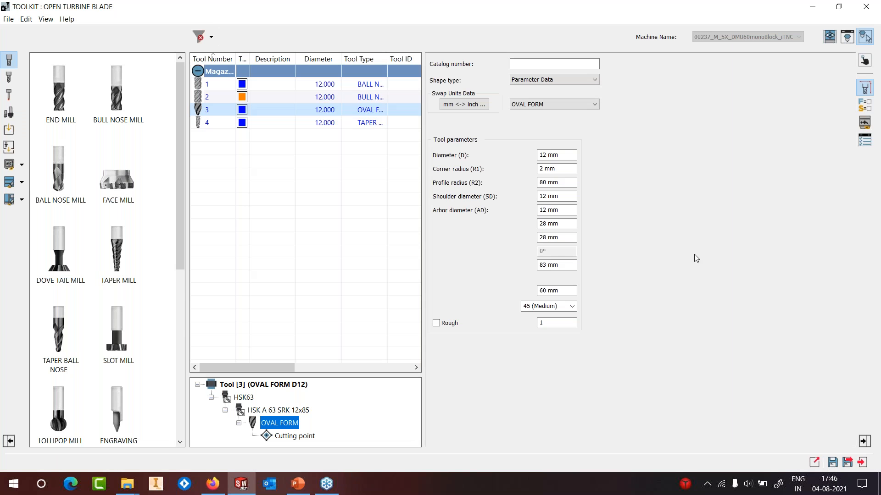
Inspect the 12 mm oval form tool's assembly in 3D and its profile radius, then leave the toolkit
{"action": "left_click_drag", "start_coordinate": [180, 243], "coordinate": [188, 424]}
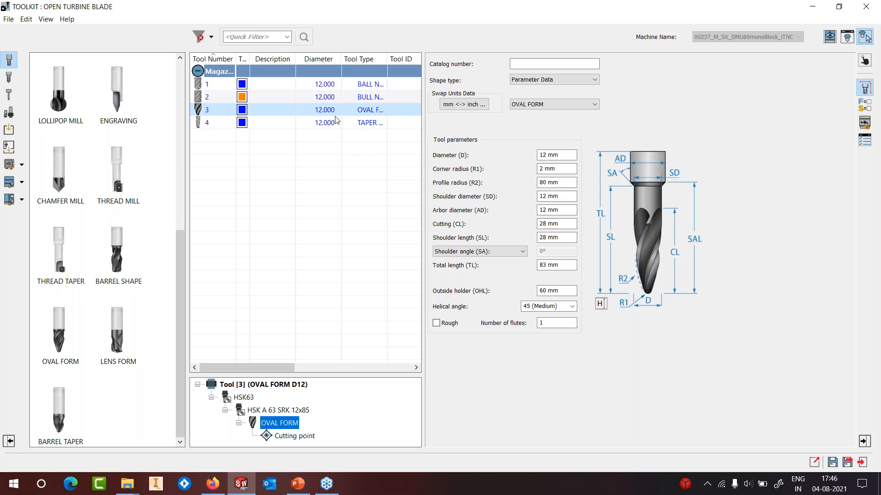
{"action": "left_click", "coordinate": [847, 39]}
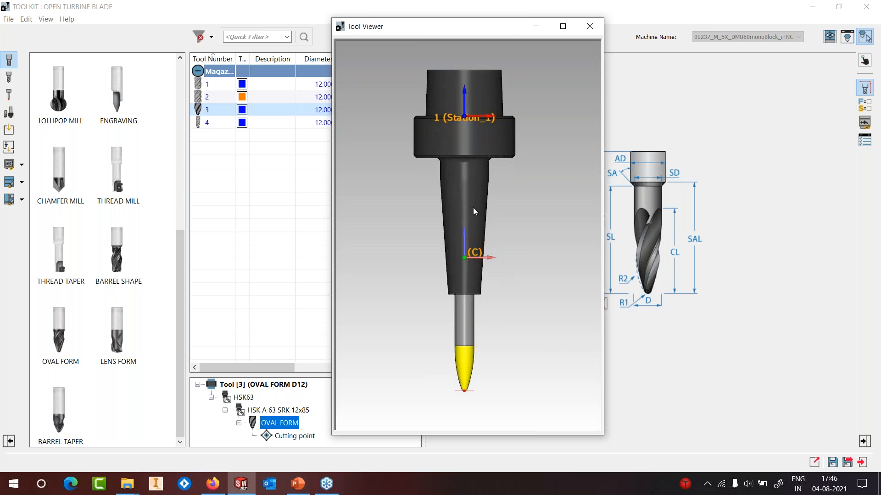
{"action": "scroll", "coordinate": [472, 225], "scroll_direction": "up", "scroll_amount": 1}
{"action": "left_click_drag", "start_coordinate": [454, 28], "coordinate": [274, 49]}
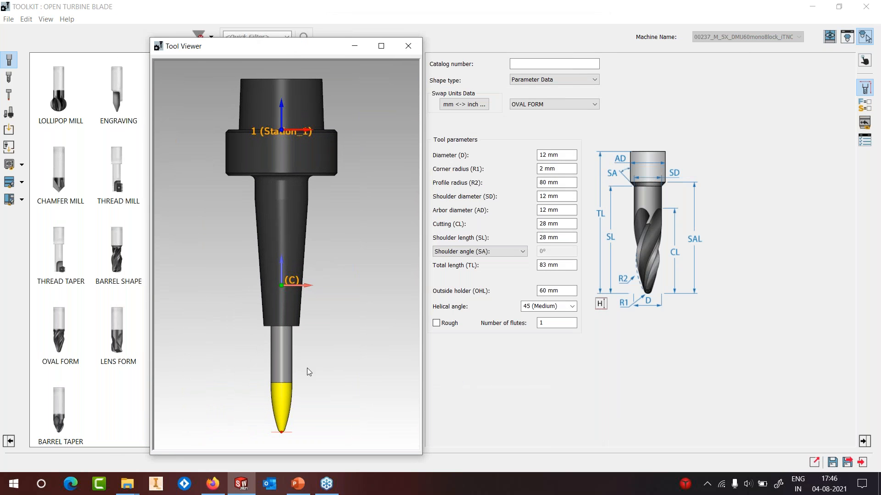
{"action": "left_click", "coordinate": [565, 183]}
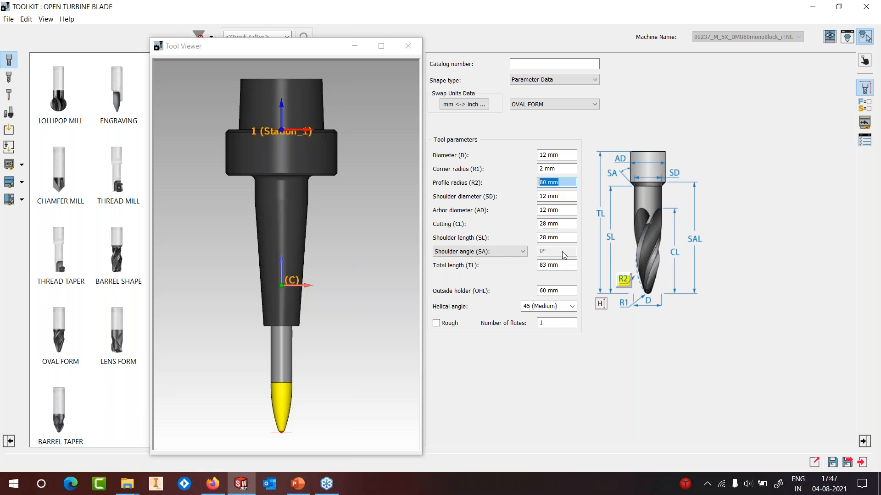
{"action": "left_click", "coordinate": [407, 47]}
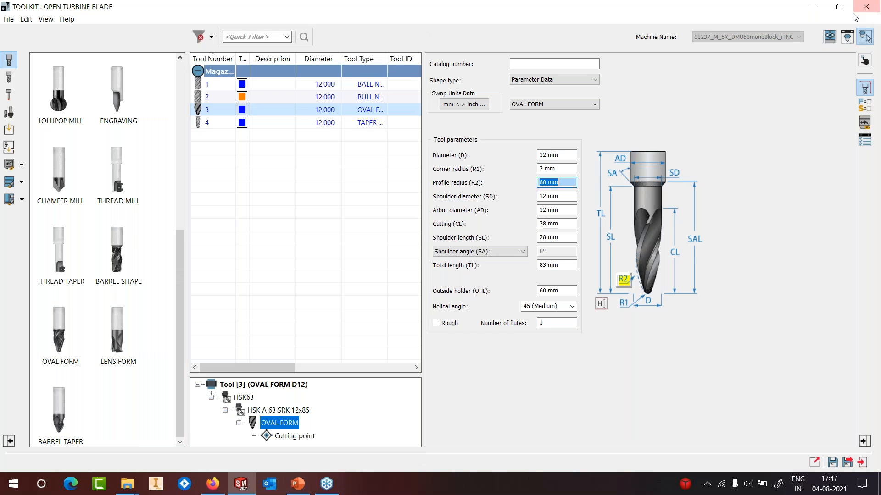
{"action": "left_click", "coordinate": [862, 462]}
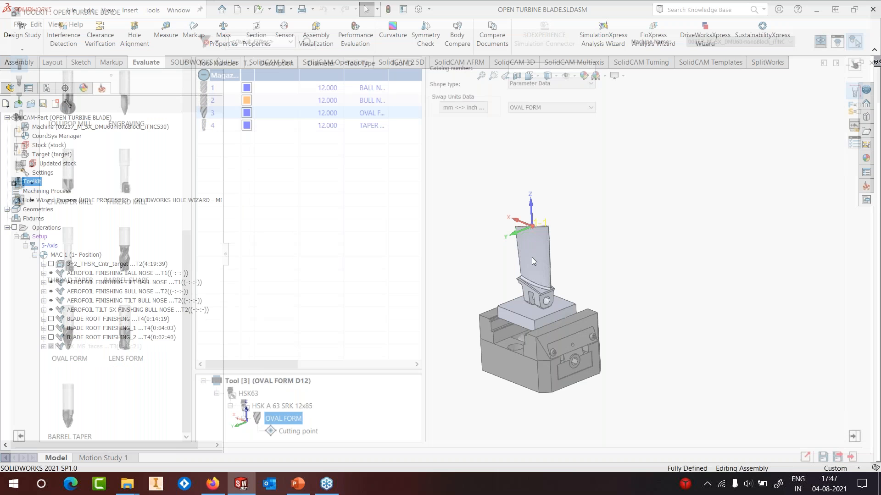
Add a Sim. 5-Axis Milling operation after the 5X_MS_faces operation
{"action": "right_click", "coordinate": [118, 347]}
{"action": "mouse_move", "coordinate": [169, 34]}
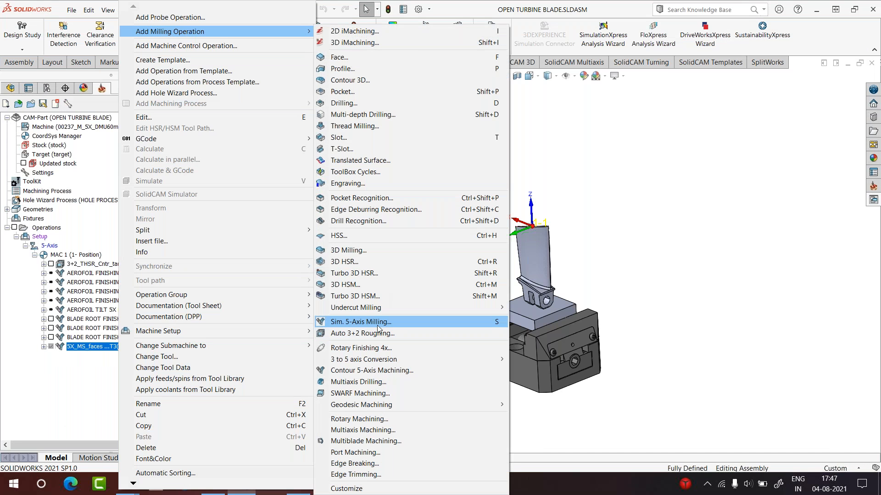
{"action": "left_click", "coordinate": [377, 325]}
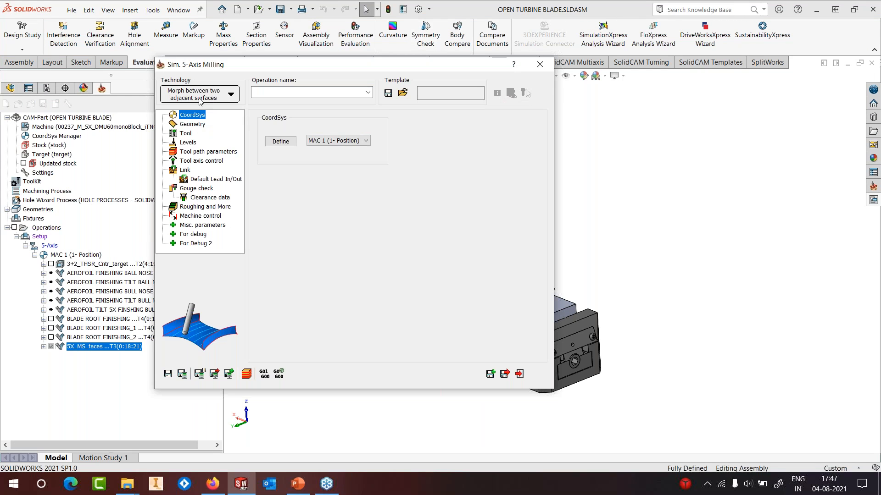
Assign the existing geometry "faces", covering the blade's aerofoil, as the drive surface
{"action": "left_click", "coordinate": [202, 125]}
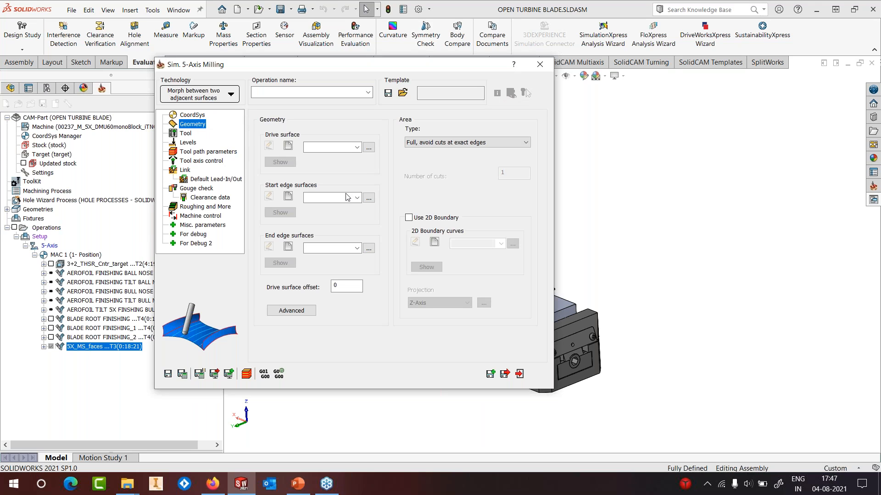
{"action": "left_click", "coordinate": [368, 147]}
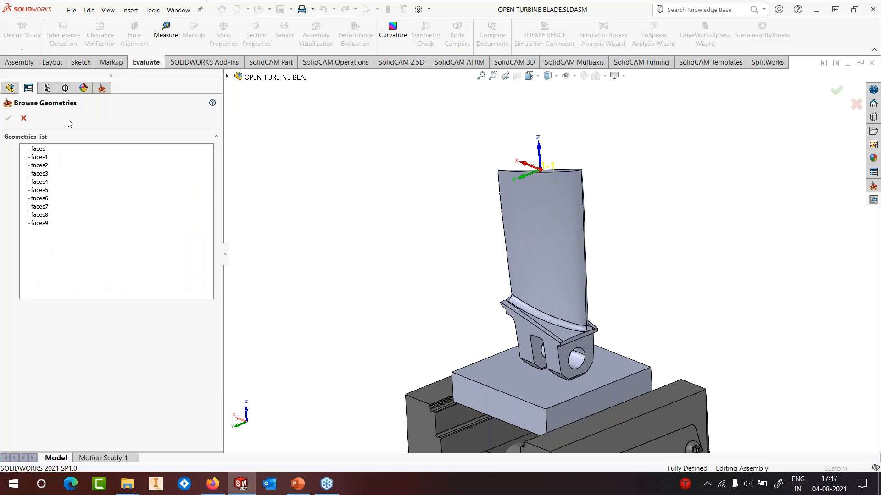
{"action": "left_click", "coordinate": [34, 153]}
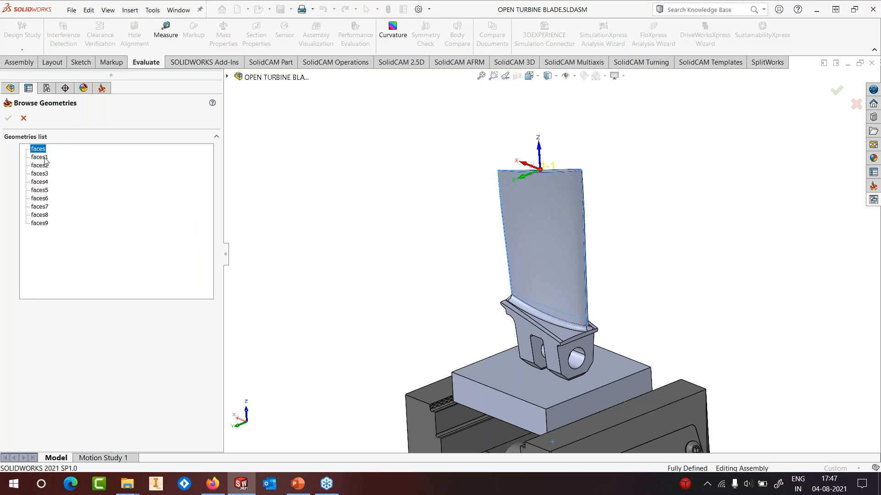
{"action": "middle_click_drag", "start_coordinate": [560, 232], "coordinate": [528, 257]}
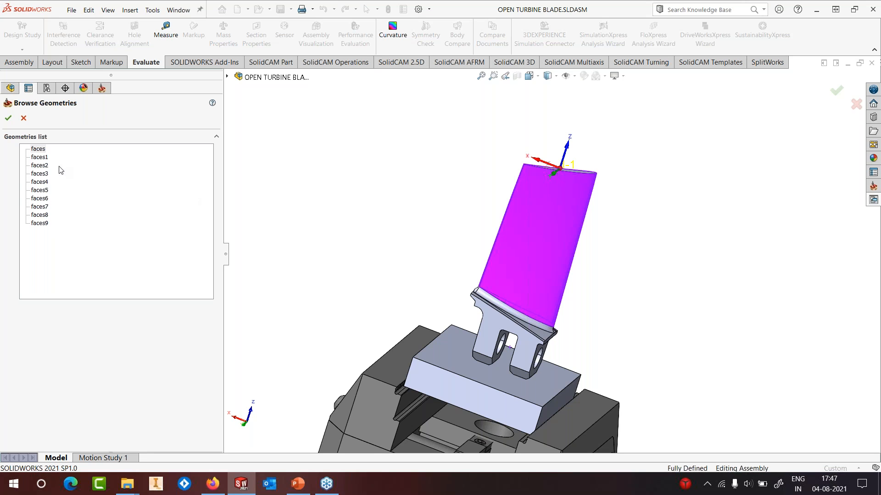
{"action": "left_click", "coordinate": [38, 148]}
{"action": "left_click", "coordinate": [7, 120]}
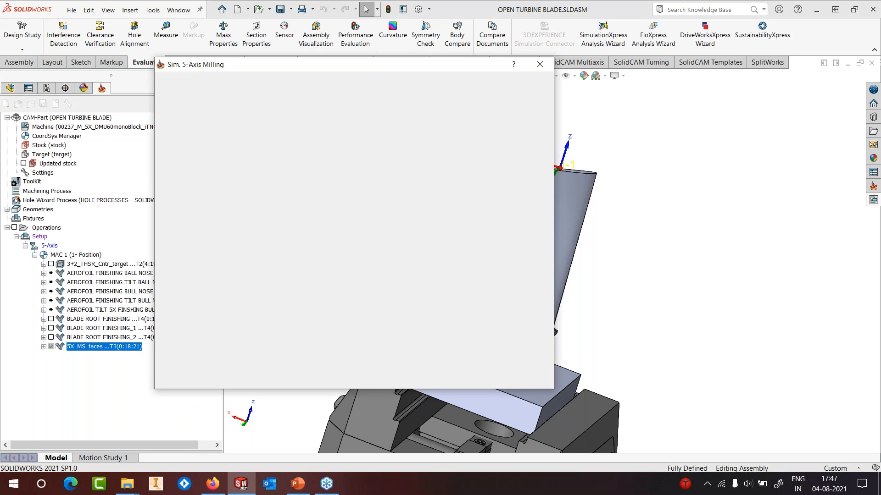
Assign the existing geometry "faces1", the blade's tip face, as the start edge surface
{"action": "left_click", "coordinate": [368, 197]}
{"action": "middle_click_drag", "start_coordinate": [547, 192], "coordinate": [529, 242]}
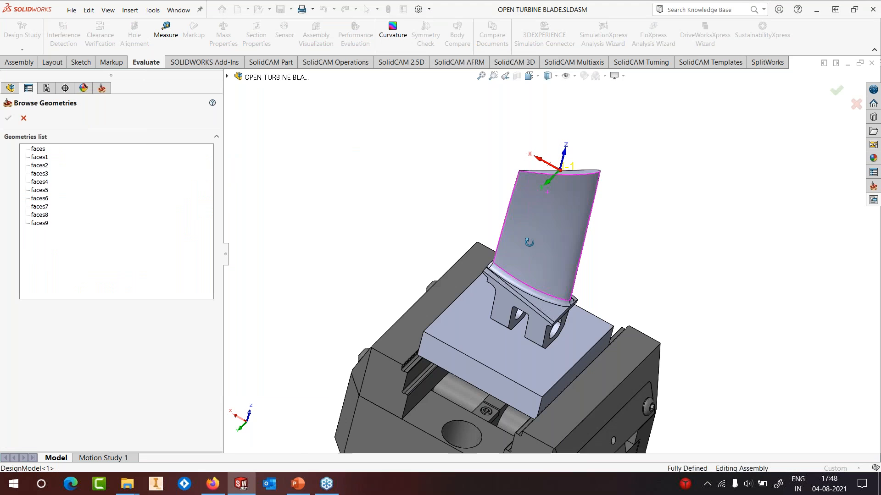
{"action": "left_click", "coordinate": [42, 157]}
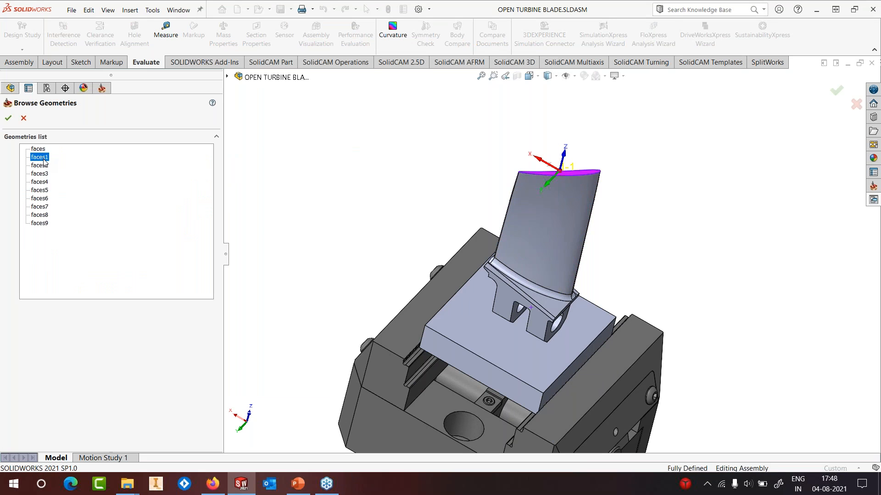
{"action": "left_click", "coordinate": [8, 118]}
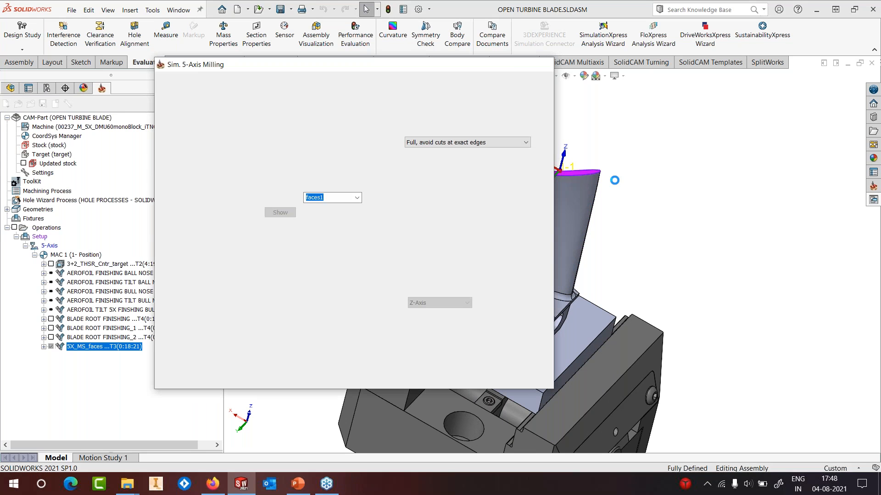
Assign the existing geometry "faces2", the platform faces around the blade root, as the end edge surface
{"action": "left_click", "coordinate": [371, 248]}
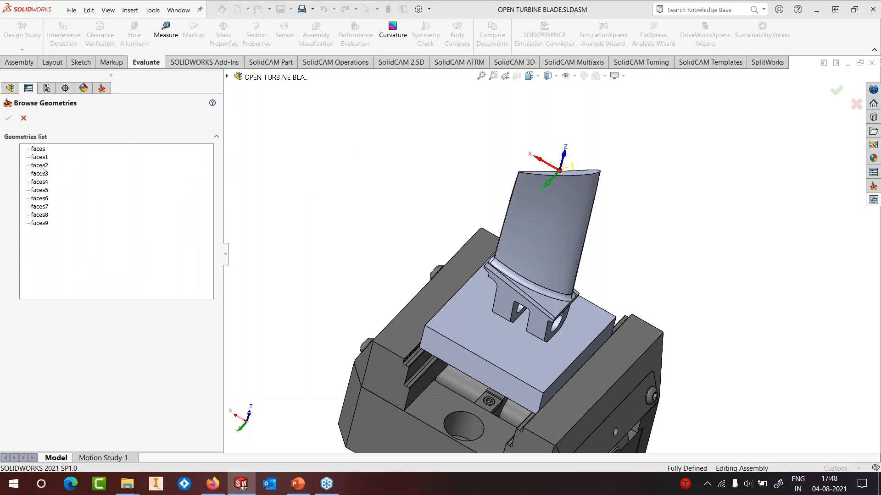
{"action": "left_click", "coordinate": [40, 166]}
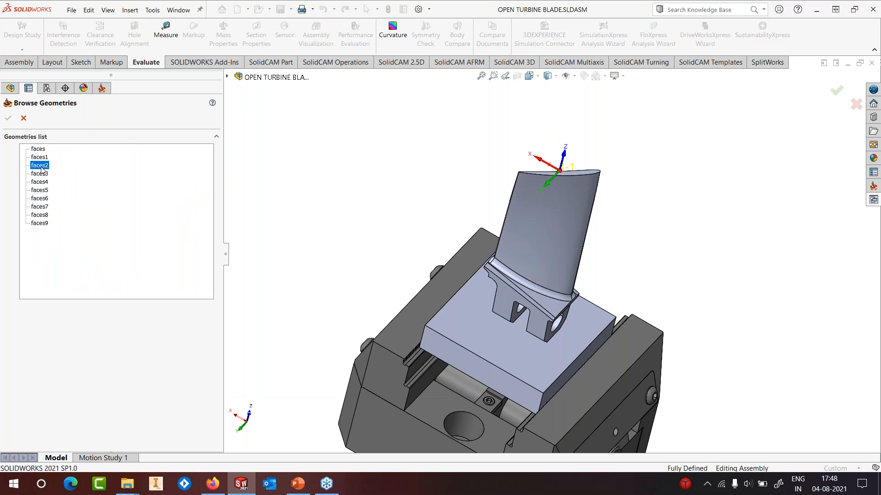
{"action": "middle_click_drag", "start_coordinate": [502, 270], "coordinate": [436, 249]}
{"action": "scroll", "coordinate": [532, 270], "scroll_direction": "down", "scroll_amount": 1}
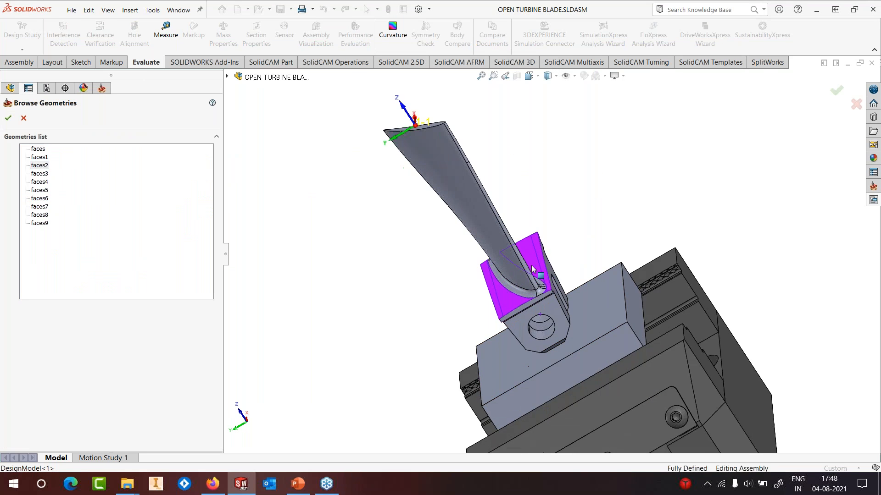
{"action": "scroll", "coordinate": [532, 269], "scroll_direction": "down", "scroll_amount": 4}
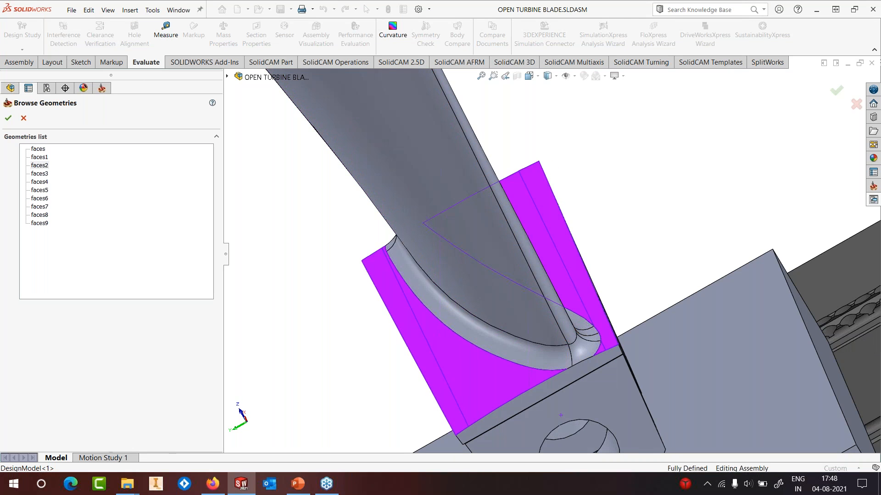
{"action": "middle_click_drag", "start_coordinate": [481, 254], "coordinate": [508, 252]}
{"action": "scroll", "coordinate": [507, 252], "scroll_direction": "up", "scroll_amount": 4}
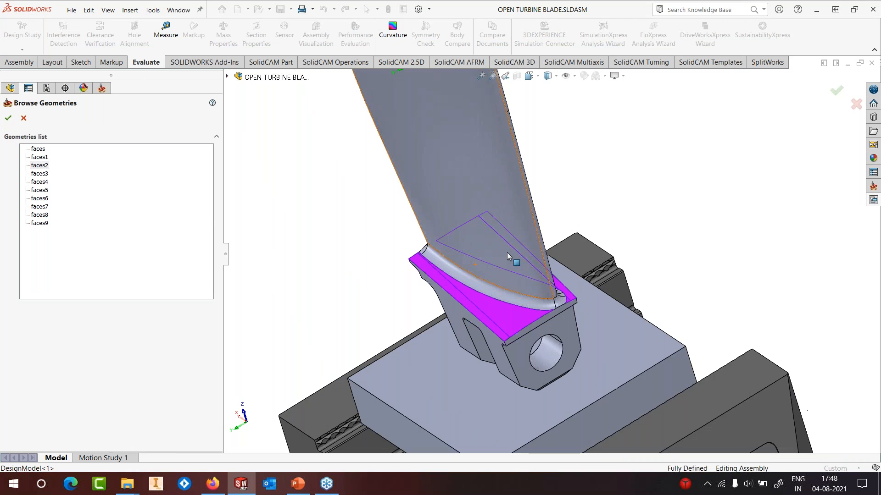
{"action": "scroll", "coordinate": [508, 252], "scroll_direction": "up", "scroll_amount": 3}
{"action": "middle_click_drag", "start_coordinate": [508, 222], "coordinate": [526, 203]}
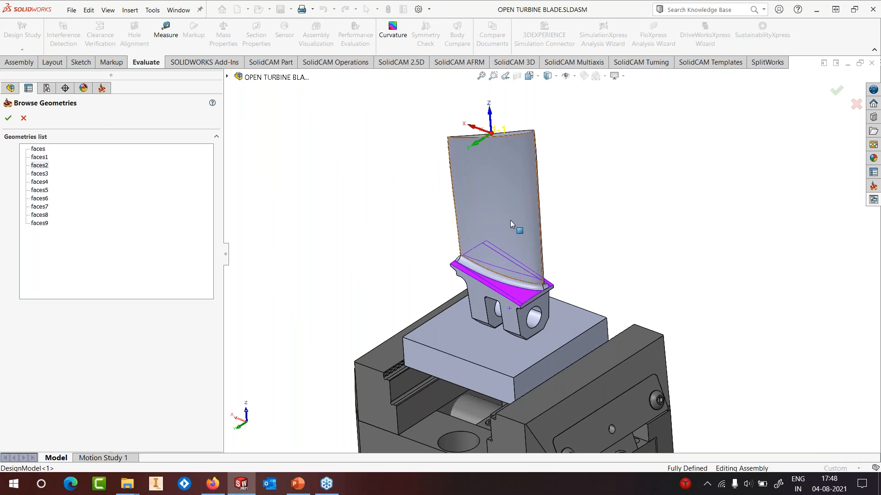
{"action": "left_click", "coordinate": [8, 118]}
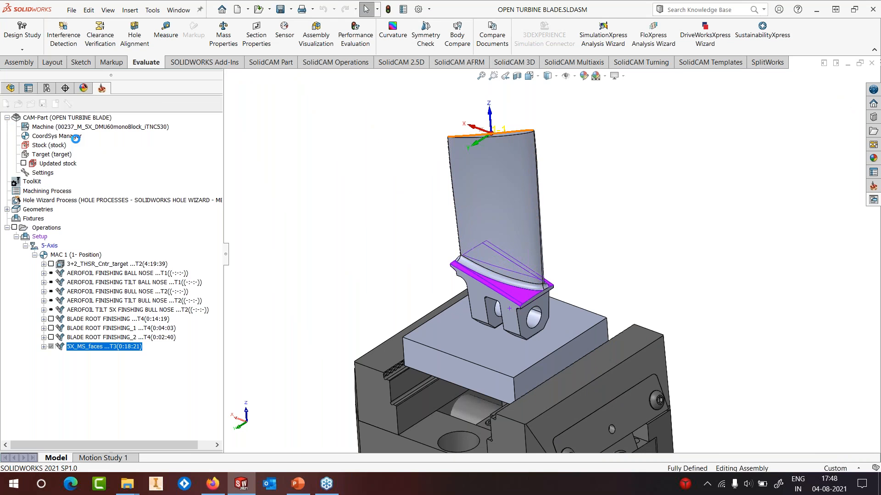
Set the area type to "Full, start and end at exact surface edges" and accept its margins after checking the additional margin
{"action": "left_click", "coordinate": [450, 142]}
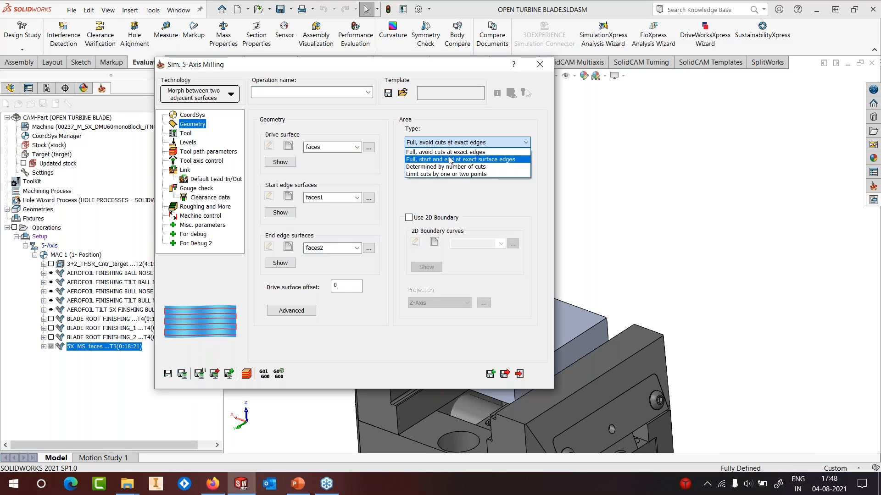
{"action": "left_click", "coordinate": [449, 161]}
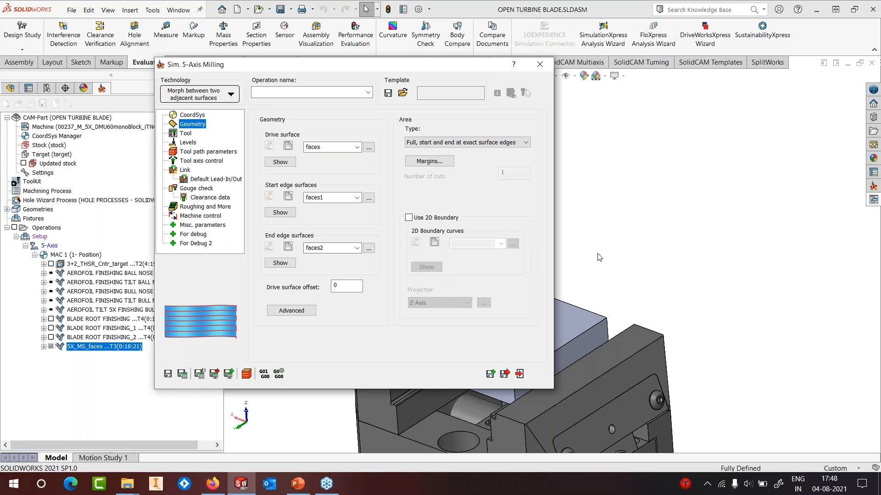
{"action": "left_click", "coordinate": [434, 162]}
{"action": "double_click", "coordinate": [531, 158]}
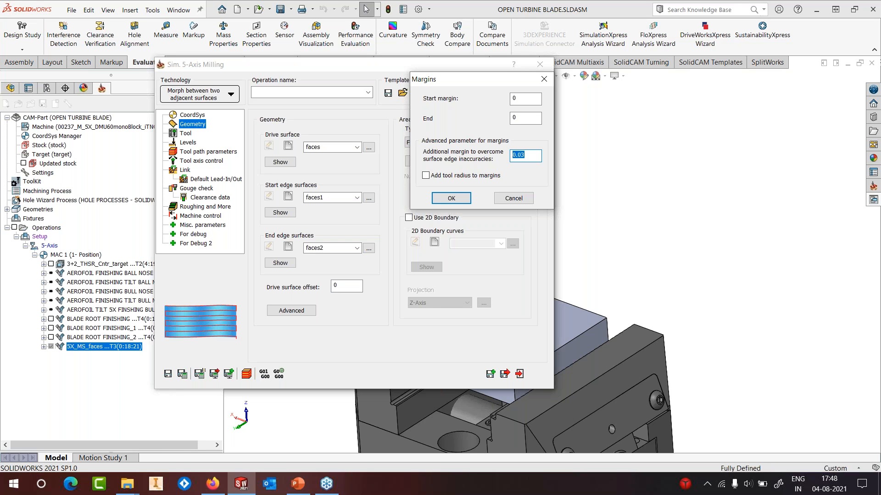
{"action": "left_click", "coordinate": [528, 157]}
{"action": "double_click", "coordinate": [528, 157]}
{"action": "left_click", "coordinate": [438, 200]}
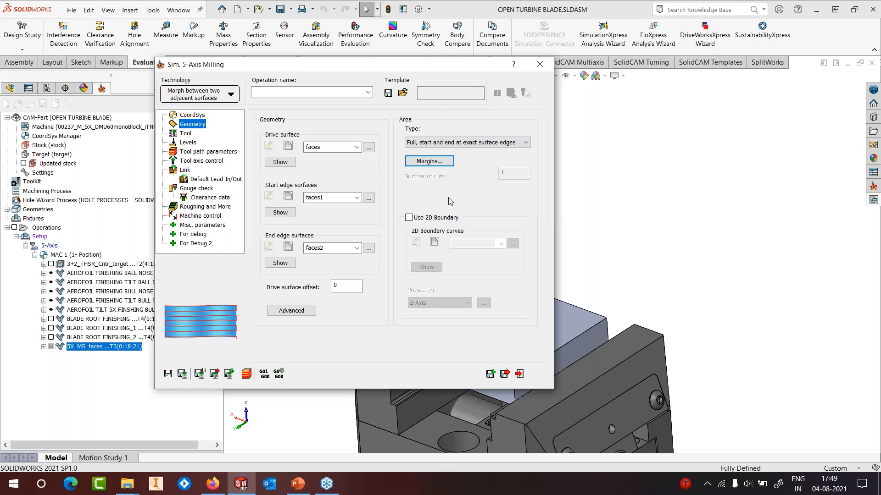
Assign tool 3, the 12 mm oval form, to the operation and check the clearance levels
{"action": "left_click", "coordinate": [184, 134]}
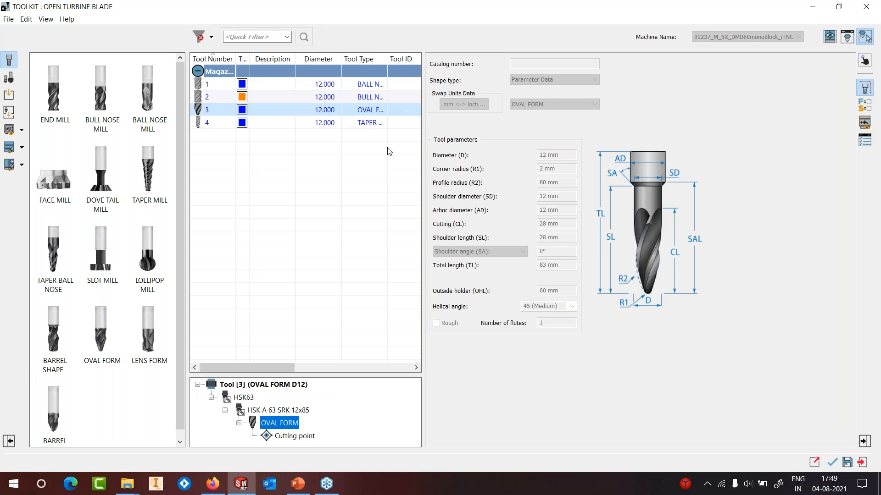
{"action": "left_click", "coordinate": [831, 463]}
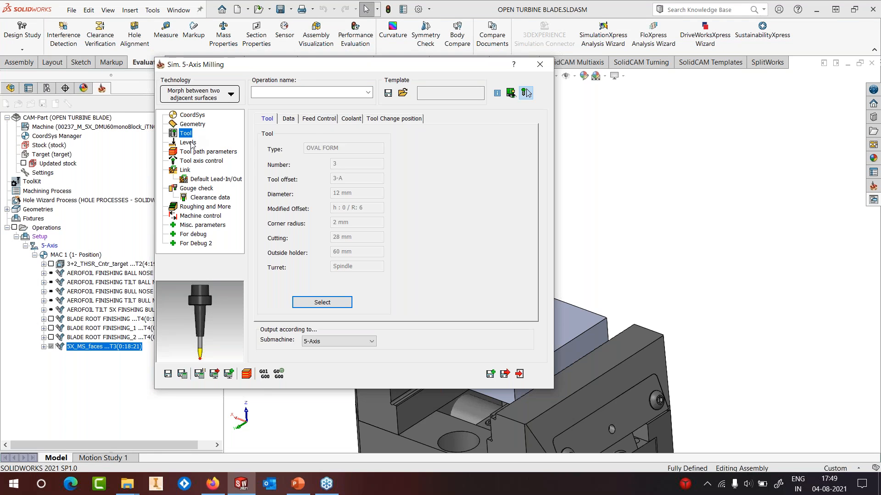
{"action": "left_click", "coordinate": [188, 143]}
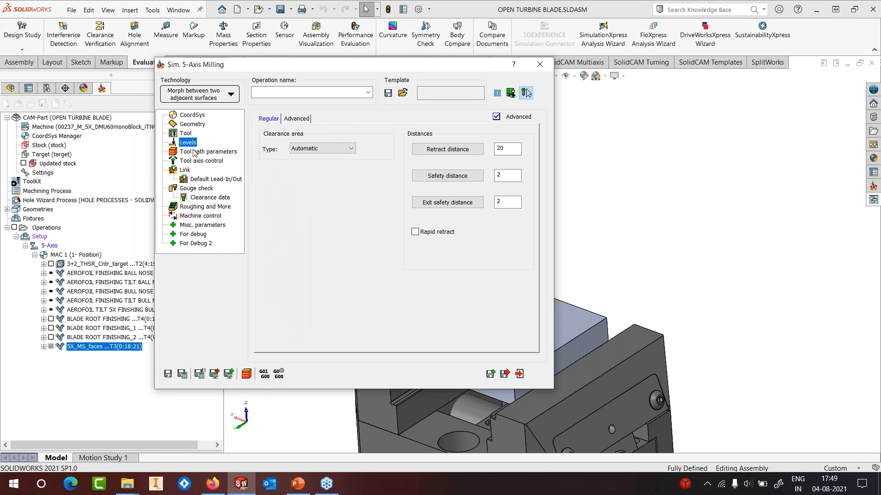
Set the tool path's maximum step over to 1.3 and its cutting method to Spiral
{"action": "left_click", "coordinate": [195, 152]}
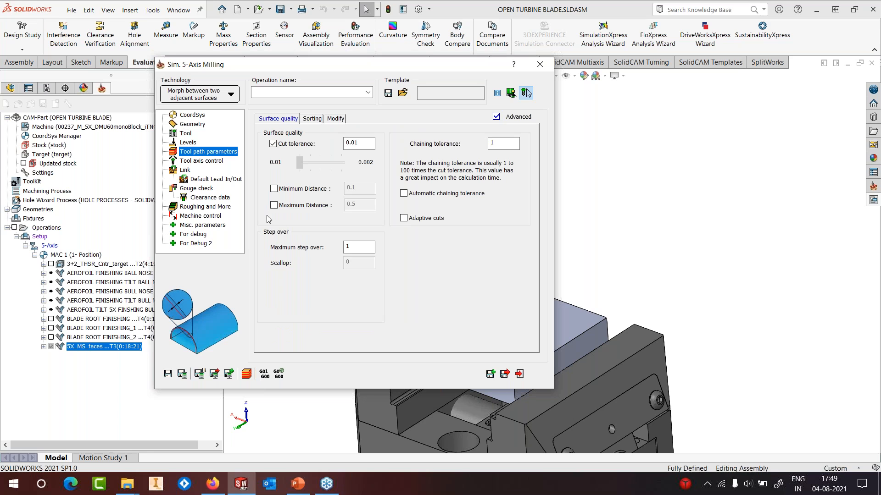
{"action": "left_click", "coordinate": [360, 248]}
{"action": "type", "text": ".3"}
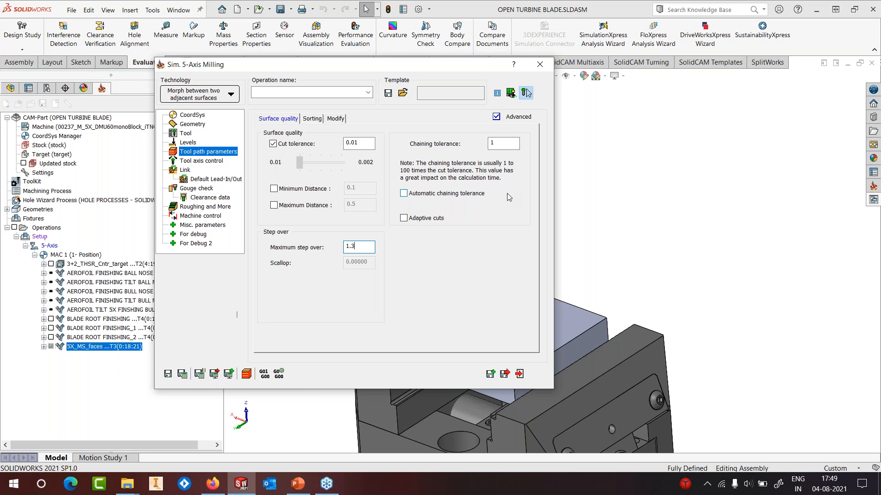
{"action": "left_click", "coordinate": [312, 119]}
{"action": "left_click", "coordinate": [351, 144]}
{"action": "left_click", "coordinate": [352, 168]}
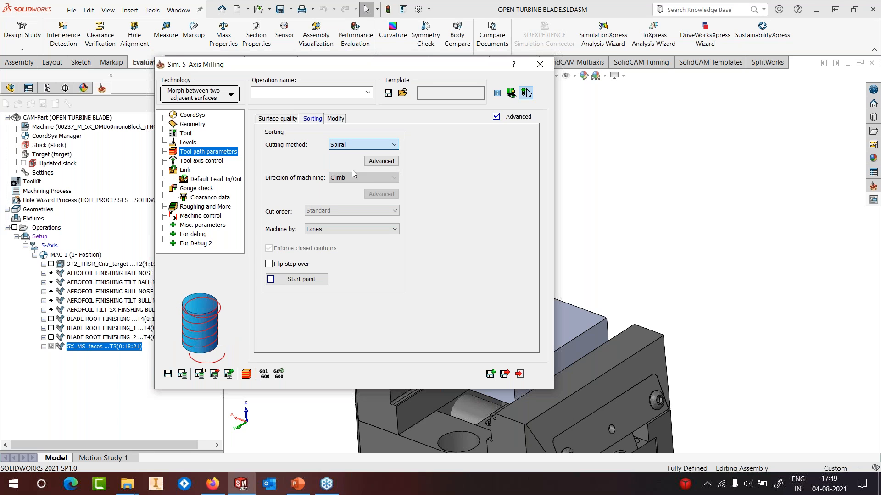
Set the side tilt in the operation's tool axis control to Contact point
{"action": "left_click", "coordinate": [213, 161]}
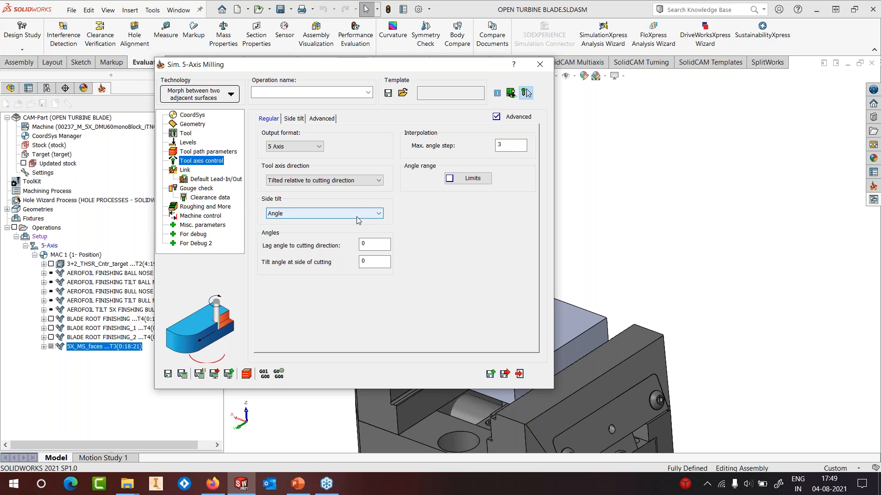
{"action": "left_click", "coordinate": [326, 213]}
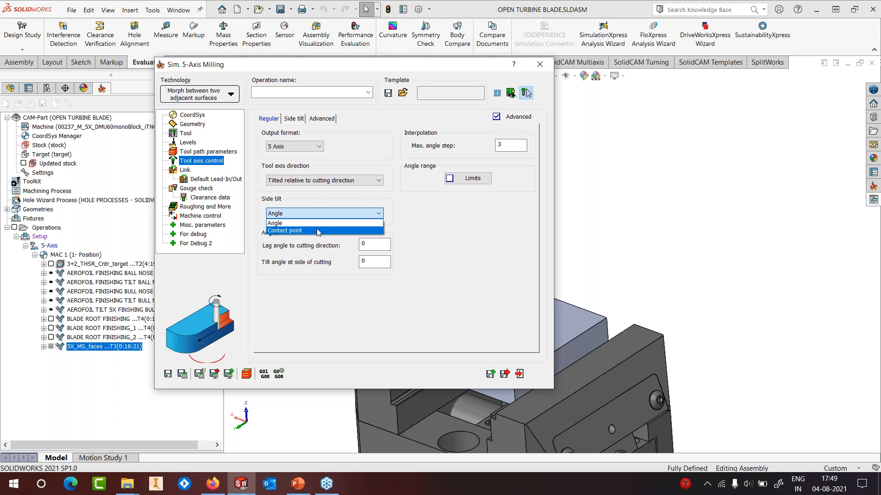
{"action": "left_click", "coordinate": [320, 232]}
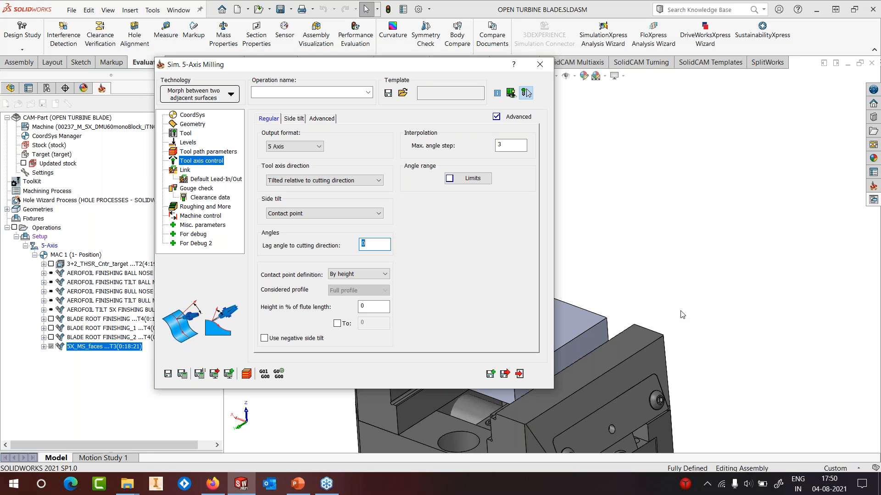
Open the assigned oval form tool's definition and enlarge its 3D preview around the cutting portion
{"action": "left_click", "coordinate": [186, 134]}
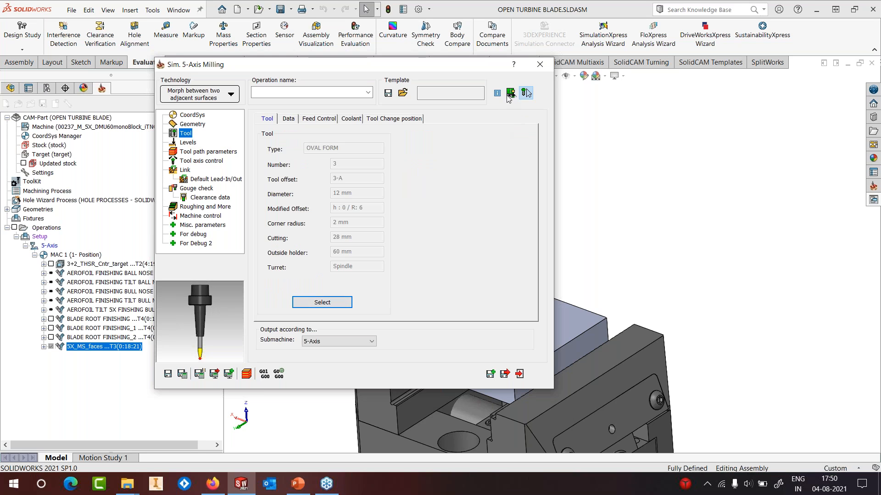
{"action": "left_click", "coordinate": [321, 301]}
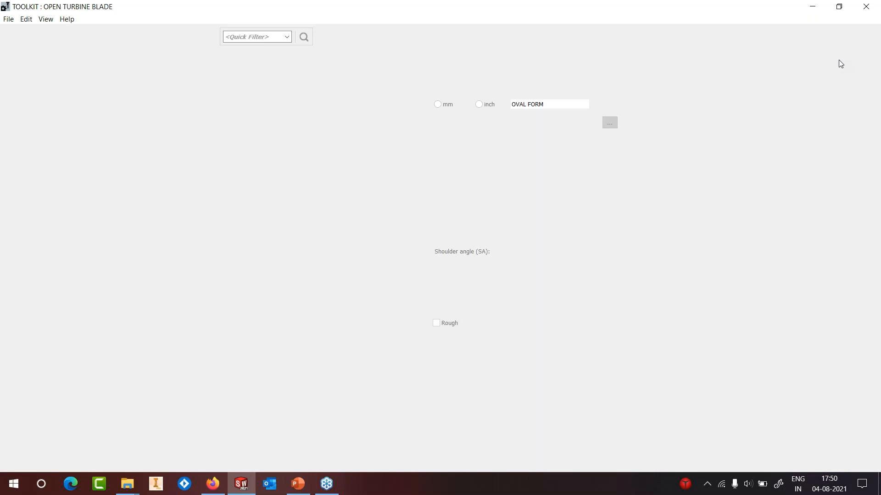
{"action": "left_click", "coordinate": [848, 39]}
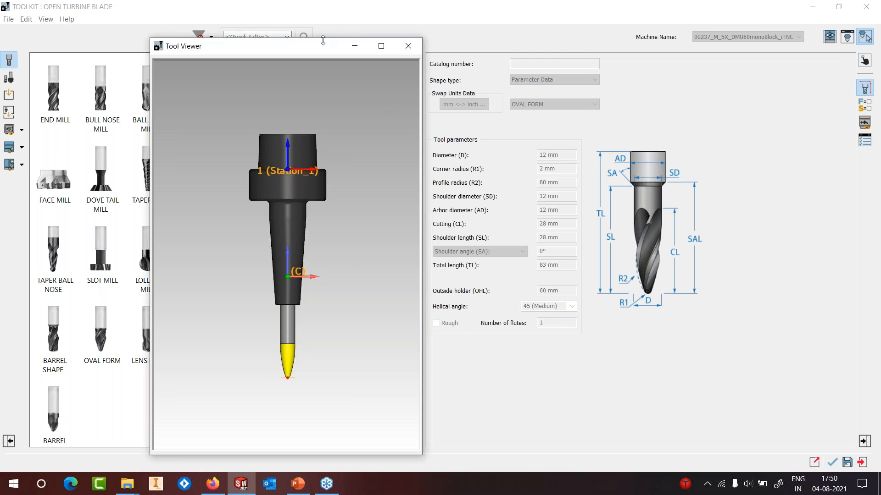
{"action": "left_click_drag", "start_coordinate": [323, 41], "coordinate": [340, 13]}
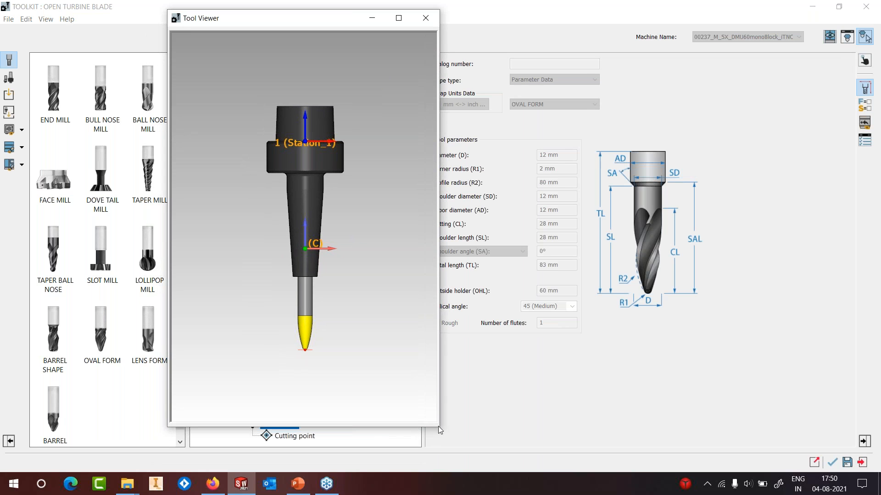
{"action": "left_click_drag", "start_coordinate": [439, 426], "coordinate": [497, 464]}
{"action": "scroll", "coordinate": [338, 325], "scroll_direction": "up", "scroll_amount": 6}
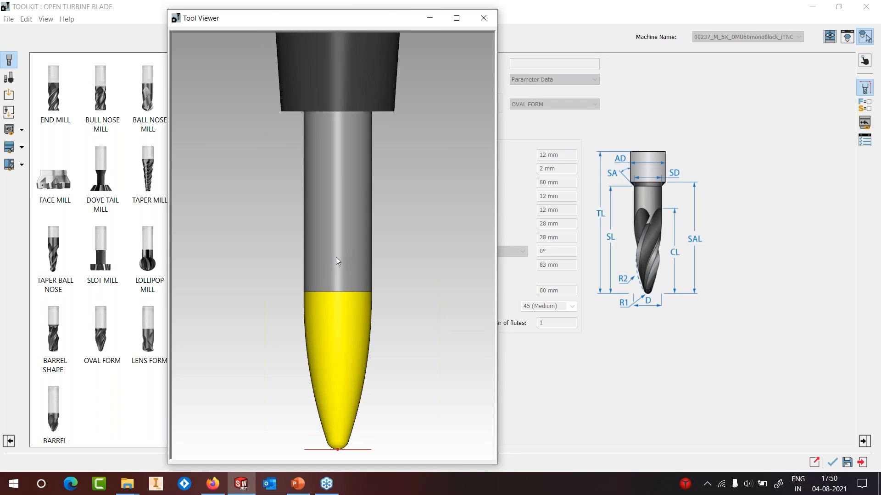
Capture the screen into Snip & Sketch and label the tool's flank "Large Rad" and its tip "SR" with arrows
{"action": "left_click", "coordinate": [802, 417]}
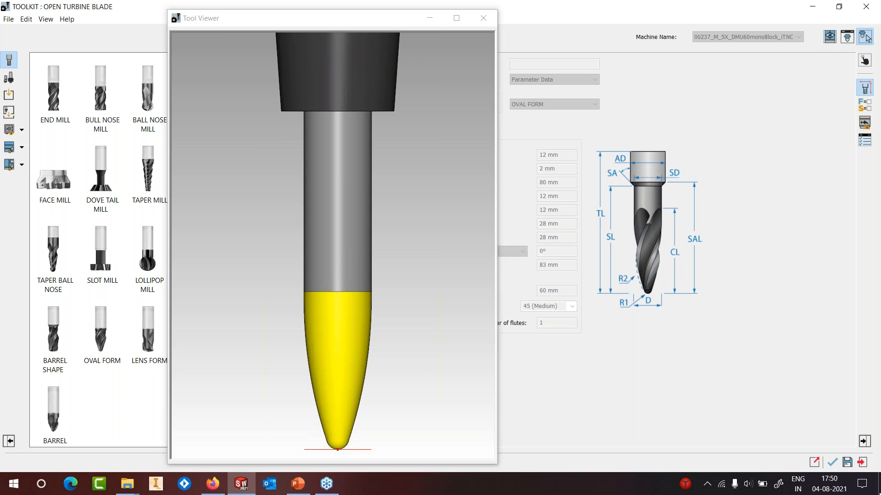
{"action": "left_click", "coordinate": [779, 484]}
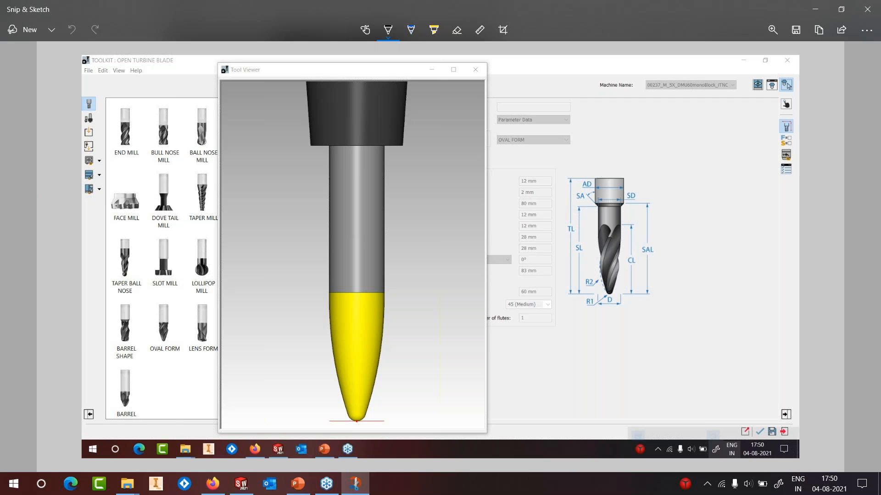
{"action": "mouse_move", "coordinate": [312, 368]}
{"action": "left_mouse_down"}
{"action": "mouse_move", "coordinate": [335, 355]}
{"action": "mouse_move", "coordinate": [334, 366]}
{"action": "left_mouse_up"}
{"action": "mouse_move", "coordinate": [253, 355]}
{"action": "left_mouse_down"}
{"action": "mouse_move", "coordinate": [260, 376]}
{"action": "mouse_move", "coordinate": [320, 333]}
{"action": "left_mouse_up"}
{"action": "mouse_move", "coordinate": [345, 428]}
{"action": "left_mouse_down"}
{"action": "mouse_move", "coordinate": [353, 419]}
{"action": "mouse_move", "coordinate": [310, 429]}
{"action": "left_mouse_up"}
{"action": "mouse_move", "coordinate": [324, 414]}
{"action": "left_mouse_down"}
{"action": "mouse_move", "coordinate": [324, 425]}
{"action": "mouse_move", "coordinate": [337, 425]}
{"action": "left_mouse_up"}
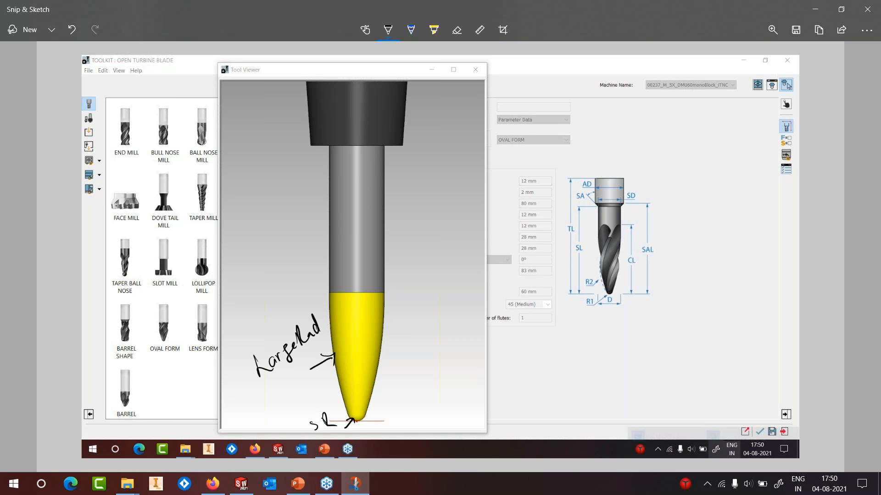
Circle the 2 mm corner radius and 80 mm profile radius on the snip, and annotate the flank R80 and the tip R2
{"action": "mouse_move", "coordinate": [548, 199]}
{"action": "left_mouse_down"}
{"action": "mouse_move", "coordinate": [527, 197]}
{"action": "mouse_move", "coordinate": [542, 209]}
{"action": "mouse_move", "coordinate": [538, 197]}
{"action": "mouse_move", "coordinate": [515, 193]}
{"action": "mouse_move", "coordinate": [543, 189]}
{"action": "left_mouse_up"}
{"action": "mouse_move", "coordinate": [312, 370]}
{"action": "left_mouse_down"}
{"action": "mouse_move", "coordinate": [320, 379]}
{"action": "mouse_move", "coordinate": [328, 368]}
{"action": "left_mouse_up"}
{"action": "left_click_drag", "start_coordinate": [330, 413], "coordinate": [343, 421]}
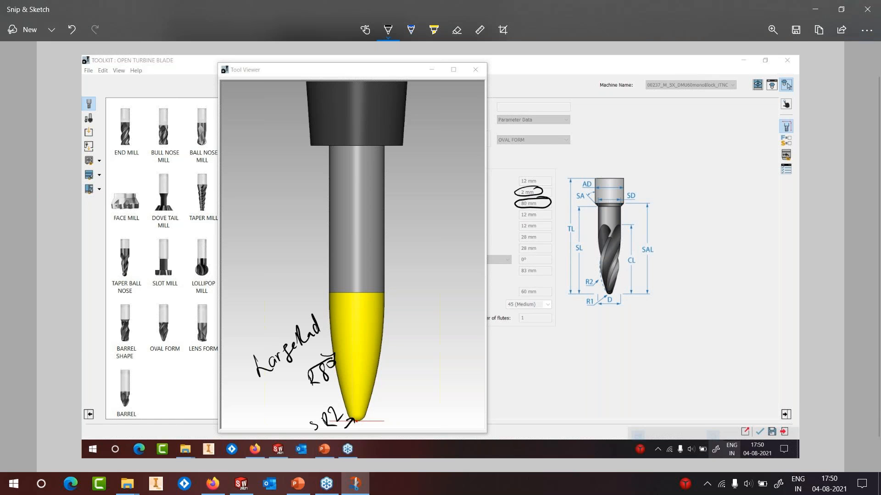
Return to SolidCAM, close the tool preview and toolkit, and keep the contact point definition at By height
{"action": "left_click", "coordinate": [241, 484]}
{"action": "left_click", "coordinate": [482, 18]}
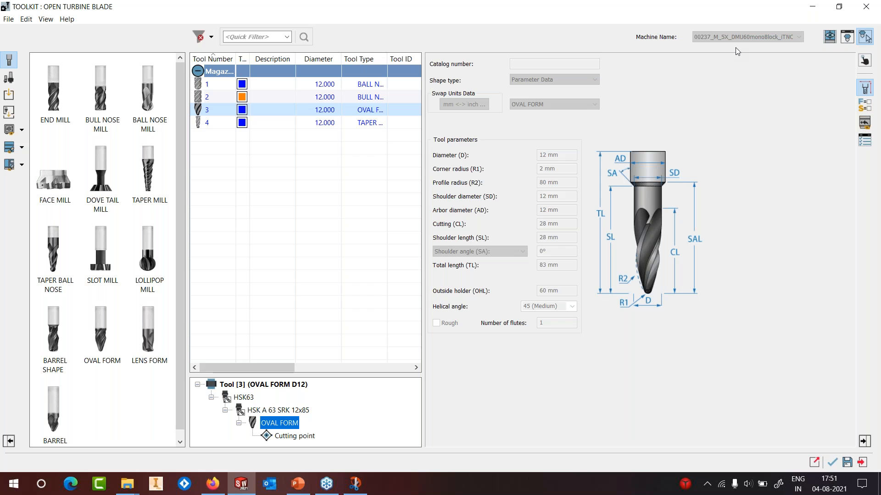
{"action": "left_click", "coordinate": [859, 9]}
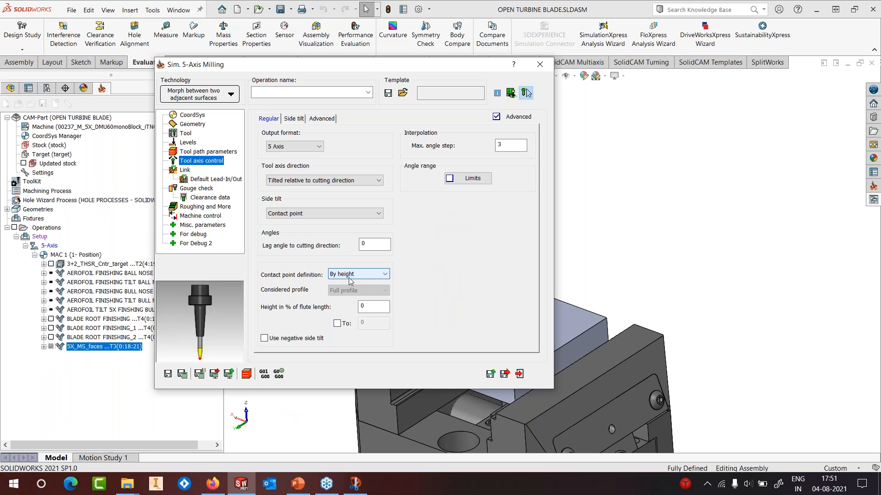
{"action": "left_click", "coordinate": [350, 277]}
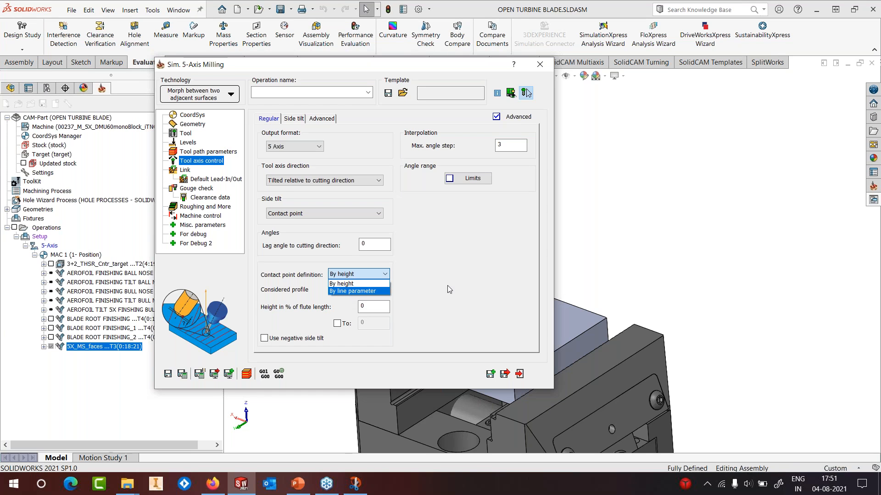
{"action": "left_click", "coordinate": [365, 283]}
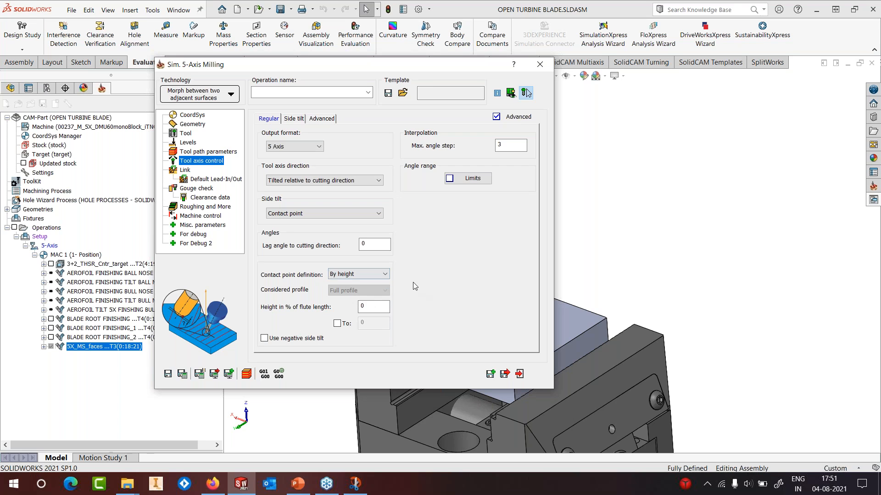
Switch to Snip & Sketch and mark the flute's upper end as 100% and the tool tip as 0%
{"action": "left_click", "coordinate": [358, 484]}
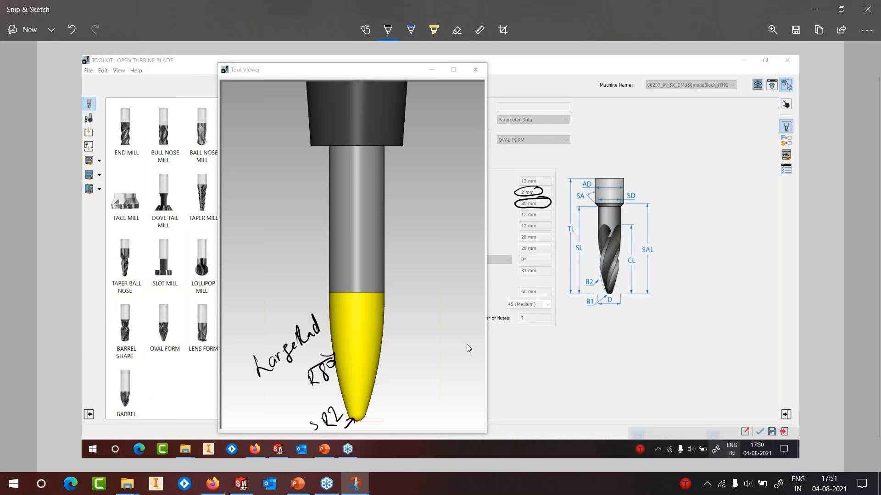
{"action": "mouse_move", "coordinate": [387, 291]}
{"action": "left_mouse_down"}
{"action": "mouse_move", "coordinate": [423, 298]}
{"action": "mouse_move", "coordinate": [445, 288]}
{"action": "left_mouse_up"}
{"action": "left_click_drag", "start_coordinate": [455, 280], "coordinate": [462, 299]}
{"action": "left_click_drag", "start_coordinate": [469, 292], "coordinate": [474, 293]}
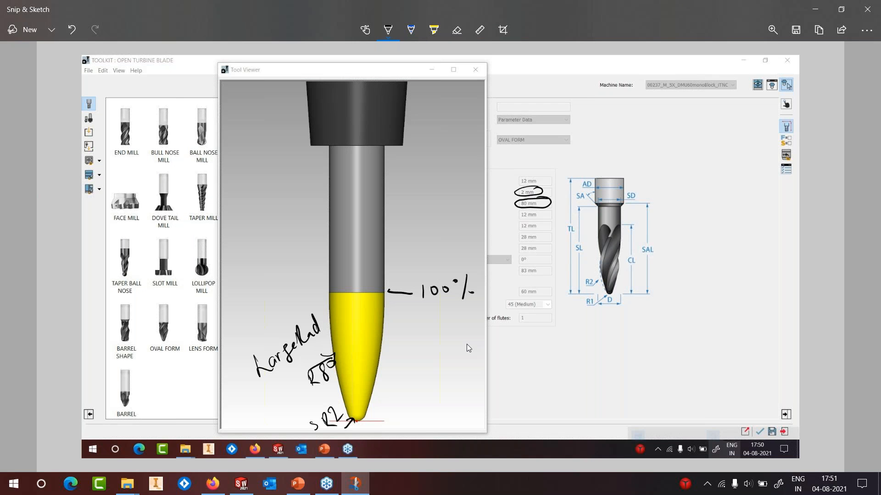
{"action": "mouse_move", "coordinate": [373, 421]}
{"action": "left_mouse_down"}
{"action": "mouse_move", "coordinate": [413, 414]}
{"action": "mouse_move", "coordinate": [422, 425]}
{"action": "left_mouse_up"}
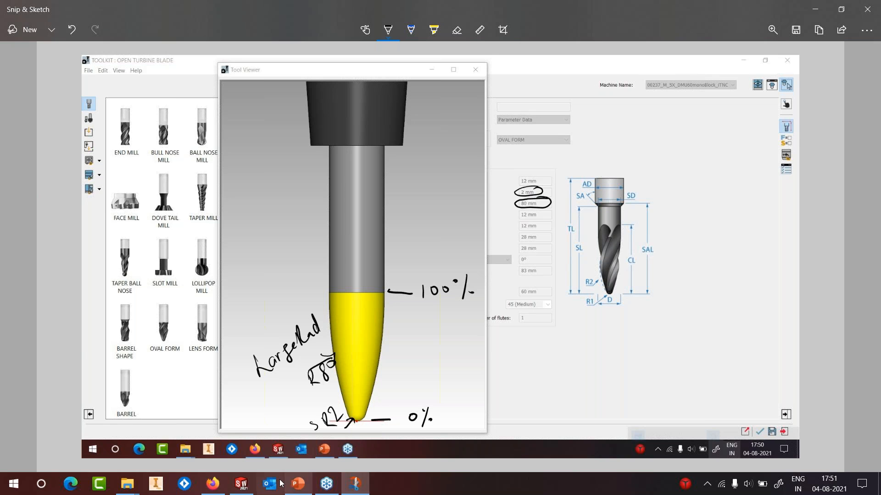
Set the contact point height in SolidCAM to 50% of the flute length and mark that mid-flute point on the snip
{"action": "left_click", "coordinate": [240, 484]}
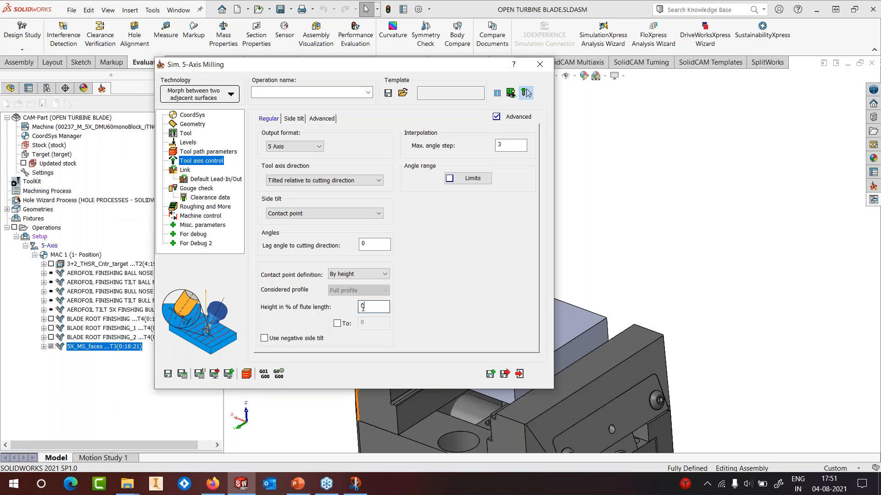
{"action": "type", "text": "50"}
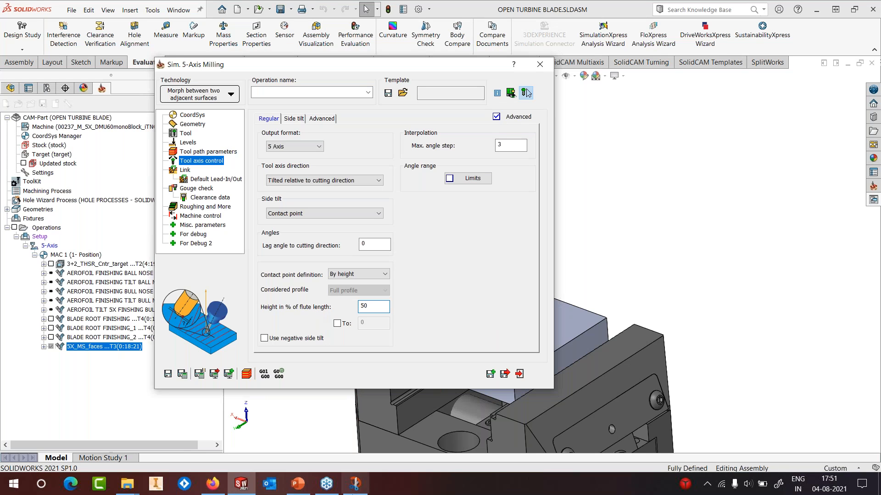
{"action": "left_click", "coordinate": [362, 489]}
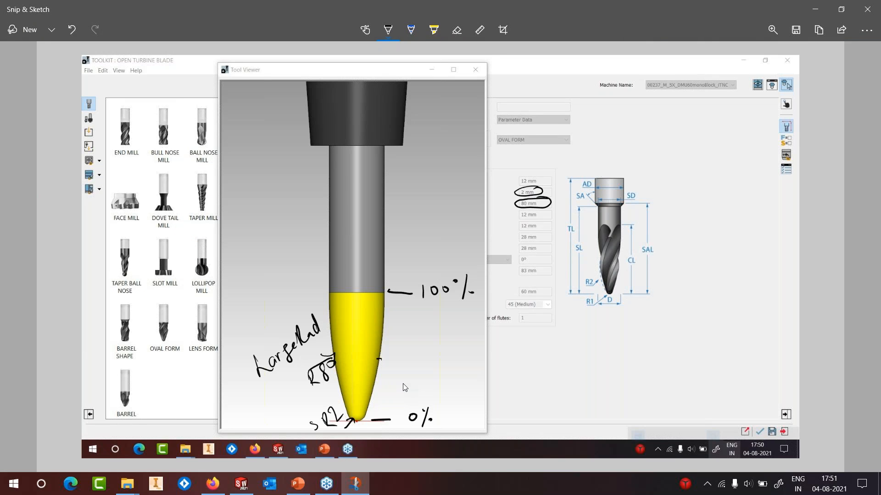
{"action": "left_click_drag", "start_coordinate": [377, 359], "coordinate": [380, 361]}
Return to SolidCAM and change the contact point definition to By line parameter
{"action": "left_click", "coordinate": [820, 14]}
{"action": "left_click", "coordinate": [362, 276]}
{"action": "left_click", "coordinate": [361, 291]}
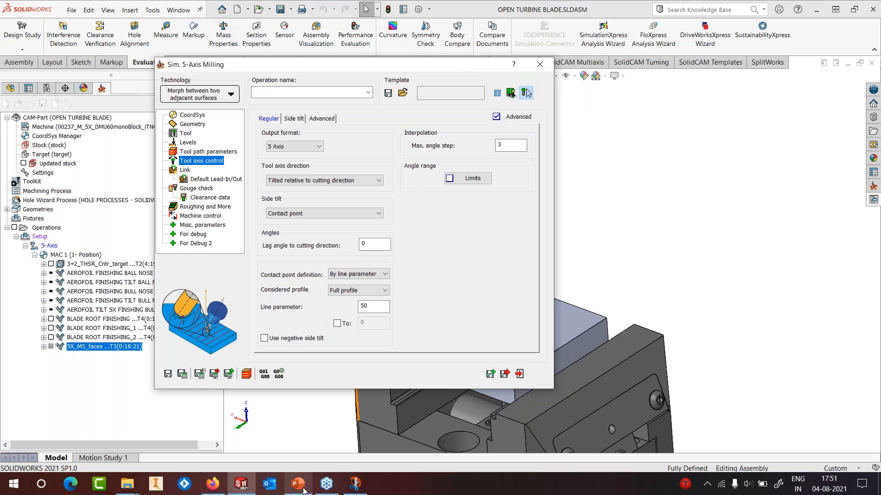
Trace the tool's full cutting profile on the Snip & Sketch image and draw a double-headed arrow along its height
{"action": "left_click", "coordinate": [350, 487]}
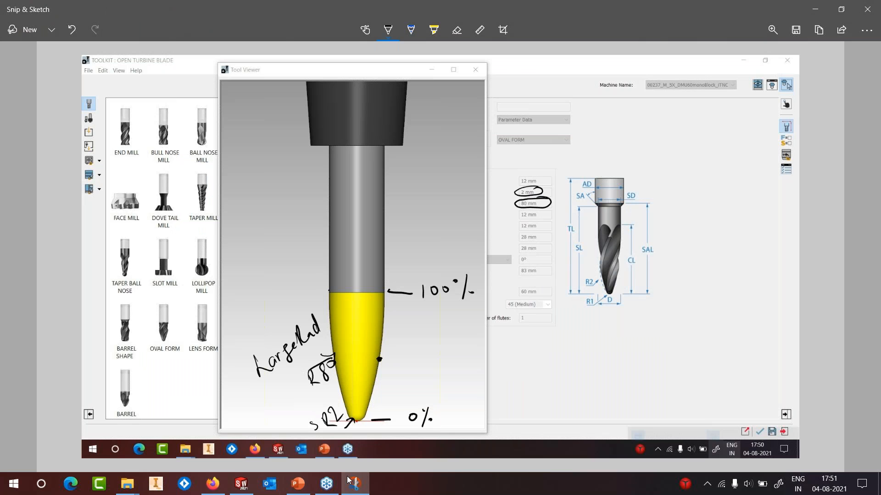
{"action": "left_click_drag", "start_coordinate": [329, 291], "coordinate": [351, 417]}
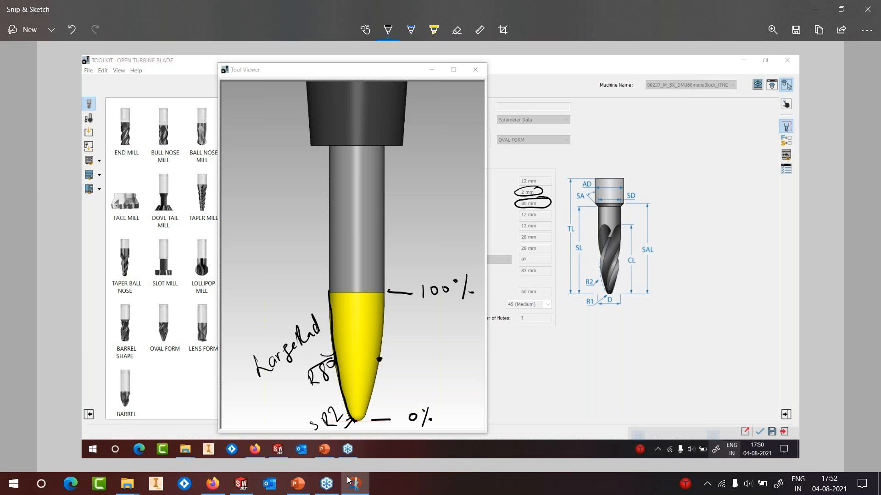
{"action": "mouse_move", "coordinate": [304, 289]}
{"action": "left_mouse_down"}
{"action": "mouse_move", "coordinate": [305, 416]}
{"action": "mouse_move", "coordinate": [309, 406]}
{"action": "left_mouse_up"}
{"action": "left_click_drag", "start_coordinate": [297, 304], "coordinate": [308, 304]}
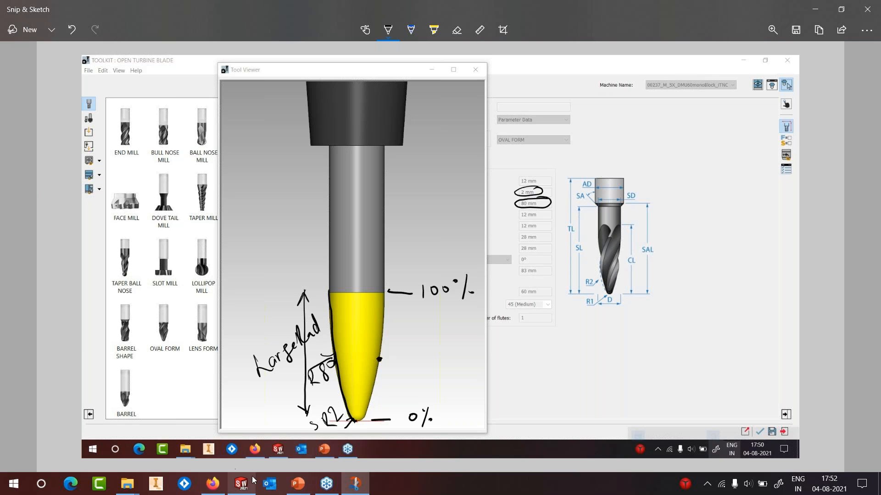
Back in SolidCAM, set the considered profile to Barrel section with the contact point defined by line parameter
{"action": "left_click", "coordinate": [248, 490]}
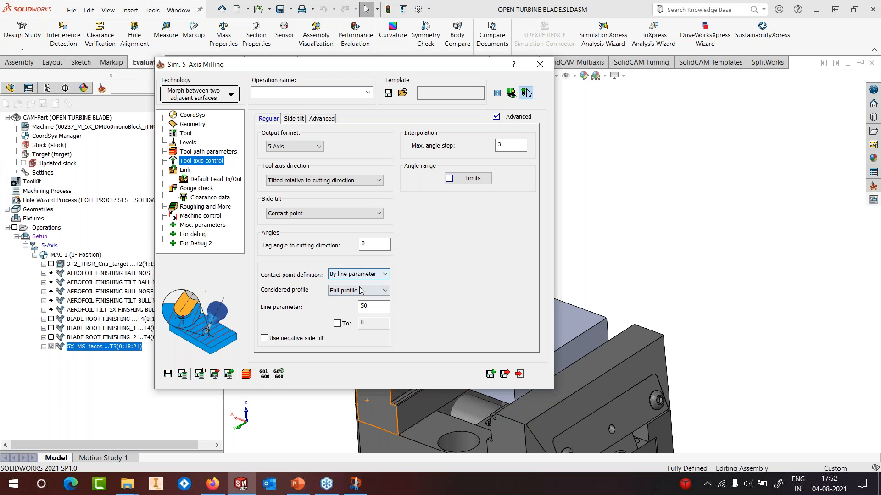
{"action": "left_click", "coordinate": [361, 291]}
{"action": "left_click", "coordinate": [361, 301]}
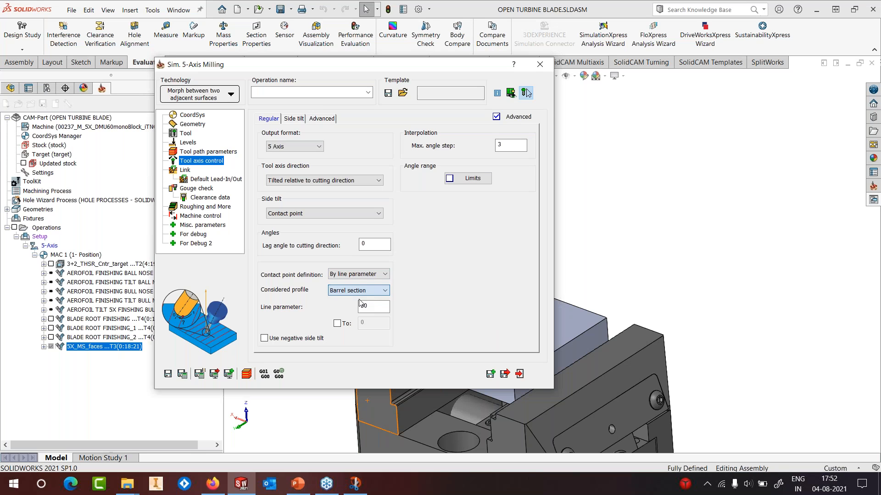
{"action": "left_click", "coordinate": [357, 275]}
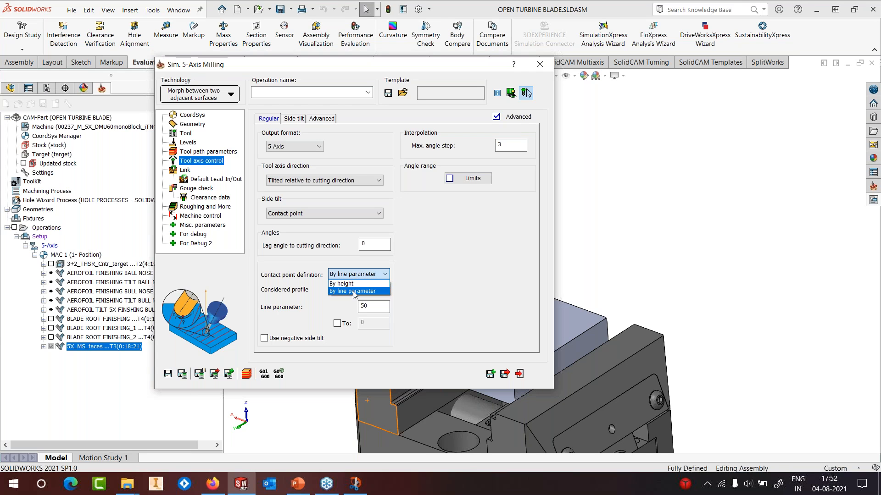
{"action": "left_click", "coordinate": [354, 292]}
{"action": "left_click", "coordinate": [353, 290]}
{"action": "left_click", "coordinate": [352, 307]}
{"action": "left_click", "coordinate": [351, 290]}
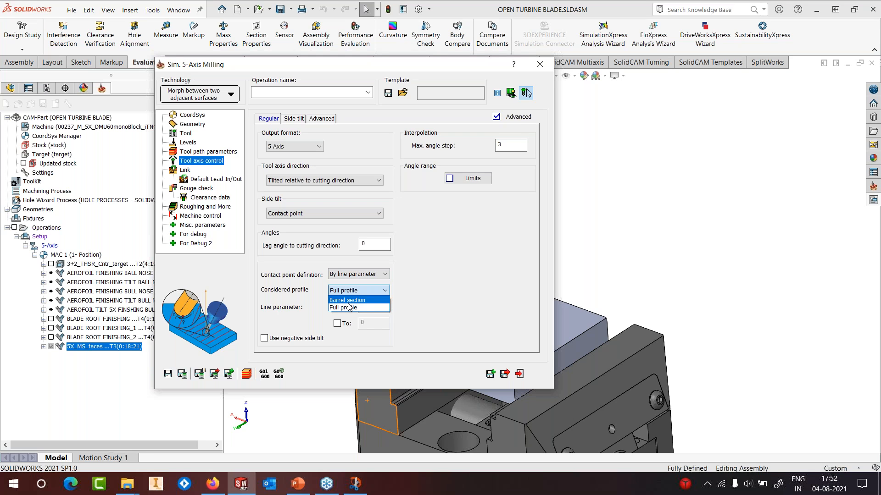
{"action": "left_click", "coordinate": [349, 300]}
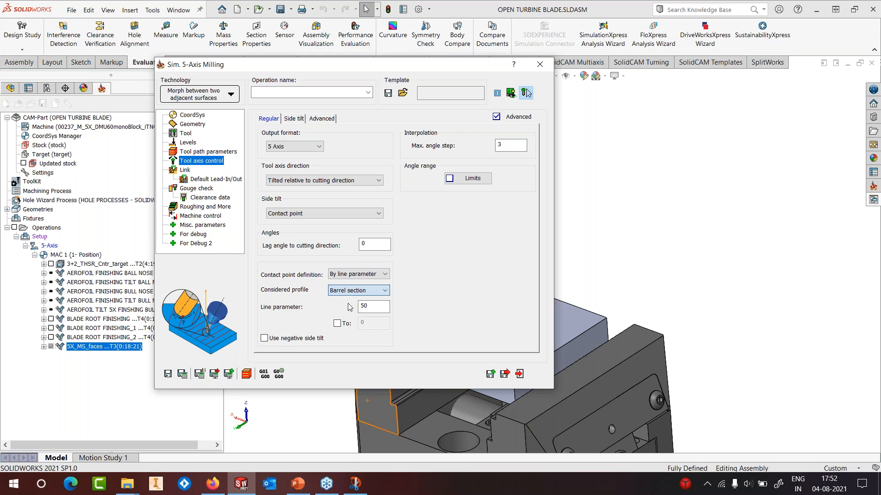
On the Snip & Sketch image, mark the barrel section's lower end as 0% and its middle as 50%, and minimise the sketch
{"action": "left_click", "coordinate": [355, 486]}
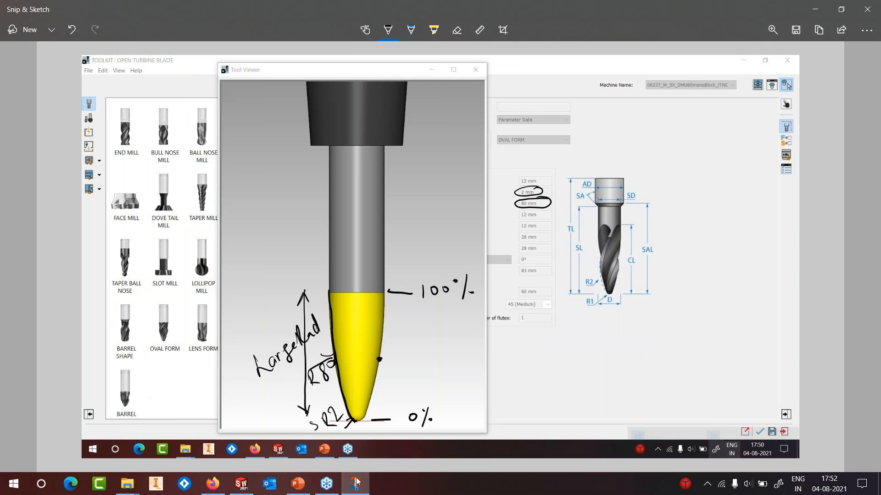
{"action": "mouse_move", "coordinate": [366, 411]}
{"action": "left_mouse_down"}
{"action": "mouse_move", "coordinate": [391, 404]}
{"action": "mouse_move", "coordinate": [405, 415]}
{"action": "left_mouse_up"}
{"action": "left_click_drag", "start_coordinate": [416, 342], "coordinate": [416, 343]}
{"action": "left_click_drag", "start_coordinate": [426, 341], "coordinate": [420, 361]}
{"action": "left_click", "coordinate": [817, 10]}
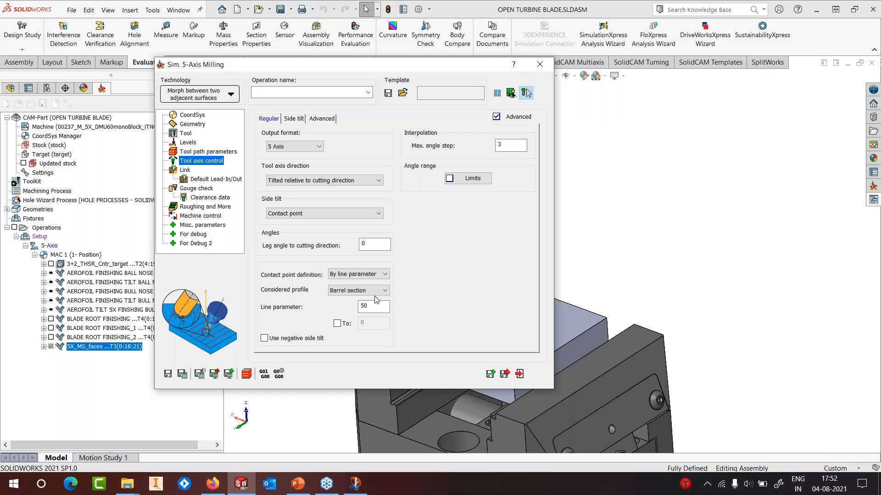
Enable the line parameter's "To" value, set it to 20, and switch to the annotated snip
{"action": "left_click", "coordinate": [337, 324]}
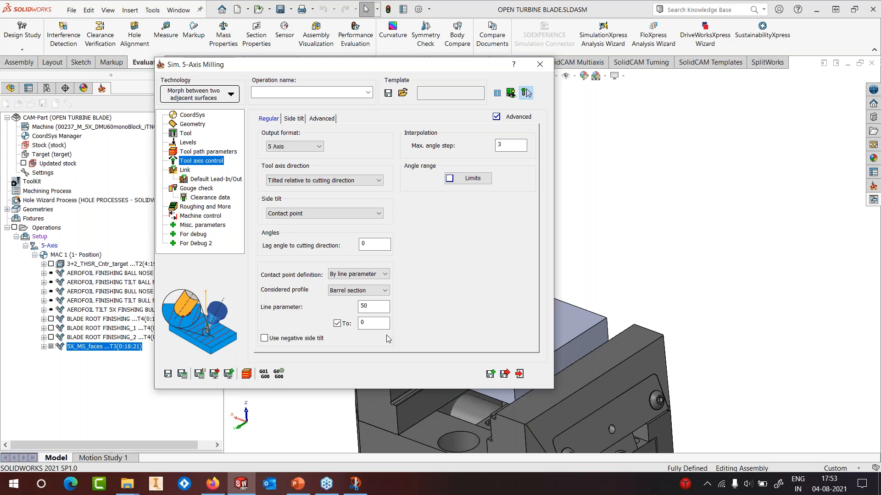
{"action": "double_click", "coordinate": [363, 323]}
{"action": "type", "text": "20"}
{"action": "left_click", "coordinate": [350, 489]}
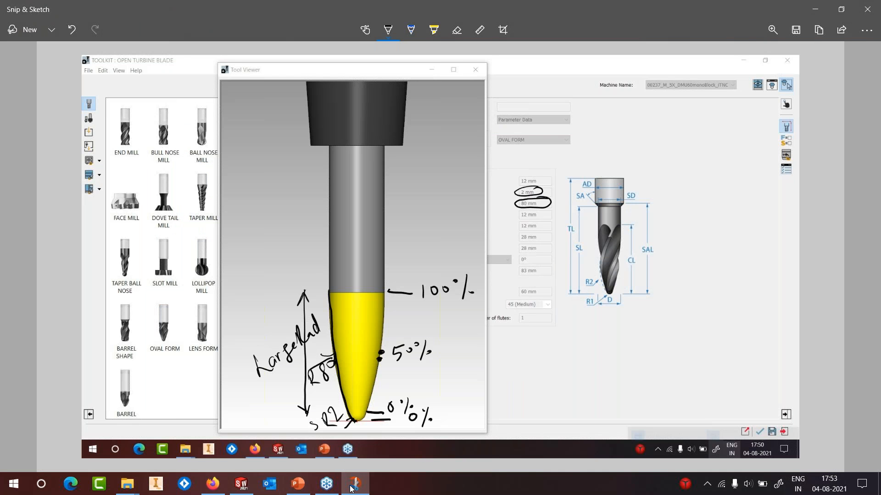
Draw horizontal lines at the barrel section's 50% and 20% heights on the snip, label the lower one 20%, and trace the zone between them
{"action": "left_click_drag", "start_coordinate": [390, 352], "coordinate": [453, 351]}
{"action": "left_click_drag", "start_coordinate": [370, 400], "coordinate": [471, 400]}
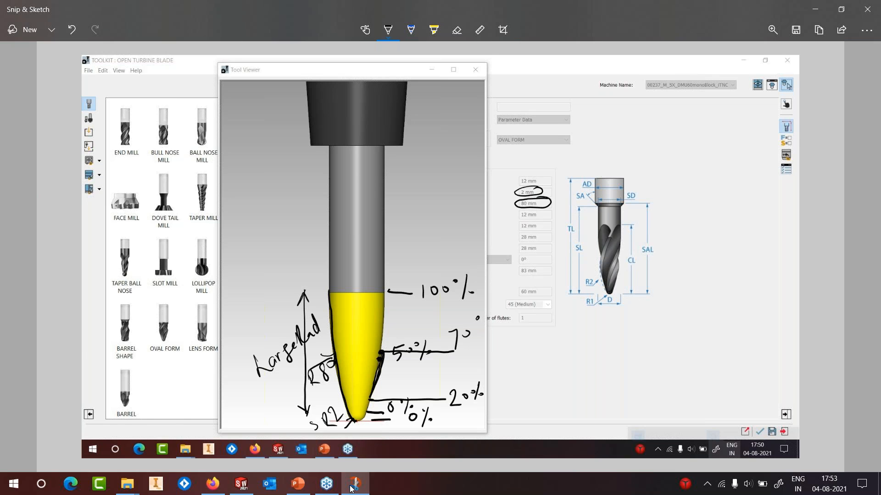
{"action": "left_click_drag", "start_coordinate": [457, 361], "coordinate": [464, 381]}
{"action": "left_click_drag", "start_coordinate": [476, 366], "coordinate": [469, 380]}
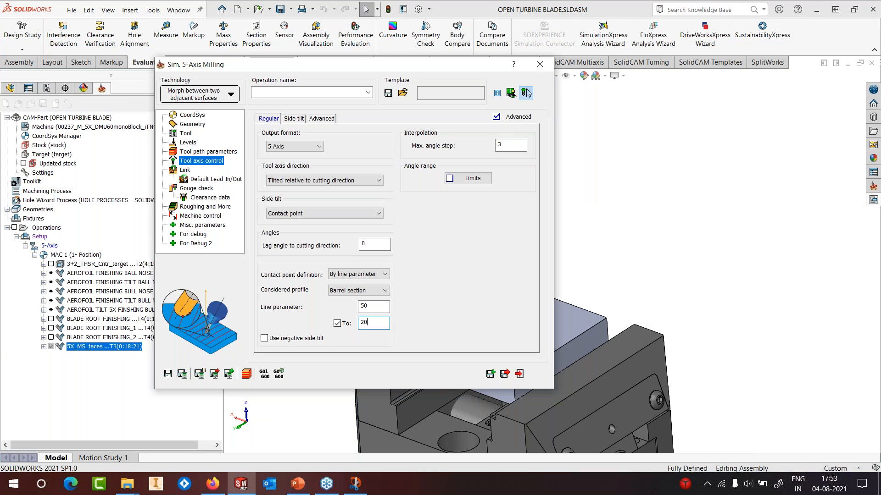
Back in SolidCAM, save the new 5-axis operation, close its settings, and calculate its tool path on the aerofoil
{"action": "left_click", "coordinate": [197, 189]}
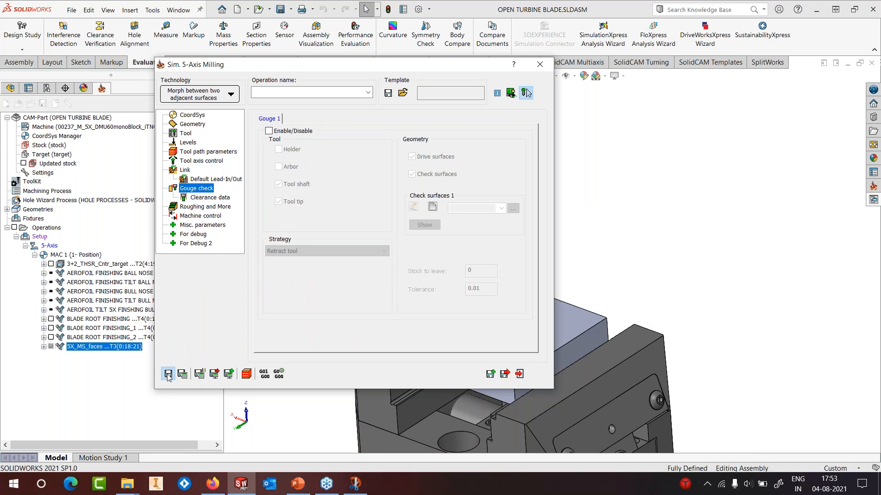
{"action": "left_click", "coordinate": [541, 68]}
{"action": "right_click", "coordinate": [93, 357]}
{"action": "left_click", "coordinate": [130, 150]}
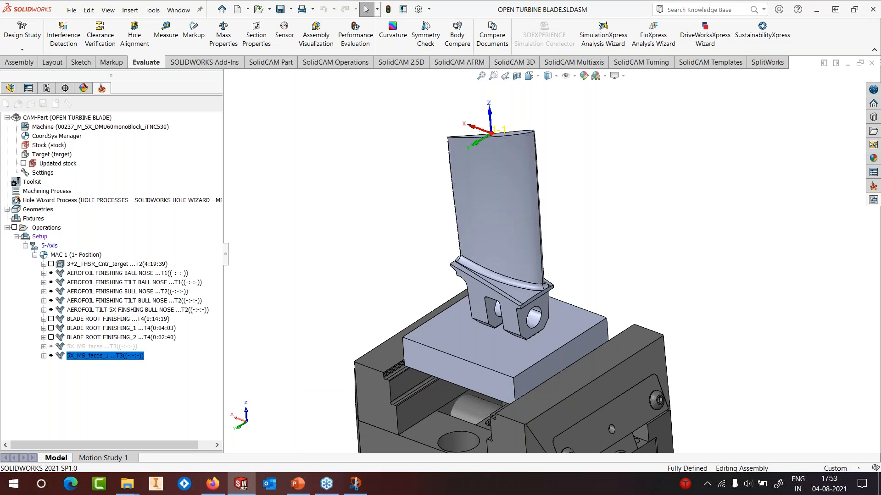
{"action": "left_click_drag", "start_coordinate": [322, 251], "coordinate": [357, 161]}
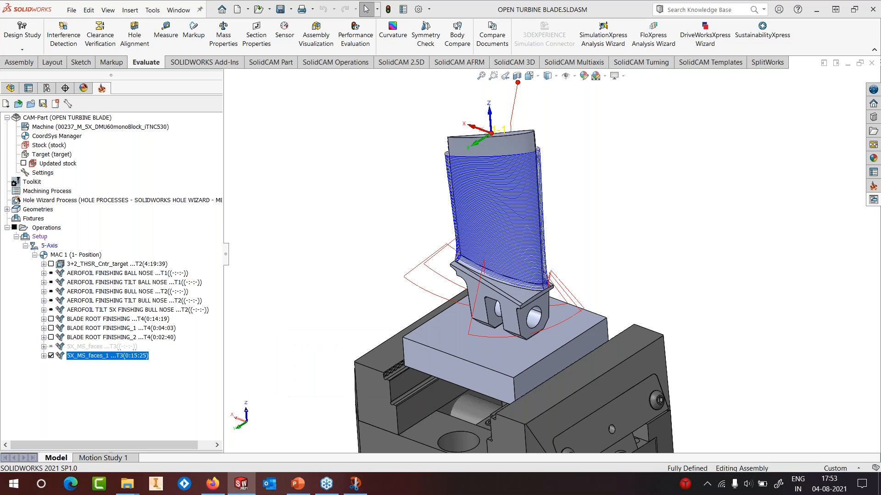
{"action": "scroll", "coordinate": [532, 138], "scroll_direction": "down", "scroll_amount": 1}
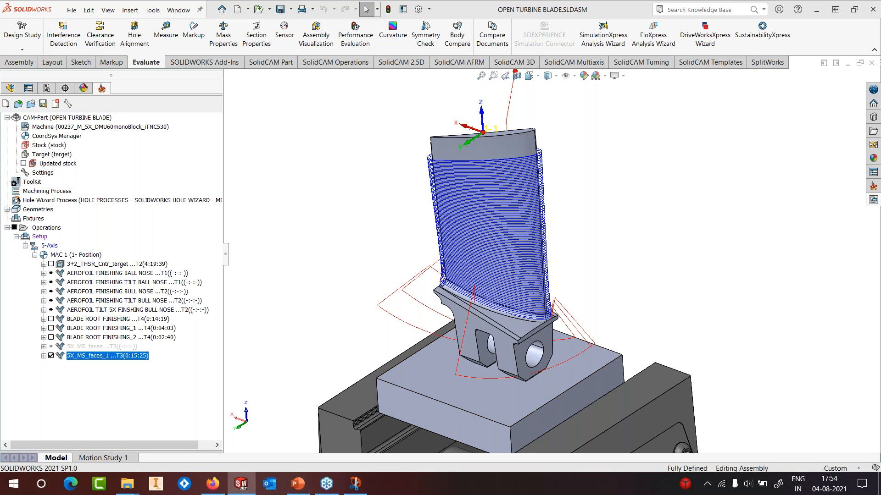
{"action": "middle_click_drag", "start_coordinate": [543, 248], "coordinate": [444, 271]}
Run the Host CAD simulation of 5X_MS_faces_1, pause it with the tool at the blade's upper edge, and inspect the contact point
{"action": "right_click", "coordinate": [132, 357]}
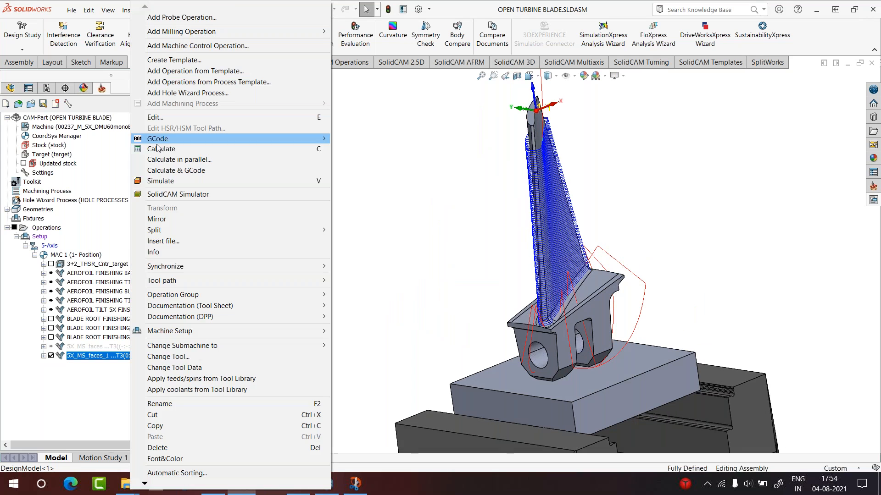
{"action": "left_click", "coordinate": [157, 182]}
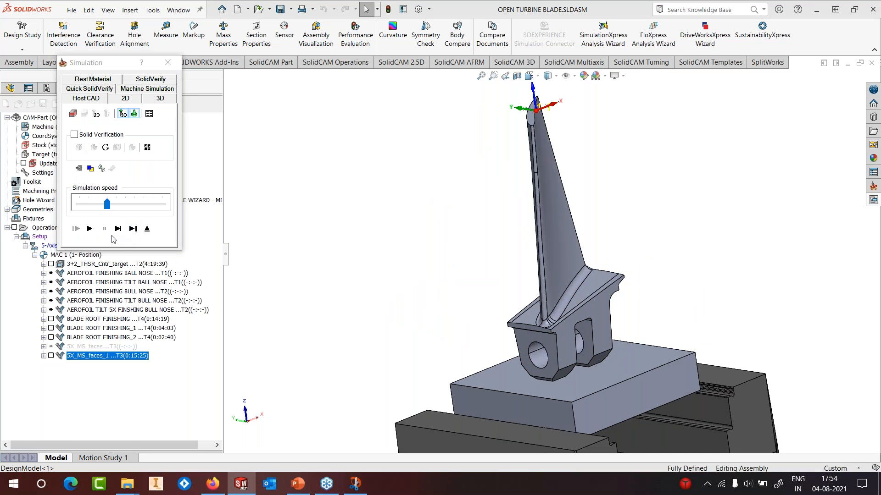
{"action": "left_click", "coordinate": [90, 230]}
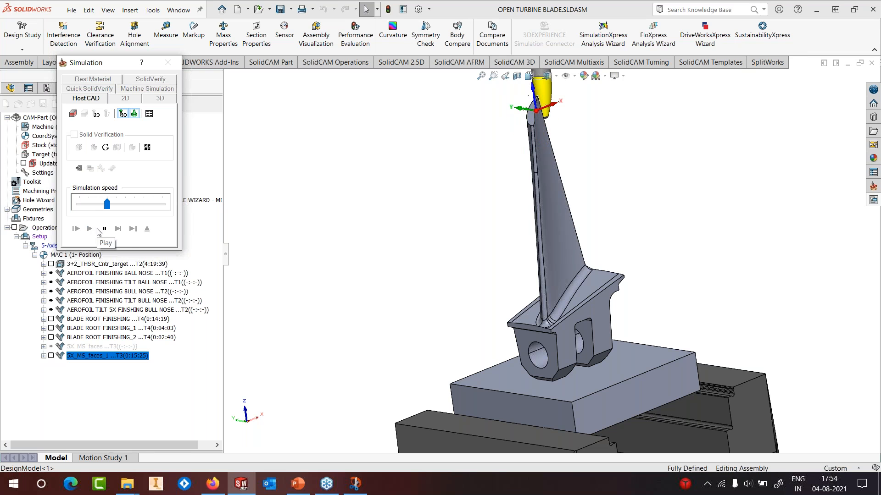
{"action": "left_click", "coordinate": [105, 229]}
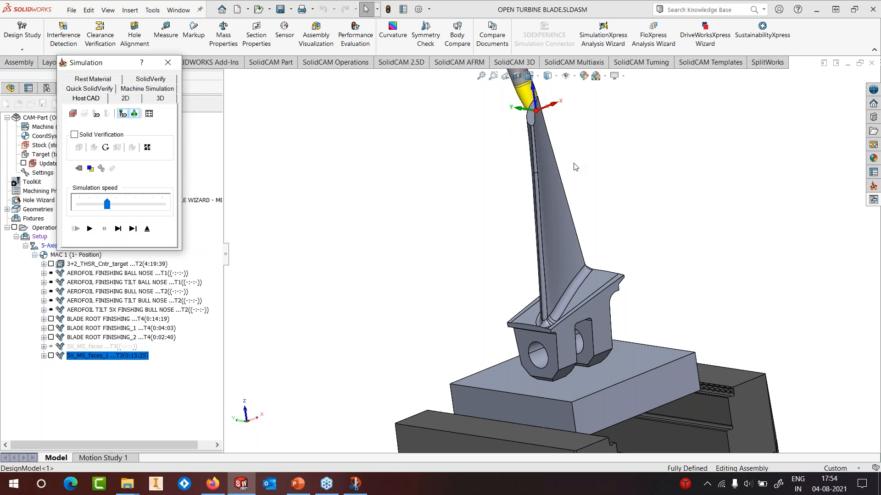
{"action": "scroll", "coordinate": [569, 160], "scroll_direction": "down", "scroll_amount": 10}
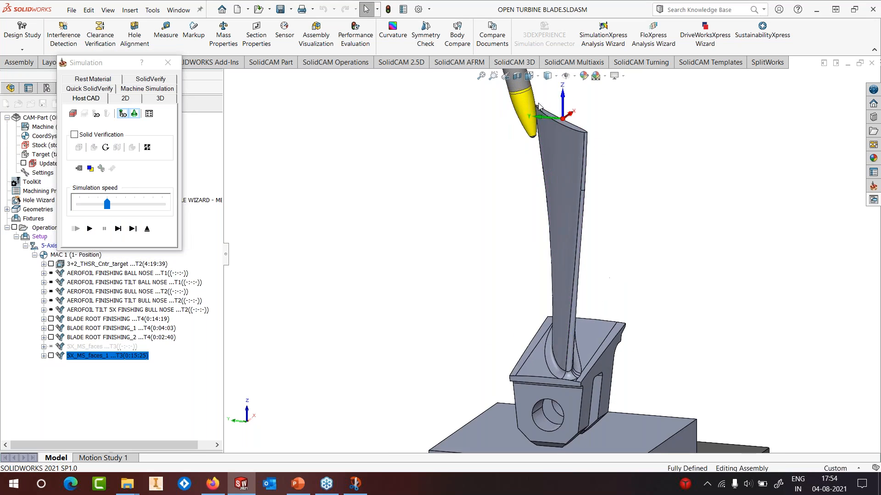
{"action": "scroll", "coordinate": [540, 207], "scroll_direction": "down", "scroll_amount": 8}
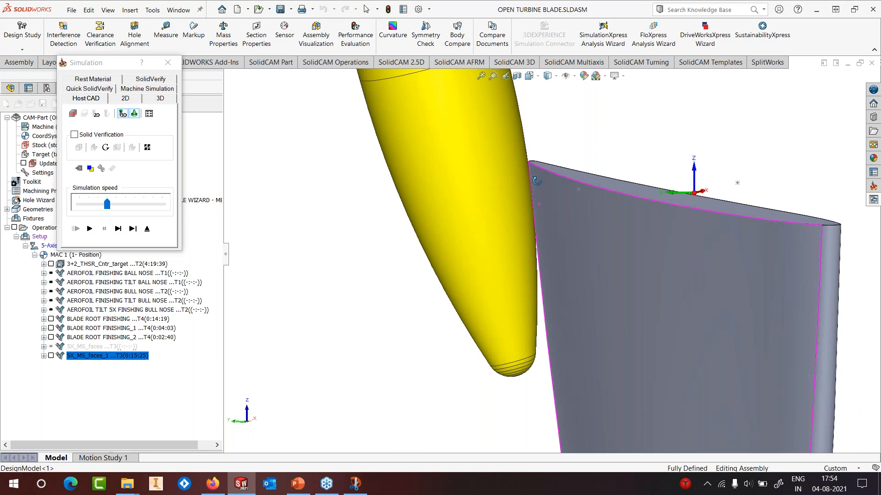
{"action": "scroll", "coordinate": [535, 185], "scroll_direction": "down", "scroll_amount": 3}
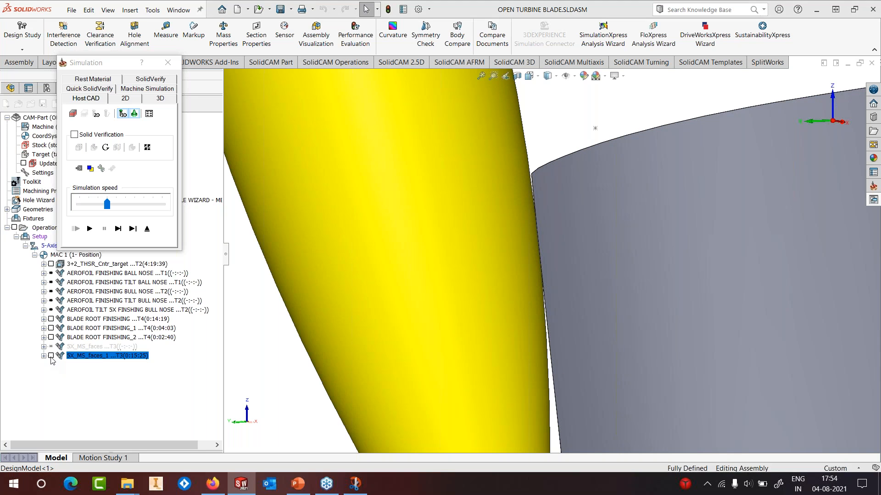
{"action": "scroll", "coordinate": [427, 307], "scroll_direction": "up", "scroll_amount": 6}
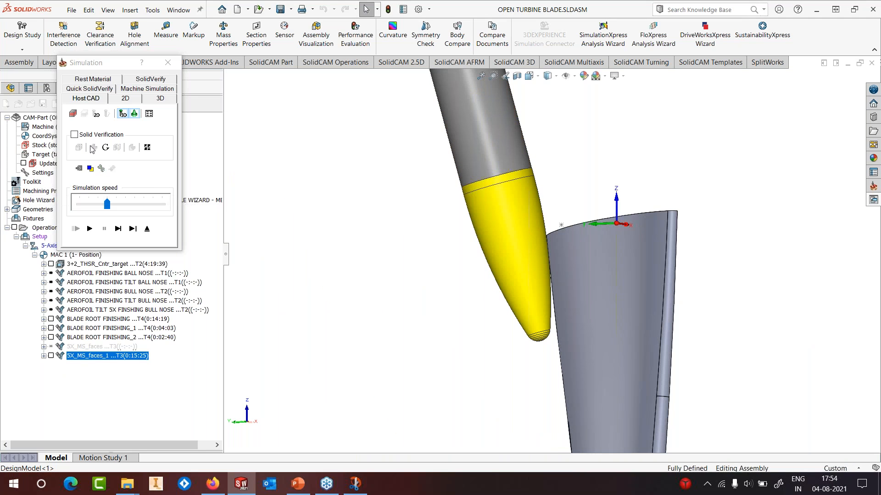
Resume the simulation to examine how the oval form tool's side touches the blade over the first passes, and exit it
{"action": "left_click", "coordinate": [90, 228]}
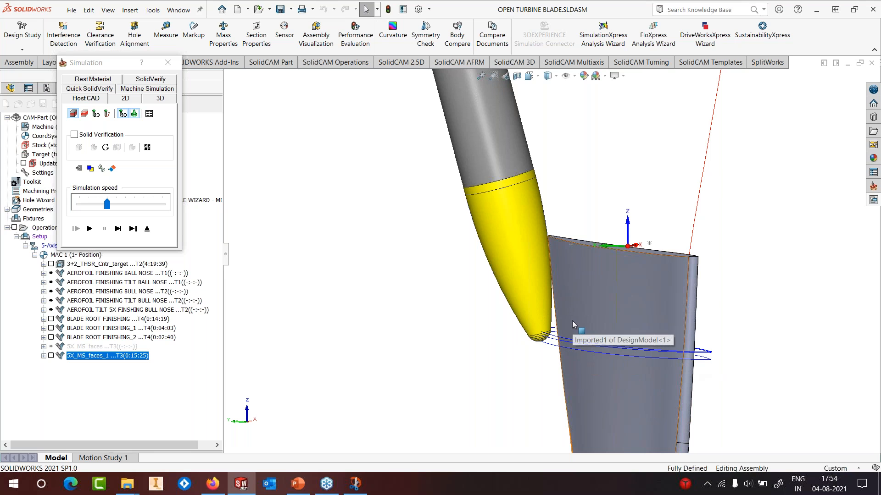
{"action": "scroll", "coordinate": [556, 263], "scroll_direction": "down", "scroll_amount": 4}
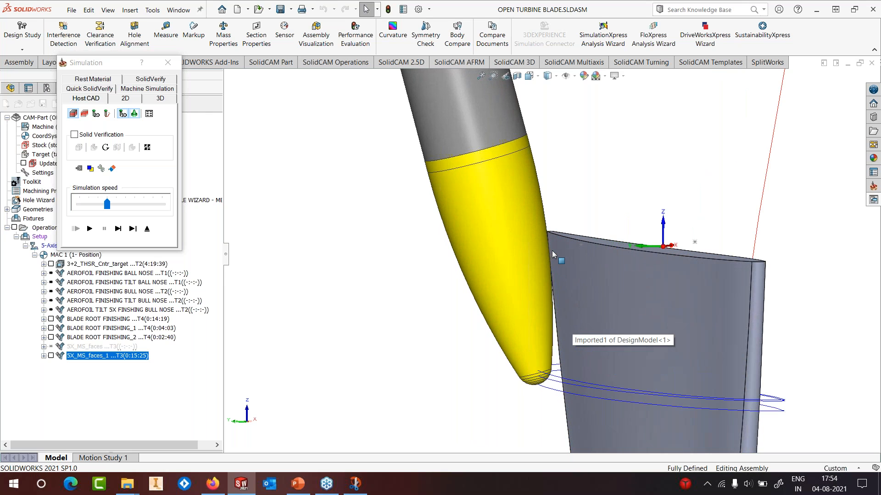
{"action": "scroll", "coordinate": [556, 262], "scroll_direction": "down", "scroll_amount": 3}
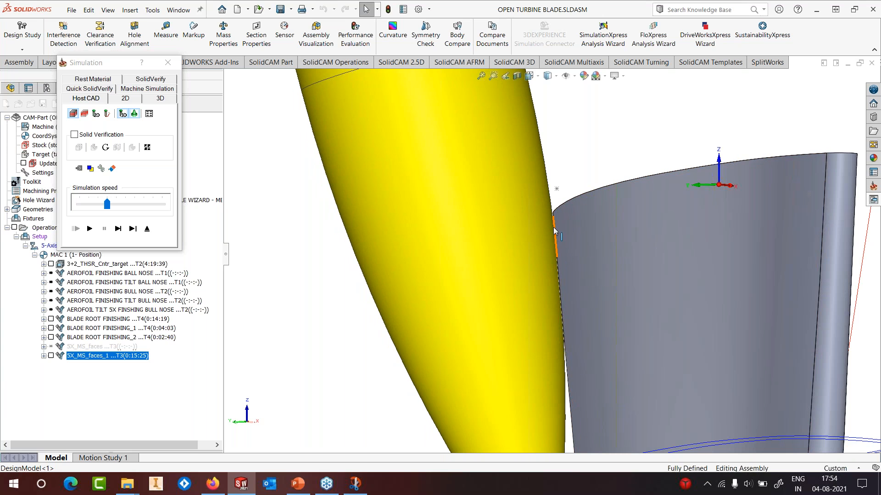
{"action": "scroll", "coordinate": [578, 265], "scroll_direction": "up", "scroll_amount": 4}
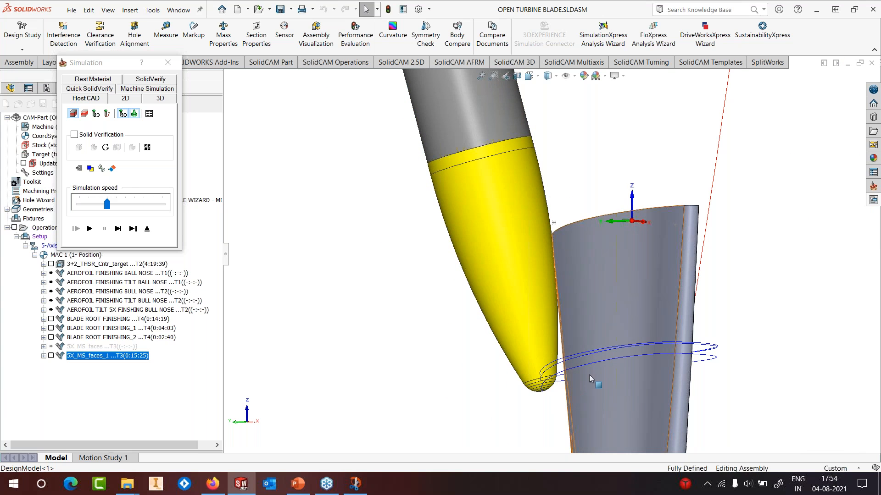
{"action": "scroll", "coordinate": [616, 355], "scroll_direction": "up", "scroll_amount": 1}
{"action": "scroll", "coordinate": [616, 355], "scroll_direction": "up", "scroll_amount": 4}
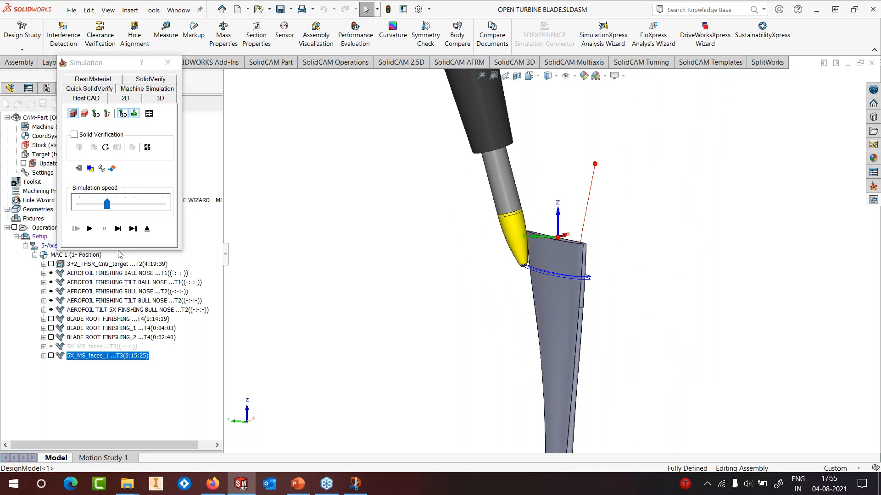
{"action": "left_click", "coordinate": [93, 232]}
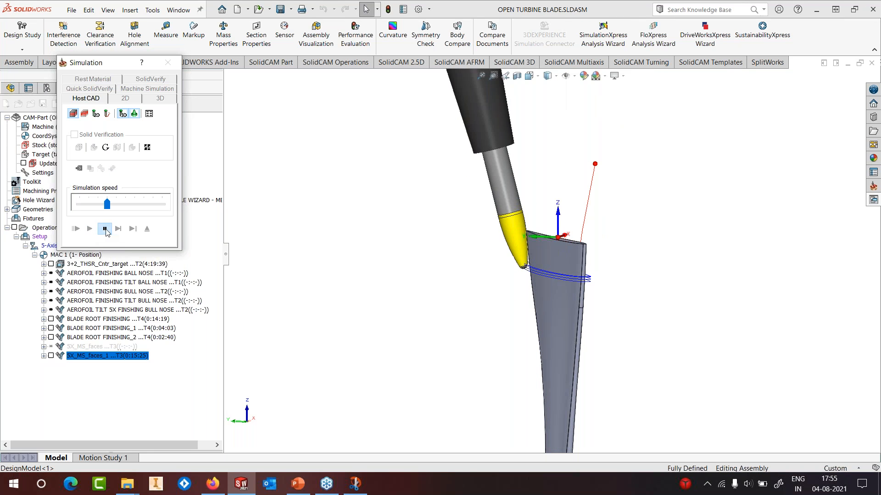
{"action": "left_click", "coordinate": [105, 230]}
{"action": "left_click", "coordinate": [147, 229]}
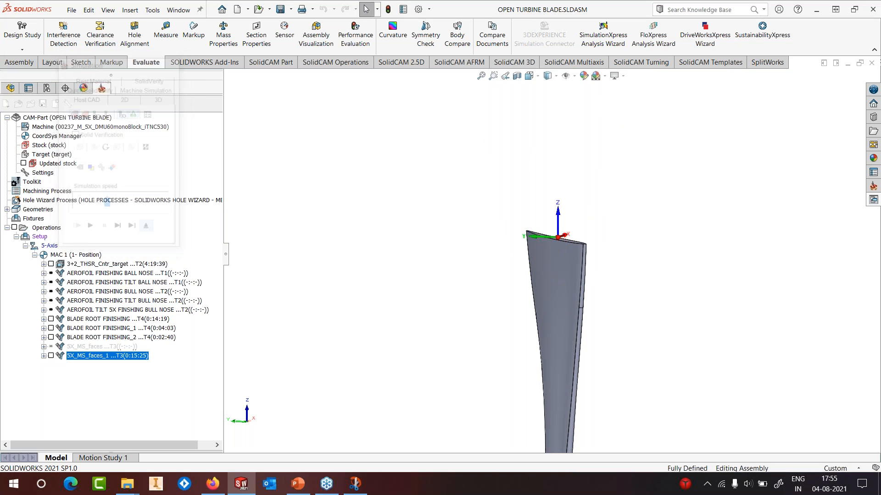
Edit 5X_MS_faces_1 so its first gouge check uses the Trim and relink toolpath strategy and ignores the drive surfaces
{"action": "middle_click_drag", "start_coordinate": [551, 338], "coordinate": [575, 336]}
{"action": "scroll", "coordinate": [573, 339], "scroll_direction": "down", "scroll_amount": 6}
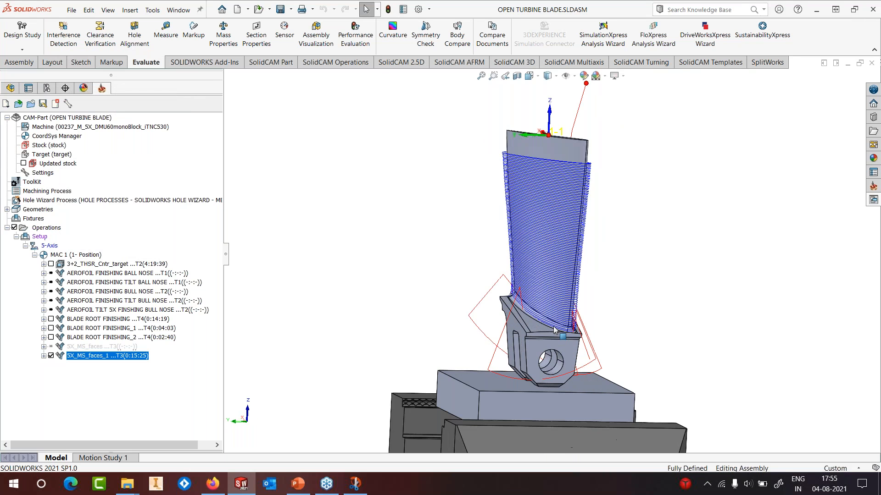
{"action": "right_click", "coordinate": [103, 357]}
{"action": "left_click", "coordinate": [133, 117]}
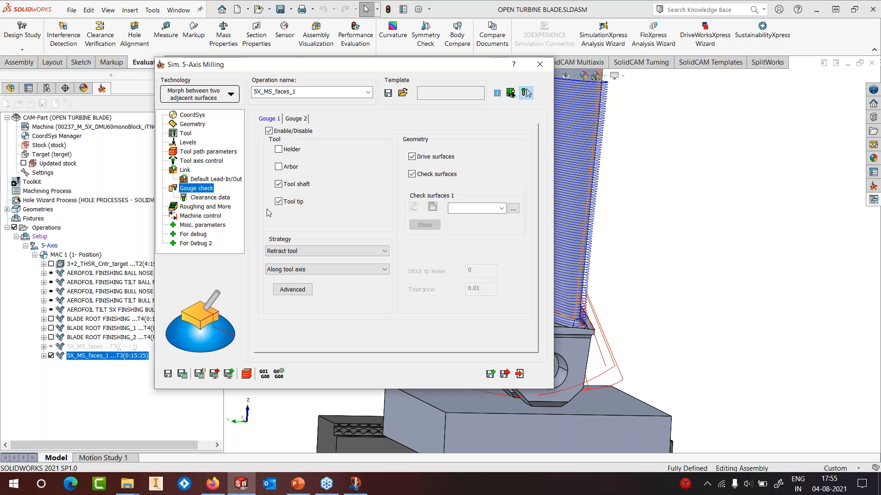
{"action": "left_click", "coordinate": [303, 252]}
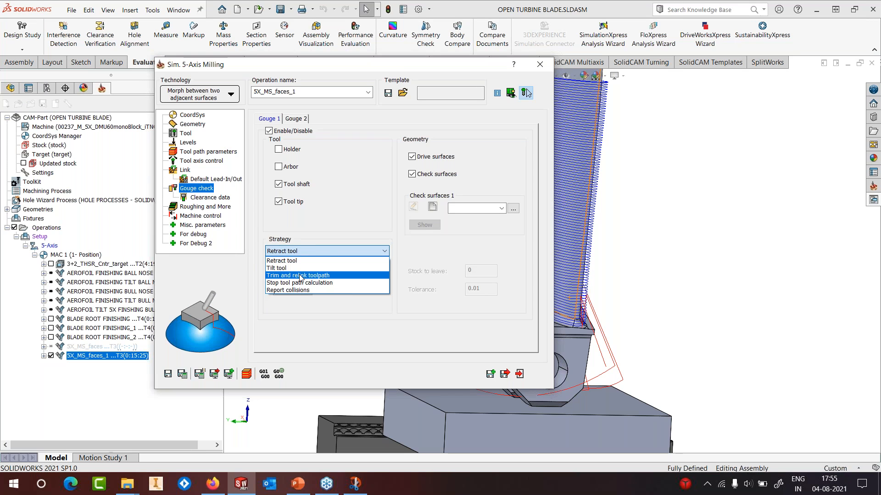
{"action": "left_click", "coordinate": [300, 275]}
{"action": "left_click", "coordinate": [427, 157]}
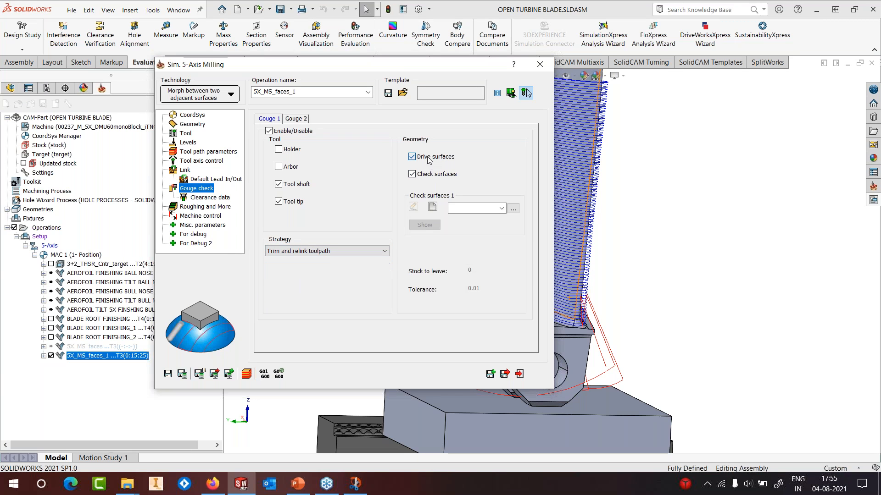
Browse the saved face geometries and assign faces3 as the check surfaces of the first gouge check
{"action": "left_click", "coordinate": [512, 209]}
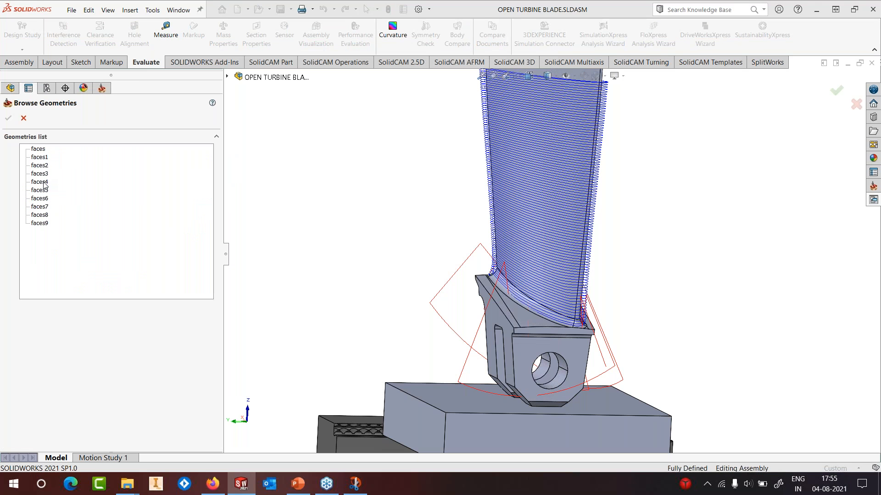
{"action": "left_click", "coordinate": [43, 182]}
{"action": "left_click", "coordinate": [40, 190]}
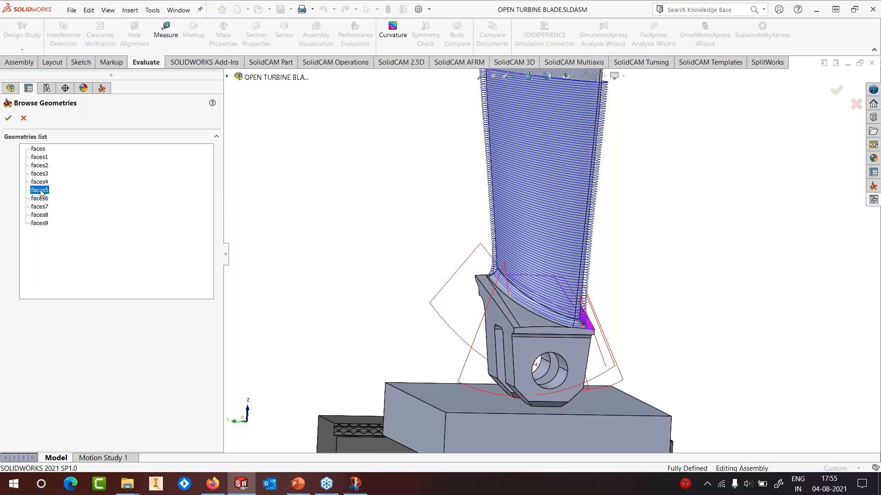
{"action": "left_click", "coordinate": [41, 199]}
{"action": "left_click", "coordinate": [41, 207]}
{"action": "left_click", "coordinate": [40, 215]}
{"action": "left_click", "coordinate": [40, 223]}
{"action": "left_click", "coordinate": [40, 174]}
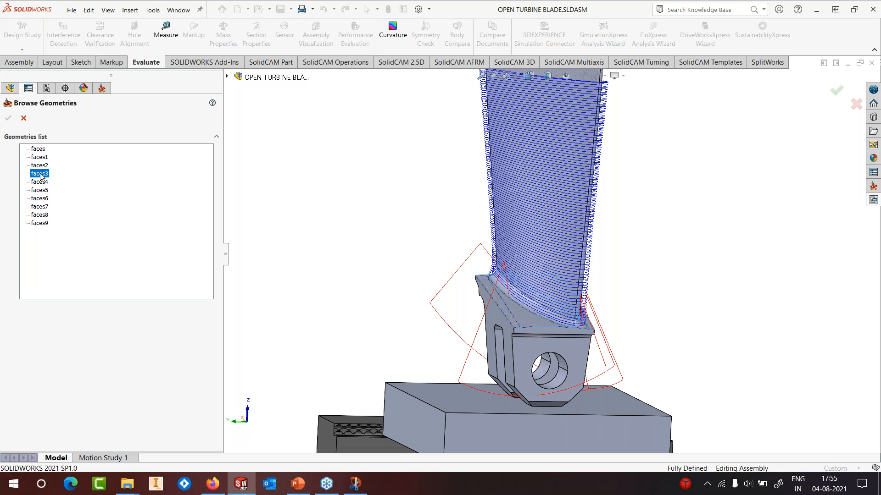
{"action": "middle_click_drag", "start_coordinate": [362, 264], "coordinate": [537, 285]}
{"action": "left_click", "coordinate": [8, 119]}
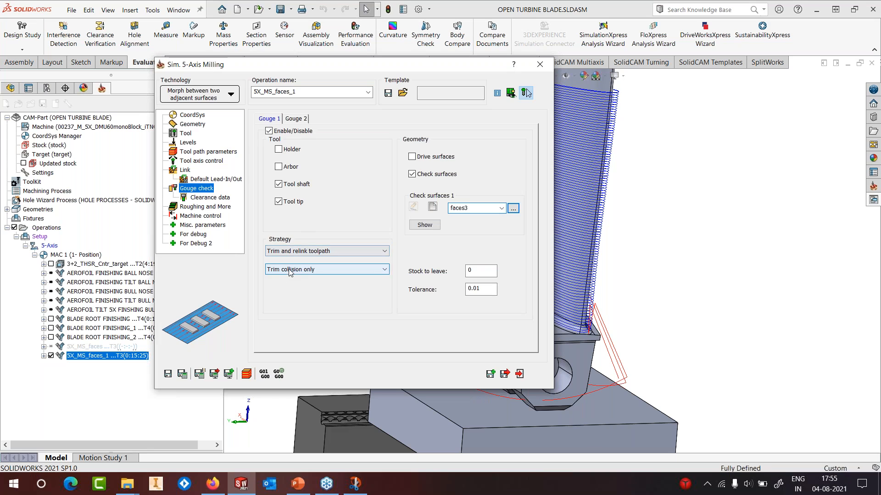
Trim the tool path between first and last collision with 1 mm stock to leave, save and calculate the operation, and close it
{"action": "left_click", "coordinate": [289, 269]}
{"action": "left_click", "coordinate": [316, 301]}
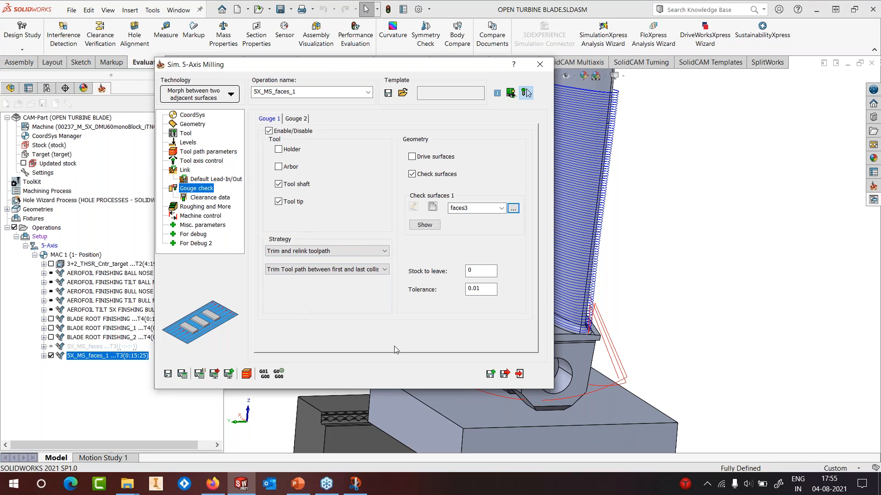
{"action": "double_click", "coordinate": [479, 271]}
{"action": "type", "text": "1"}
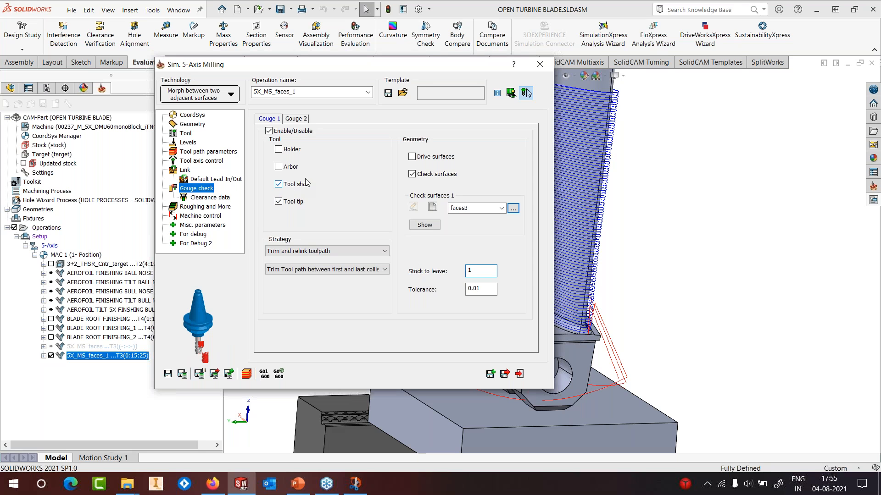
{"action": "left_click", "coordinate": [181, 374]}
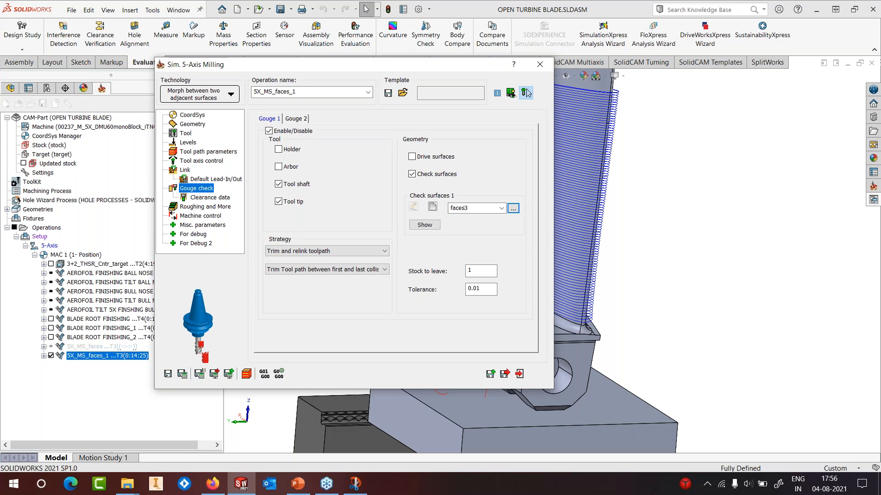
{"action": "left_click", "coordinate": [542, 65]}
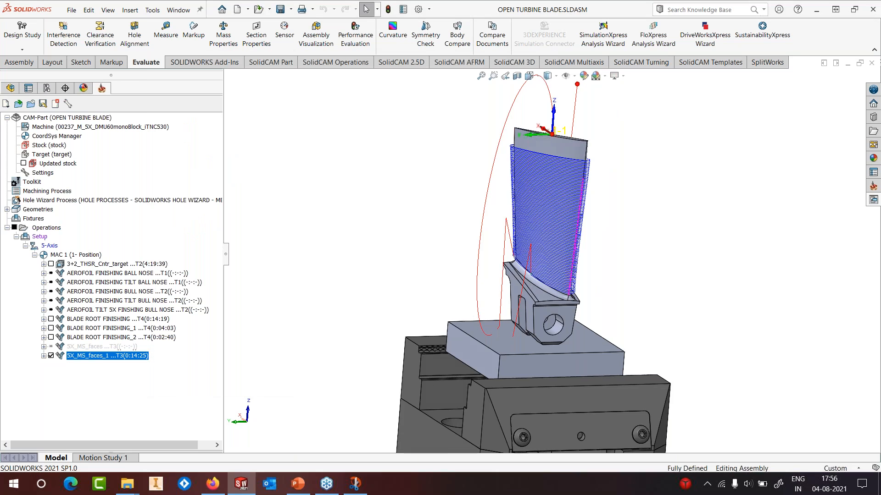
Edit 5X_MS_faces_1 to leave 1.2 mm stock in its first gouge check, then save and calculate the operation
{"action": "right_click", "coordinate": [100, 360]}
{"action": "left_click", "coordinate": [129, 118]}
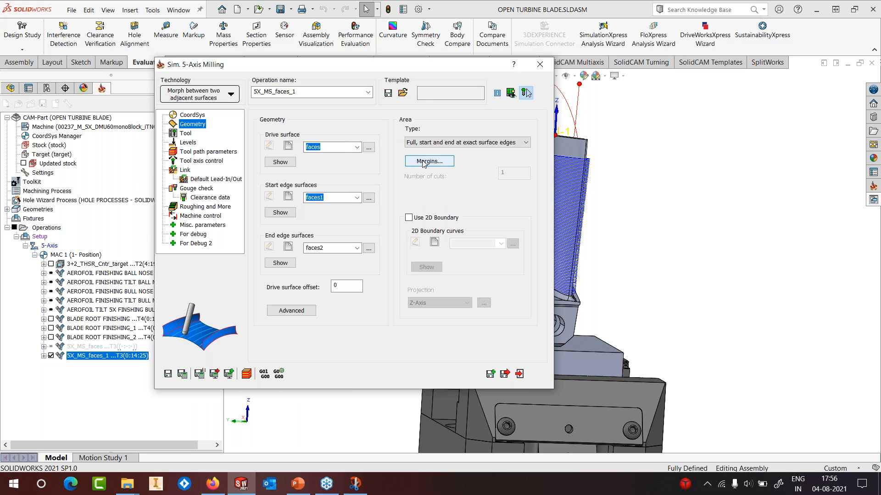
{"action": "left_click", "coordinate": [423, 162]}
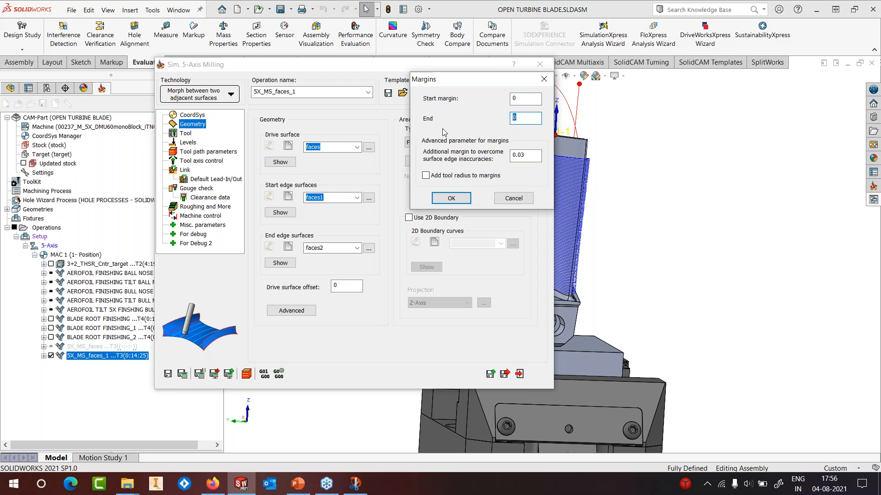
{"action": "left_click", "coordinate": [451, 198]}
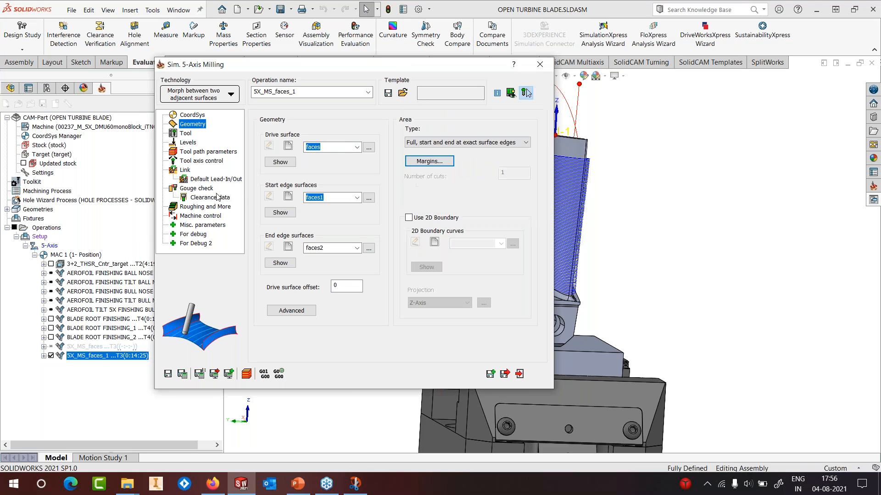
{"action": "left_click", "coordinate": [197, 189]}
{"action": "left_click", "coordinate": [481, 270]}
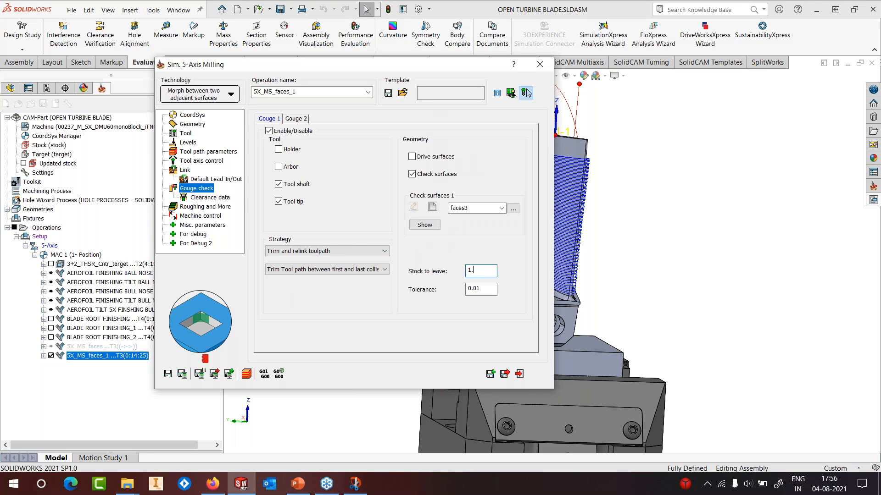
{"action": "left_click", "coordinate": [182, 374]}
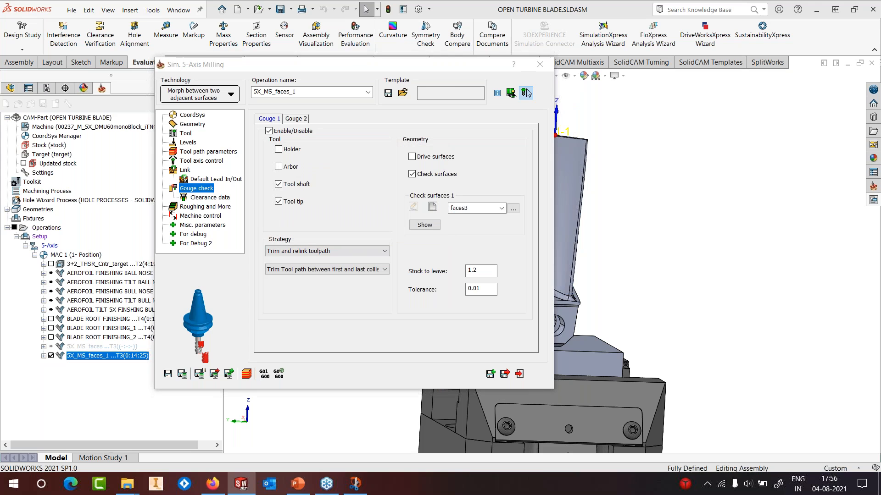
{"action": "left_click_drag", "start_coordinate": [403, 69], "coordinate": [267, 95]}
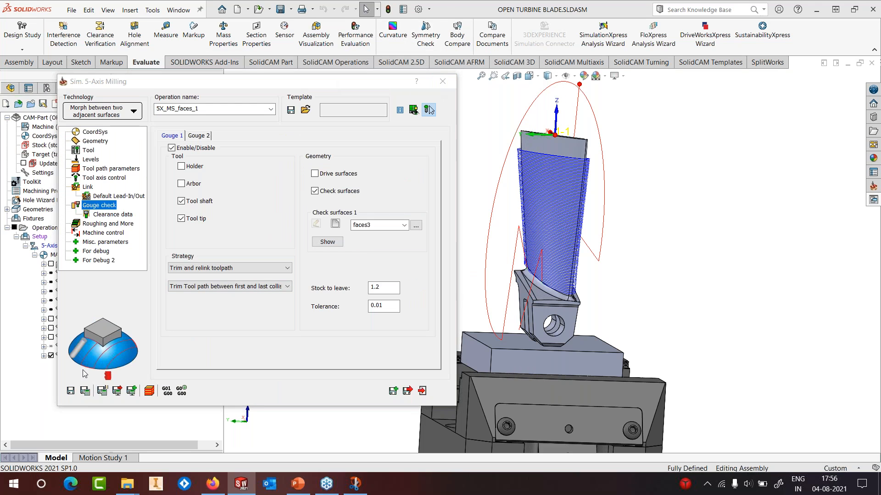
Unsuppress the 5X_MS_faces operation and calculate its tool path
{"action": "right_click", "coordinate": [69, 356]}
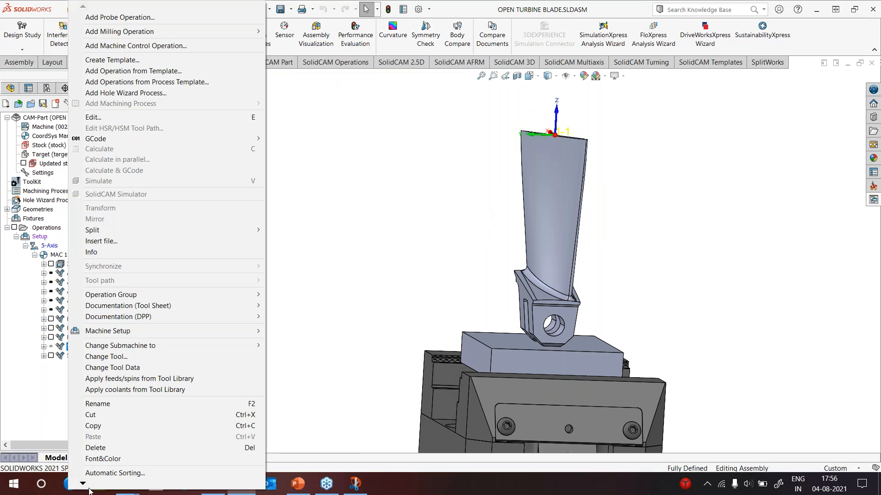
{"action": "left_click", "coordinate": [90, 457]}
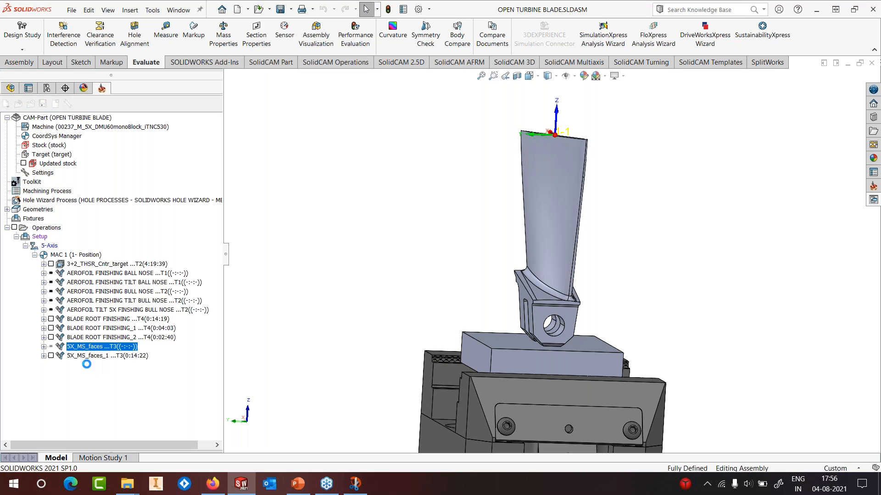
{"action": "right_click", "coordinate": [91, 350]}
{"action": "left_click", "coordinate": [137, 149]}
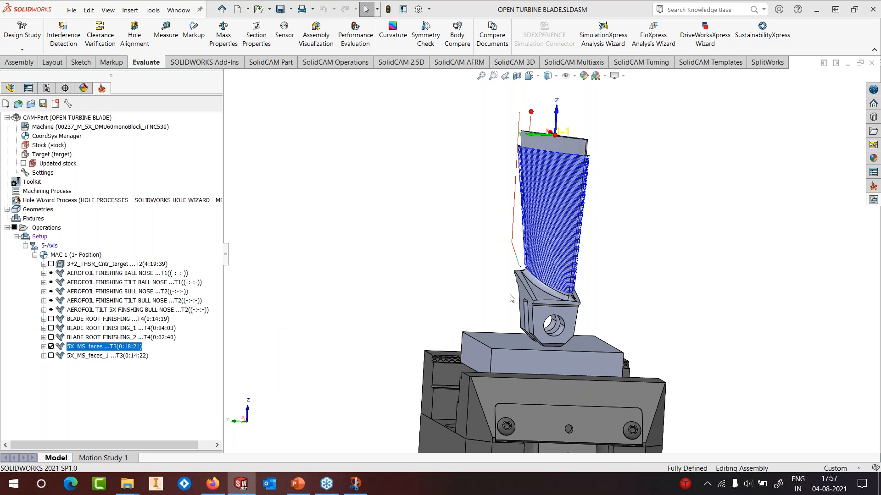
Run a machine simulation of 5X_MS_faces to examine the tool motion around the blade, pause it and exit
{"action": "middle_click_drag", "start_coordinate": [535, 225], "coordinate": [423, 264]}
{"action": "right_click", "coordinate": [120, 347]}
{"action": "left_click", "coordinate": [142, 181]}
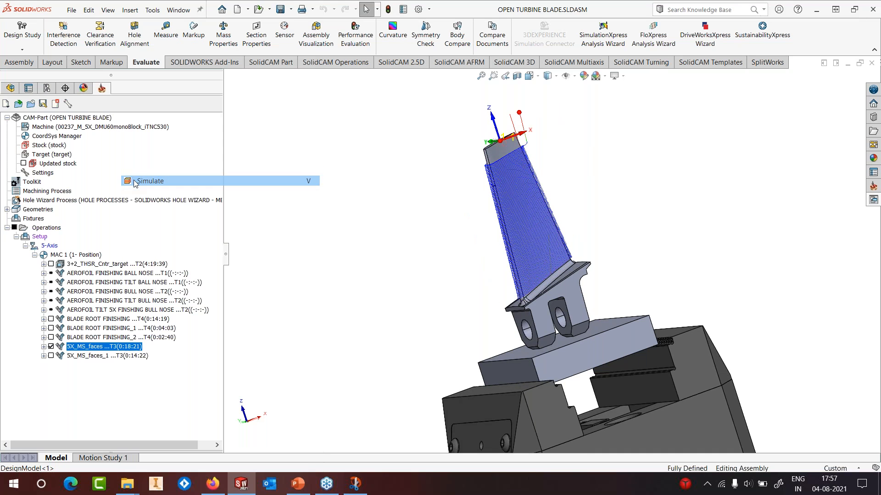
{"action": "left_click", "coordinate": [156, 99]}
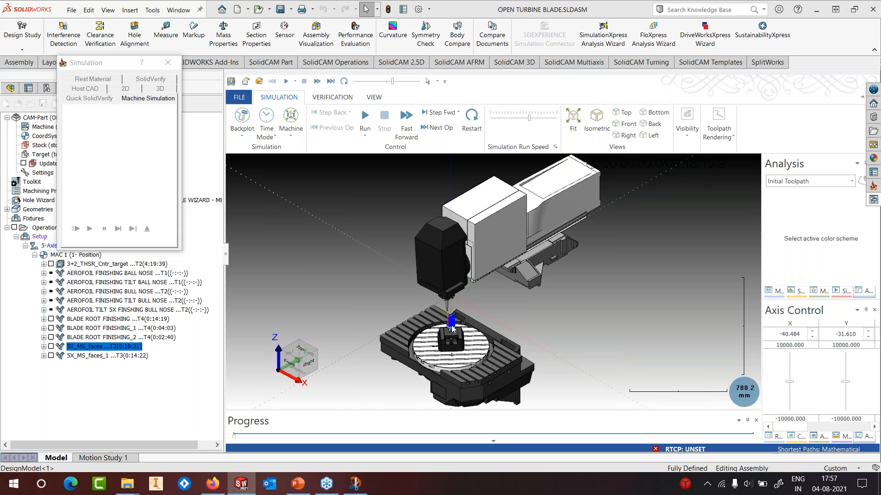
{"action": "scroll", "coordinate": [452, 328], "scroll_direction": "up", "scroll_amount": 10}
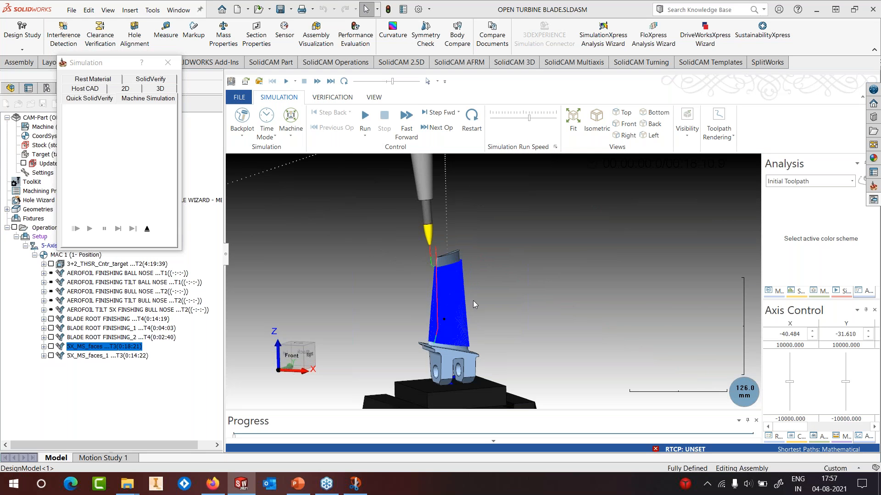
{"action": "scroll", "coordinate": [473, 312], "scroll_direction": "down", "scroll_amount": 6}
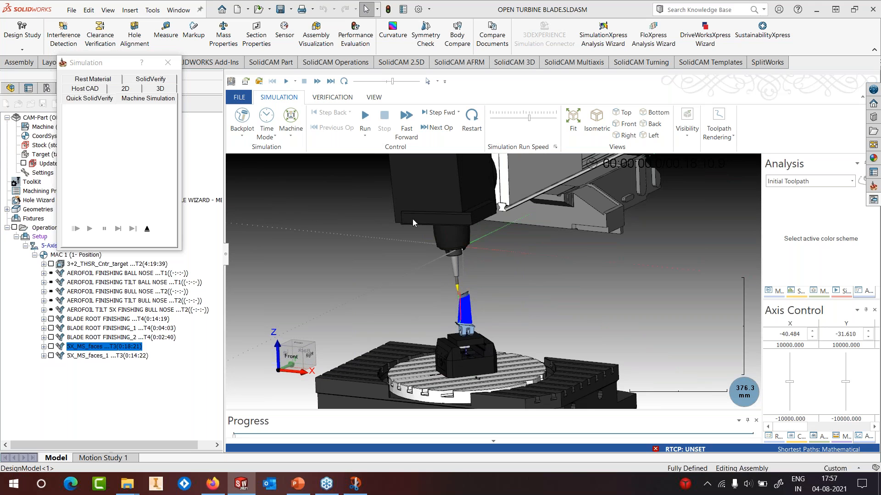
{"action": "left_click", "coordinate": [366, 133]}
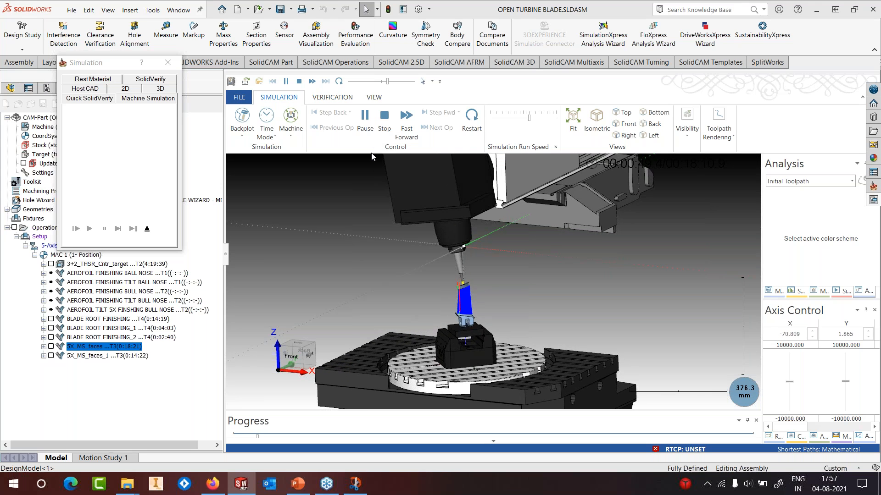
{"action": "left_click", "coordinate": [366, 117]}
{"action": "left_click", "coordinate": [148, 232]}
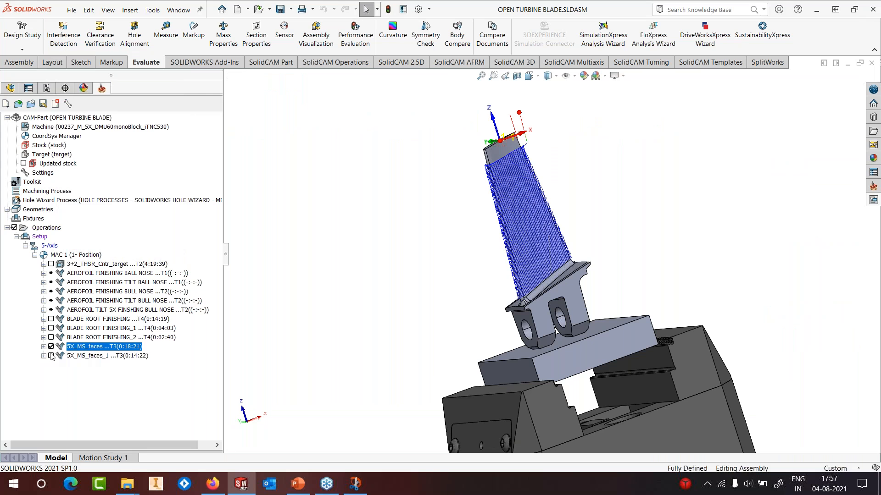
Hide the 5X_MS_faces tool path and open the TURBINE BLADE CAM-part from the 2-TURBINE BLADE folder
{"action": "left_click", "coordinate": [50, 347]}
{"action": "left_click", "coordinate": [152, 10]}
{"action": "mouse_move", "coordinate": [183, 60]}
{"action": "left_click", "coordinate": [316, 70]}
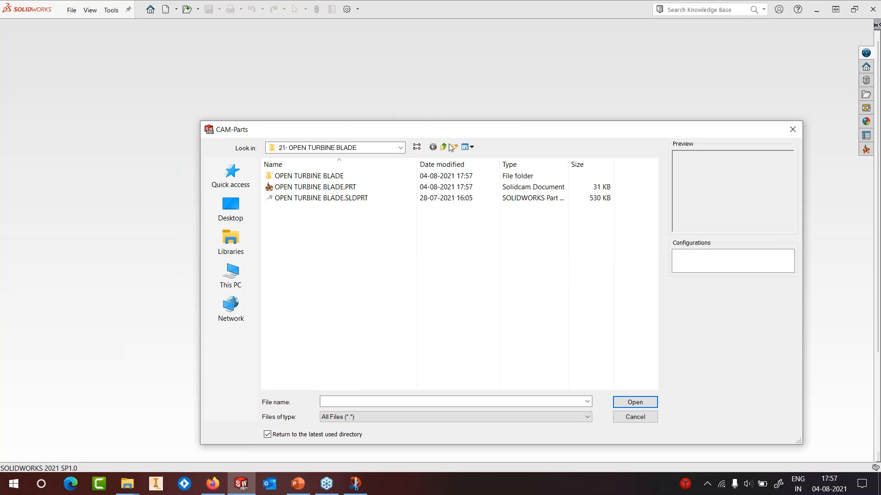
{"action": "left_click", "coordinate": [447, 147]}
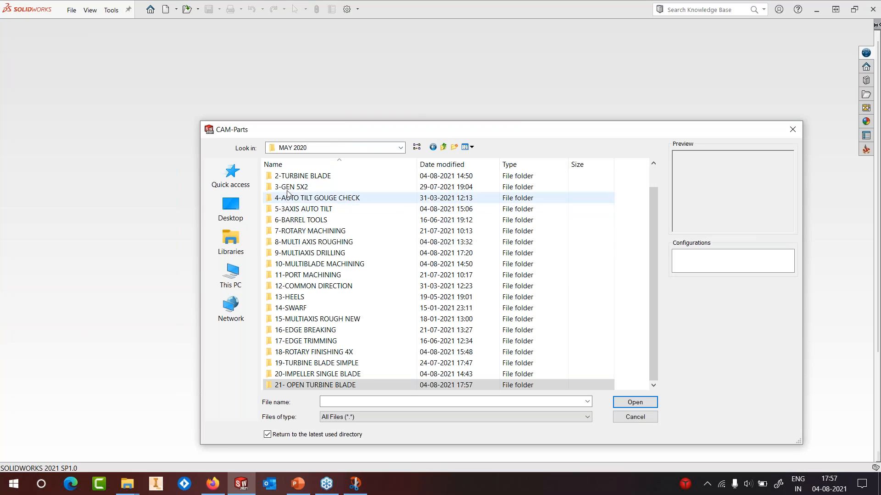
{"action": "double_click", "coordinate": [294, 176]}
{"action": "left_click", "coordinate": [303, 220]}
{"action": "left_click", "coordinate": [624, 404]}
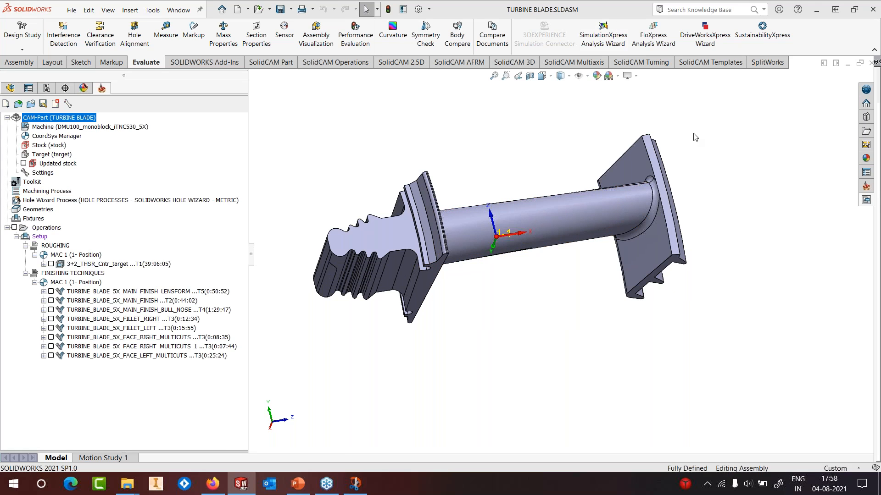
Inspect the new turbine blade from several sides and display the tool path of TURBINE_BLADE_5X_MAIN_FINISH
{"action": "middle_click_drag", "start_coordinate": [547, 177], "coordinate": [557, 199]}
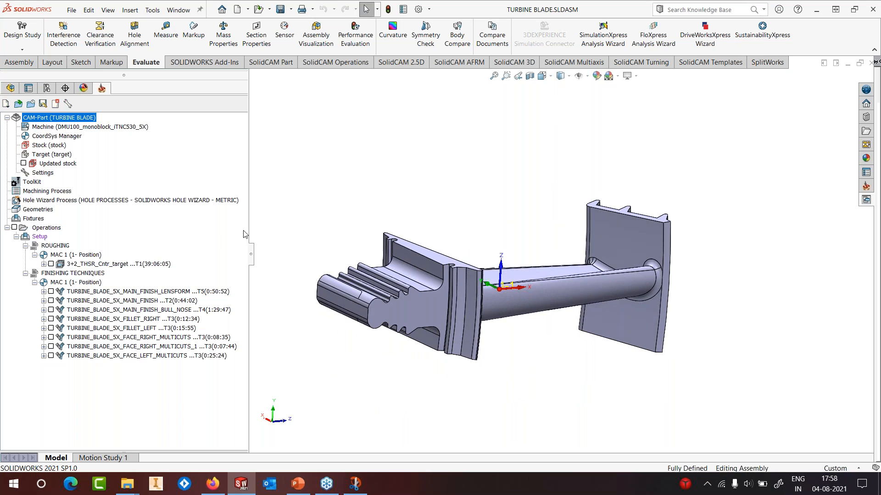
{"action": "middle_click_drag", "start_coordinate": [587, 287], "coordinate": [454, 290]}
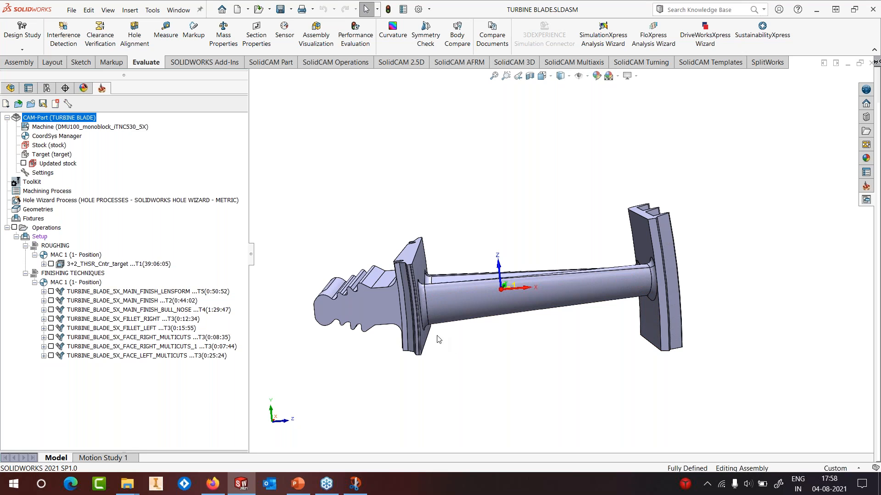
{"action": "left_click", "coordinate": [51, 301]}
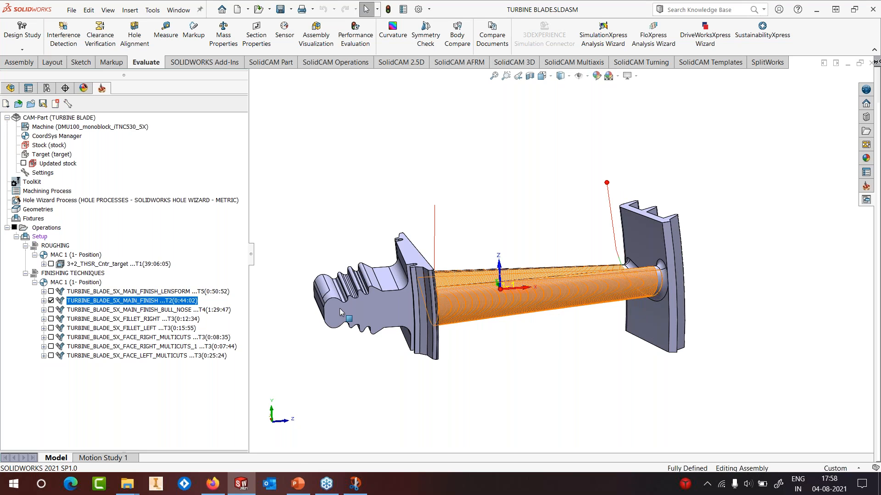
Simulate TURBINE_BLADE_5X_MAIN_FINISH at its first cutting position and examine the tool's contact with the aerofoil edge
{"action": "right_click", "coordinate": [96, 305]}
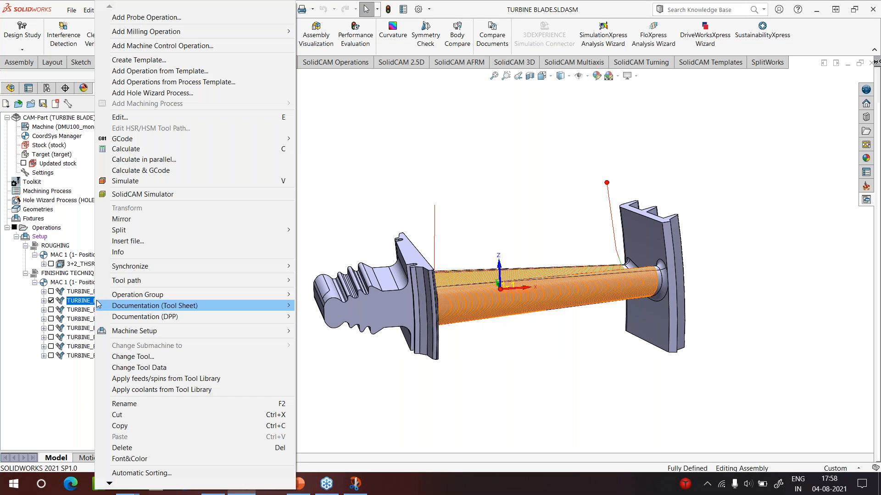
{"action": "left_click", "coordinate": [124, 182]}
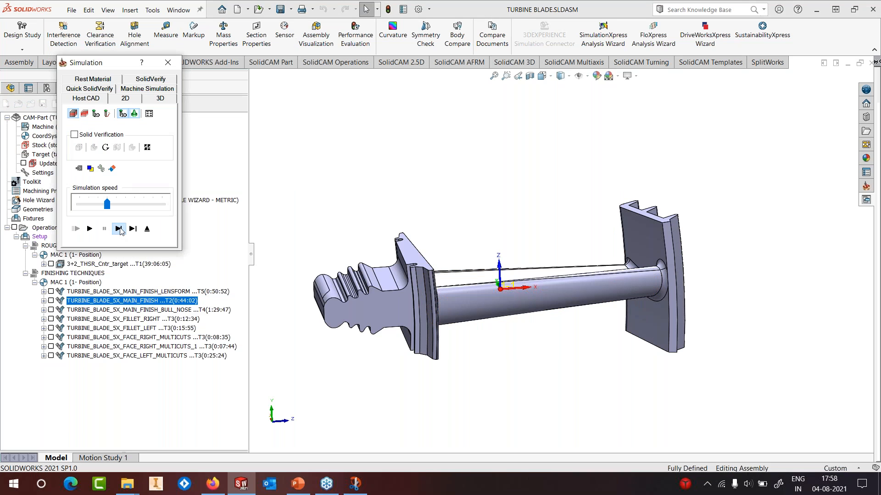
{"action": "left_click", "coordinate": [119, 229]}
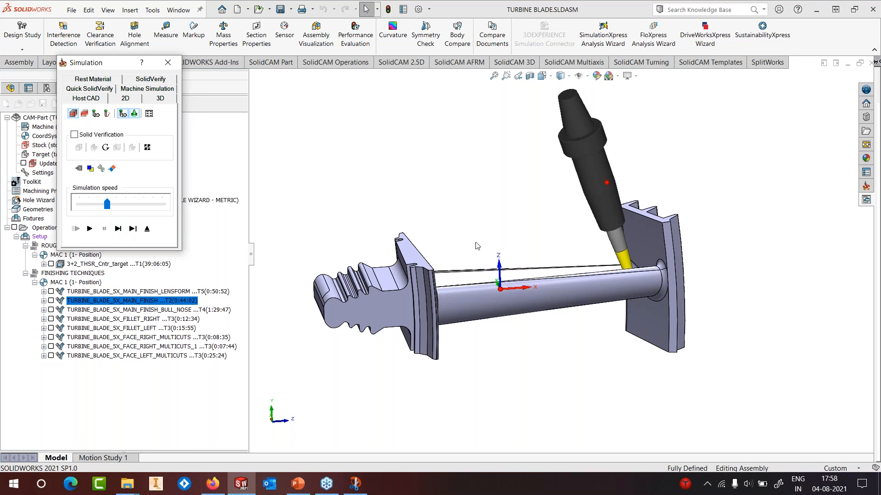
{"action": "scroll", "coordinate": [631, 270], "scroll_direction": "down", "scroll_amount": 3}
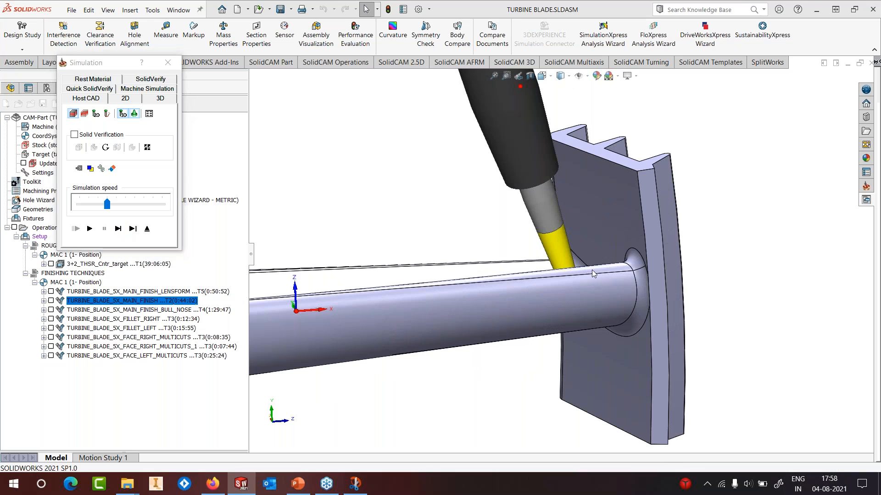
{"action": "scroll", "coordinate": [592, 276], "scroll_direction": "down", "scroll_amount": 3}
{"action": "scroll", "coordinate": [569, 264], "scroll_direction": "down", "scroll_amount": 2}
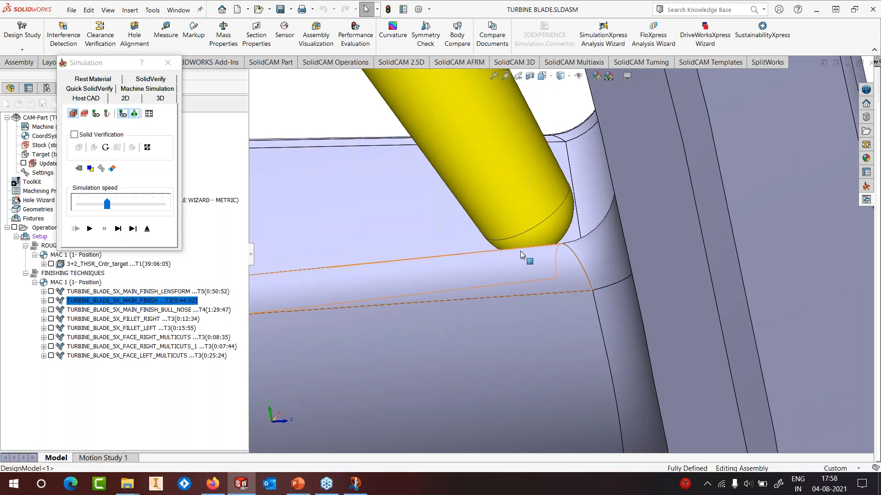
{"action": "scroll", "coordinate": [519, 253], "scroll_direction": "up", "scroll_amount": 6}
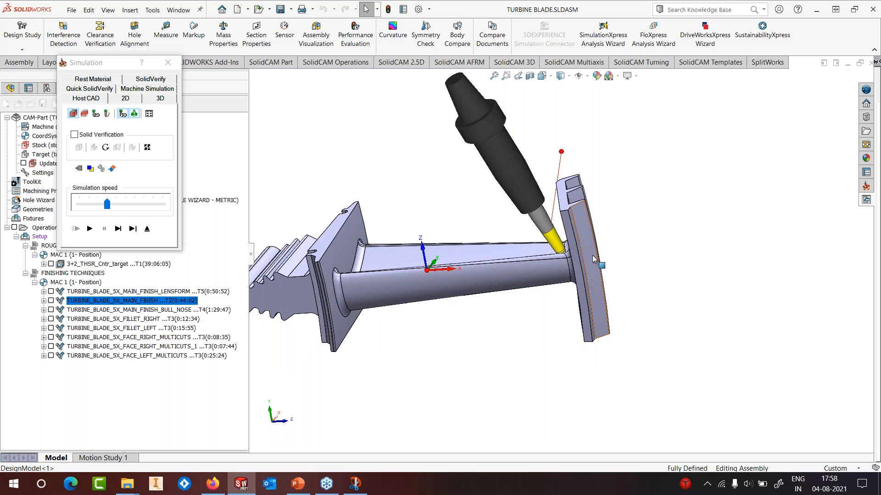
{"action": "middle_click_drag", "start_coordinate": [558, 260], "coordinate": [573, 261]}
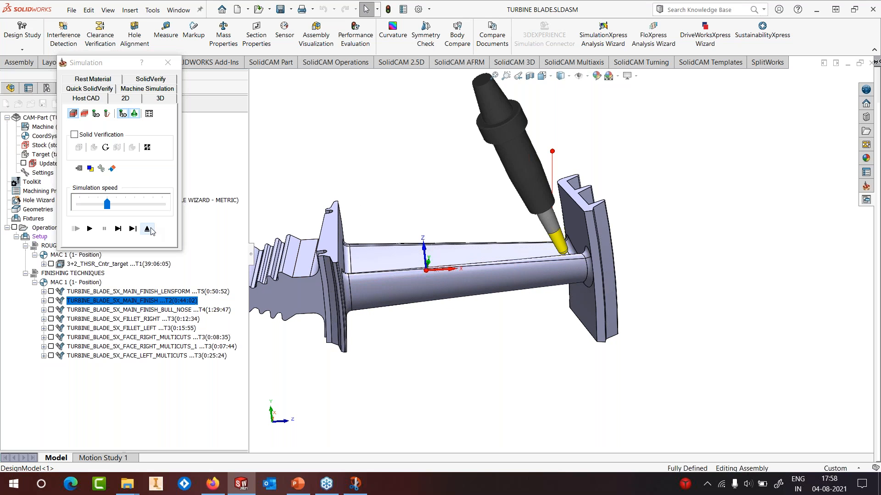
Switch the simulation to TURBINE_BLADE_5X_MAIN_FINISH_BULL_NOSE, examine how the bull nose tool touches the aerofoil, and exit it
{"action": "left_click", "coordinate": [138, 310]}
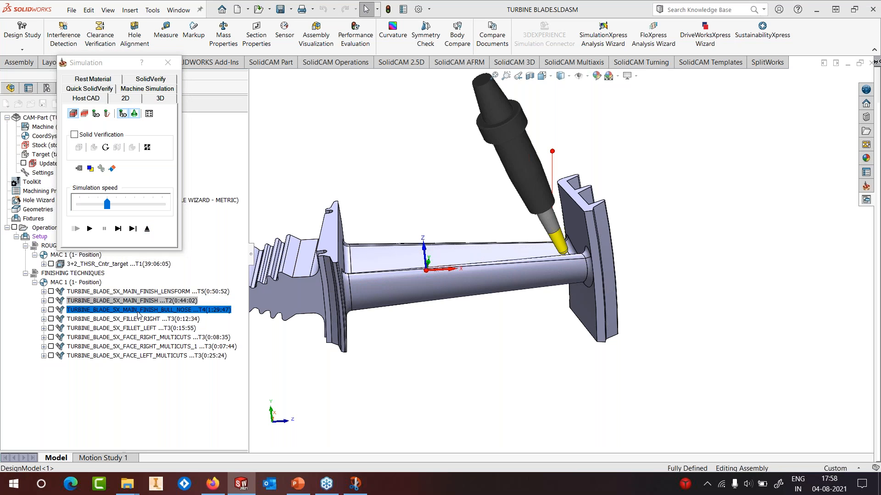
{"action": "left_click", "coordinate": [118, 229]}
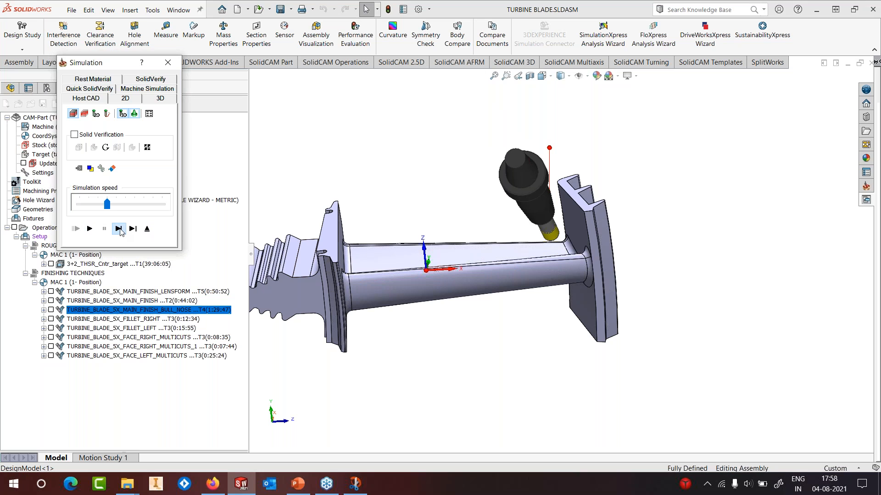
{"action": "scroll", "coordinate": [509, 263], "scroll_direction": "down", "scroll_amount": 5}
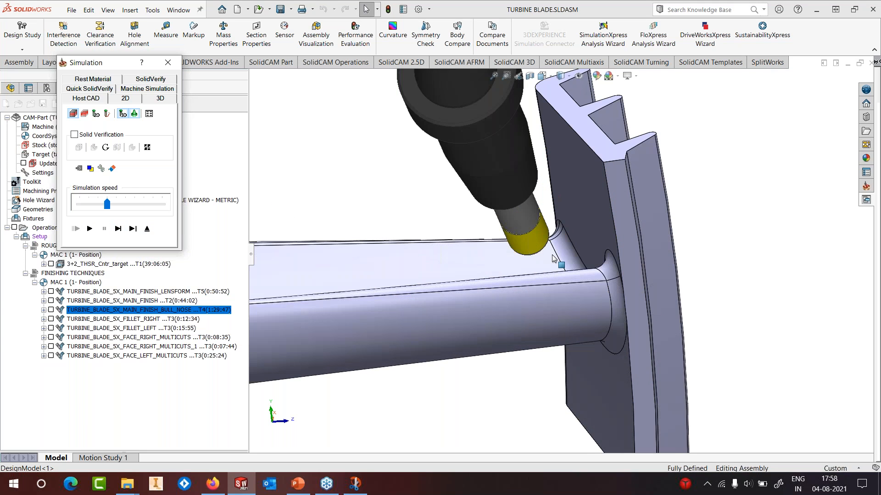
{"action": "middle_click_drag", "start_coordinate": [508, 262], "coordinate": [640, 262]}
{"action": "scroll", "coordinate": [541, 258], "scroll_direction": "down", "scroll_amount": 5}
{"action": "middle_click_drag", "start_coordinate": [540, 257], "coordinate": [489, 244]}
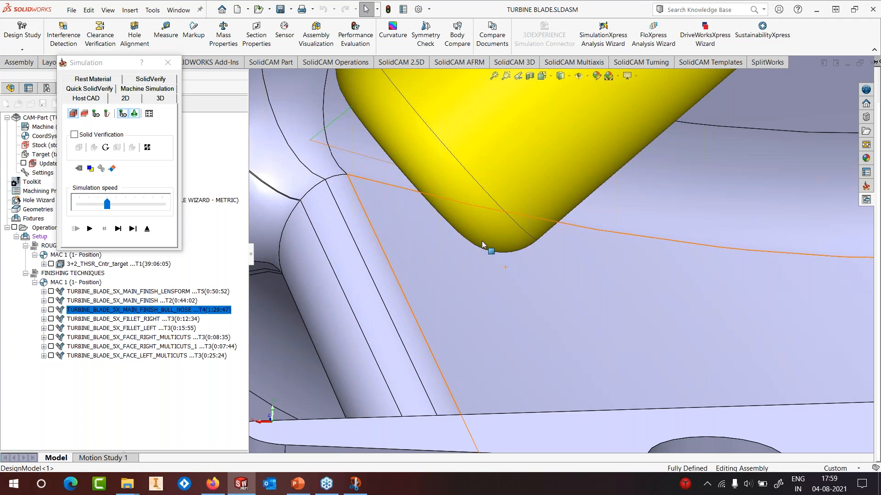
{"action": "scroll", "coordinate": [568, 240], "scroll_direction": "up", "scroll_amount": 6}
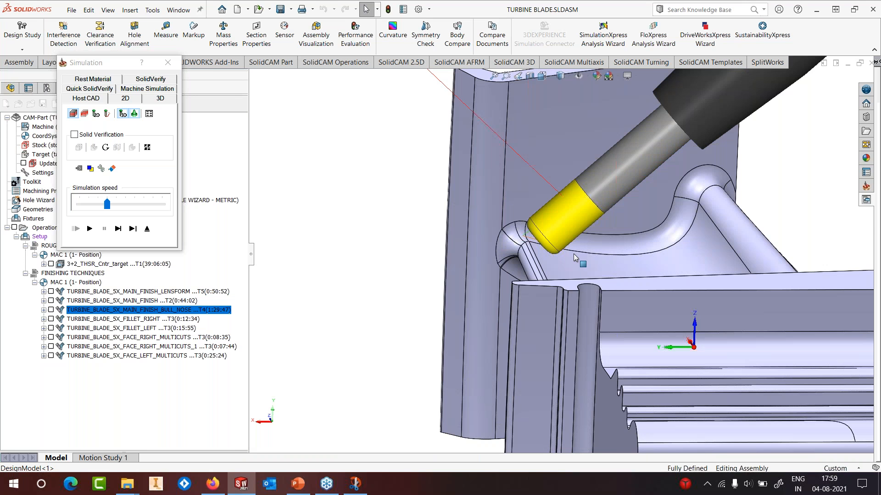
{"action": "scroll", "coordinate": [575, 258], "scroll_direction": "up", "scroll_amount": 1}
{"action": "middle_click_drag", "start_coordinate": [575, 258], "coordinate": [610, 282]}
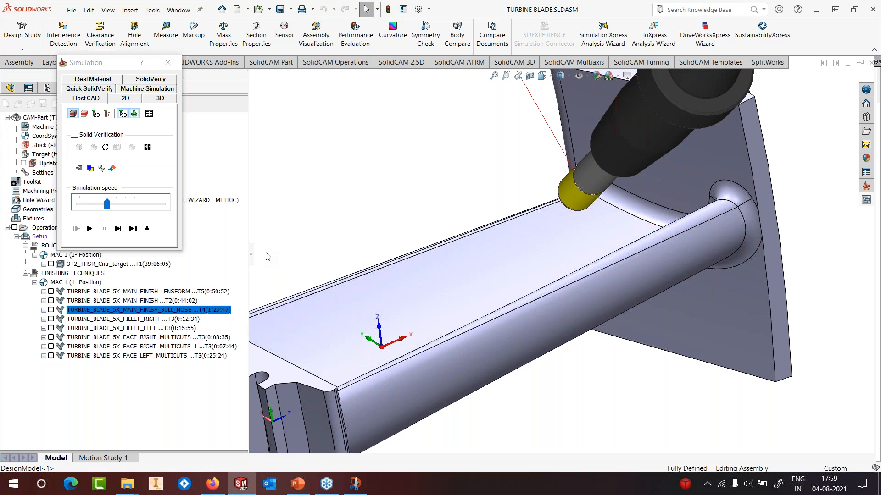
{"action": "left_click", "coordinate": [148, 229]}
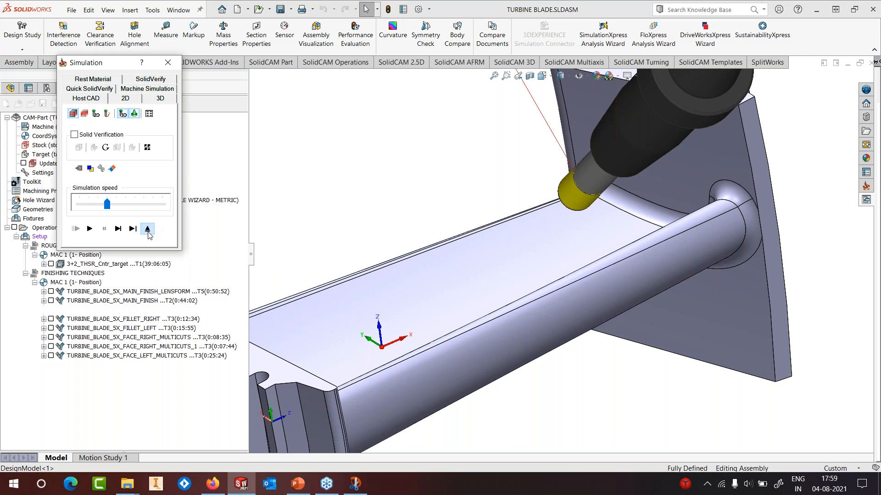
Toggle the TURBINE_BLADE_5X_MAIN_FINISH tool path display, then open TURBINE_BLADE_5X_MAIN_FINISH_LENSFORM for editing and bring up its tool's definition
{"action": "left_click", "coordinate": [51, 301]}
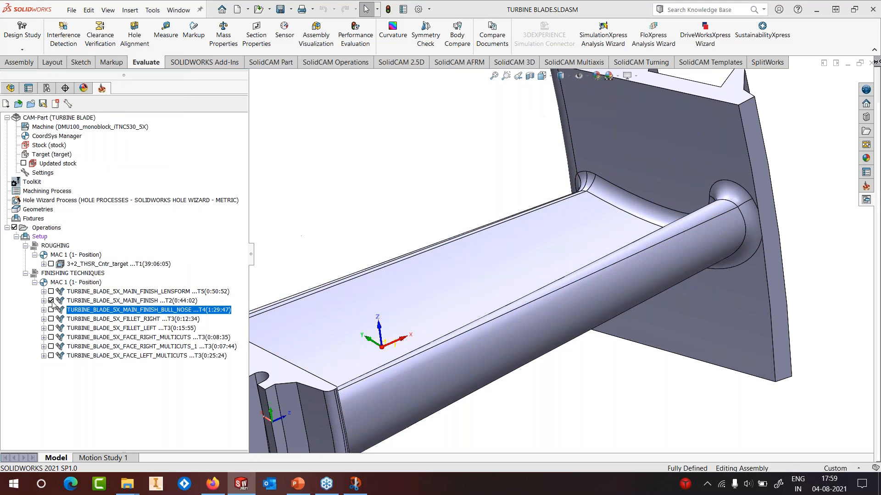
{"action": "left_click", "coordinate": [51, 300]}
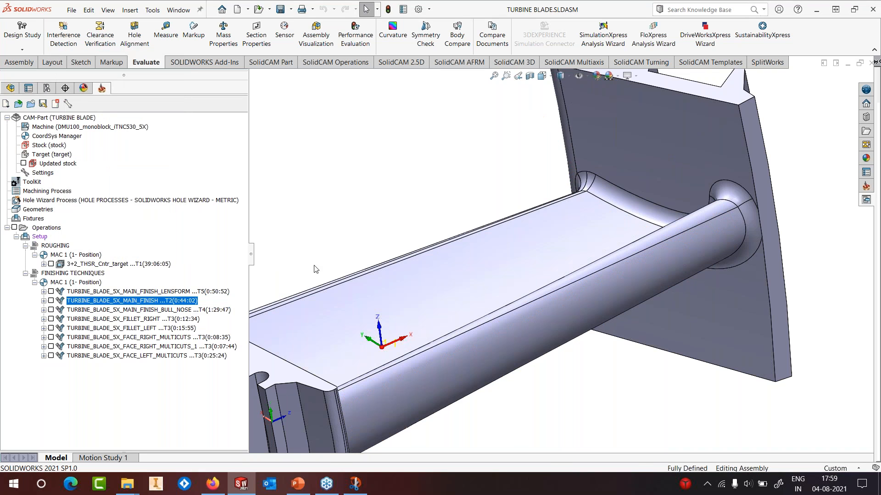
{"action": "right_click", "coordinate": [131, 293]}
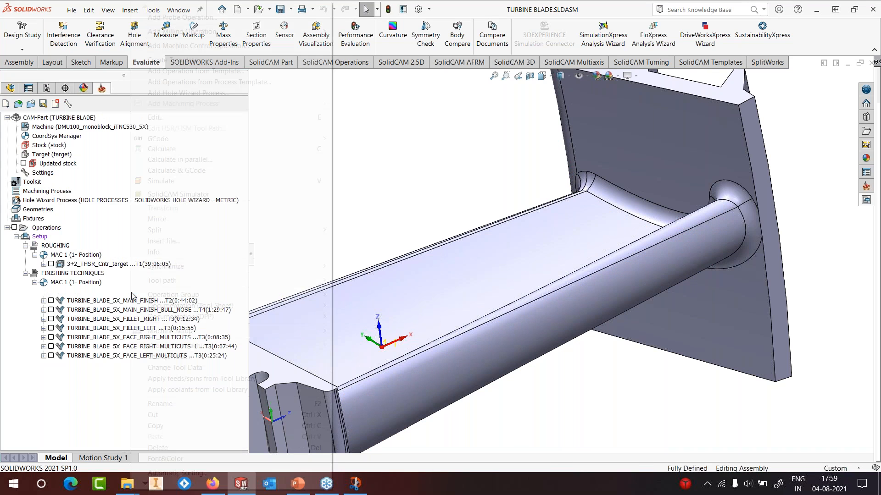
{"action": "left_click", "coordinate": [150, 121]}
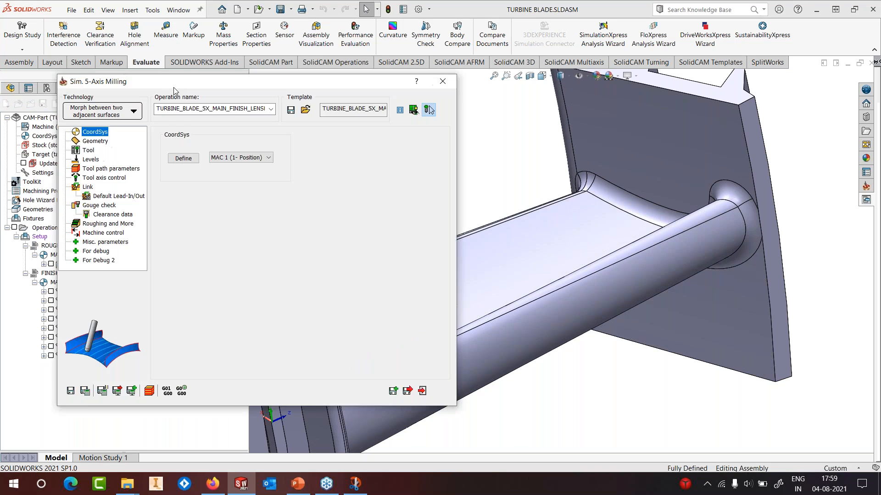
{"action": "left_click", "coordinate": [147, 144]}
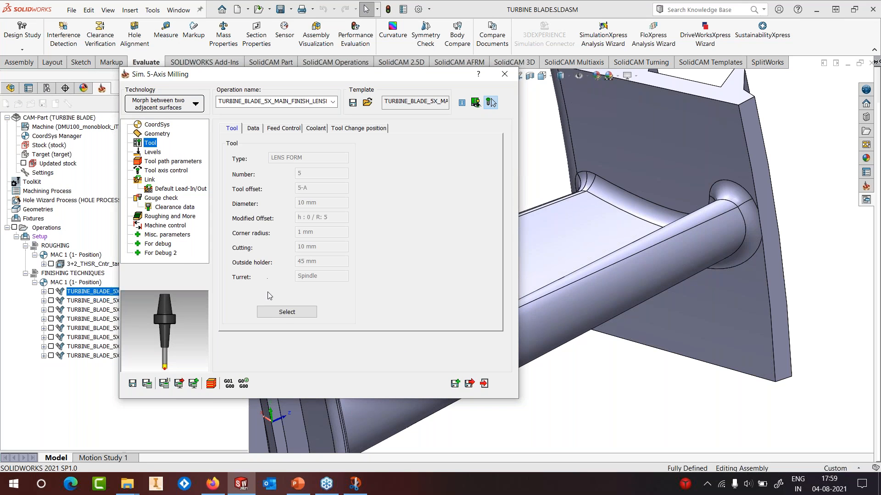
{"action": "left_click", "coordinate": [294, 312]}
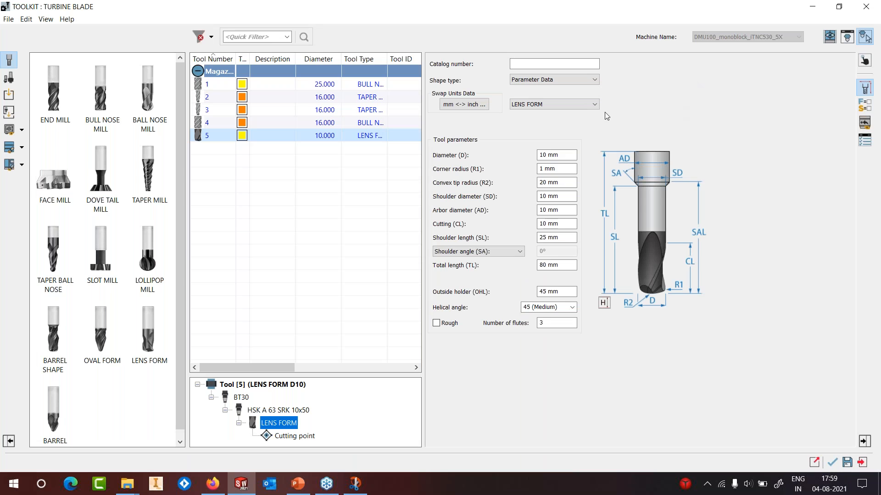
Preview the lens form tool in 3D, examine its convex tip closely beside its parameters, and close the preview
{"action": "left_click", "coordinate": [845, 38]}
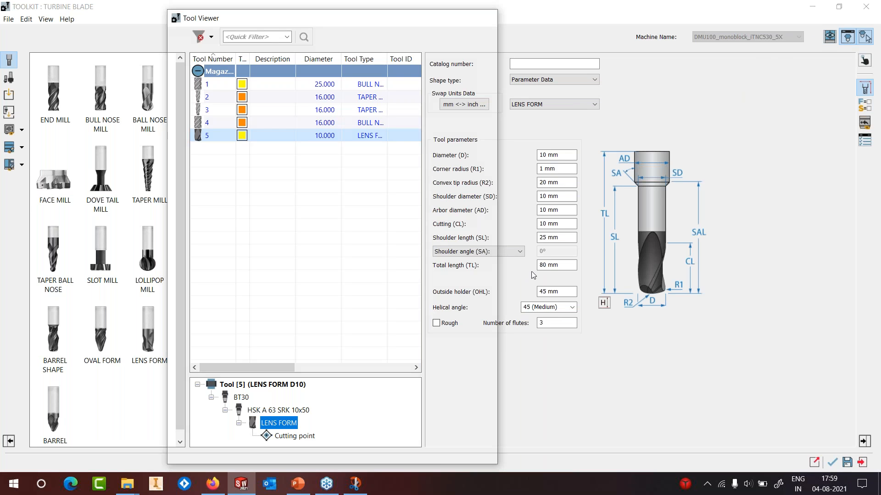
{"action": "scroll", "coordinate": [324, 413], "scroll_direction": "up", "scroll_amount": 10}
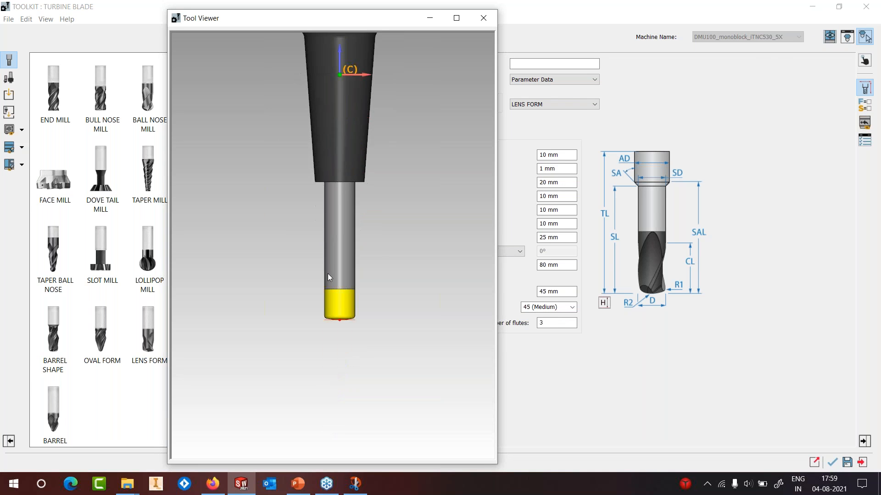
{"action": "scroll", "coordinate": [339, 275], "scroll_direction": "up", "scroll_amount": 5}
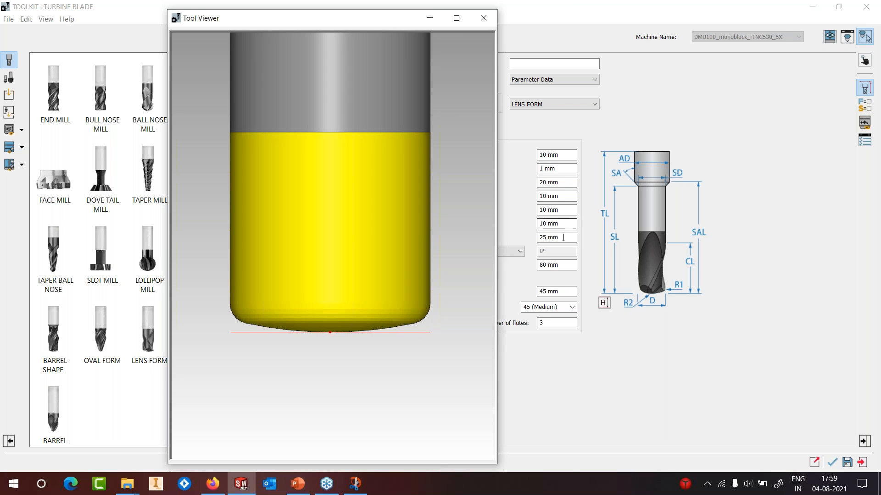
{"action": "left_click_drag", "start_coordinate": [374, 22], "coordinate": [351, 17]}
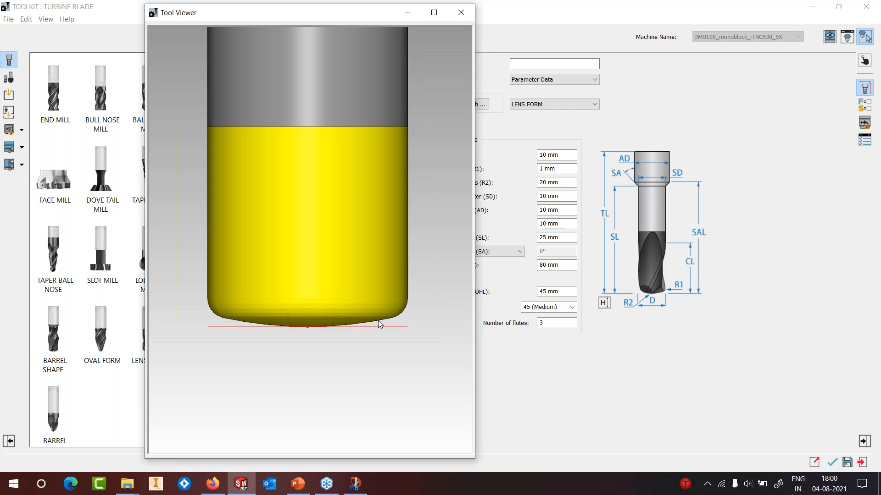
{"action": "left_click", "coordinate": [460, 13]}
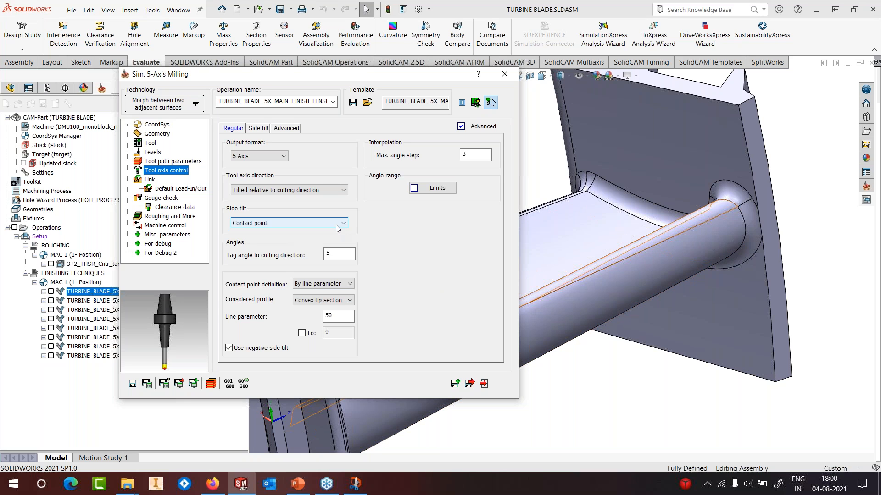
Review the considered profile options in the tool axis control, choose Convex tip section, and check the line parameter
{"action": "left_click", "coordinate": [333, 301]}
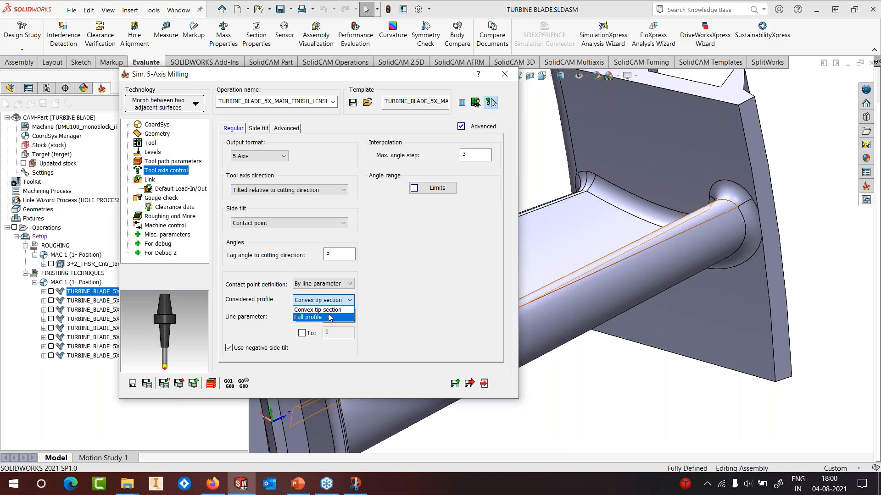
{"action": "left_click", "coordinate": [328, 311]}
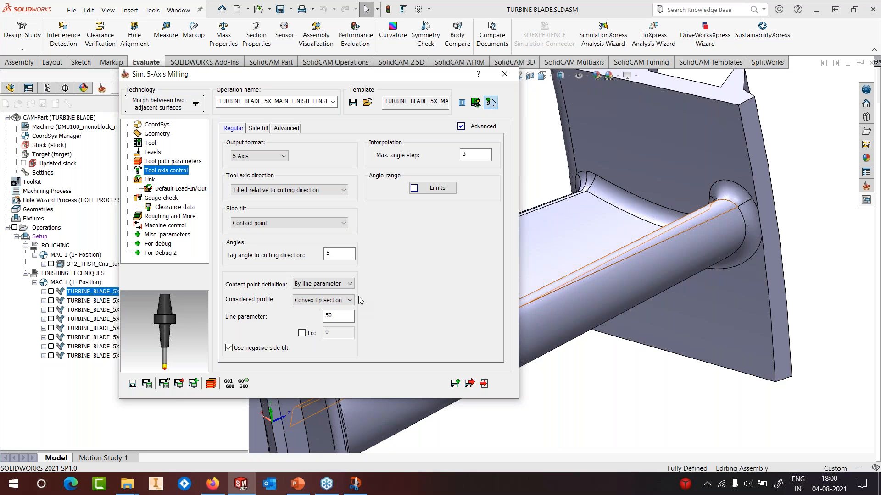
{"action": "left_click_drag", "start_coordinate": [341, 315], "coordinate": [311, 315]}
Simulate the lens form finishing operation and advance it step by step to its first cutting position
{"action": "left_click", "coordinate": [210, 384]}
{"action": "left_click", "coordinate": [118, 229]}
{"action": "left_click", "coordinate": [118, 229]}
{"action": "left_click", "coordinate": [118, 229]}
{"action": "left_click", "coordinate": [118, 229]}
{"action": "left_click", "coordinate": [118, 229]}
Examine how the lens tool's convex tip touches the aerofoil edge from close up, and exit the simulation
{"action": "left_click", "coordinate": [516, 206]}
{"action": "middle_click_drag", "start_coordinate": [516, 205], "coordinate": [635, 218]}
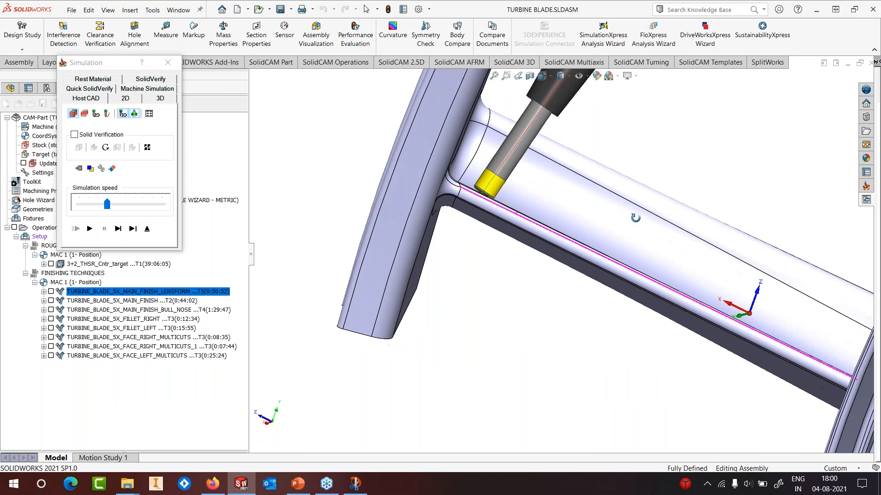
{"action": "scroll", "coordinate": [537, 219], "scroll_direction": "down", "scroll_amount": 5}
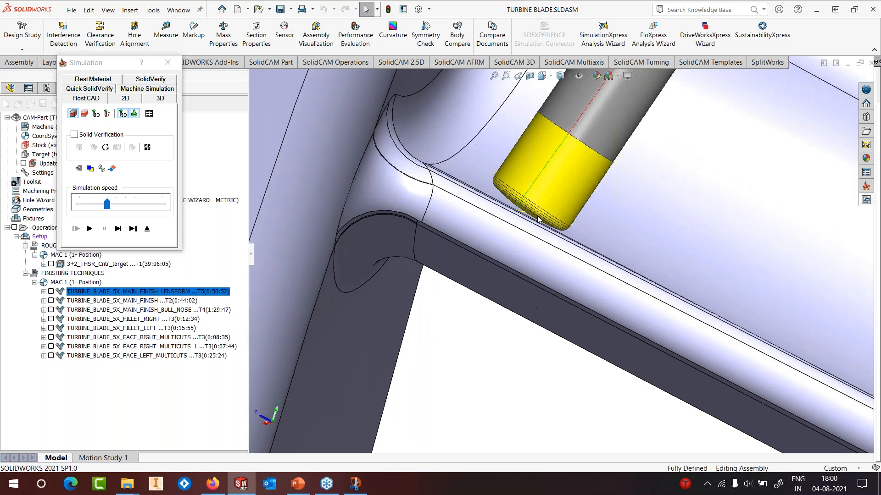
{"action": "scroll", "coordinate": [538, 219], "scroll_direction": "down", "scroll_amount": 2}
{"action": "scroll", "coordinate": [538, 219], "scroll_direction": "down", "scroll_amount": 3}
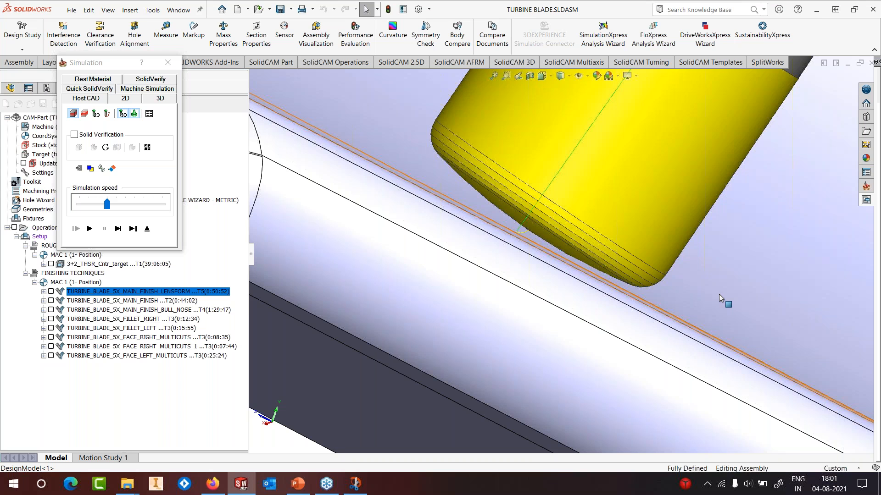
{"action": "scroll", "coordinate": [719, 295], "scroll_direction": "up", "scroll_amount": 1}
{"action": "scroll", "coordinate": [719, 297], "scroll_direction": "up", "scroll_amount": 8}
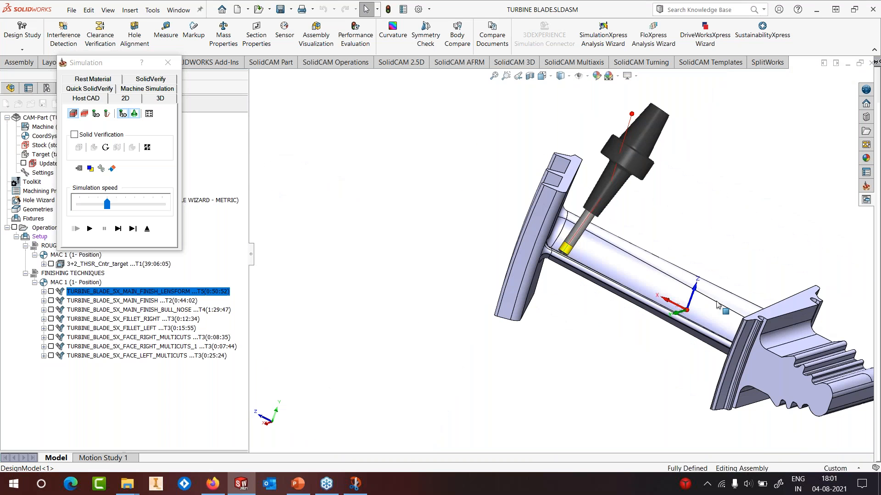
{"action": "left_click", "coordinate": [147, 229]}
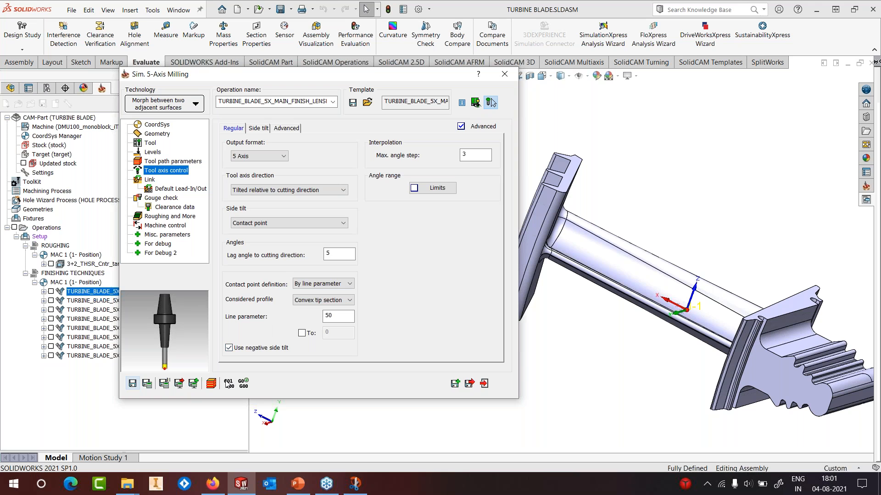
Start the machine simulation of the lens form operation and fit the view
{"action": "left_click", "coordinate": [211, 384]}
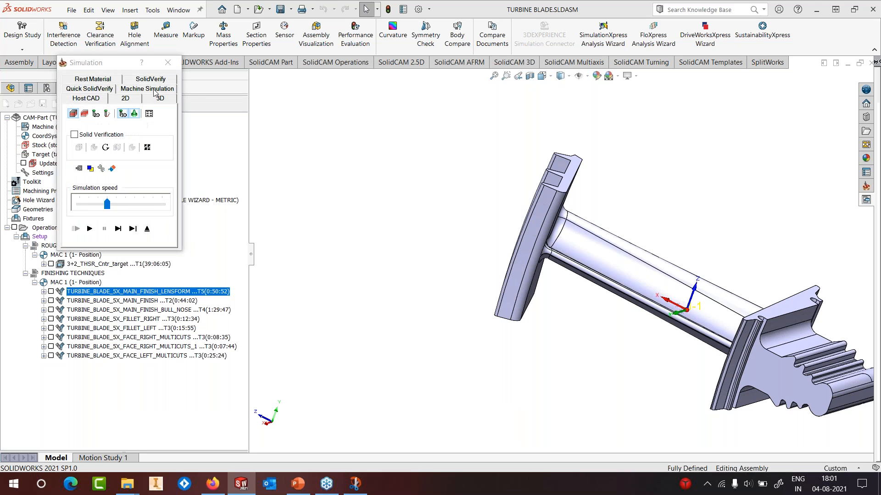
{"action": "left_click", "coordinate": [154, 89]}
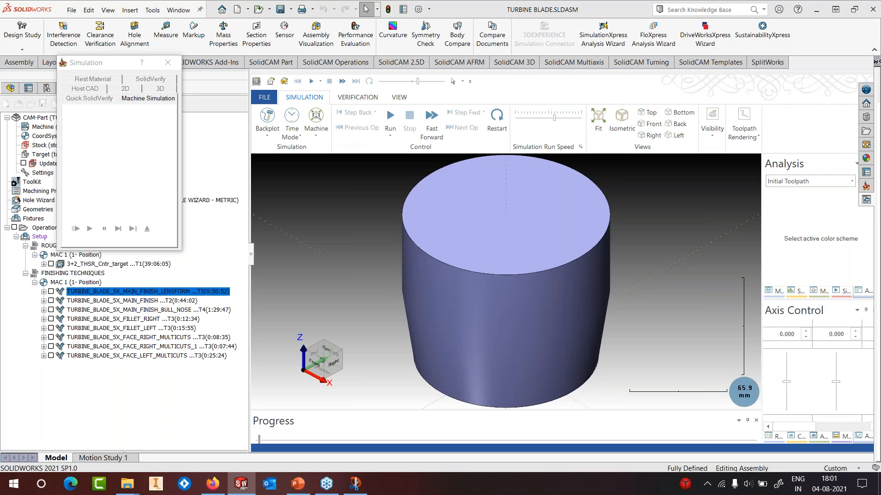
{"action": "left_click", "coordinate": [598, 124]}
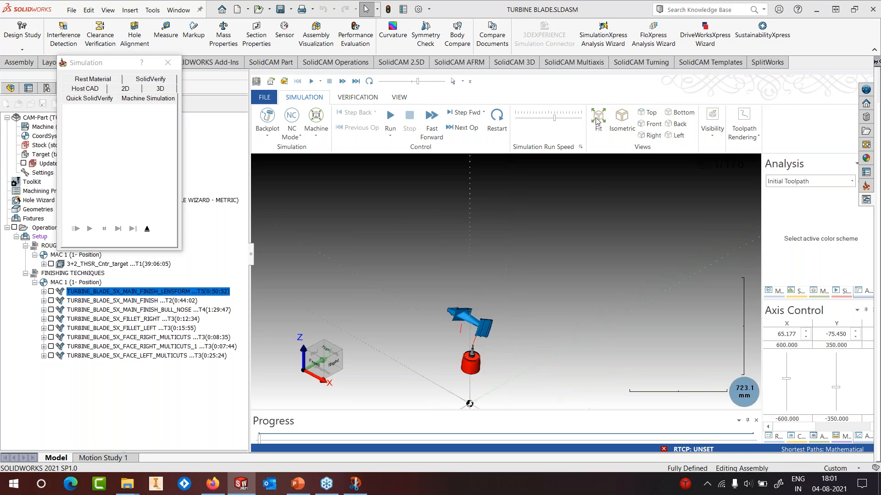
{"action": "left_click", "coordinate": [710, 137]}
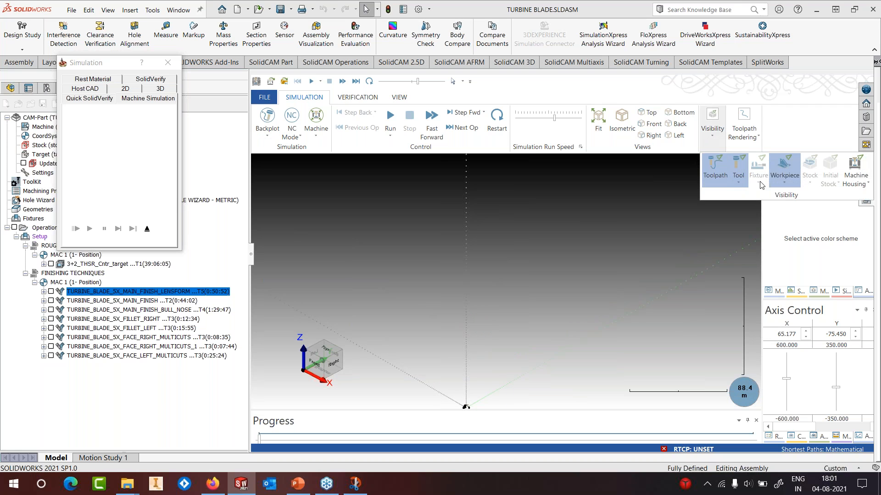
{"action": "left_click", "coordinate": [609, 119]}
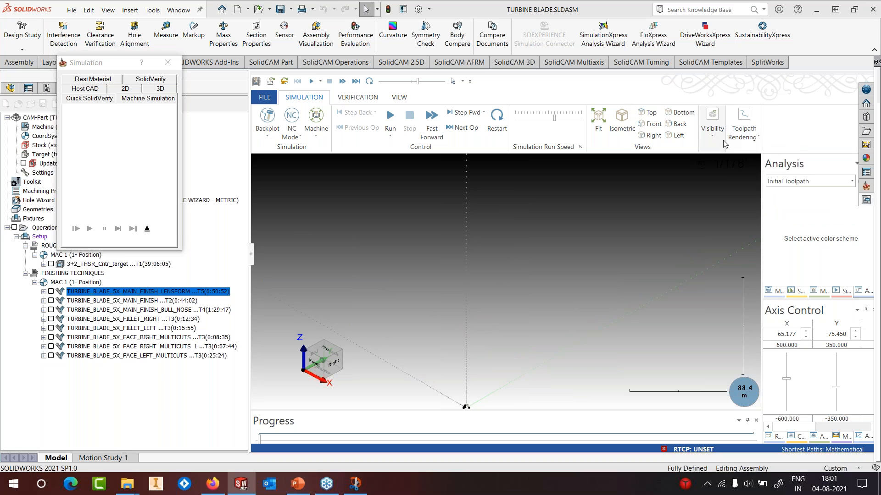
Try to show the machine housing in the machine simulation, refit the view, and close the simulation
{"action": "left_click", "coordinate": [712, 131]}
{"action": "left_click", "coordinate": [864, 188]}
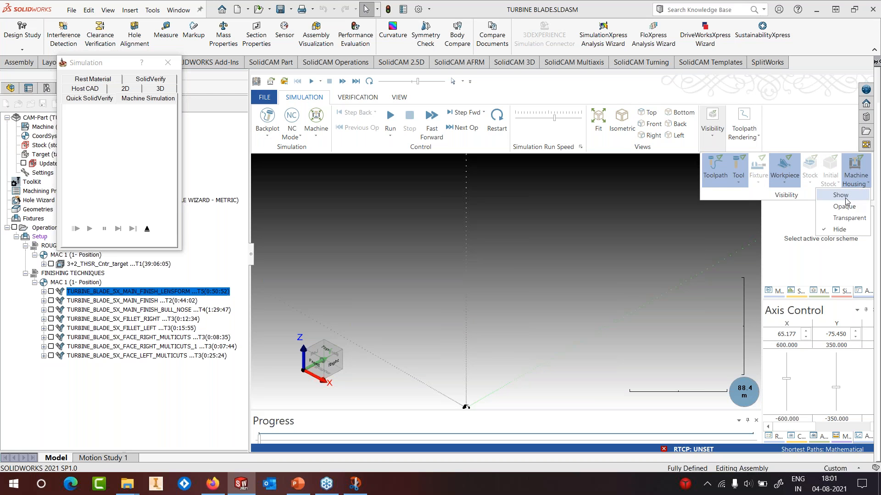
{"action": "left_click", "coordinate": [846, 197]}
{"action": "right_click", "coordinate": [844, 206]}
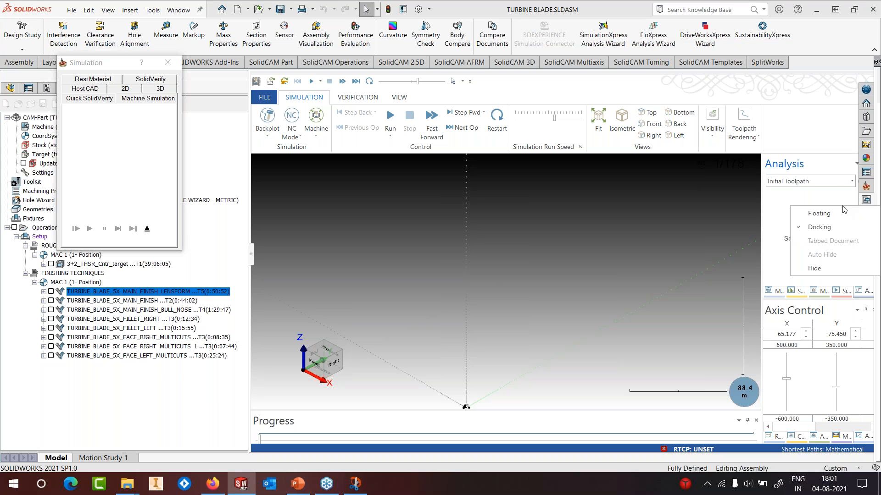
{"action": "left_click", "coordinate": [713, 131]}
{"action": "left_click", "coordinate": [582, 374]}
{"action": "scroll", "coordinate": [550, 339], "scroll_direction": "up", "scroll_amount": 2}
{"action": "left_click", "coordinate": [599, 127]}
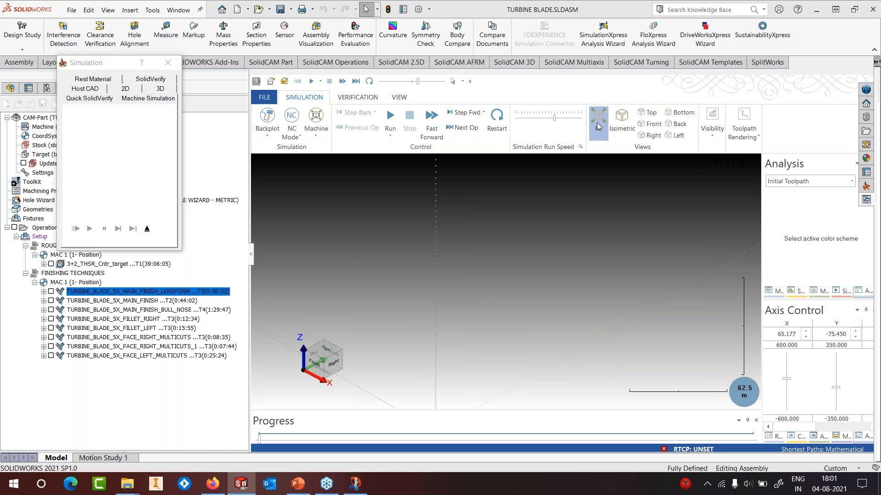
{"action": "left_click", "coordinate": [172, 68]}
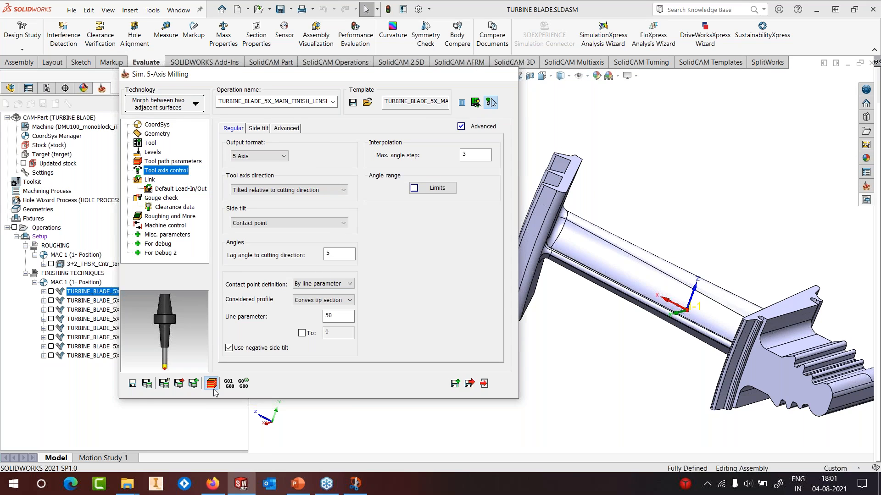
Run the lens form operation's Host CAD simulation in two short passes, raising the simulation speed slightly between them
{"action": "left_click", "coordinate": [211, 384]}
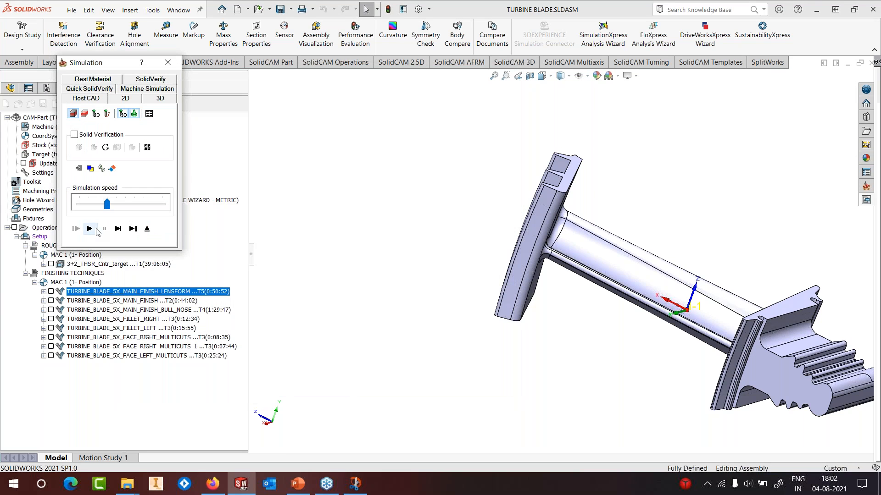
{"action": "left_click", "coordinate": [89, 228]}
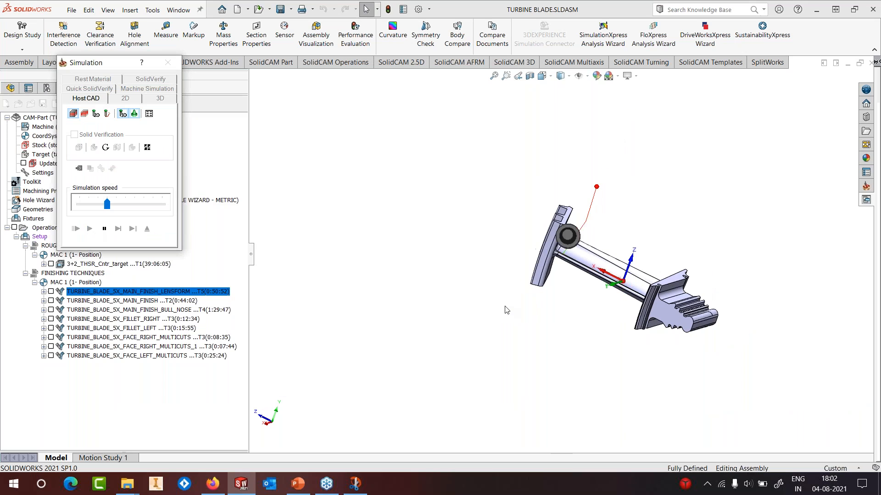
{"action": "left_click", "coordinate": [105, 229]}
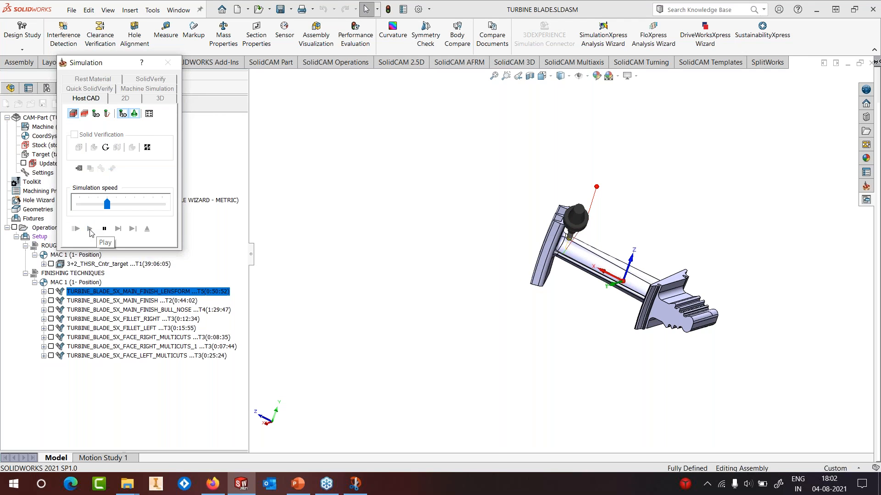
{"action": "left_click_drag", "start_coordinate": [107, 204], "coordinate": [118, 204]}
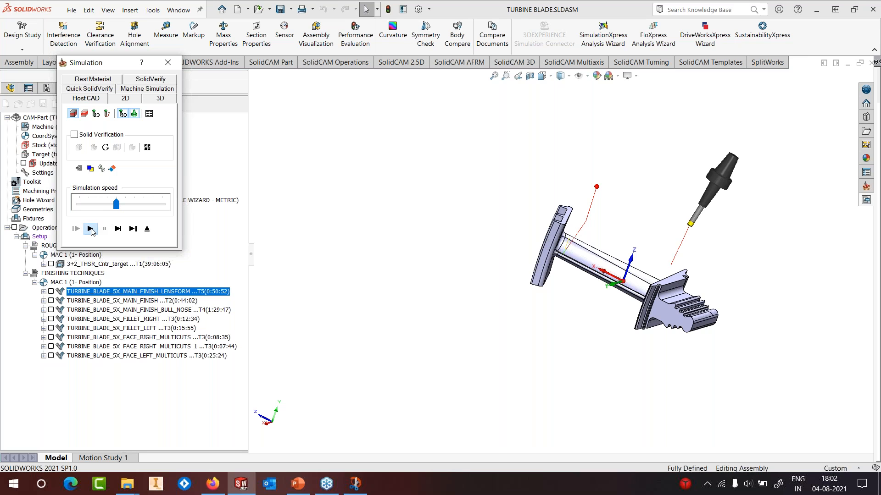
{"action": "left_click", "coordinate": [91, 229]}
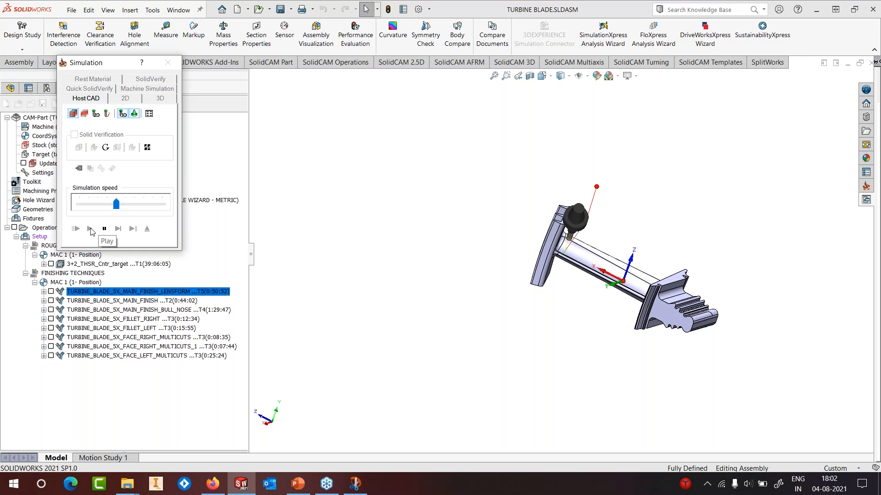
{"action": "left_click", "coordinate": [108, 229]}
Examine the simulated cutting path beside the blade's root fillet from close up, and exit the simulation
{"action": "scroll", "coordinate": [579, 241], "scroll_direction": "down", "scroll_amount": 4}
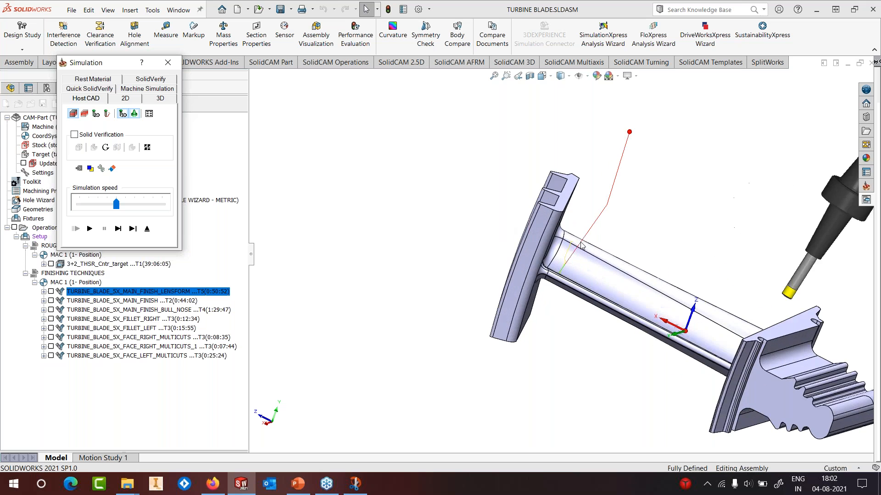
{"action": "scroll", "coordinate": [580, 244], "scroll_direction": "down", "scroll_amount": 5}
{"action": "middle_click_drag", "start_coordinate": [563, 256], "coordinate": [537, 230]}
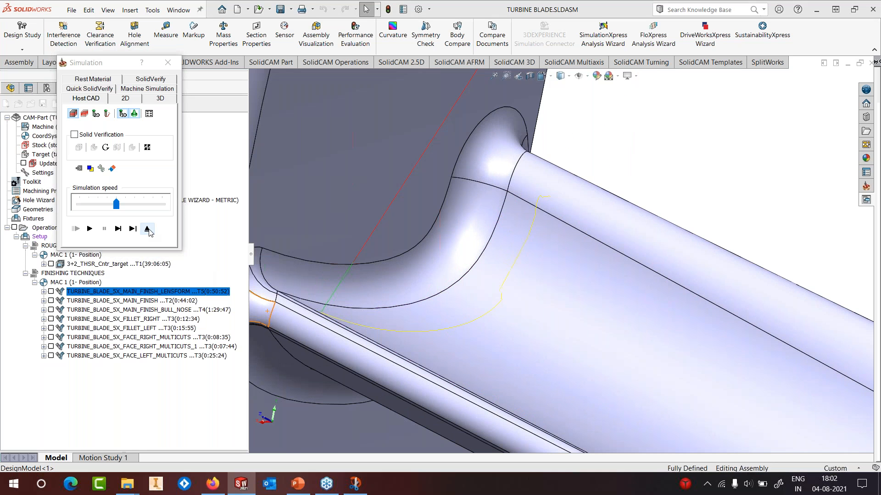
{"action": "left_click", "coordinate": [147, 229]}
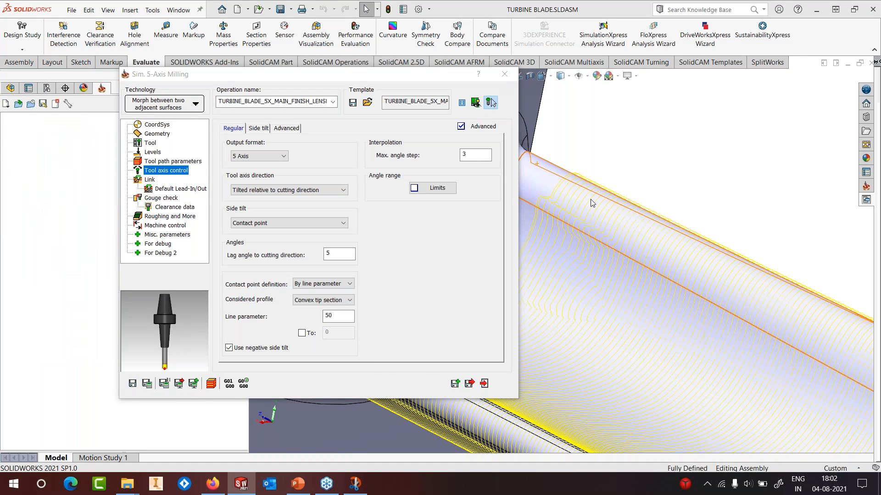
Exit the lens form operation and hide its tool path on the aerofoil
{"action": "scroll", "coordinate": [601, 296], "scroll_direction": "up", "scroll_amount": 5}
{"action": "middle_click_drag", "start_coordinate": [601, 297], "coordinate": [522, 260]}
{"action": "scroll", "coordinate": [472, 202], "scroll_direction": "up", "scroll_amount": 4}
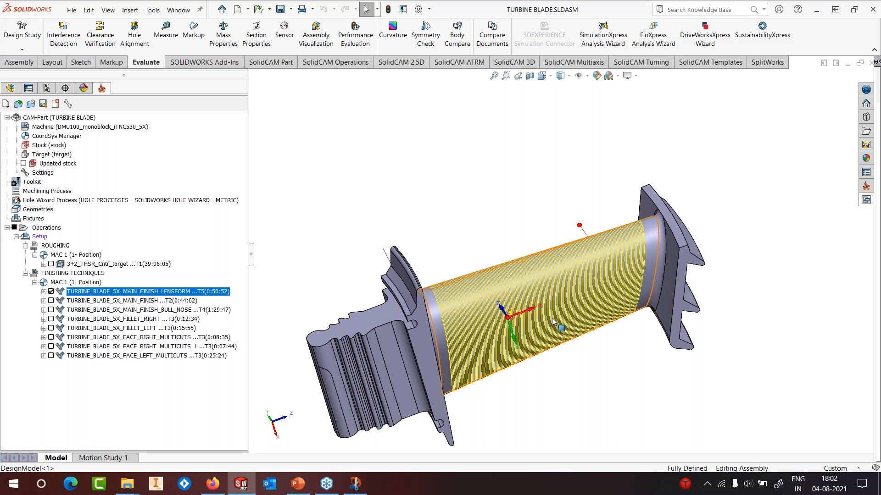
{"action": "left_click", "coordinate": [51, 291]}
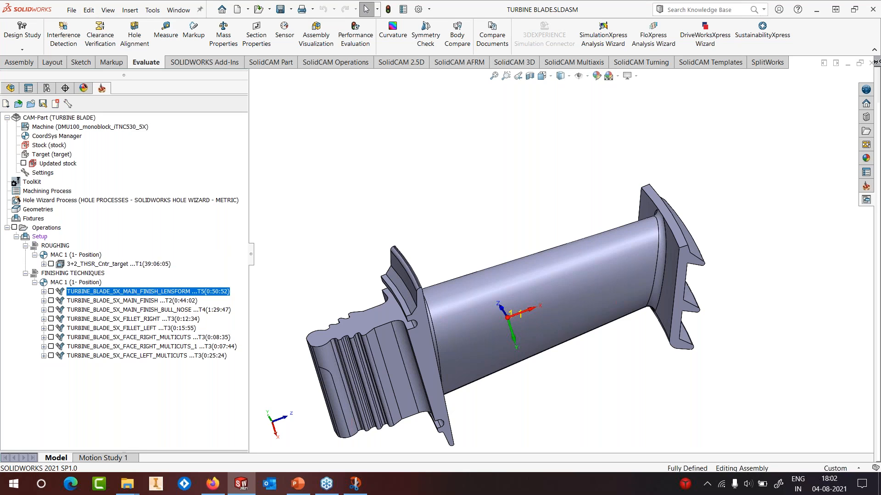
Open the CAM-Part BLISK.PRT from the 10-MULTIBLADE MACHINING folder
{"action": "left_click", "coordinate": [151, 10]}
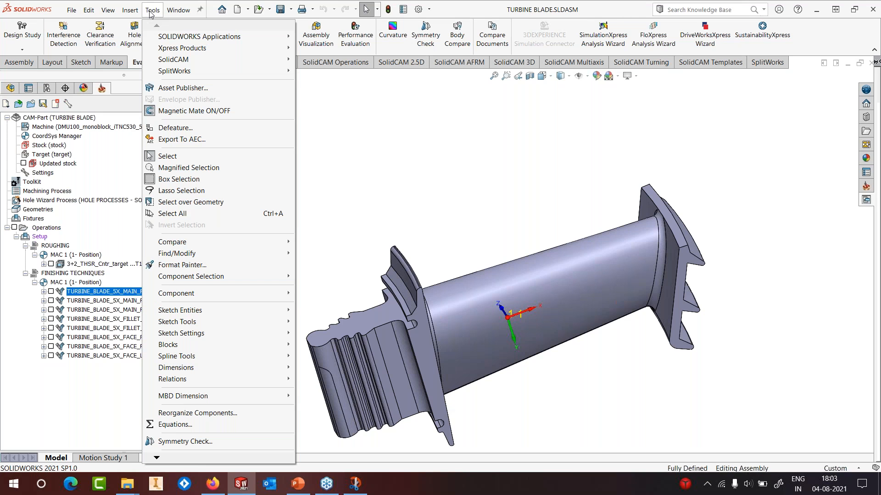
{"action": "mouse_move", "coordinate": [178, 62]}
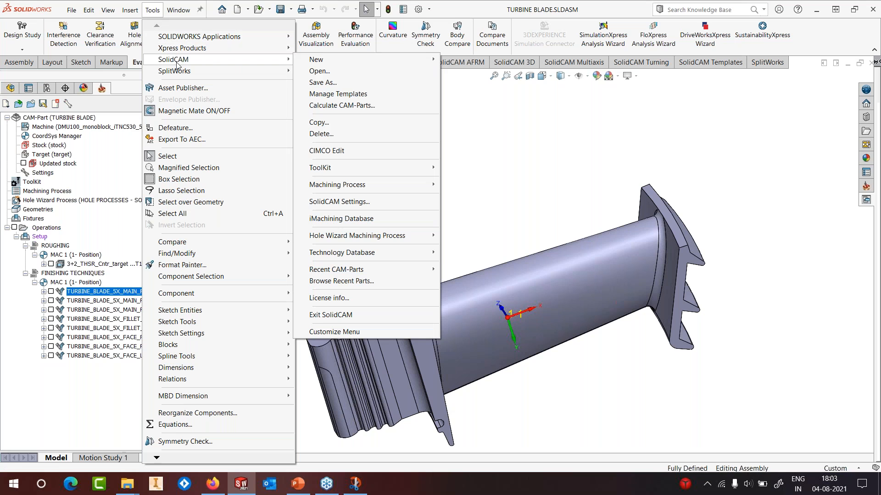
{"action": "left_click", "coordinate": [306, 71]}
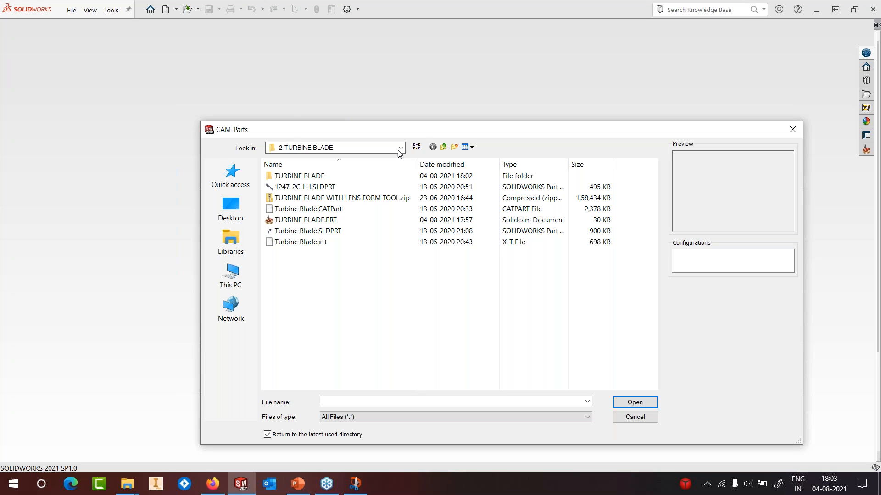
{"action": "left_click", "coordinate": [443, 151]}
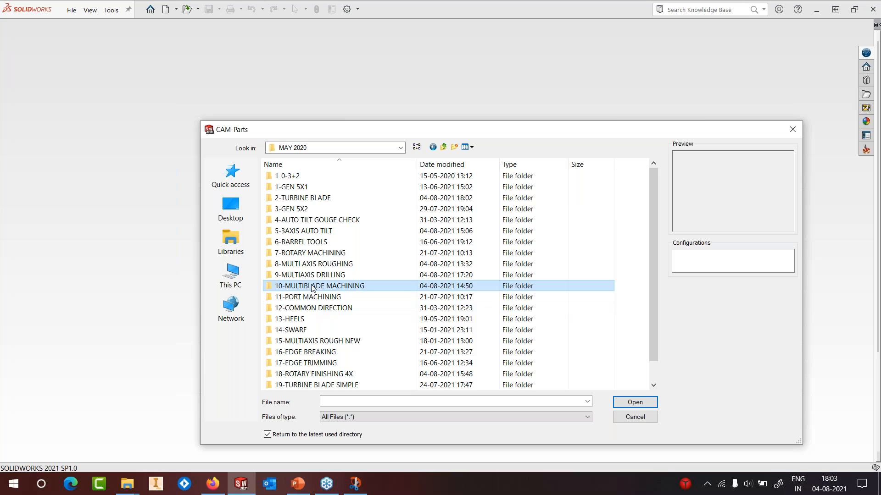
{"action": "double_click", "coordinate": [307, 286]}
{"action": "left_click", "coordinate": [293, 231]}
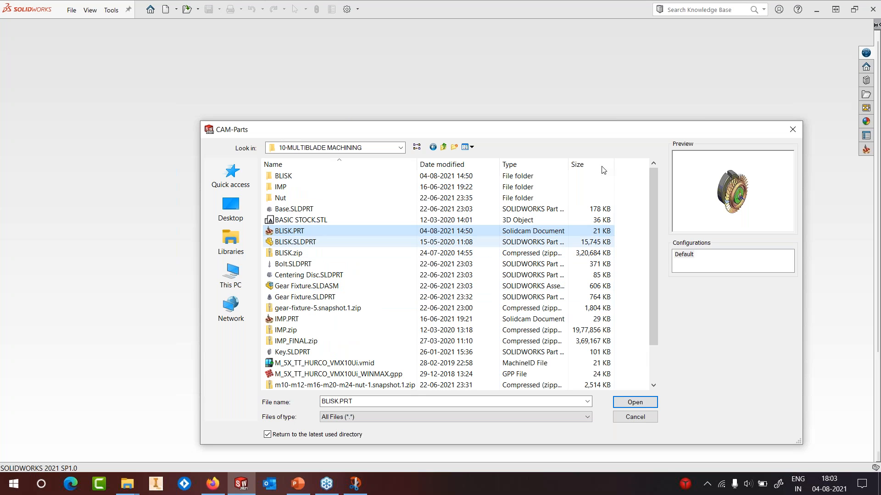
{"action": "left_click", "coordinate": [635, 403]}
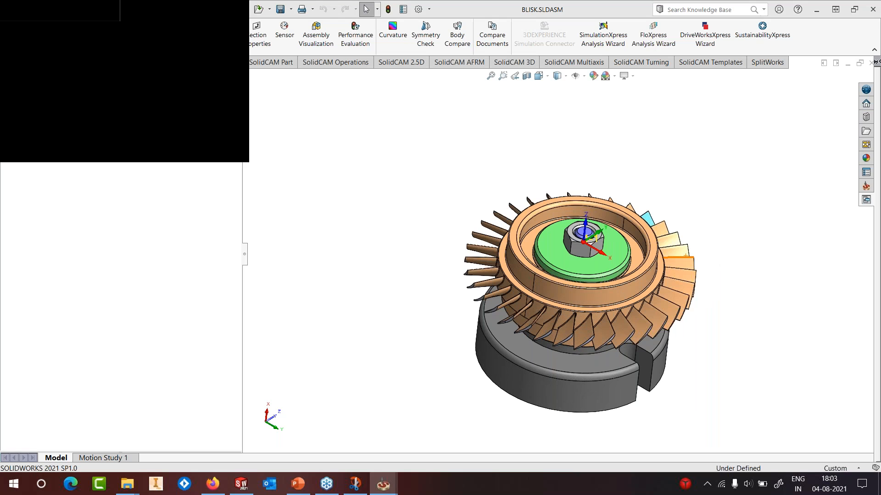
Inspect the blisk's blades, and open the BLISK ROUGHING BULL NOSE operation to review its tool and tool axis control settings
{"action": "scroll", "coordinate": [656, 338], "scroll_direction": "down", "scroll_amount": 2}
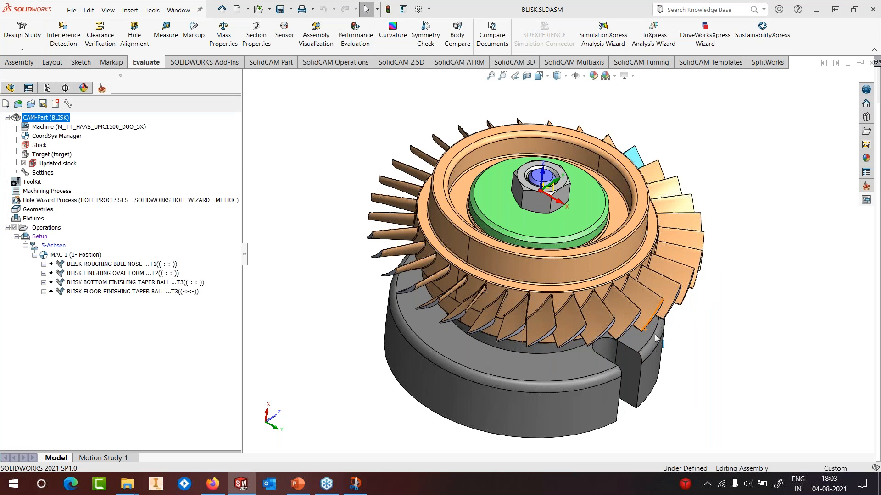
{"action": "middle_click_drag", "start_coordinate": [655, 339], "coordinate": [636, 206]}
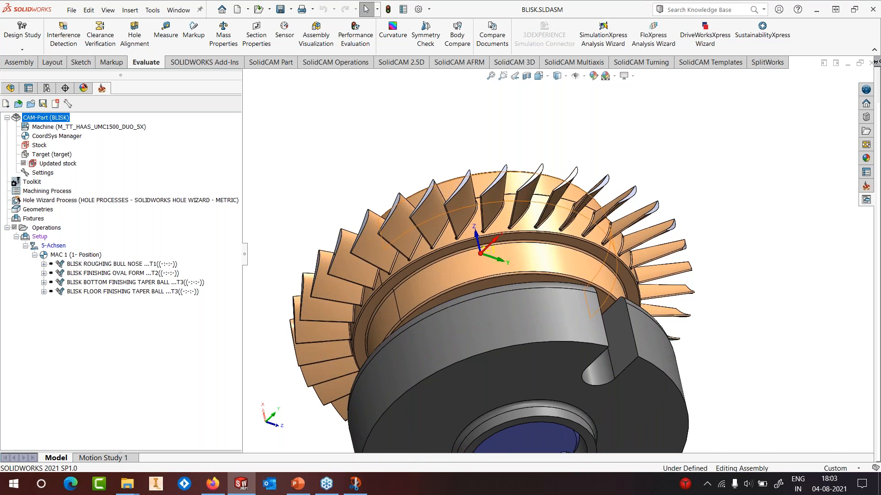
{"action": "scroll", "coordinate": [484, 227], "scroll_direction": "down", "scroll_amount": 3}
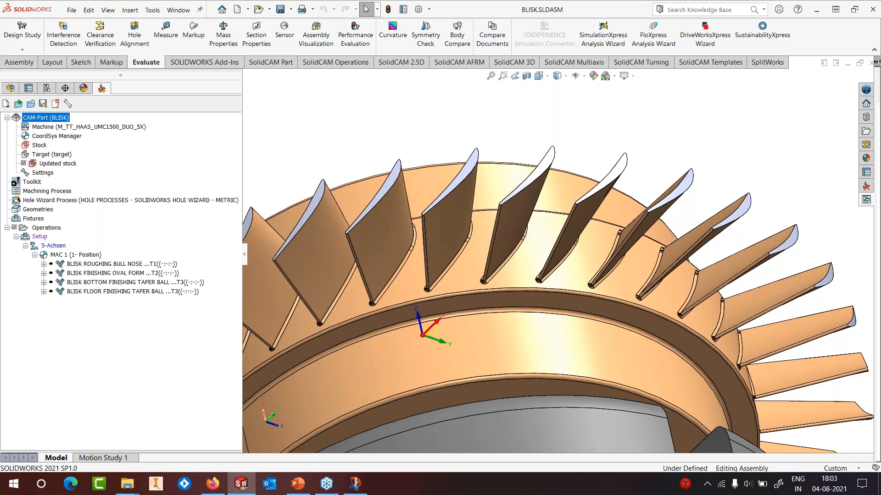
{"action": "middle_click_drag", "start_coordinate": [614, 246], "coordinate": [562, 246]}
{"action": "right_click", "coordinate": [128, 264]}
{"action": "left_click", "coordinate": [152, 117]}
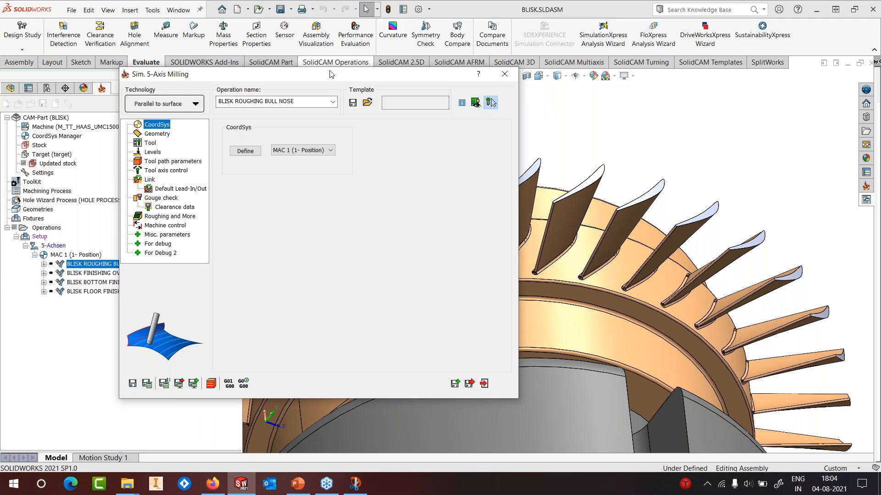
{"action": "left_click", "coordinate": [211, 148]}
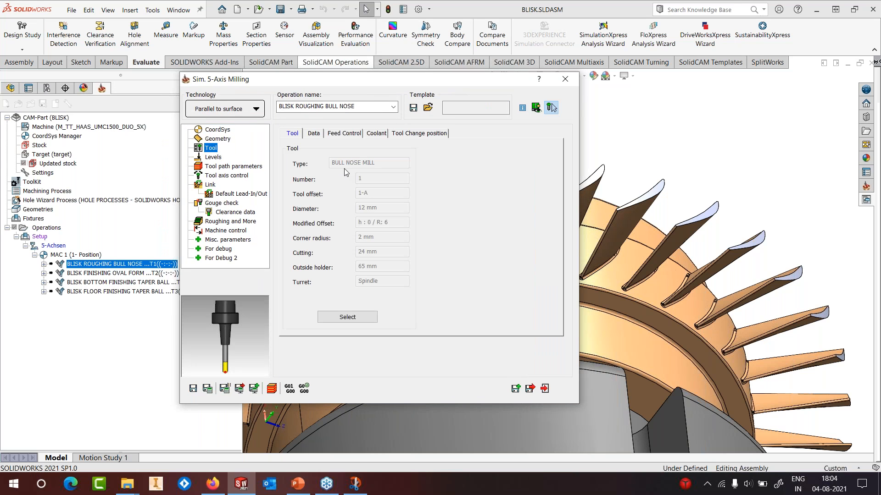
{"action": "scroll", "coordinate": [227, 372], "scroll_direction": "up", "scroll_amount": 6}
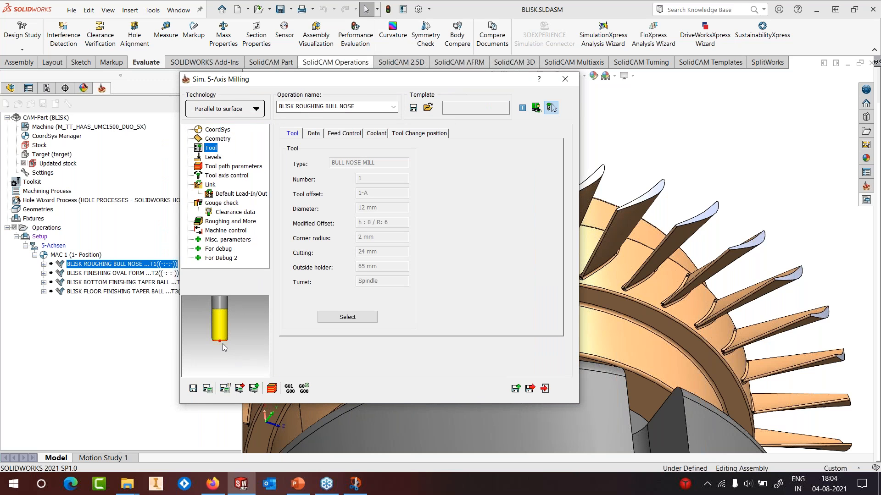
{"action": "left_click", "coordinate": [236, 177]}
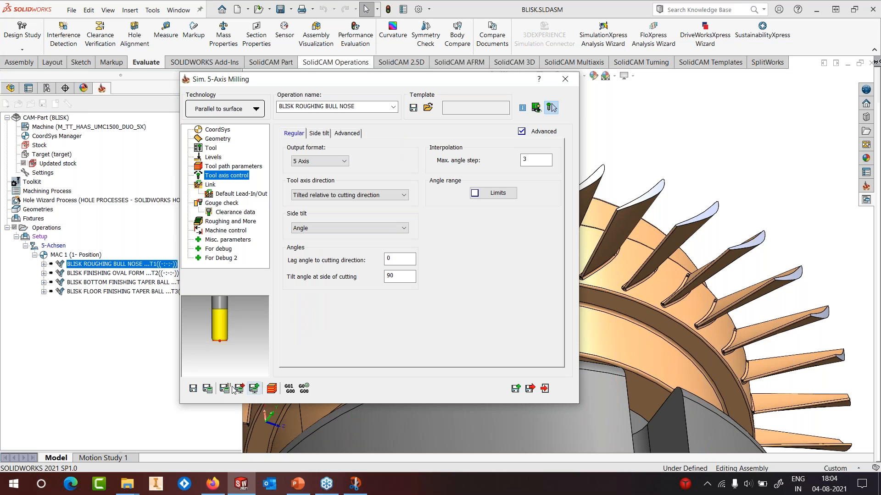
Save and calculate the bull nose roughing operation, and inspect its tool path between the blades before hiding it
{"action": "left_click", "coordinate": [208, 389]}
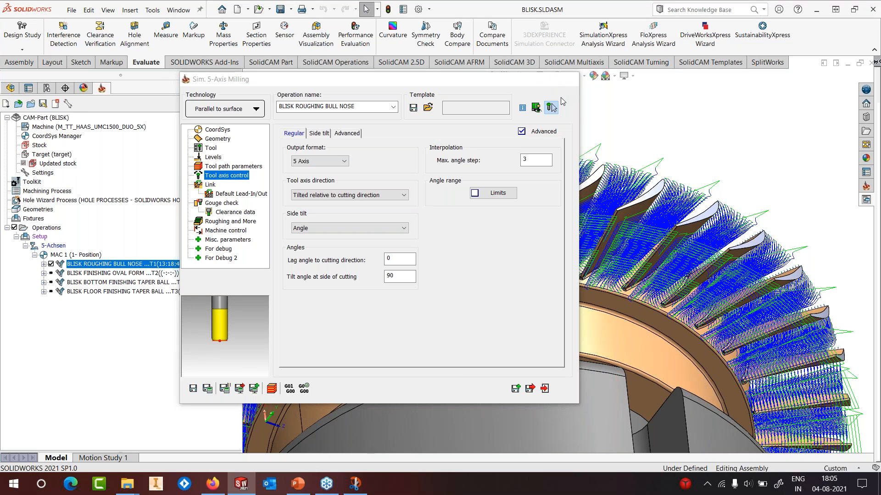
{"action": "scroll", "coordinate": [548, 244], "scroll_direction": "down", "scroll_amount": 5}
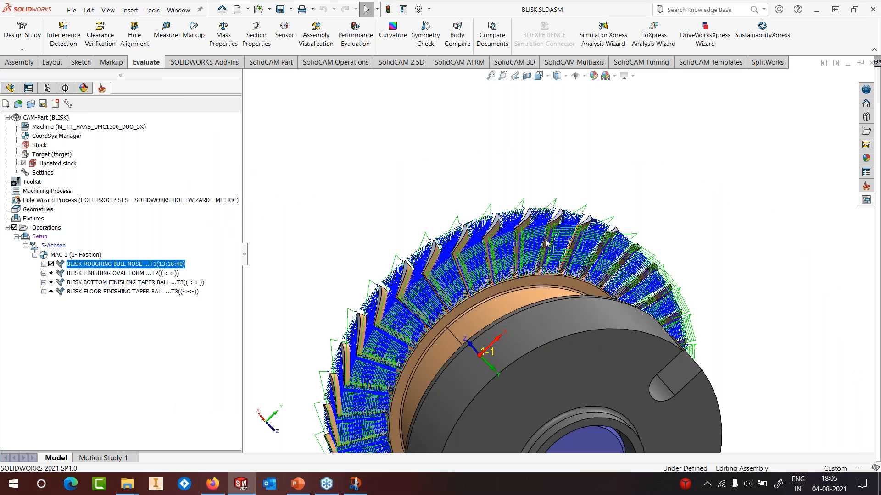
{"action": "scroll", "coordinate": [539, 247], "scroll_direction": "down", "scroll_amount": 3}
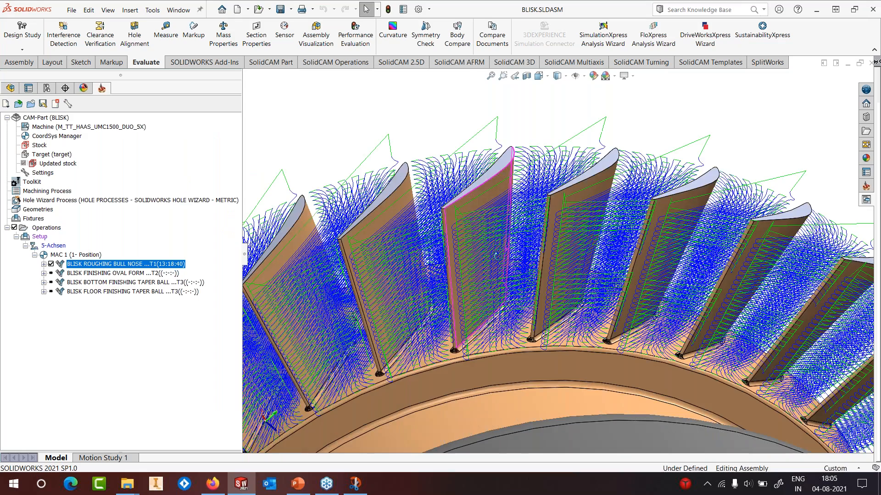
{"action": "middle_click_drag", "start_coordinate": [530, 251], "coordinate": [523, 300]}
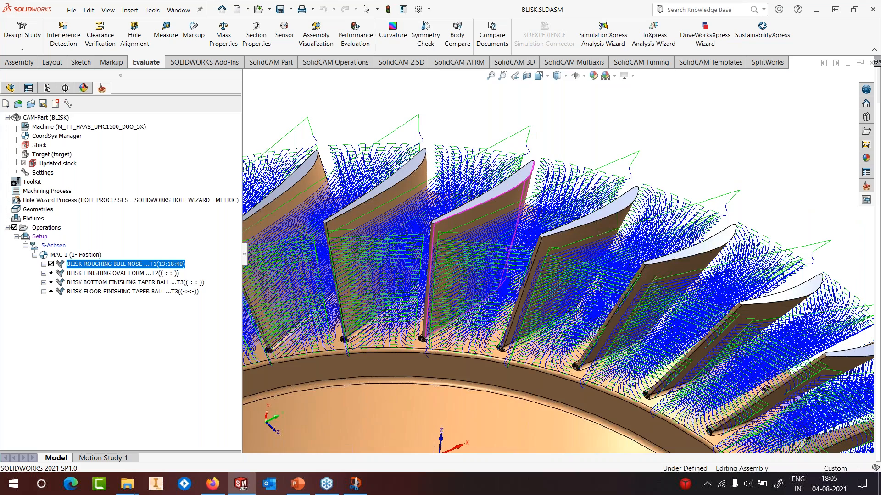
{"action": "scroll", "coordinate": [567, 257], "scroll_direction": "up", "scroll_amount": 7}
{"action": "middle_click_drag", "start_coordinate": [574, 276], "coordinate": [588, 386]}
{"action": "left_click", "coordinate": [51, 264]}
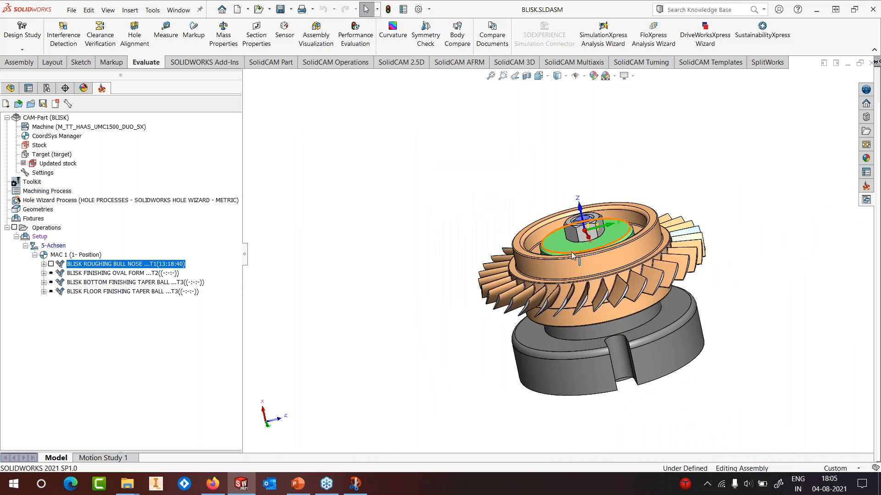
Open the BLISK FINISHING OVAL FORM operation and show its drive surface on the blade from close up
{"action": "scroll", "coordinate": [655, 317], "scroll_direction": "down", "scroll_amount": 5}
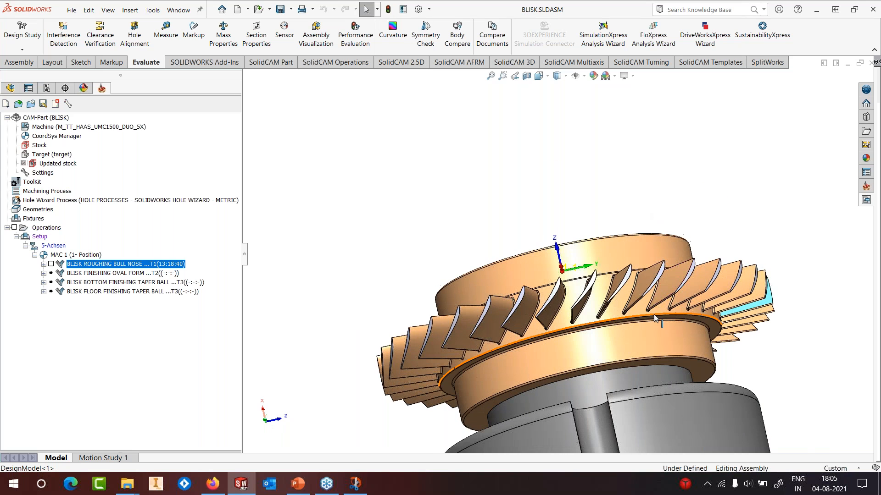
{"action": "middle_click_drag", "start_coordinate": [654, 315], "coordinate": [739, 329]}
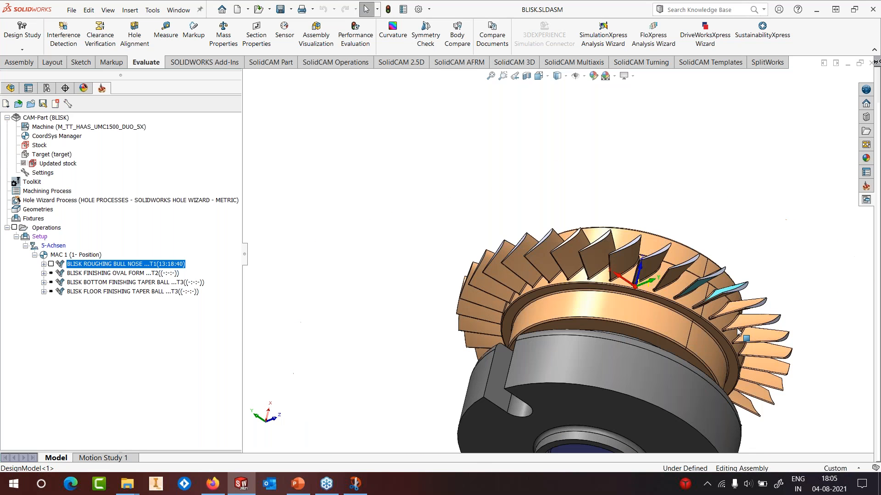
{"action": "scroll", "coordinate": [737, 329], "scroll_direction": "down", "scroll_amount": 4}
{"action": "middle_click_drag", "start_coordinate": [710, 288], "coordinate": [702, 239]}
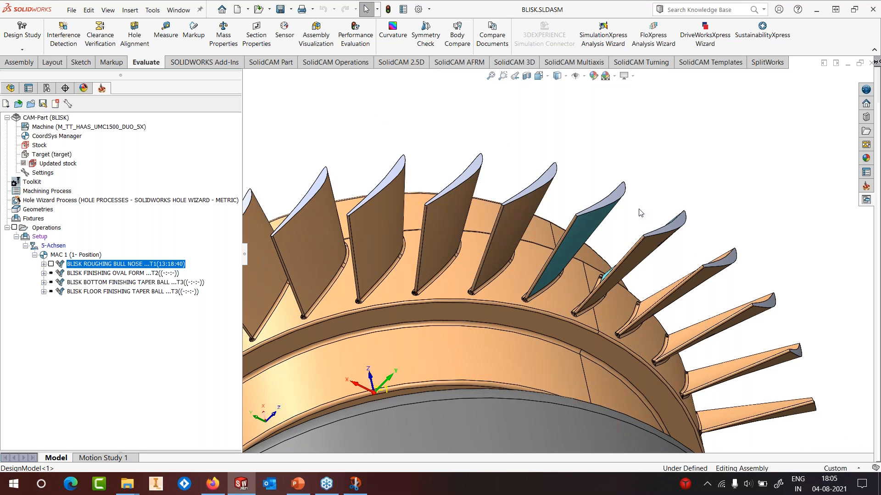
{"action": "right_click", "coordinate": [130, 274]}
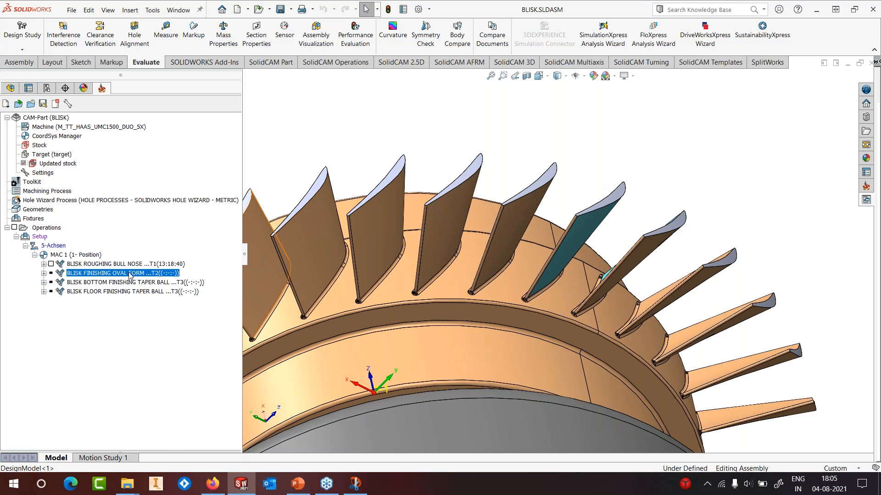
{"action": "left_click", "coordinate": [153, 117]}
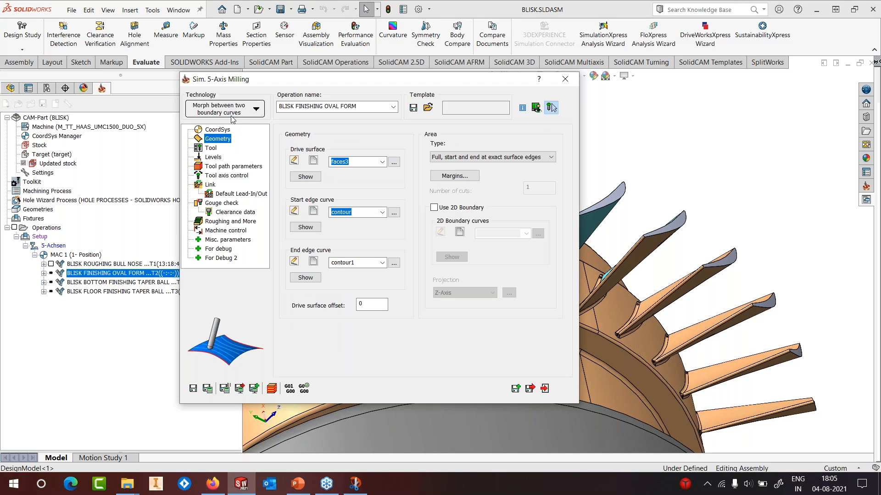
{"action": "left_click", "coordinate": [306, 177]}
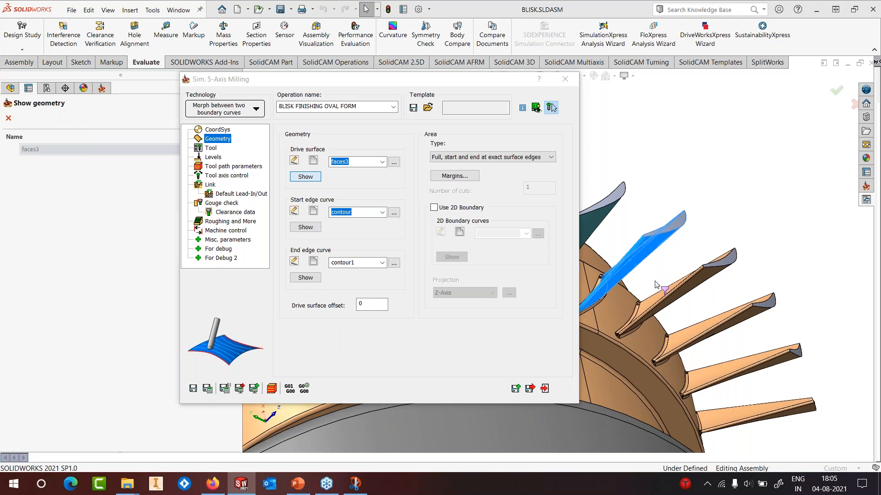
{"action": "scroll", "coordinate": [656, 284], "scroll_direction": "down", "scroll_amount": 6}
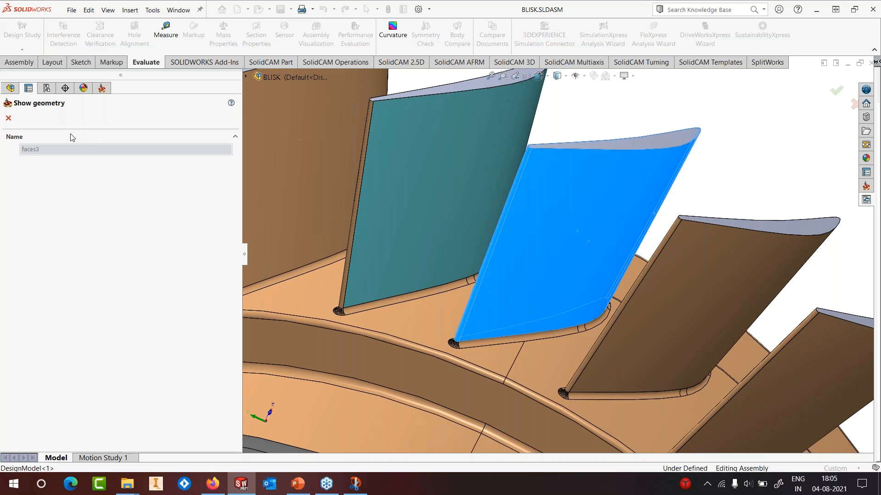
{"action": "left_click", "coordinate": [9, 118]}
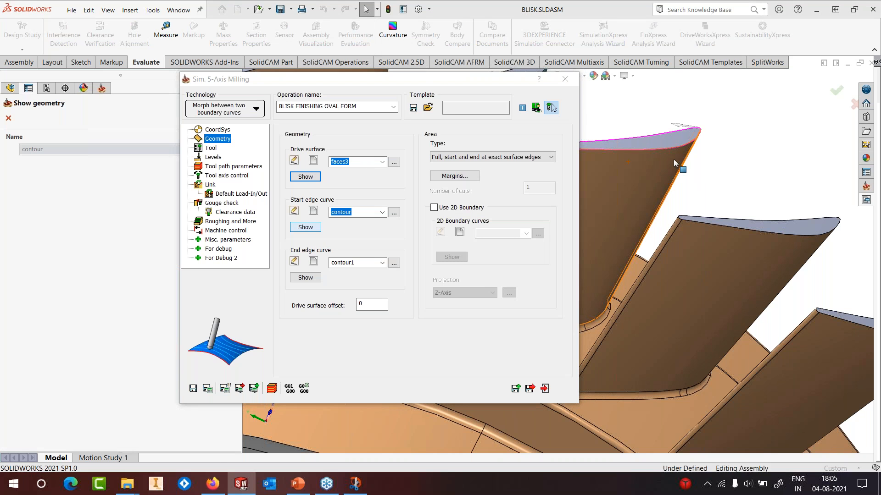
Show the oval form operation's start and end edge curves on the blade
{"action": "left_click", "coordinate": [8, 118]}
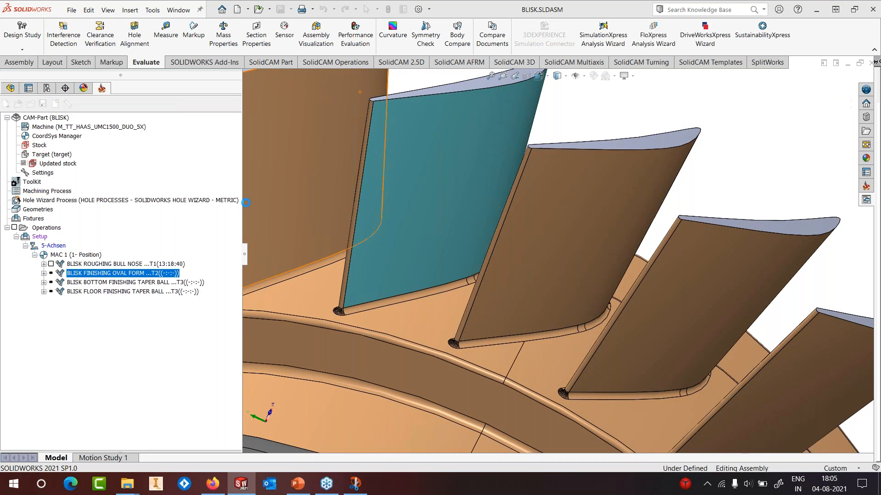
{"action": "left_click", "coordinate": [311, 278]}
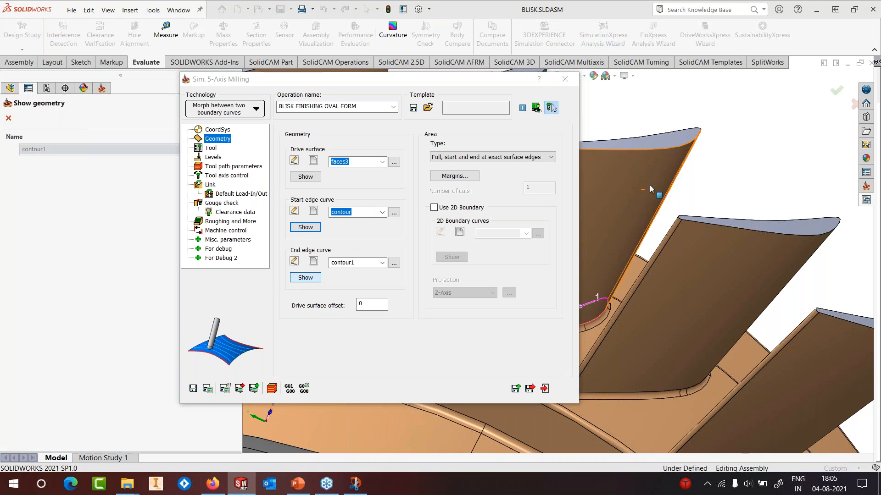
{"action": "left_click", "coordinate": [10, 121]}
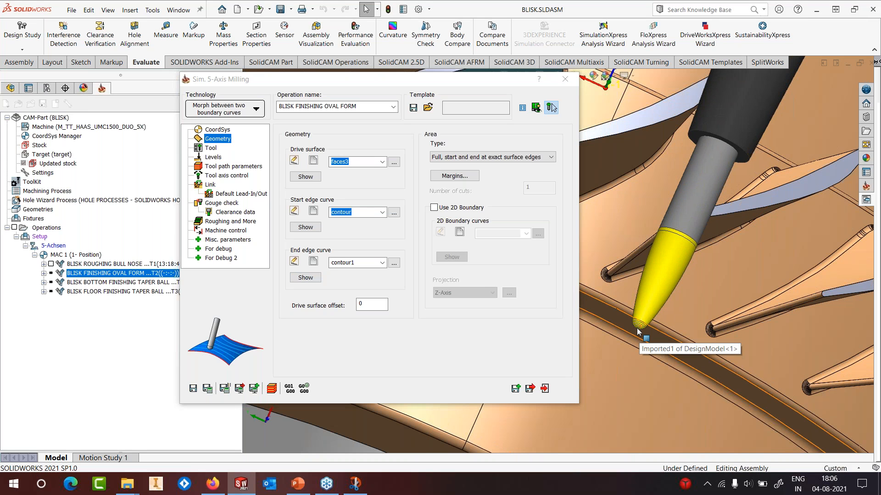
Review the oval form tool's profile radius (R2) and corner radius (R1) in the tool's parameters
{"action": "left_click", "coordinate": [210, 148]}
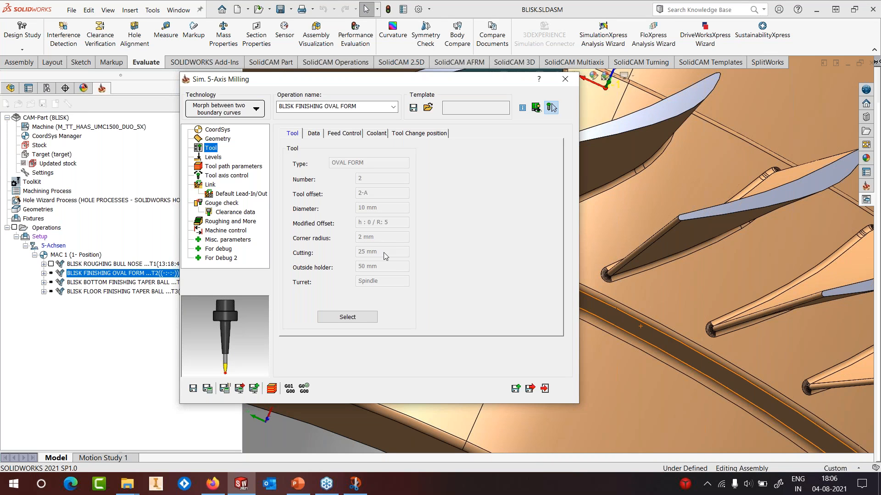
{"action": "left_click", "coordinate": [356, 318]}
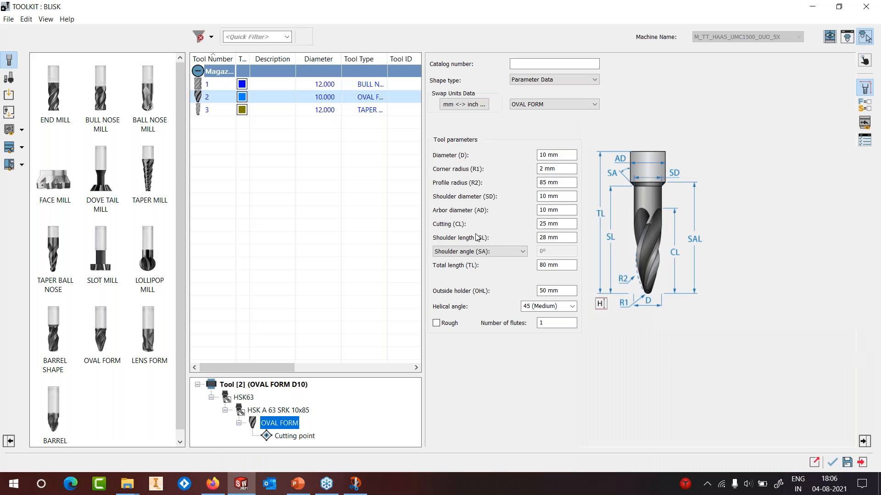
{"action": "left_click", "coordinate": [562, 184]}
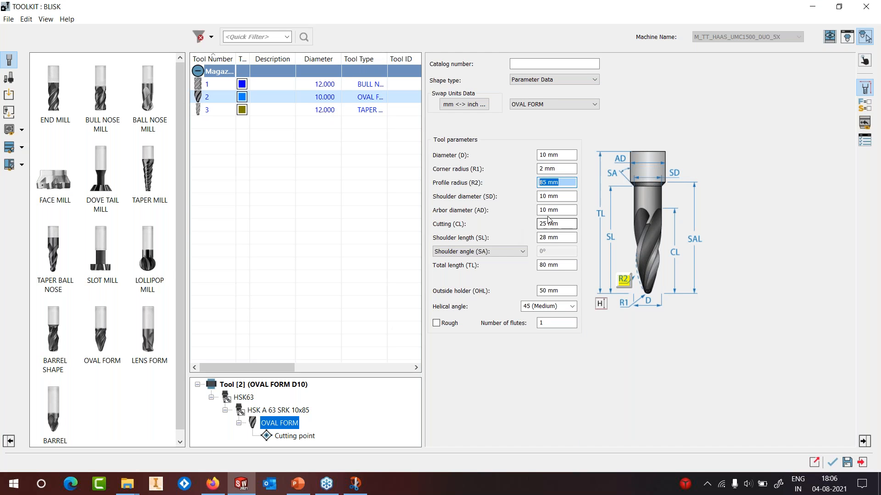
{"action": "left_click", "coordinate": [541, 169]}
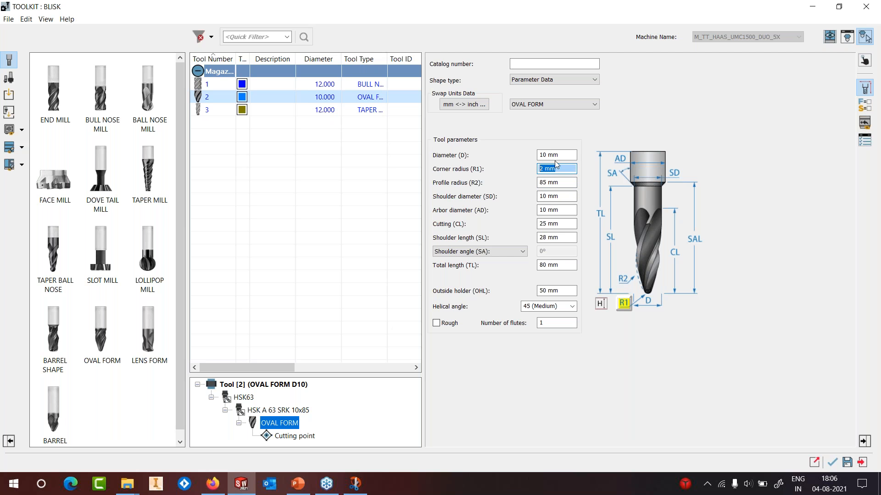
{"action": "left_click", "coordinate": [866, 7]}
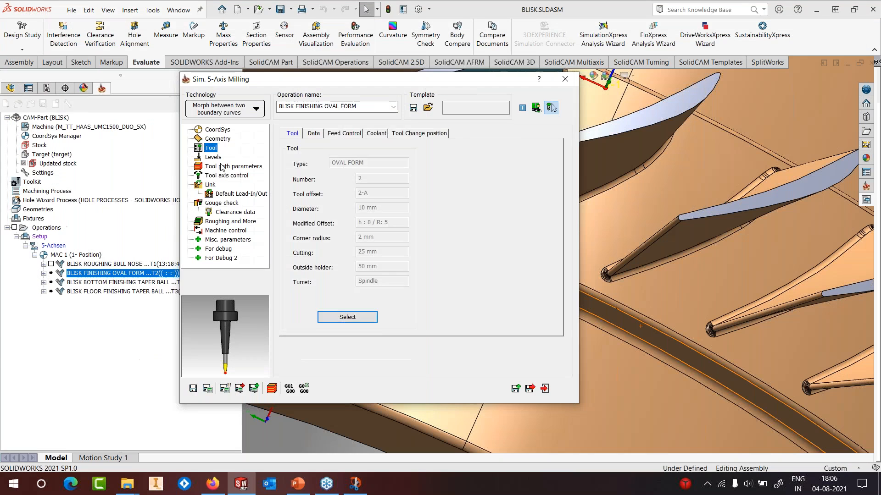
Review the oval form operation's tool axis control, checking the start and end line parameters of the contact point against the blade
{"action": "left_click", "coordinate": [222, 175]}
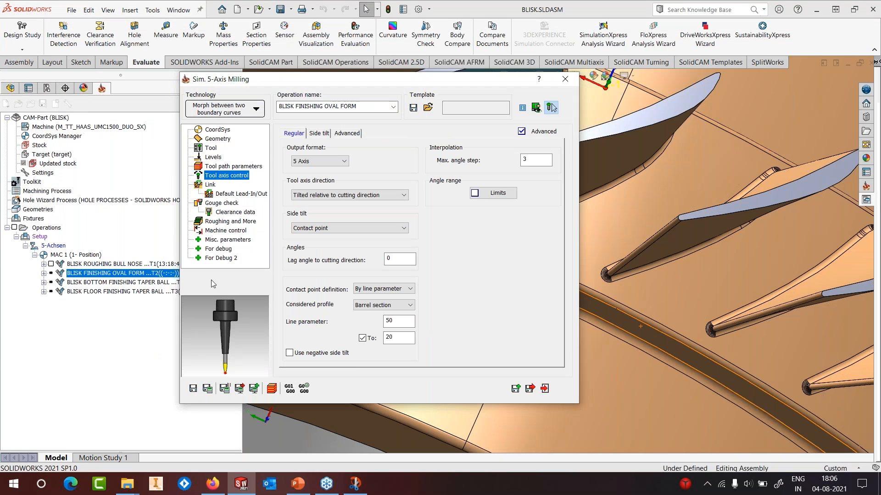
{"action": "left_click_drag", "start_coordinate": [399, 320], "coordinate": [373, 319]}
{"action": "middle_click_drag", "start_coordinate": [744, 245], "coordinate": [721, 109]}
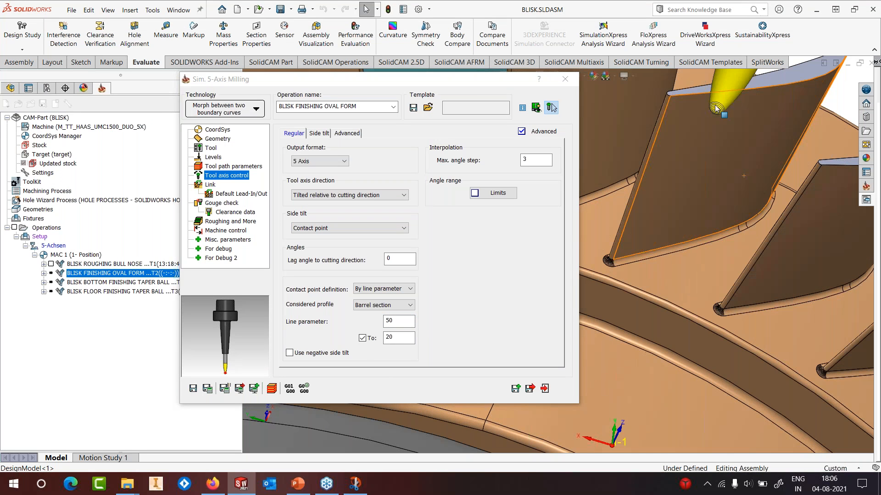
{"action": "double_click", "coordinate": [398, 322]}
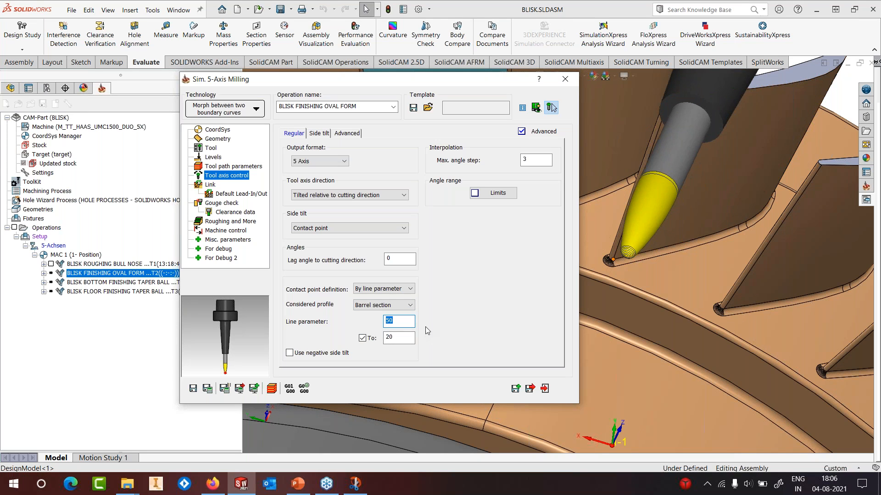
{"action": "double_click", "coordinate": [386, 338]}
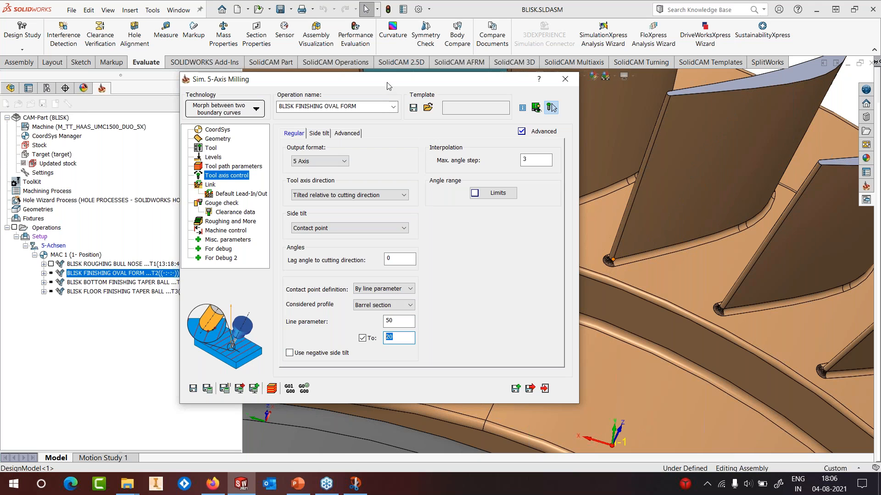
Review the Gouge 1 and Gouge 2 settings in the oval form operation's gouge check
{"action": "left_click_drag", "start_coordinate": [388, 86], "coordinate": [375, 56]}
{"action": "left_click", "coordinate": [204, 176]}
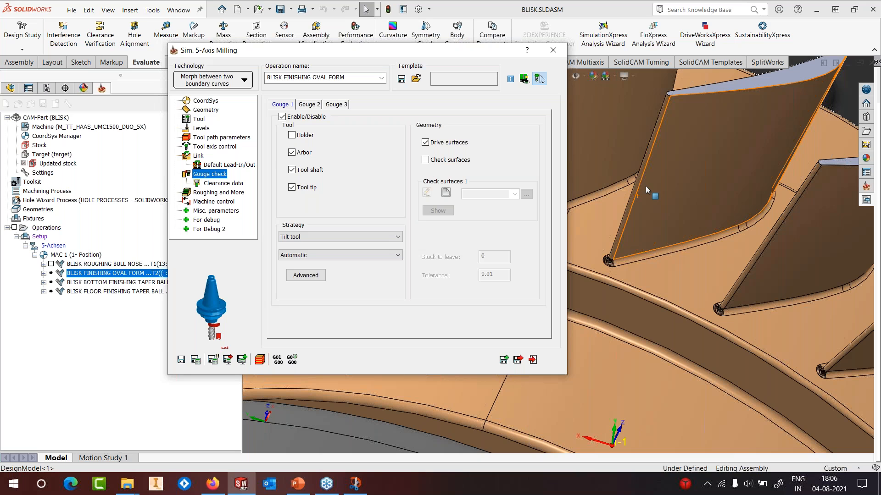
{"action": "left_click", "coordinate": [310, 104]}
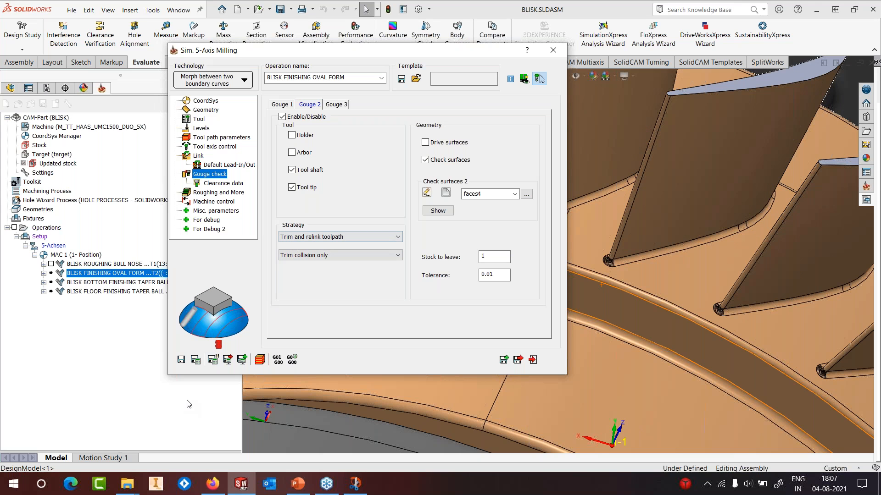
Save and calculate the BLISK FINISHING OVAL FORM operation, close it and inspect its tool path on the blades
{"action": "scroll", "coordinate": [649, 340], "scroll_direction": "up", "scroll_amount": 6}
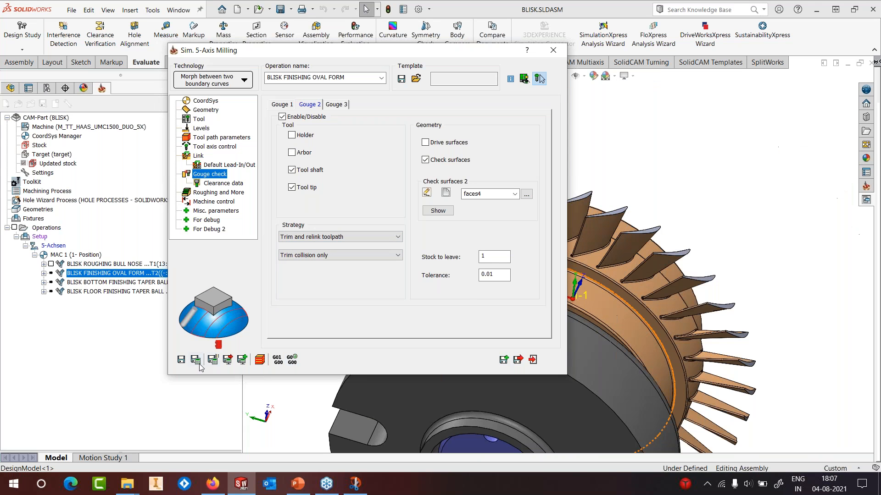
{"action": "left_click", "coordinate": [196, 362]}
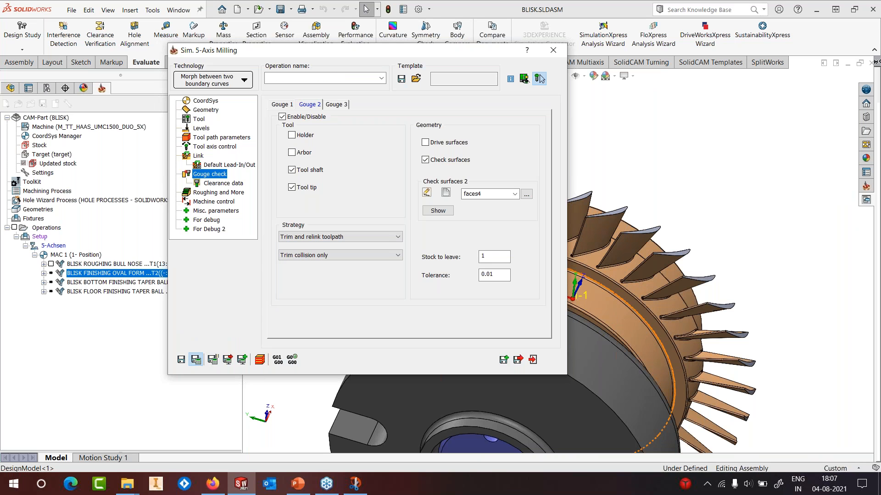
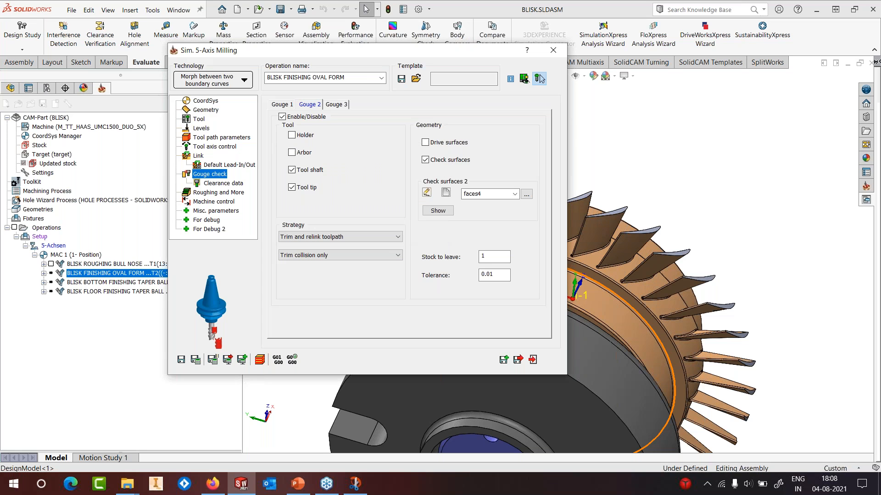
{"action": "left_click", "coordinate": [540, 79]}
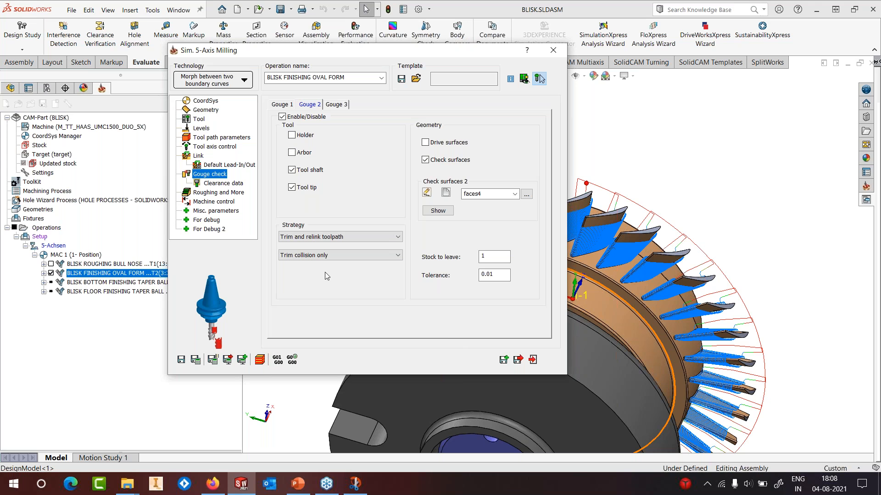
{"action": "left_click", "coordinate": [552, 49]}
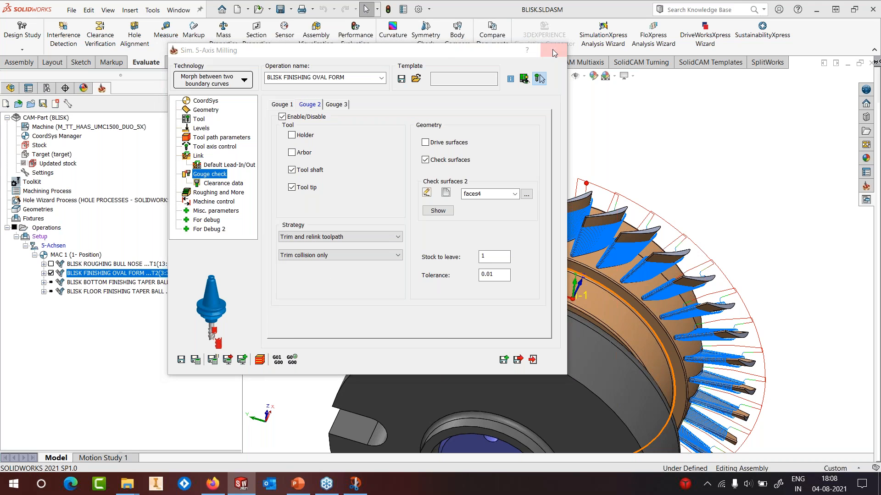
{"action": "scroll", "coordinate": [518, 257], "scroll_direction": "down", "scroll_amount": 6}
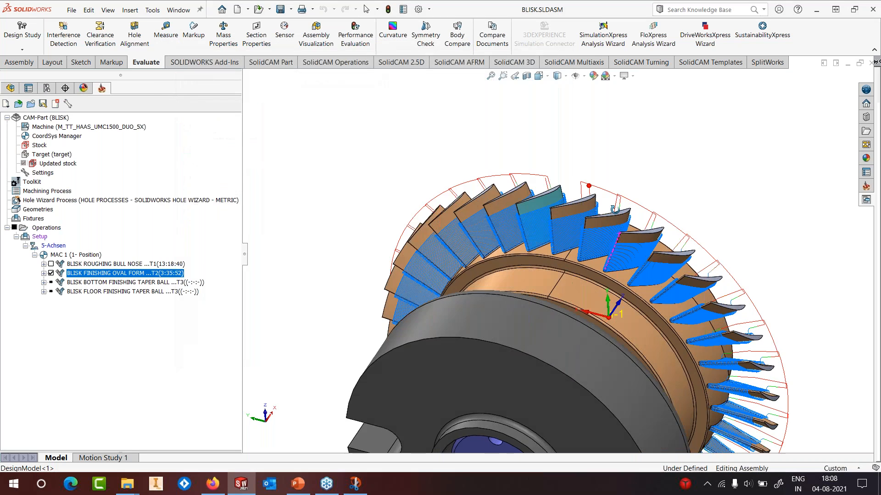
{"action": "middle_click_drag", "start_coordinate": [533, 229], "coordinate": [523, 225]}
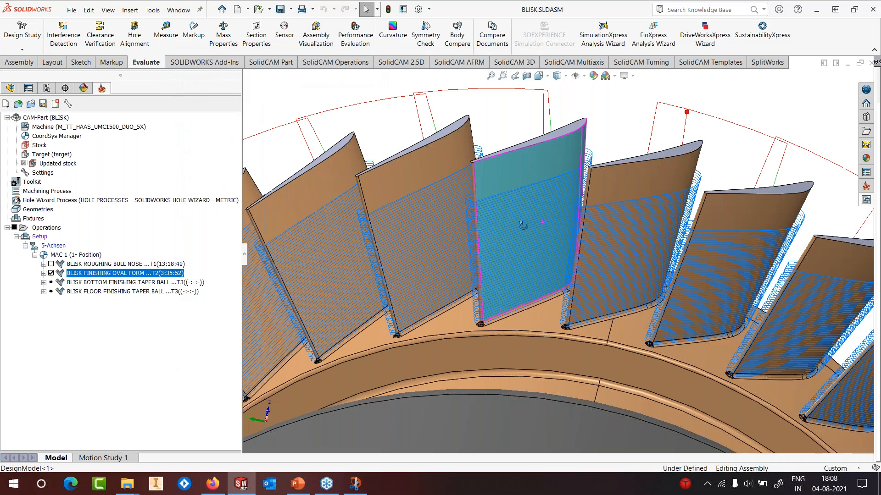
Open the oval form operation in Machine Simulation and hide the machine housing
{"action": "right_click", "coordinate": [129, 273]}
{"action": "left_click", "coordinate": [178, 180]}
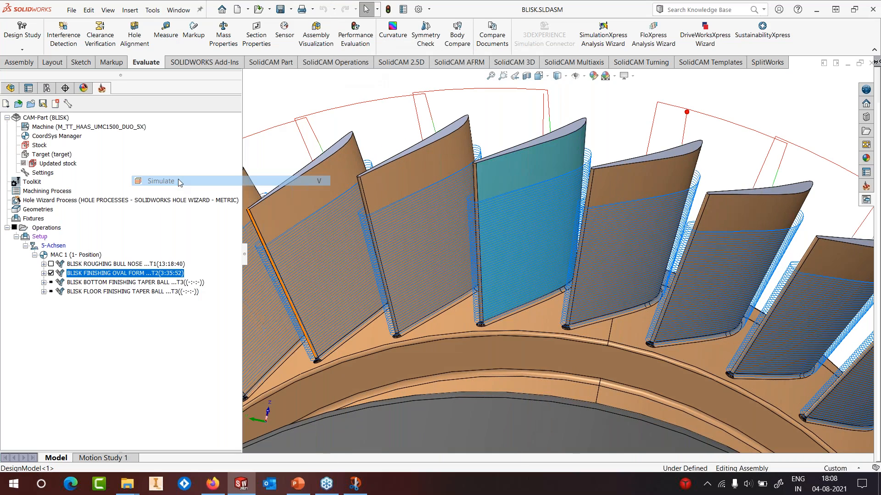
{"action": "left_click", "coordinate": [148, 98]}
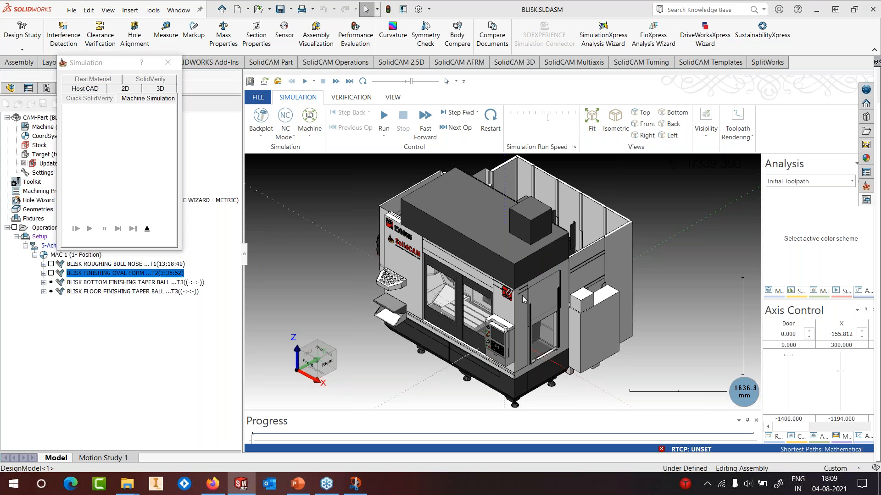
{"action": "mouse_move", "coordinate": [504, 285]}
{"action": "middle_mouse_down"}
{"action": "mouse_move", "coordinate": [523, 272]}
{"action": "mouse_move", "coordinate": [510, 301]}
{"action": "middle_mouse_up"}
{"action": "scroll", "coordinate": [510, 301], "scroll_direction": "down", "scroll_amount": 1}
{"action": "left_click", "coordinate": [701, 141]}
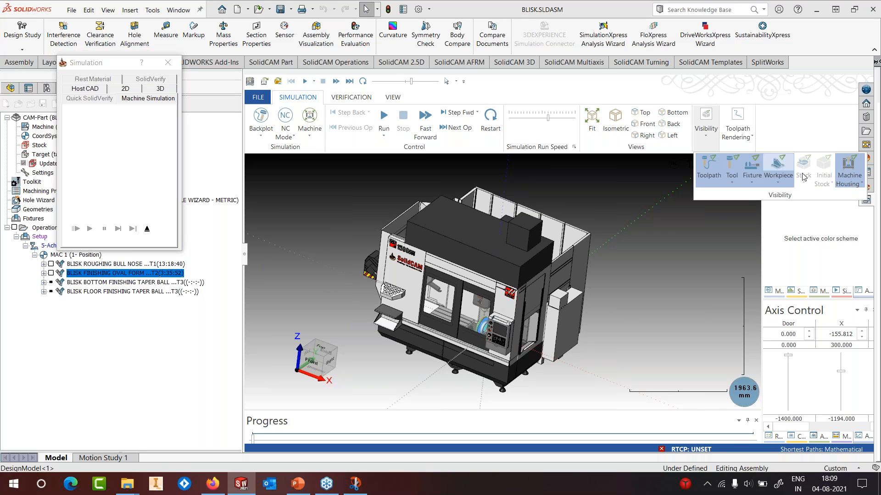
{"action": "left_click", "coordinate": [861, 184]}
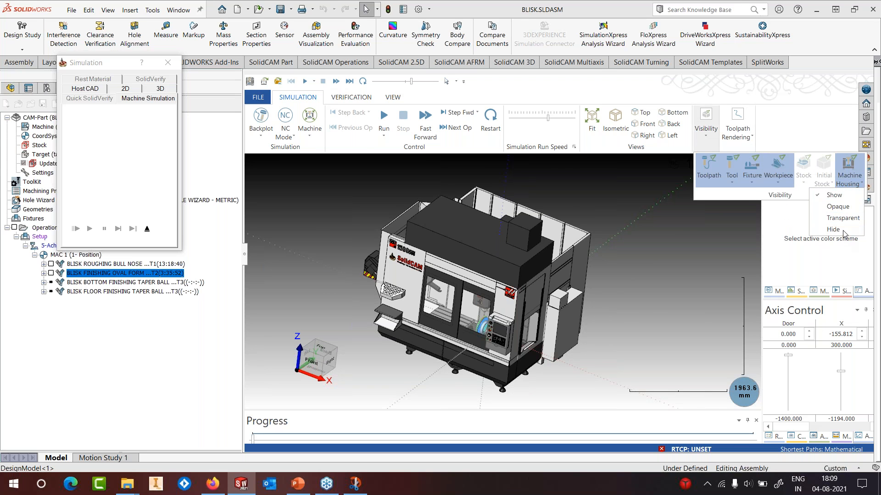
{"action": "left_click", "coordinate": [842, 230]}
Inspect the tool and blisk on the machine, run the simulation and reduce its run speed
{"action": "scroll", "coordinate": [481, 329], "scroll_direction": "up", "scroll_amount": 1}
{"action": "scroll", "coordinate": [479, 319], "scroll_direction": "up", "scroll_amount": 1}
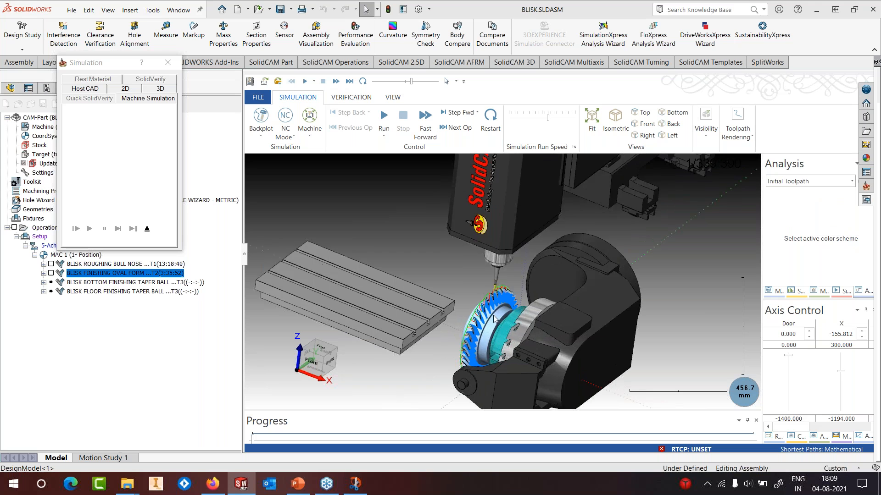
{"action": "scroll", "coordinate": [506, 311], "scroll_direction": "down", "scroll_amount": 3}
{"action": "middle_click_drag", "start_coordinate": [510, 313], "coordinate": [549, 304]}
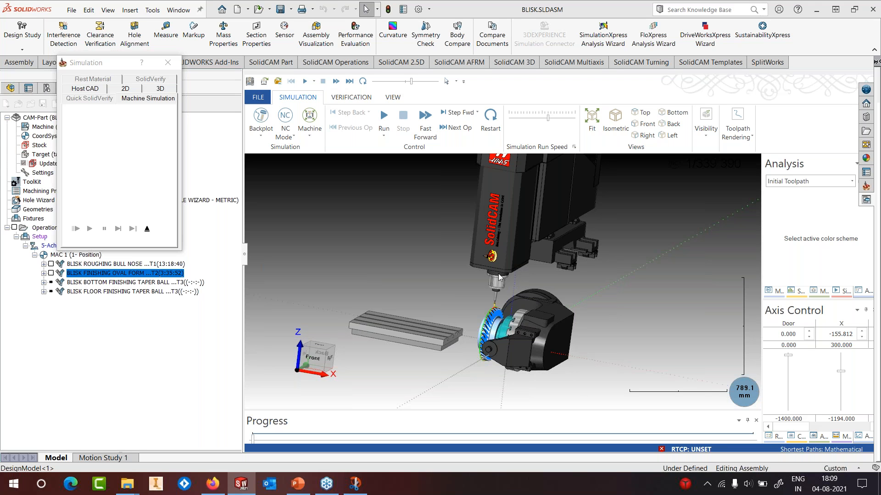
{"action": "scroll", "coordinate": [495, 316], "scroll_direction": "up", "scroll_amount": 3}
{"action": "scroll", "coordinate": [495, 315], "scroll_direction": "up", "scroll_amount": 3}
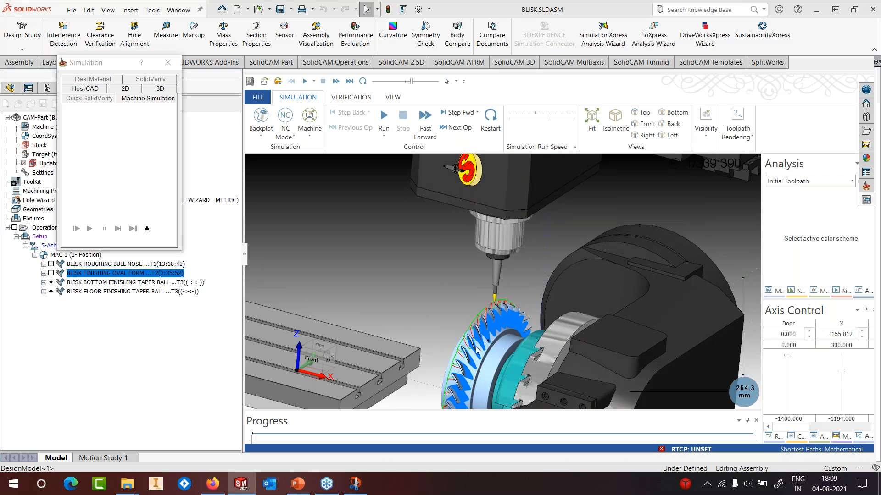
{"action": "scroll", "coordinate": [483, 336], "scroll_direction": "down", "scroll_amount": 4}
{"action": "scroll", "coordinate": [475, 379], "scroll_direction": "up", "scroll_amount": 6}
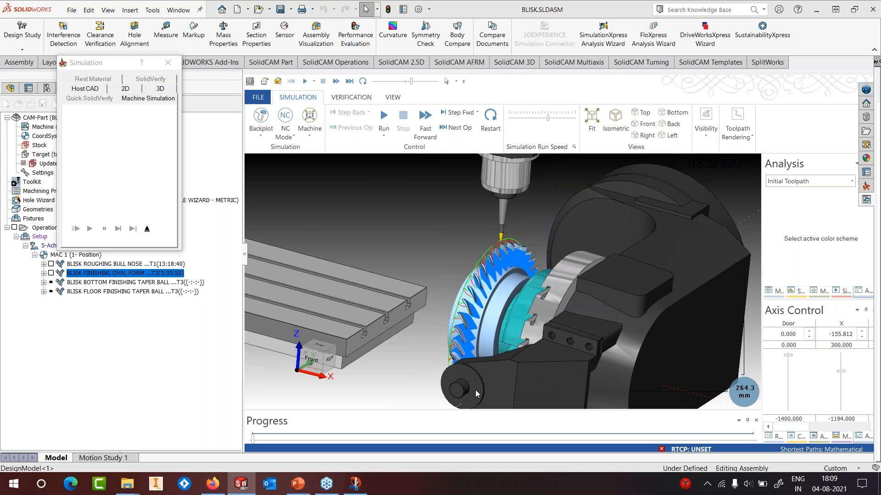
{"action": "scroll", "coordinate": [475, 378], "scroll_direction": "down", "scroll_amount": 1}
{"action": "left_click", "coordinate": [385, 119]}
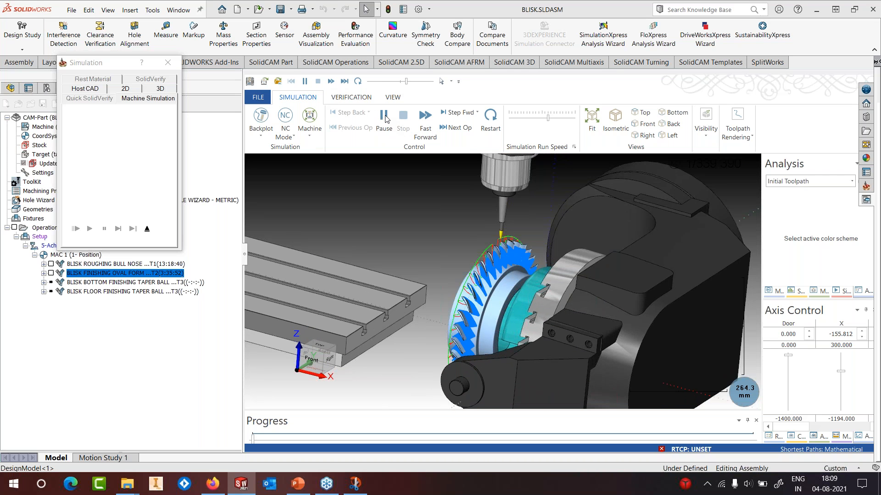
{"action": "left_click_drag", "start_coordinate": [549, 118], "coordinate": [538, 118]}
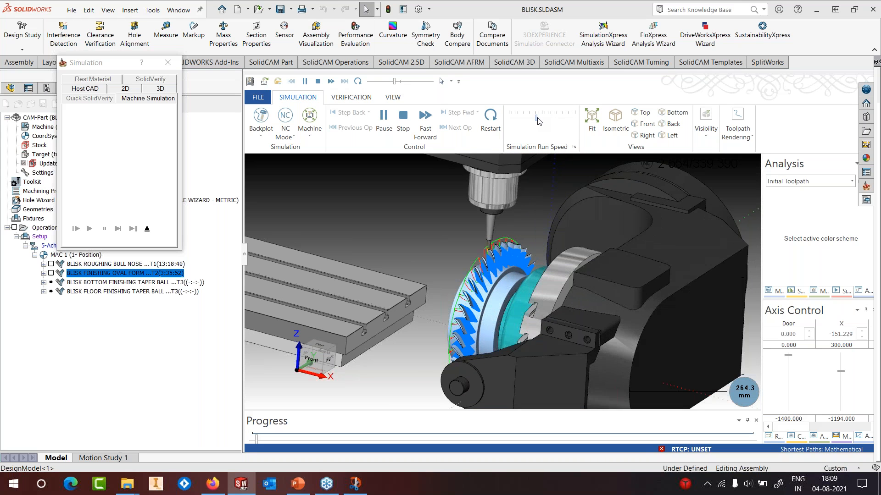
{"action": "left_click_drag", "start_coordinate": [537, 118], "coordinate": [533, 119]}
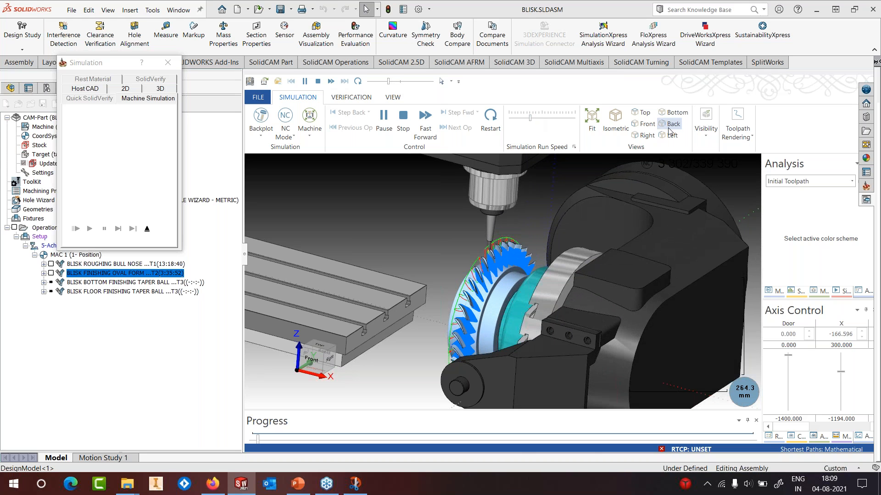
Hide the toolpath, watch the oval form tool finish the blades up close, and pause and exit the simulation
{"action": "left_click", "coordinate": [702, 138]}
{"action": "left_click", "coordinate": [709, 166]}
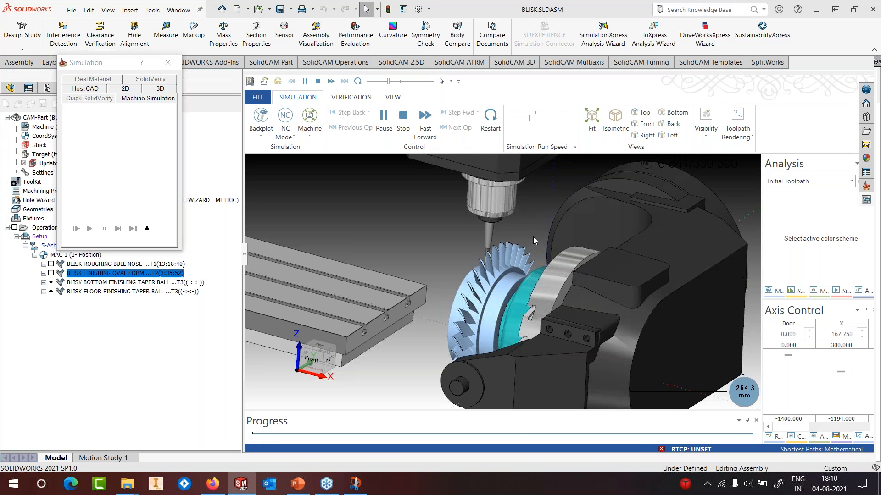
{"action": "scroll", "coordinate": [499, 268], "scroll_direction": "up", "scroll_amount": 5}
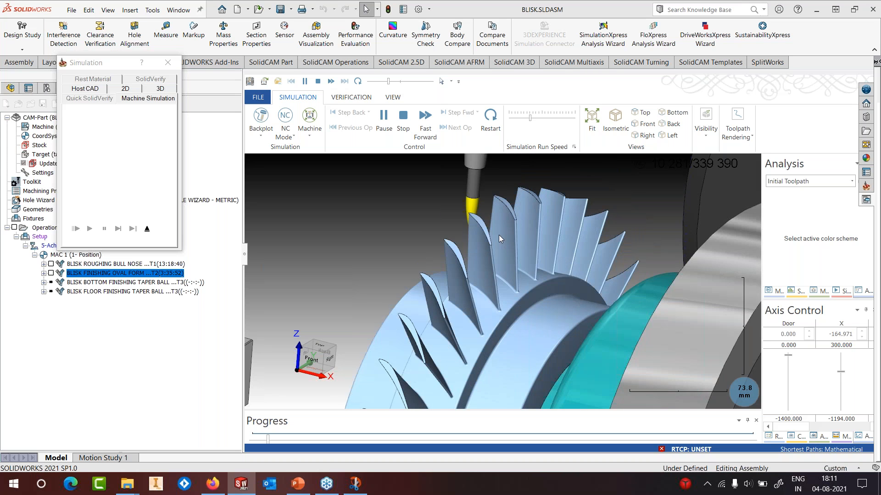
{"action": "left_click", "coordinate": [384, 120]}
{"action": "scroll", "coordinate": [521, 296], "scroll_direction": "up", "scroll_amount": 3}
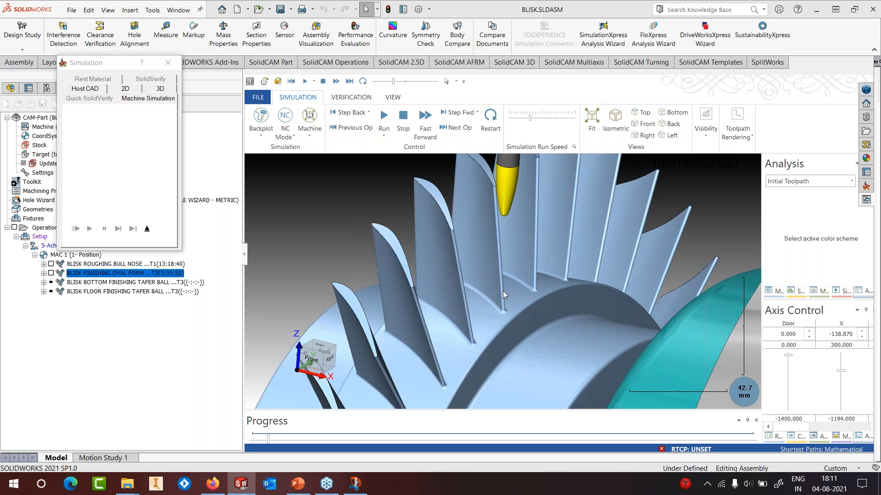
{"action": "scroll", "coordinate": [502, 291], "scroll_direction": "down", "scroll_amount": 5}
{"action": "left_click", "coordinate": [151, 231]}
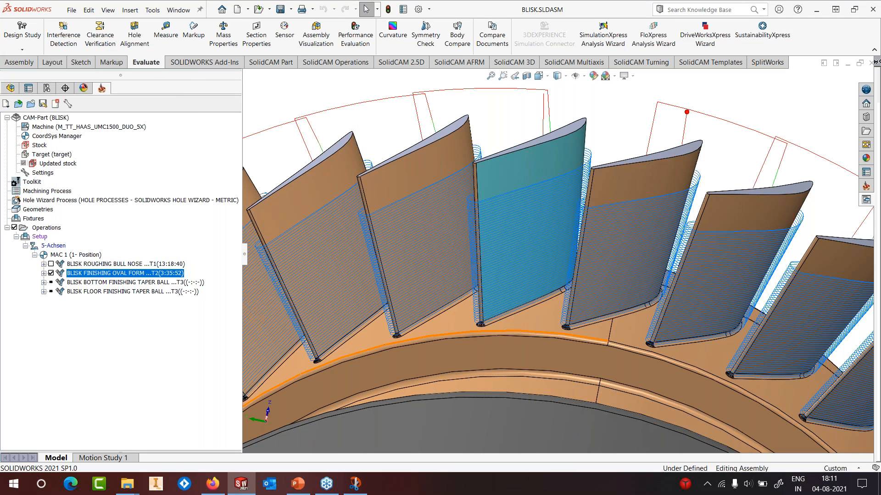
Hide the oval form tool path and open the BLISK BOTTOM FINISHING TAPER BALL operation
{"action": "left_click", "coordinate": [51, 273]}
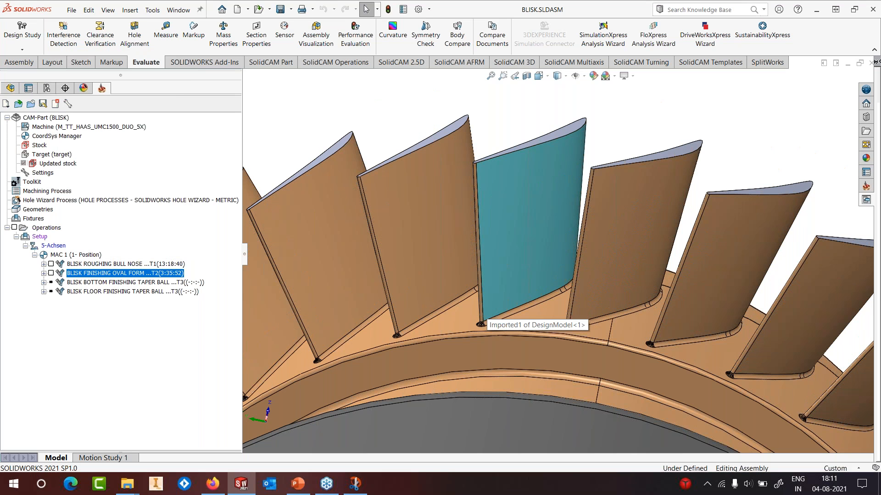
{"action": "right_click", "coordinate": [85, 283]}
{"action": "left_click", "coordinate": [110, 118]}
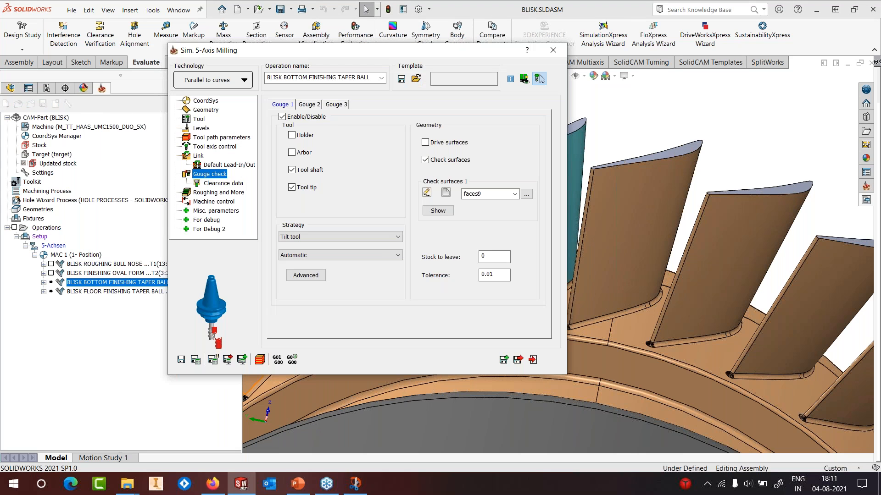
Review the bottom finishing operation's maximum step over and the taper ball nose tool's parameters in the tool kit
{"action": "left_click", "coordinate": [221, 137]}
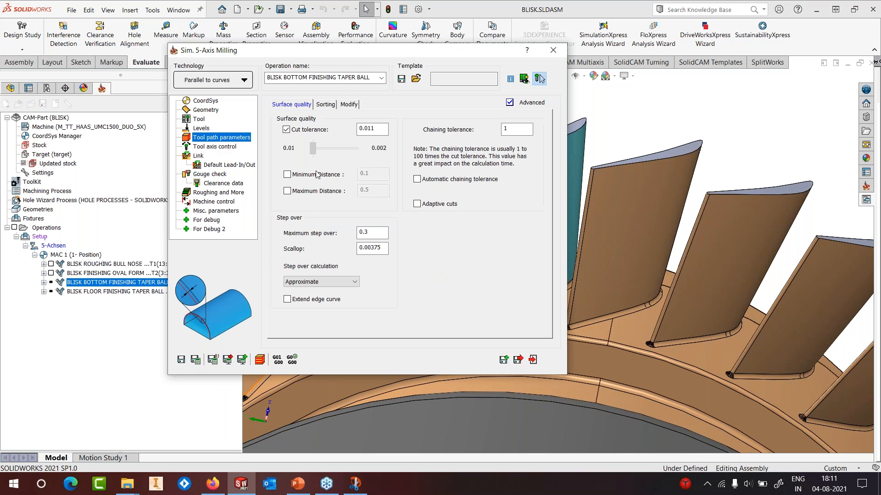
{"action": "left_click_drag", "start_coordinate": [380, 232], "coordinate": [352, 234]}
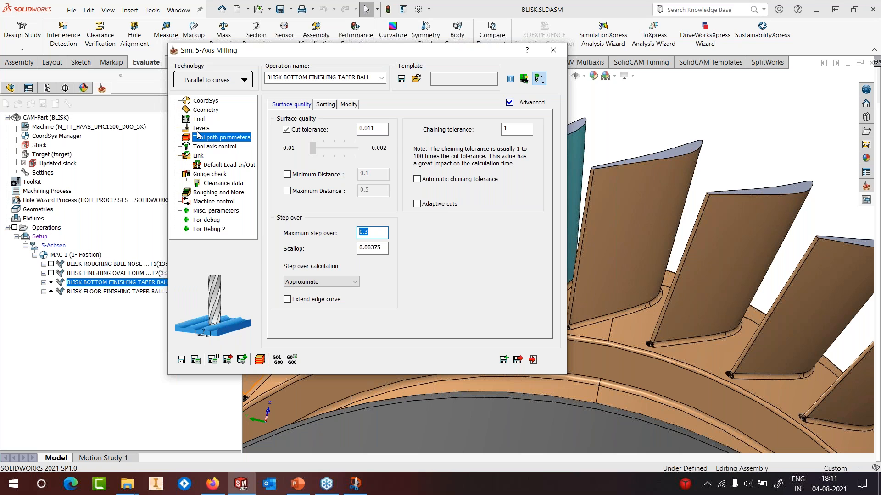
{"action": "left_click", "coordinate": [198, 119]}
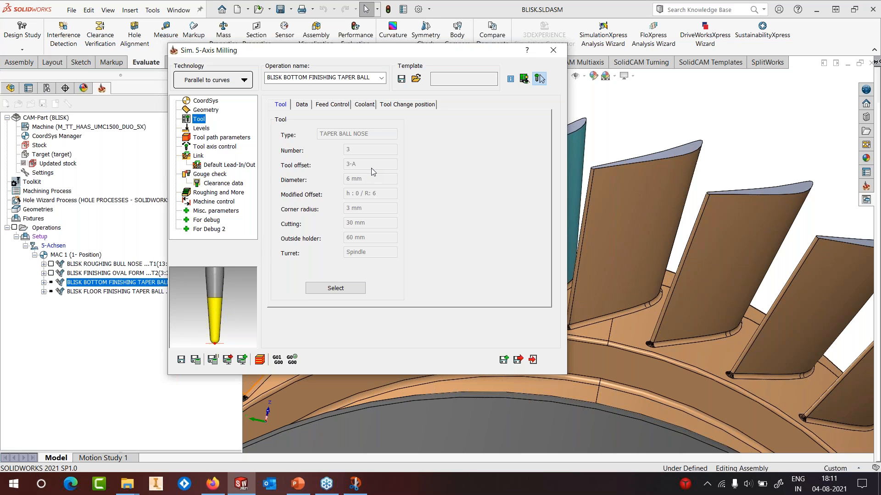
{"action": "left_click", "coordinate": [341, 288]}
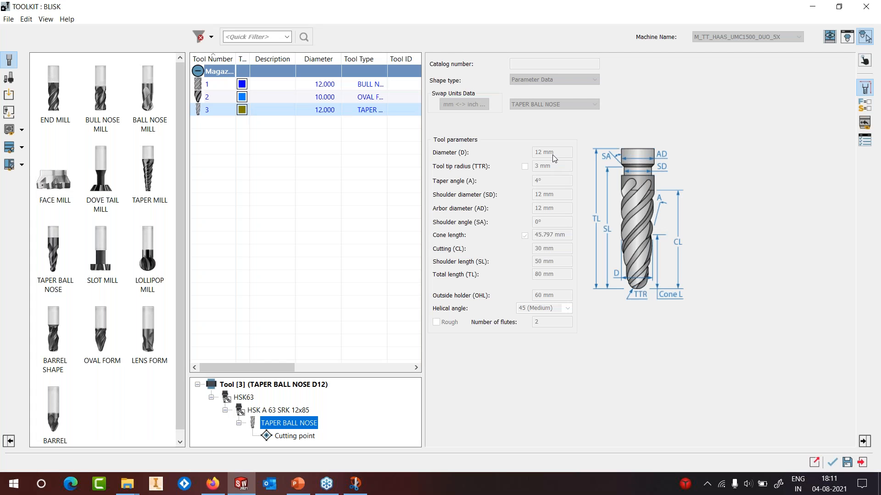
{"action": "left_click", "coordinate": [869, 11]}
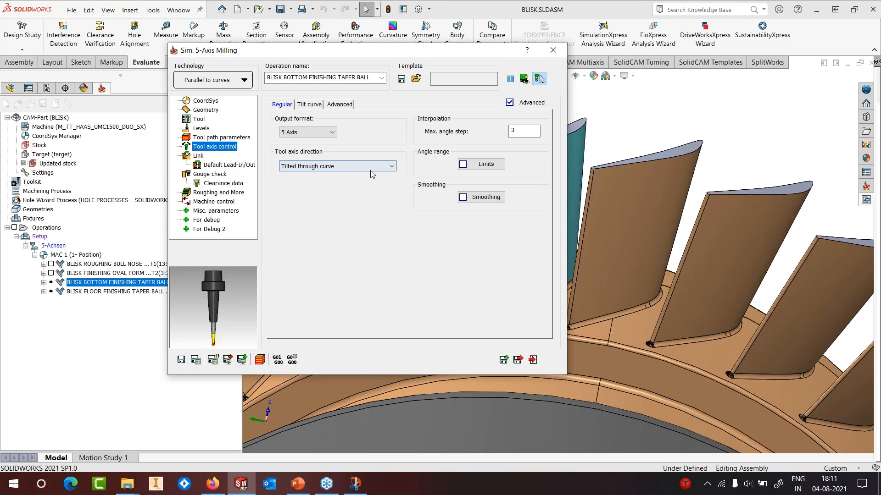
Display the tilt curve contour3 from the tool axis control settings and examine it around the blade
{"action": "left_click", "coordinate": [308, 105]}
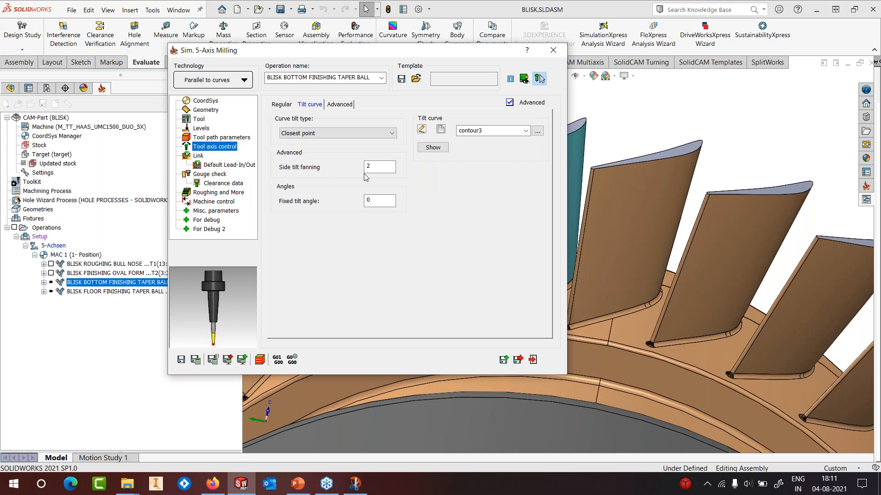
{"action": "left_click", "coordinate": [433, 147]}
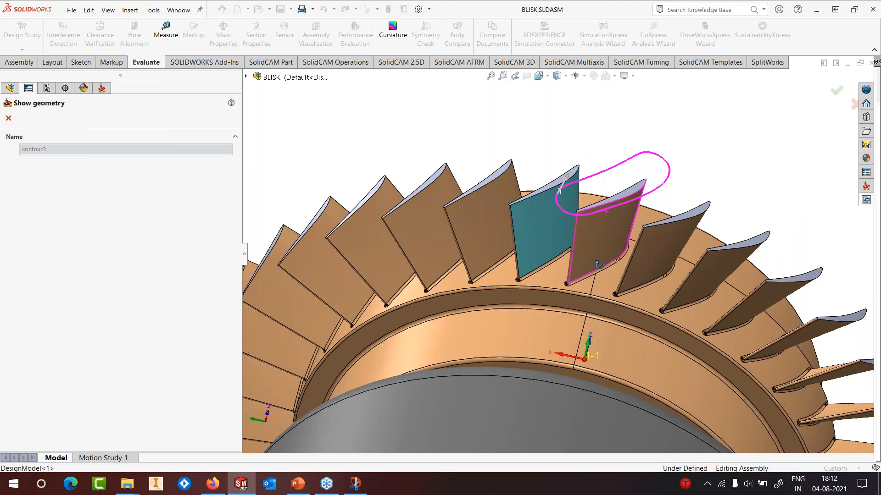
{"action": "middle_click_drag", "start_coordinate": [599, 265], "coordinate": [644, 183]}
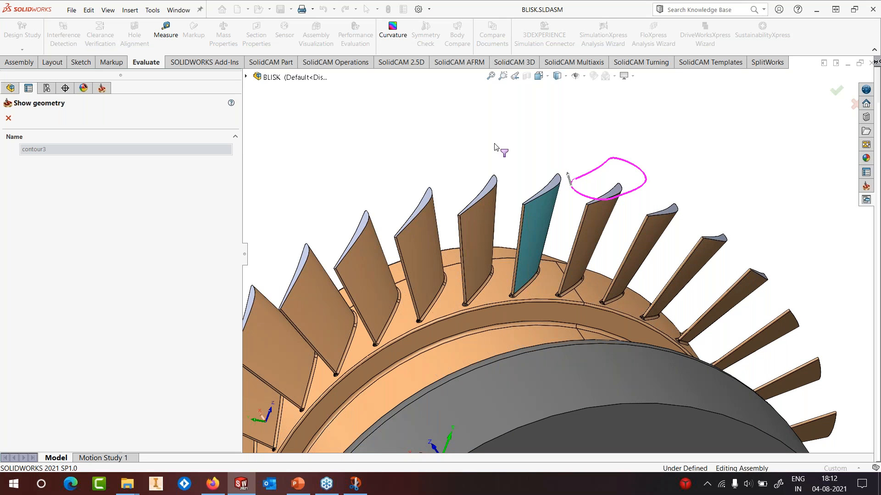
{"action": "left_click", "coordinate": [9, 118]}
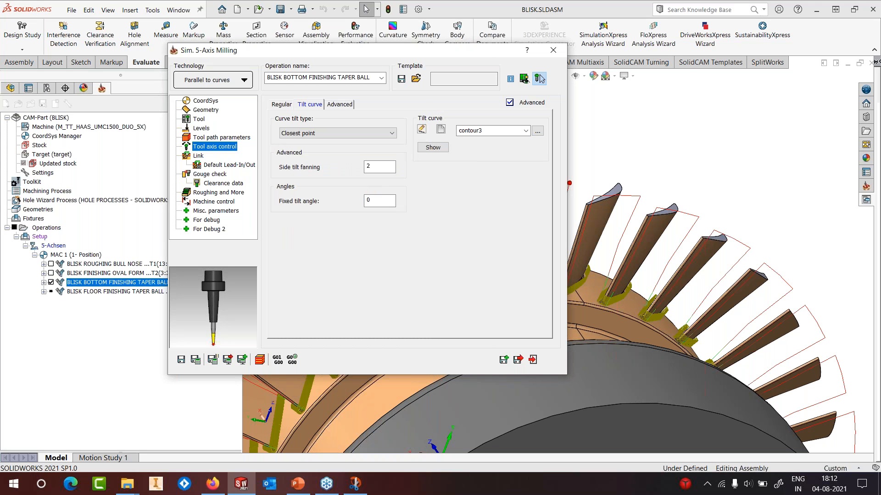
Preview the taper ball tool along the bottom finishing tool path and examine the passes around the blade roots
{"action": "left_click", "coordinate": [539, 79]}
{"action": "scroll", "coordinate": [517, 284], "scroll_direction": "down", "scroll_amount": 6}
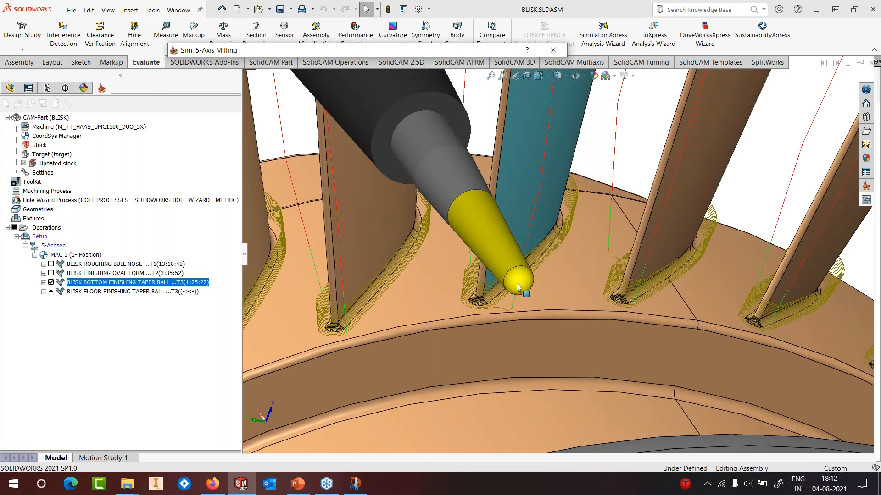
{"action": "middle_click_drag", "start_coordinate": [470, 288], "coordinate": [359, 259]}
{"action": "left_click", "coordinate": [424, 89]}
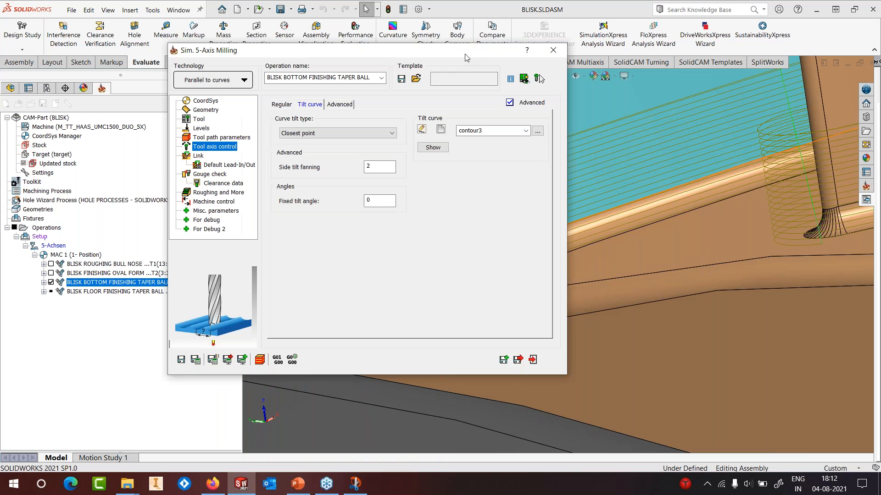
{"action": "middle_click_drag", "start_coordinate": [510, 204], "coordinate": [563, 232]}
{"action": "middle_click_drag", "start_coordinate": [563, 233], "coordinate": [524, 236]}
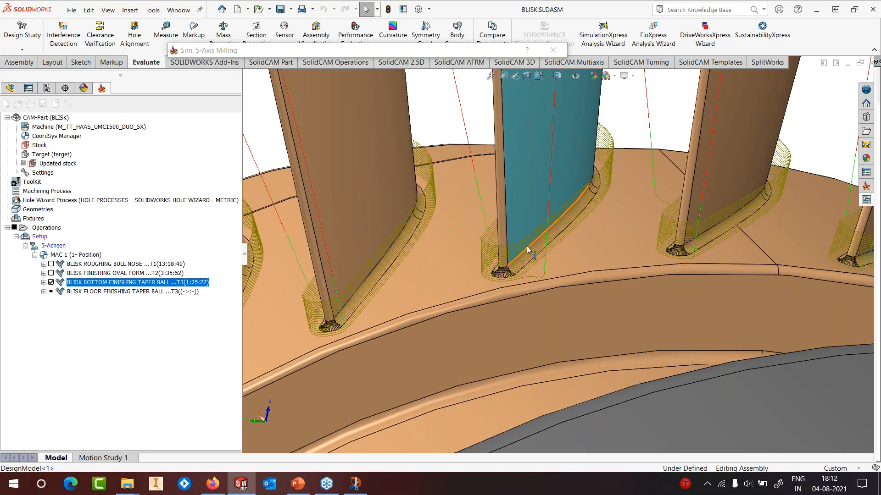
{"action": "scroll", "coordinate": [523, 248], "scroll_direction": "up", "scroll_amount": 3}
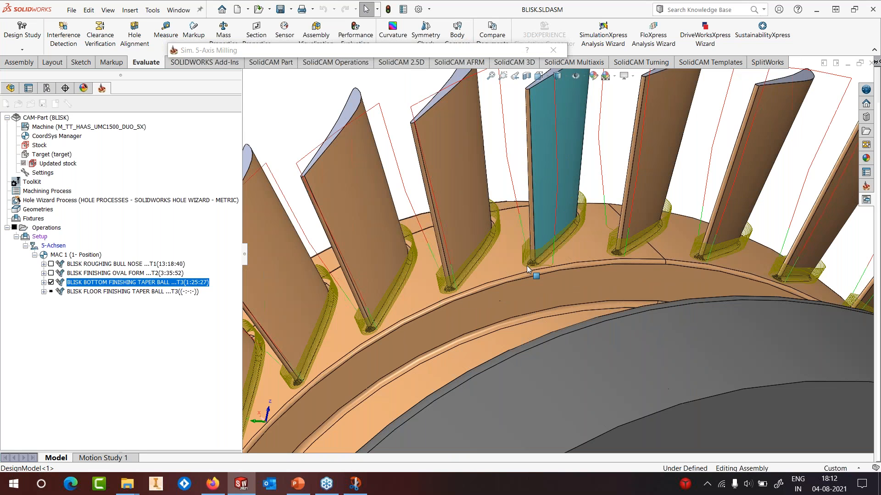
{"action": "scroll", "coordinate": [527, 265], "scroll_direction": "up", "scroll_amount": 2}
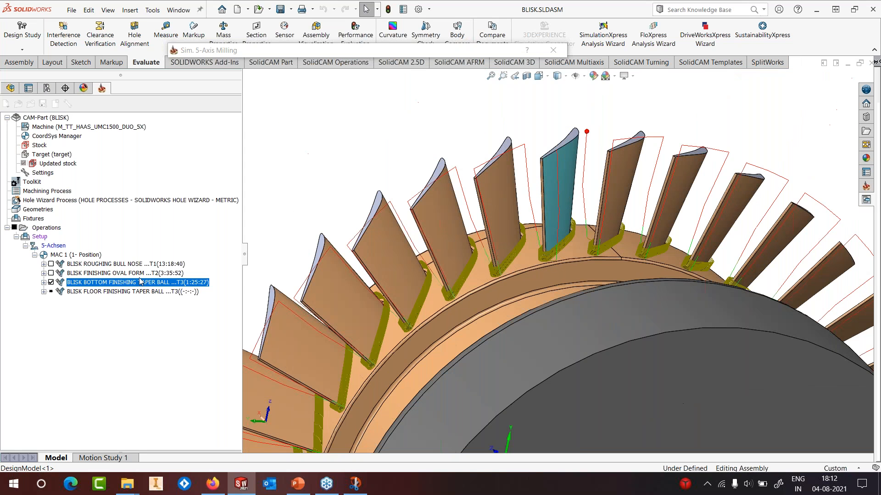
Simulate the bottom finishing operation on the CAD model, watch the taper ball tool around the blades, and exit the simulation
{"action": "double_click", "coordinate": [239, 52]}
{"action": "left_click", "coordinate": [260, 360]}
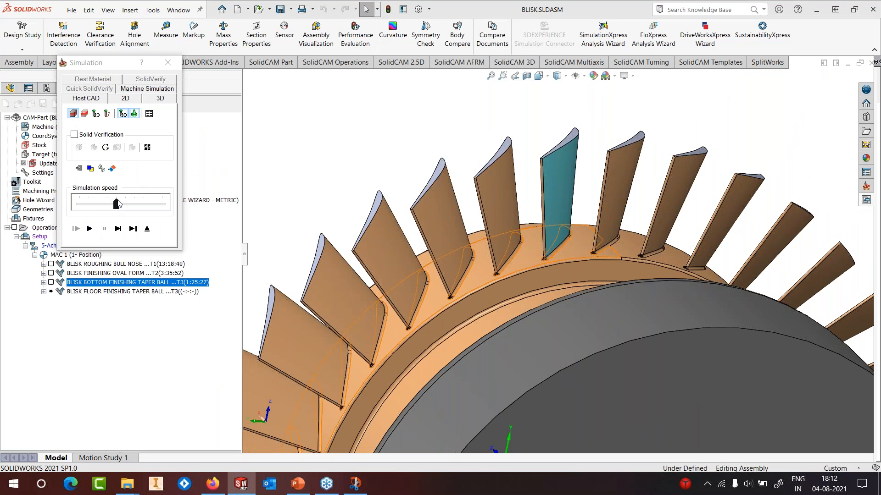
{"action": "left_click", "coordinate": [91, 229]}
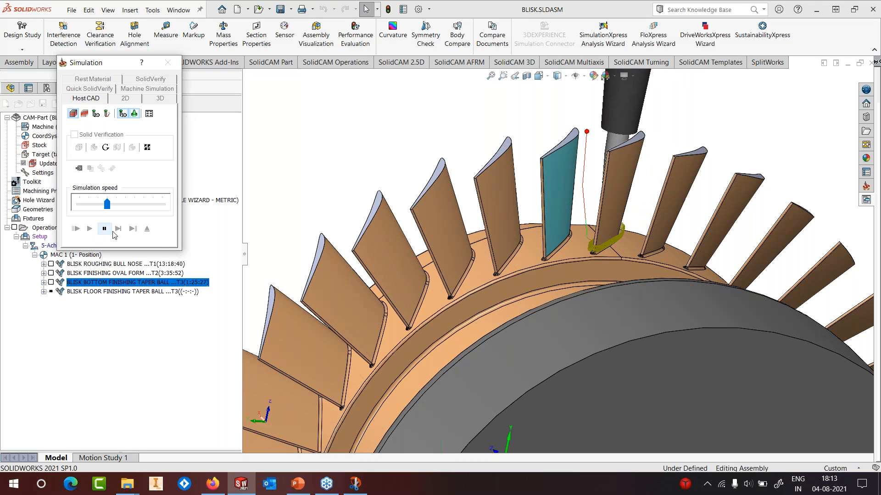
{"action": "scroll", "coordinate": [579, 187], "scroll_direction": "down", "scroll_amount": 1}
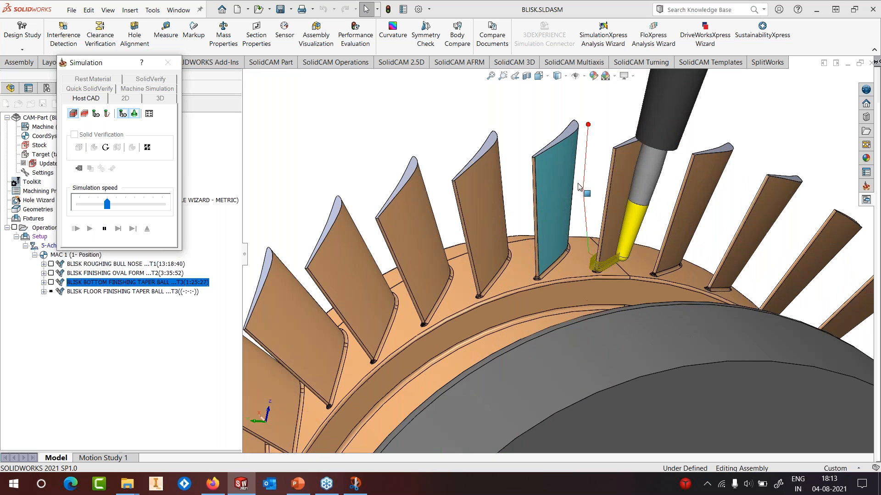
{"action": "middle_click_drag", "start_coordinate": [578, 187], "coordinate": [615, 155]}
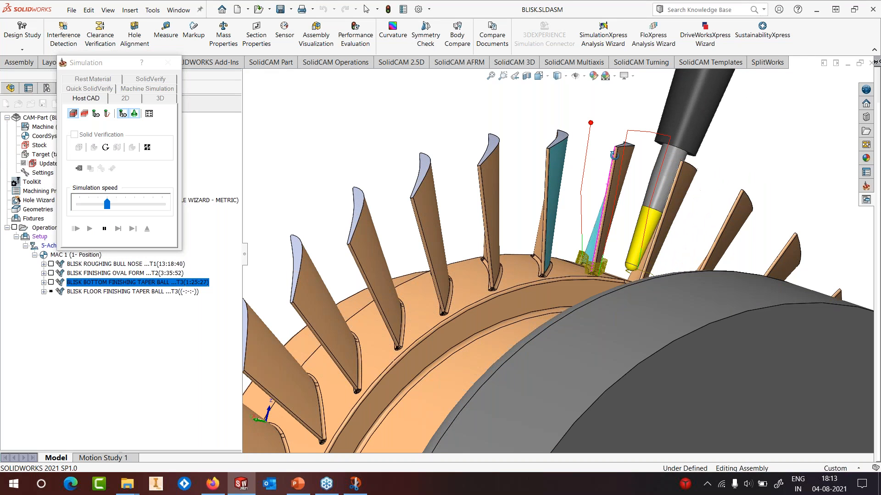
{"action": "scroll", "coordinate": [673, 211], "scroll_direction": "up", "scroll_amount": 3}
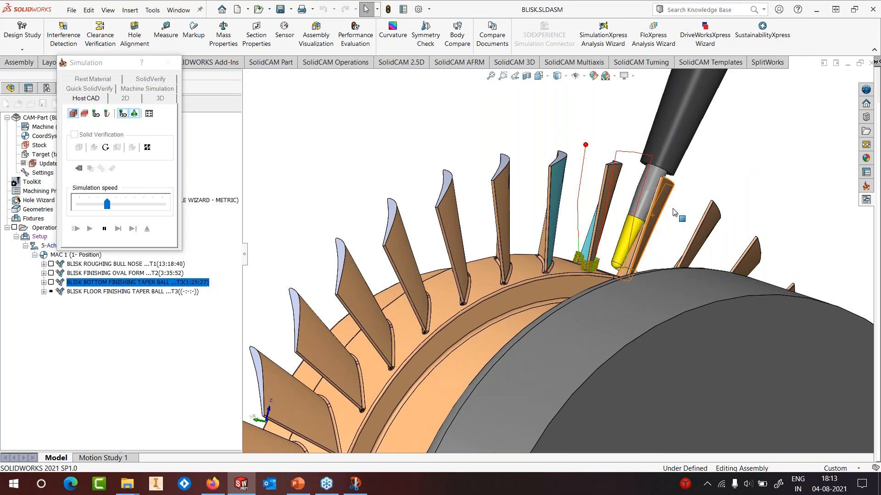
{"action": "middle_click_drag", "start_coordinate": [658, 220], "coordinate": [629, 254]}
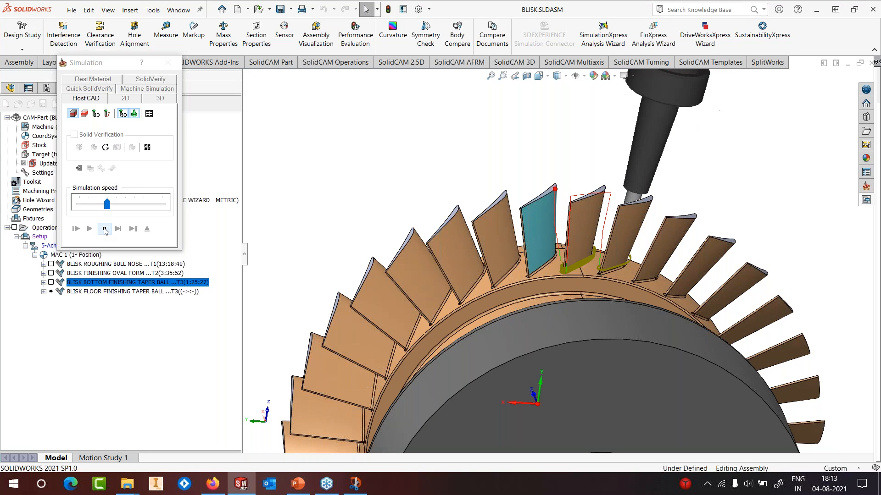
{"action": "left_click", "coordinate": [147, 228]}
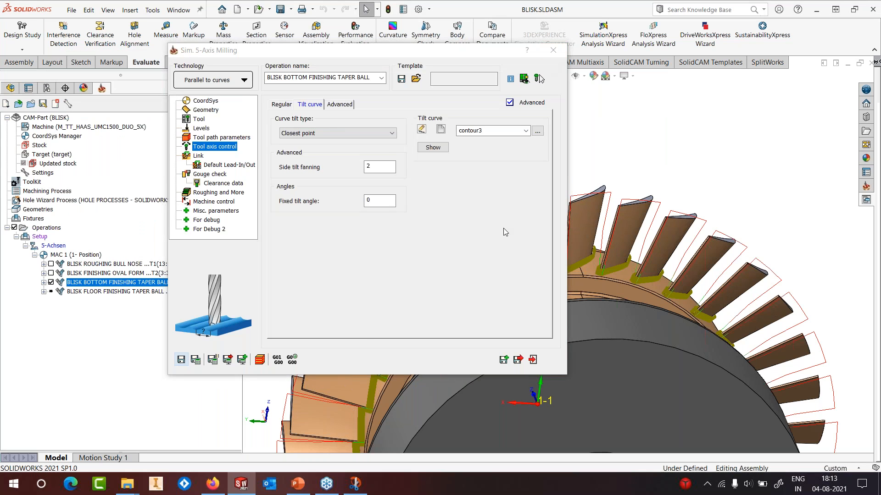
Hide the bottom finishing tool path and calculate the BLISK FLOOR FINISHING TAPER BALL operation
{"action": "left_click", "coordinate": [51, 283]}
{"action": "left_click", "coordinate": [145, 266]}
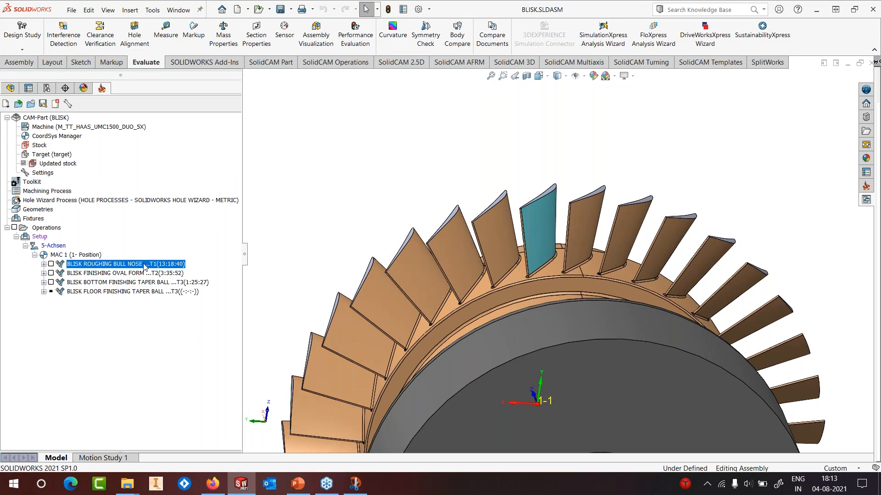
{"action": "left_click", "coordinate": [122, 294]}
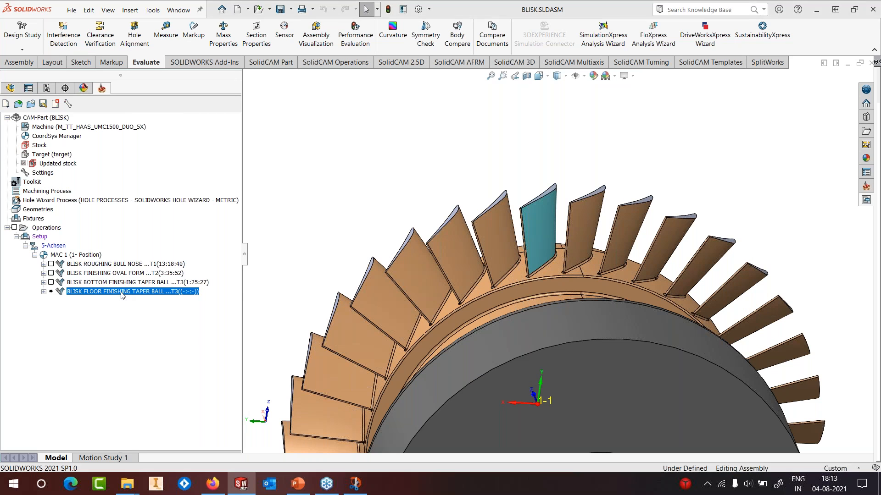
{"action": "right_click", "coordinate": [122, 295]}
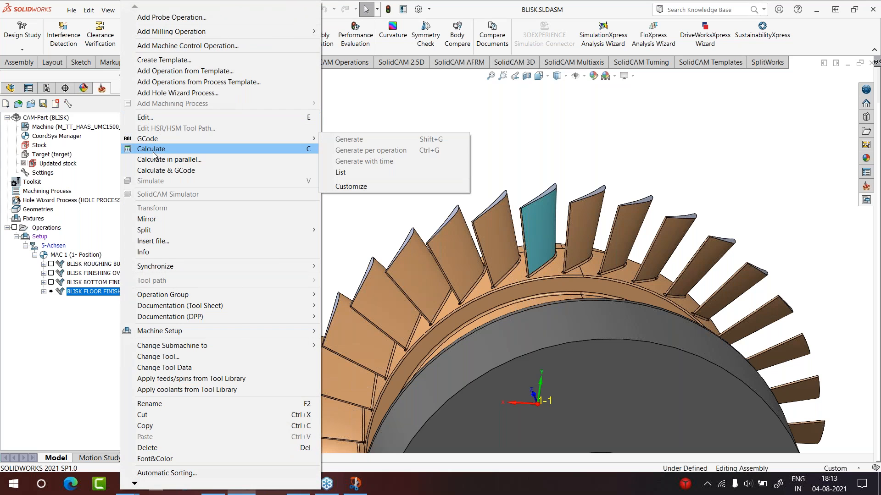
{"action": "left_click", "coordinate": [153, 153]}
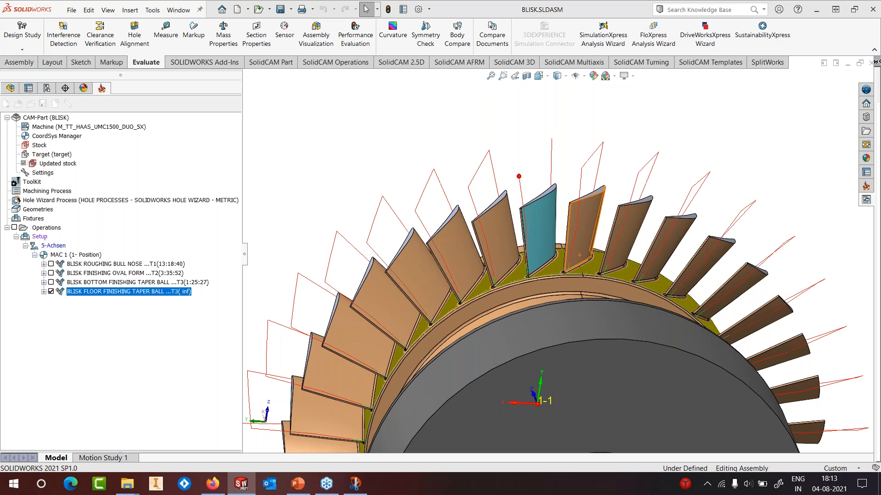
Inspect the floor finishing tool path between the blades and simulate the operation by advancing the taper ball tool step by step
{"action": "scroll", "coordinate": [562, 260], "scroll_direction": "down", "scroll_amount": 2}
{"action": "scroll", "coordinate": [562, 260], "scroll_direction": "down", "scroll_amount": 4}
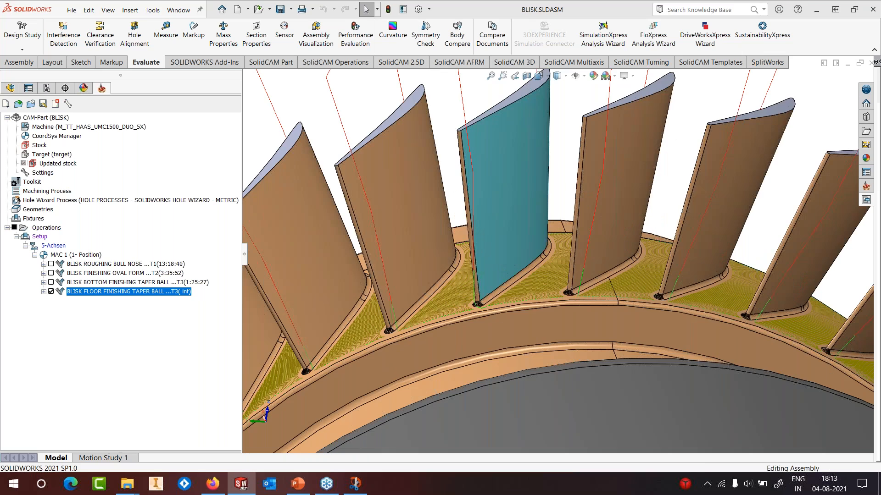
{"action": "middle_click_drag", "start_coordinate": [555, 270], "coordinate": [509, 280]}
{"action": "right_click", "coordinate": [168, 291]}
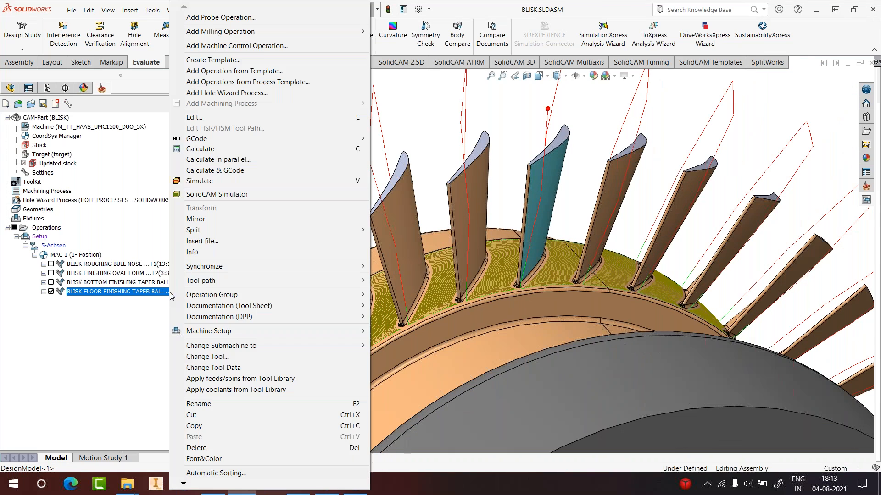
{"action": "left_click", "coordinate": [200, 181]}
{"action": "left_click", "coordinate": [117, 229]}
{"action": "left_click", "coordinate": [118, 228]}
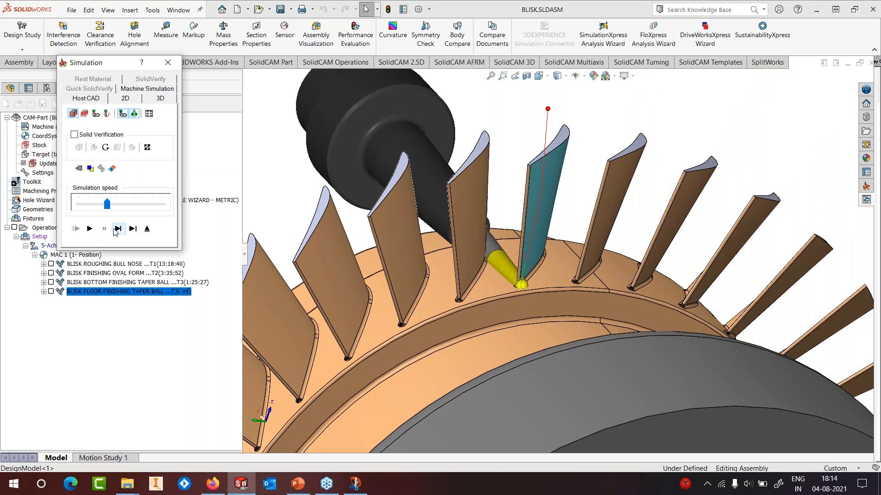
{"action": "left_click", "coordinate": [117, 229]}
{"action": "left_click", "coordinate": [118, 229]}
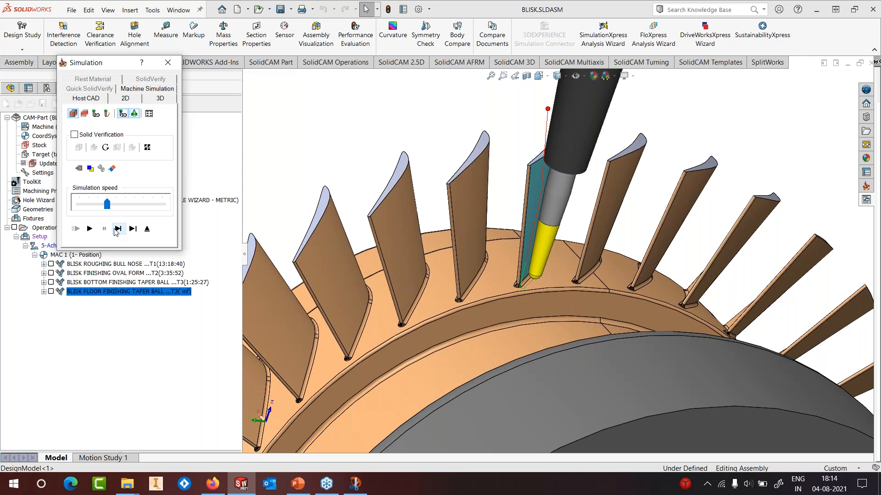
{"action": "left_click", "coordinate": [118, 229]}
{"action": "left_click", "coordinate": [117, 229]}
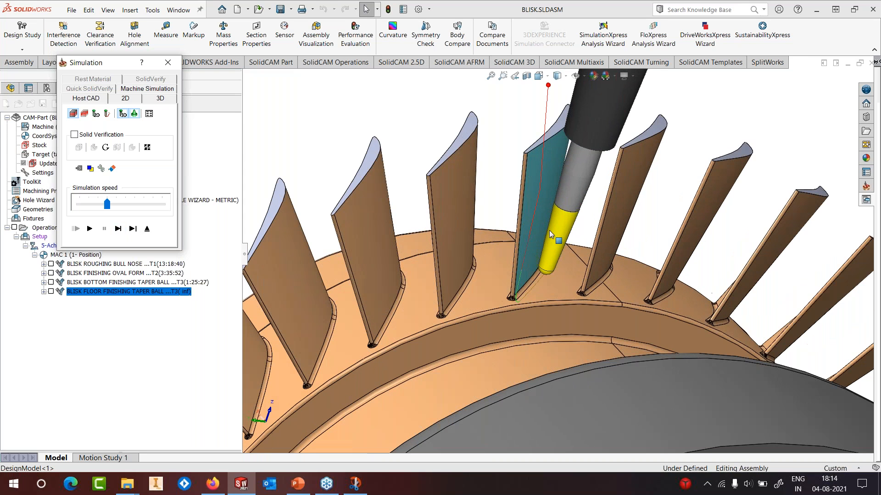
Examine the clearance of the taper ball tip, shank and holder between the neighbouring blades from close up and afar
{"action": "scroll", "coordinate": [550, 234], "scroll_direction": "down", "scroll_amount": 5}
{"action": "middle_click_drag", "start_coordinate": [570, 222], "coordinate": [548, 306]}
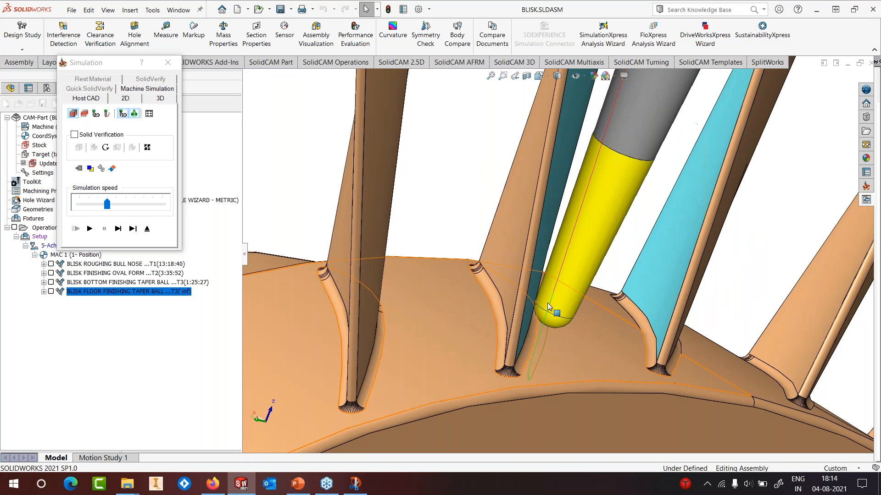
{"action": "scroll", "coordinate": [549, 306], "scroll_direction": "down", "scroll_amount": 5}
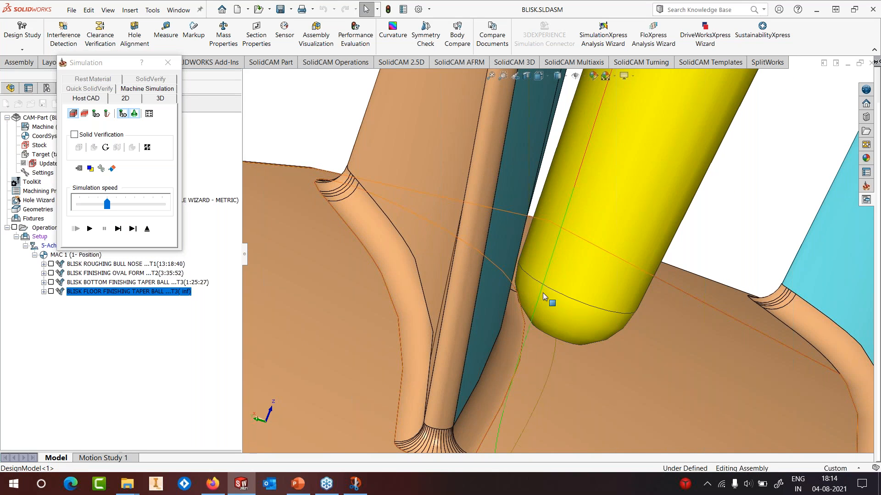
{"action": "middle_click_drag", "start_coordinate": [541, 292], "coordinate": [540, 293]}
{"action": "scroll", "coordinate": [541, 296], "scroll_direction": "up", "scroll_amount": 5}
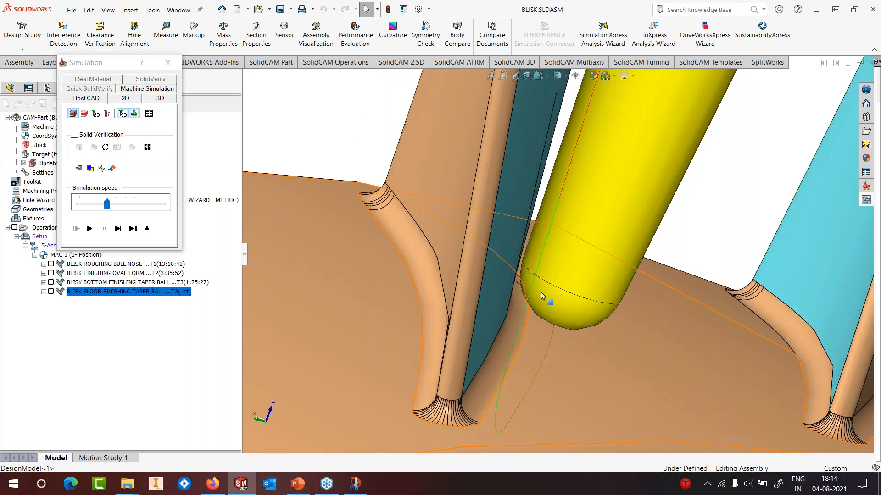
{"action": "scroll", "coordinate": [541, 296], "scroll_direction": "up", "scroll_amount": 8}
{"action": "middle_click_drag", "start_coordinate": [564, 243], "coordinate": [579, 240]}
{"action": "scroll", "coordinate": [618, 165], "scroll_direction": "down", "scroll_amount": 10}
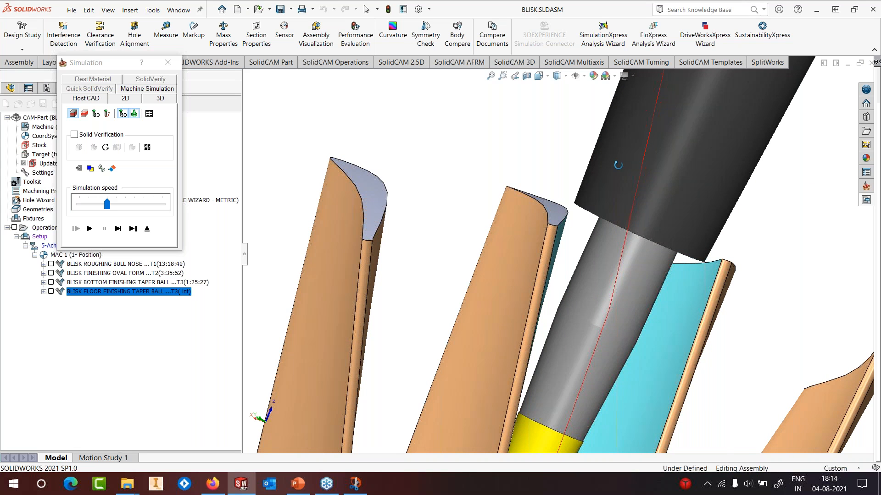
{"action": "scroll", "coordinate": [618, 166], "scroll_direction": "up", "scroll_amount": 10}
{"action": "middle_click_drag", "start_coordinate": [611, 185], "coordinate": [576, 218]}
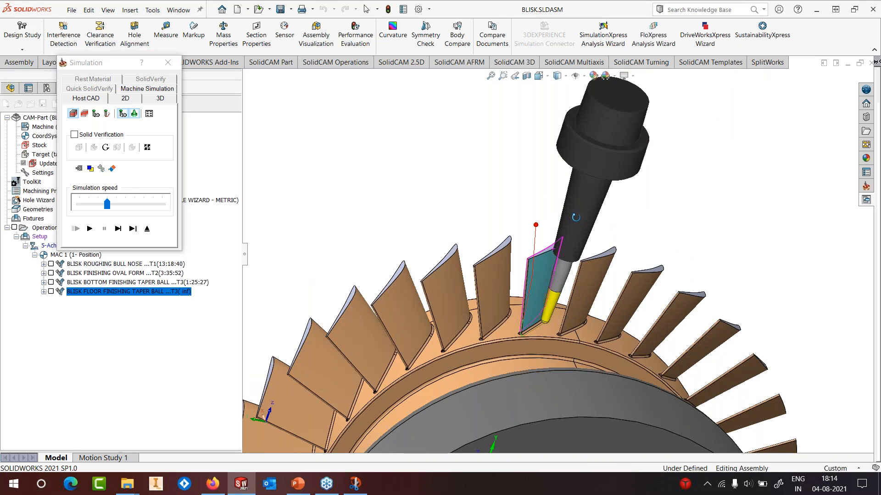
Exit the floor finishing simulation, hide its tool path and review the whole blisk on its fixture
{"action": "left_click", "coordinate": [150, 229]}
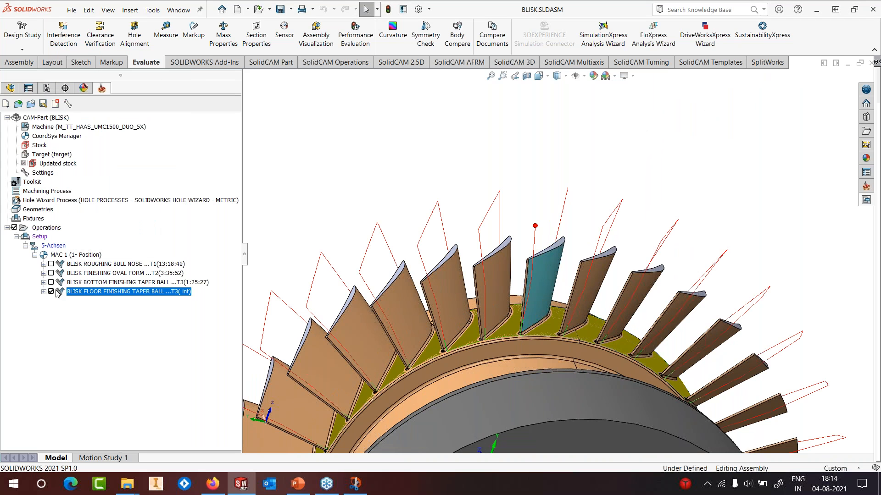
{"action": "middle_click_drag", "start_coordinate": [470, 226], "coordinate": [557, 351]}
{"action": "scroll", "coordinate": [563, 356], "scroll_direction": "down", "scroll_amount": 3}
{"action": "scroll", "coordinate": [562, 356], "scroll_direction": "up", "scroll_amount": 3}
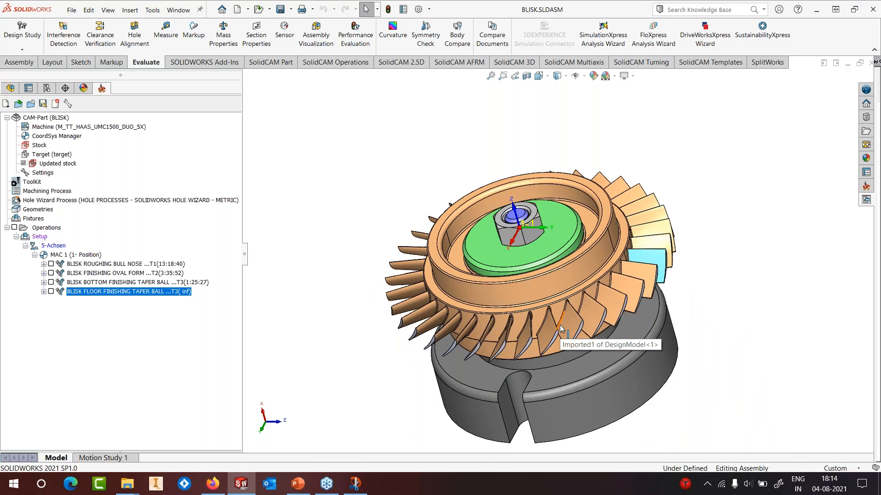
Open the CAM part MULTIAXIS_FINISHING.PRT from the 8-MULTI AXIS ROUGHING folder and view the bracket with its vises
{"action": "left_click", "coordinate": [152, 10]}
{"action": "mouse_move", "coordinate": [165, 63]}
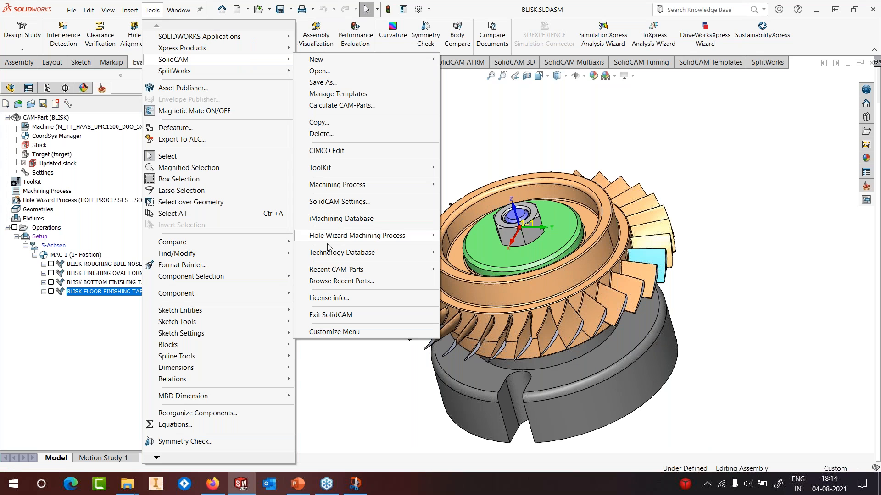
{"action": "left_click", "coordinate": [322, 83]}
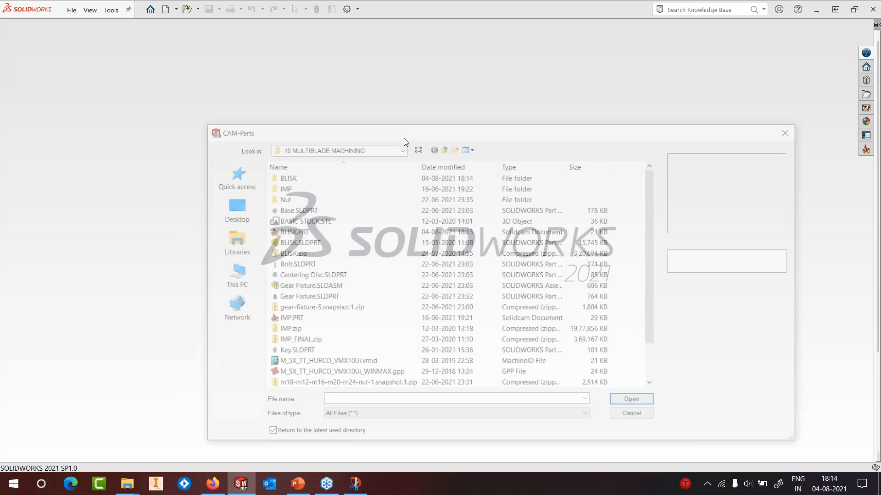
{"action": "left_click", "coordinate": [443, 147]}
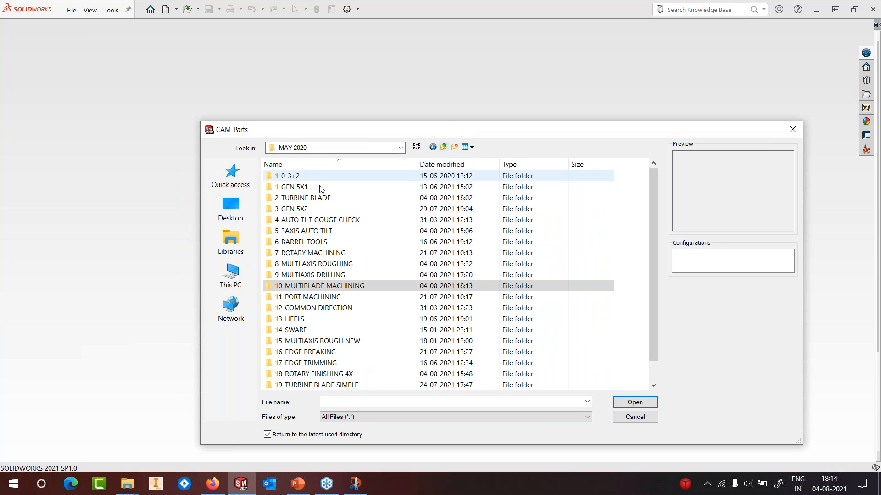
{"action": "double_click", "coordinate": [294, 264]}
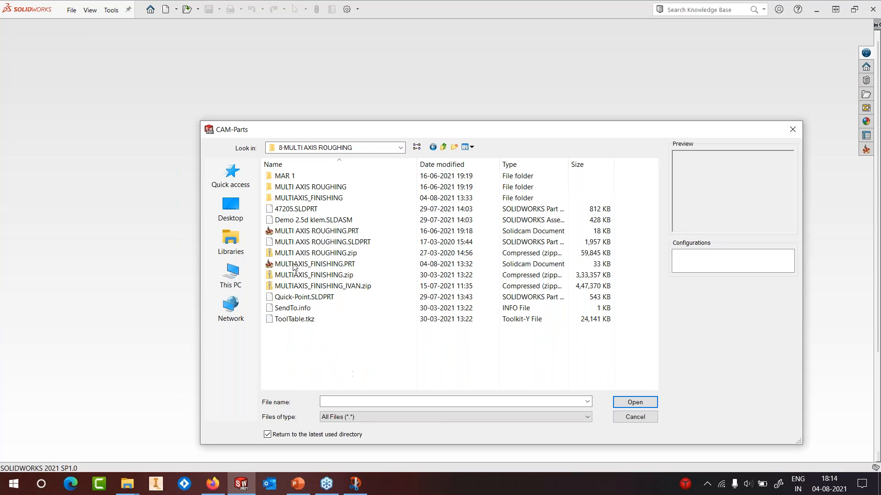
{"action": "double_click", "coordinate": [294, 265]}
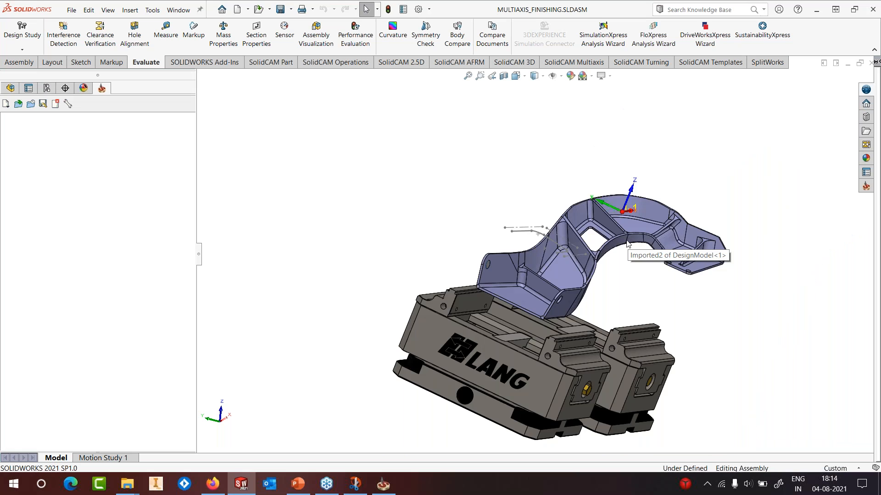
{"action": "middle_click_drag", "start_coordinate": [627, 239], "coordinate": [602, 278]}
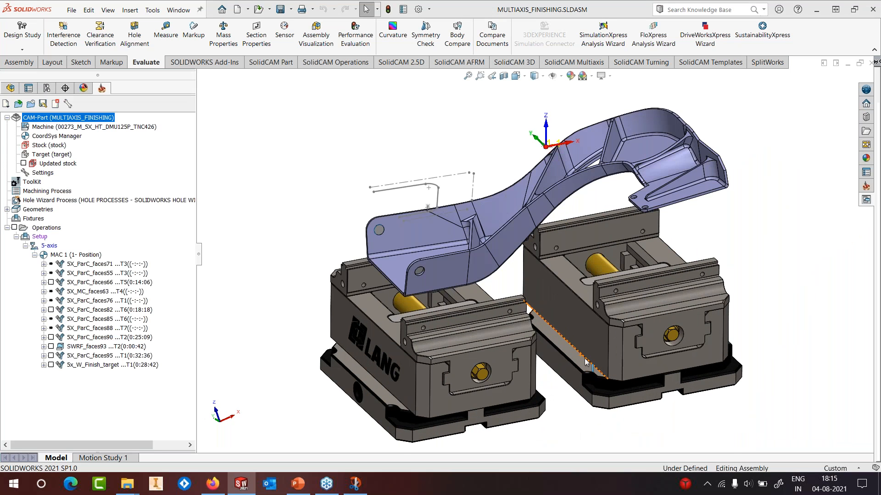
{"action": "middle_click_drag", "start_coordinate": [573, 340], "coordinate": [586, 340]}
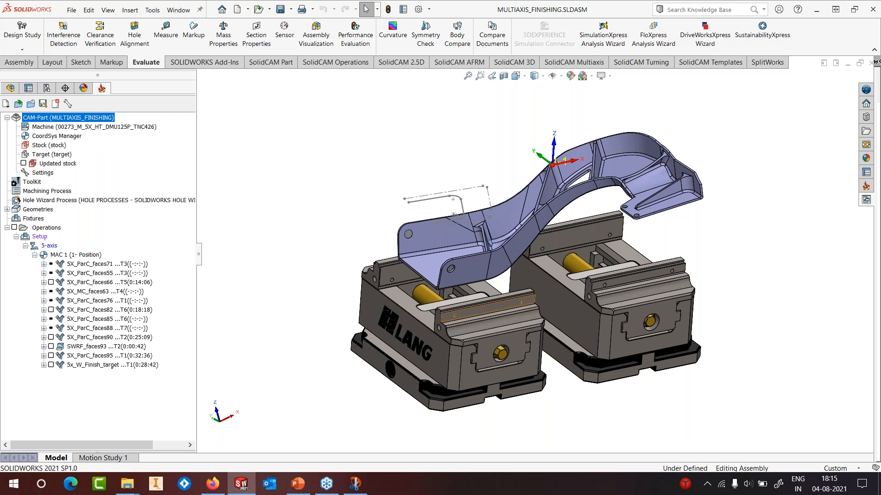
Preview the toolpaths of operations 5X_ParC_faces90 and 5X_ParC_faces88 on the part
{"action": "scroll", "coordinate": [480, 266], "scroll_direction": "down", "scroll_amount": 3}
{"action": "middle_click_drag", "start_coordinate": [472, 228], "coordinate": [427, 258]}
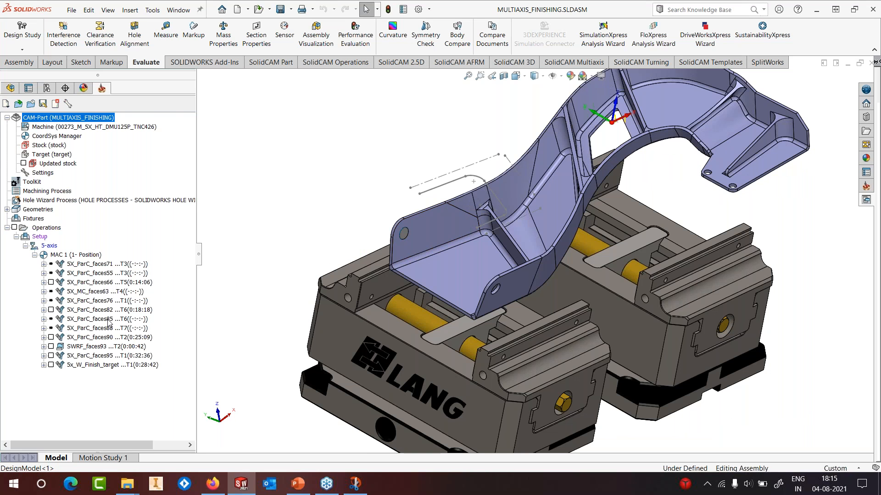
{"action": "left_click", "coordinate": [54, 339]}
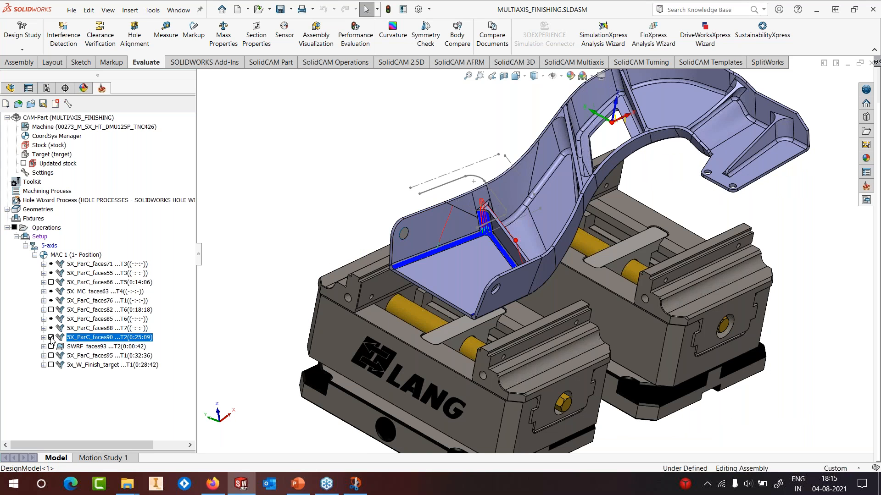
{"action": "right_click", "coordinate": [84, 329]}
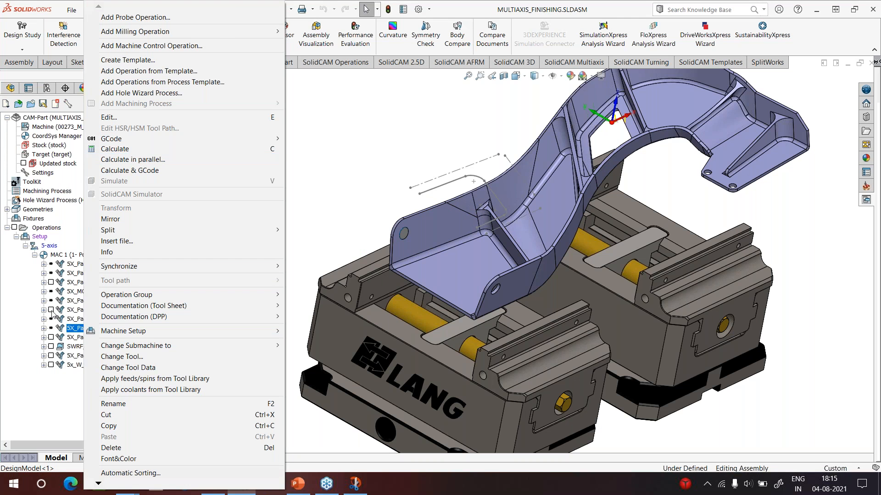
{"action": "key", "text": "Escape"}
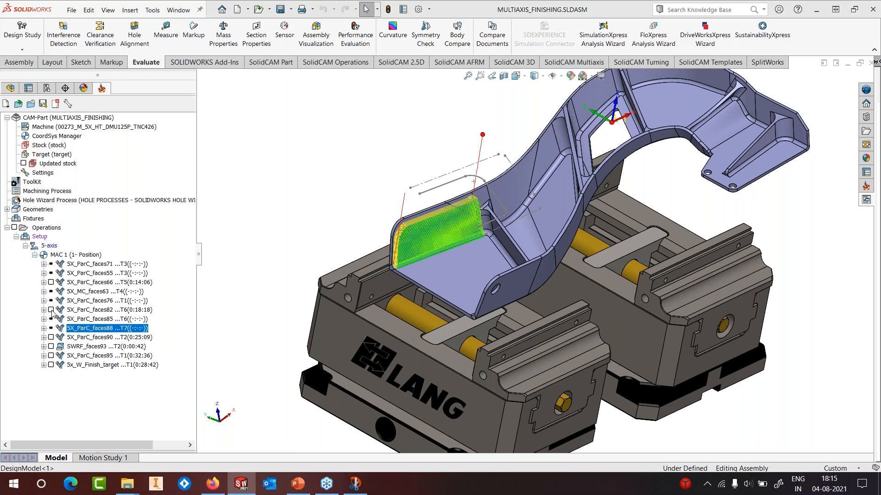
Open operation 5X_ParC_faces82 for editing and show its drive surface geometry on the model
{"action": "right_click", "coordinate": [53, 313]}
{"action": "key", "text": "e"}
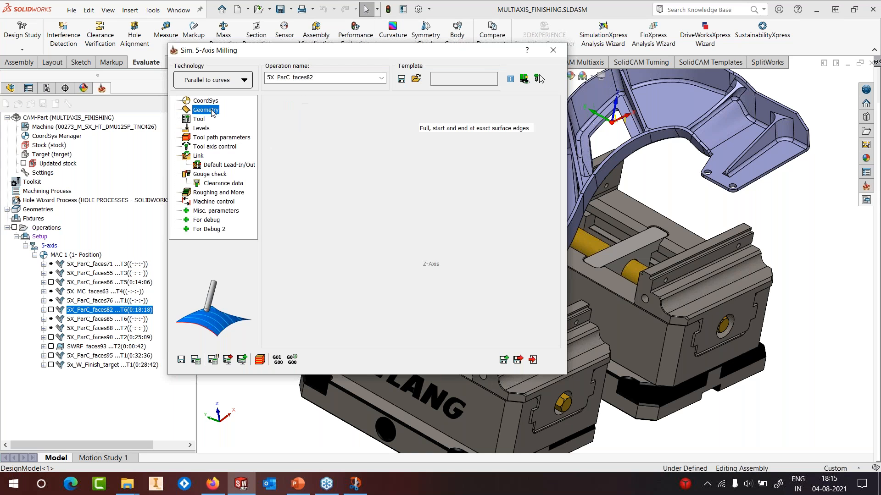
{"action": "left_click_drag", "start_coordinate": [315, 54], "coordinate": [209, 46]}
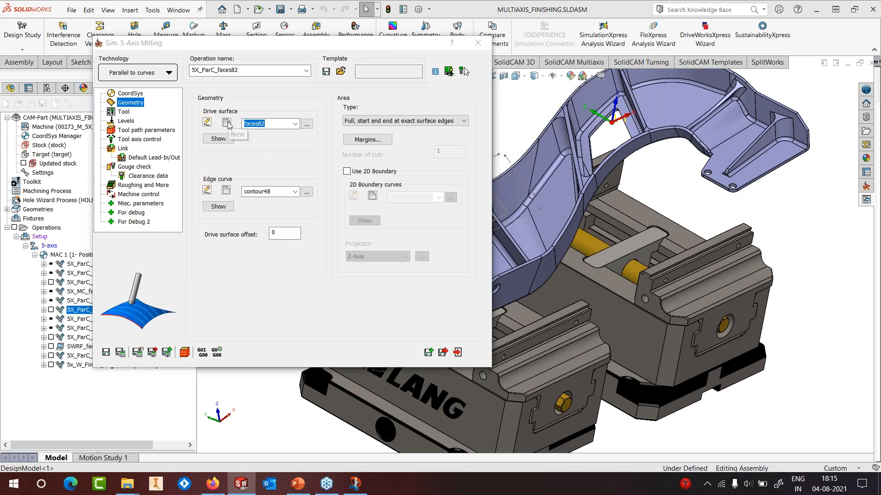
{"action": "left_click", "coordinate": [226, 123]}
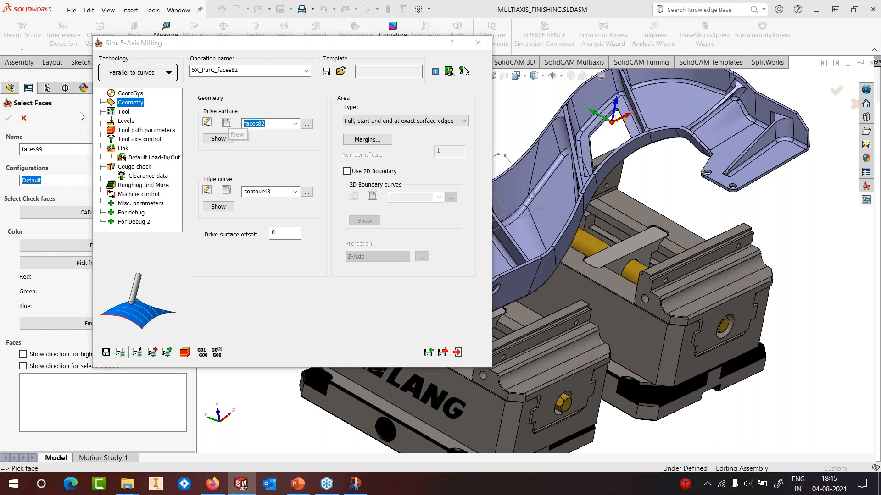
{"action": "left_click", "coordinate": [24, 119]}
{"action": "left_click", "coordinate": [220, 139]}
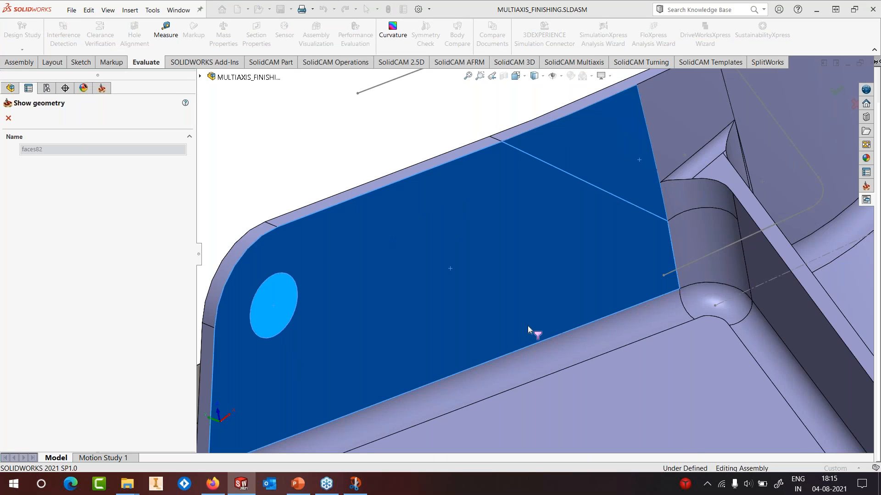
{"action": "scroll", "coordinate": [527, 326], "scroll_direction": "up", "scroll_amount": 2}
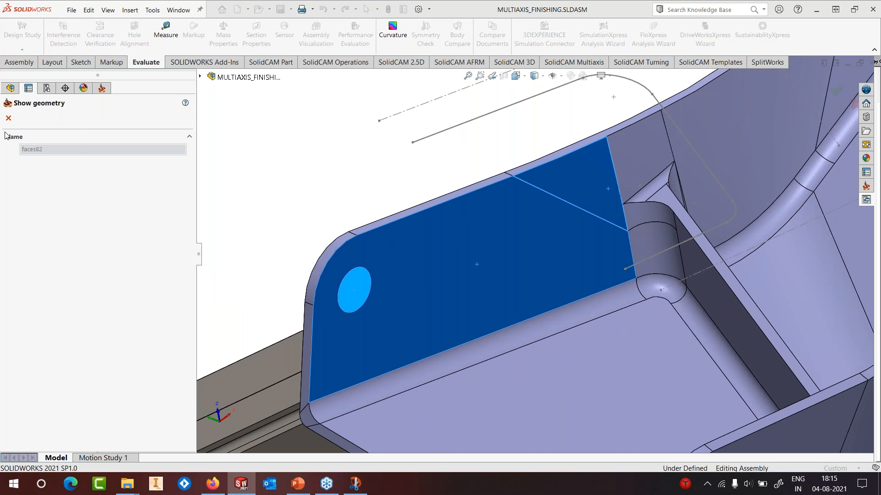
{"action": "left_click", "coordinate": [6, 118]}
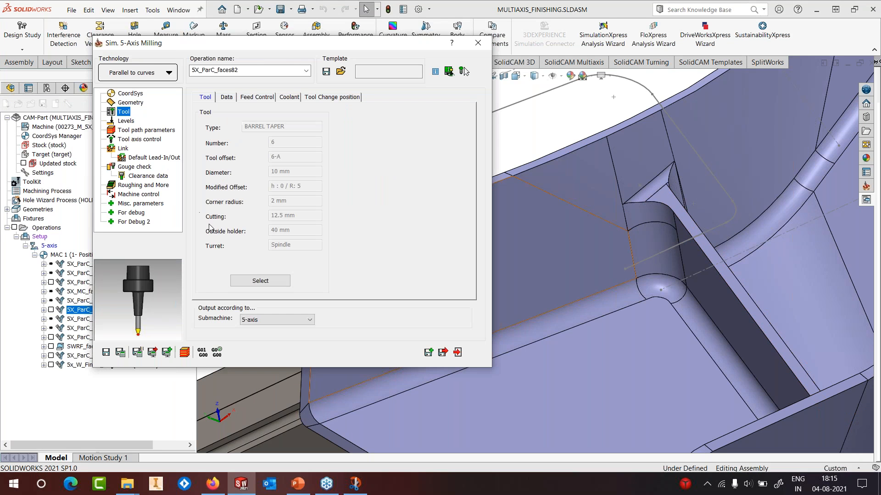
Review the barrel taper tool's parameters in the toolkit and the operation's tool axis control settings
{"action": "left_click", "coordinate": [272, 282]}
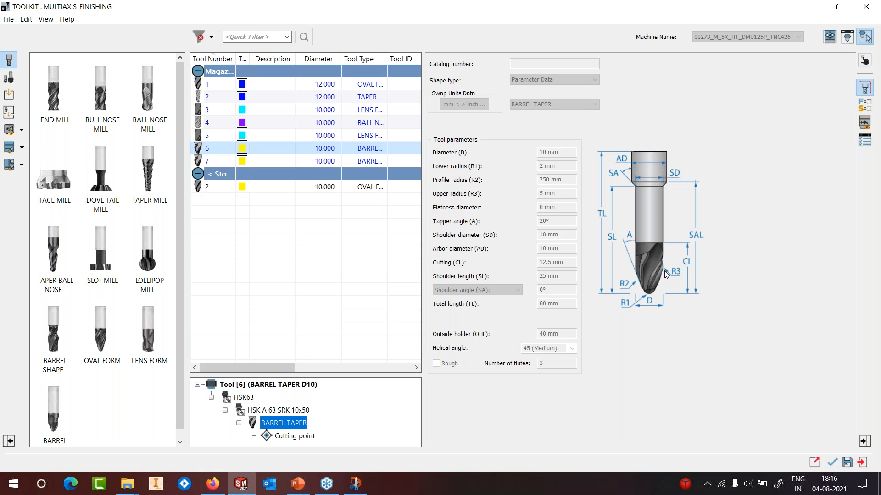
{"action": "left_click", "coordinate": [866, 7]}
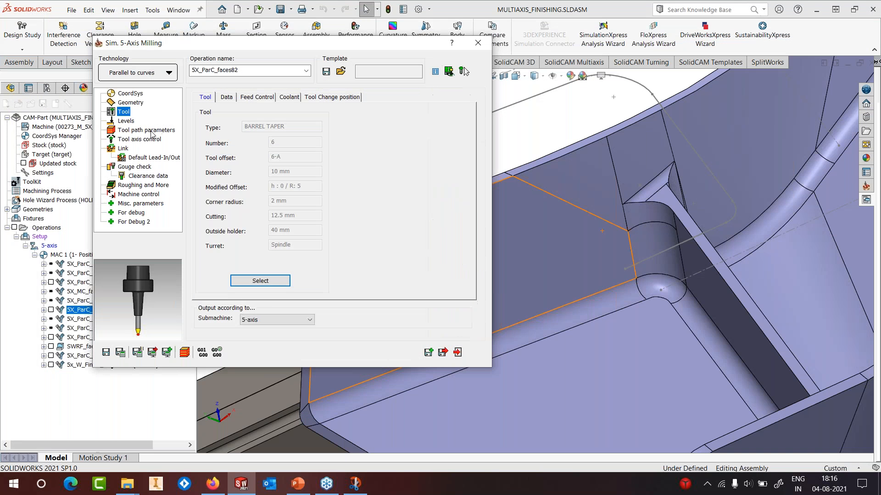
{"action": "left_click", "coordinate": [146, 139]}
{"action": "double_click", "coordinate": [314, 285]}
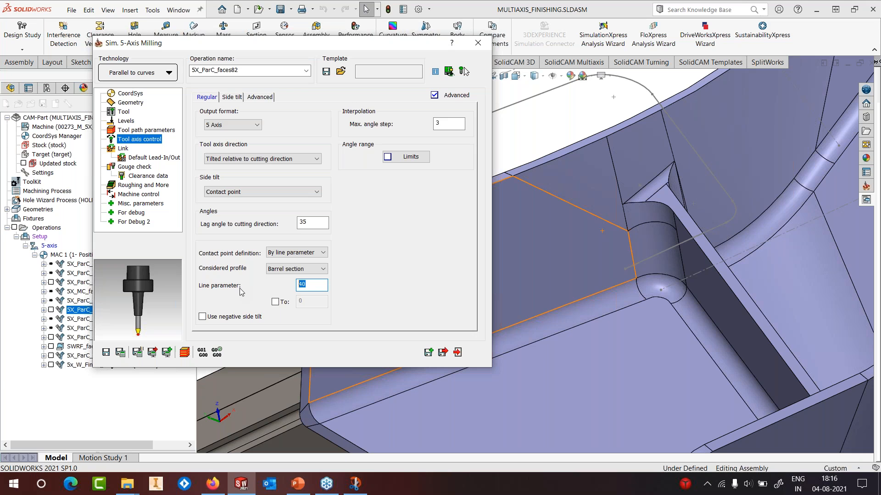
Review the operation's gouge check settings and show the check surfaces on the model
{"action": "left_click", "coordinate": [148, 167]}
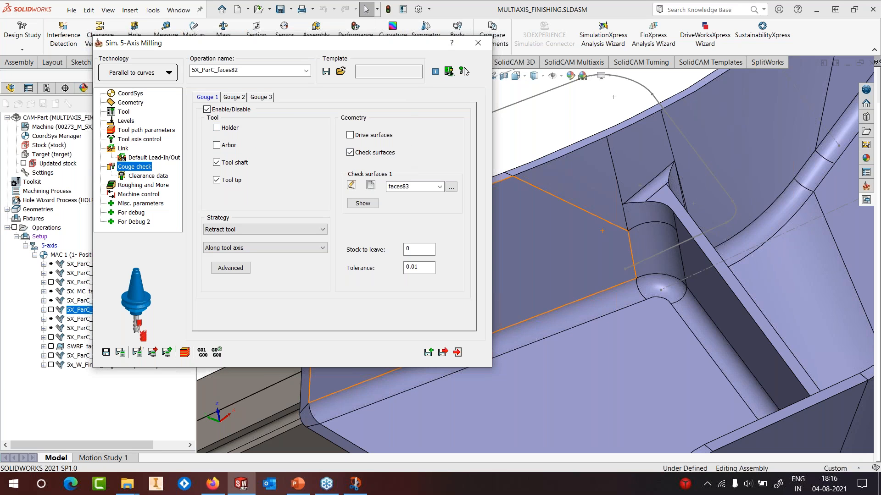
{"action": "left_click", "coordinate": [363, 203]}
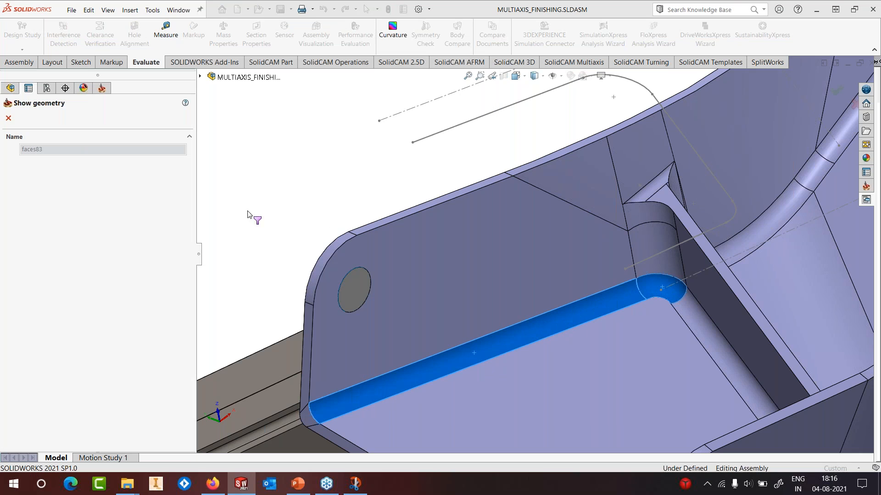
{"action": "left_click", "coordinate": [9, 118]}
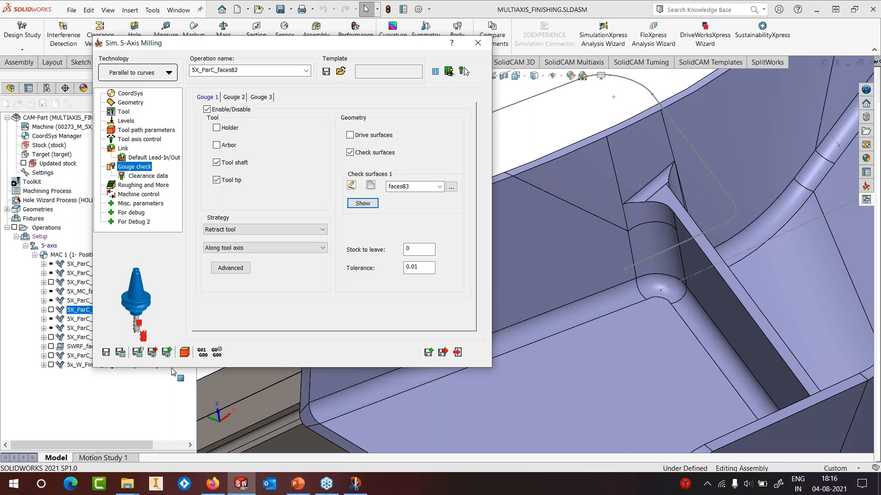
Set the large links between slices to Clearance area with Don't use Lead-In/Out
{"action": "left_click", "coordinate": [123, 148]}
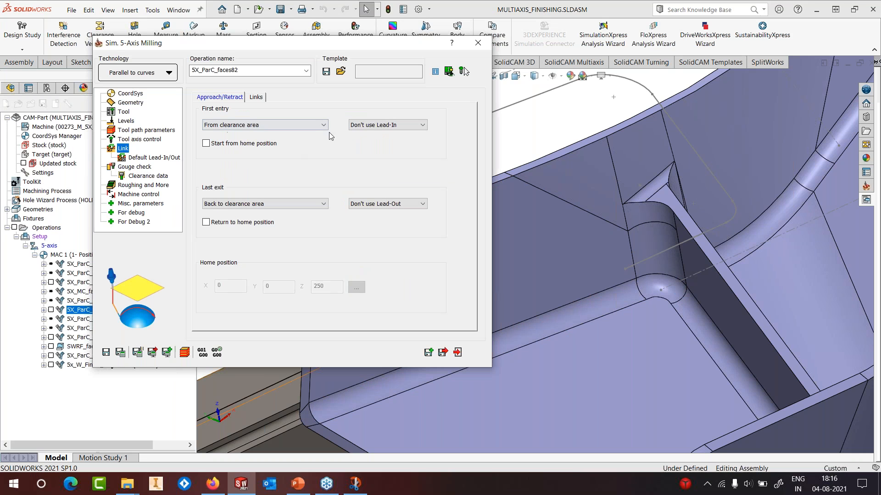
{"action": "left_click", "coordinate": [258, 97]}
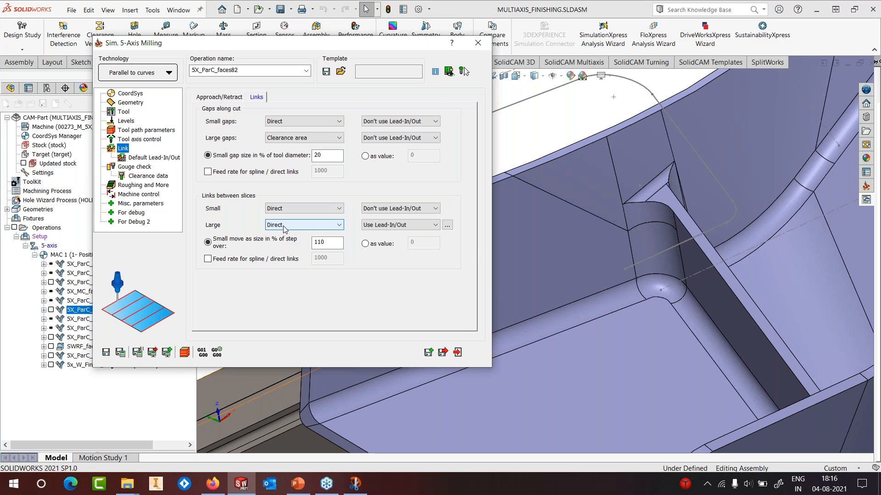
{"action": "left_click", "coordinate": [283, 225]}
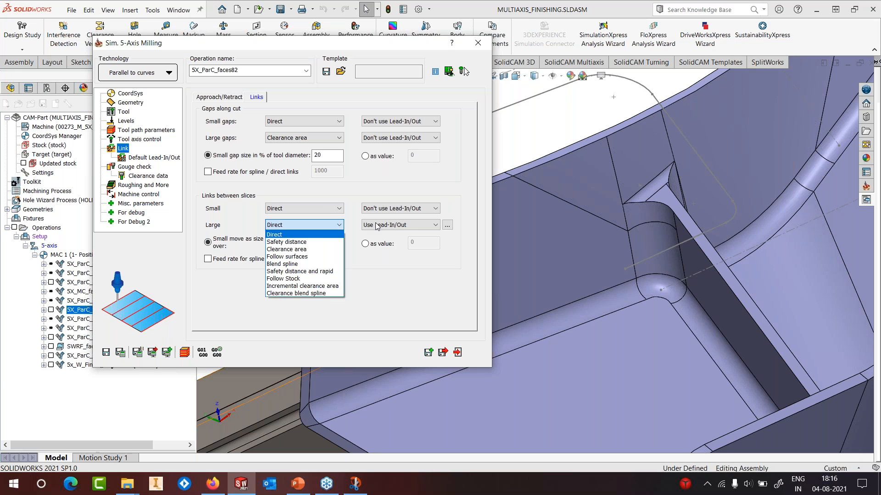
{"action": "left_click", "coordinate": [378, 224]}
{"action": "left_click", "coordinate": [379, 225]}
{"action": "left_click", "coordinate": [391, 256]}
{"action": "left_click", "coordinate": [301, 225]}
{"action": "left_click", "coordinate": [295, 249]}
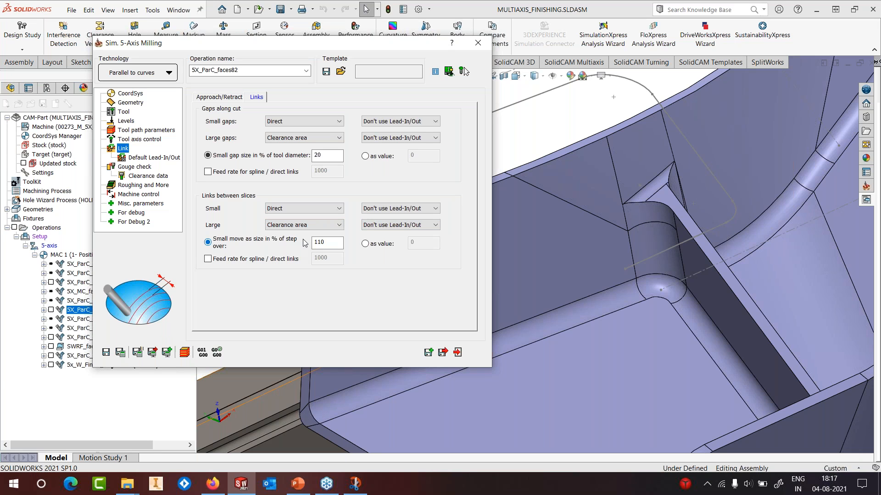
Save and calculate operation 5X_ParC_faces82, close its settings and inspect the clearance-area links of the toolpath
{"action": "left_click", "coordinate": [119, 353]}
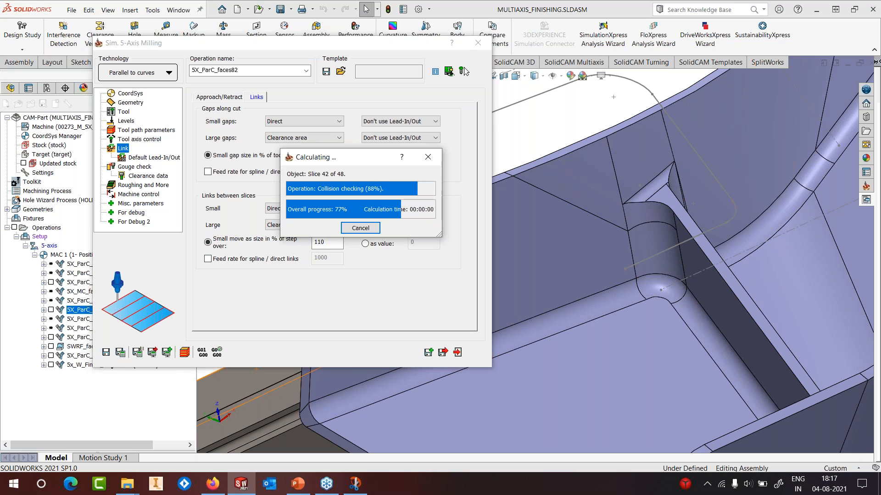
{"action": "left_click", "coordinate": [477, 46]}
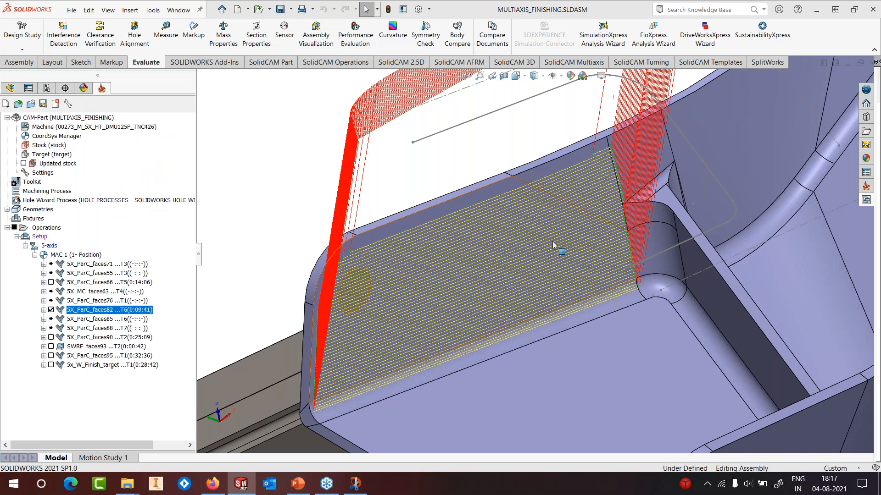
{"action": "scroll", "coordinate": [552, 246], "scroll_direction": "up", "scroll_amount": 4}
{"action": "middle_click_drag", "start_coordinate": [553, 246], "coordinate": [564, 267]}
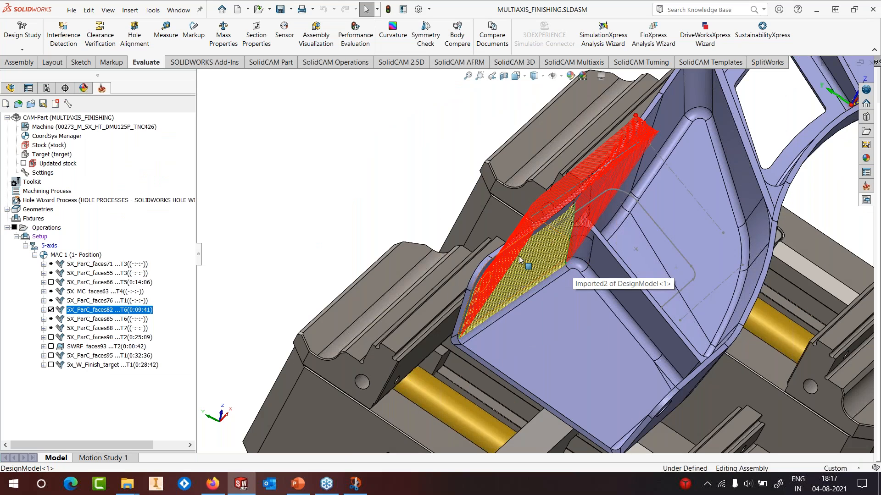
{"action": "scroll", "coordinate": [519, 258], "scroll_direction": "down", "scroll_amount": 4}
{"action": "middle_click_drag", "start_coordinate": [521, 257], "coordinate": [483, 243]}
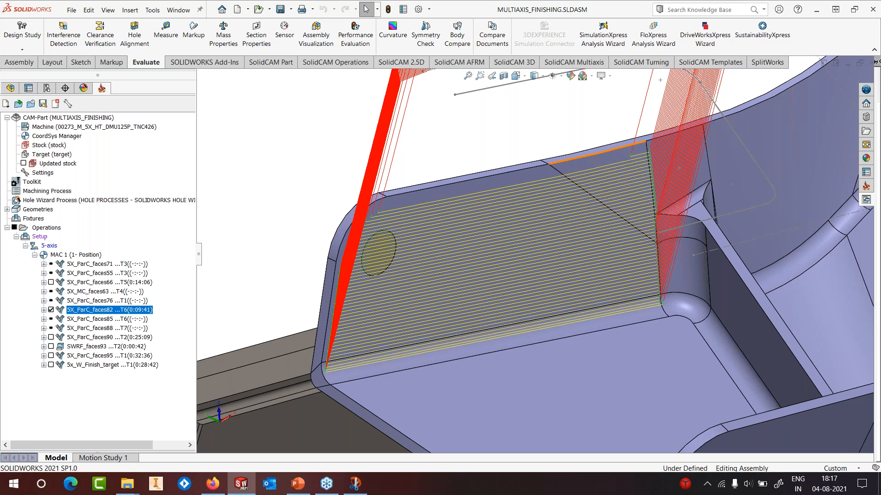
Reopen operation 5X_ParC_faces82, set the large links between slices to Direct, and save and recalculate it
{"action": "right_click", "coordinate": [119, 309]}
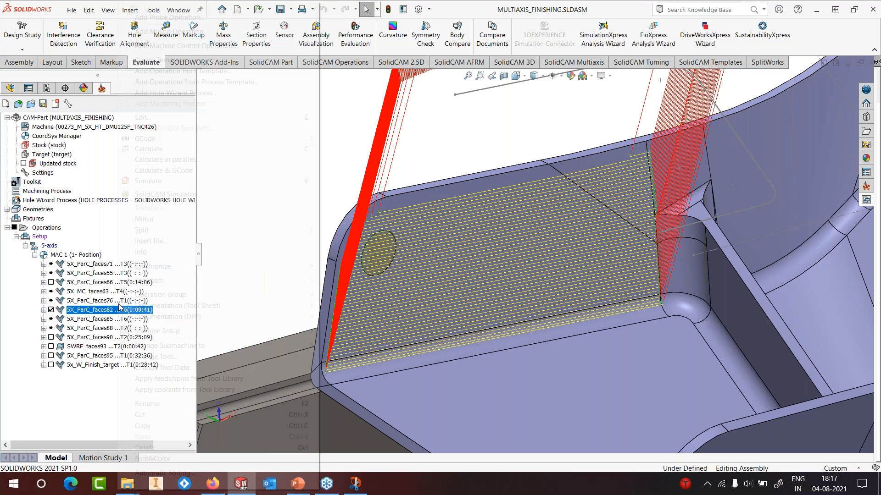
{"action": "left_click", "coordinate": [140, 117]}
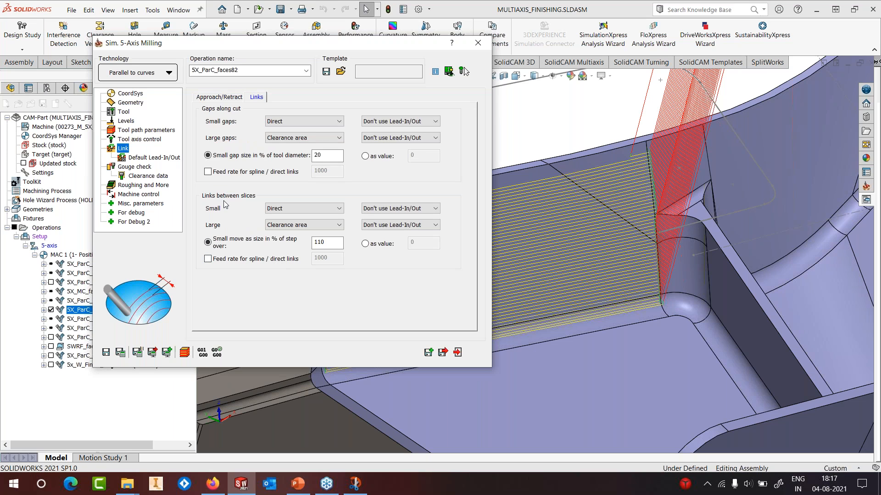
{"action": "left_click", "coordinate": [293, 225]}
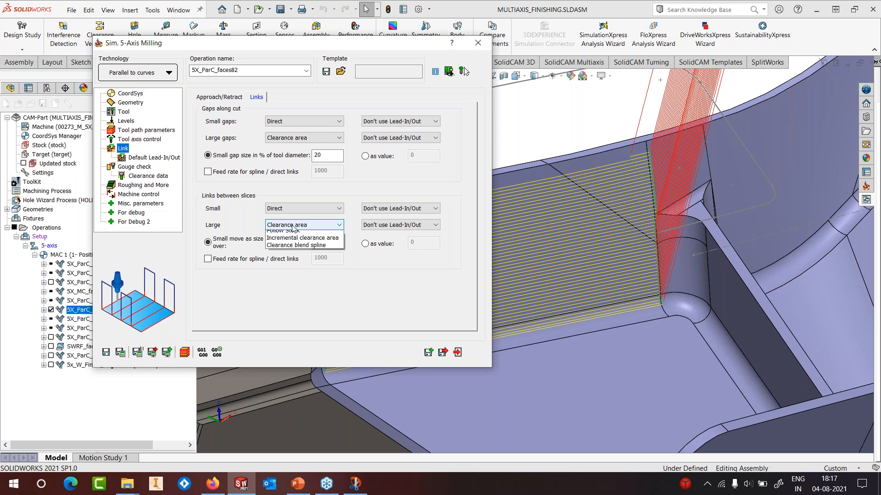
{"action": "left_click", "coordinate": [290, 235]}
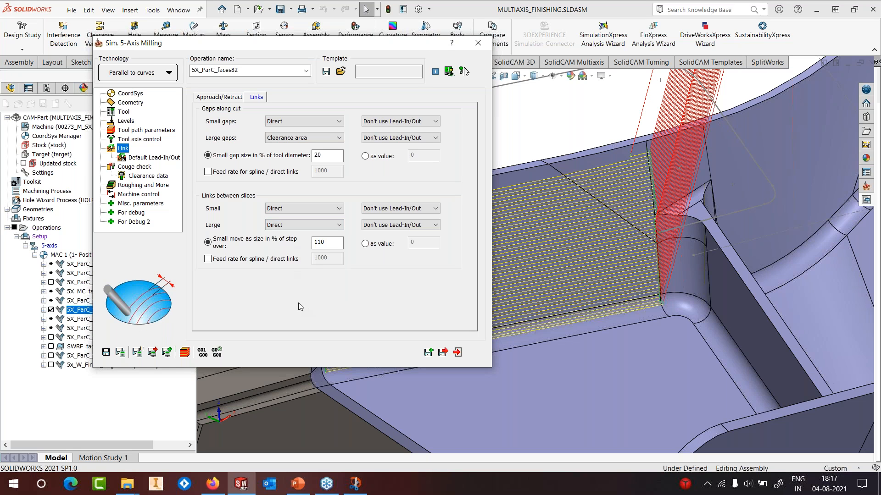
{"action": "left_click", "coordinate": [120, 353]}
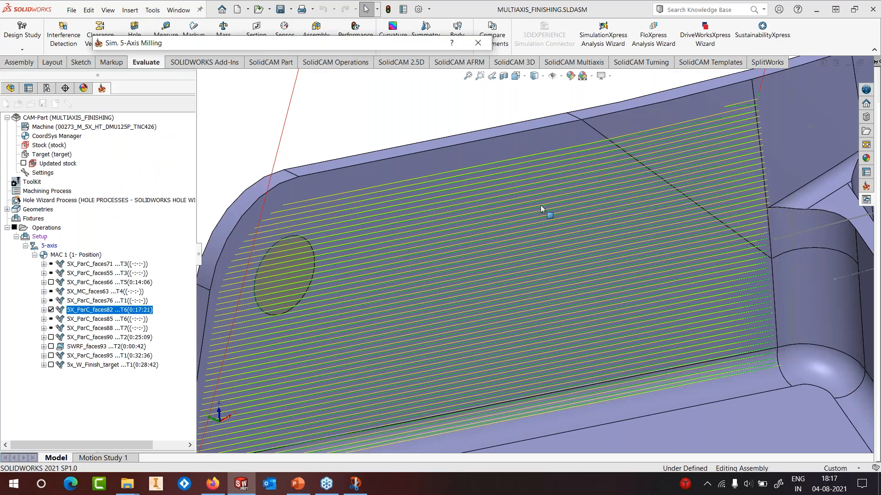
Examine how the passes of the recalculated toolpath connect at the side wall's edges from several angles
{"action": "middle_click_drag", "start_coordinate": [540, 205], "coordinate": [572, 246]}
{"action": "scroll", "coordinate": [572, 246], "scroll_direction": "down", "scroll_amount": 3}
{"action": "middle_click_drag", "start_coordinate": [562, 192], "coordinate": [574, 155]}
{"action": "scroll", "coordinate": [596, 195], "scroll_direction": "up", "scroll_amount": 2}
{"action": "middle_click_drag", "start_coordinate": [595, 195], "coordinate": [593, 189]}
{"action": "scroll", "coordinate": [594, 189], "scroll_direction": "down", "scroll_amount": 2}
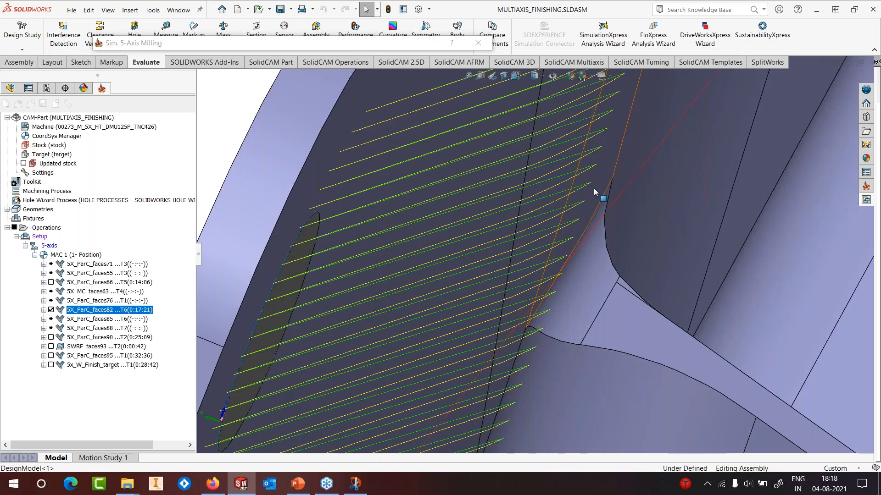
{"action": "scroll", "coordinate": [594, 188], "scroll_direction": "up", "scroll_amount": 2}
{"action": "scroll", "coordinate": [502, 256], "scroll_direction": "up", "scroll_amount": 1}
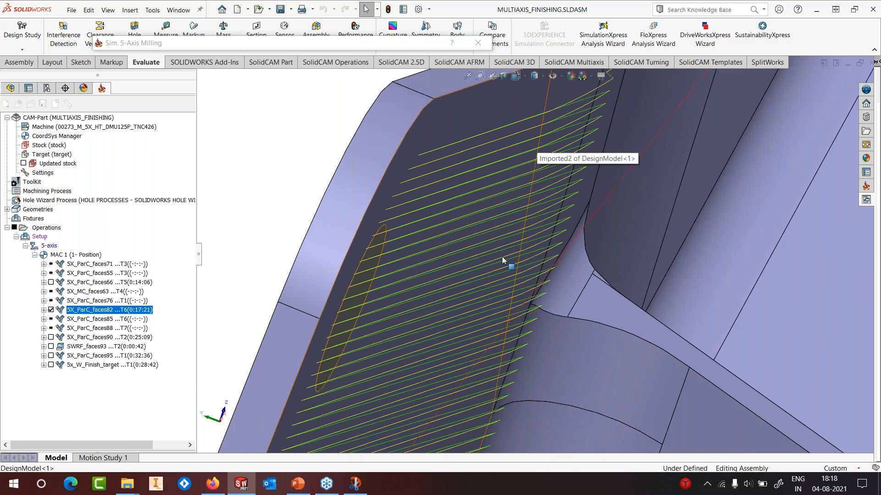
{"action": "scroll", "coordinate": [502, 260], "scroll_direction": "up", "scroll_amount": 3}
{"action": "middle_click_drag", "start_coordinate": [503, 261], "coordinate": [488, 282]}
{"action": "scroll", "coordinate": [490, 267], "scroll_direction": "up", "scroll_amount": 3}
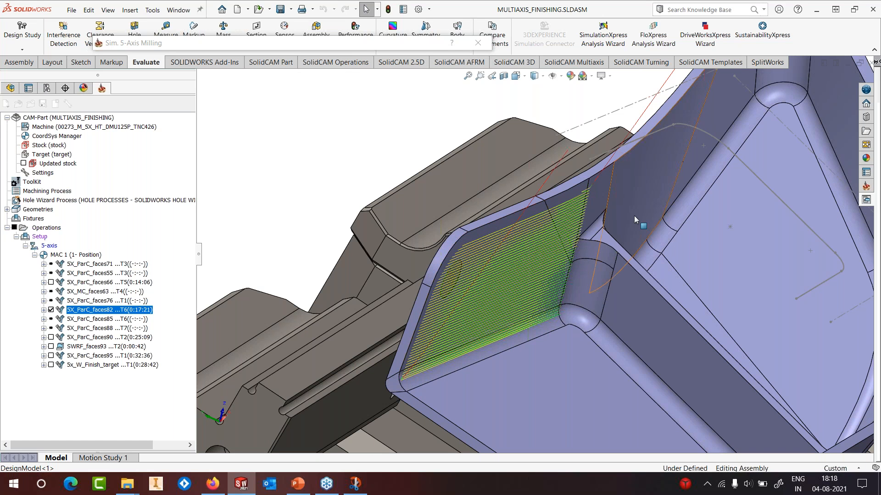
Use Lead-In/Out on the large direct links between slices as an orthogonal line with length 10 and height 1, and recalculate 5X_ParC_faces82
{"action": "double_click", "coordinate": [357, 48]}
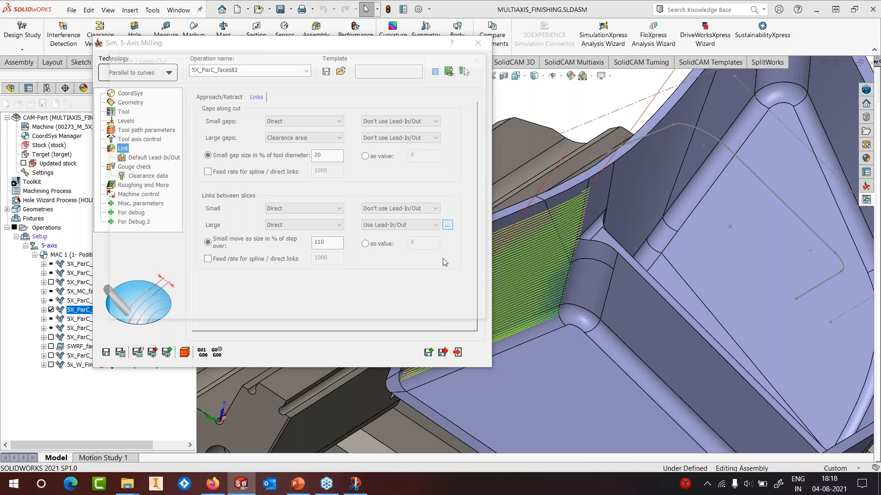
{"action": "left_click", "coordinate": [447, 226]}
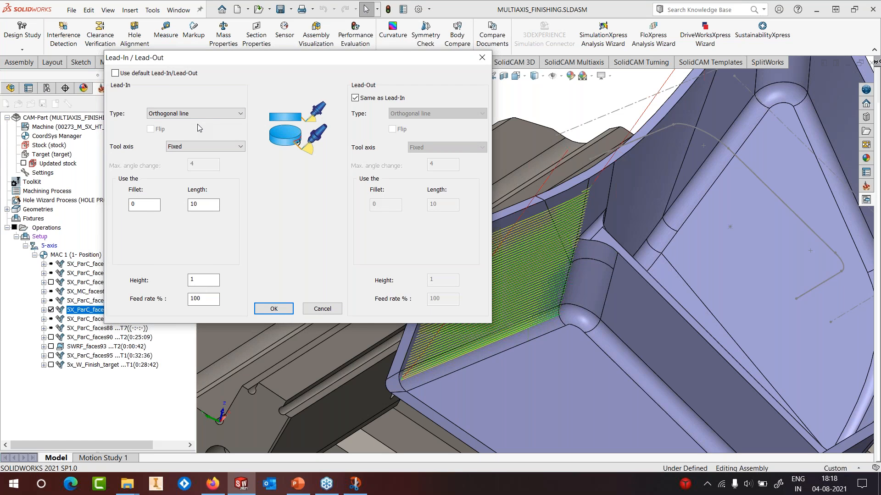
{"action": "double_click", "coordinate": [202, 204]}
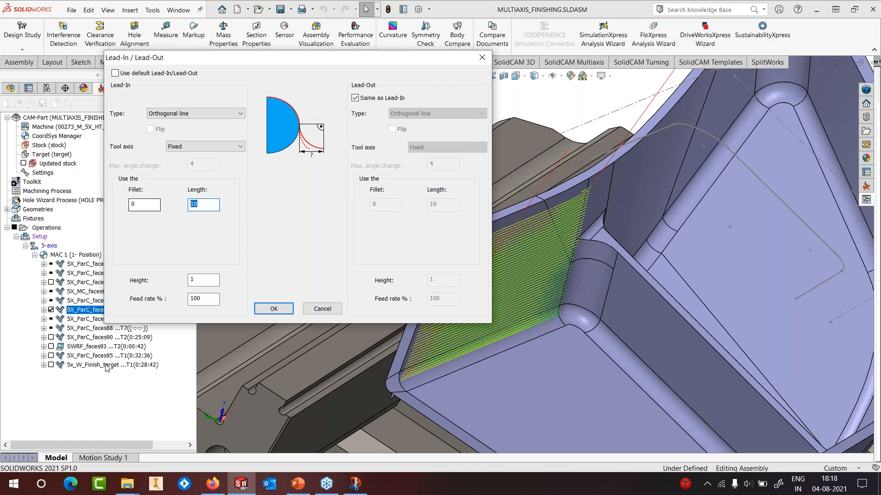
{"action": "double_click", "coordinate": [202, 279]}
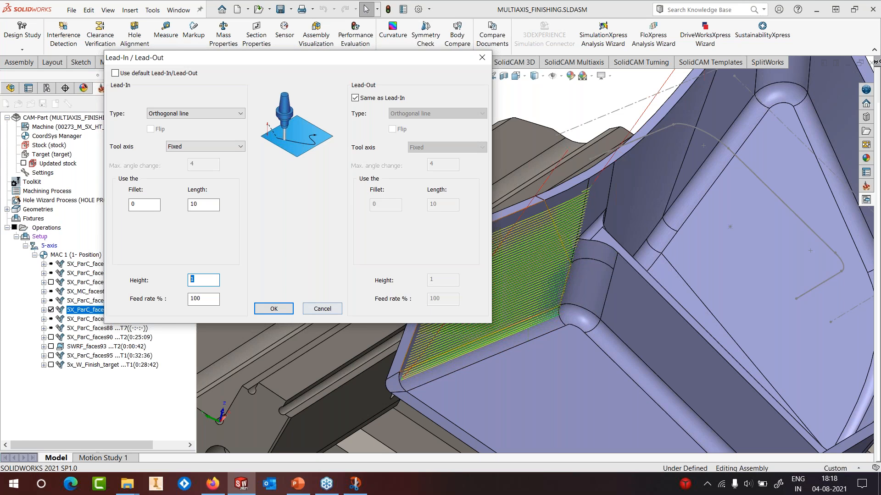
{"action": "left_click", "coordinate": [272, 310]}
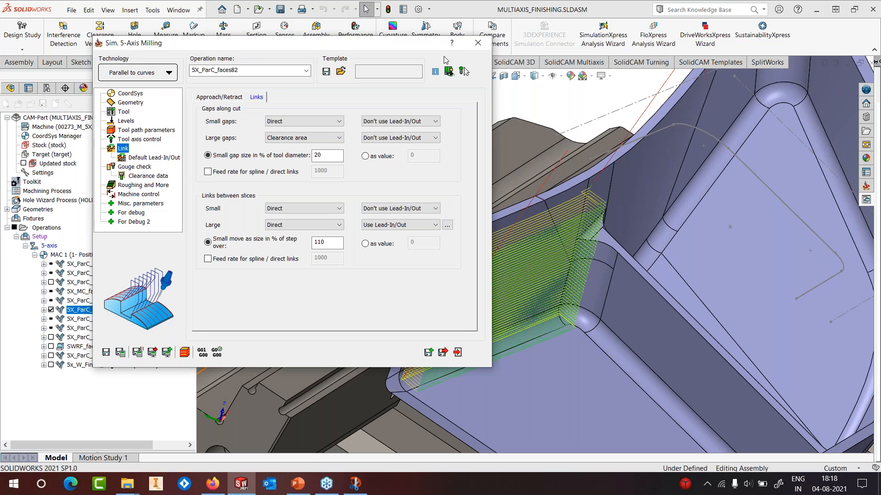
{"action": "left_click", "coordinate": [478, 45]}
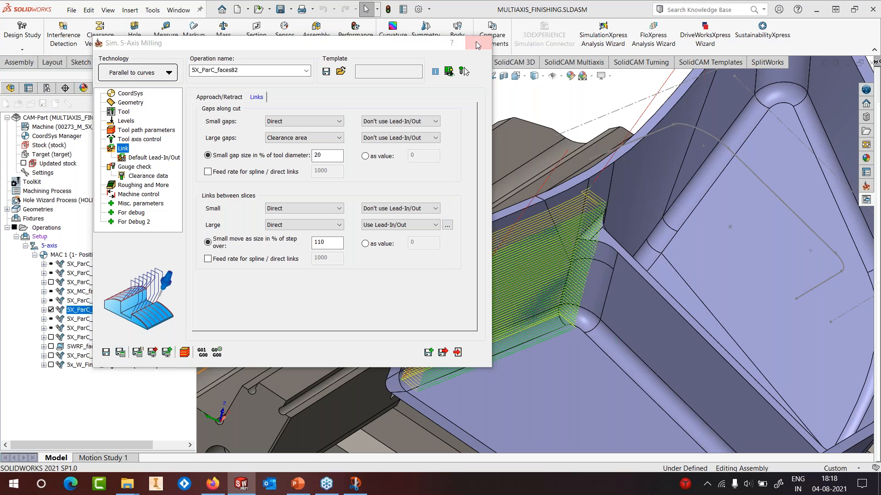
Examine how the lead-in/out extensions link the passes beyond the side wall's edges from several angles
{"action": "scroll", "coordinate": [588, 215], "scroll_direction": "down", "scroll_amount": 5}
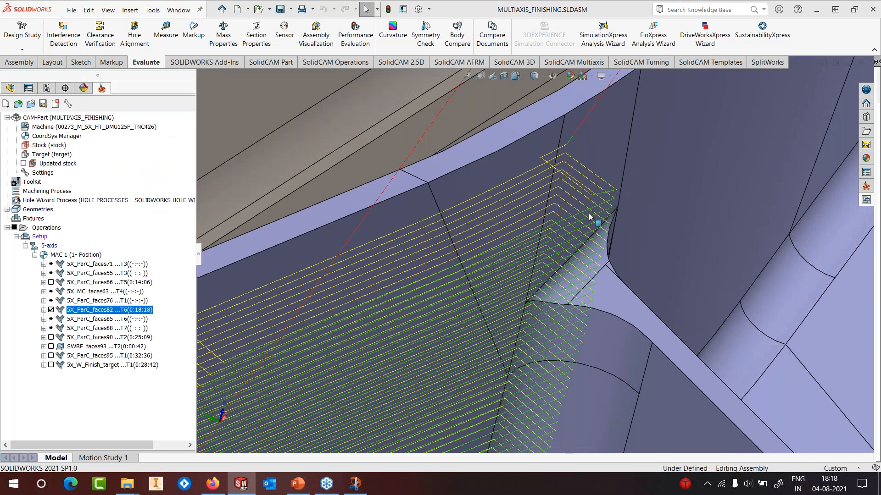
{"action": "scroll", "coordinate": [589, 215], "scroll_direction": "up", "scroll_amount": 3}
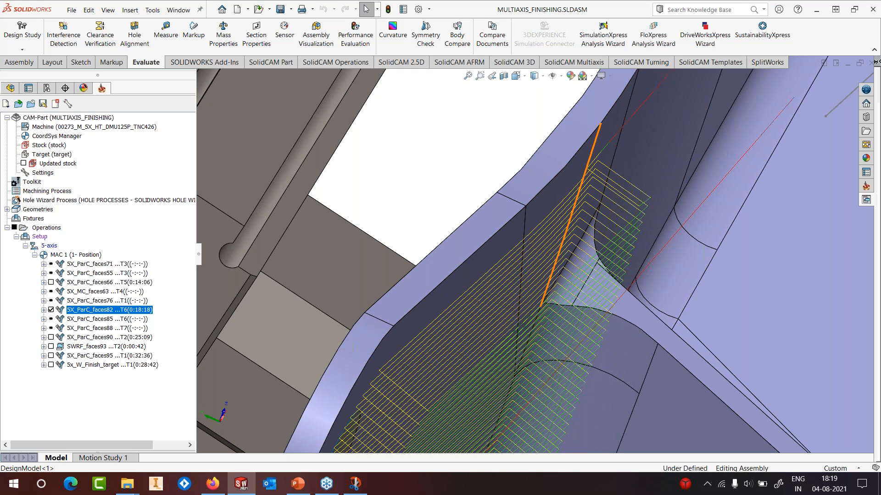
{"action": "scroll", "coordinate": [475, 357], "scroll_direction": "up", "scroll_amount": 2}
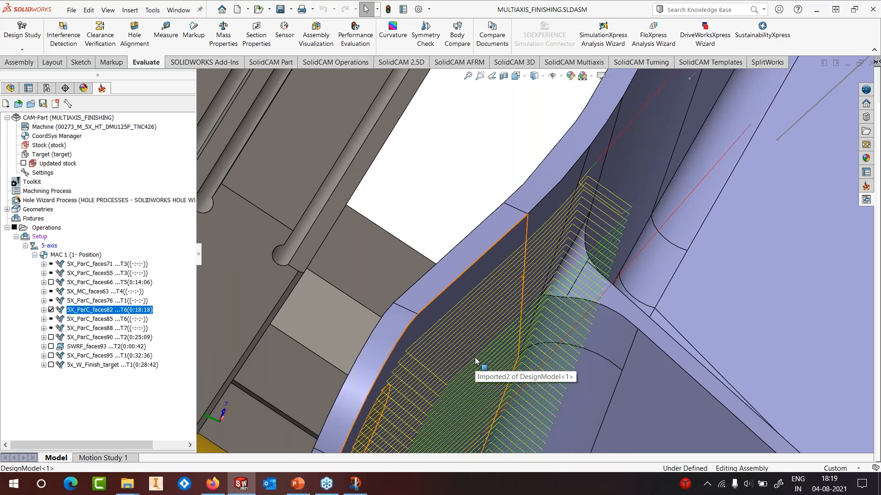
{"action": "middle_click_drag", "start_coordinate": [475, 361], "coordinate": [465, 403]}
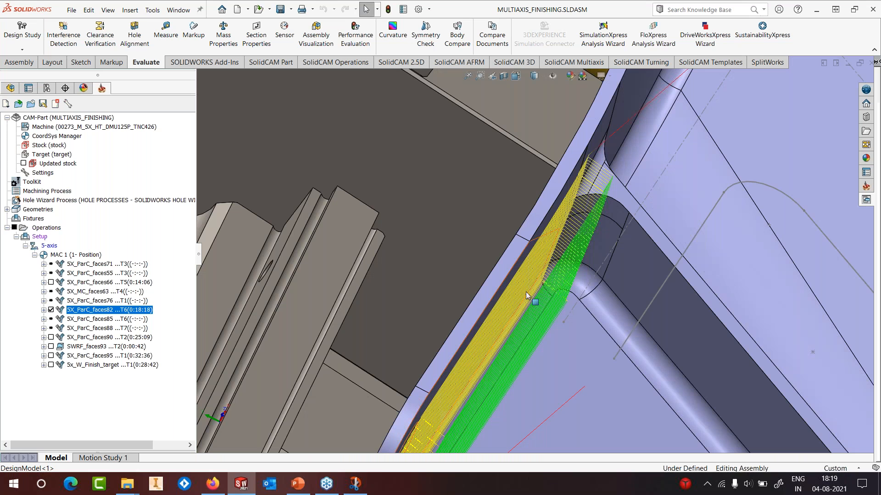
{"action": "scroll", "coordinate": [523, 281], "scroll_direction": "up", "scroll_amount": 3}
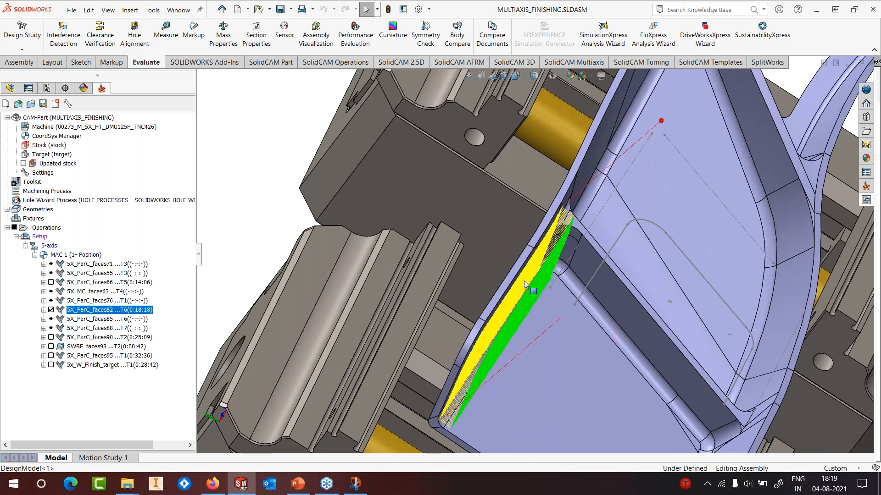
{"action": "middle_click_drag", "start_coordinate": [524, 280], "coordinate": [534, 218]}
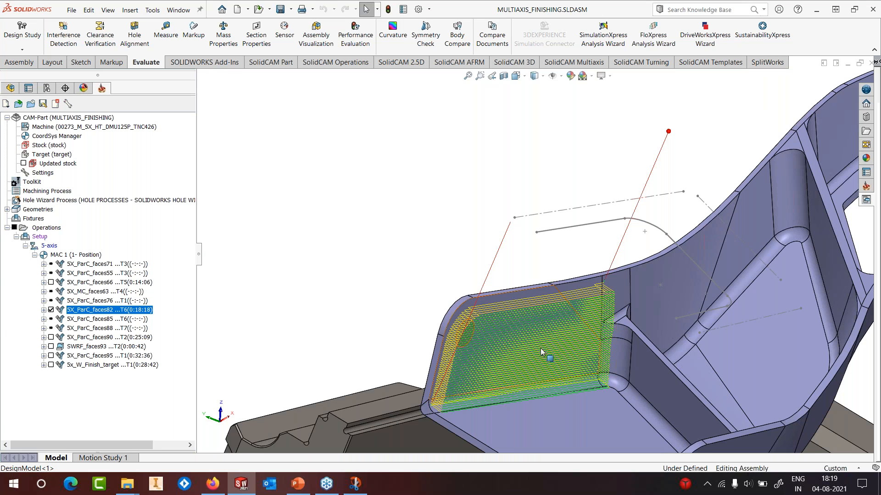
{"action": "scroll", "coordinate": [542, 352], "scroll_direction": "up", "scroll_amount": 1}
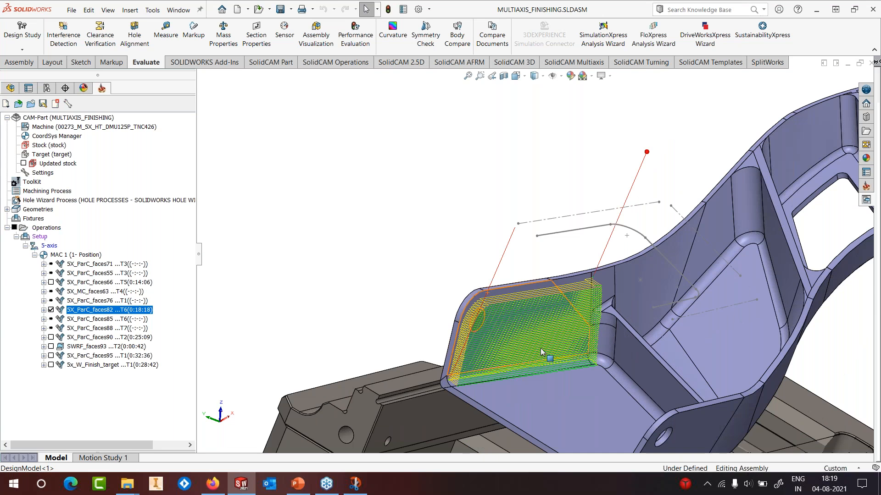
{"action": "middle_click_drag", "start_coordinate": [541, 353], "coordinate": [556, 344]}
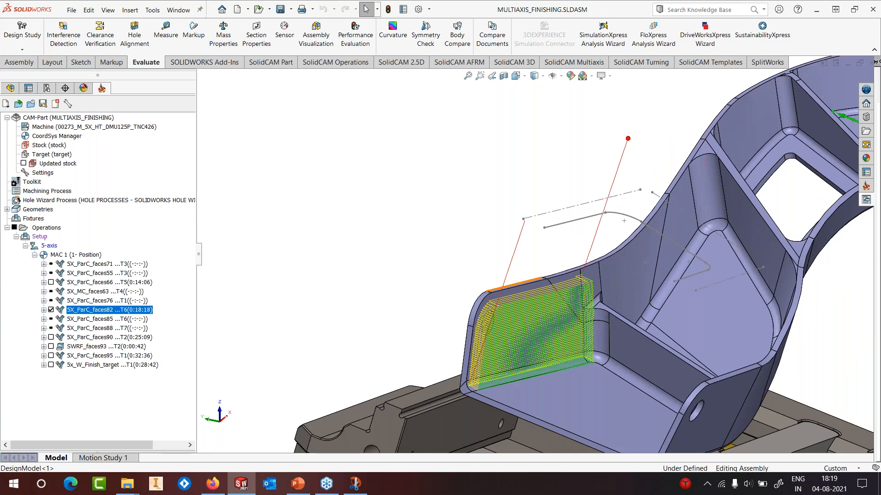
Simulate operation 5X_ParC_faces82 in Machine Simulation
{"action": "right_click", "coordinate": [79, 311]}
{"action": "left_click", "coordinate": [110, 181]}
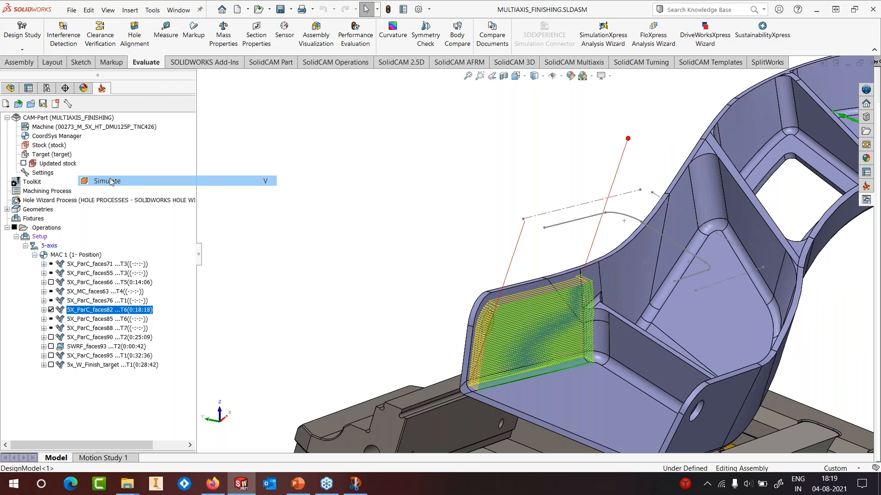
{"action": "left_click", "coordinate": [157, 90]}
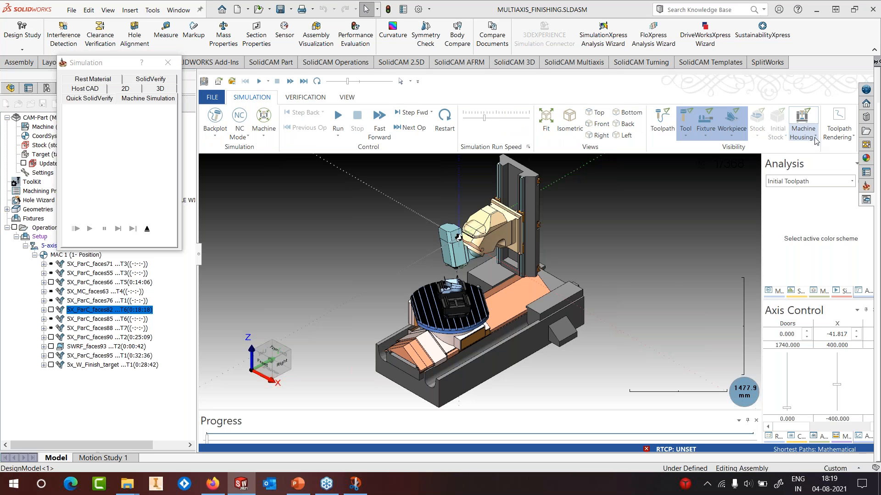
Show the machine housing to view the DMU 125 P duoBLOCK enclosure around the part, and hide it again
{"action": "left_click", "coordinate": [815, 138]}
{"action": "middle_click_drag", "start_coordinate": [522, 275], "coordinate": [500, 260]}
{"action": "scroll", "coordinate": [489, 305], "scroll_direction": "up", "scroll_amount": 5}
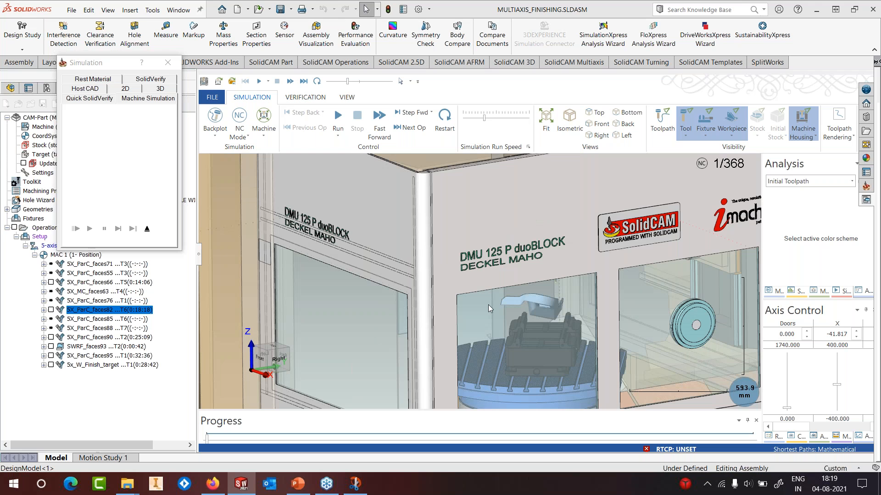
{"action": "scroll", "coordinate": [488, 307], "scroll_direction": "down", "scroll_amount": 3}
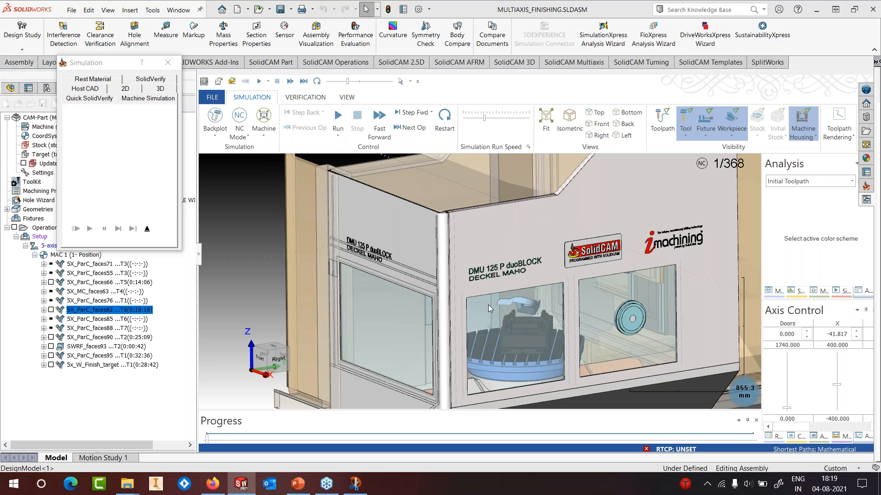
{"action": "scroll", "coordinate": [489, 308], "scroll_direction": "down", "scroll_amount": 2}
{"action": "left_click", "coordinate": [815, 138]}
{"action": "left_click", "coordinate": [812, 183]}
{"action": "scroll", "coordinate": [516, 321], "scroll_direction": "up", "scroll_amount": 8}
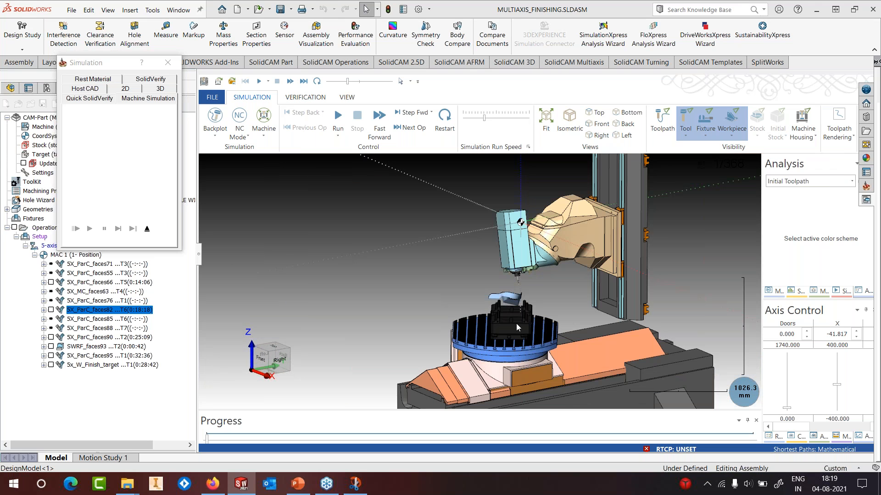
Run the machine simulation in NC mode close up on the part at a reduced run speed, and pause it
{"action": "left_click_drag", "start_coordinate": [512, 281], "coordinate": [489, 204]}
{"action": "scroll", "coordinate": [489, 204], "scroll_direction": "up", "scroll_amount": 10}
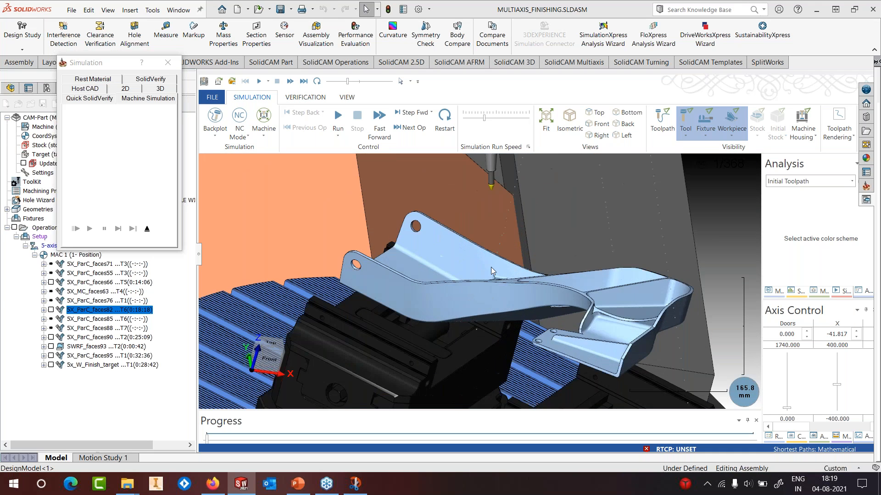
{"action": "left_click_drag", "start_coordinate": [486, 265], "coordinate": [488, 271]}
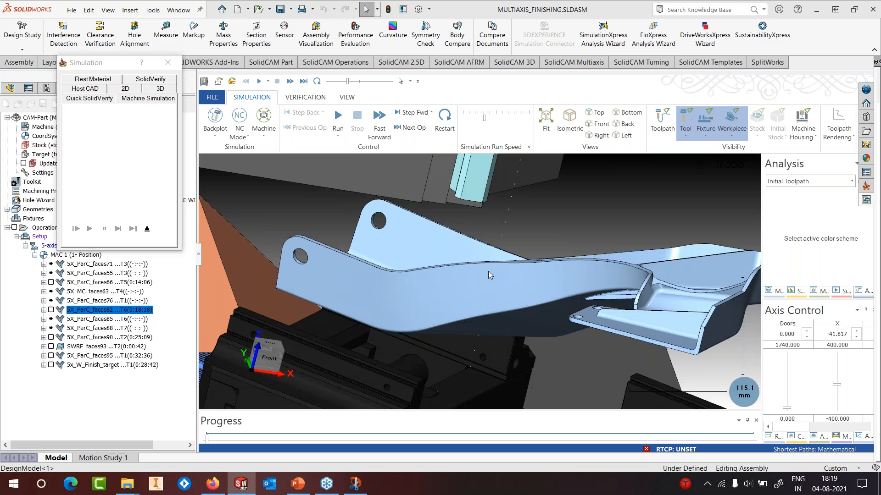
{"action": "scroll", "coordinate": [487, 271], "scroll_direction": "down", "scroll_amount": 3}
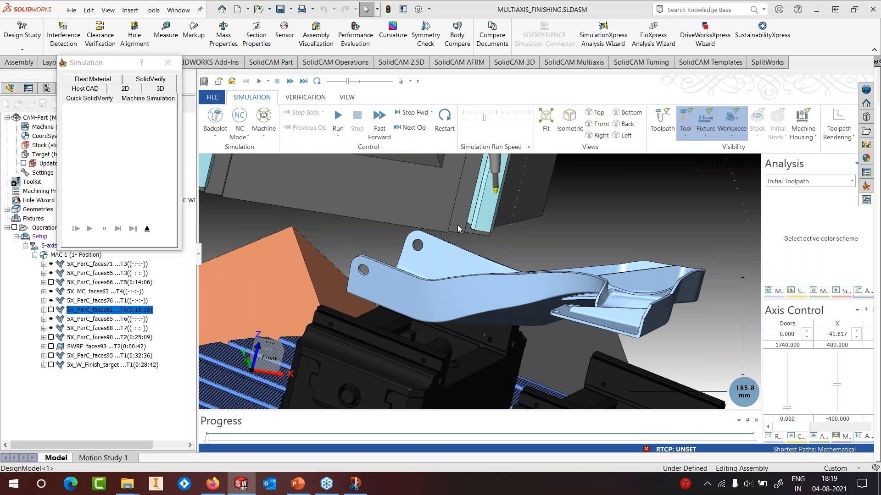
{"action": "left_click_drag", "start_coordinate": [458, 225], "coordinate": [482, 280]}
{"action": "left_click", "coordinate": [337, 117]}
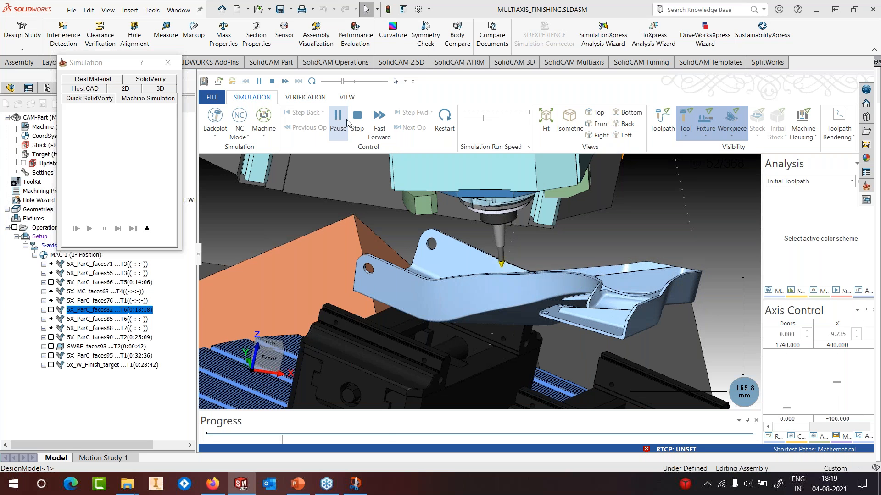
{"action": "left_click_drag", "start_coordinate": [484, 118], "coordinate": [472, 119]}
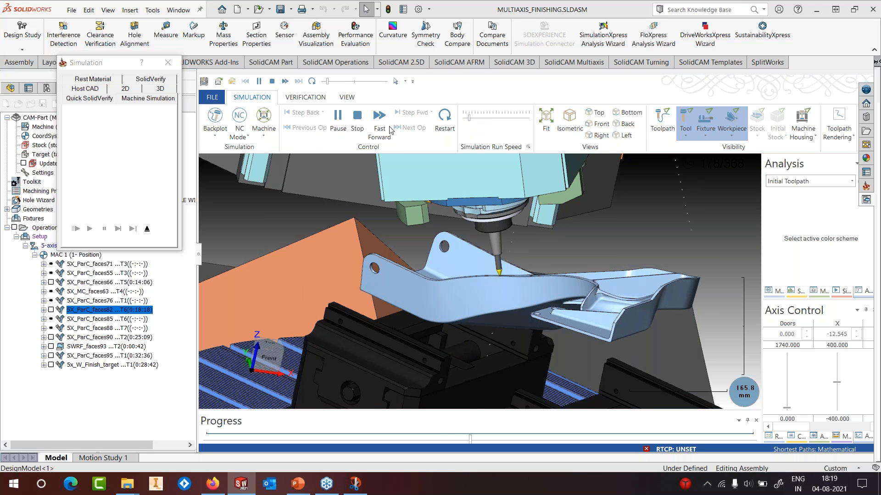
{"action": "left_click", "coordinate": [338, 127]}
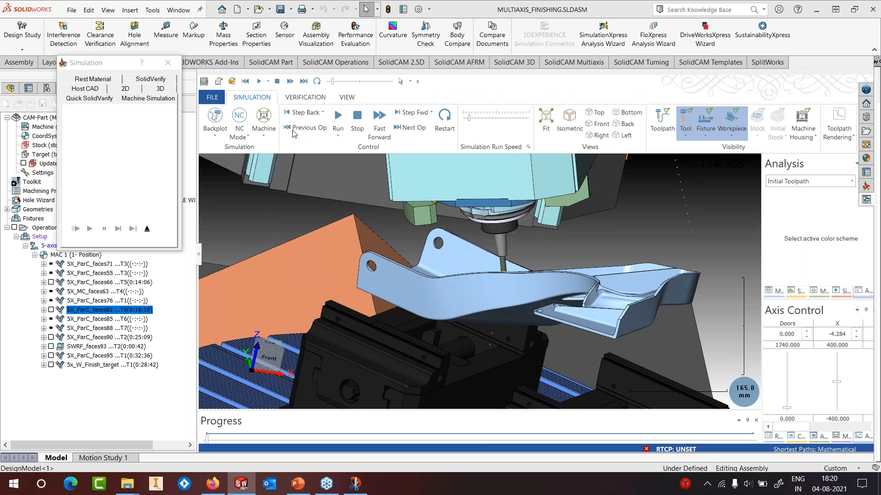
Rerun the simulation in Time Mode at a higher run speed, watching the tool along the side wall, and exit the simulation
{"action": "left_click", "coordinate": [240, 123]}
{"action": "left_click", "coordinate": [250, 158]}
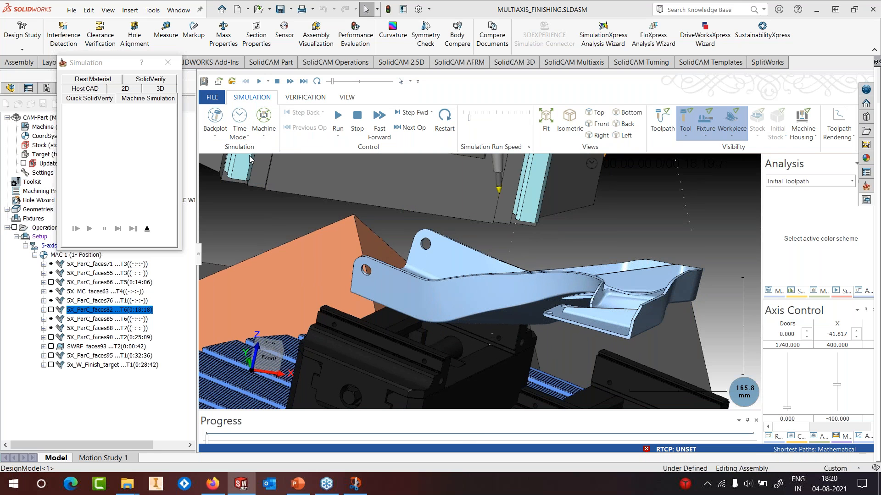
{"action": "left_click", "coordinate": [339, 118]}
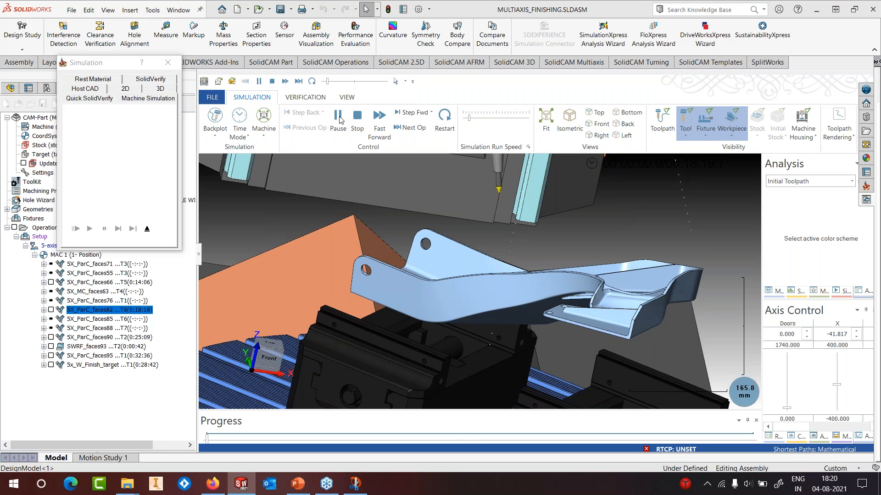
{"action": "left_click_drag", "start_coordinate": [469, 118], "coordinate": [497, 122]}
{"action": "middle_click_drag", "start_coordinate": [494, 282], "coordinate": [491, 321]}
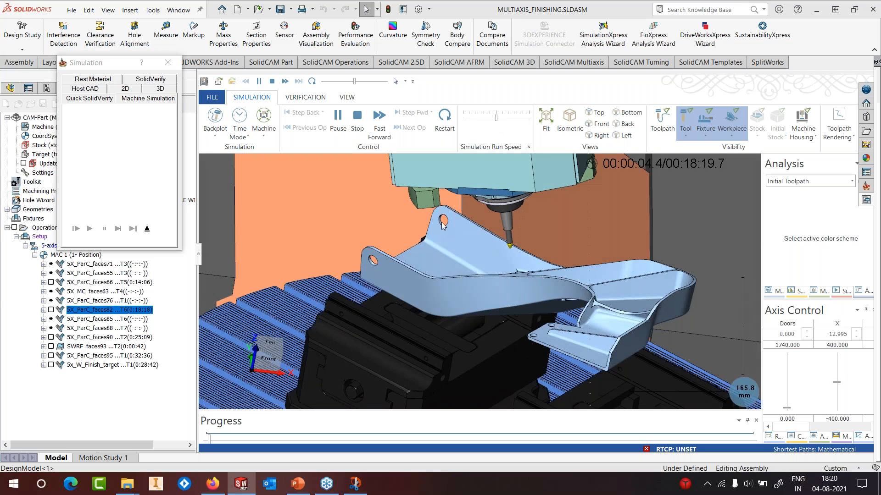
{"action": "scroll", "coordinate": [432, 215], "scroll_direction": "up", "scroll_amount": 1}
{"action": "scroll", "coordinate": [431, 214], "scroll_direction": "up", "scroll_amount": 2}
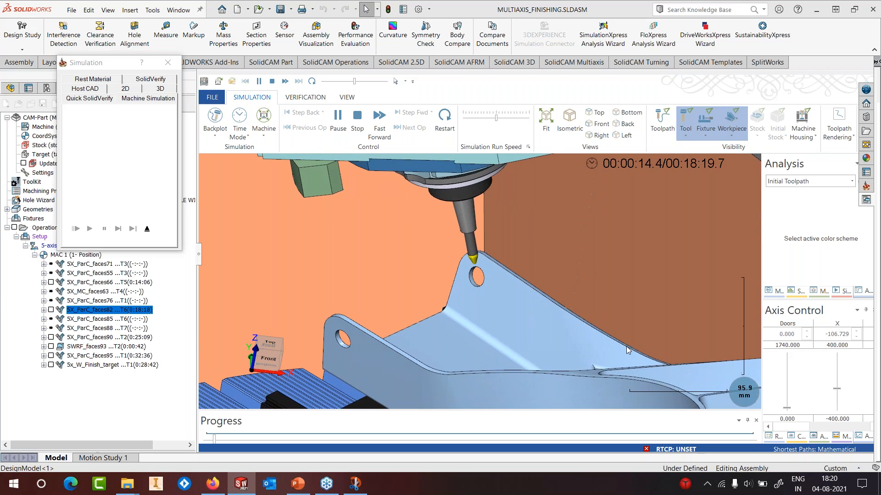
{"action": "left_click", "coordinate": [357, 121]}
{"action": "left_click", "coordinate": [147, 230]}
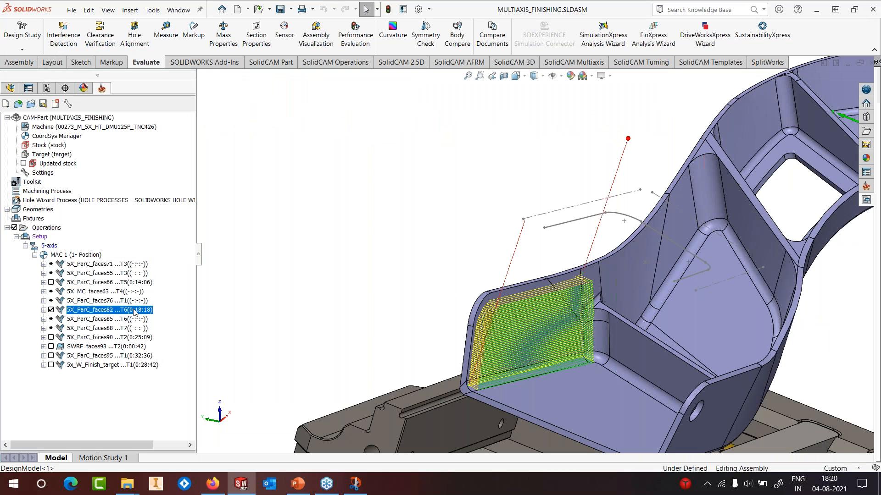
Reopen 5X_ParC_faces82, enable the feed rate for spline/direct links between slices at 10000, and save and calculate the operation
{"action": "right_click", "coordinate": [133, 310]}
{"action": "left_click", "coordinate": [182, 118]}
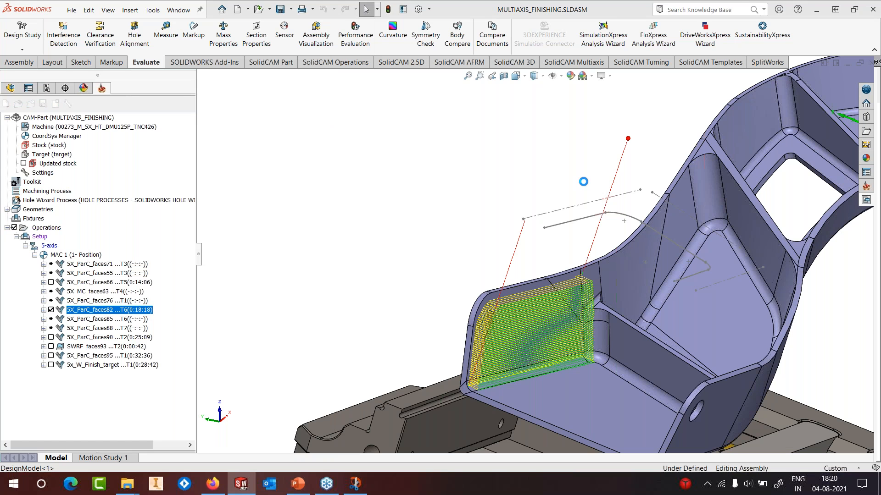
{"action": "left_click", "coordinate": [257, 98]}
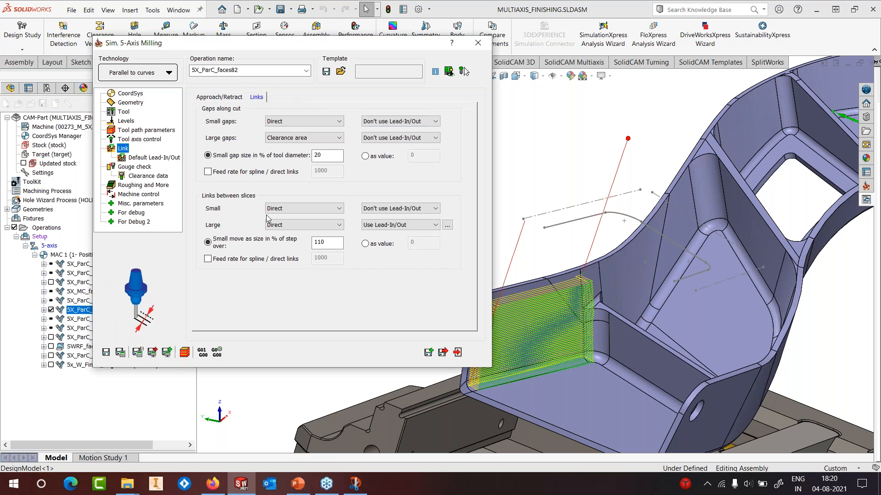
{"action": "left_click", "coordinate": [230, 260]}
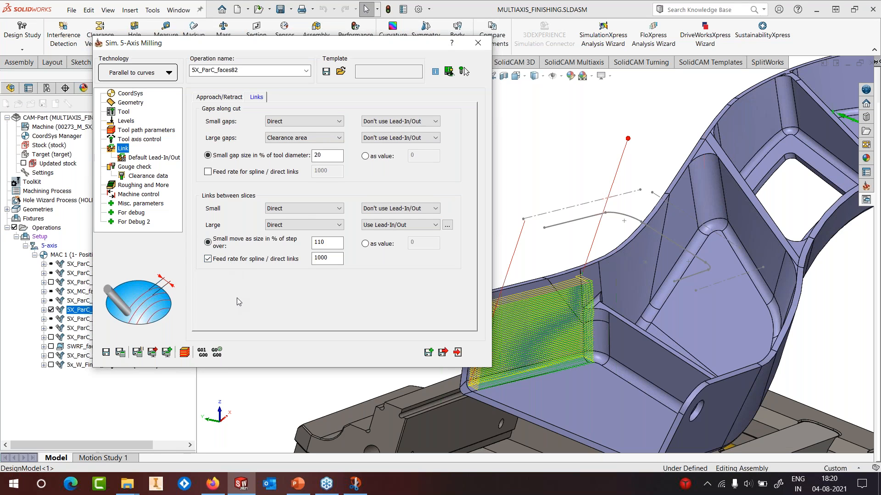
{"action": "left_click", "coordinate": [334, 258]}
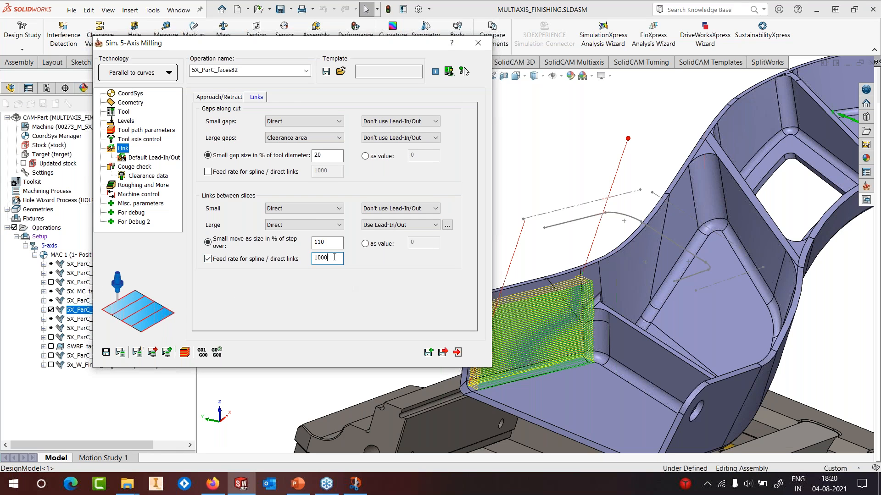
{"action": "left_click", "coordinate": [120, 352]}
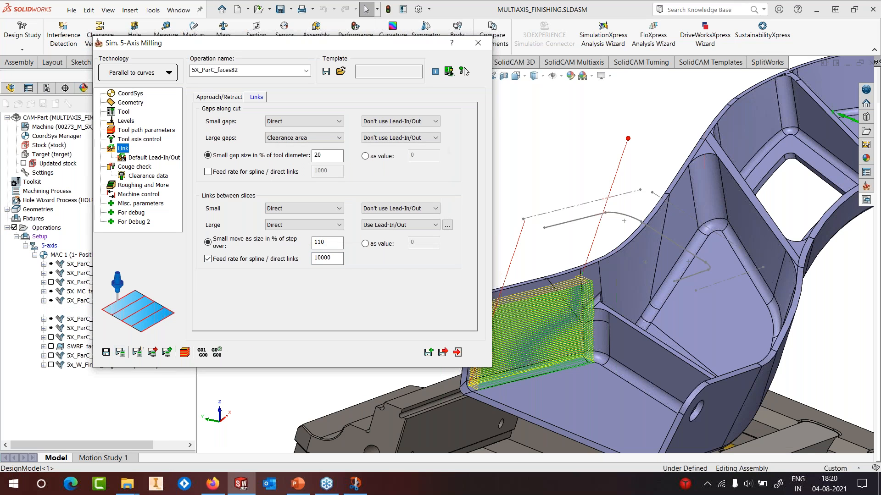
Run the machine simulation of 5X_ParC_faces82 at an increased run speed, exit the simulation and close the operation
{"action": "left_click", "coordinate": [184, 353]}
{"action": "left_click", "coordinate": [172, 89]}
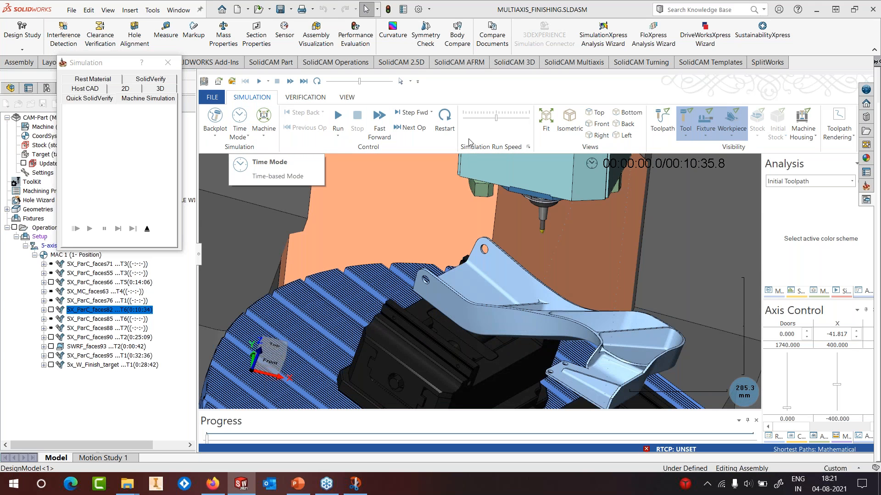
{"action": "left_click", "coordinate": [338, 119]}
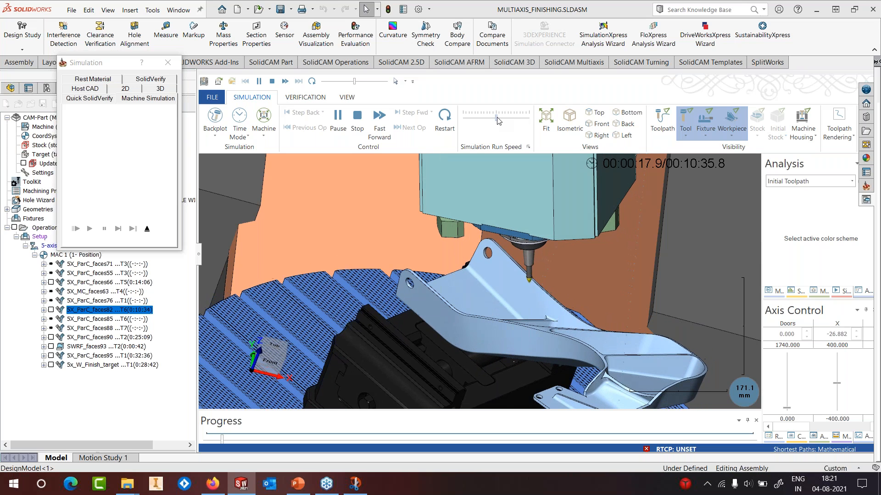
{"action": "left_click_drag", "start_coordinate": [500, 118], "coordinate": [506, 118]}
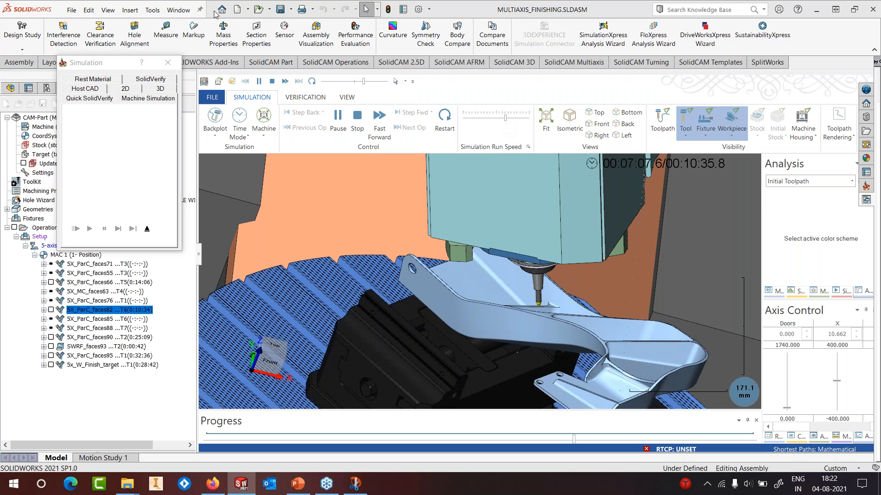
{"action": "left_click", "coordinate": [147, 229]}
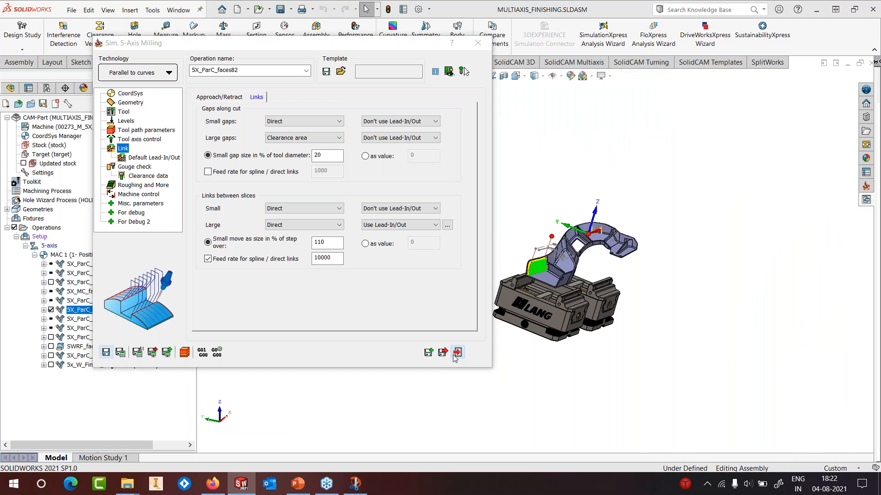
{"action": "left_click", "coordinate": [456, 354]}
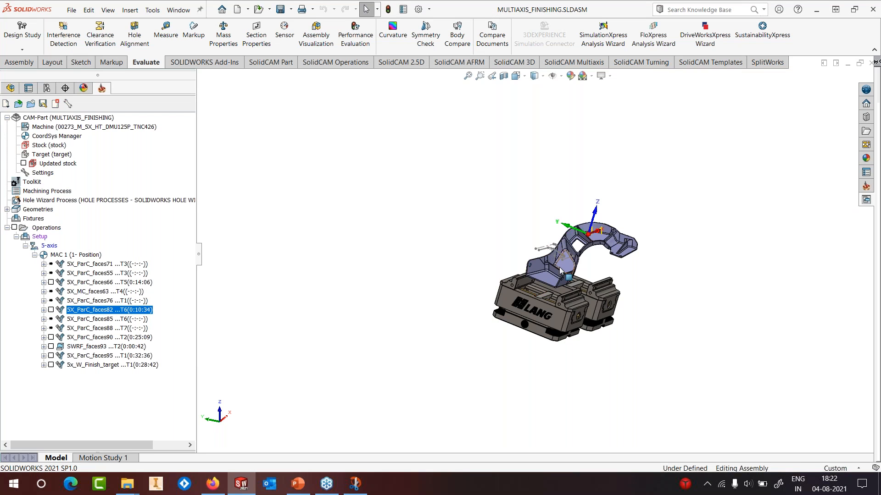
Open the operation 5X_ParC_faces90 for editing and show its drive surface faces90 on the model
{"action": "scroll", "coordinate": [560, 270], "scroll_direction": "down", "scroll_amount": 8}
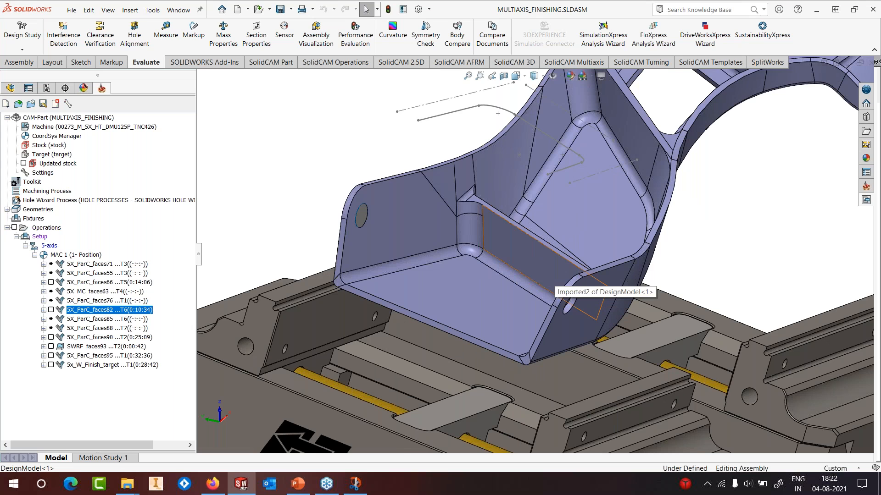
{"action": "middle_click_drag", "start_coordinate": [559, 270], "coordinate": [511, 266]}
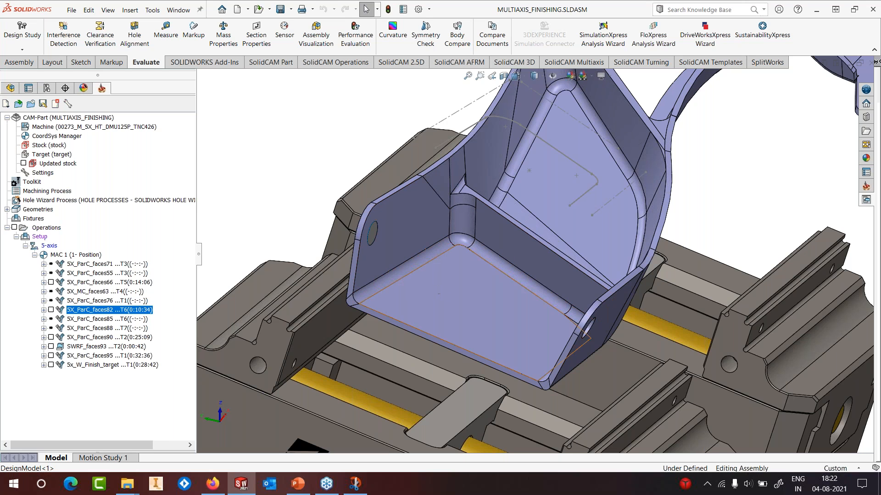
{"action": "left_click", "coordinate": [53, 360]}
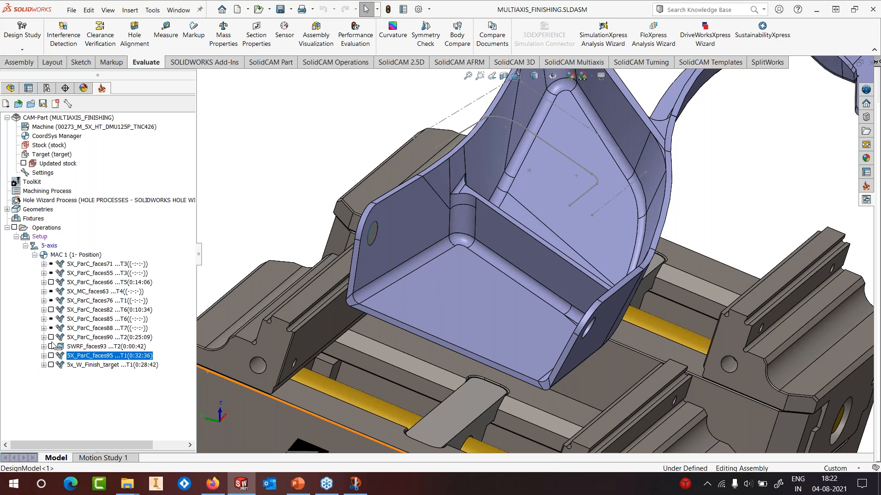
{"action": "left_click", "coordinate": [68, 338]}
{"action": "right_click", "coordinate": [68, 338]}
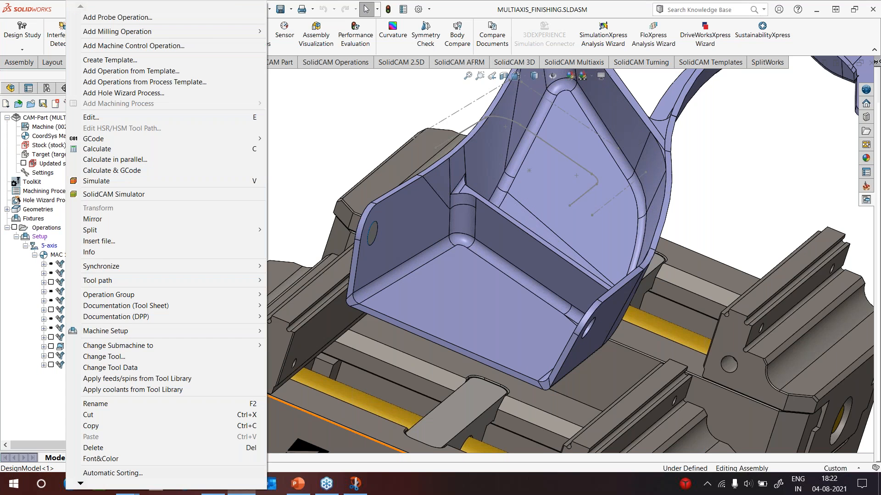
{"action": "left_click", "coordinate": [92, 117]}
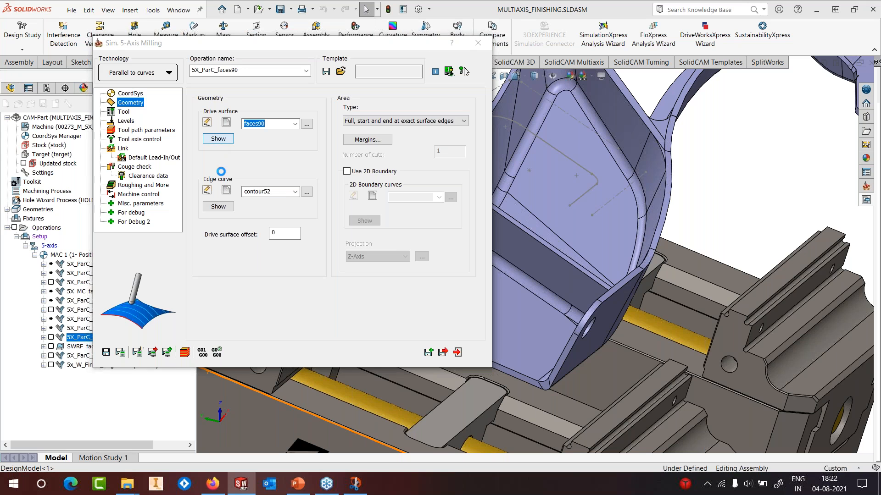
{"action": "middle_click_drag", "start_coordinate": [492, 270], "coordinate": [638, 333]}
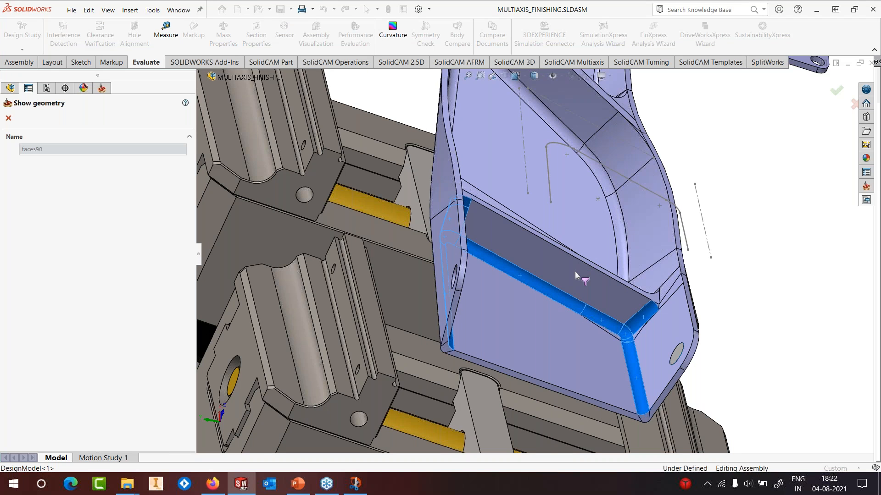
{"action": "middle_click_drag", "start_coordinate": [575, 271], "coordinate": [464, 246]}
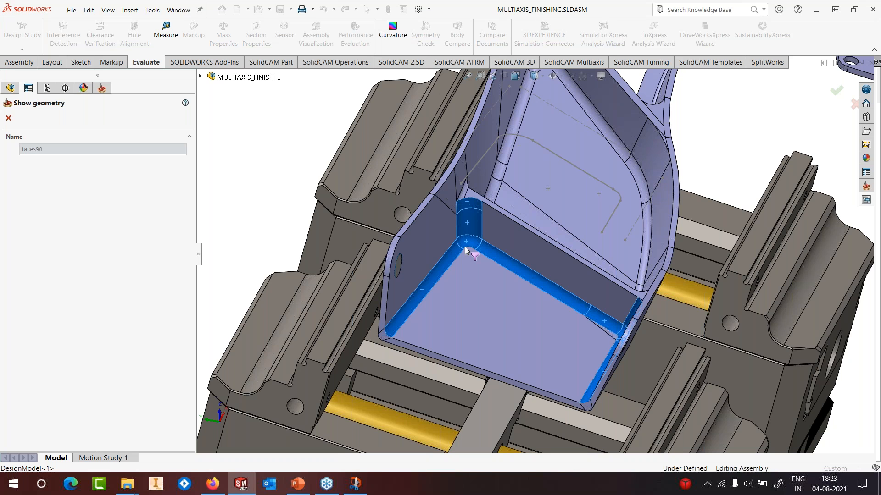
{"action": "left_click", "coordinate": [7, 118]}
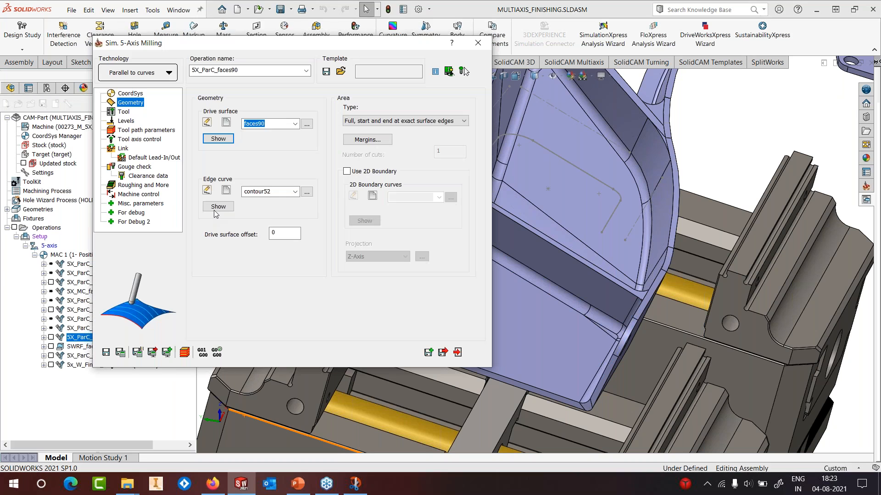
Show the edge curve contour52 of 5X_ParC_faces90 on the part and close the geometry display
{"action": "left_click", "coordinate": [218, 207]}
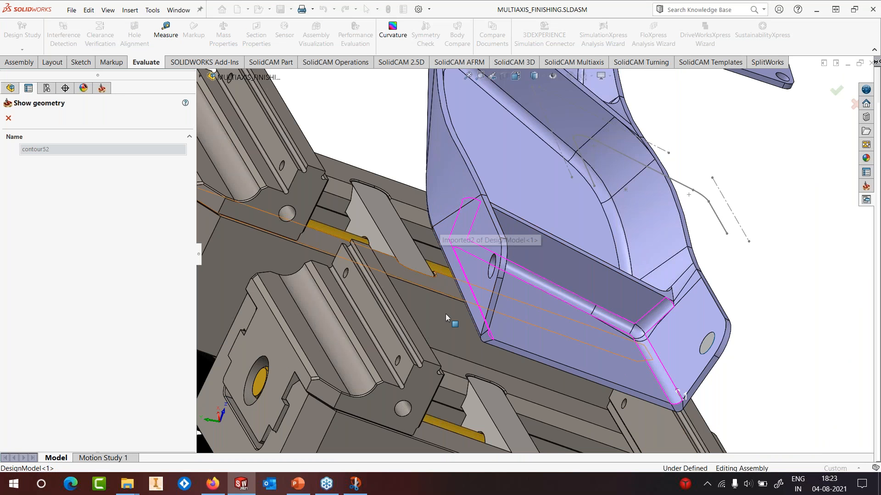
{"action": "middle_click_drag", "start_coordinate": [564, 266], "coordinate": [441, 284]}
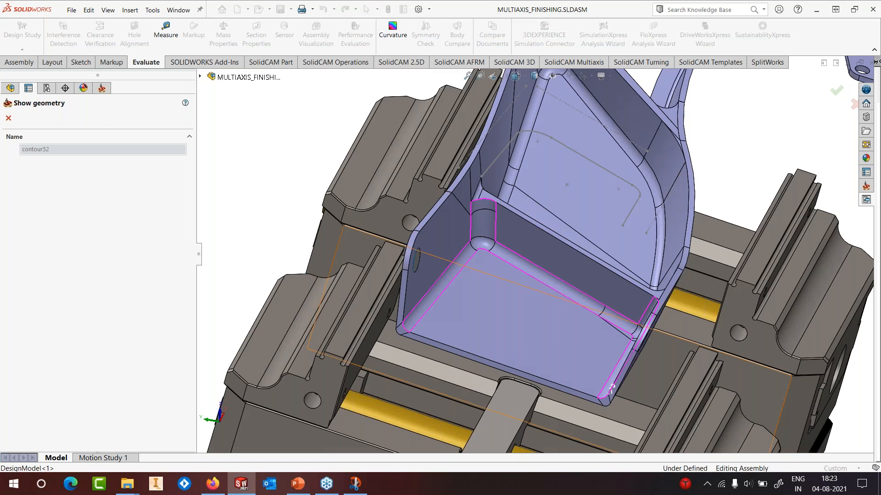
{"action": "left_click", "coordinate": [9, 118]}
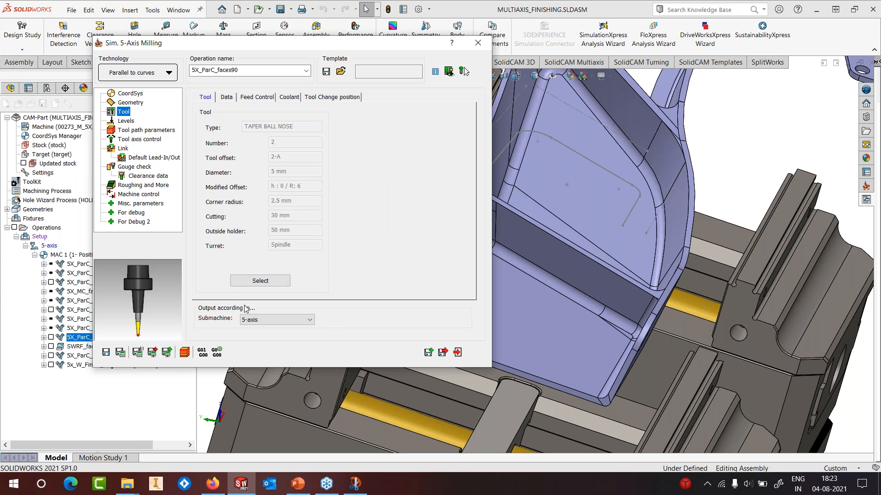
Review the tool axis control and tilt curve settings of 5X_ParC_faces90, and close the operation
{"action": "left_click", "coordinate": [142, 140]}
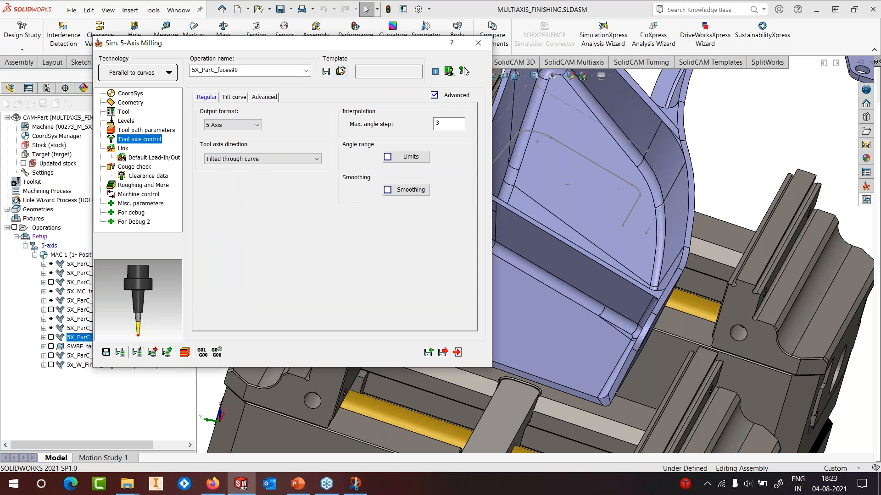
{"action": "left_click_drag", "start_coordinate": [314, 44], "coordinate": [266, 42]}
{"action": "left_click", "coordinate": [186, 95]}
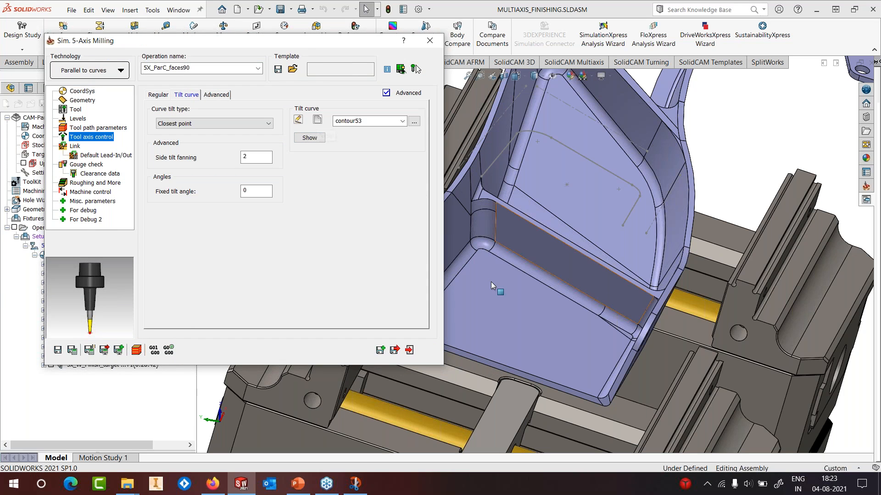
{"action": "left_click", "coordinate": [426, 44]}
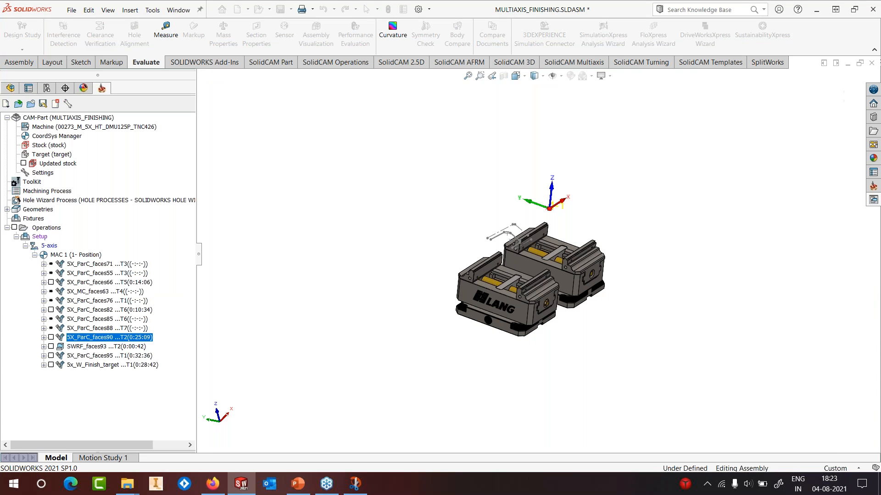
Make the hidden surface bodies of the DesignModel component visible in the assembly
{"action": "left_click", "coordinate": [11, 88]}
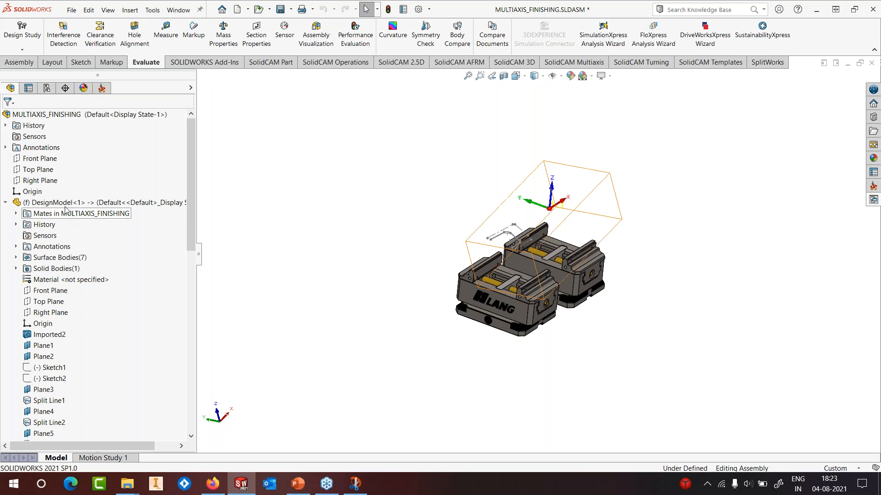
{"action": "left_click", "coordinate": [16, 269]}
{"action": "left_click", "coordinate": [55, 281]}
{"action": "left_click", "coordinate": [16, 269]}
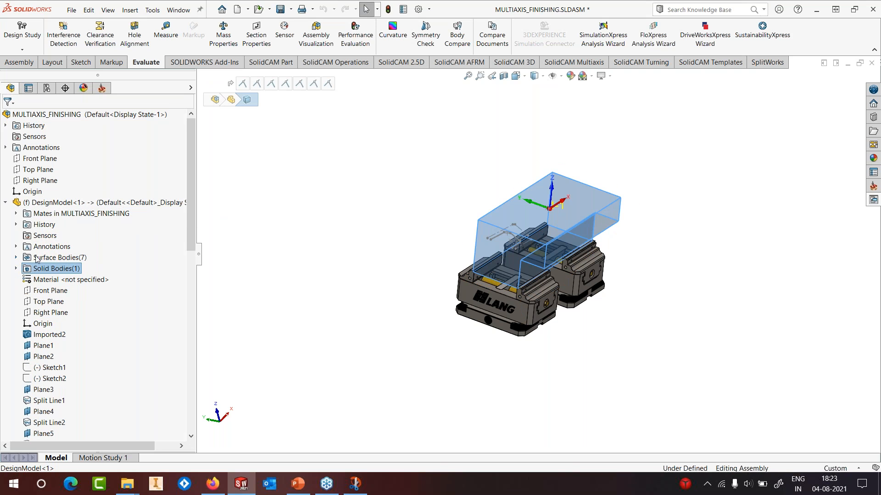
{"action": "left_click", "coordinate": [69, 257]}
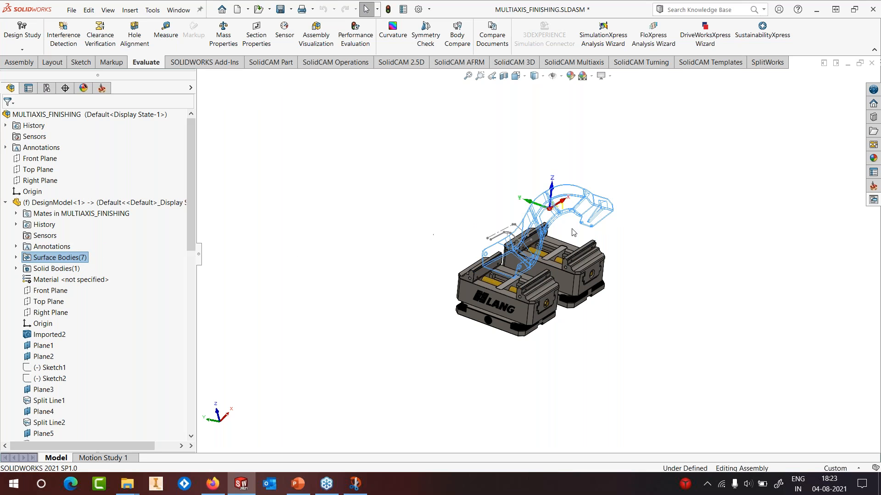
{"action": "scroll", "coordinate": [554, 231], "scroll_direction": "down", "scroll_amount": 1}
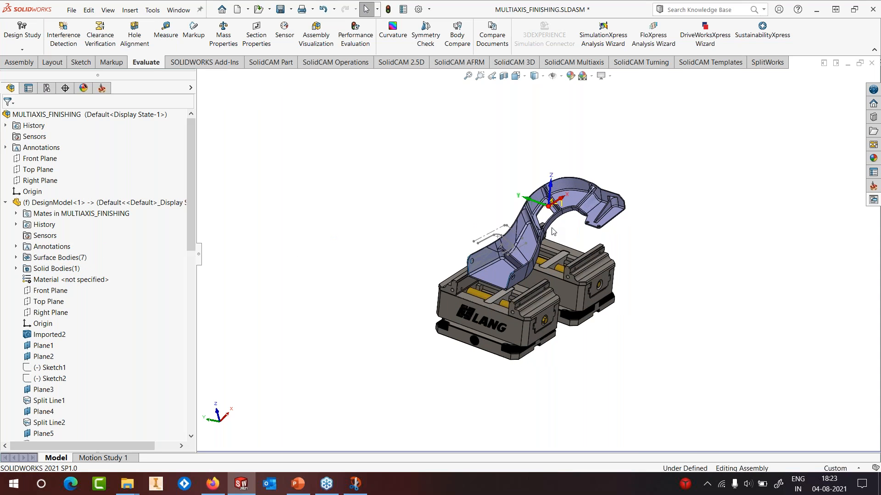
Create a reference plane offset 190 mm above the flat pocket floor face of the part's near end
{"action": "scroll", "coordinate": [554, 232], "scroll_direction": "down", "scroll_amount": 4}
{"action": "left_click", "coordinate": [129, 10]}
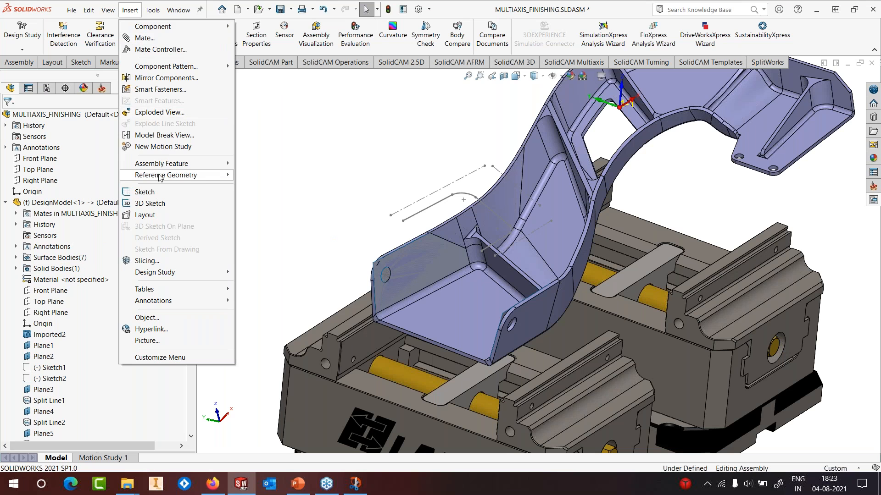
{"action": "mouse_move", "coordinate": [193, 176]}
{"action": "left_click", "coordinate": [250, 176]}
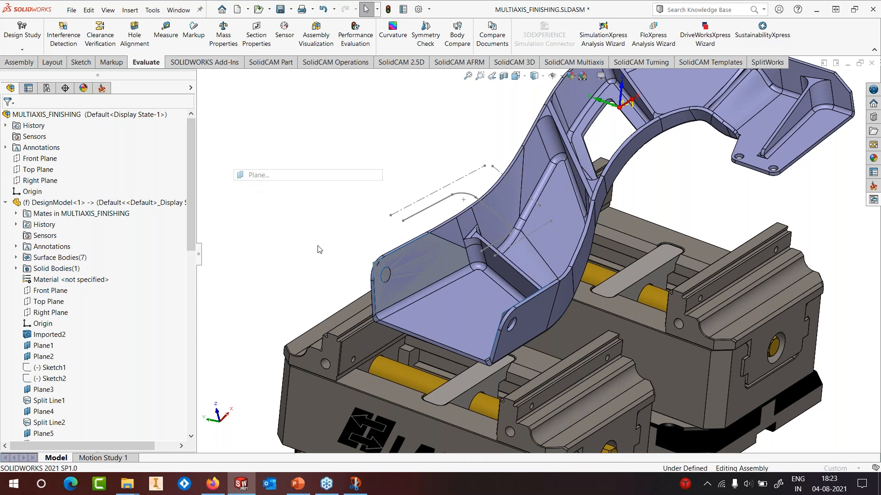
{"action": "left_click", "coordinate": [451, 317]}
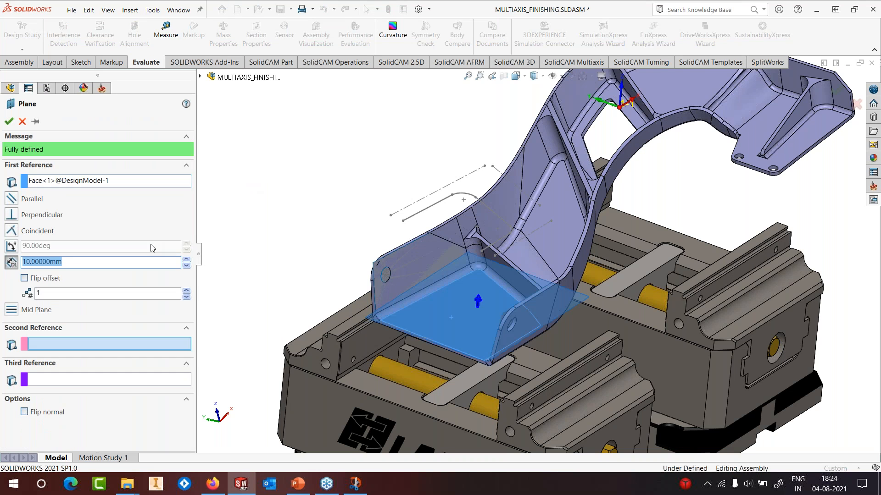
{"action": "left_click", "coordinate": [187, 259]}
{"action": "left_click", "coordinate": [187, 260]}
{"action": "left_click", "coordinate": [186, 260]}
{"action": "left_click", "coordinate": [187, 259]}
{"action": "left_click", "coordinate": [186, 259]}
{"action": "left_click", "coordinate": [186, 259]}
{"action": "left_click", "coordinate": [185, 259]}
{"action": "left_click", "coordinate": [186, 259]}
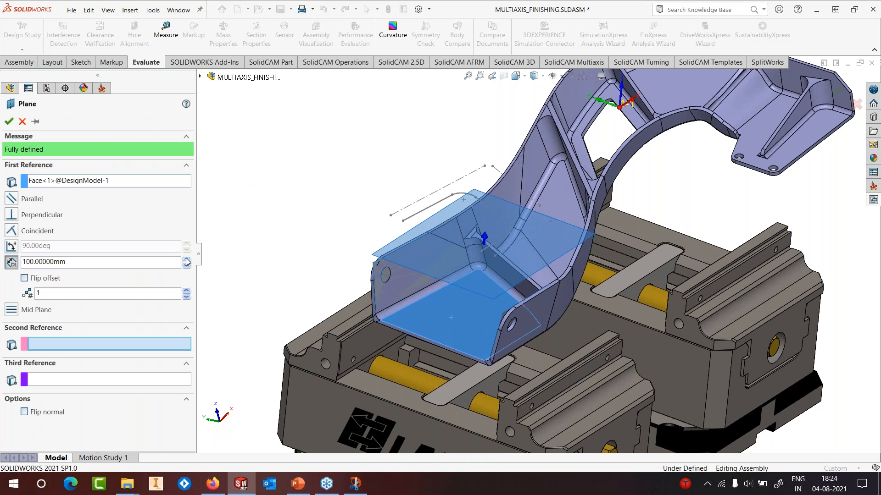
{"action": "left_click", "coordinate": [186, 259]}
{"action": "left_click", "coordinate": [185, 259]}
{"action": "left_click", "coordinate": [185, 259]}
{"action": "left_click", "coordinate": [186, 258]}
{"action": "left_click", "coordinate": [186, 258]}
{"action": "left_click", "coordinate": [186, 258]}
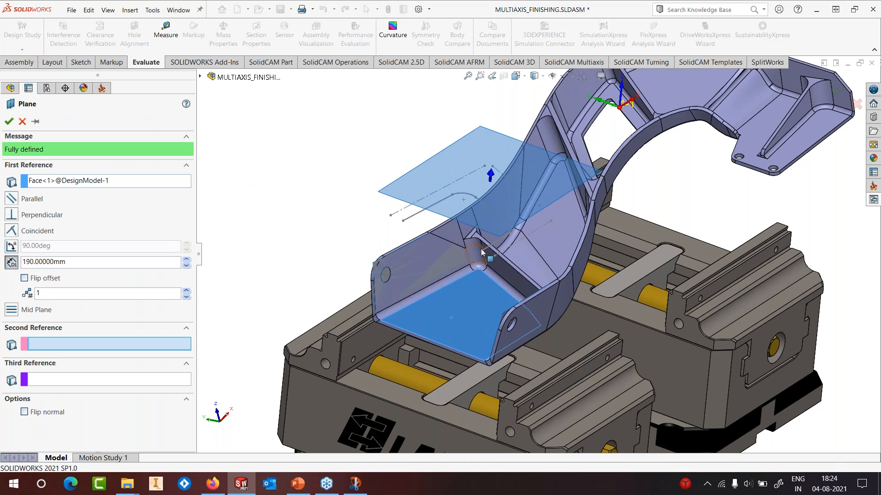
{"action": "middle_click_drag", "start_coordinate": [477, 275], "coordinate": [490, 189]}
{"action": "right_click", "coordinate": [490, 189]}
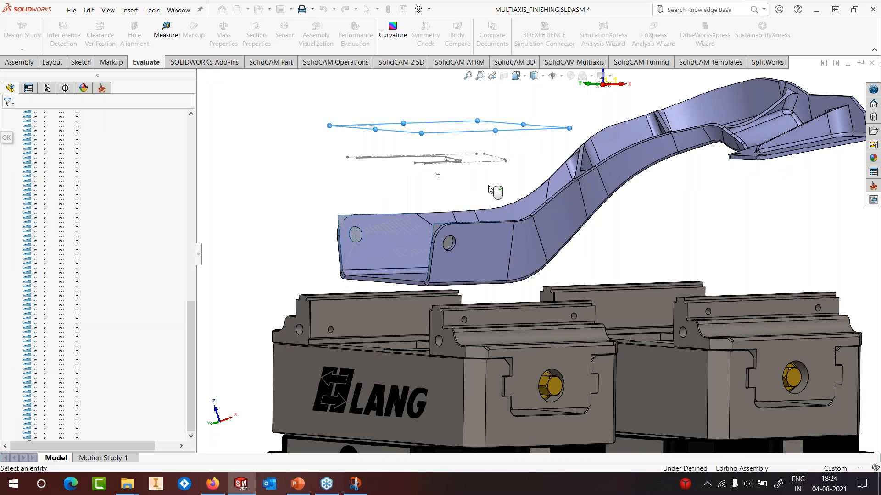
Start a sketch on the new offset plane and use Convert Entities to project the four pocket floor edges along the walls
{"action": "middle_click_drag", "start_coordinate": [502, 153], "coordinate": [497, 184]}
{"action": "left_click", "coordinate": [77, 64]}
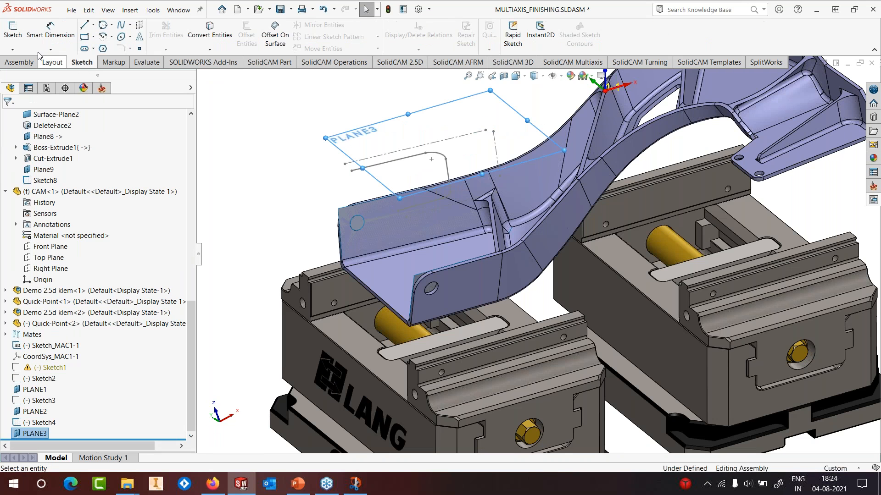
{"action": "left_click", "coordinate": [13, 35]}
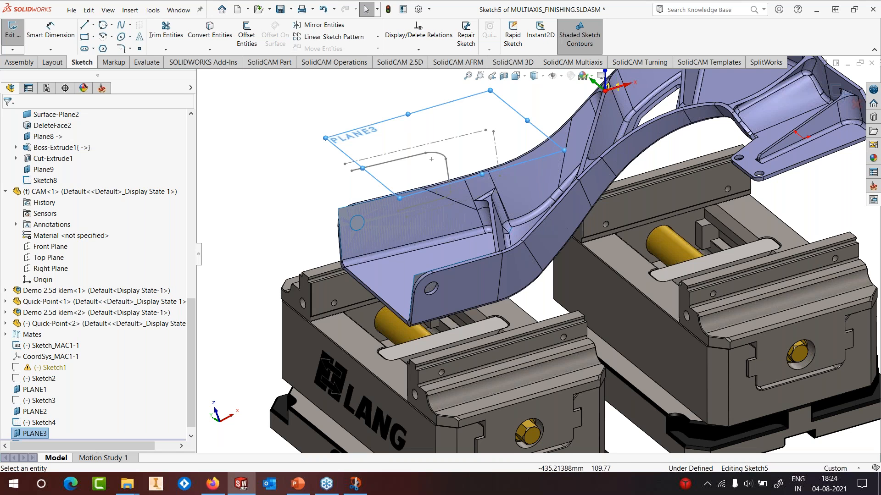
{"action": "middle_click_drag", "start_coordinate": [515, 229], "coordinate": [522, 233]}
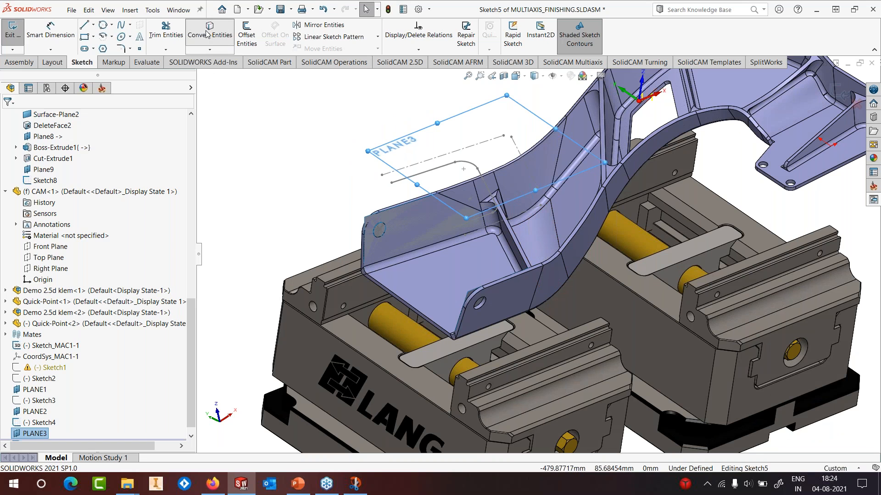
{"action": "left_click", "coordinate": [209, 49]}
{"action": "left_click", "coordinate": [450, 249]}
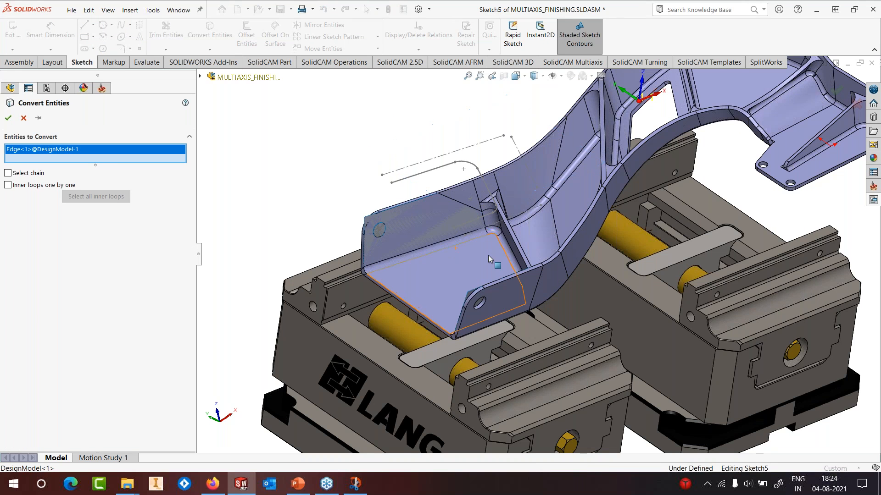
{"action": "left_click", "coordinate": [499, 265]}
{"action": "middle_click_drag", "start_coordinate": [499, 265], "coordinate": [530, 292]}
{"action": "left_click", "coordinate": [541, 302]}
{"action": "left_click", "coordinate": [537, 323]}
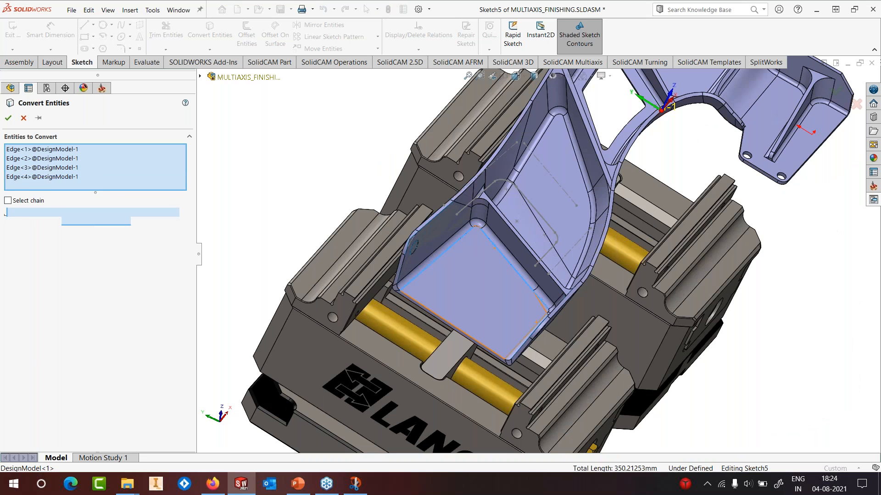
{"action": "middle_click_drag", "start_coordinate": [537, 323], "coordinate": [449, 275]}
{"action": "left_click", "coordinate": [8, 119]}
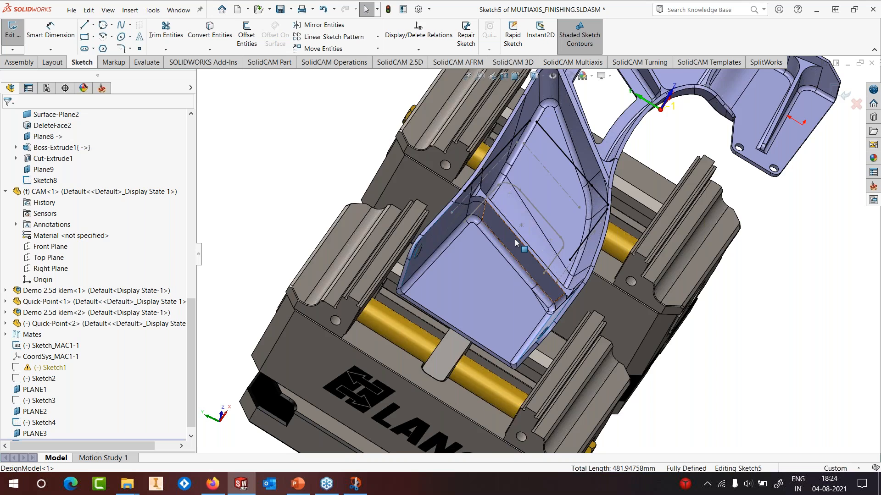
Offset the projected pocket floor edges 20 mm inward, including the end wall edges and both side edges
{"action": "middle_click_drag", "start_coordinate": [516, 243], "coordinate": [349, 138]}
{"action": "left_click", "coordinate": [247, 34]}
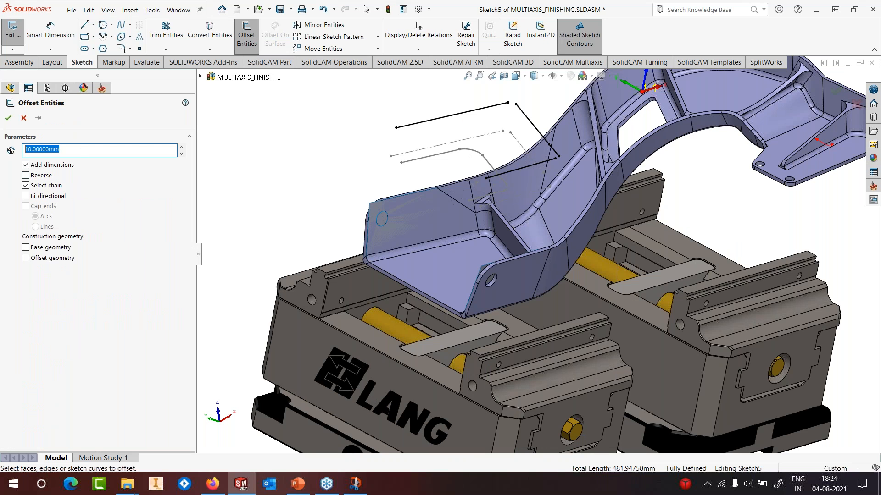
{"action": "type", "text": "20"}
{"action": "left_click", "coordinate": [486, 108]}
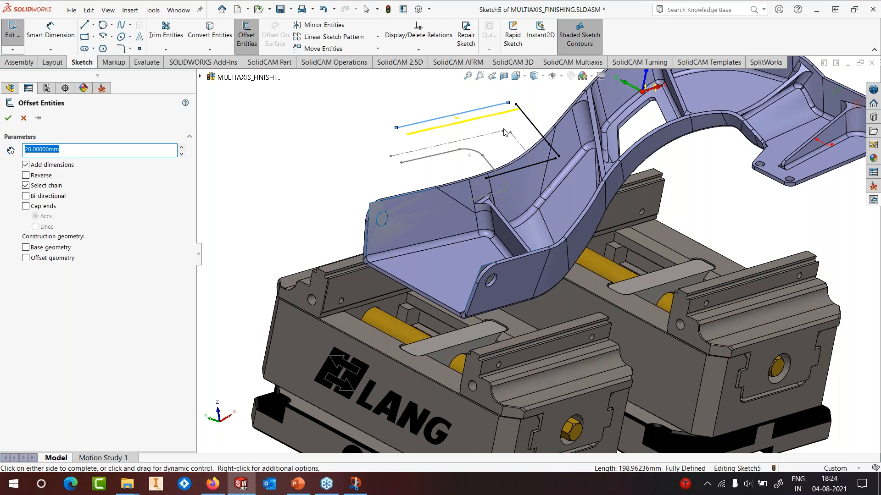
{"action": "mouse_move", "coordinate": [505, 132]}
{"action": "middle_mouse_down"}
{"action": "mouse_move", "coordinate": [489, 140]}
{"action": "mouse_move", "coordinate": [458, 190]}
{"action": "middle_mouse_up"}
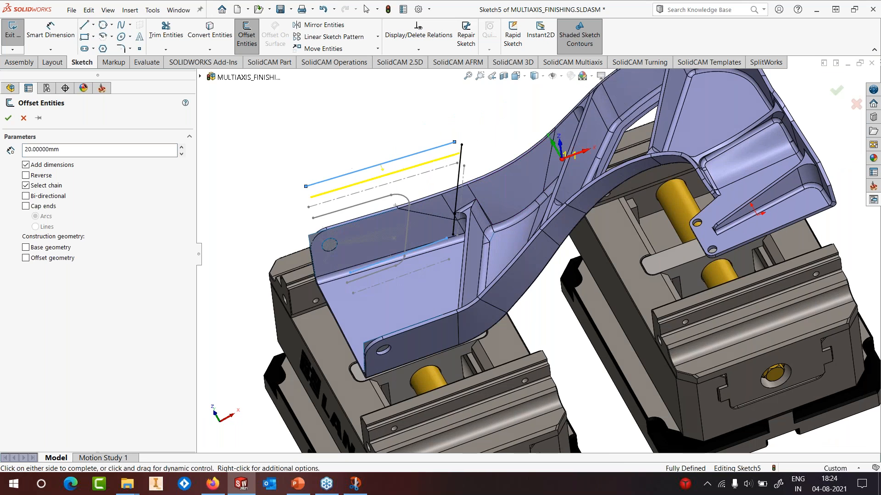
{"action": "left_click", "coordinate": [458, 193]}
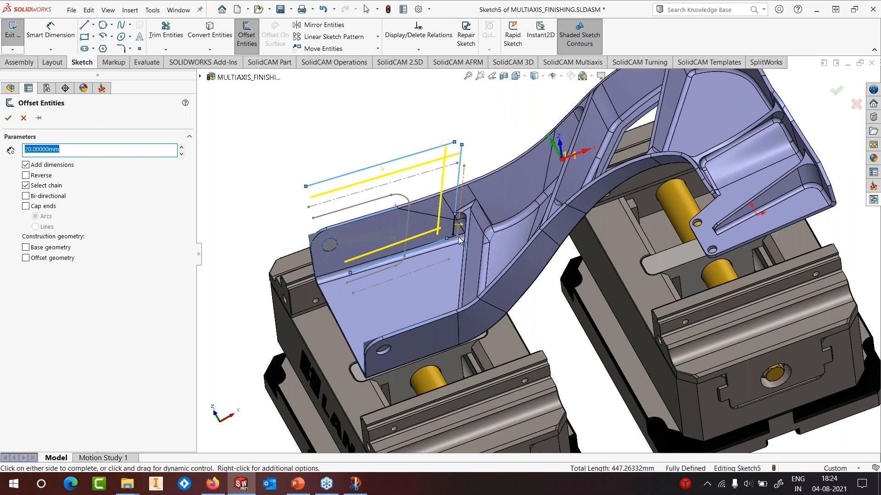
{"action": "middle_click_drag", "start_coordinate": [460, 239], "coordinate": [466, 254]}
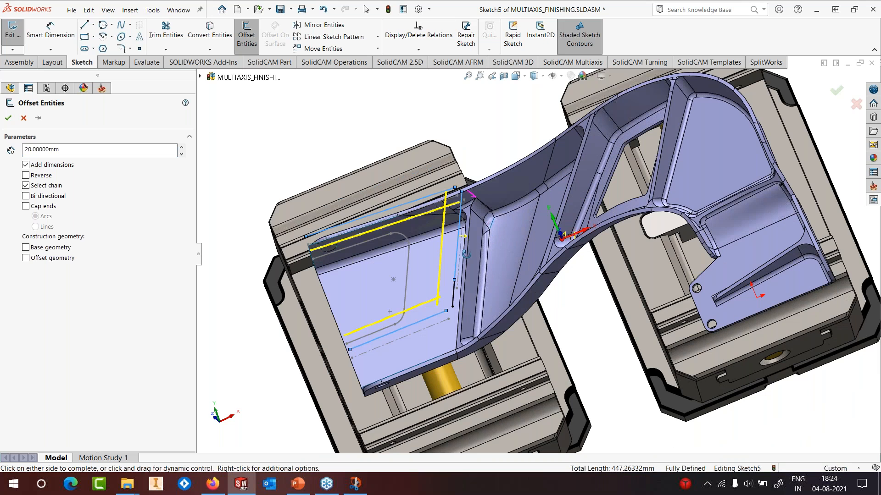
{"action": "left_click", "coordinate": [459, 210]}
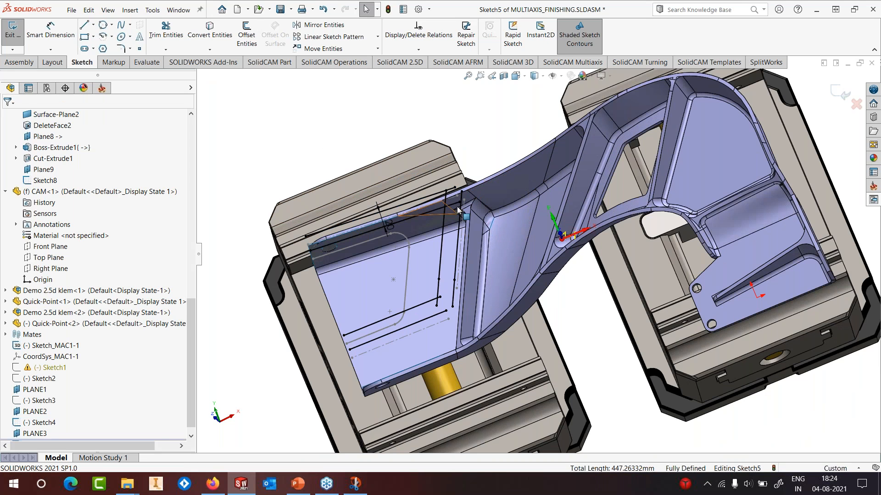
Convert the original projected edges, three lines and the short spline, to construction geometry
{"action": "left_click", "coordinate": [441, 193]}
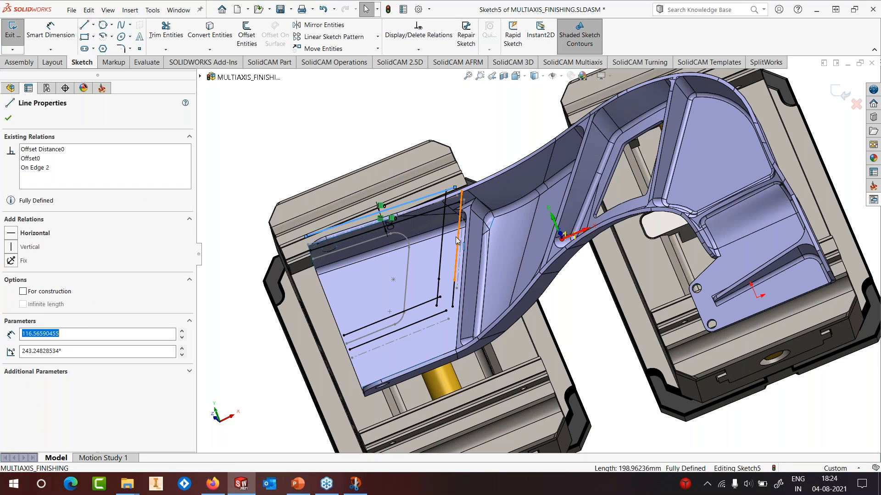
{"action": "left_click", "coordinate": [459, 222], "text": "ctrl"}
{"action": "left_click", "coordinate": [453, 295], "text": "ctrl"}
{"action": "left_click", "coordinate": [440, 316]}
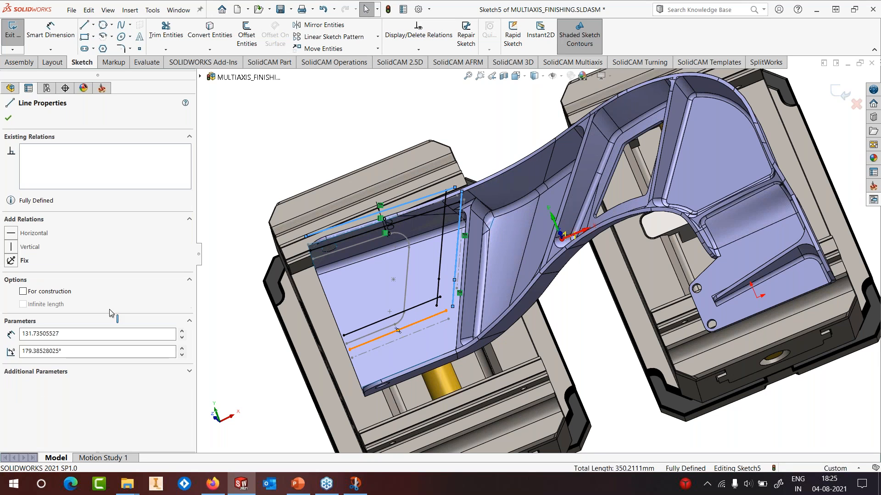
{"action": "left_click", "coordinate": [23, 329]}
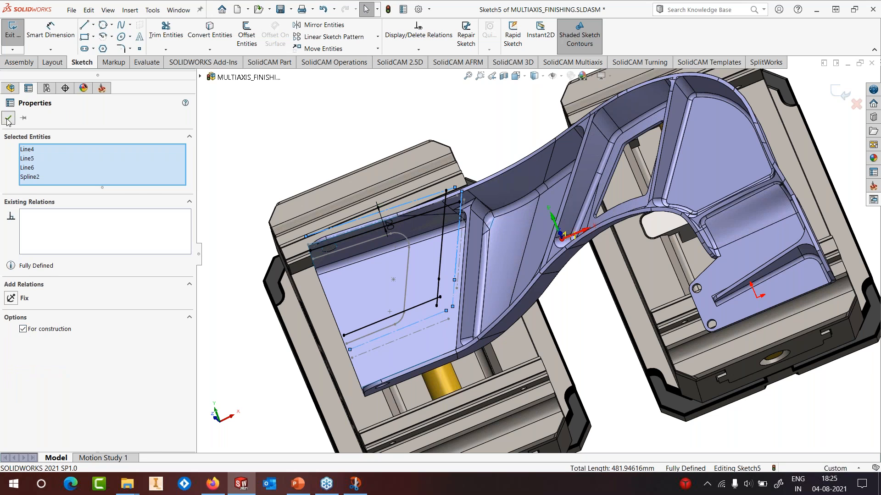
{"action": "left_click", "coordinate": [7, 118]}
Try to round the corners of the offset contour with 25 mm sketch fillets
{"action": "left_click", "coordinate": [122, 48]}
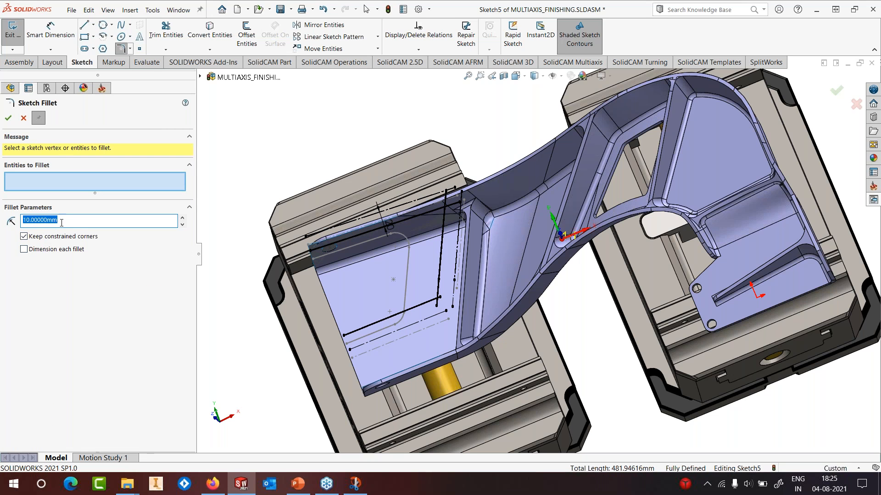
{"action": "type", "text": "25"}
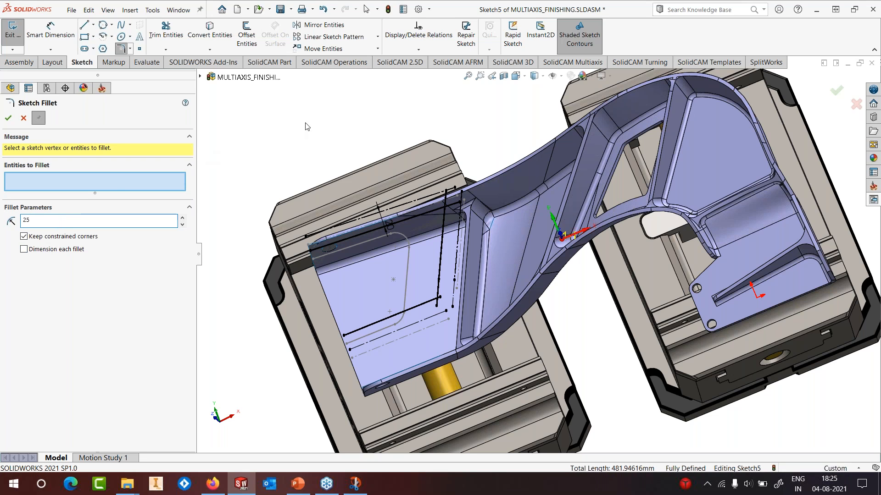
{"action": "left_click", "coordinate": [431, 213]}
{"action": "left_click", "coordinate": [439, 277]}
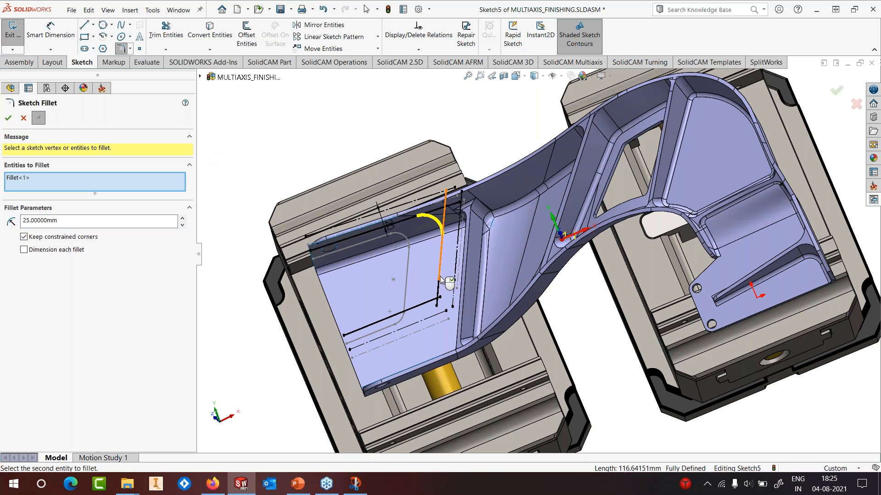
{"action": "left_click", "coordinate": [439, 289]}
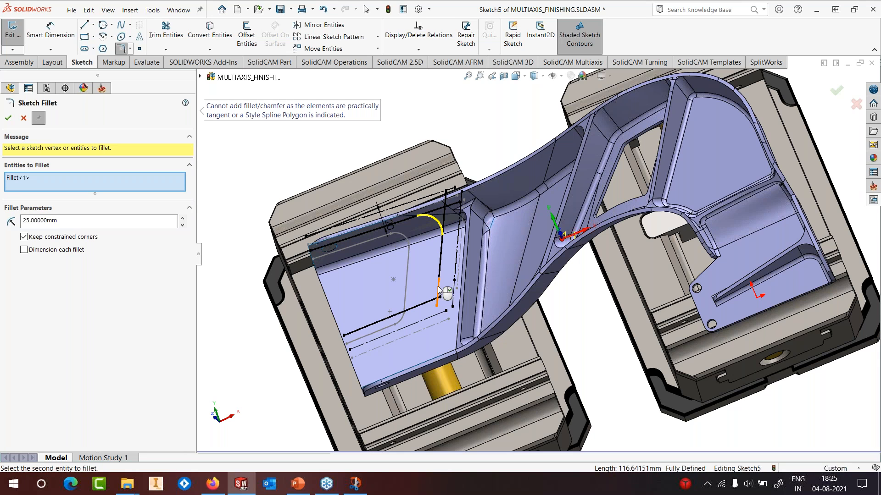
{"action": "left_click", "coordinate": [24, 118]}
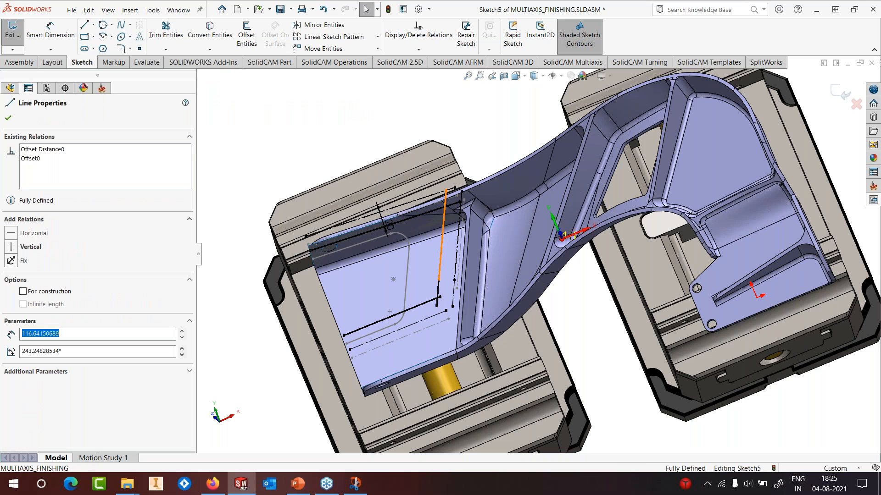
Delete the long offset line running along the pocket's end wall
{"action": "key", "text": "Delete"}
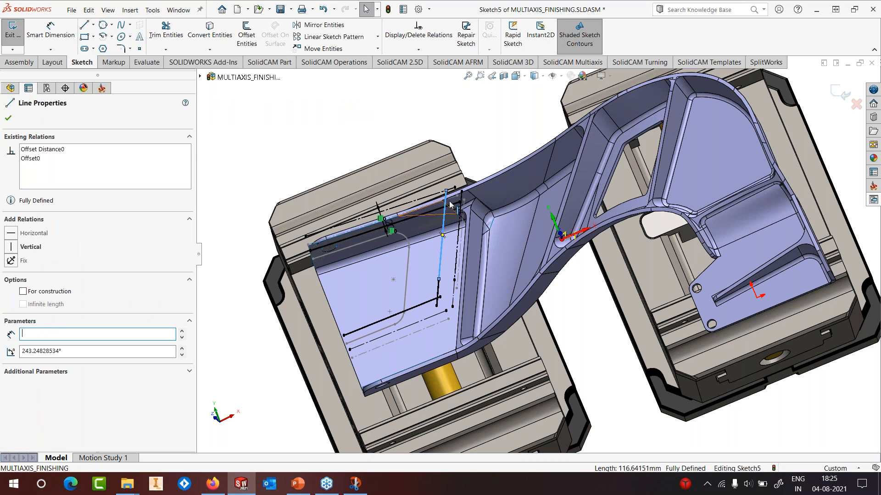
{"action": "left_click_drag", "start_coordinate": [438, 279], "coordinate": [440, 184]}
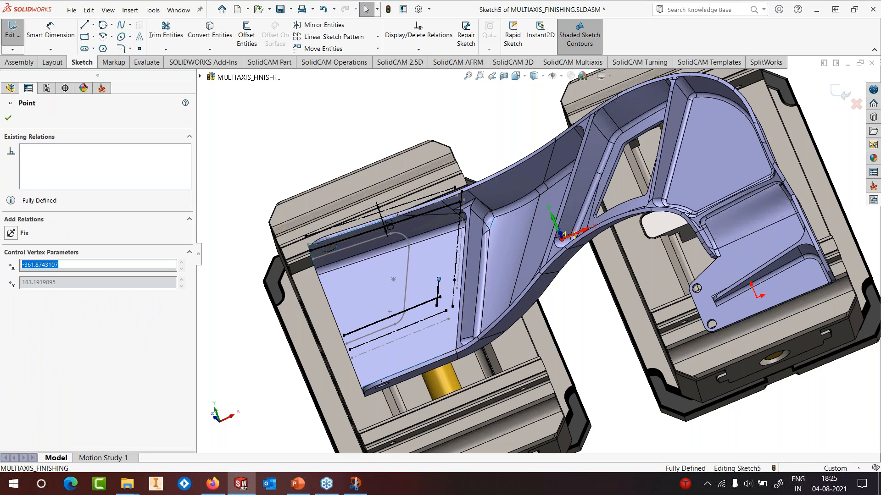
{"action": "left_click", "coordinate": [13, 122]}
Sketch a trial line about 168 mm long from the short offset spline's free end along the end wall, and delete it
{"action": "key", "text": "l"}
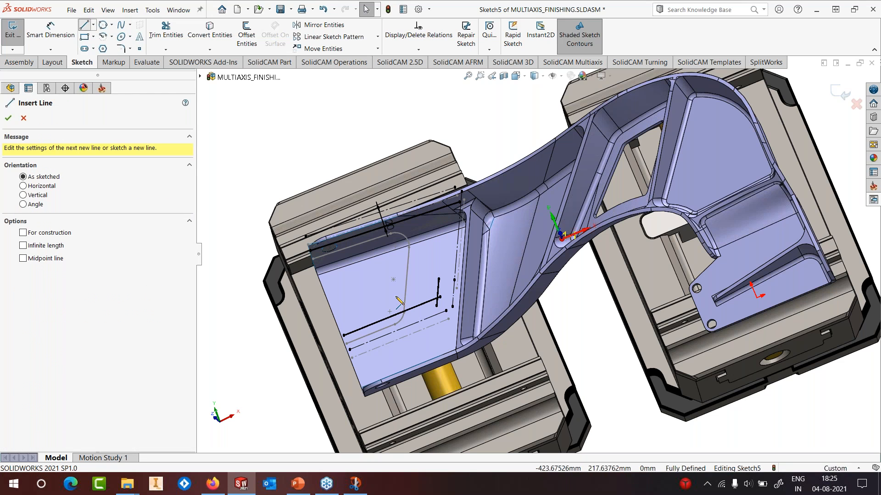
{"action": "left_click", "coordinate": [436, 305]}
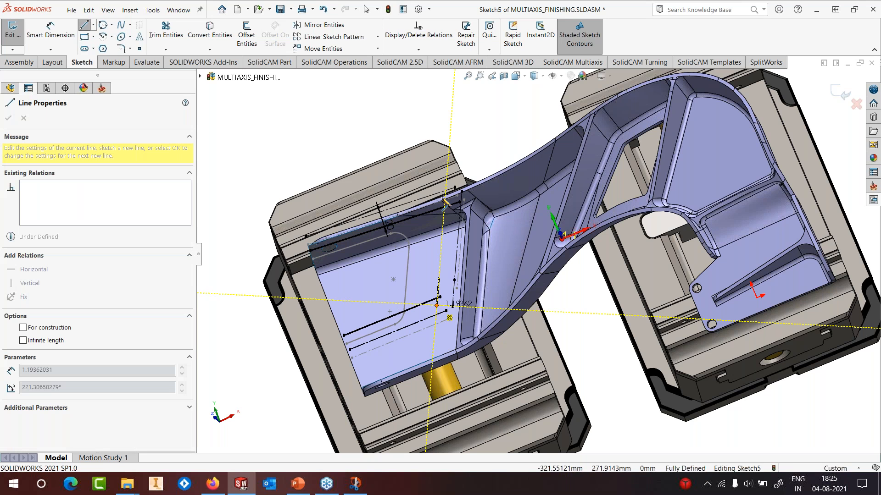
{"action": "double_click", "coordinate": [448, 178]}
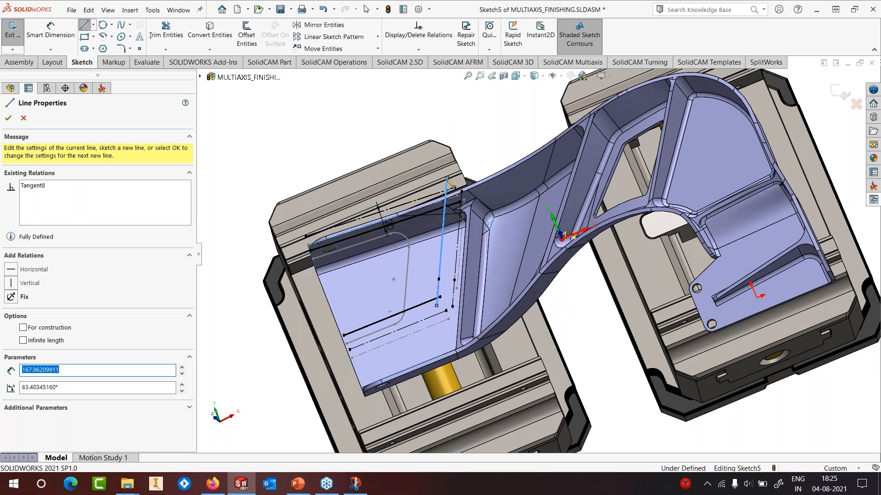
{"action": "left_click", "coordinate": [448, 179]}
{"action": "key", "text": "Escape"}
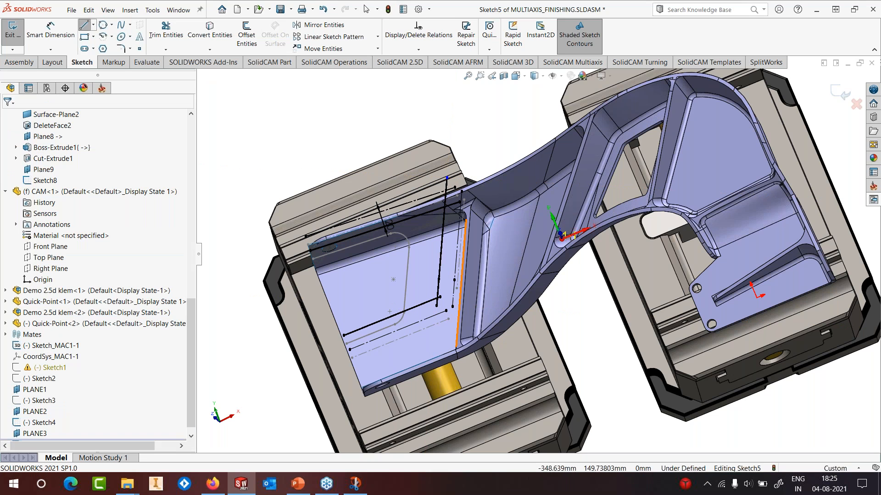
{"action": "key", "text": "Escape"}
{"action": "left_click", "coordinate": [441, 260]}
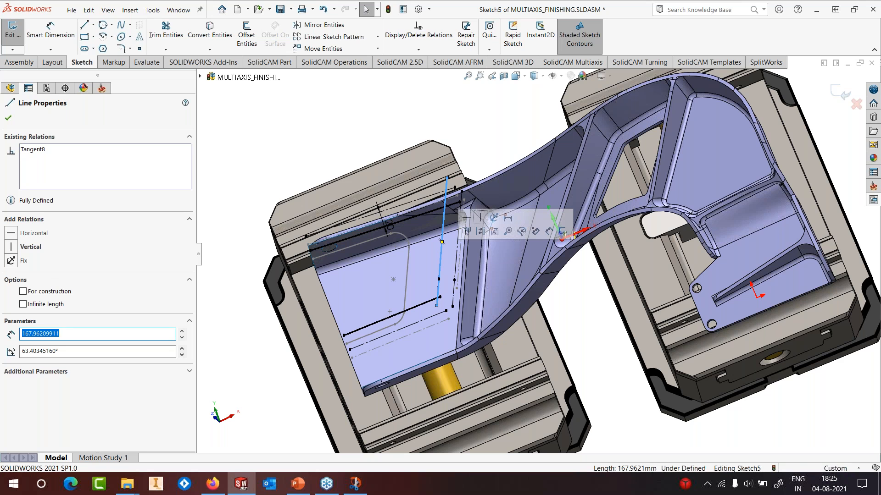
{"action": "key", "text": "Delete"}
Convert the short offset spline at the end wall to construction geometry
{"action": "left_click", "coordinate": [438, 288]}
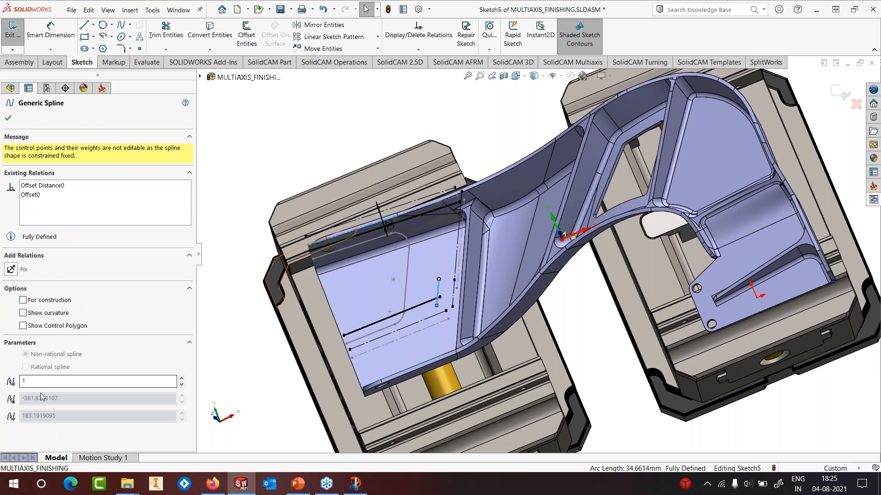
{"action": "left_click", "coordinate": [22, 300]}
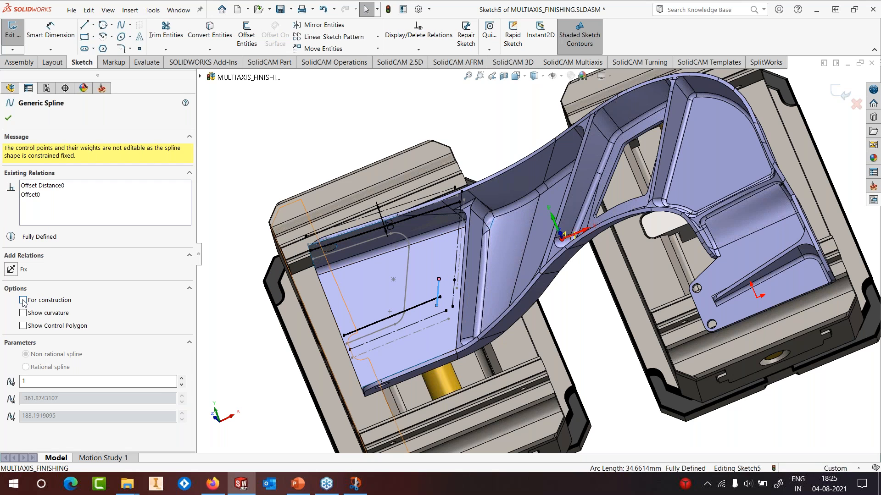
{"action": "left_click", "coordinate": [9, 118]}
Sketch a line about 225 mm long from the short spline's end, tangent to it and extending past the far side line
{"action": "left_click", "coordinate": [85, 25]}
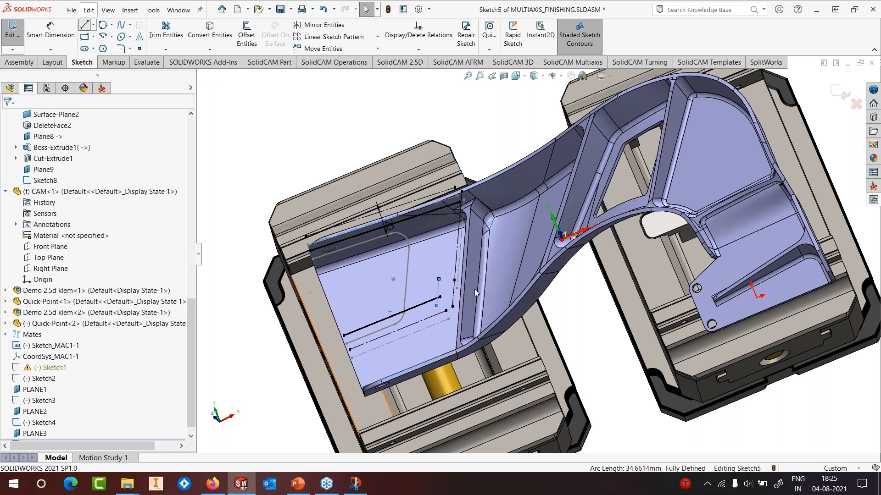
{"action": "left_click", "coordinate": [436, 305]}
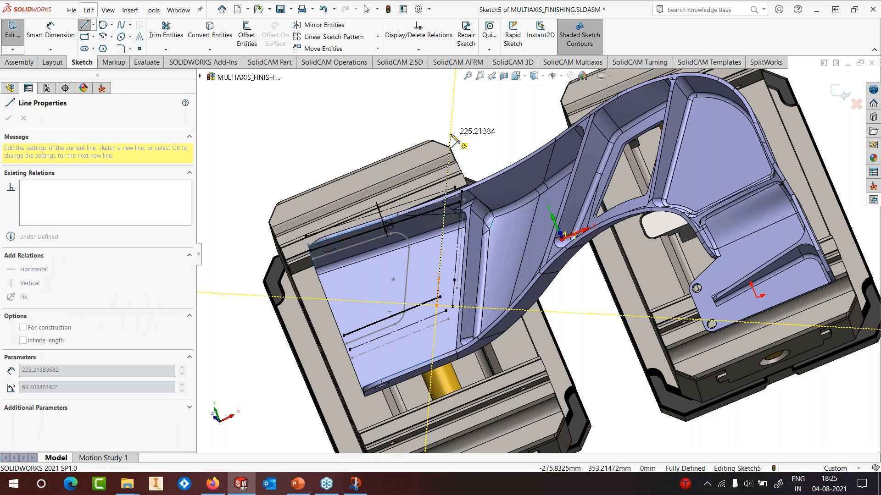
{"action": "left_click", "coordinate": [450, 135]}
{"action": "key", "text": "Escape"}
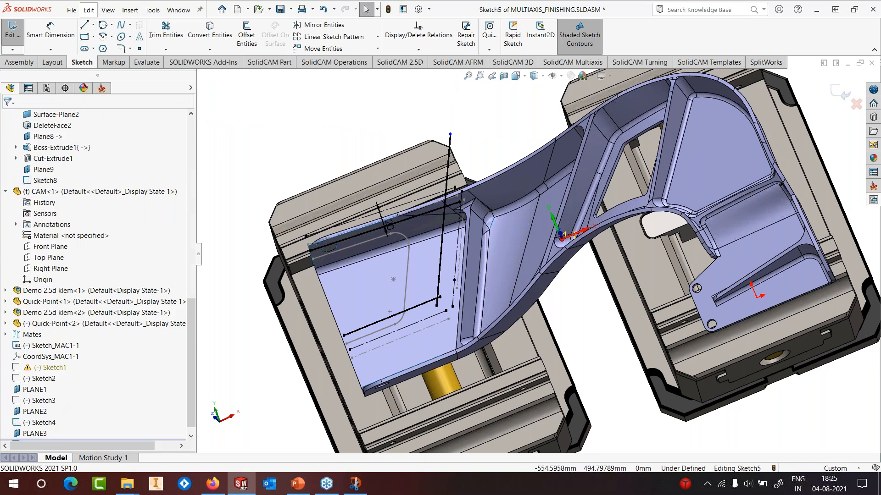
Fillet both corners between the new line and the offset side lines with a 25 mm radius, and exit the sketch
{"action": "left_click", "coordinate": [121, 49]}
{"action": "left_click", "coordinate": [404, 224]}
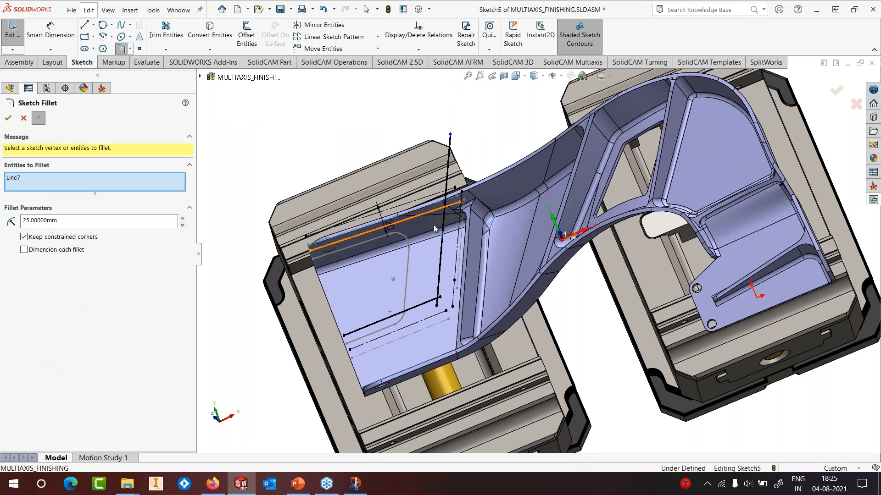
{"action": "left_click", "coordinate": [441, 252]}
{"action": "left_click", "coordinate": [425, 303]}
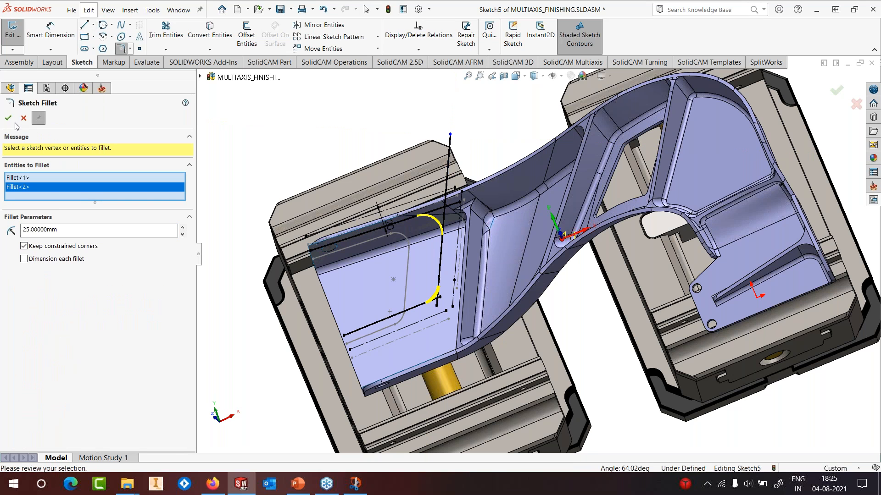
{"action": "left_click", "coordinate": [8, 119]}
{"action": "mouse_move", "coordinate": [495, 223]}
{"action": "middle_mouse_down"}
{"action": "mouse_move", "coordinate": [483, 235]}
{"action": "mouse_move", "coordinate": [487, 253]}
{"action": "middle_mouse_up"}
{"action": "middle_click_drag", "start_coordinate": [487, 253], "coordinate": [493, 197]}
{"action": "key", "text": "Escape"}
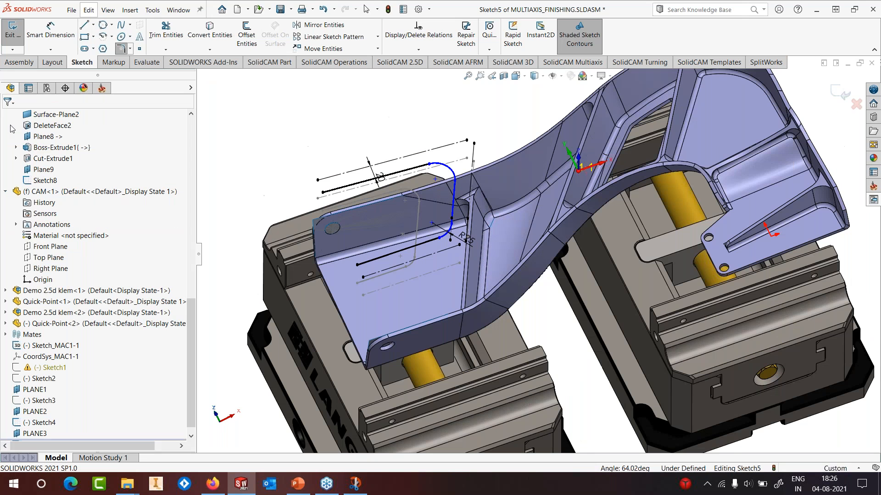
{"action": "left_click", "coordinate": [840, 93]}
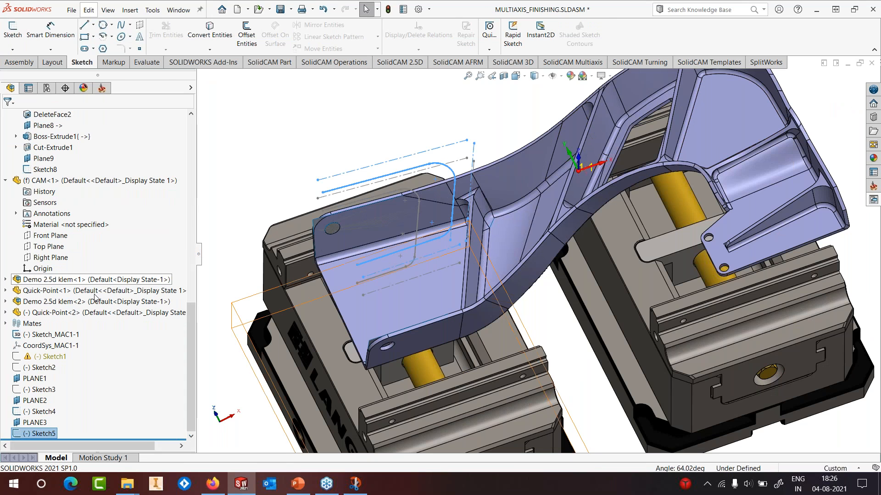
Copy operation 5X_ParC_faces90 and paste the duplicate after it in the operations tree
{"action": "right_click", "coordinate": [85, 341]}
{"action": "left_click", "coordinate": [111, 426]}
{"action": "right_click", "coordinate": [98, 339]}
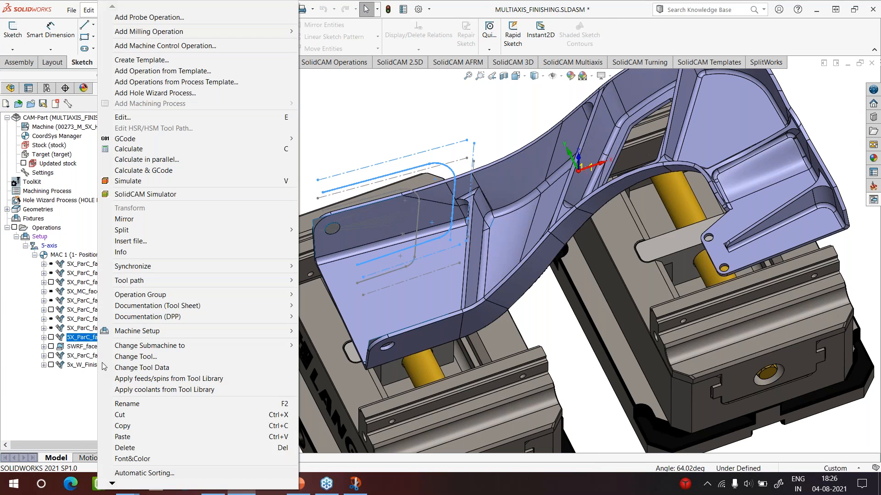
{"action": "left_click", "coordinate": [118, 438]}
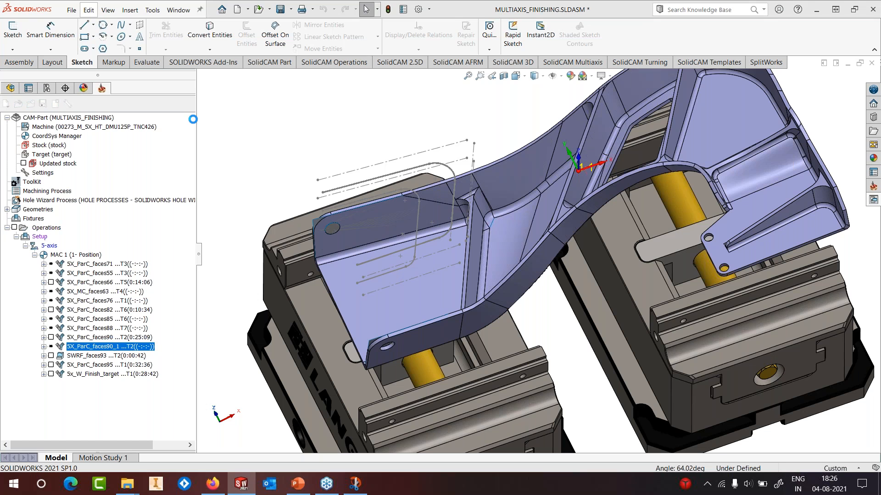
Redefine tilt curve contour57 by chaining the filleted sketch curve, and calculate operation 5X_ParC_faces90_1
{"action": "left_click", "coordinate": [186, 95]}
{"action": "left_click", "coordinate": [305, 137]}
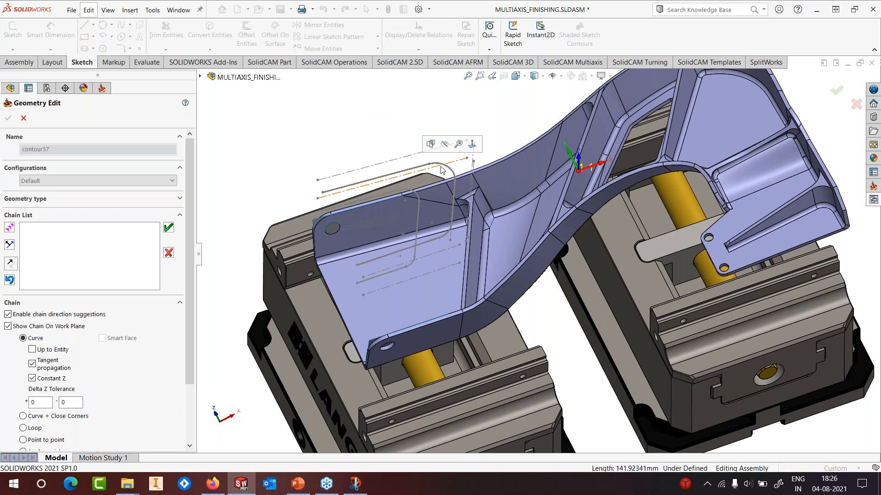
{"action": "left_click", "coordinate": [442, 170]}
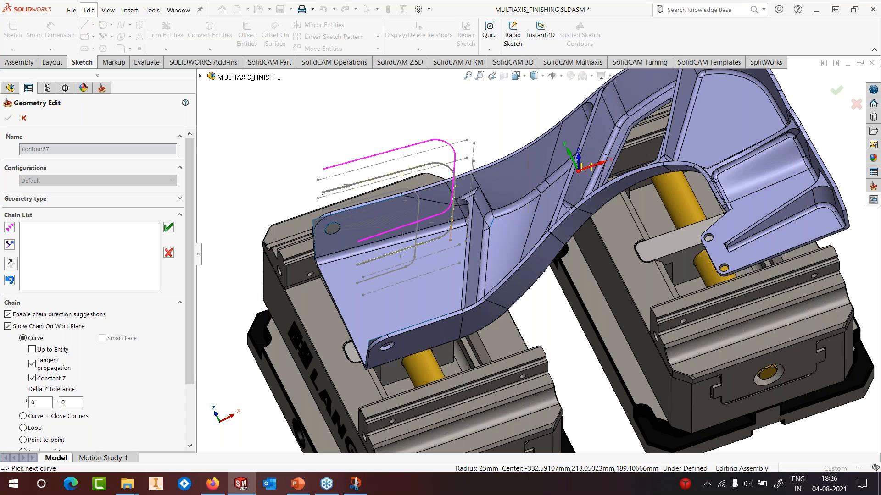
{"action": "left_click", "coordinate": [168, 230]}
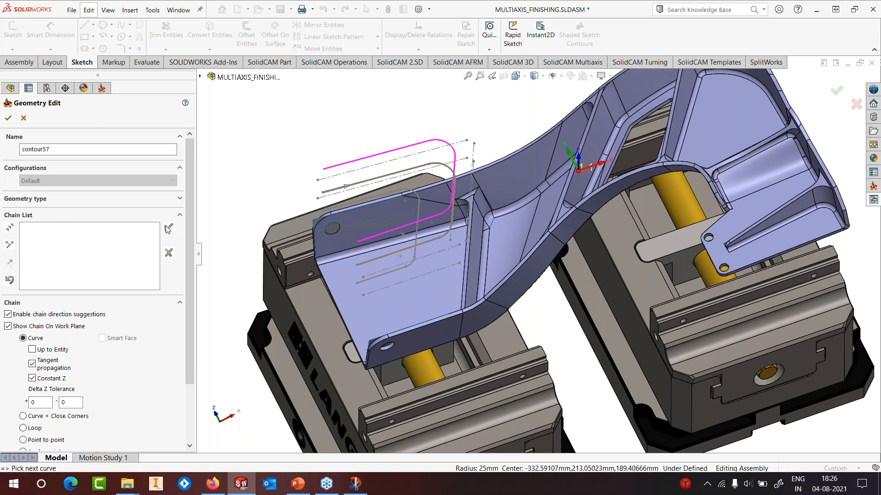
{"action": "left_click", "coordinate": [9, 119]}
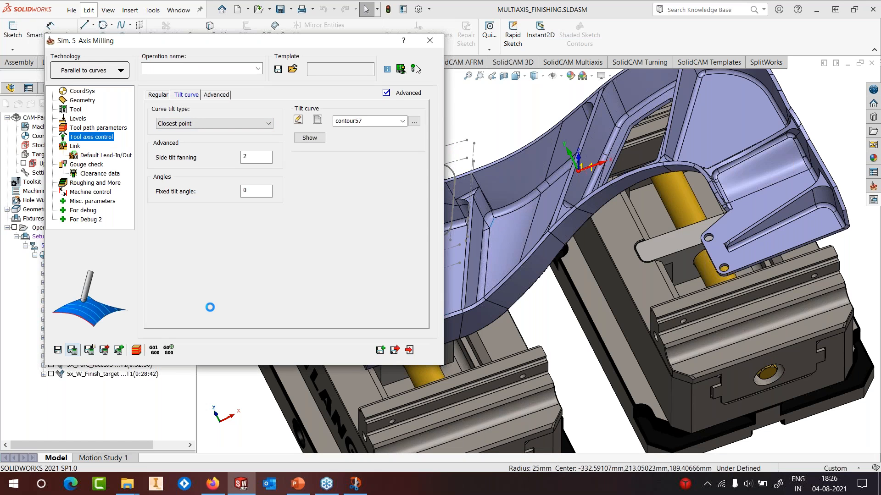
{"action": "left_click", "coordinate": [416, 69]}
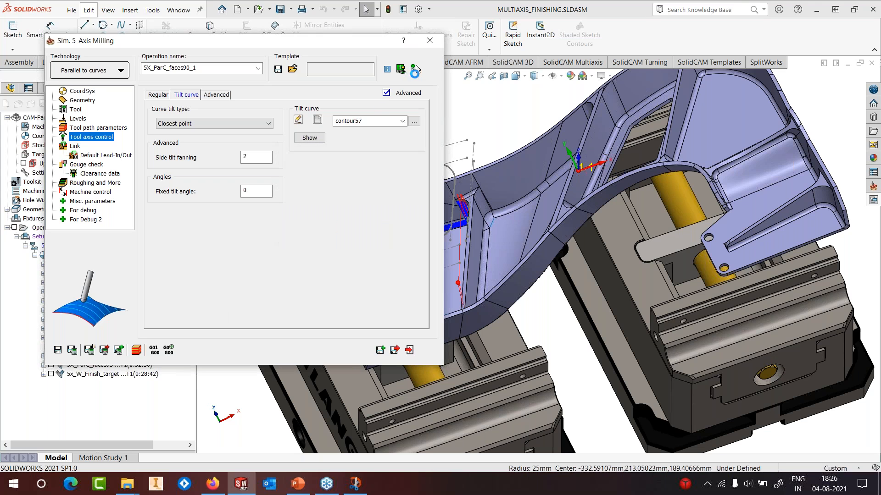
{"action": "left_click", "coordinate": [430, 44]}
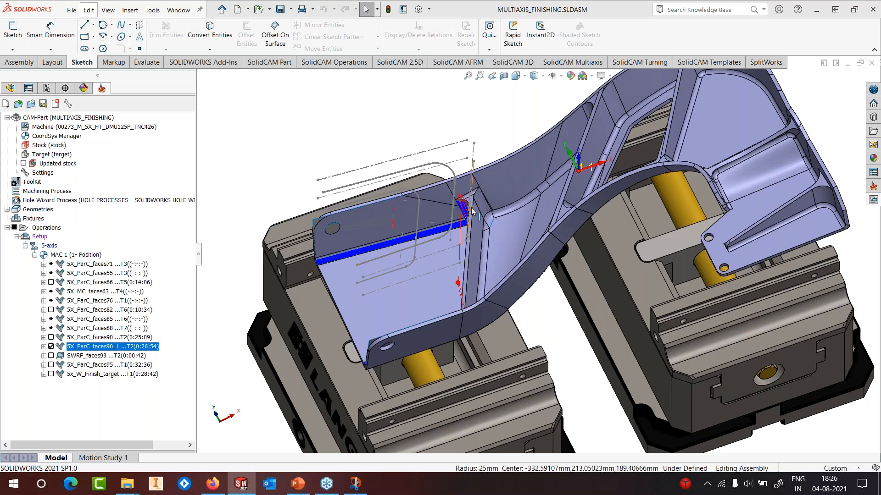
Examine the calculated toolpath along the pocket's floor fillets and inside corners, including the tool's entry and link moves
{"action": "middle_click_drag", "start_coordinate": [472, 211], "coordinate": [507, 167]}
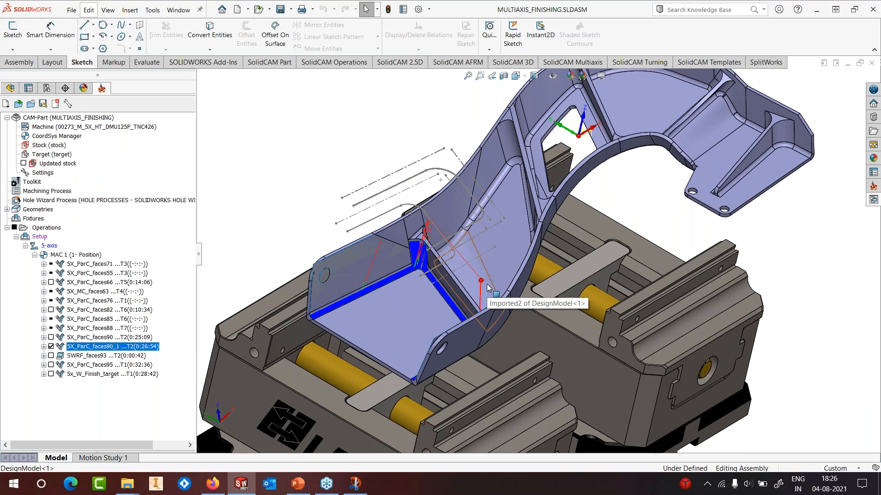
{"action": "scroll", "coordinate": [412, 320], "scroll_direction": "down", "scroll_amount": 3}
{"action": "scroll", "coordinate": [413, 314], "scroll_direction": "down", "scroll_amount": 2}
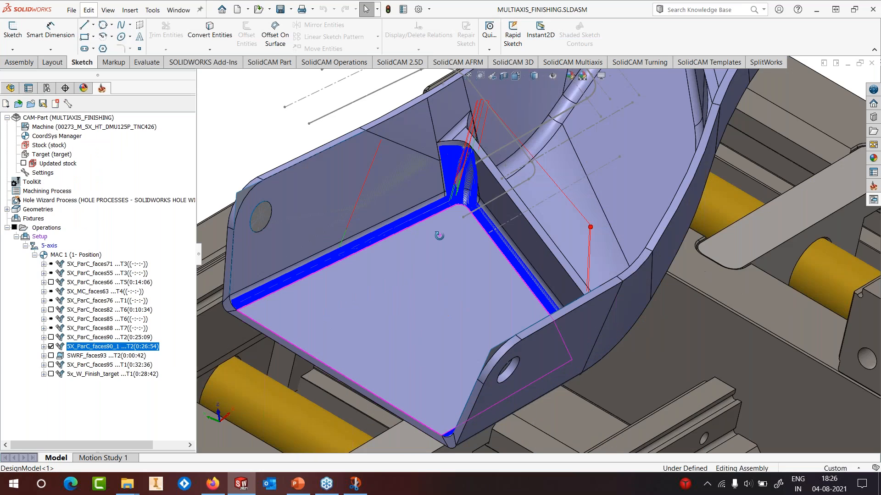
{"action": "middle_click_drag", "start_coordinate": [413, 314], "coordinate": [629, 318]}
{"action": "scroll", "coordinate": [671, 307], "scroll_direction": "down", "scroll_amount": 4}
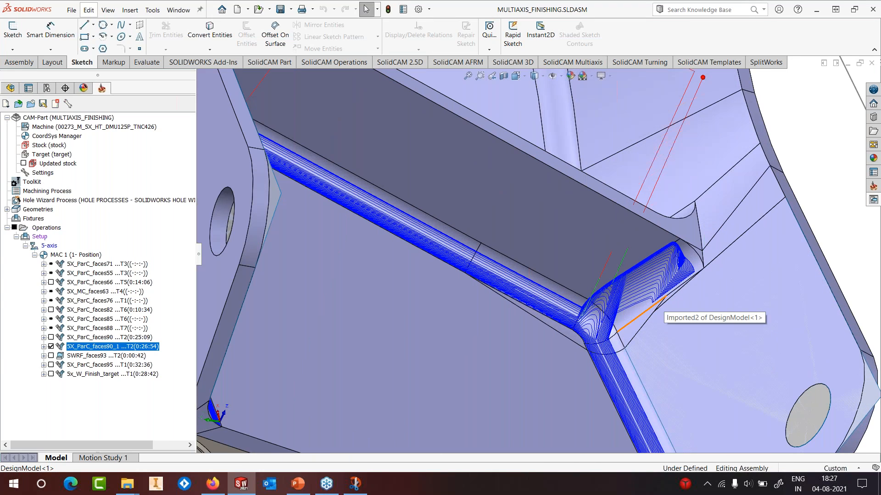
{"action": "scroll", "coordinate": [664, 310], "scroll_direction": "up", "scroll_amount": 2}
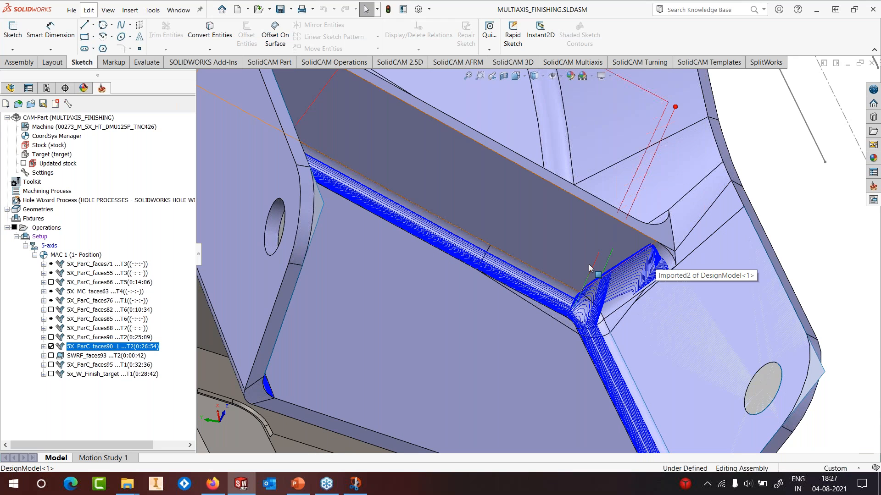
{"action": "scroll", "coordinate": [590, 261], "scroll_direction": "up", "scroll_amount": 5}
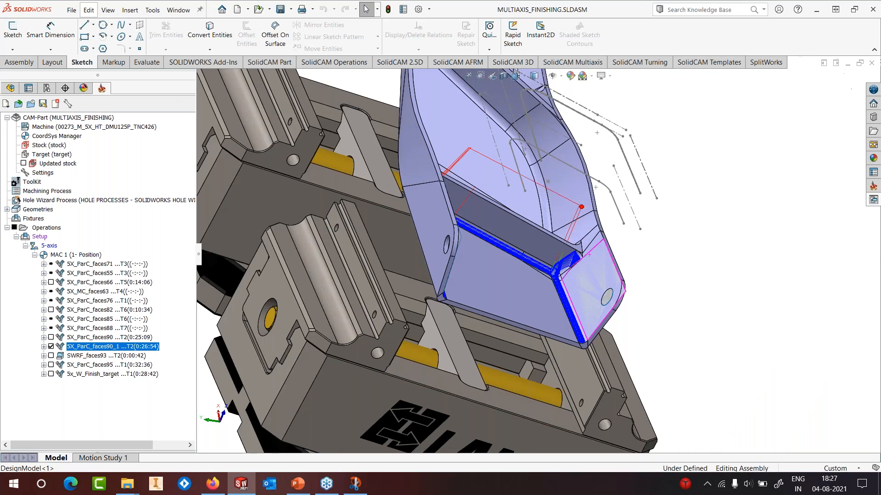
{"action": "scroll", "coordinate": [537, 277], "scroll_direction": "up", "scroll_amount": 3}
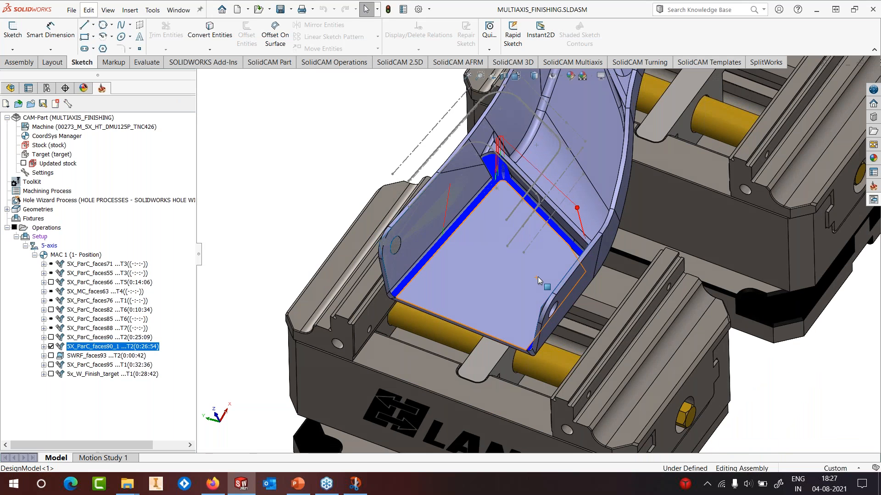
Reopen the tilt curve sketch and draw a line about 142 mm long across both side lines, nearer the pocket's open end
{"action": "key", "text": "space"}
{"action": "left_click", "coordinate": [422, 243]}
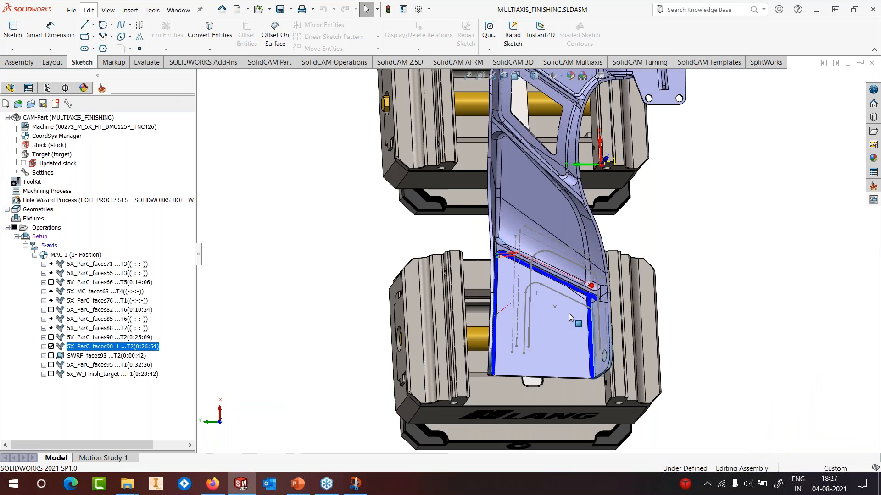
{"action": "scroll", "coordinate": [570, 316], "scroll_direction": "down", "scroll_amount": 4}
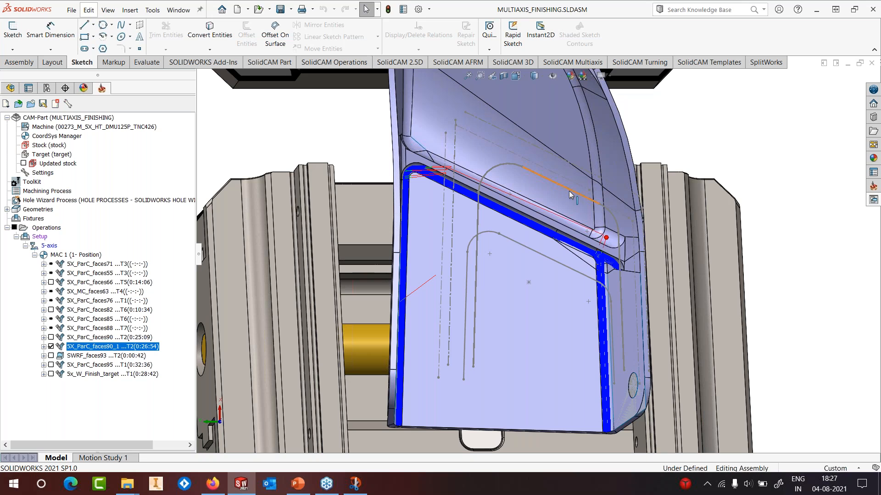
{"action": "left_click", "coordinate": [570, 195]}
{"action": "left_click", "coordinate": [605, 152]}
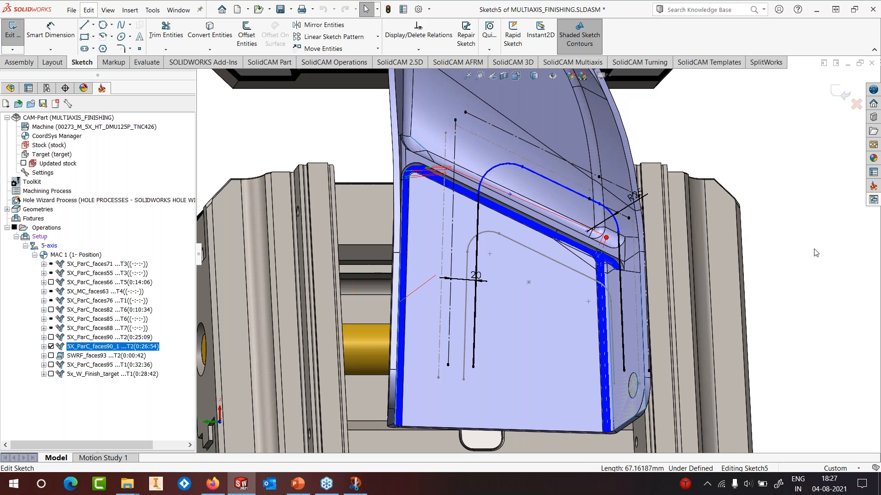
{"action": "left_click", "coordinate": [89, 28]}
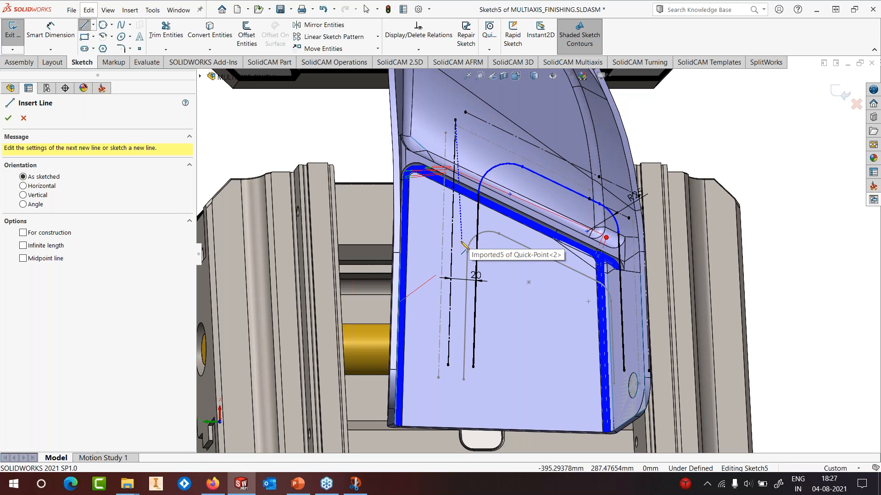
{"action": "left_click", "coordinate": [462, 242]}
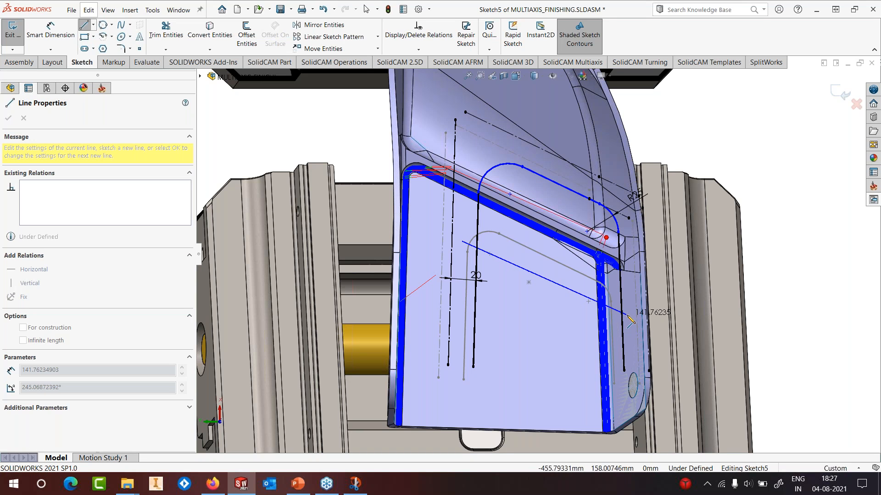
{"action": "left_click", "coordinate": [627, 315]}
{"action": "key", "text": "Escape"}
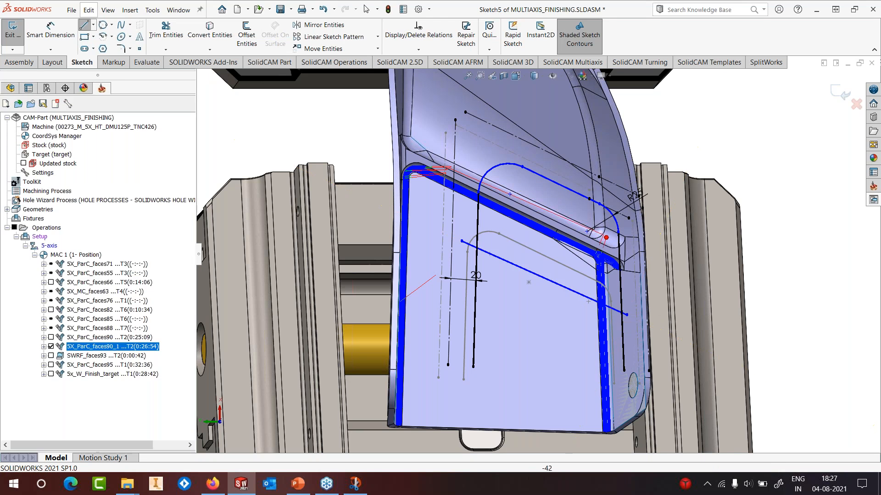
Make the new cross line parallel to the existing sloped end line of the tilt curve
{"action": "left_click", "coordinate": [567, 188]}
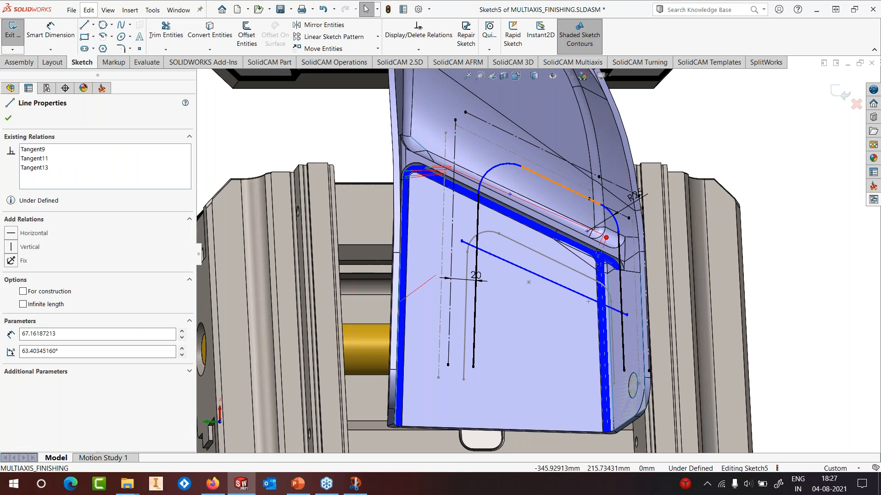
{"action": "left_click", "coordinate": [533, 280], "text": "ctrl"}
{"action": "left_click", "coordinate": [11, 335]}
{"action": "left_click", "coordinate": [9, 118]}
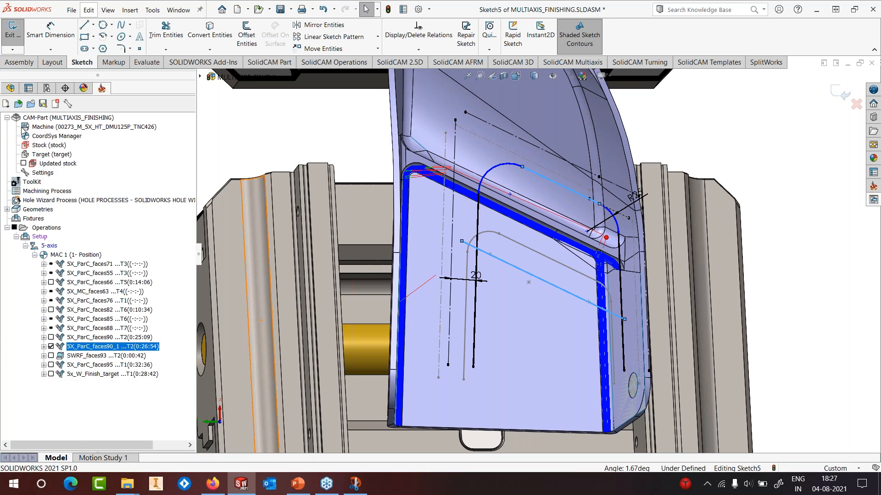
Fillet both corners between the new cross line and the side lines with a 25 mm radius
{"action": "left_click", "coordinate": [120, 48]}
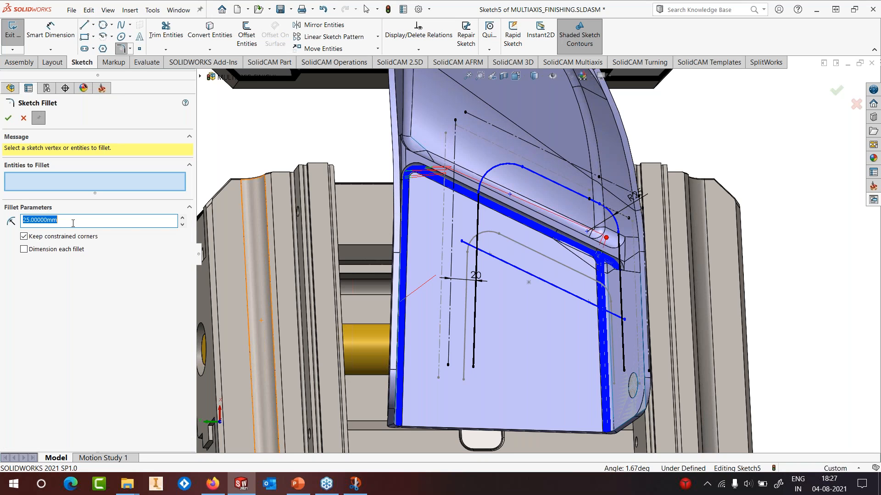
{"action": "left_click", "coordinate": [476, 271]}
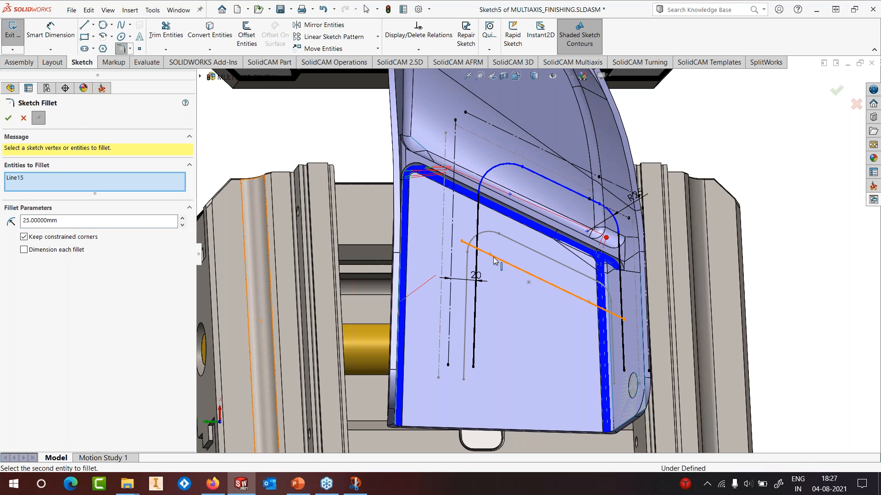
{"action": "left_click", "coordinate": [624, 346]}
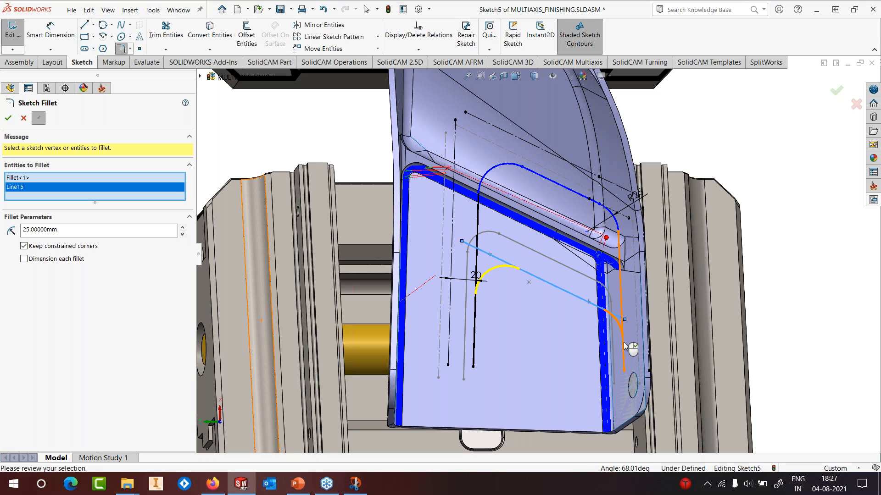
{"action": "left_click", "coordinate": [11, 118]}
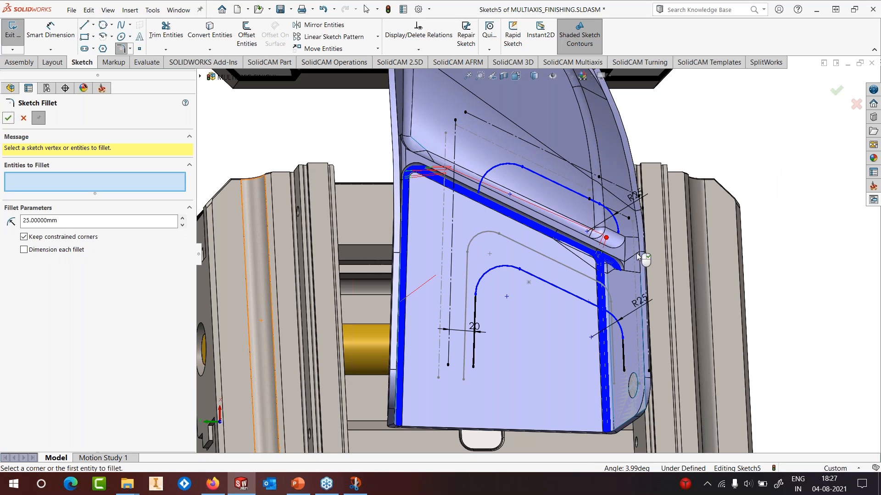
{"action": "left_click", "coordinate": [495, 166]}
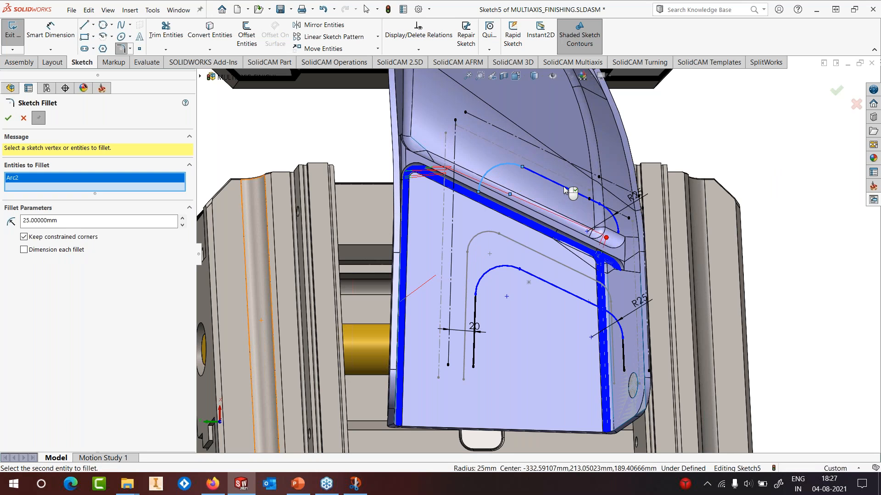
{"action": "left_click", "coordinate": [596, 204]}
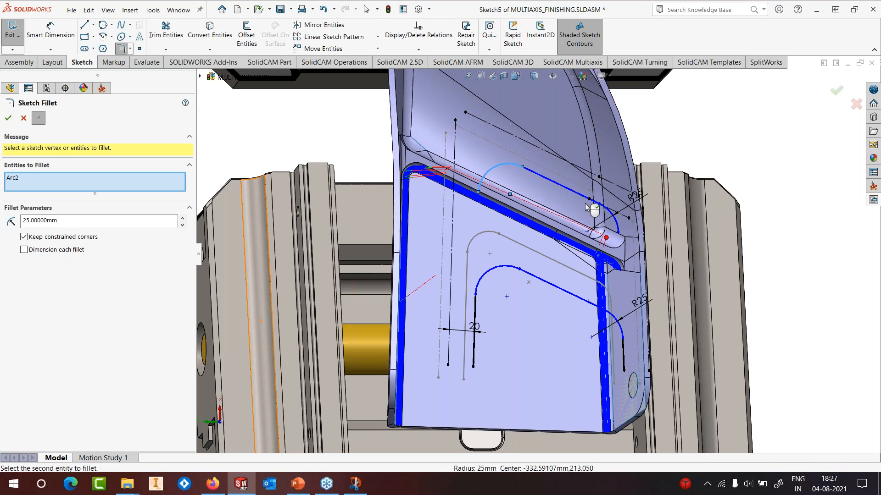
{"action": "left_click", "coordinate": [24, 119]}
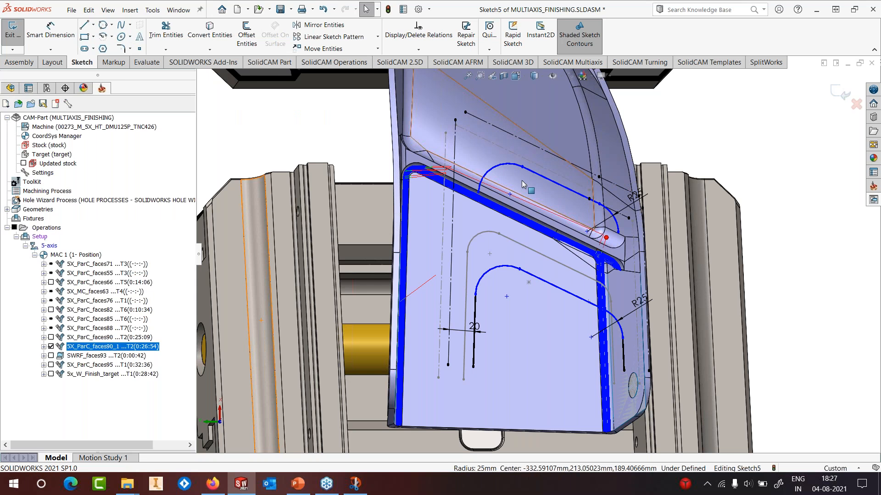
Convert the former sloped end line and its two corner arcs to construction geometry, and exit the sketch
{"action": "left_click", "coordinate": [495, 166]}
{"action": "left_click", "coordinate": [560, 184], "text": "ctrl"}
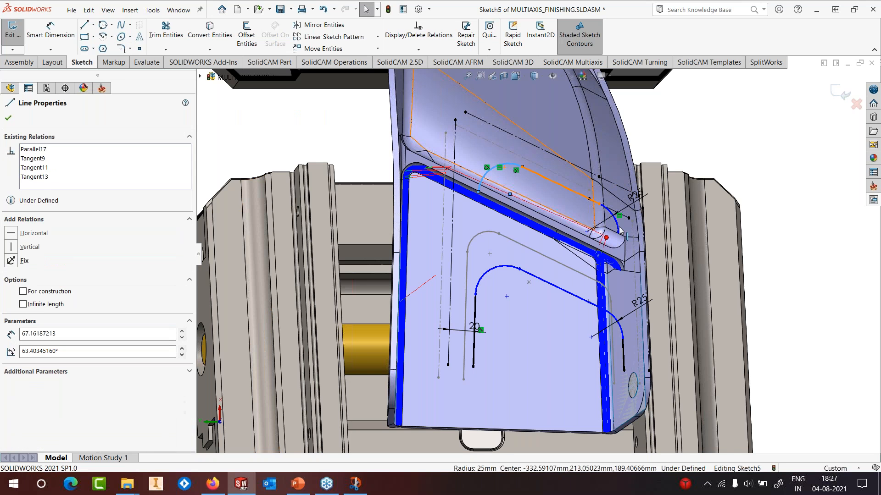
{"action": "left_click", "coordinate": [616, 224], "text": "ctrl"}
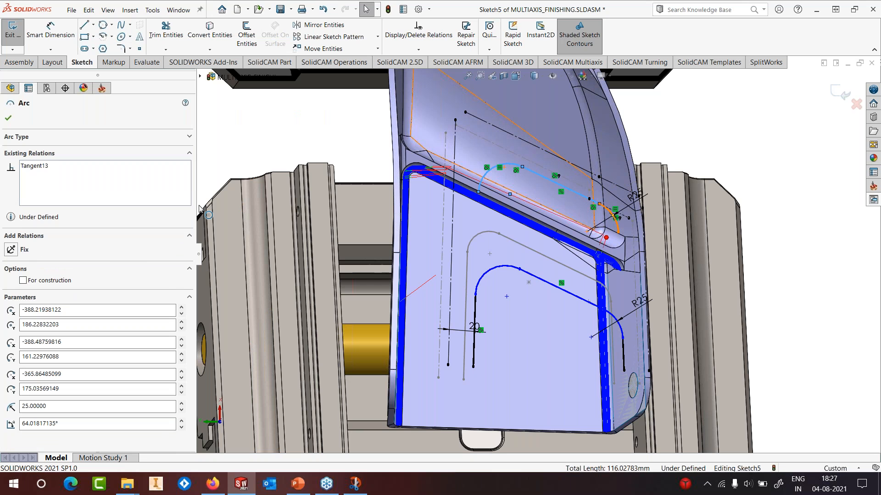
{"action": "left_click", "coordinate": [23, 319]}
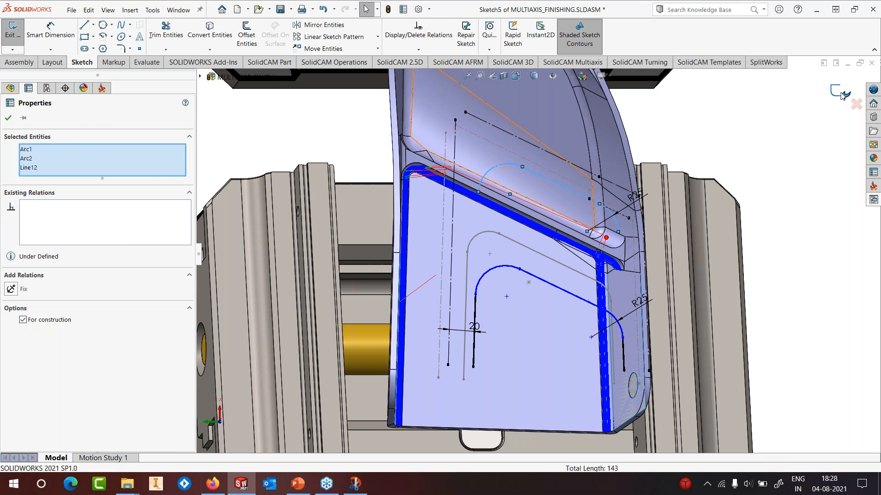
{"action": "key", "text": "Escape"}
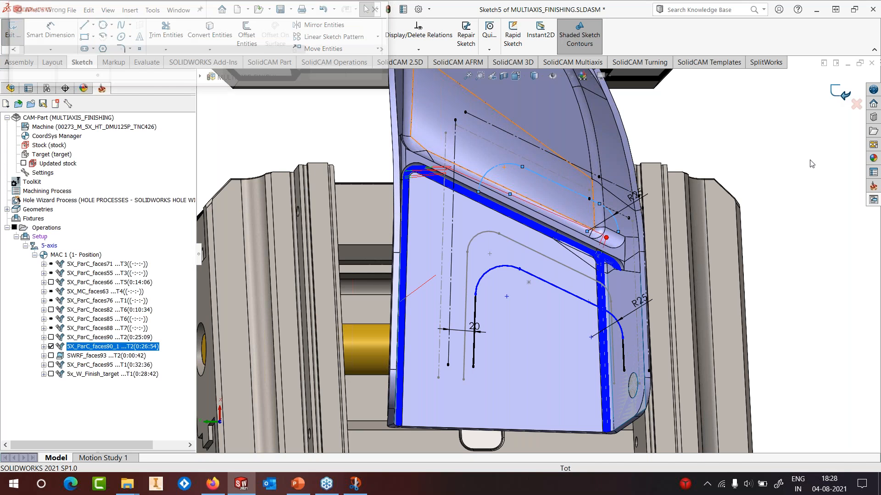
{"action": "left_click", "coordinate": [332, 72]}
Expand operation 5X_ParC_faces90_1 and check the synchronization of its tilt curve contour57
{"action": "middle_click_drag", "start_coordinate": [617, 307], "coordinate": [541, 206]}
{"action": "left_click", "coordinate": [43, 346]}
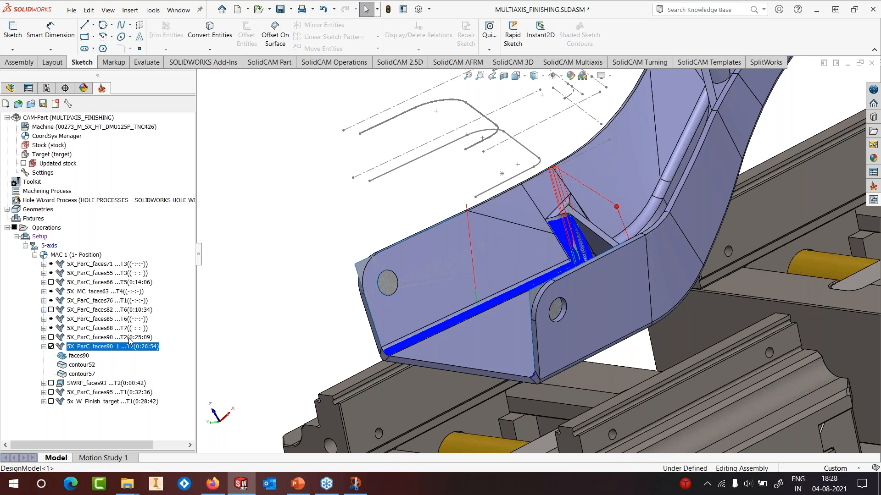
{"action": "double_click", "coordinate": [77, 372]}
{"action": "right_click", "coordinate": [77, 372]}
{"action": "left_click", "coordinate": [118, 303]}
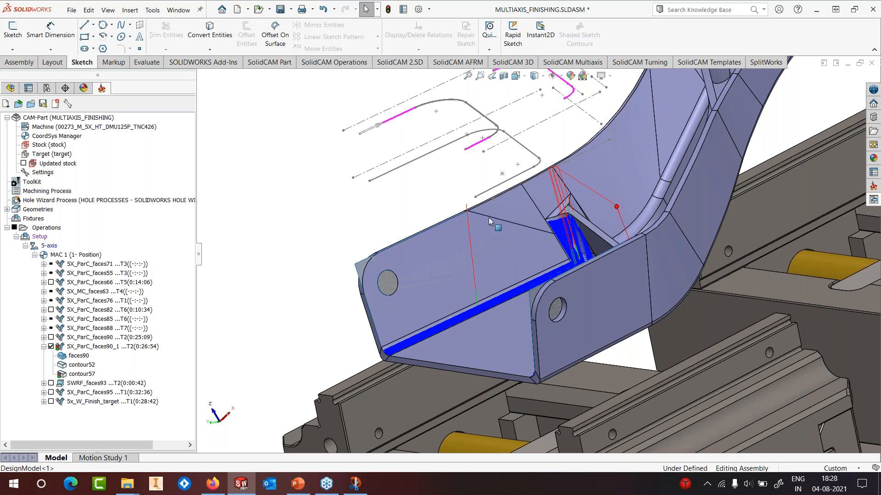
Synchronize the tilt curve contour57 of operation 5X_ParC_faces90_1 with the modified sketch
{"action": "scroll", "coordinate": [513, 197], "scroll_direction": "up", "scroll_amount": 2}
{"action": "scroll", "coordinate": [531, 157], "scroll_direction": "up", "scroll_amount": 1}
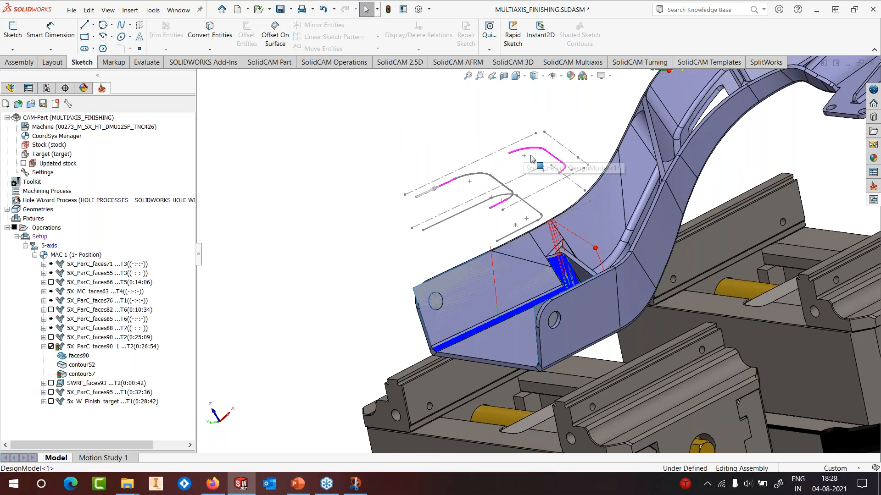
{"action": "scroll", "coordinate": [531, 156], "scroll_direction": "down", "scroll_amount": 1}
{"action": "right_click", "coordinate": [88, 376]}
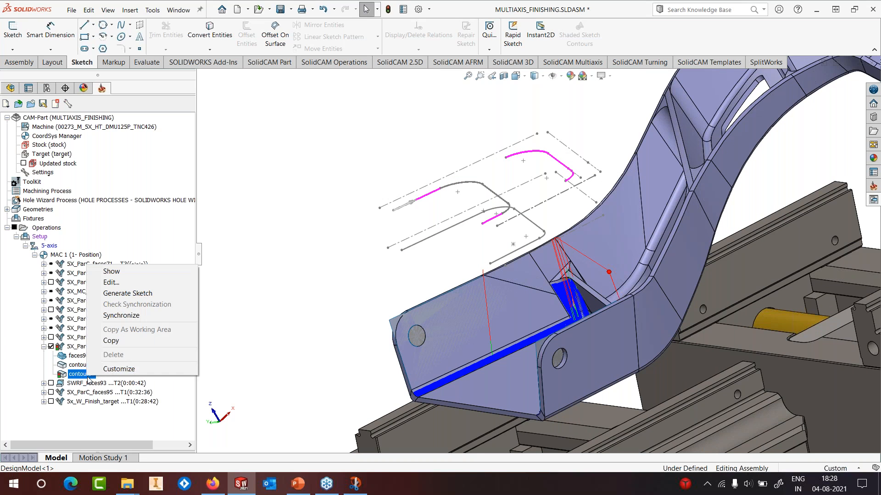
{"action": "left_click", "coordinate": [110, 316]}
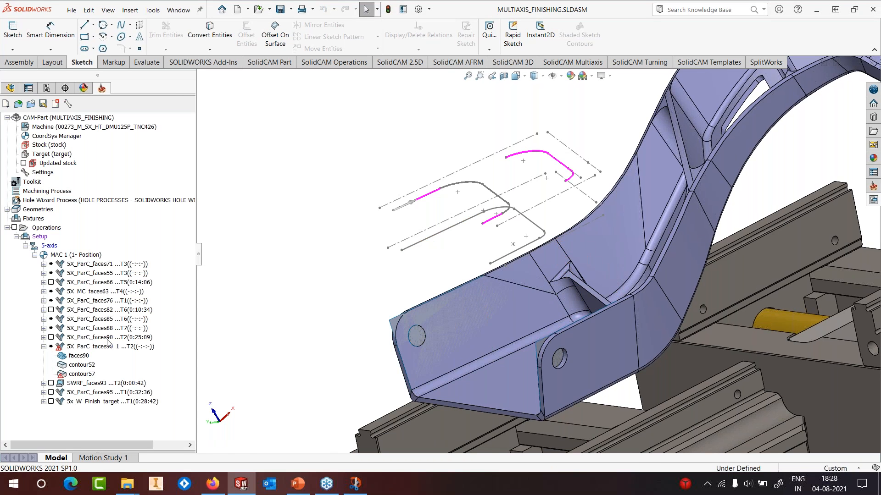
Open the geometry contour57 for editing
{"action": "right_click", "coordinate": [90, 376]}
{"action": "left_click", "coordinate": [114, 283]}
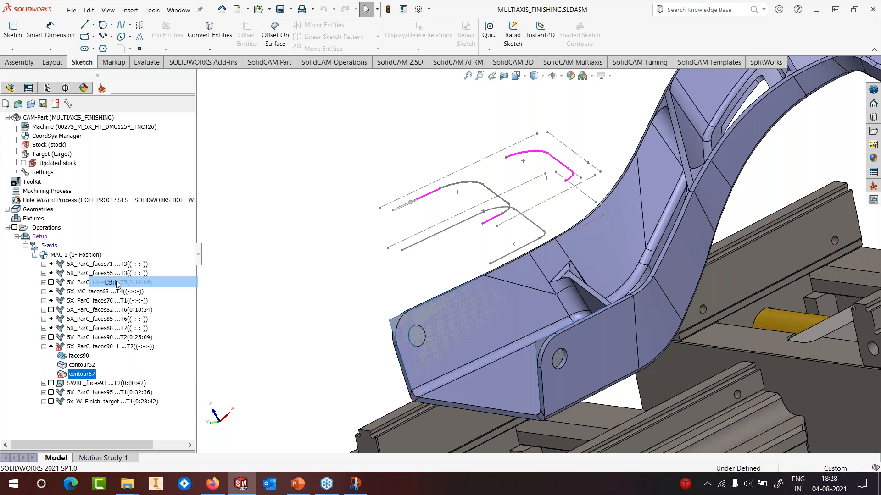
{"action": "left_click", "coordinate": [451, 306]}
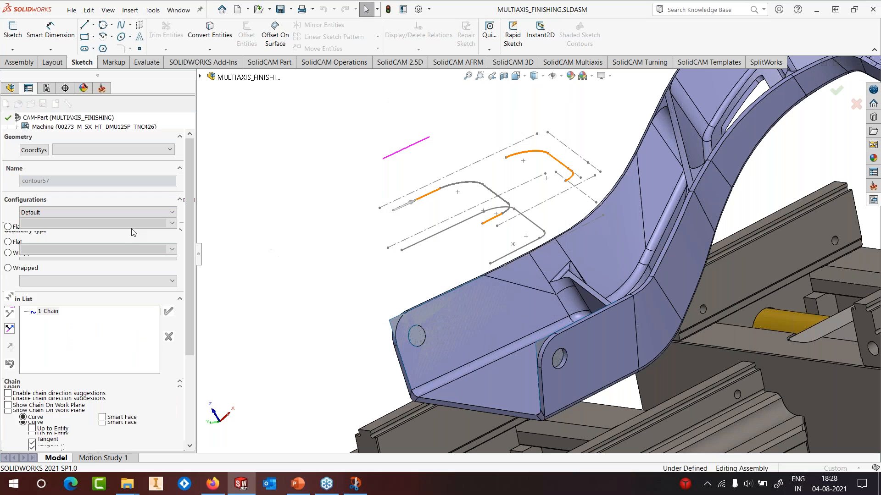
Try to edit the existing chain of contour57 by continuing it from its start line along the first corner arc
{"action": "right_click", "coordinate": [45, 228]}
{"action": "left_click", "coordinate": [67, 258]}
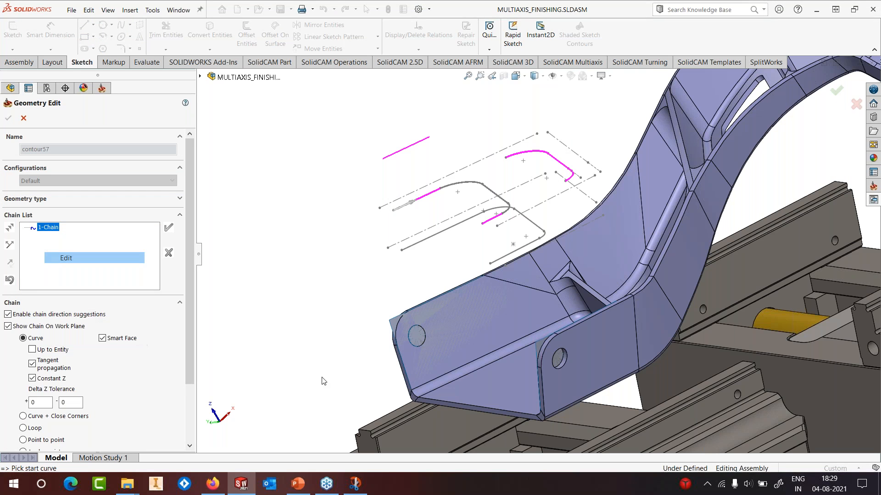
{"action": "left_click", "coordinate": [322, 377]}
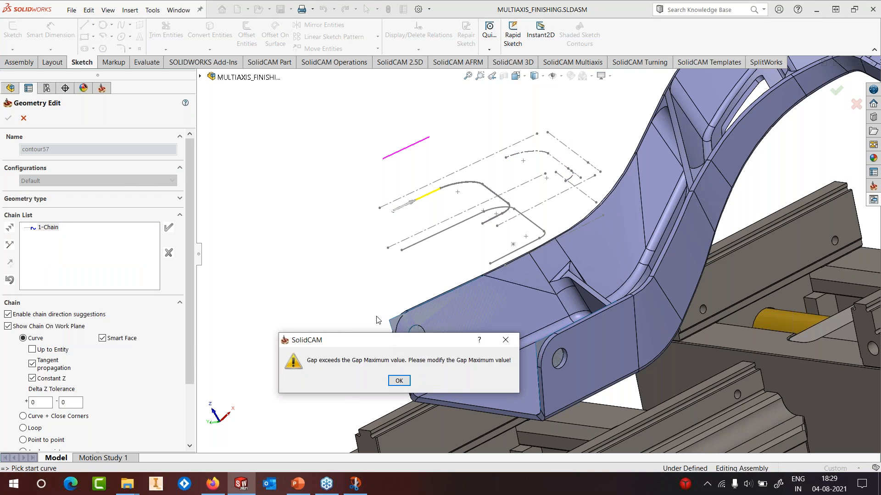
{"action": "left_click", "coordinate": [399, 381]}
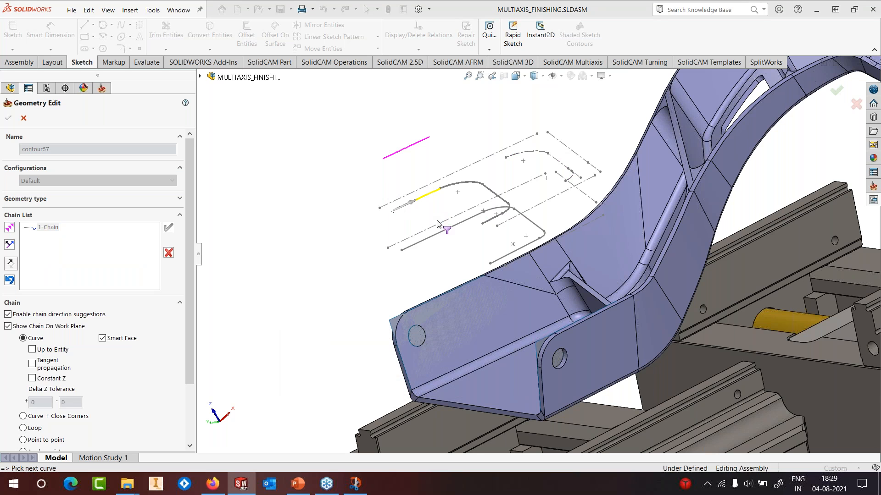
{"action": "left_click", "coordinate": [449, 185]}
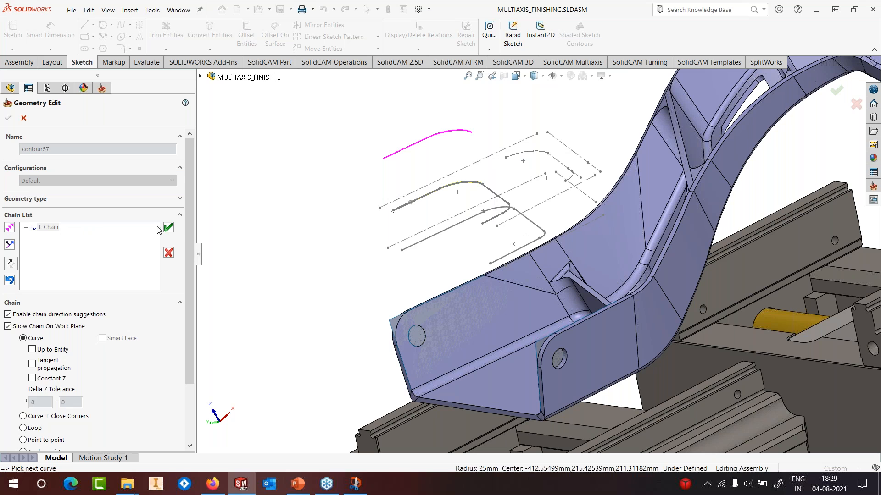
{"action": "left_click", "coordinate": [168, 252]}
Replace the old chain of contour57 with a new one running along the side line, both corner arcs, the new cross line and the opposite side line
{"action": "right_click", "coordinate": [42, 228]}
{"action": "left_click", "coordinate": [69, 336]}
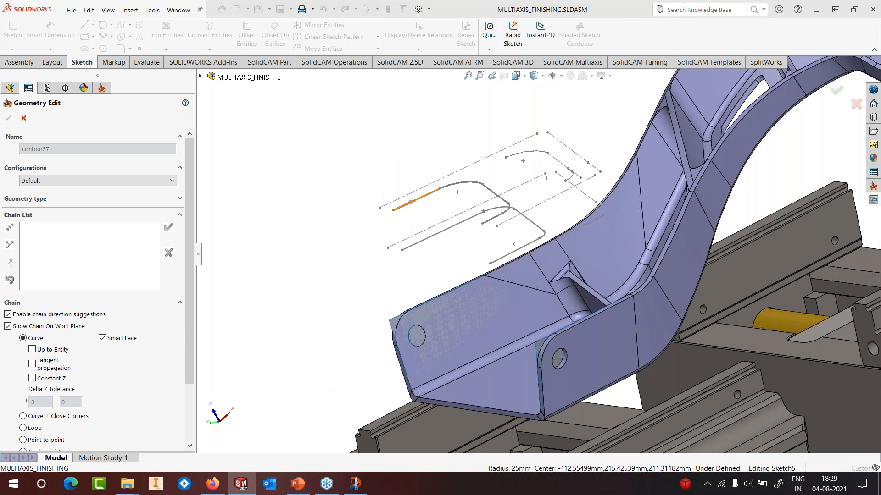
{"action": "left_click", "coordinate": [411, 202]}
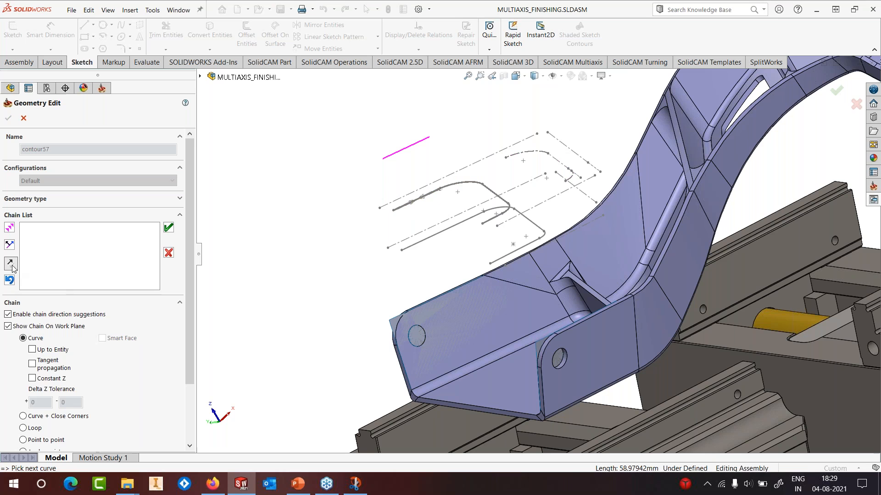
{"action": "left_click", "coordinate": [458, 186]}
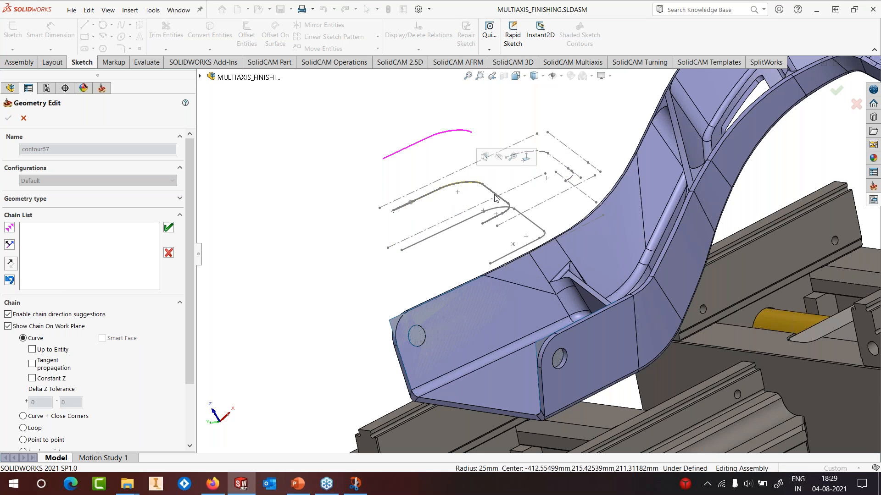
{"action": "left_click", "coordinate": [496, 195]}
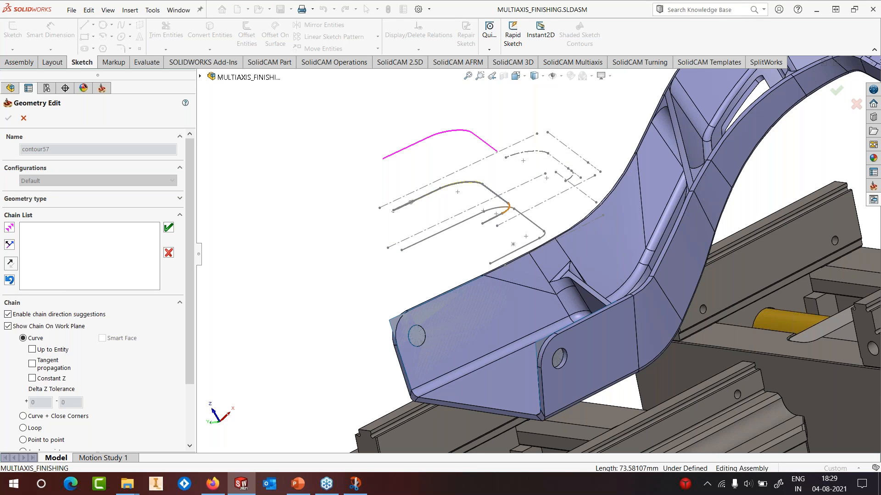
{"action": "left_click", "coordinate": [509, 209]}
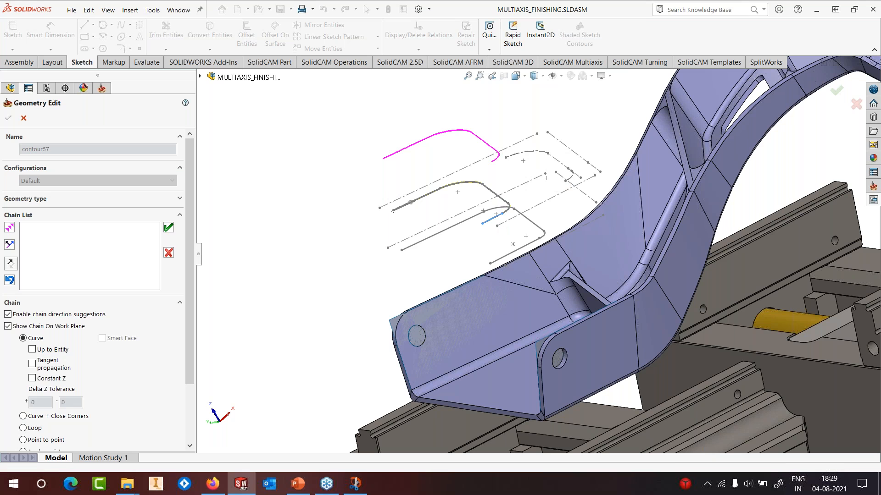
{"action": "left_click", "coordinate": [168, 228]}
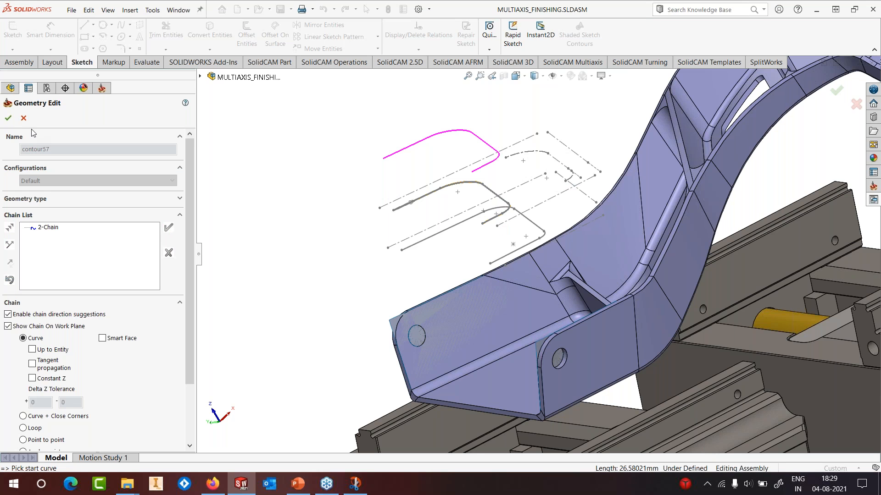
{"action": "left_click", "coordinate": [8, 119]}
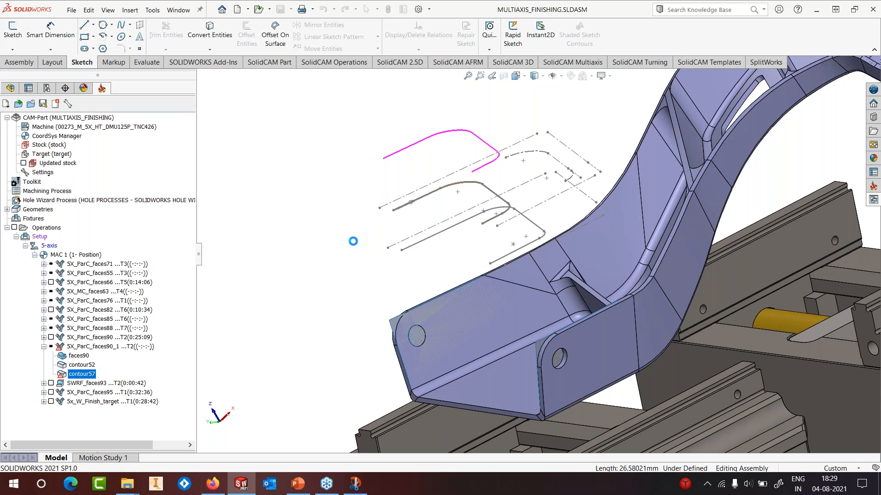
Calculate operation 5X_ParC_faces90_1 and examine its toolpath along the fillets
{"action": "right_click", "coordinate": [95, 348]}
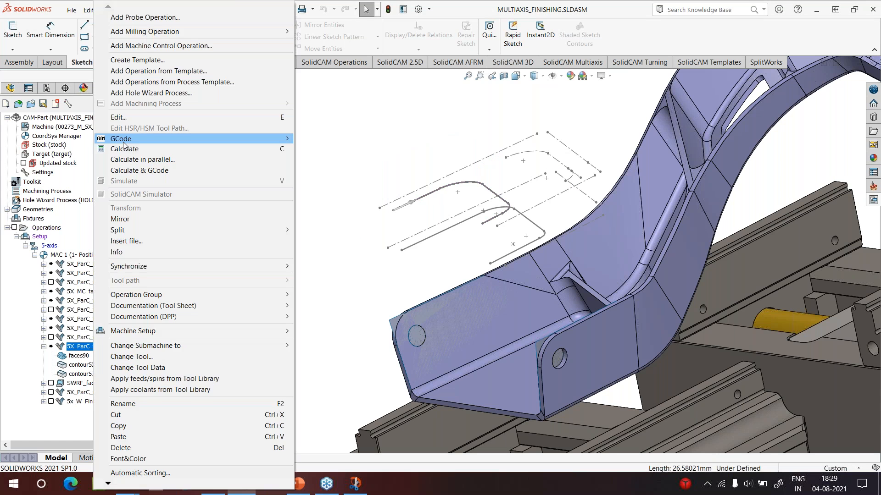
{"action": "left_click", "coordinate": [119, 136]}
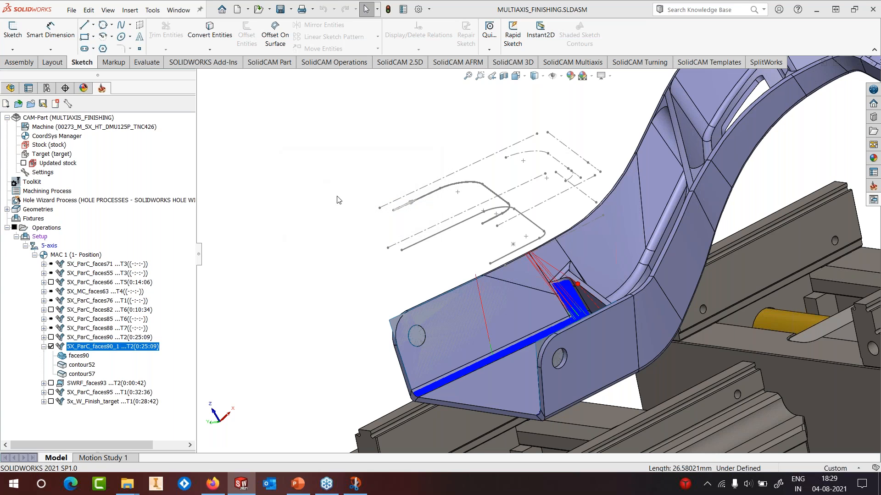
{"action": "middle_click_drag", "start_coordinate": [546, 280], "coordinate": [704, 345]}
{"action": "scroll", "coordinate": [703, 346], "scroll_direction": "down", "scroll_amount": 6}
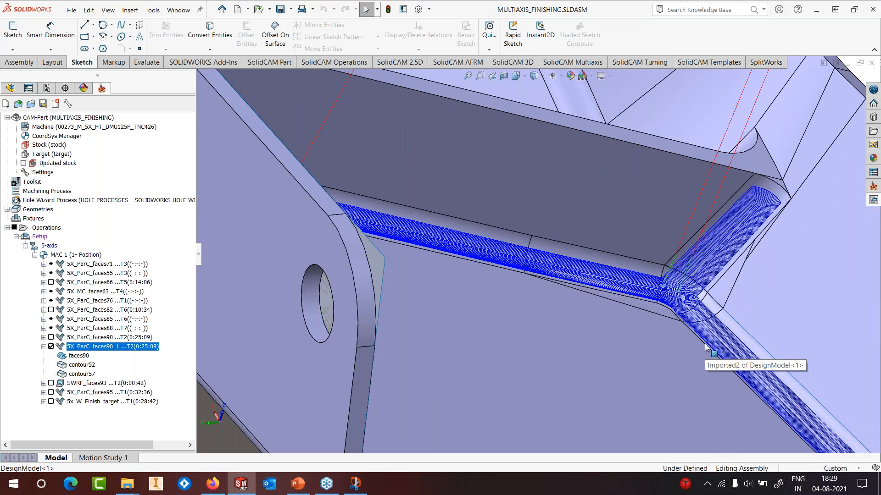
{"action": "scroll", "coordinate": [705, 347], "scroll_direction": "up", "scroll_amount": 2}
{"action": "scroll", "coordinate": [706, 347], "scroll_direction": "up", "scroll_amount": 5}
{"action": "middle_click_drag", "start_coordinate": [706, 347], "coordinate": [573, 250]}
Run the machine simulation of operation 5X_ParC_faces90_1, zoomed in on the part
{"action": "right_click", "coordinate": [92, 346]}
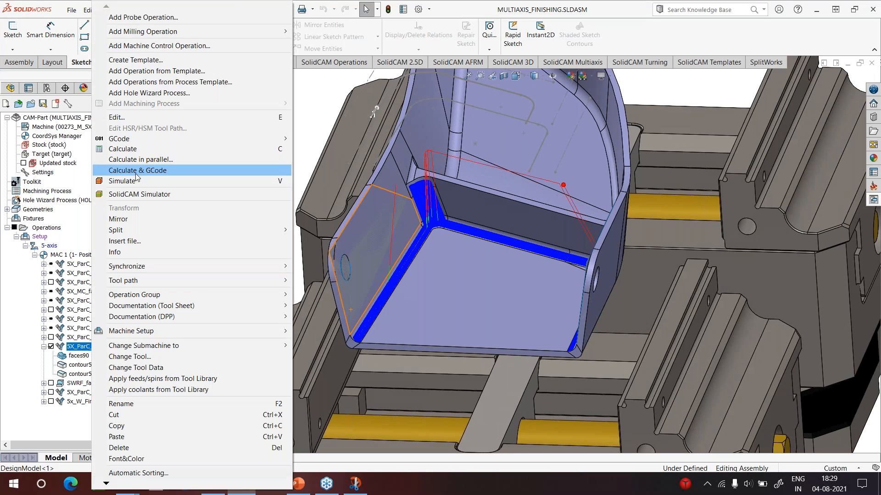
{"action": "left_click", "coordinate": [134, 180]}
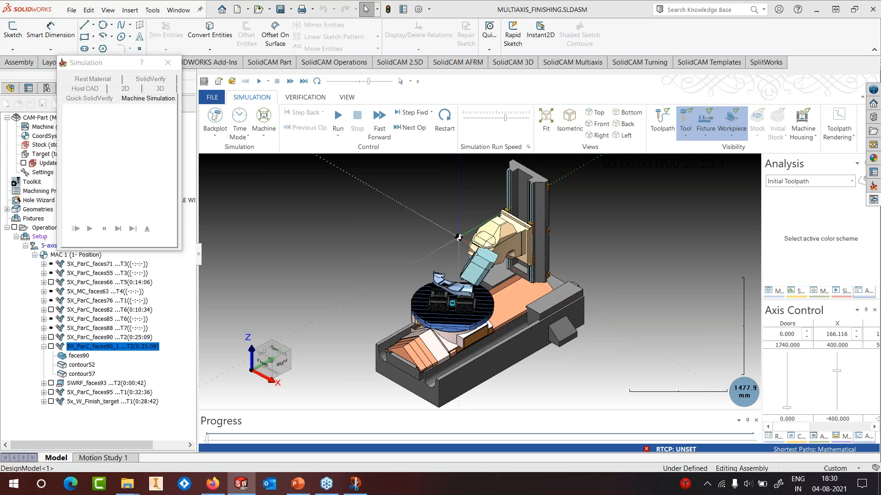
{"action": "scroll", "coordinate": [466, 291], "scroll_direction": "up", "scroll_amount": 8}
{"action": "mouse_move", "coordinate": [500, 284]}
{"action": "middle_mouse_down"}
{"action": "mouse_move", "coordinate": [504, 294]}
{"action": "mouse_move", "coordinate": [549, 279]}
{"action": "mouse_move", "coordinate": [502, 290]}
{"action": "middle_mouse_up"}
{"action": "left_click", "coordinate": [339, 118]}
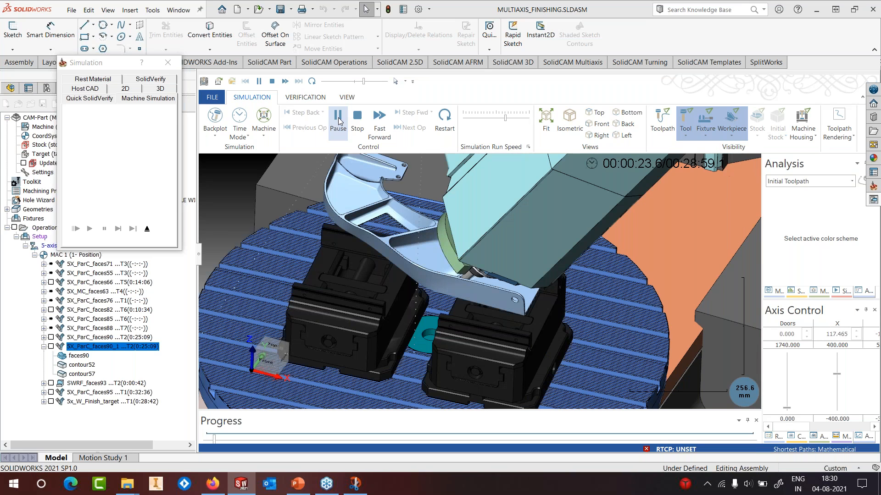
Examine the tool tilt and head clearance around the part from several sides during the simulation, and pause it
{"action": "middle_click_drag", "start_coordinate": [395, 237], "coordinate": [352, 215]}
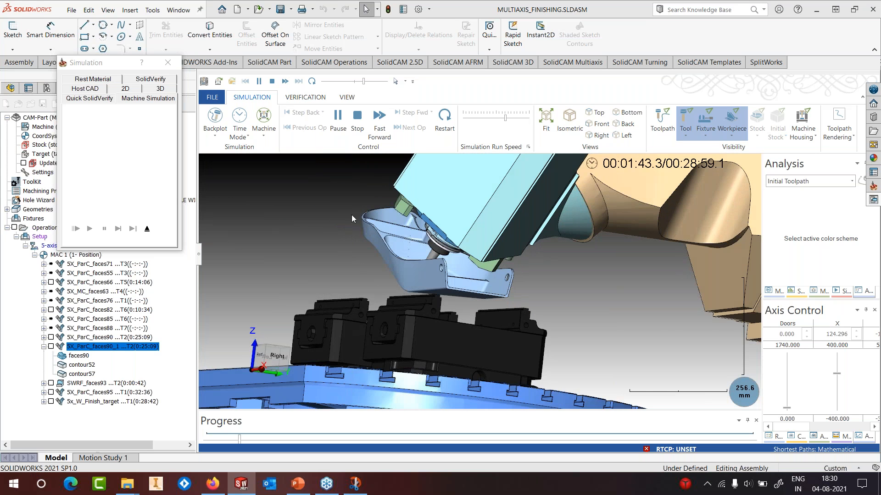
{"action": "scroll", "coordinate": [499, 288], "scroll_direction": "up", "scroll_amount": 5}
{"action": "middle_click_drag", "start_coordinate": [486, 270], "coordinate": [477, 264]}
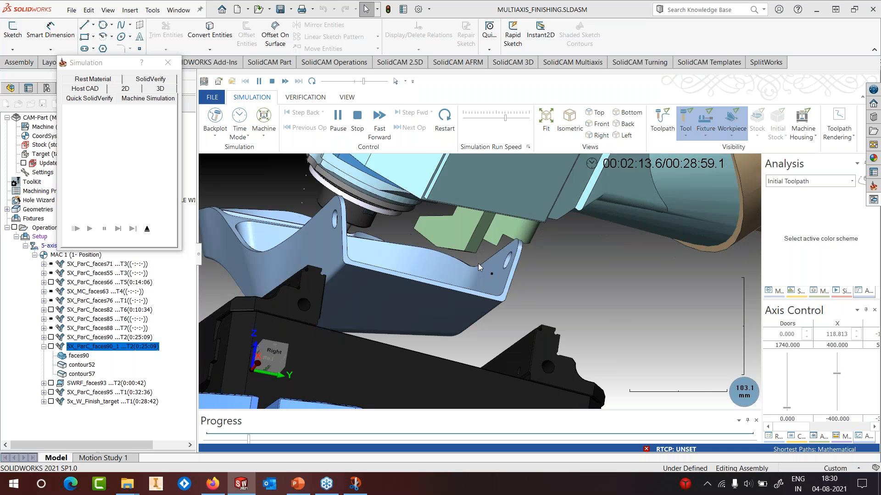
{"action": "middle_click_drag", "start_coordinate": [467, 267], "coordinate": [445, 275]}
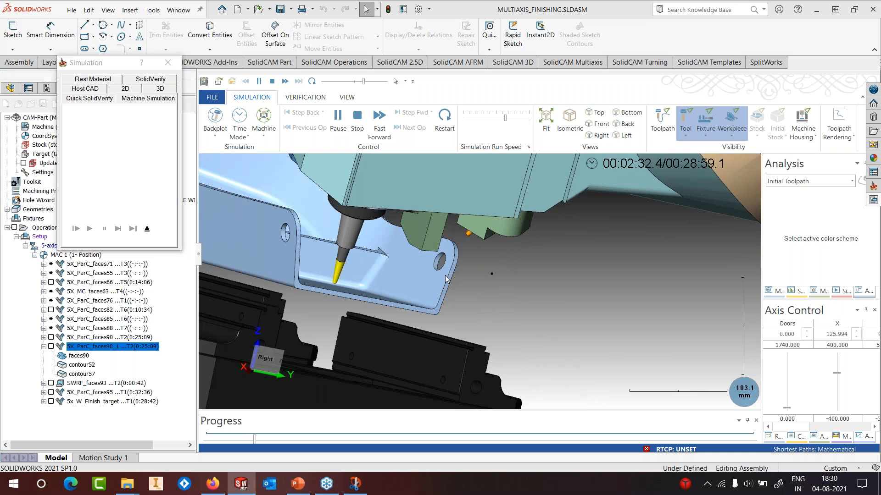
{"action": "middle_click_drag", "start_coordinate": [445, 275], "coordinate": [464, 274]}
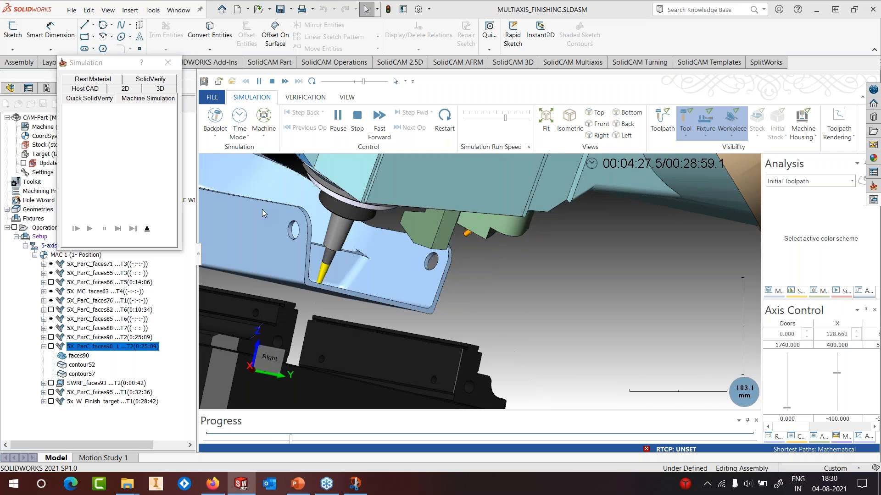
{"action": "left_click", "coordinate": [331, 122]}
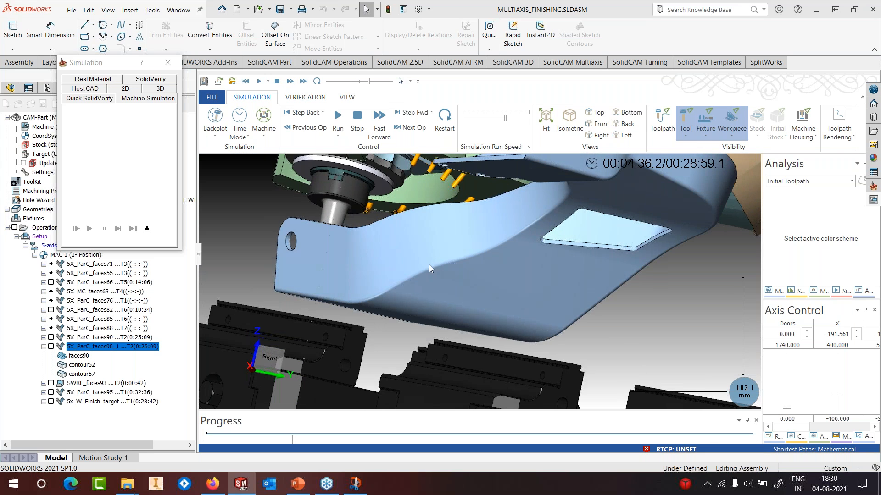
{"action": "middle_click_drag", "start_coordinate": [430, 251], "coordinate": [563, 271]}
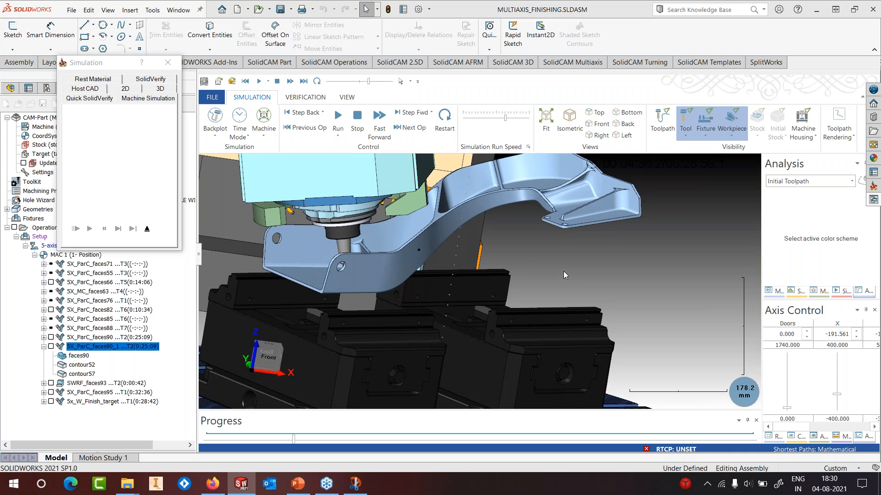
Run the machine simulation of the original operation 5X_ParC_faces90 for comparison
{"action": "left_click", "coordinate": [98, 338]}
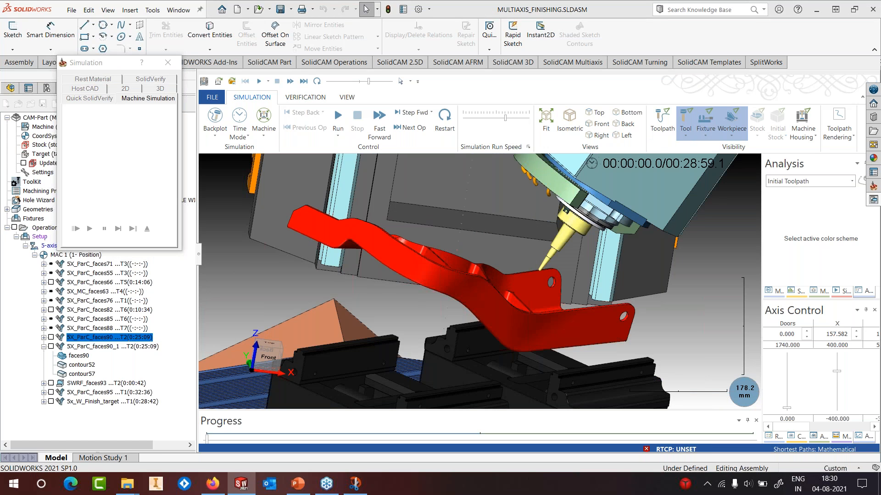
{"action": "middle_click_drag", "start_coordinate": [514, 312], "coordinate": [467, 320]}
{"action": "left_click", "coordinate": [338, 117]}
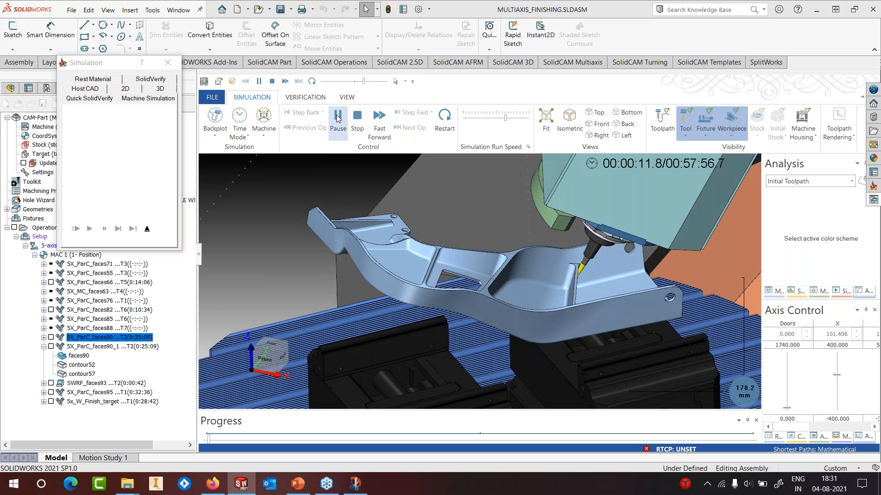
Examine the head movement of operation 5X_ParC_faces90 from several sides, stop its playback and exit the simulation
{"action": "middle_click_drag", "start_coordinate": [450, 270], "coordinate": [456, 260]}
{"action": "scroll", "coordinate": [596, 275], "scroll_direction": "down", "scroll_amount": 6}
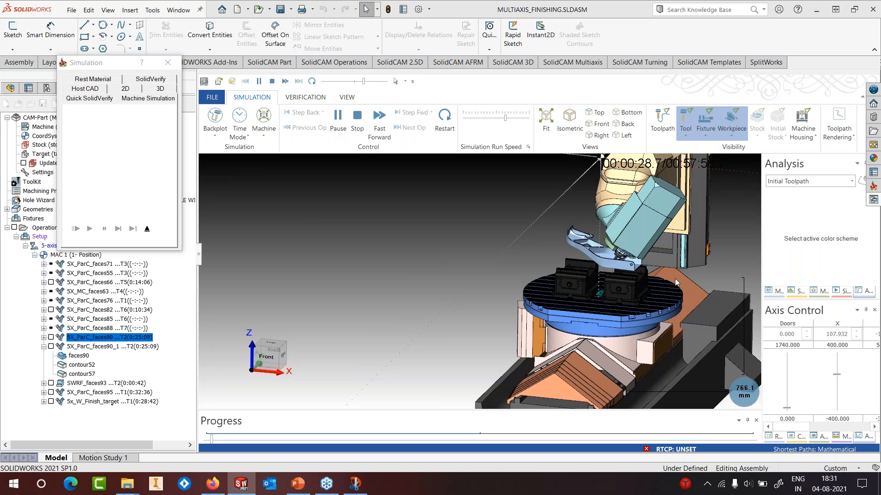
{"action": "scroll", "coordinate": [634, 251], "scroll_direction": "up", "scroll_amount": 3}
{"action": "middle_click_drag", "start_coordinate": [634, 250], "coordinate": [522, 241]}
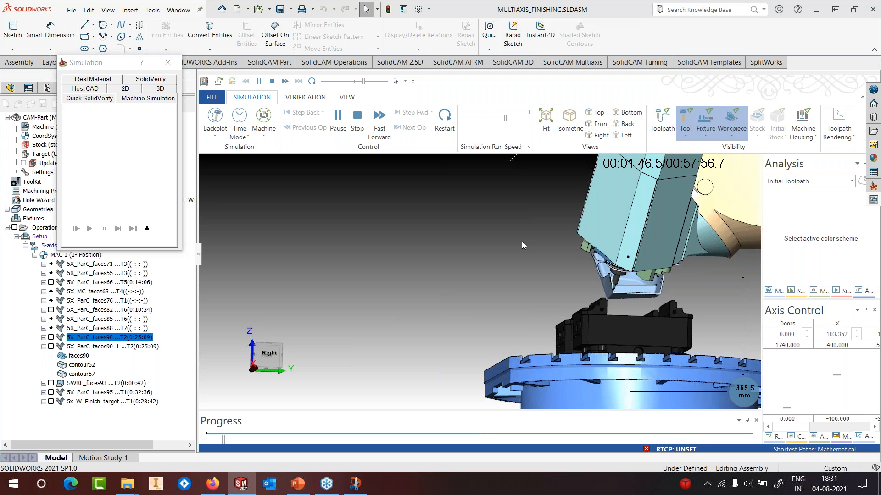
{"action": "left_click_drag", "start_coordinate": [532, 245], "coordinate": [580, 260]}
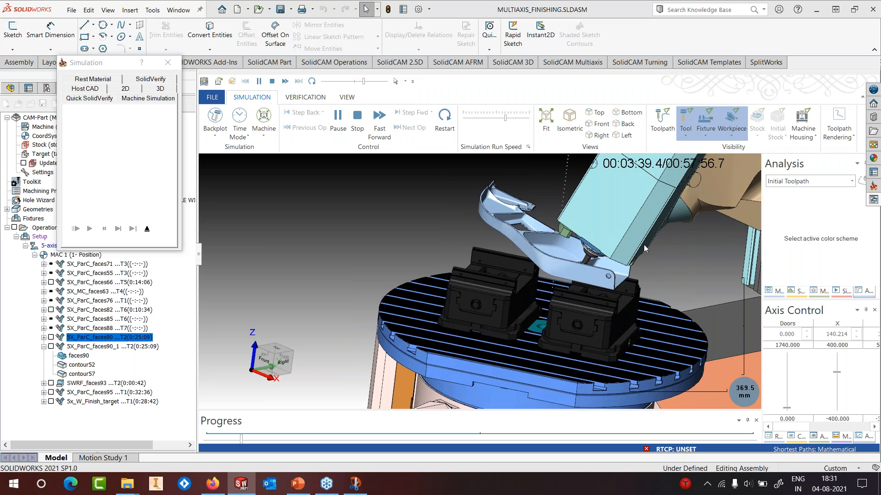
{"action": "scroll", "coordinate": [643, 248], "scroll_direction": "up", "scroll_amount": 3}
{"action": "scroll", "coordinate": [643, 244], "scroll_direction": "up", "scroll_amount": 1}
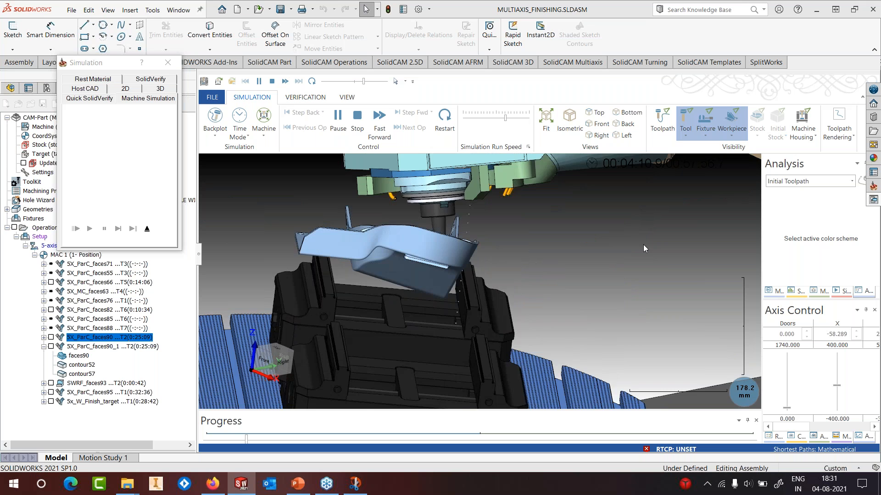
{"action": "left_click", "coordinate": [337, 117]}
{"action": "left_click", "coordinate": [148, 229]}
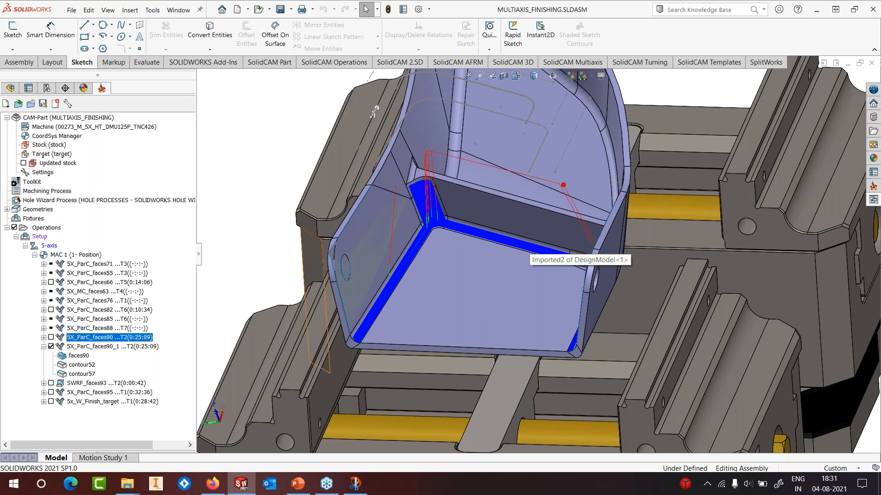
Open the CAM-part 5X DRILL.PRT from the 9-MULTIAXIS DRILLING folder
{"action": "left_click", "coordinate": [153, 10]}
{"action": "mouse_move", "coordinate": [186, 61]}
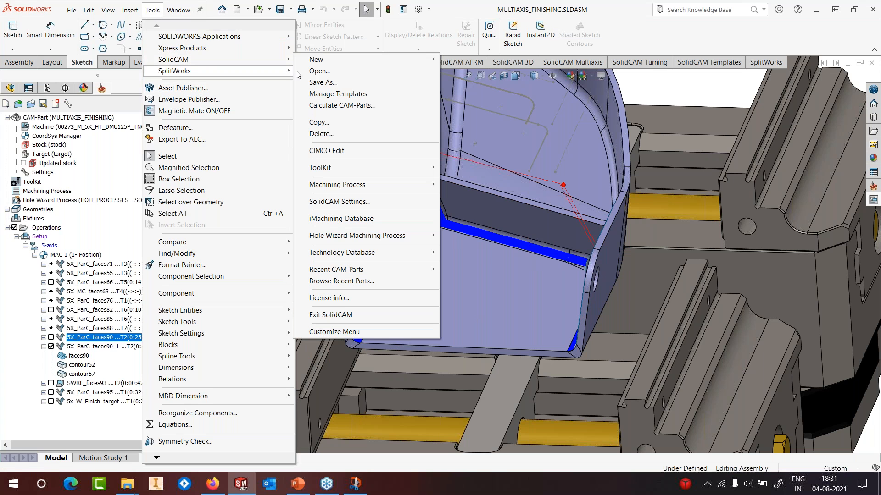
{"action": "left_click", "coordinate": [298, 73]}
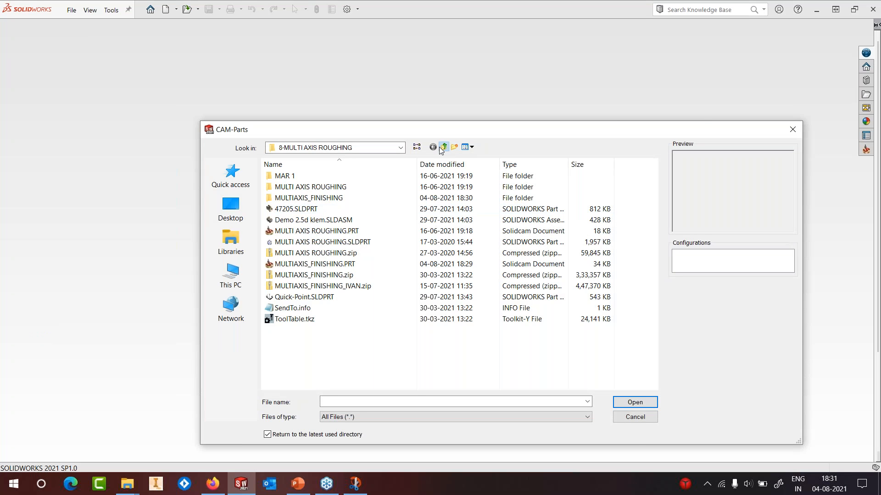
{"action": "left_click", "coordinate": [444, 147]}
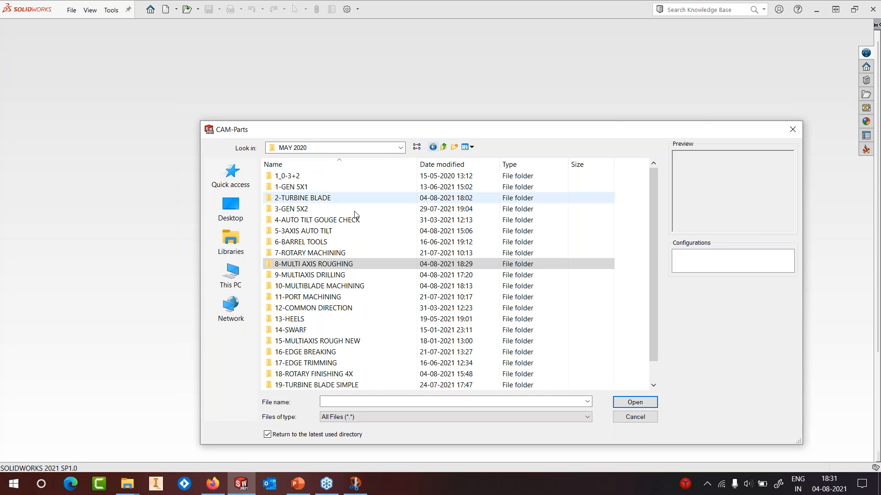
{"action": "double_click", "coordinate": [312, 275]}
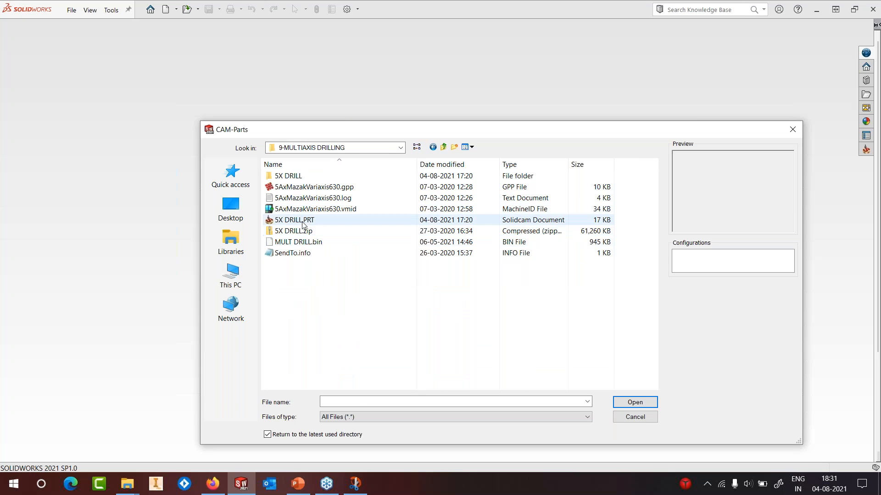
{"action": "left_click", "coordinate": [294, 219]}
{"action": "left_click", "coordinate": [635, 403]}
{"action": "left_click", "coordinate": [511, 379]}
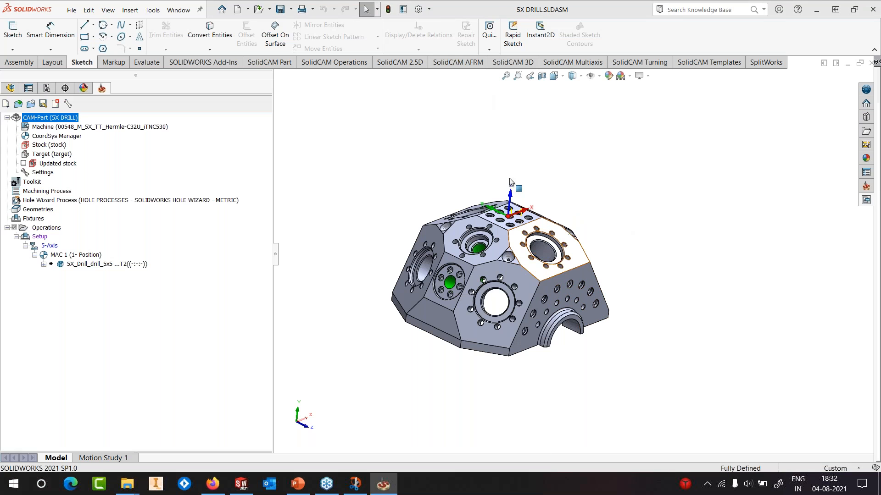
Open the multiaxis drilling operation 5X_Drill_drill_5x5 for editing
{"action": "middle_click_drag", "start_coordinate": [642, 178], "coordinate": [633, 156]}
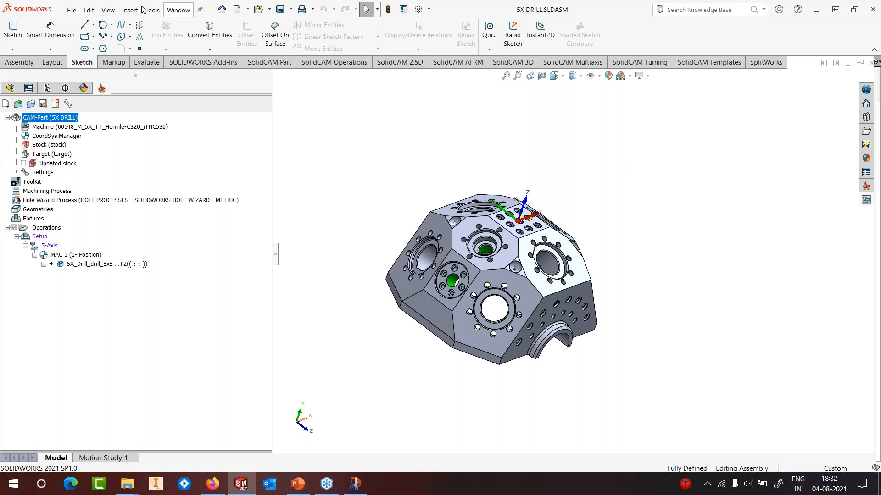
{"action": "left_click", "coordinate": [158, 127]}
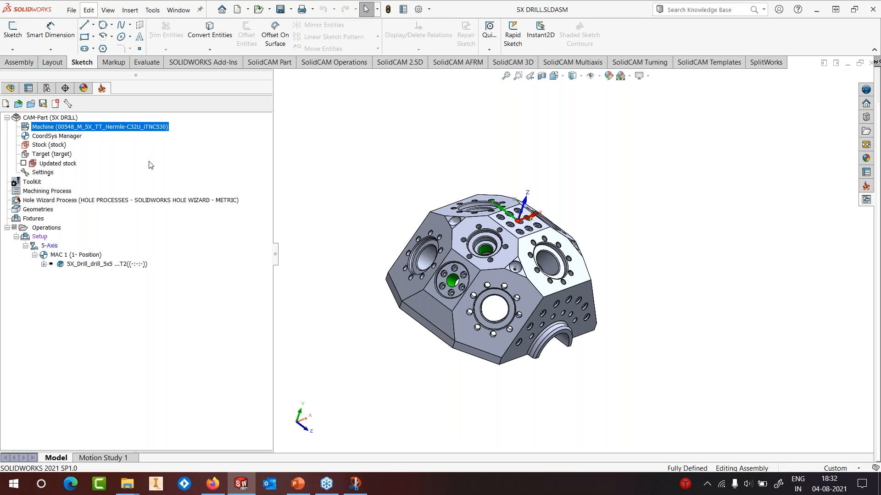
{"action": "left_click", "coordinate": [109, 265]}
{"action": "right_click", "coordinate": [109, 265]}
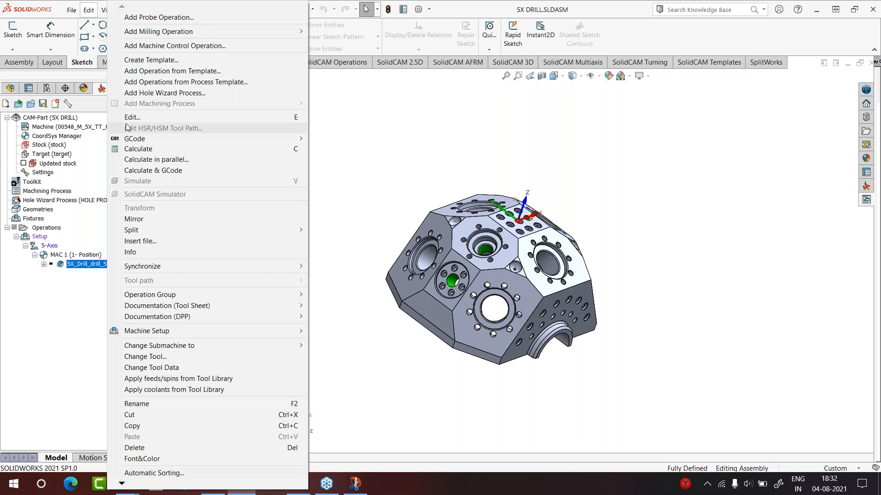
{"action": "left_click", "coordinate": [129, 118]}
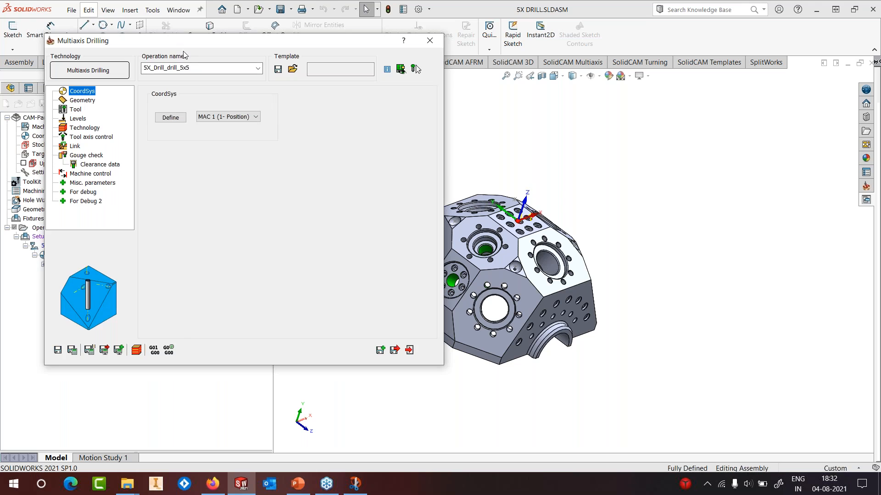
{"action": "left_click_drag", "start_coordinate": [172, 43], "coordinate": [347, 74]}
Clear the operation's drill geometry selection and start a new drill geometry based on the target model
{"action": "left_click", "coordinate": [265, 132]}
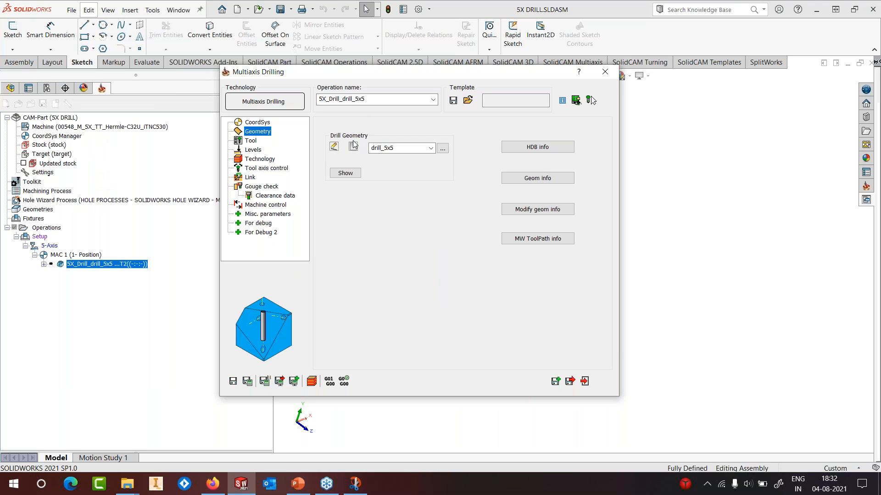
{"action": "double_click", "coordinate": [395, 148]}
{"action": "key", "text": "BackSpace"}
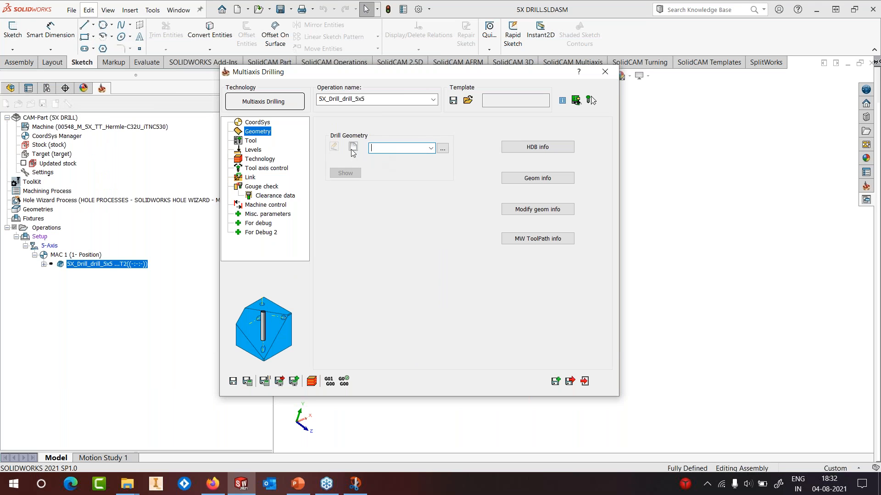
{"action": "left_click", "coordinate": [353, 147]}
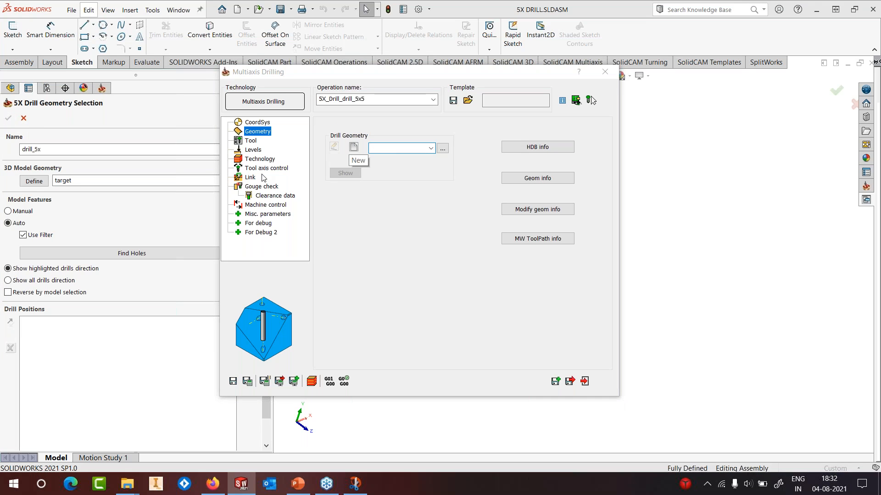
{"action": "scroll", "coordinate": [497, 250], "scroll_direction": "down", "scroll_amount": 1}
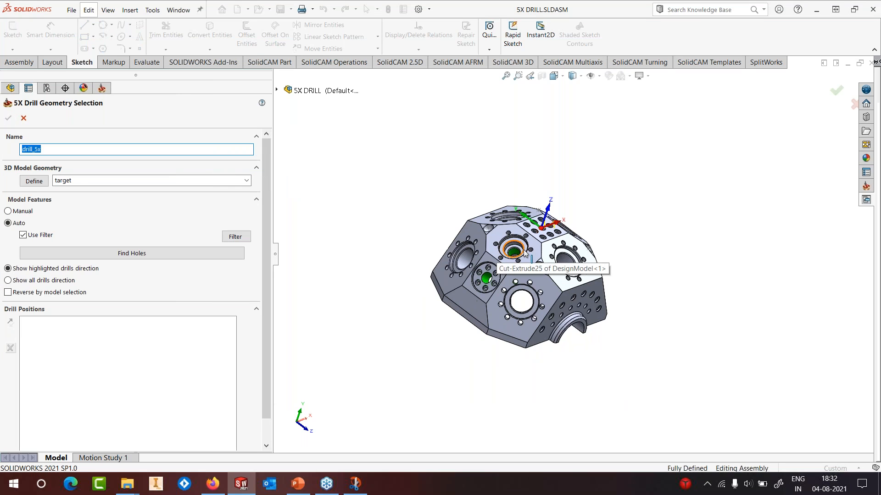
{"action": "left_click_drag", "start_coordinate": [270, 196], "coordinate": [269, 215]}
{"action": "left_click_drag", "start_coordinate": [89, 158], "coordinate": [22, 166]}
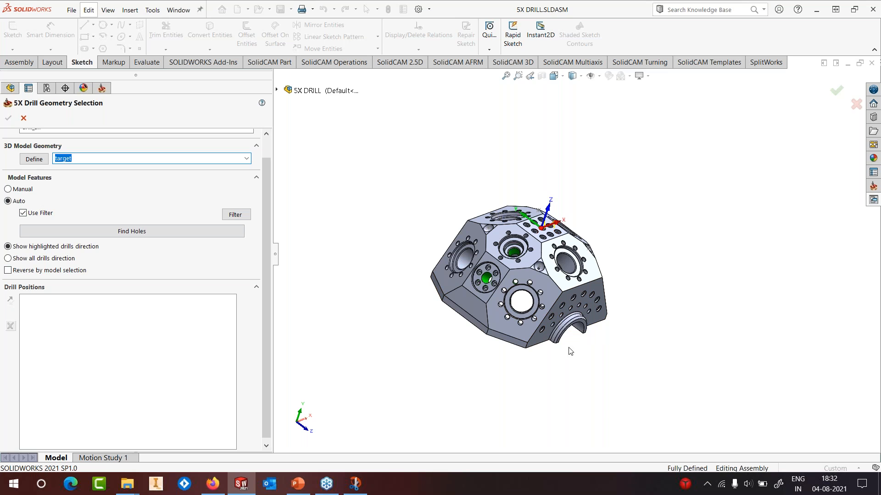
Try a hole diameter filter from 3 to 6 for the hole recognition, and switch it off again
{"action": "left_click", "coordinate": [232, 215]}
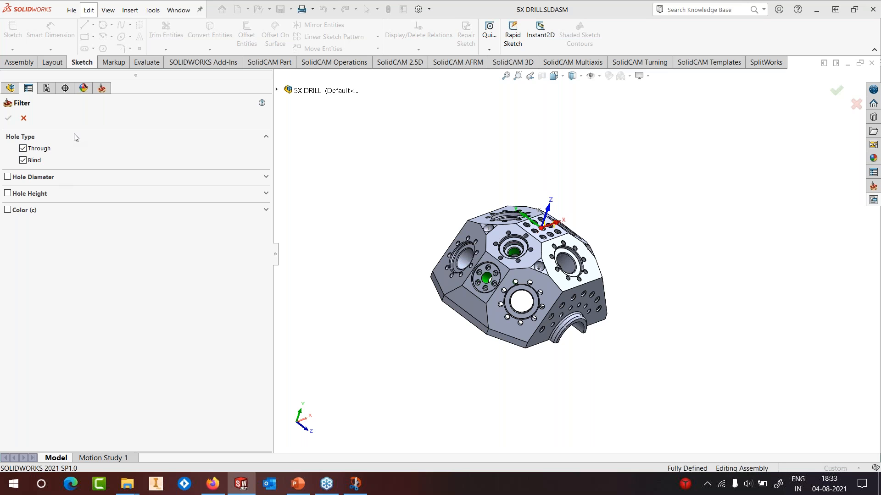
{"action": "left_click", "coordinate": [8, 178]}
{"action": "double_click", "coordinate": [161, 201]}
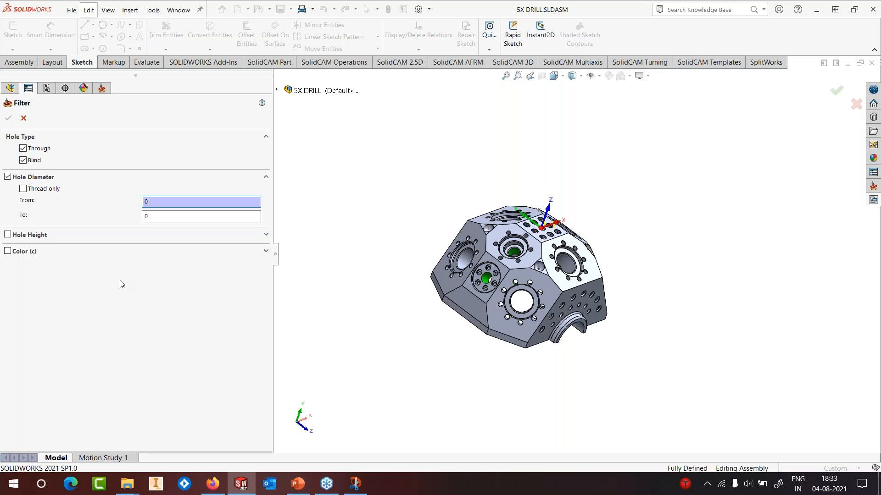
{"action": "type", "text": "6"}
{"action": "left_click_drag", "start_coordinate": [163, 201], "coordinate": [129, 202]}
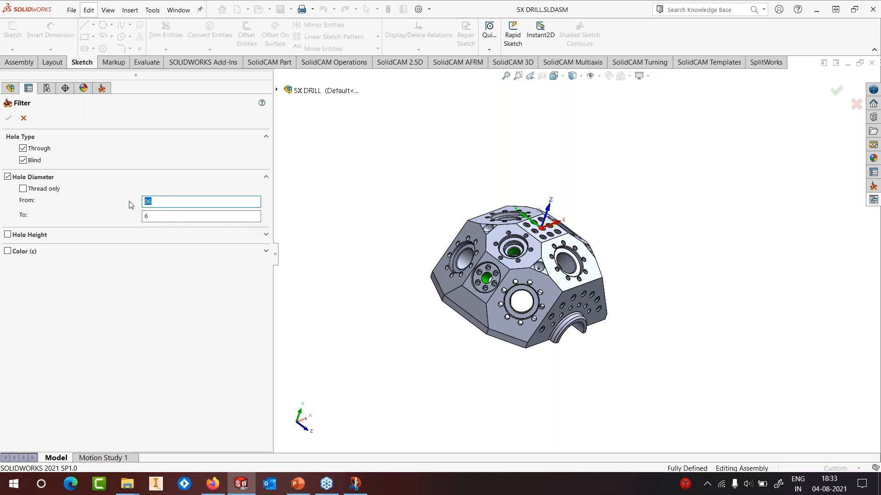
{"action": "type", "text": "6"}
{"action": "left_click_drag", "start_coordinate": [159, 202], "coordinate": [138, 203]}
{"action": "type", "text": "3"}
{"action": "key", "text": "Tab"}
{"action": "type", "text": "6"}
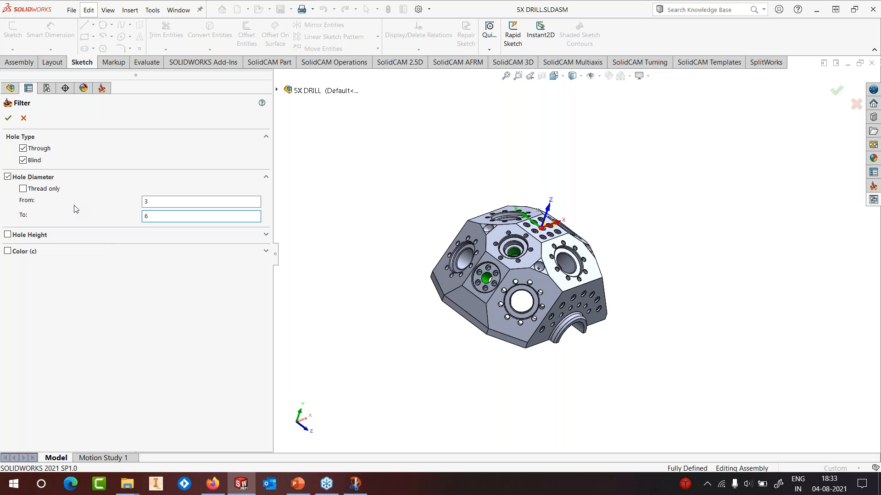
{"action": "left_click", "coordinate": [8, 177]}
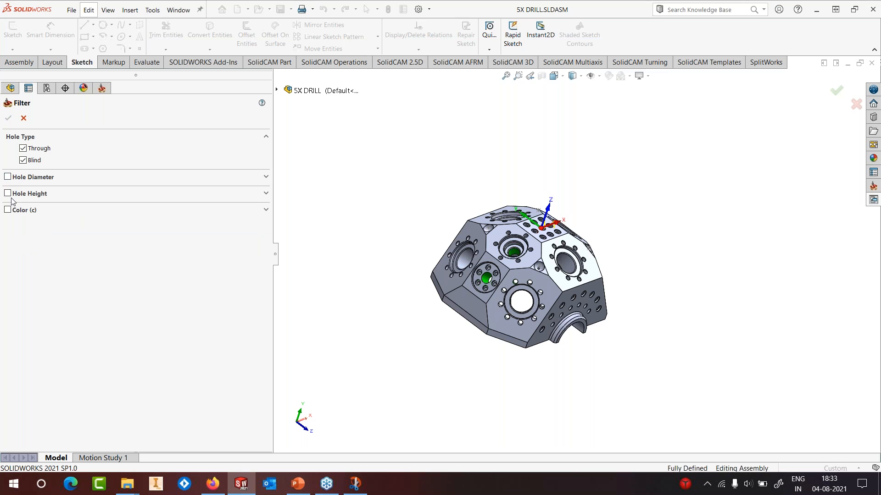
Try the hole height filter and a color filter picked from the green hole face, and switch both off
{"action": "left_click", "coordinate": [8, 193]}
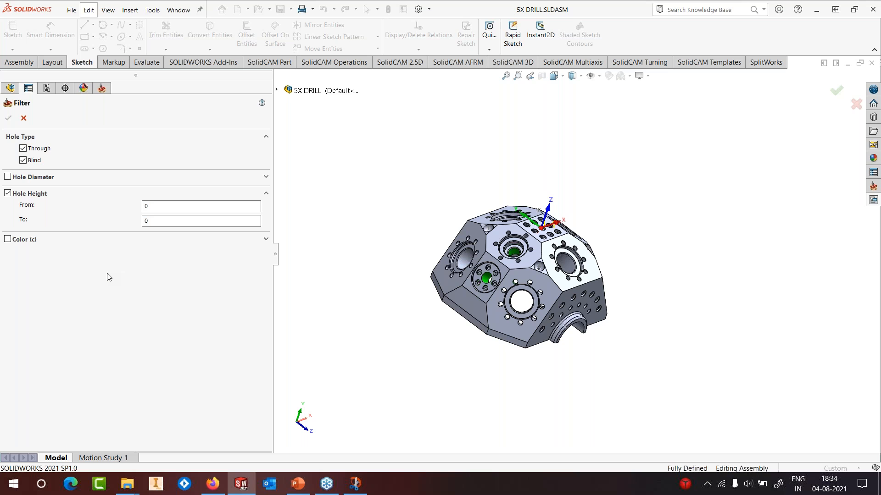
{"action": "left_click", "coordinate": [8, 194]}
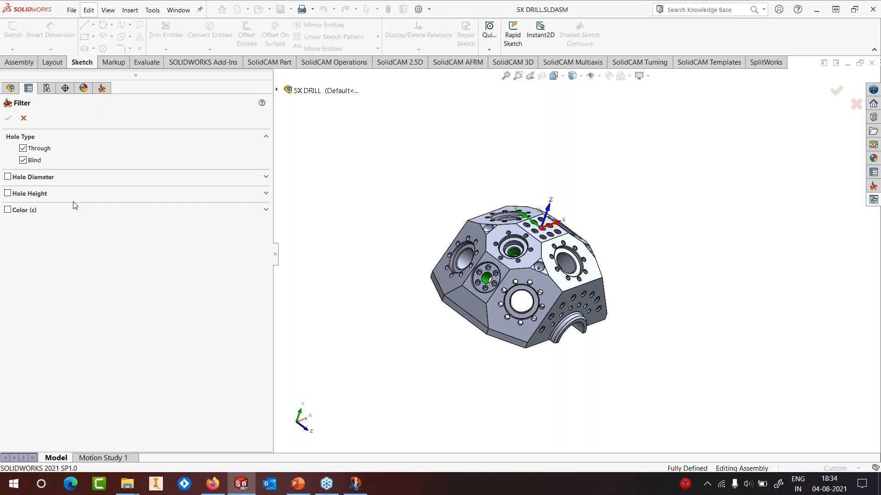
{"action": "left_click", "coordinate": [8, 209]}
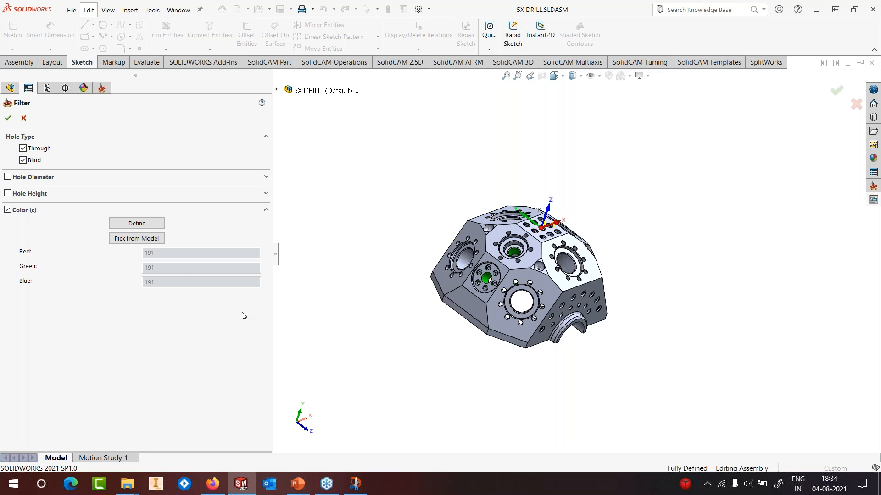
{"action": "left_click", "coordinate": [150, 238]}
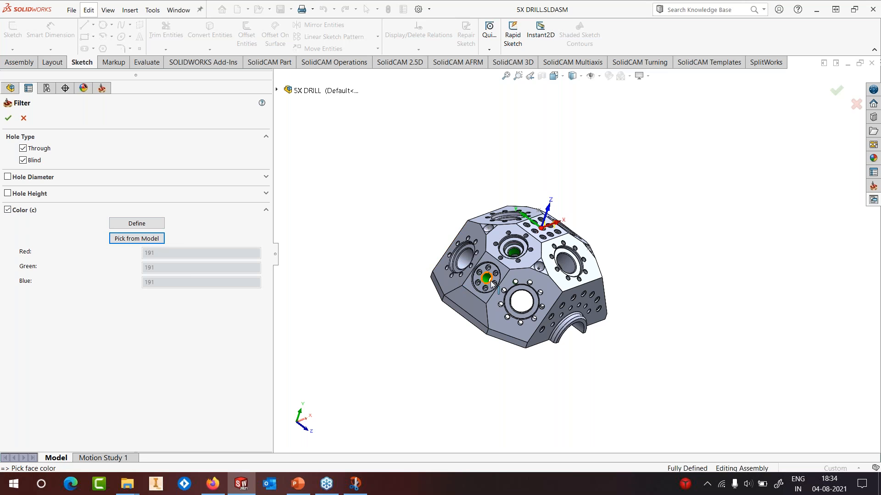
{"action": "scroll", "coordinate": [489, 284], "scroll_direction": "down", "scroll_amount": 5}
{"action": "left_click", "coordinate": [510, 272]}
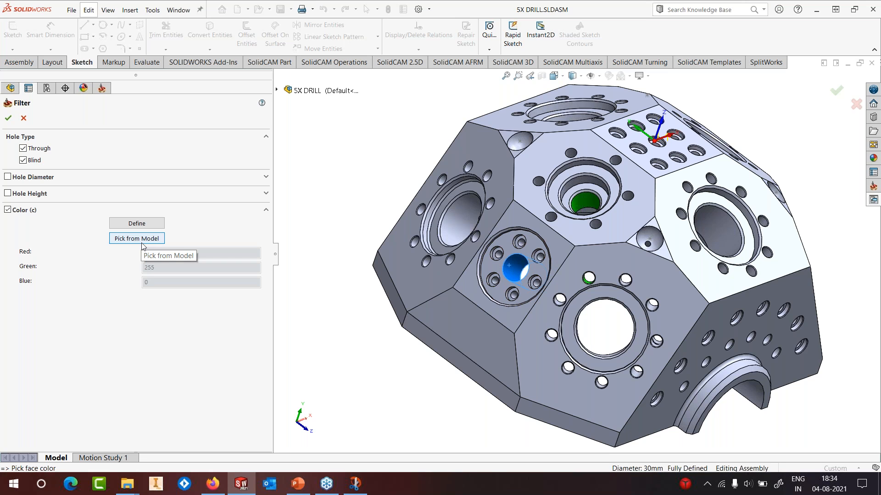
{"action": "left_click", "coordinate": [9, 210]}
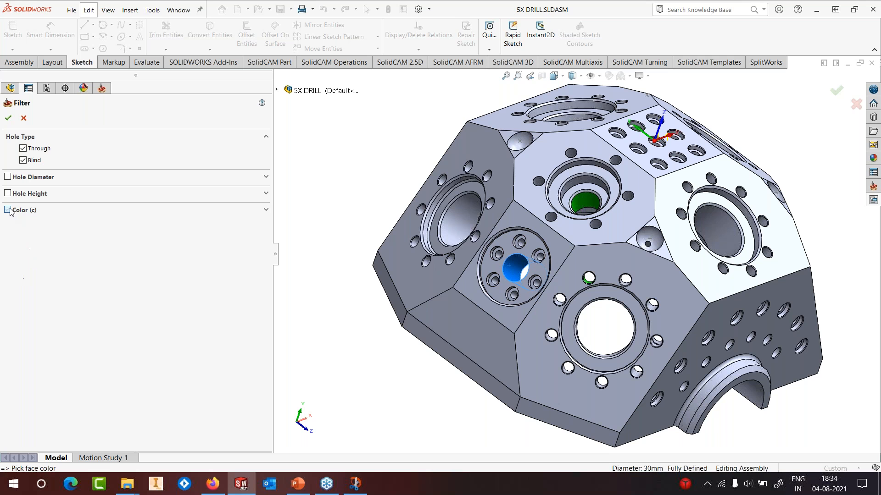
Accept the filter with through and blind holes enabled and find the target's holes automatically
{"action": "scroll", "coordinate": [576, 254], "scroll_direction": "up", "scroll_amount": 2}
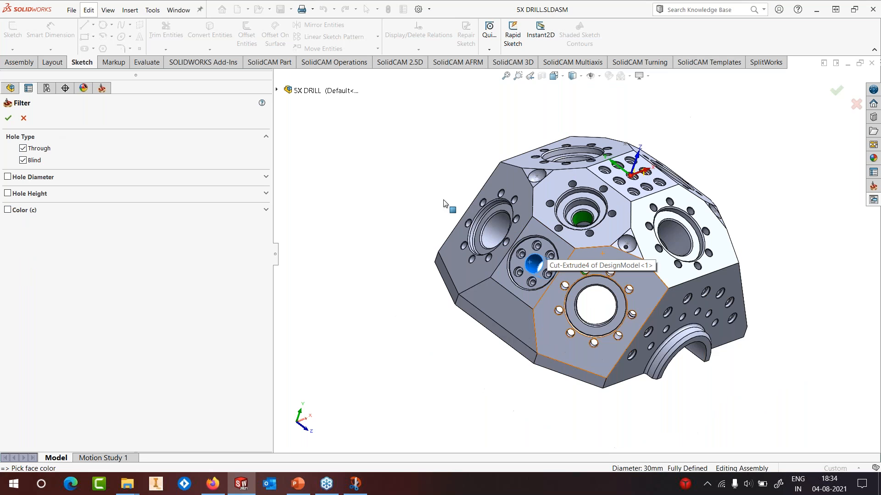
{"action": "scroll", "coordinate": [720, 239], "scroll_direction": "up", "scroll_amount": 2}
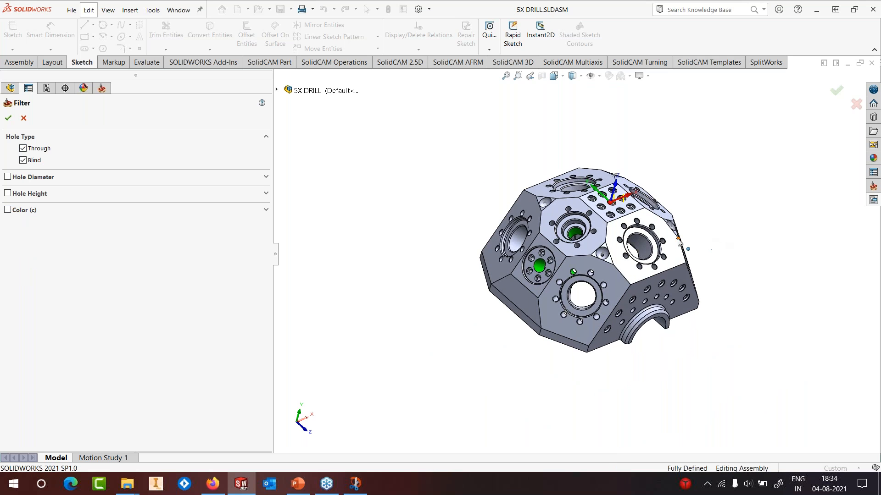
{"action": "scroll", "coordinate": [679, 242], "scroll_direction": "down", "scroll_amount": 1}
{"action": "left_click", "coordinate": [8, 119]}
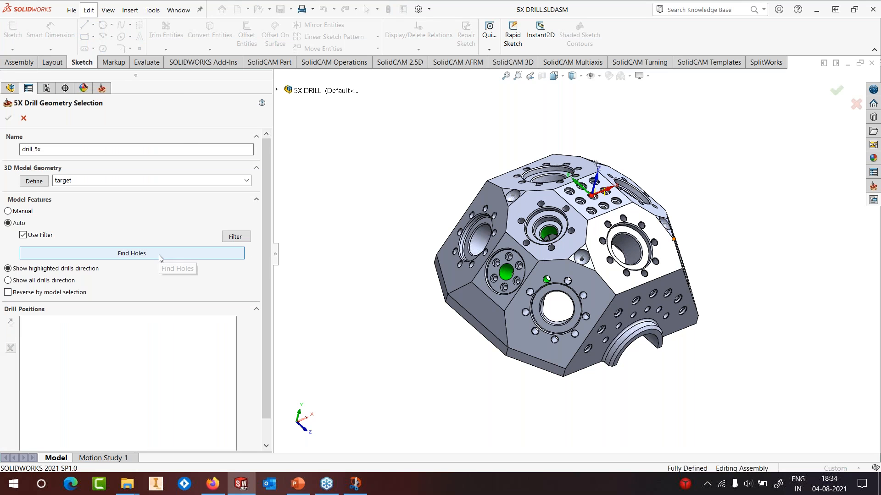
{"action": "left_click", "coordinate": [160, 257]}
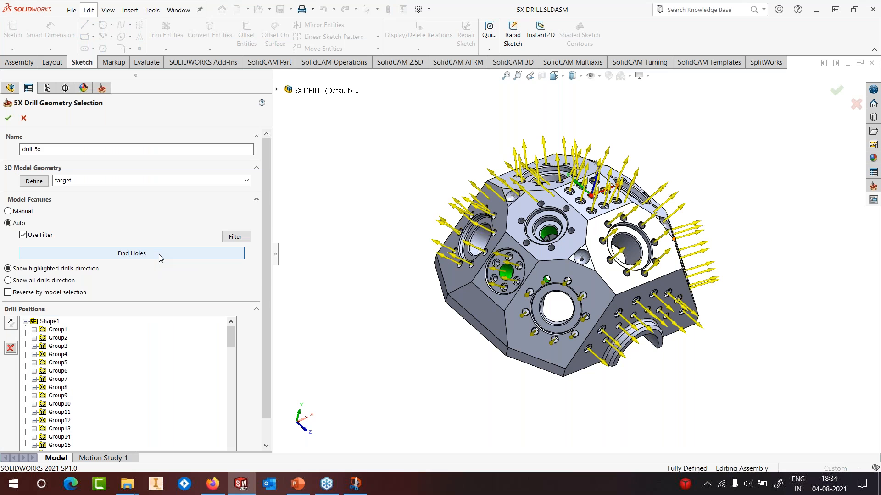
Collapse the groups under Shape2 and Shape5 through Shape9 in the list of found drill positions
{"action": "scroll", "coordinate": [159, 255], "scroll_direction": "down", "scroll_amount": 1}
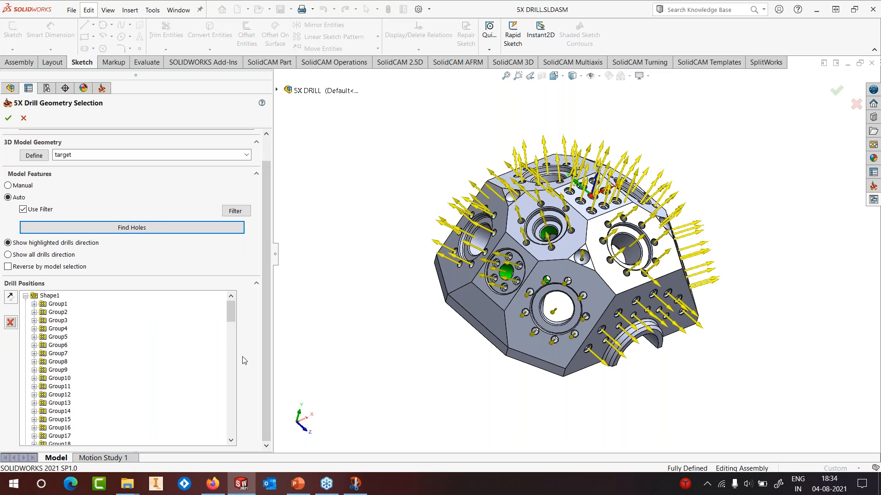
{"action": "left_click_drag", "start_coordinate": [231, 312], "coordinate": [243, 418]}
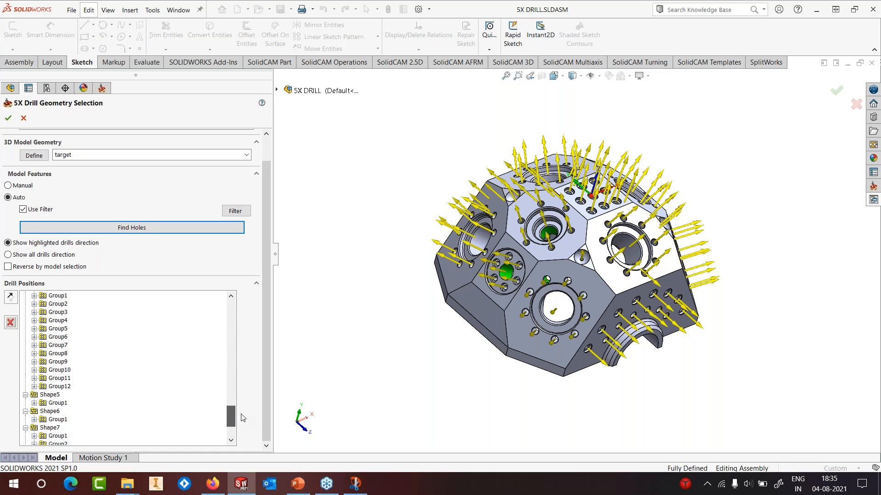
{"action": "left_click", "coordinate": [26, 395]}
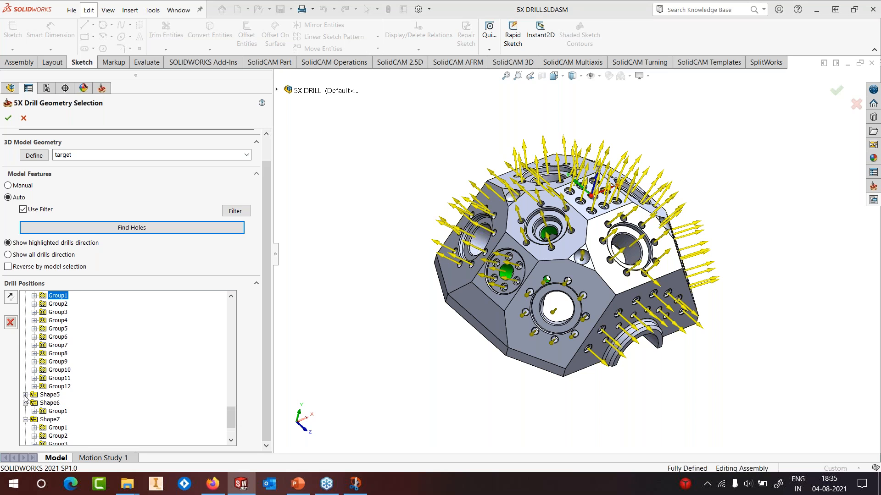
{"action": "left_click", "coordinate": [25, 403]}
{"action": "left_click", "coordinate": [25, 412]}
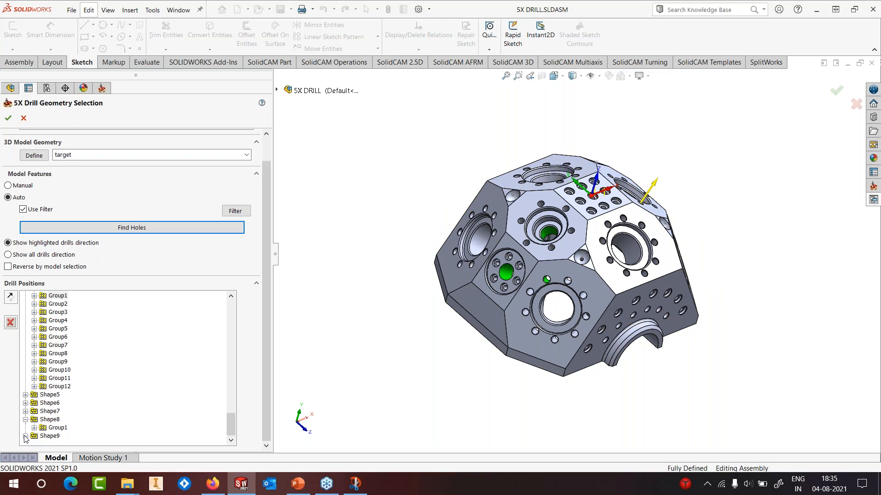
{"action": "left_click", "coordinate": [27, 420]}
{"action": "left_click_drag", "start_coordinate": [232, 420], "coordinate": [232, 331]}
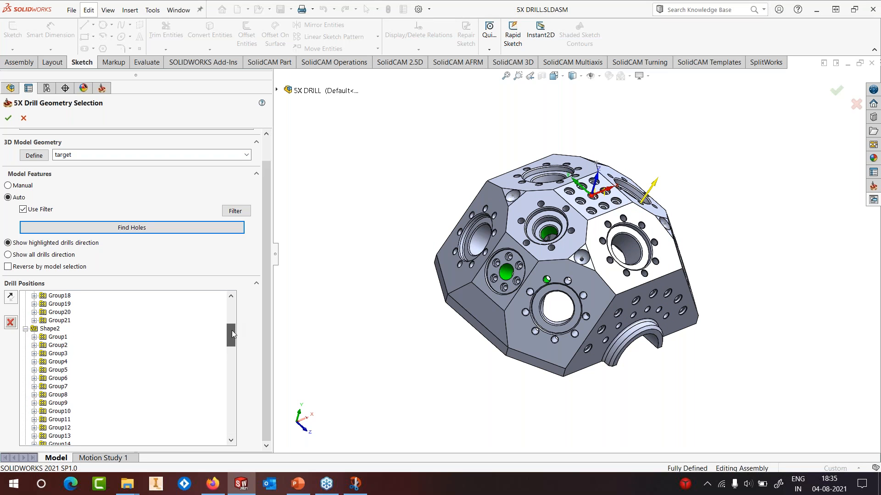
{"action": "left_click", "coordinate": [26, 329]}
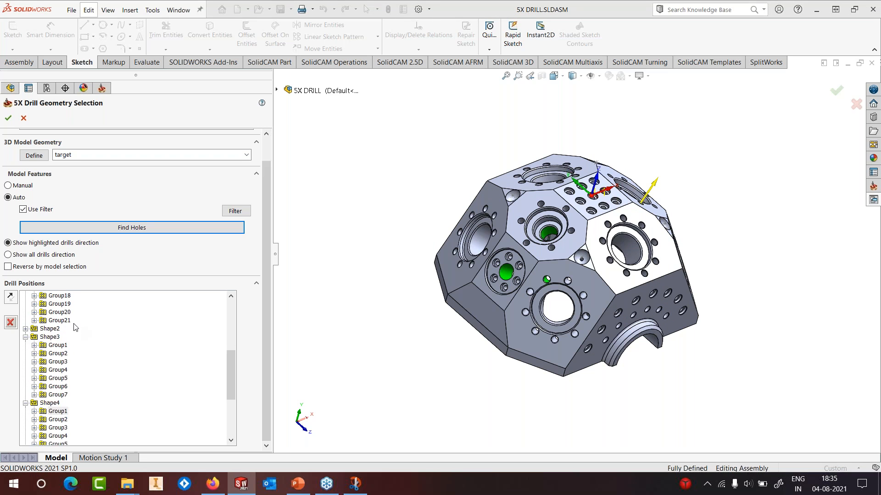
{"action": "scroll", "coordinate": [77, 327], "scroll_direction": "up", "scroll_amount": 5}
{"action": "scroll", "coordinate": [44, 315], "scroll_direction": "up", "scroll_amount": 1}
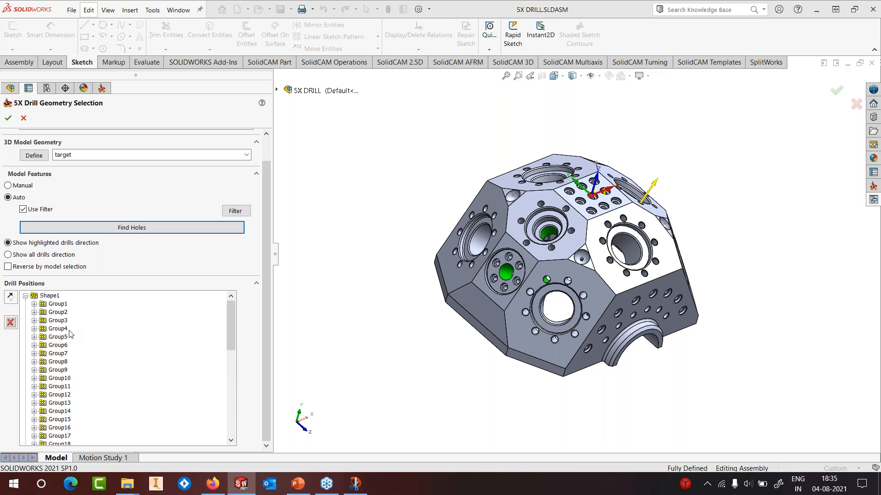
Show the hole parameters of Shape1, enlarge the profile view to inspect its segments, and close it
{"action": "left_click", "coordinate": [49, 296]}
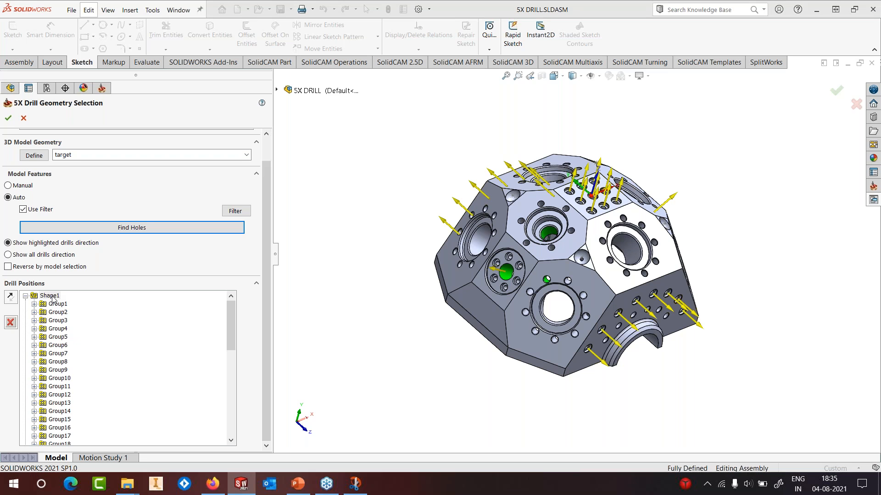
{"action": "right_click", "coordinate": [50, 296]}
{"action": "left_click", "coordinate": [84, 376]}
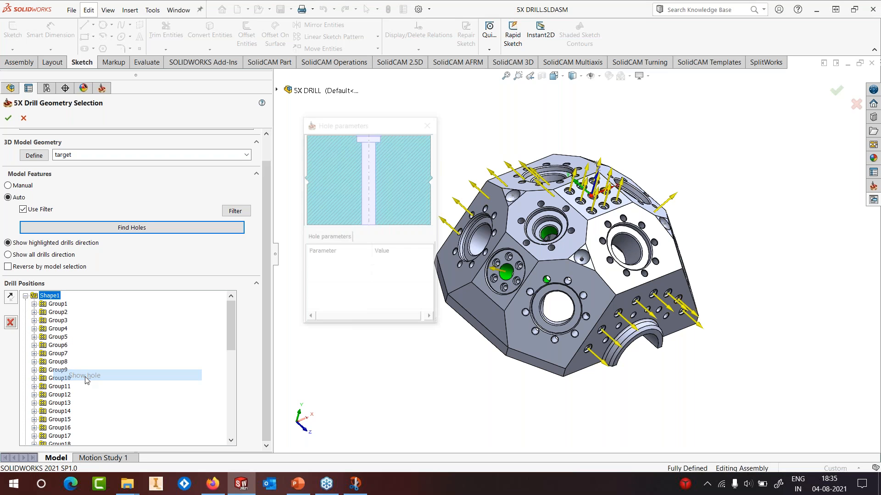
{"action": "left_click_drag", "start_coordinate": [424, 325], "coordinate": [543, 421]}
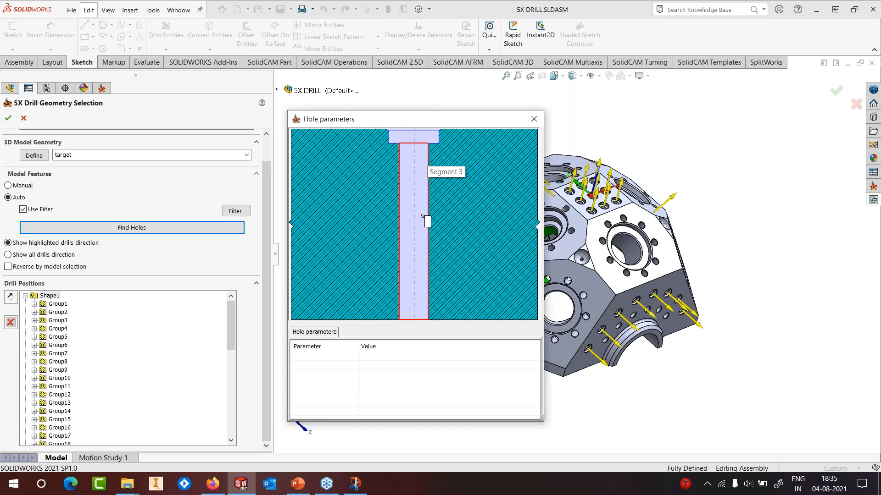
{"action": "left_click", "coordinate": [533, 119]}
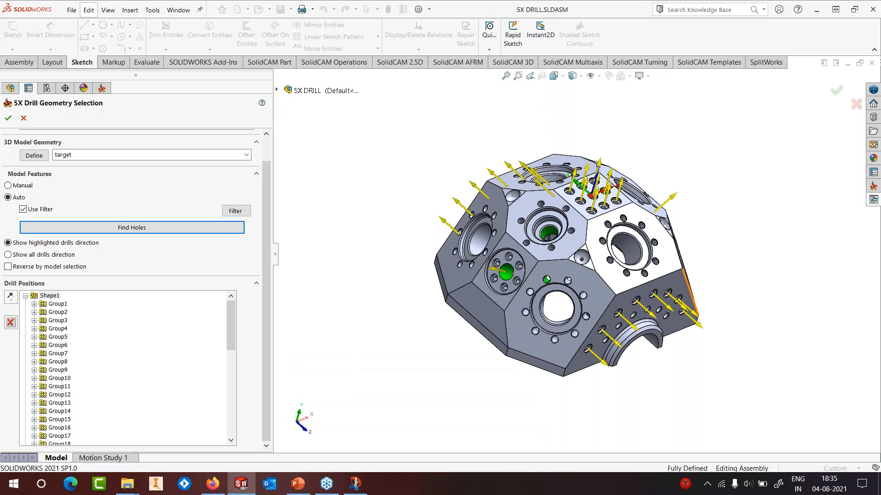
Collapse Shape1 and examine the hole profiles of Shape2, Shape3, Shape4 and Shape6
{"action": "left_click", "coordinate": [25, 296]}
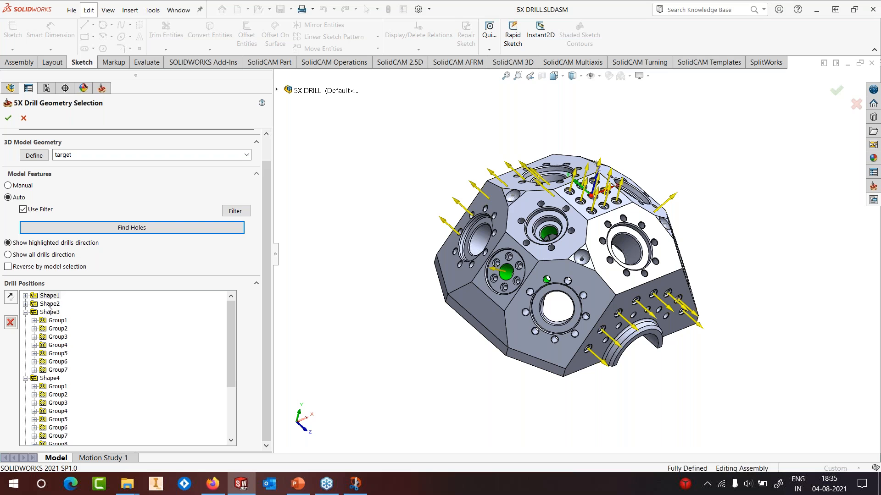
{"action": "right_click", "coordinate": [48, 304]}
{"action": "left_click", "coordinate": [78, 384]}
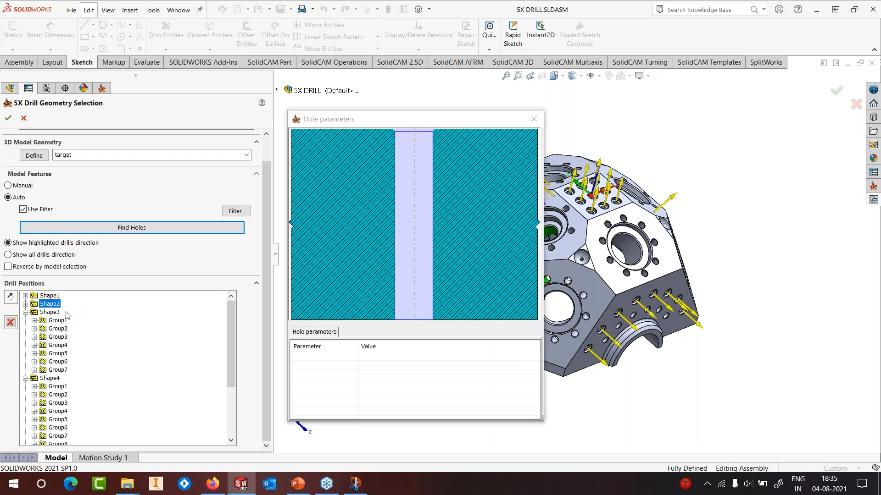
{"action": "left_click", "coordinate": [49, 313]}
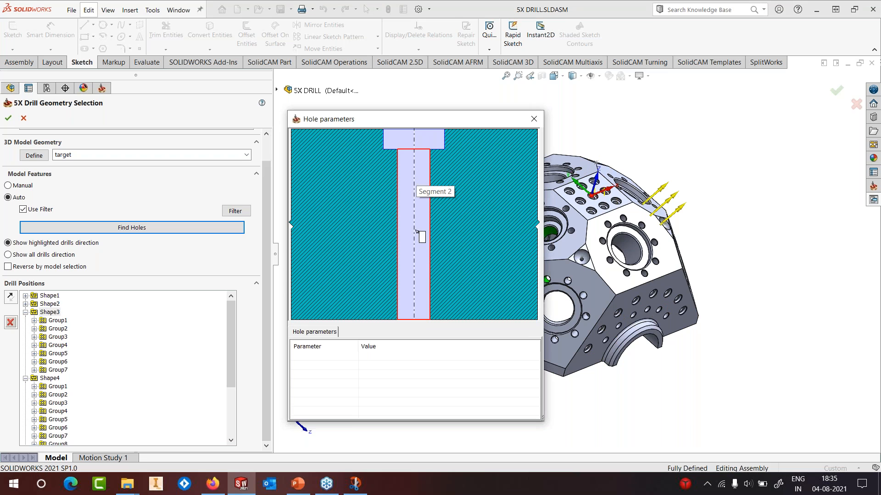
{"action": "left_click", "coordinate": [53, 379]}
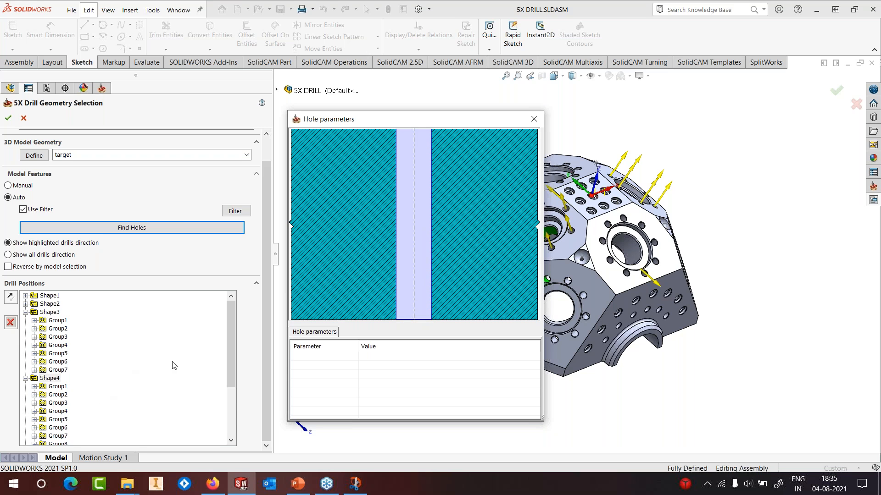
{"action": "scroll", "coordinate": [173, 364], "scroll_direction": "down", "scroll_amount": 4}
{"action": "left_click", "coordinate": [54, 412]}
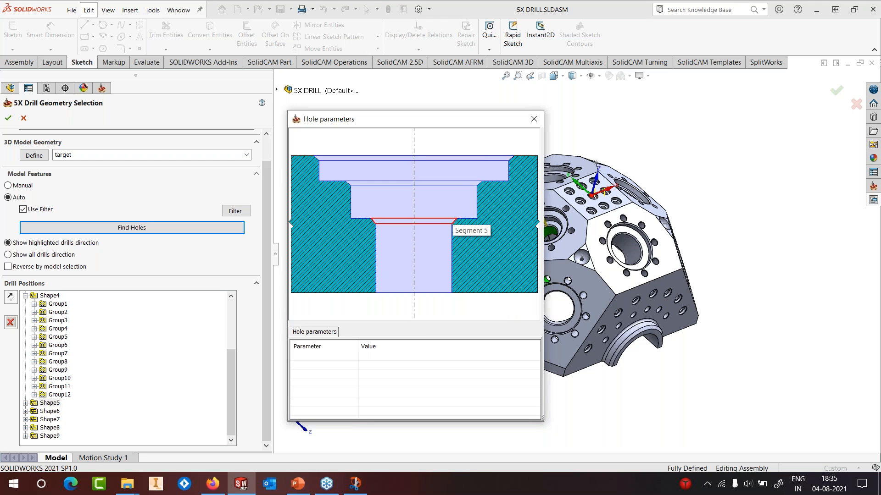
{"action": "left_click", "coordinate": [51, 411]}
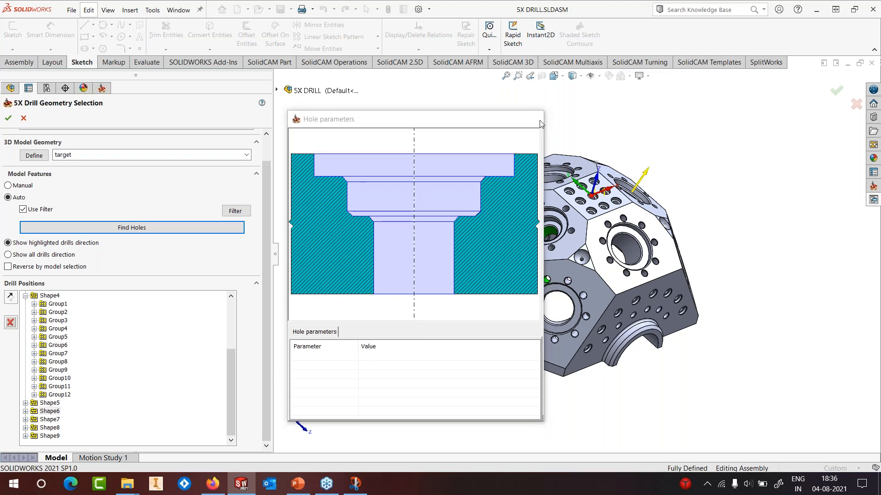
Collapse the groups of Shape4 and Shape3 and accept the drill_5x geometry selection
{"action": "left_click", "coordinate": [26, 296]}
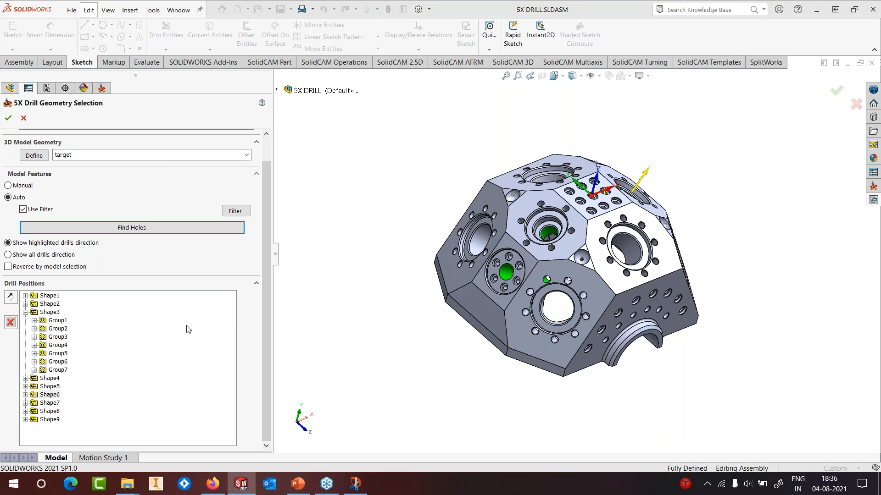
{"action": "left_click", "coordinate": [26, 312]}
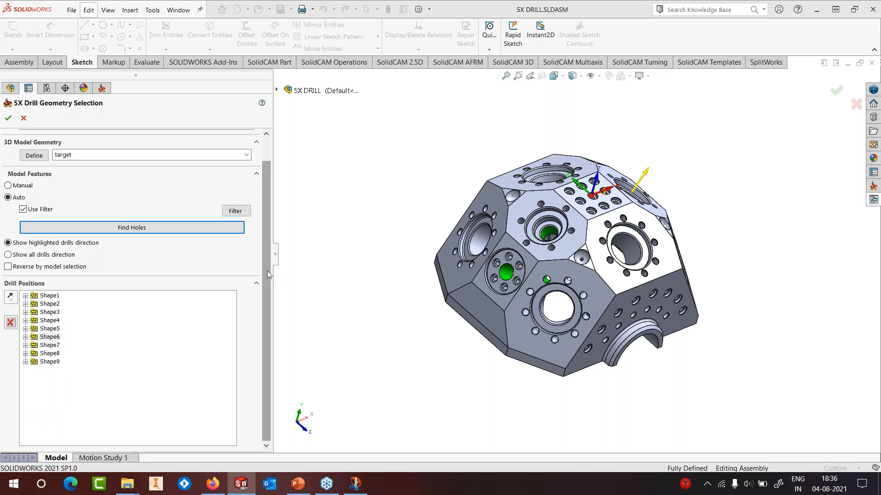
{"action": "left_click_drag", "start_coordinate": [267, 261], "coordinate": [264, 219]}
{"action": "left_click", "coordinate": [8, 119]}
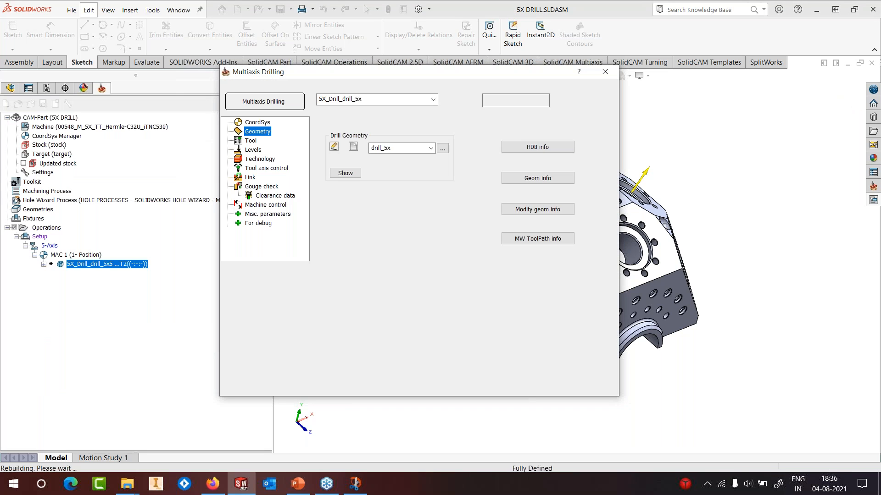
Switch the multiaxis drilling operation's drill geometry to drill_5x5
{"action": "left_click", "coordinate": [254, 141]}
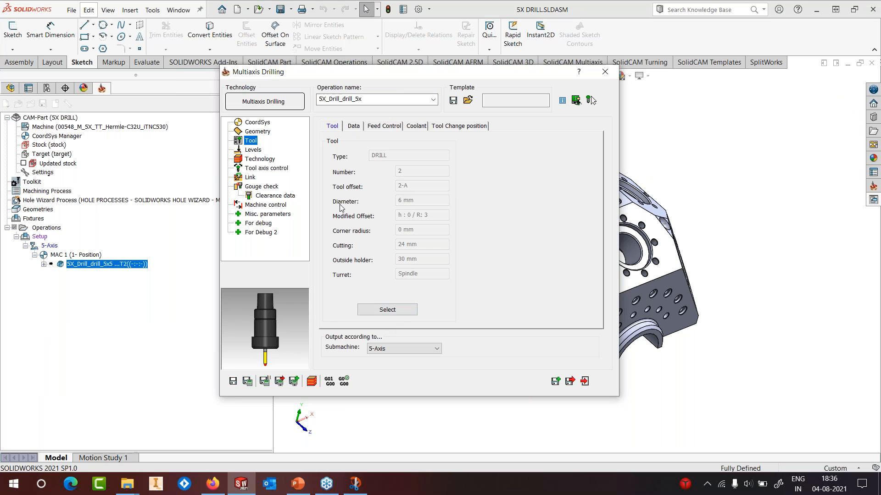
{"action": "left_click", "coordinate": [261, 132]}
{"action": "left_click", "coordinate": [431, 148]}
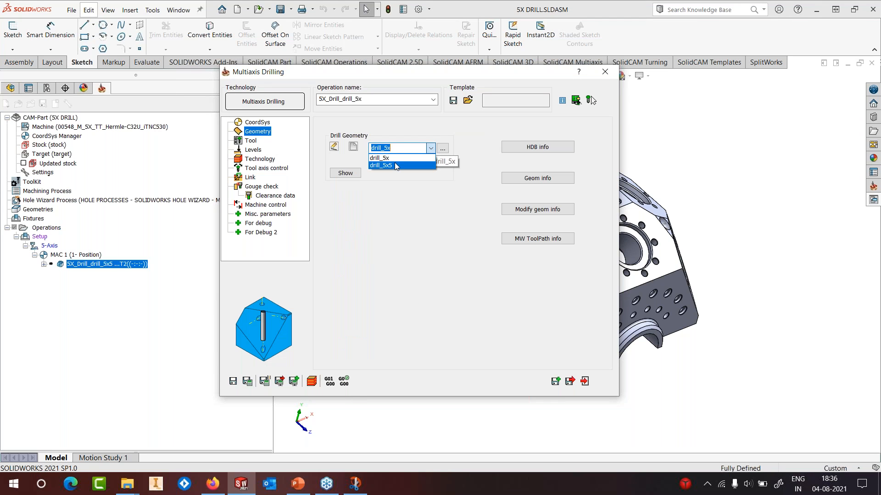
{"action": "left_click", "coordinate": [396, 165]}
Review the operation's tool data and clearance levels, inspect the holes tree in Depth Edit, and leave it without changes
{"action": "left_click", "coordinate": [251, 140]}
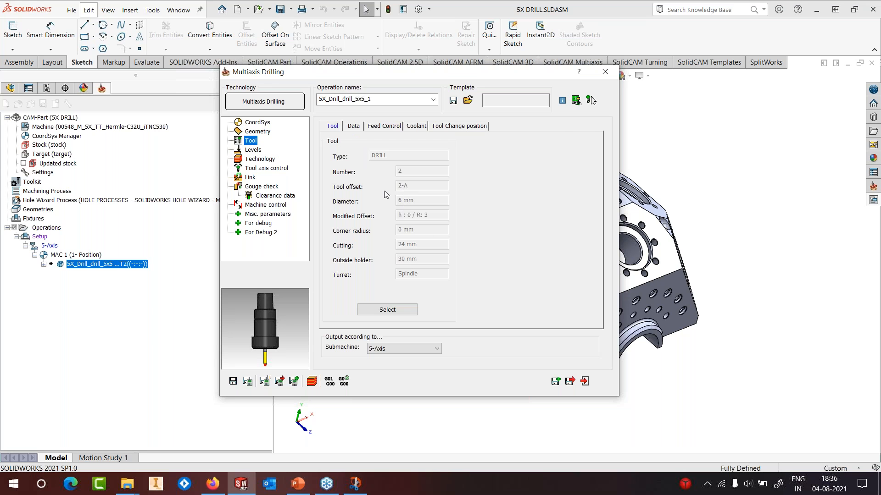
{"action": "left_click", "coordinate": [253, 150]}
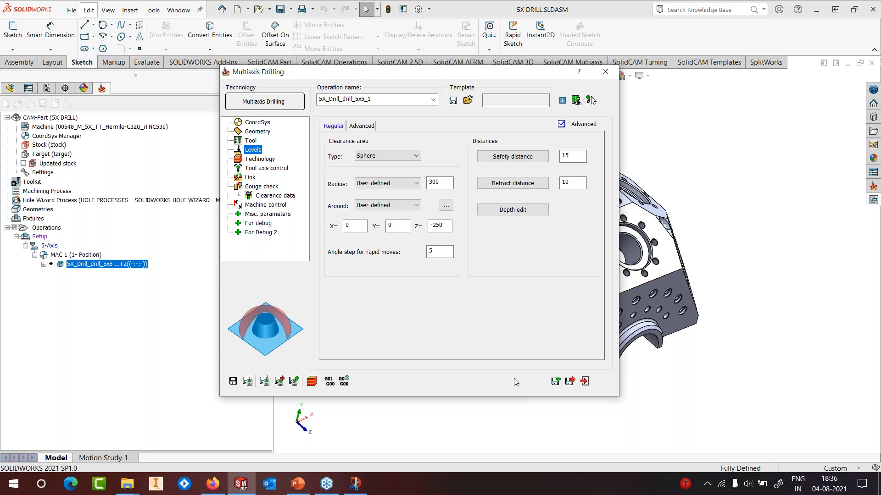
{"action": "left_click", "coordinate": [536, 214]}
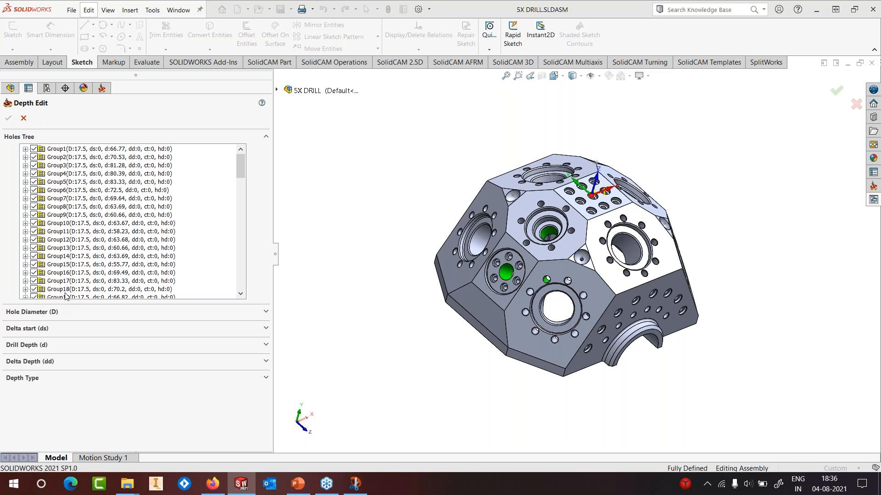
{"action": "left_click", "coordinate": [24, 118]}
Look through the available drill cycle types, pick DRILL200, and switch off Use cycle
{"action": "left_click", "coordinate": [259, 159]}
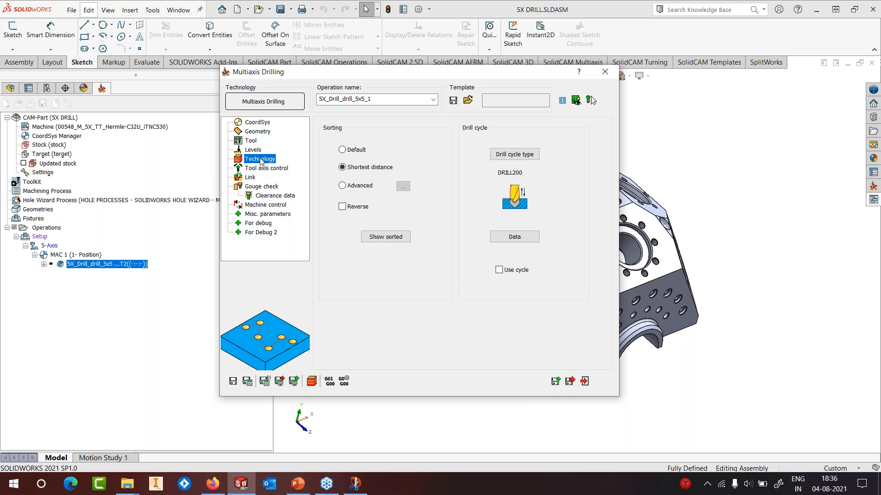
{"action": "left_click", "coordinate": [514, 154]}
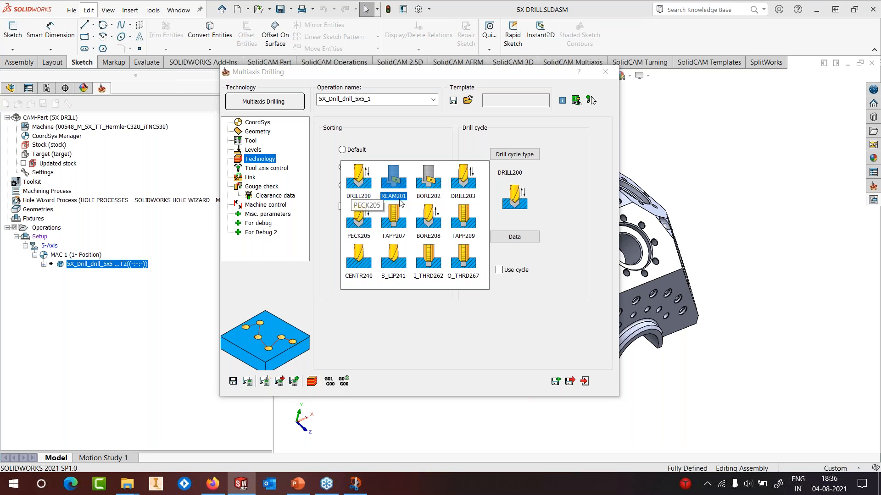
{"action": "left_click", "coordinate": [463, 178]}
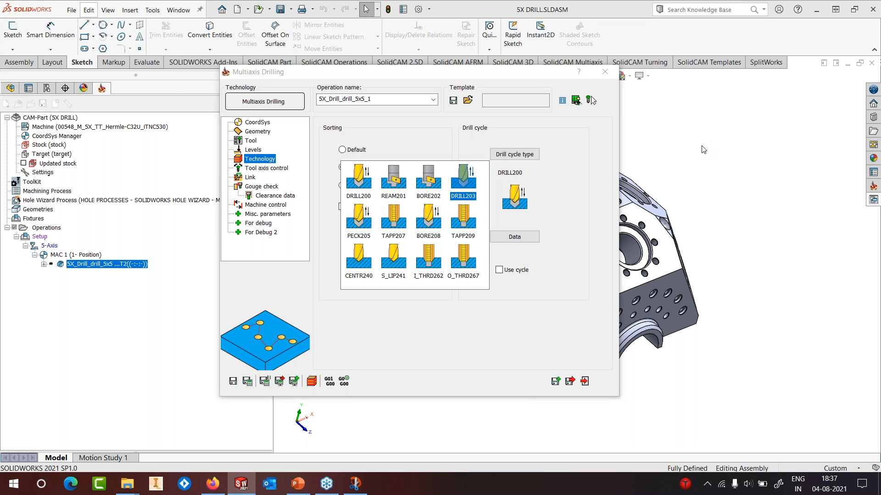
{"action": "left_click", "coordinate": [357, 190]}
{"action": "left_click", "coordinate": [356, 193]}
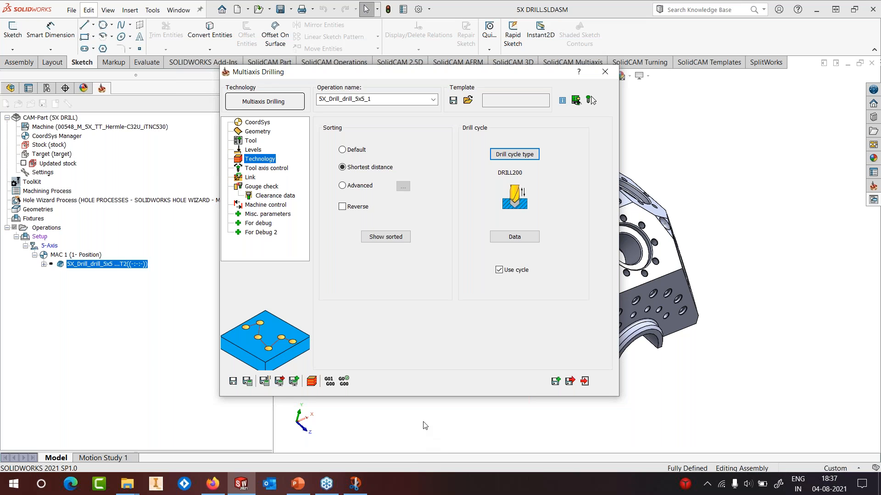
{"action": "left_click", "coordinate": [523, 273]}
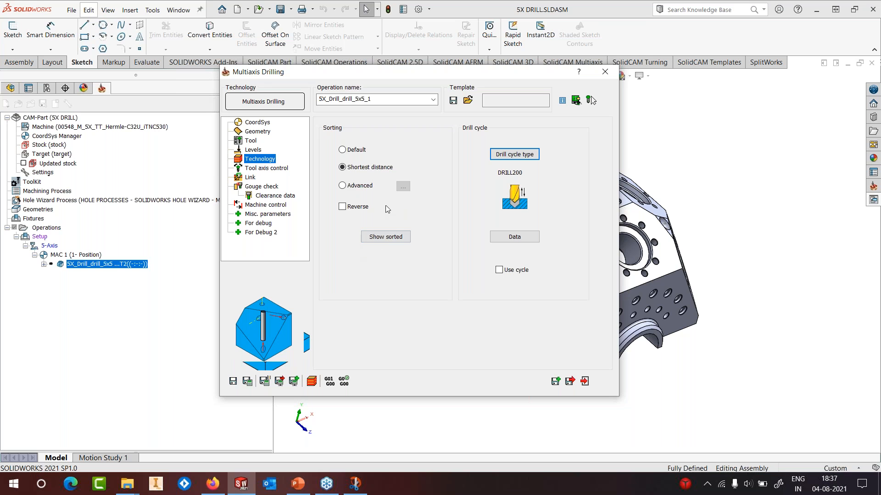
Show the shortest-distance drilling sequence on the part, inspect it from several sides, and close the preview
{"action": "left_click", "coordinate": [380, 237]}
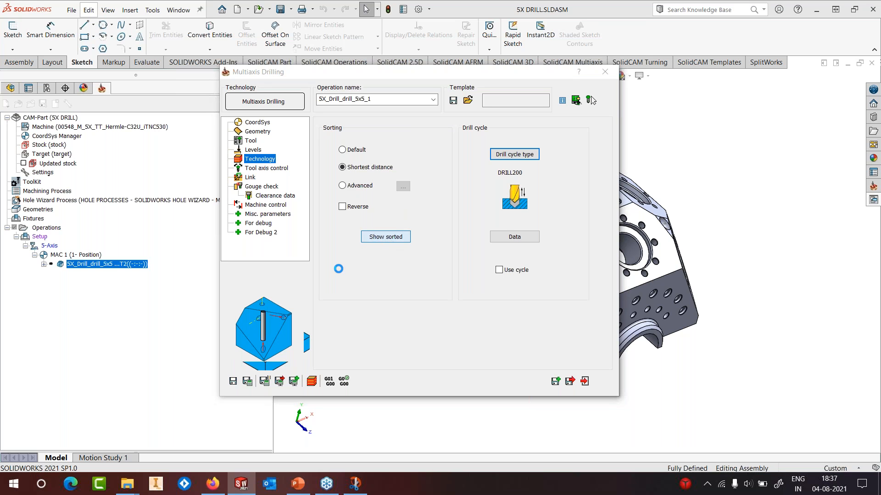
{"action": "middle_click_drag", "start_coordinate": [630, 270], "coordinate": [594, 224]}
{"action": "middle_click_drag", "start_coordinate": [599, 170], "coordinate": [609, 166]}
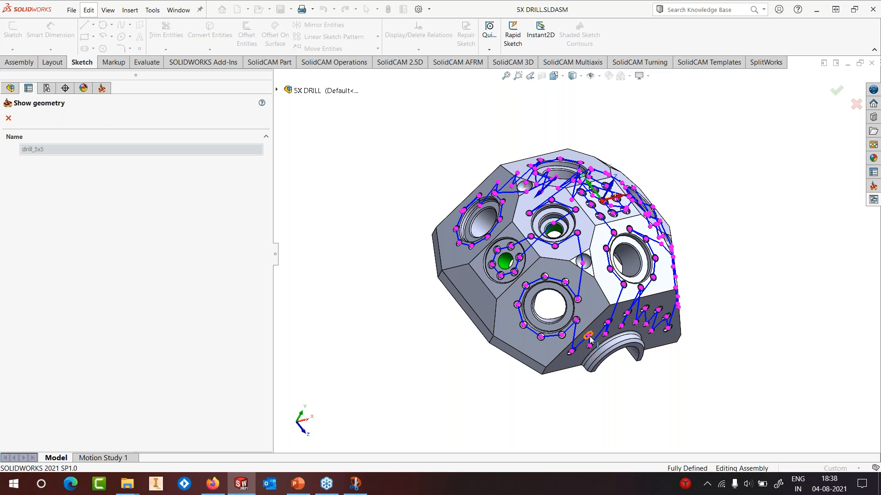
{"action": "middle_click_drag", "start_coordinate": [587, 344], "coordinate": [608, 172]}
{"action": "left_click", "coordinate": [8, 118]}
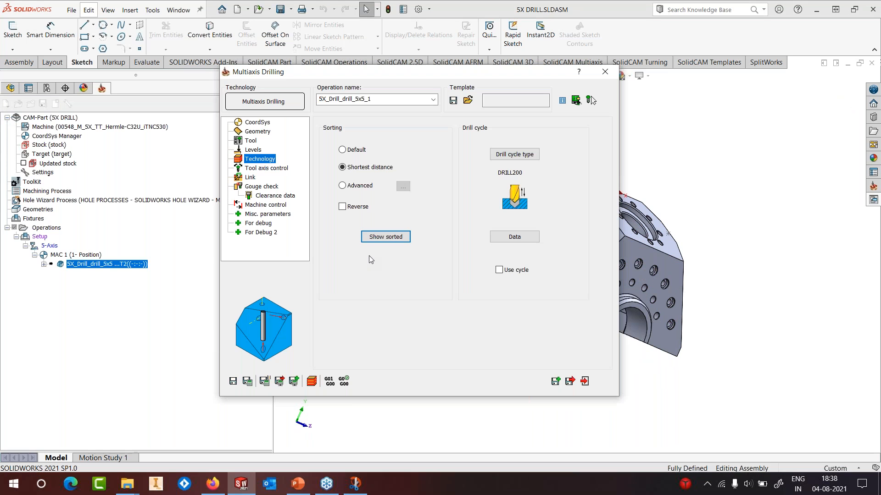
Review the output format choices in the operation's tool axis control and keep 5 Axis
{"action": "left_click", "coordinate": [263, 168]}
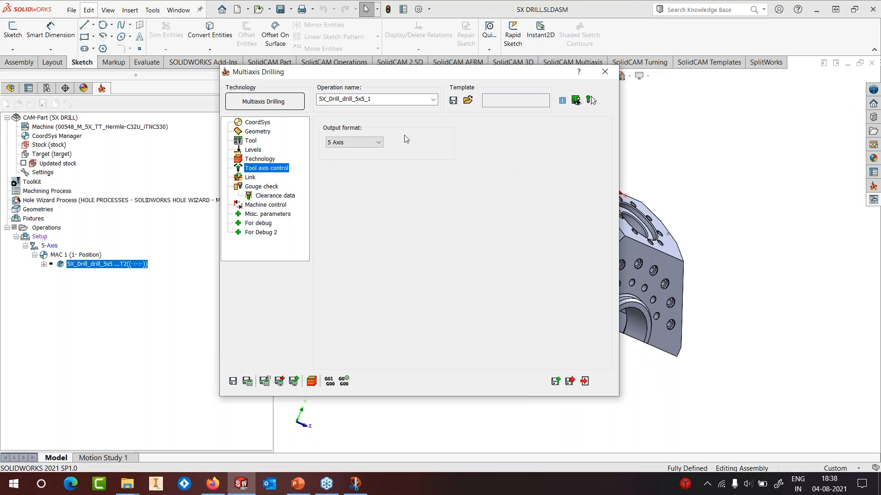
{"action": "left_click", "coordinate": [377, 142]}
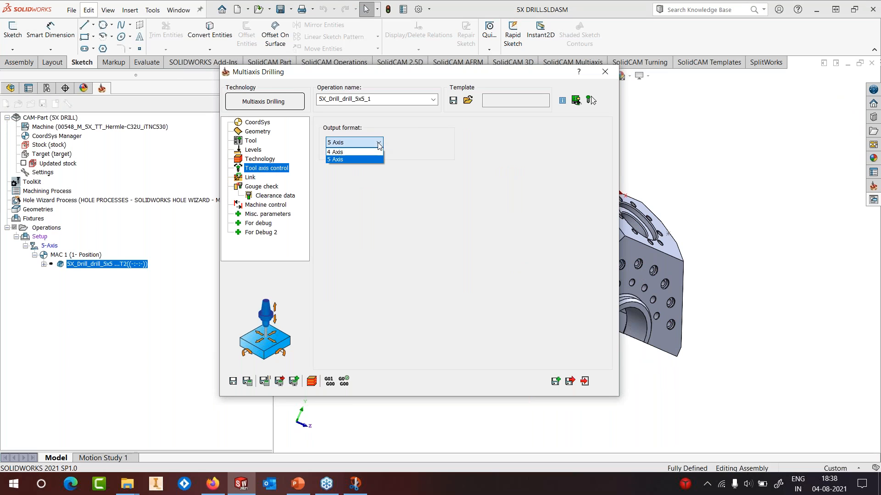
{"action": "left_click", "coordinate": [423, 126]}
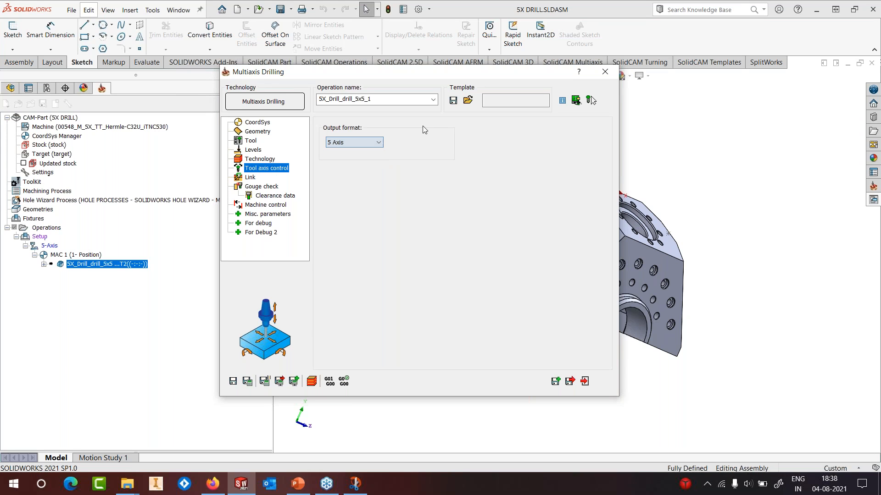
Review the operation's gouge check settings, show the faces check surfaces on the part, inspect them, and close the preview
{"action": "left_click", "coordinate": [251, 188]}
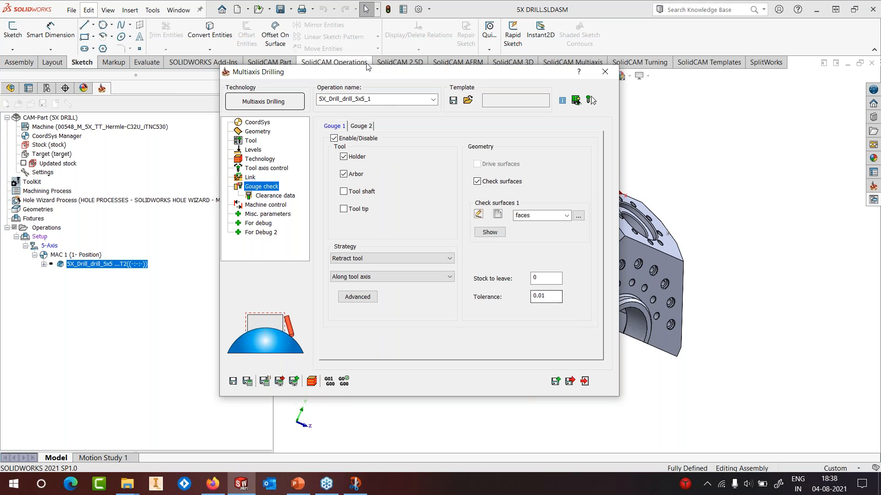
{"action": "left_click_drag", "start_coordinate": [430, 78], "coordinate": [252, 144]}
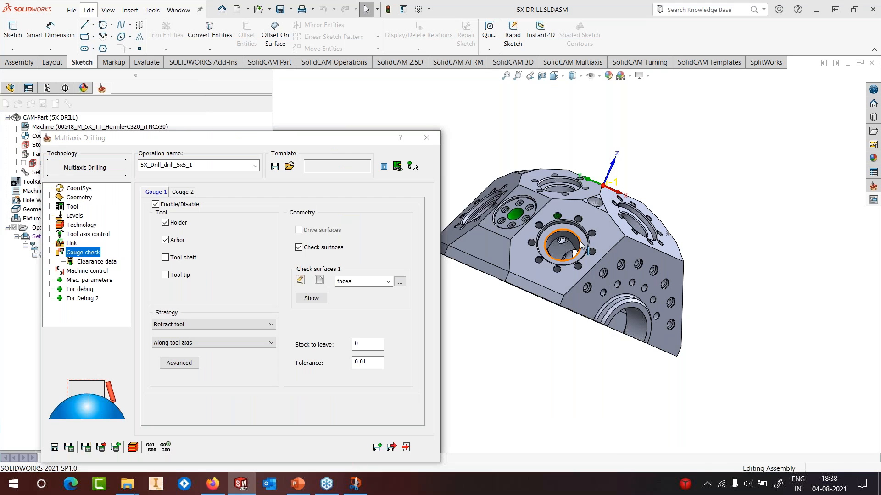
{"action": "scroll", "coordinate": [562, 238], "scroll_direction": "down", "scroll_amount": 5}
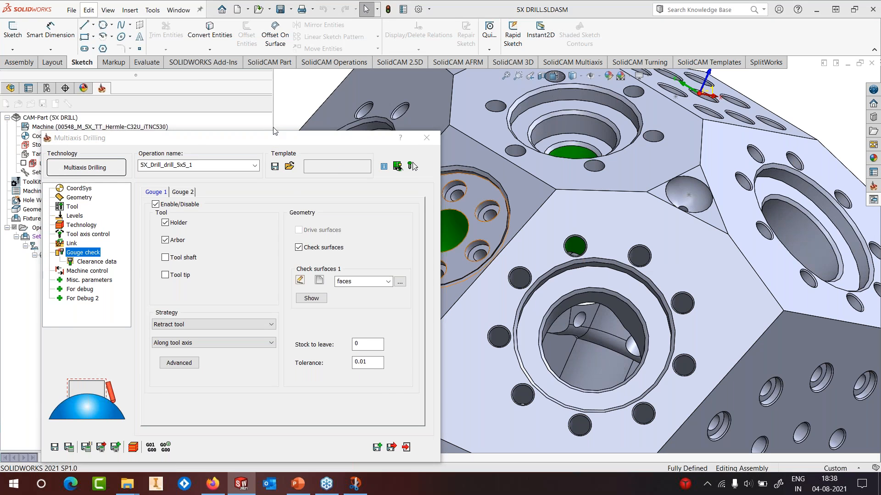
{"action": "left_click_drag", "start_coordinate": [273, 143], "coordinate": [273, 85]}
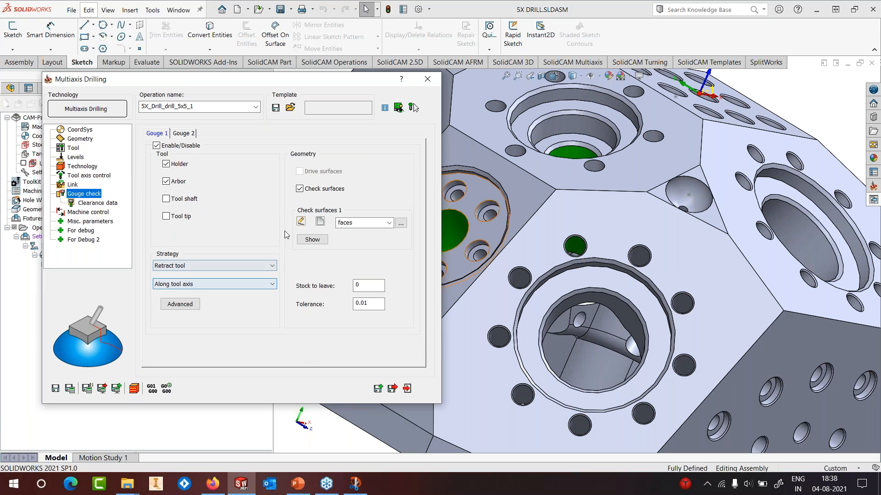
{"action": "left_click", "coordinate": [309, 241]}
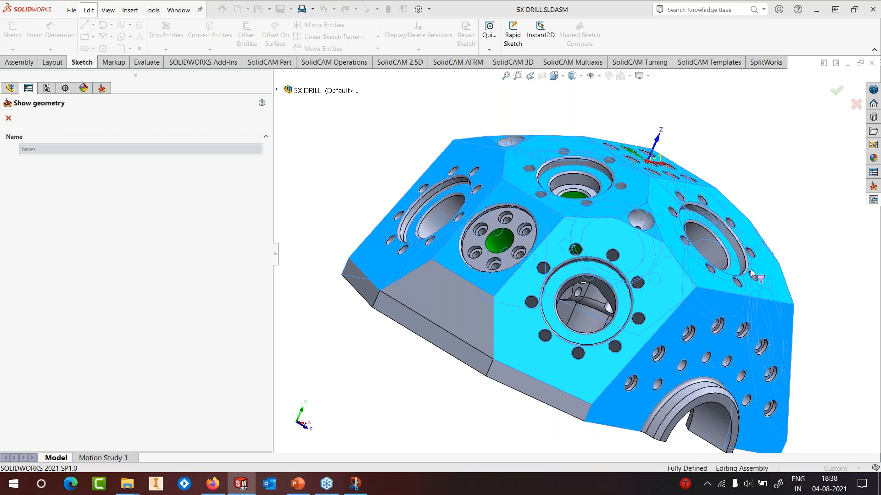
{"action": "middle_click_drag", "start_coordinate": [750, 274], "coordinate": [713, 328]}
{"action": "left_click", "coordinate": [9, 118]}
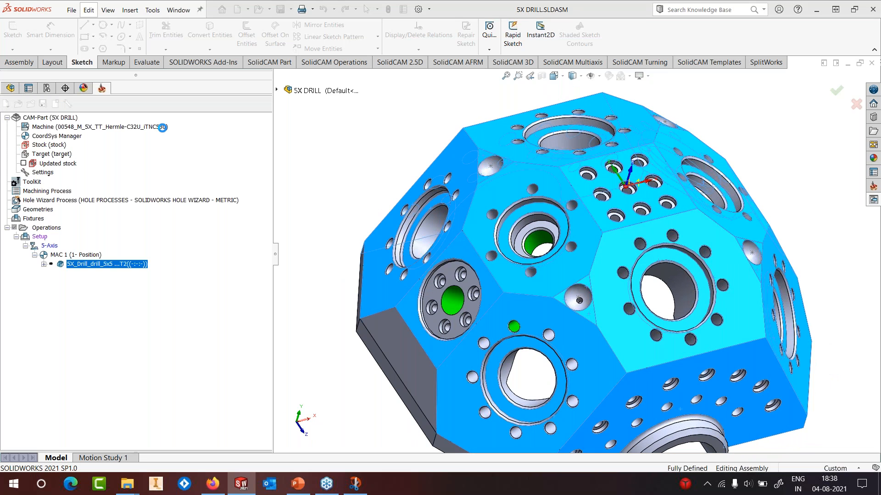
Look over the clearance data and machine control settings, then save and calculate the multiaxis drilling operation
{"action": "left_click", "coordinate": [82, 202]}
{"action": "left_click", "coordinate": [76, 212]}
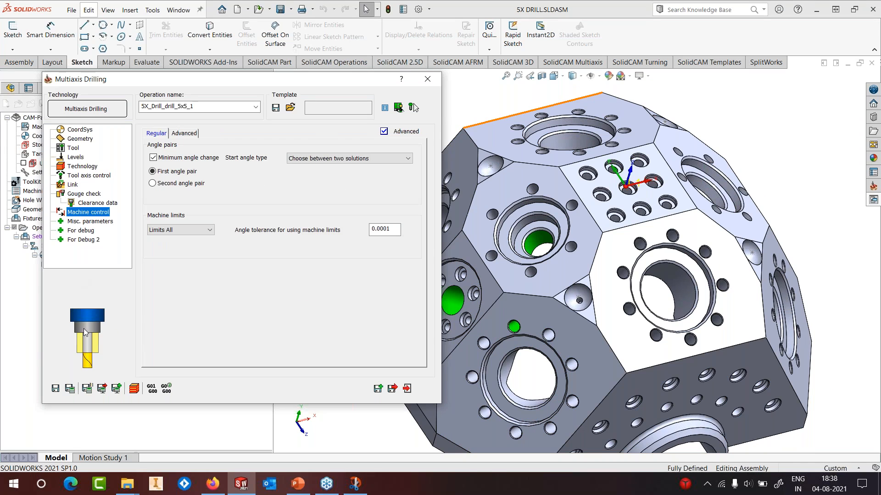
{"action": "left_click", "coordinate": [69, 392]}
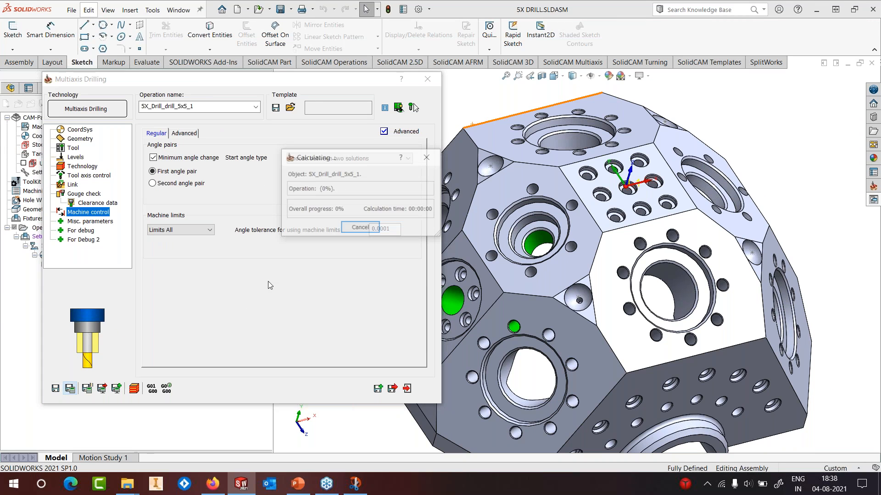
{"action": "middle_click_drag", "start_coordinate": [624, 236], "coordinate": [620, 157]}
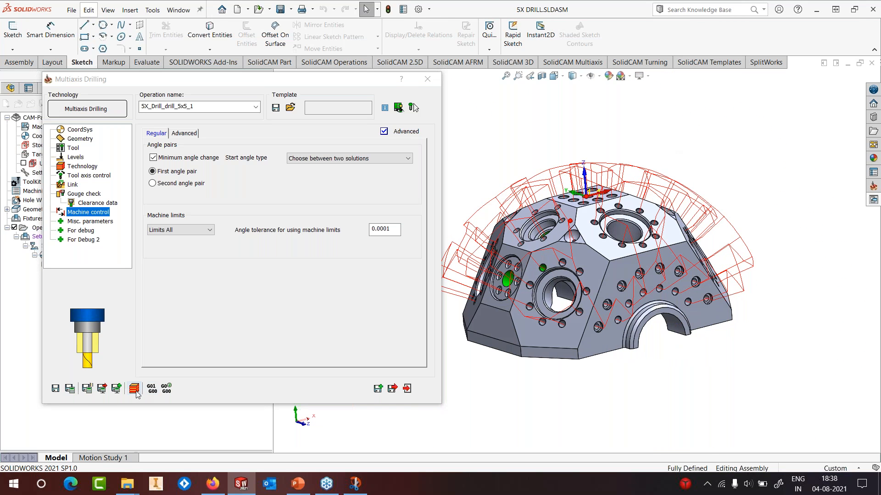
Simulate the calculated drilling toolpath on the part, then exit the simulation and close the multiaxis drilling operation
{"action": "left_click", "coordinate": [135, 391]}
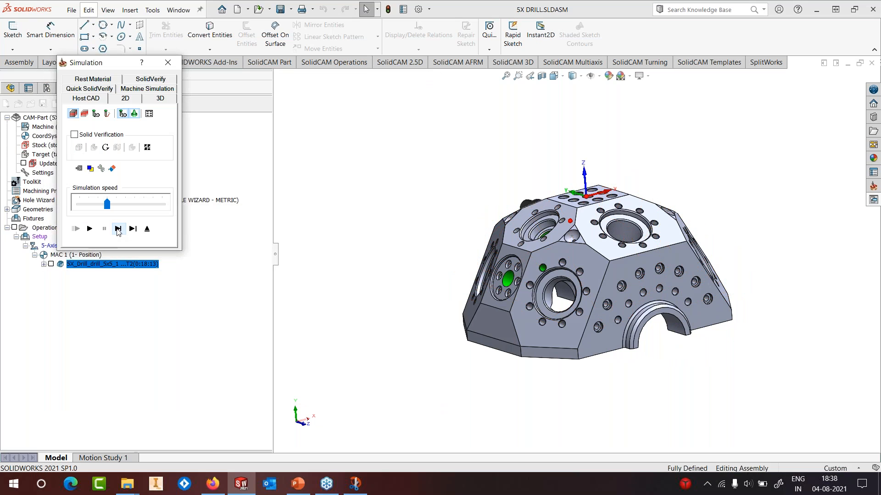
{"action": "middle_click_drag", "start_coordinate": [477, 244], "coordinate": [504, 250]}
{"action": "left_click", "coordinate": [117, 228]}
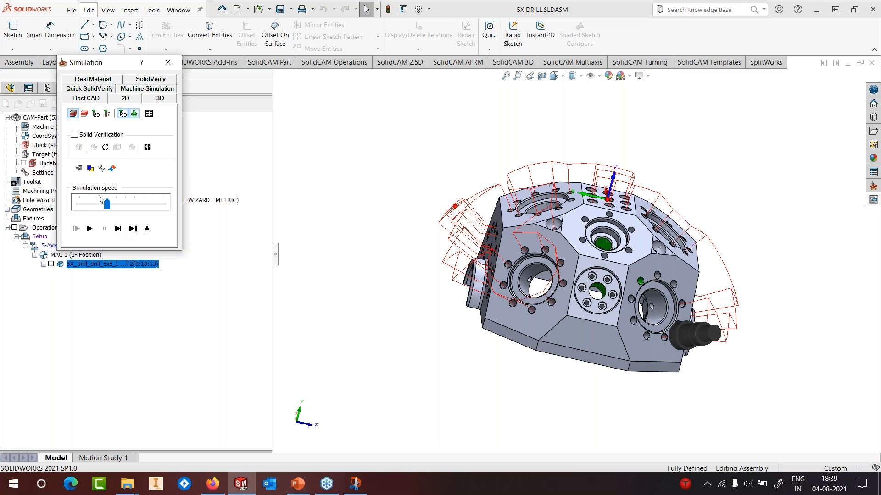
{"action": "left_click", "coordinate": [145, 231]}
{"action": "left_click", "coordinate": [149, 231]}
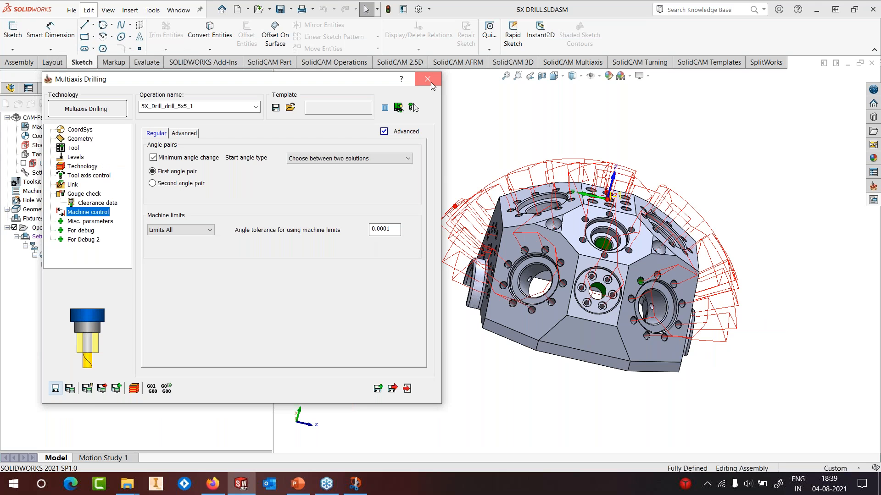
{"action": "left_click", "coordinate": [432, 80]}
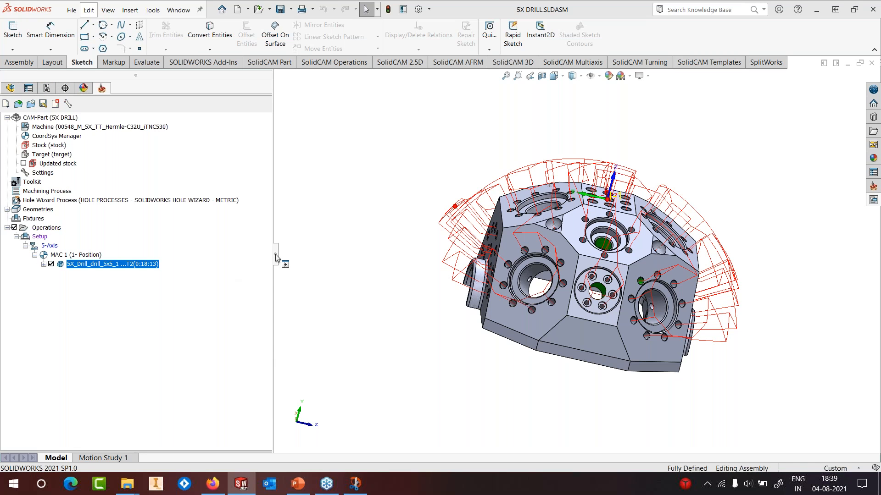
{"action": "left_click_drag", "start_coordinate": [276, 259], "coordinate": [258, 259]}
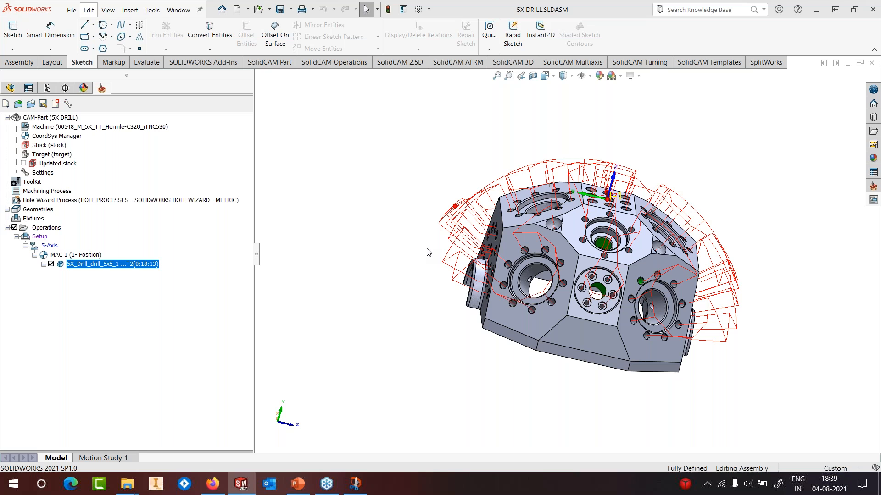
Generate the G-code for the 5X_Drill_drill_5x5_1 operation, accepting 5X_Drill_drill_5x5_1 as the file name
{"action": "double_click", "coordinate": [90, 265]}
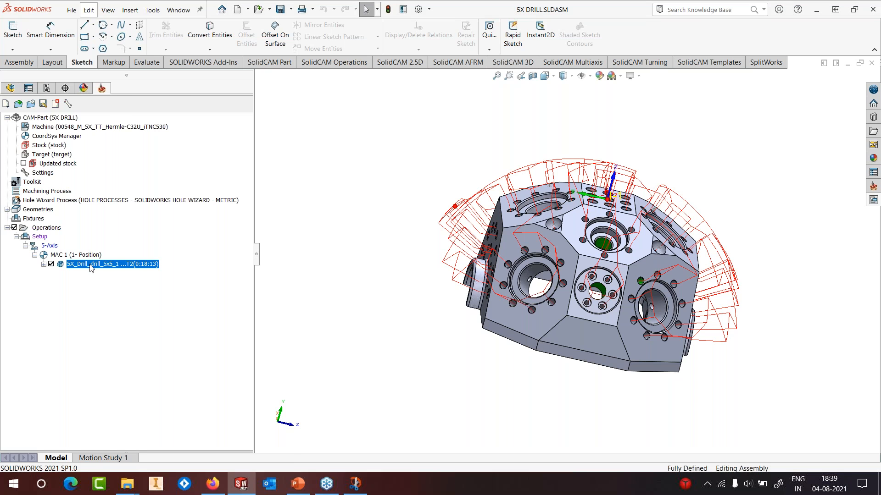
{"action": "right_click", "coordinate": [90, 265]}
{"action": "mouse_move", "coordinate": [129, 140]}
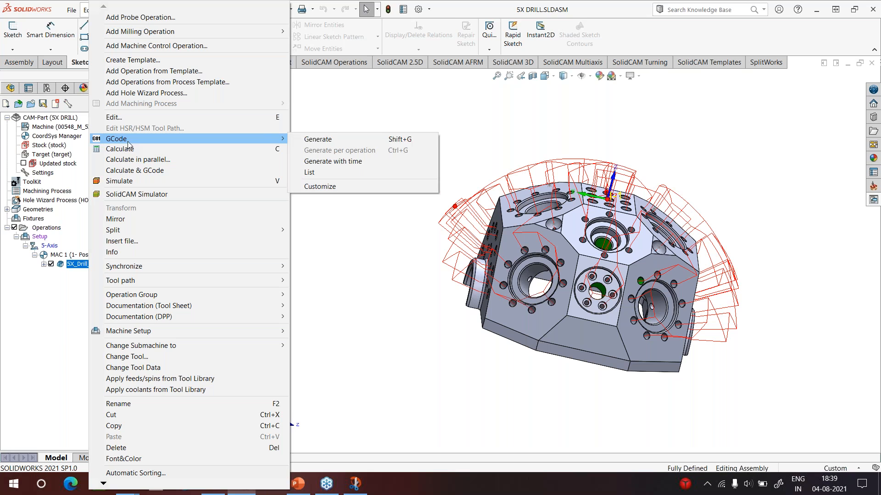
{"action": "left_click", "coordinate": [320, 138]}
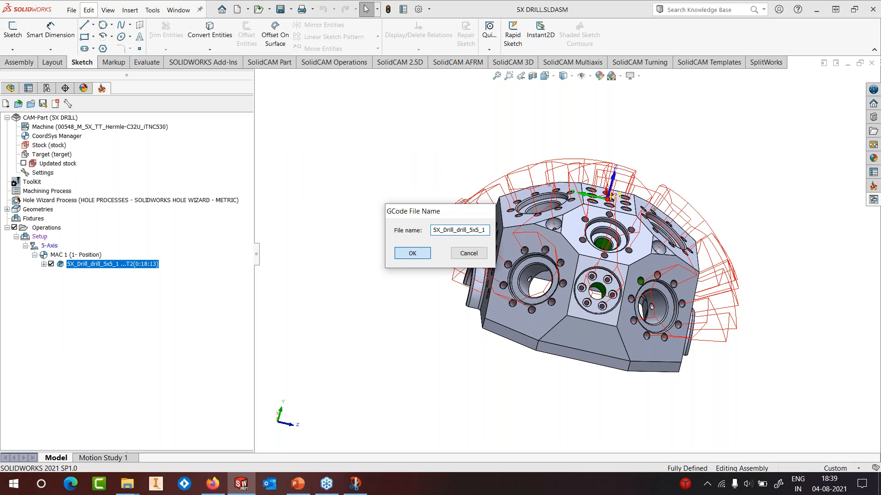
{"action": "key", "text": "Return"}
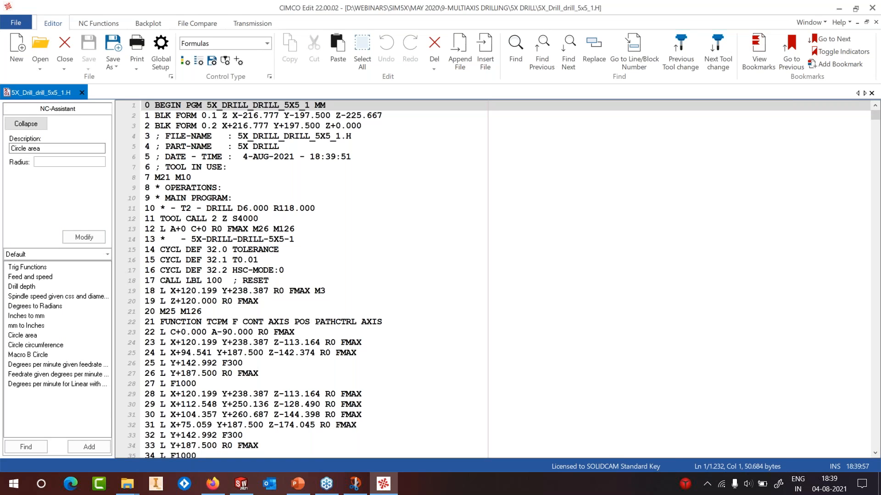
Check the control type and 5-axis machine in the backplot setup and accept the settings
{"action": "left_click", "coordinate": [148, 24]}
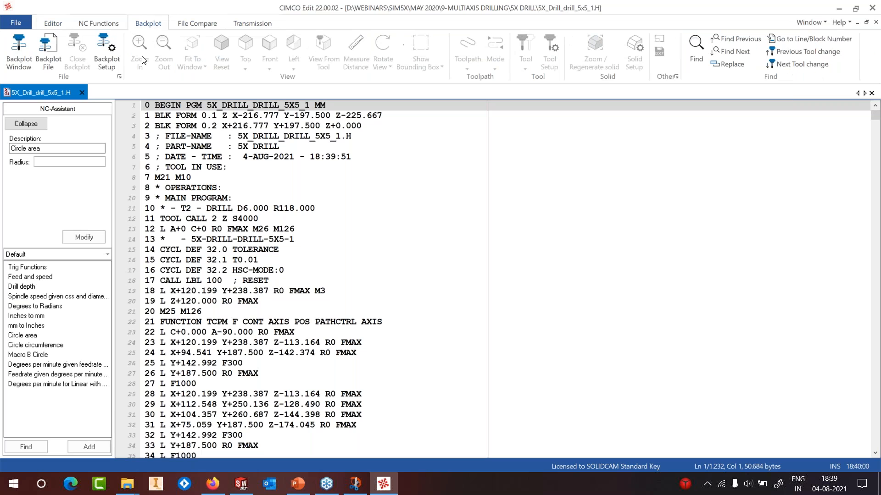
{"action": "left_click", "coordinate": [110, 75]}
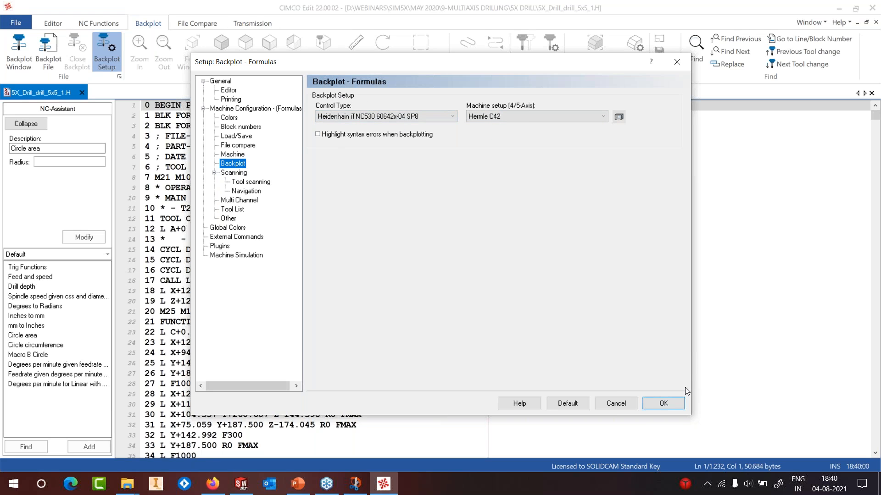
{"action": "left_click", "coordinate": [665, 405]}
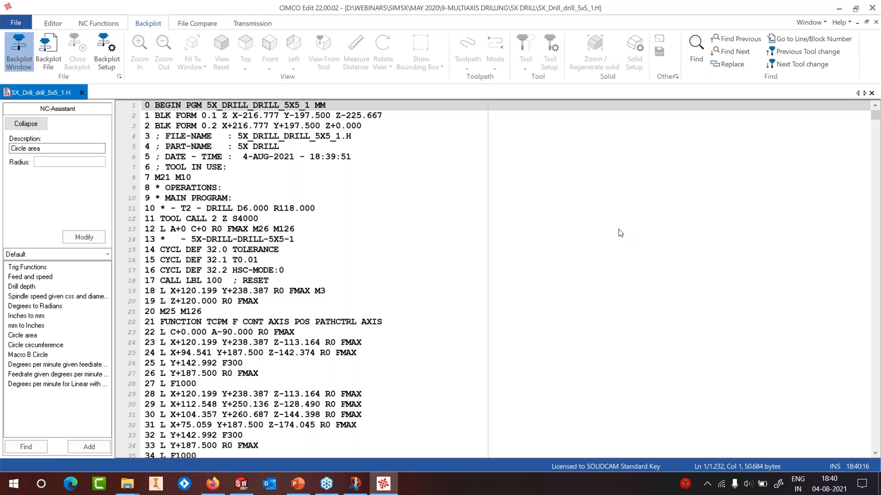
Backplot the drilling program and run the toolpath simulation, viewing the drilling moves around the part
{"action": "scroll", "coordinate": [451, 239], "scroll_direction": "down", "scroll_amount": 5}
{"action": "scroll", "coordinate": [450, 238], "scroll_direction": "up", "scroll_amount": 8}
{"action": "scroll", "coordinate": [450, 237], "scroll_direction": "up", "scroll_amount": 10}
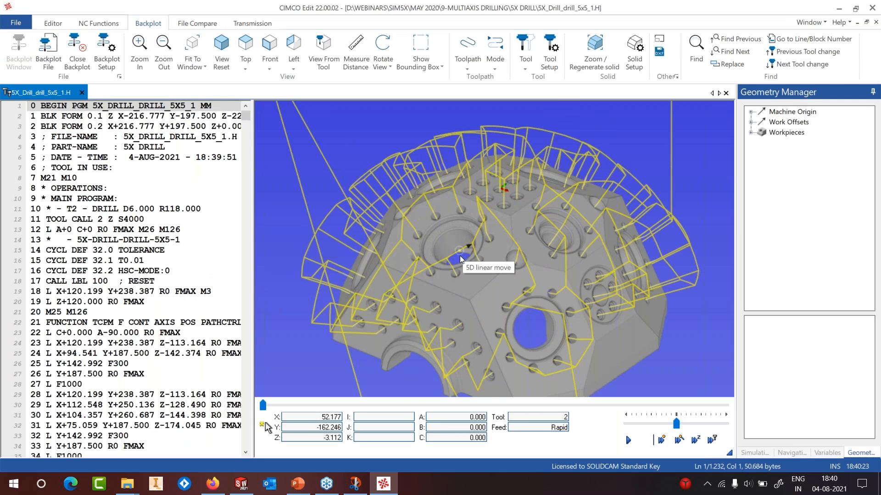
{"action": "left_click_drag", "start_coordinate": [424, 312], "coordinate": [292, 256]}
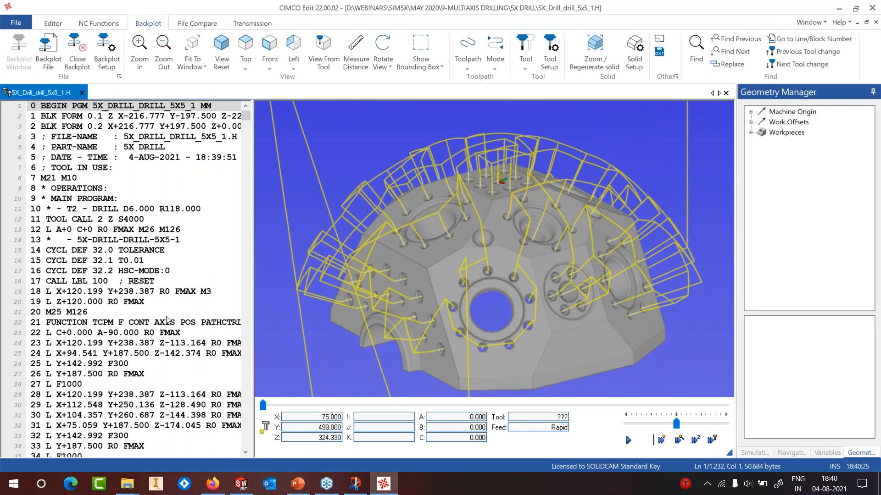
{"action": "left_click", "coordinate": [630, 441]}
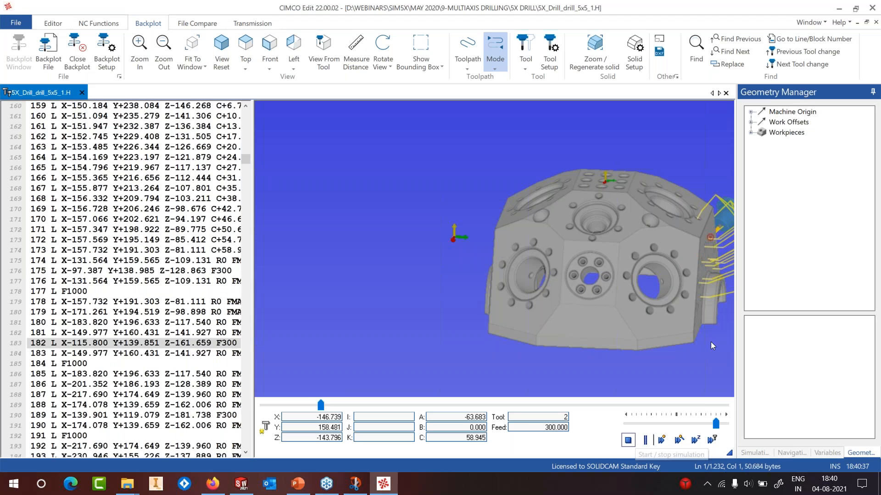
{"action": "right_click_drag", "start_coordinate": [713, 275], "coordinate": [585, 275]}
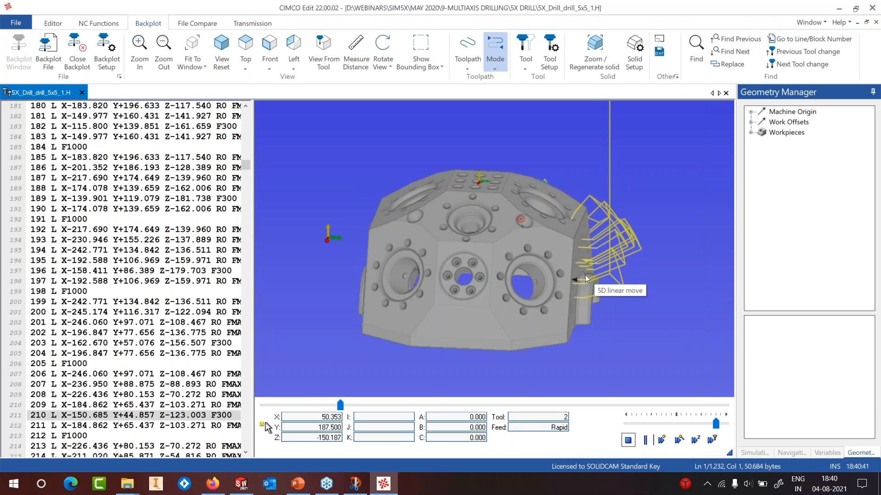
{"action": "left_click_drag", "start_coordinate": [581, 274], "coordinate": [503, 277]}
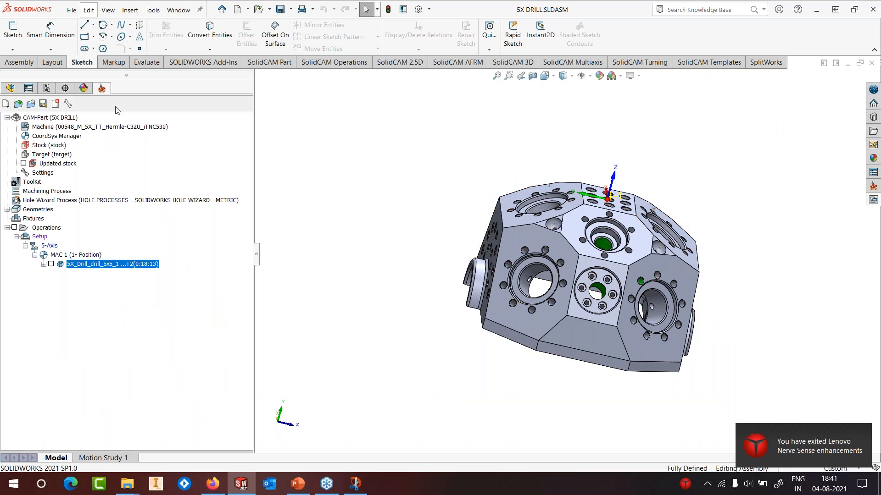
Open the CAM-Part 3AXIS AUTOTILT.PRT from the 5-3AXIS AUTO TILT folder
{"action": "left_click", "coordinate": [152, 11]}
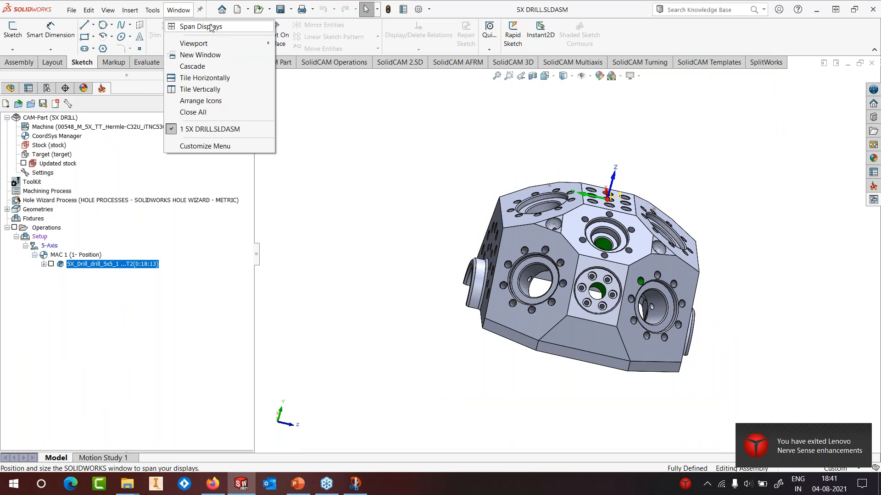
{"action": "mouse_move", "coordinate": [174, 60]}
{"action": "mouse_move", "coordinate": [317, 272]}
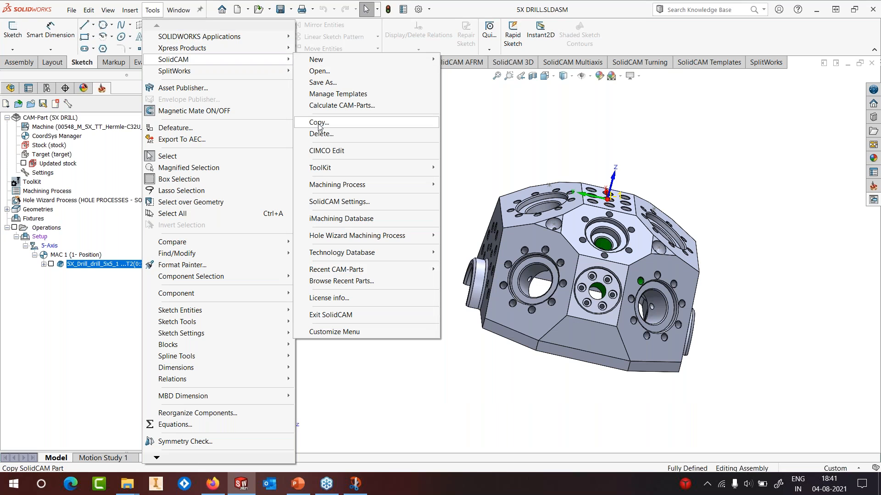
{"action": "left_click", "coordinate": [420, 151]}
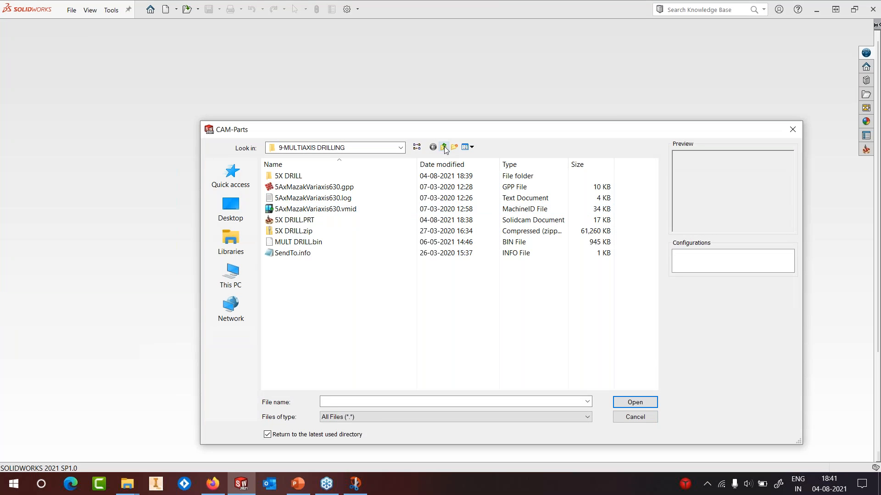
{"action": "left_click", "coordinate": [444, 148]}
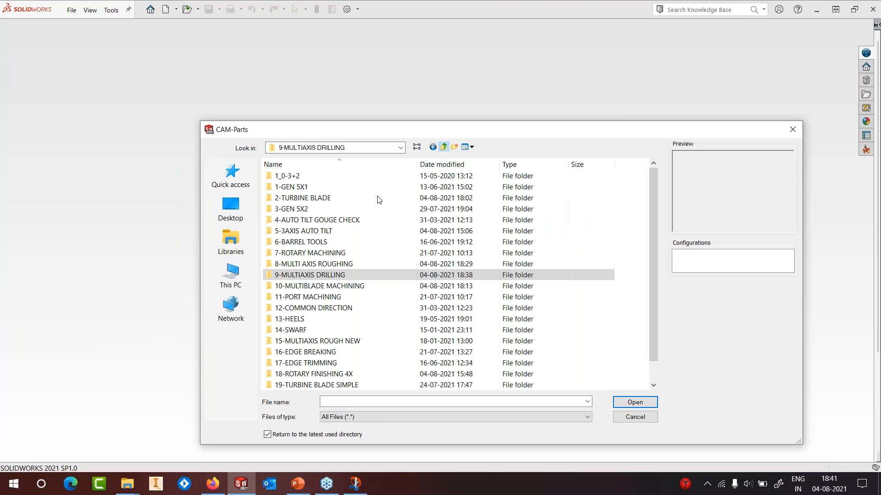
{"action": "double_click", "coordinate": [291, 234]}
{"action": "left_click", "coordinate": [300, 199]}
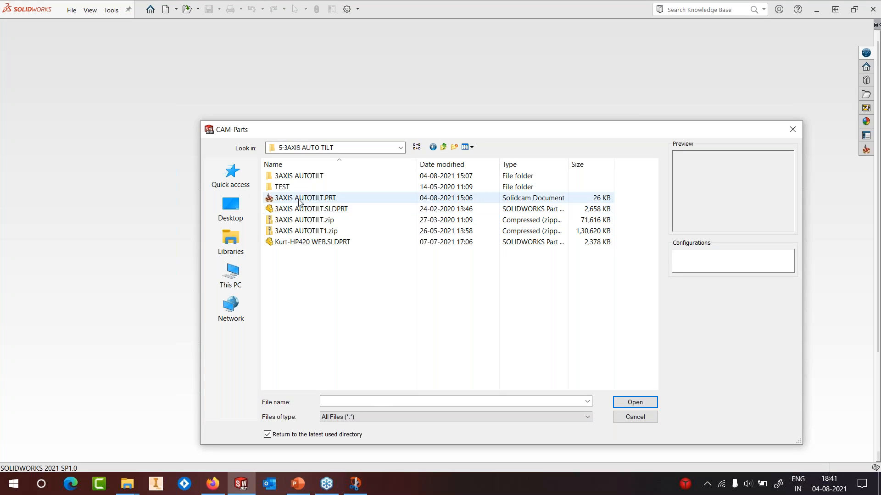
{"action": "left_click", "coordinate": [641, 403]}
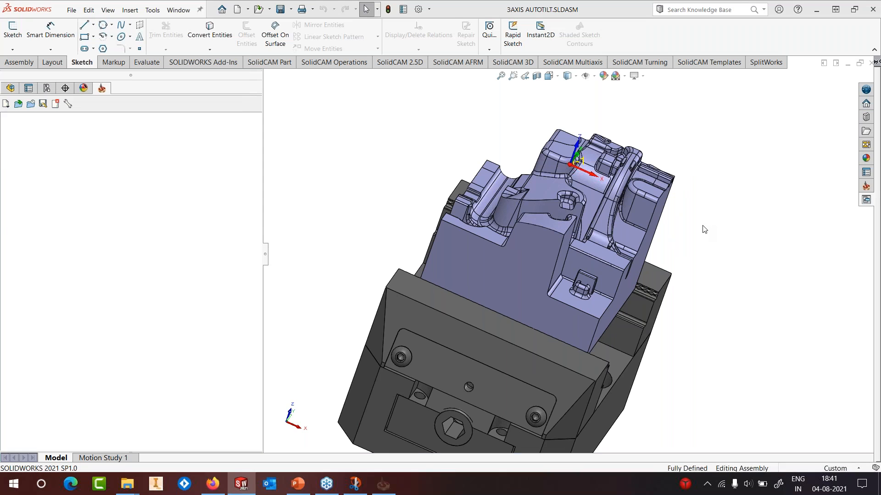
Measure the distance from the upper corner of the tall front block to the flat step face below it
{"action": "middle_click_drag", "start_coordinate": [658, 192], "coordinate": [660, 212]}
{"action": "scroll", "coordinate": [523, 225], "scroll_direction": "up", "scroll_amount": 2}
{"action": "scroll", "coordinate": [522, 226], "scroll_direction": "down", "scroll_amount": 2}
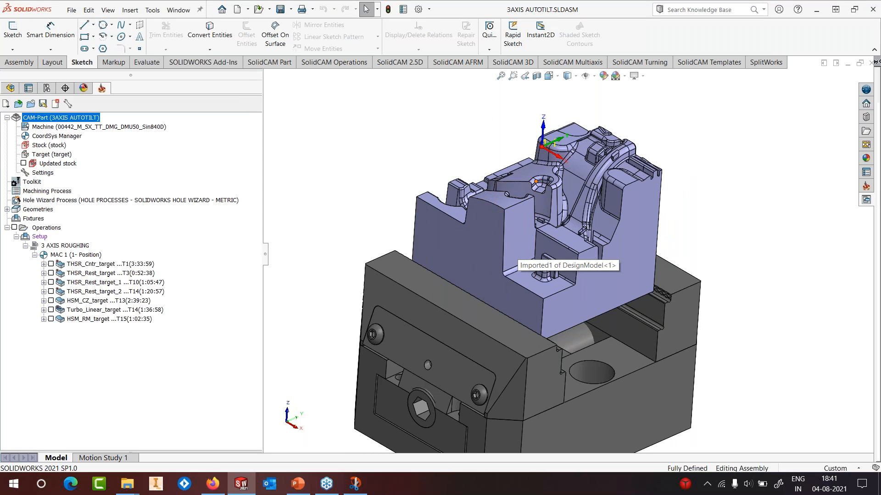
{"action": "scroll", "coordinate": [539, 274], "scroll_direction": "down", "scroll_amount": 4}
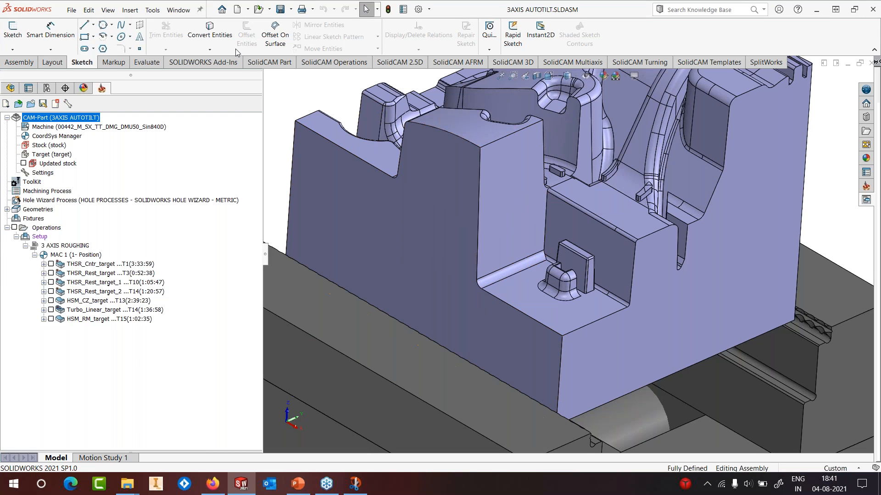
{"action": "left_click", "coordinate": [147, 63]}
{"action": "left_click", "coordinate": [165, 32]}
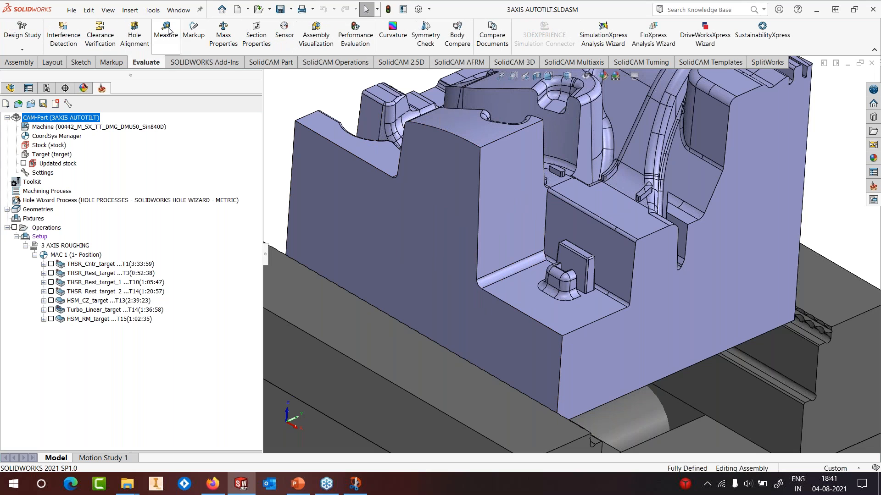
{"action": "left_click", "coordinate": [479, 148]}
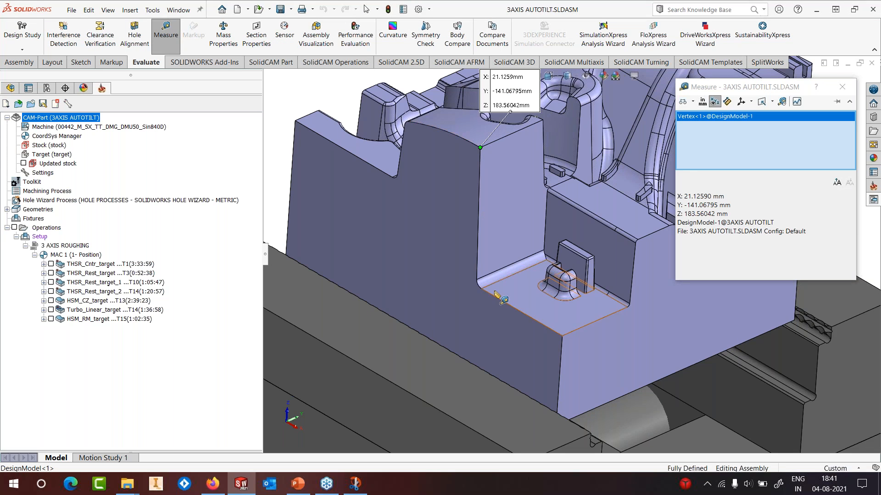
{"action": "left_click", "coordinate": [550, 259]}
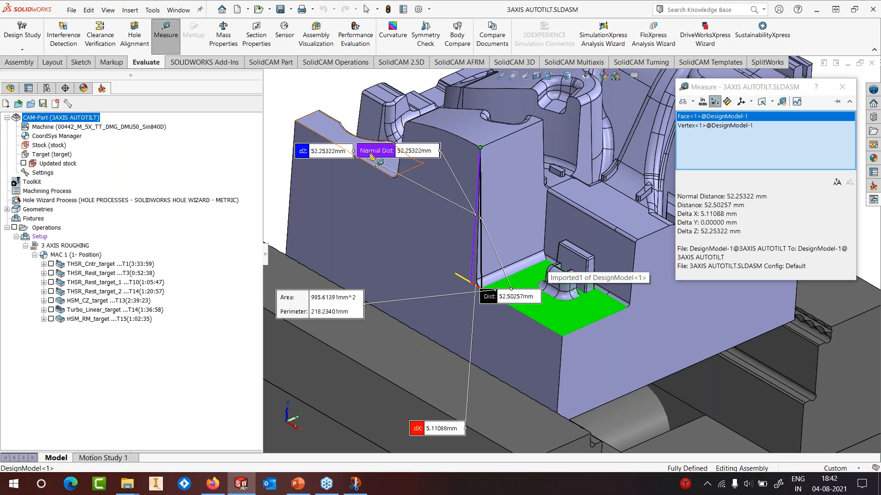
{"action": "left_click", "coordinate": [842, 86]}
{"action": "scroll", "coordinate": [697, 226], "scroll_direction": "up", "scroll_amount": 1}
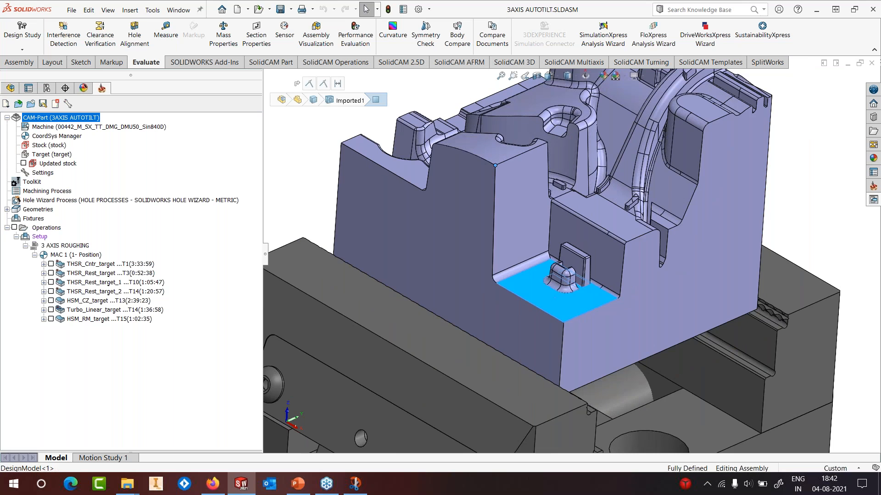
{"action": "left_click", "coordinate": [827, 211]}
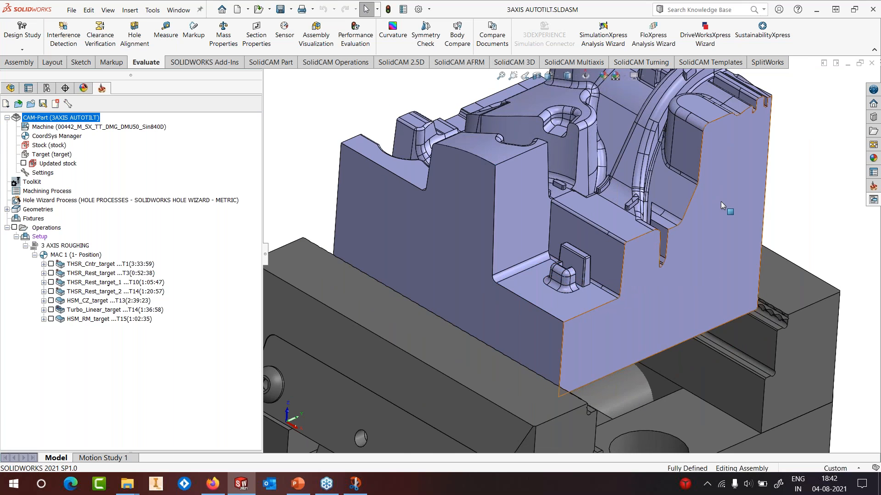
Show the HSM_RM_target toolpath and examine its rest machining passes around the part's bosses and corners
{"action": "scroll", "coordinate": [720, 202], "scroll_direction": "up", "scroll_amount": 3}
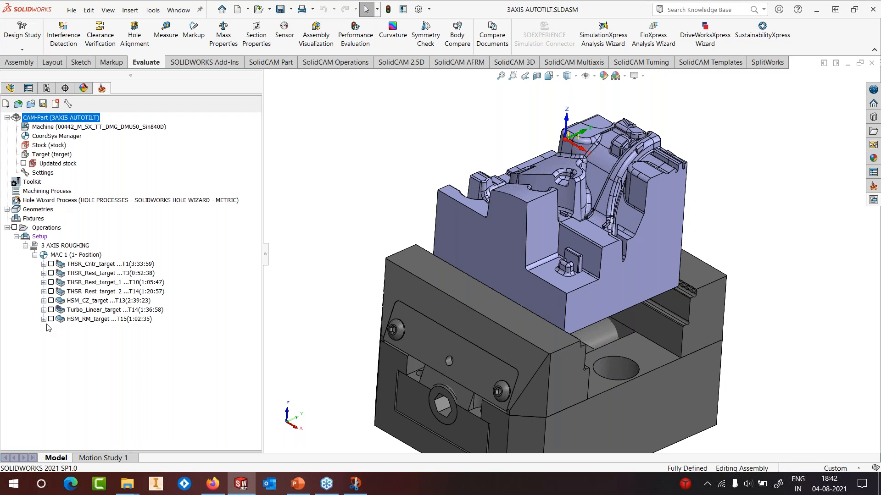
{"action": "scroll", "coordinate": [535, 304], "scroll_direction": "up", "scroll_amount": 2}
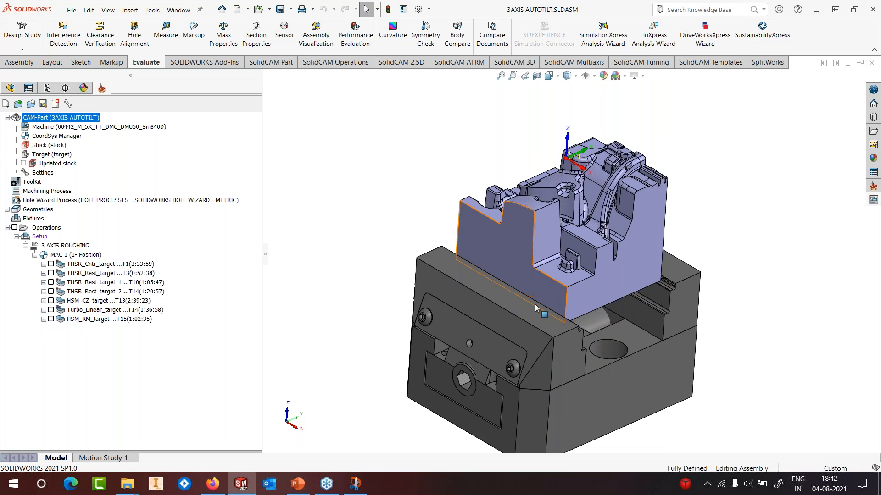
{"action": "scroll", "coordinate": [617, 260], "scroll_direction": "down", "scroll_amount": 2}
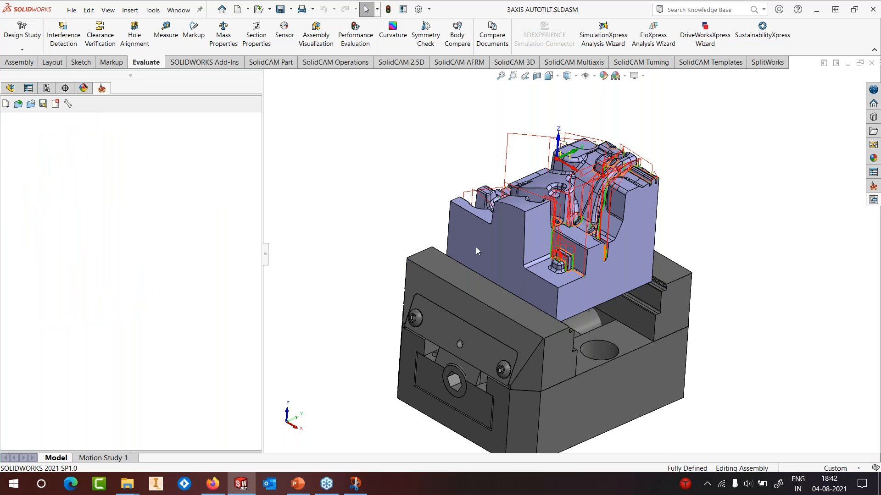
{"action": "scroll", "coordinate": [547, 248], "scroll_direction": "down", "scroll_amount": 5}
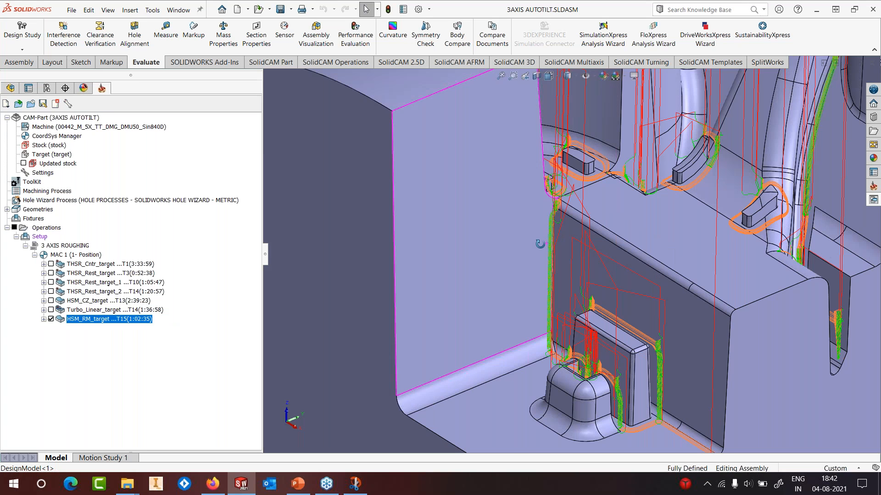
{"action": "mouse_move", "coordinate": [547, 248]}
{"action": "middle_mouse_down"}
{"action": "mouse_move", "coordinate": [521, 308]}
{"action": "mouse_move", "coordinate": [529, 248]}
{"action": "middle_mouse_up"}
{"action": "scroll", "coordinate": [551, 245], "scroll_direction": "up", "scroll_amount": 6}
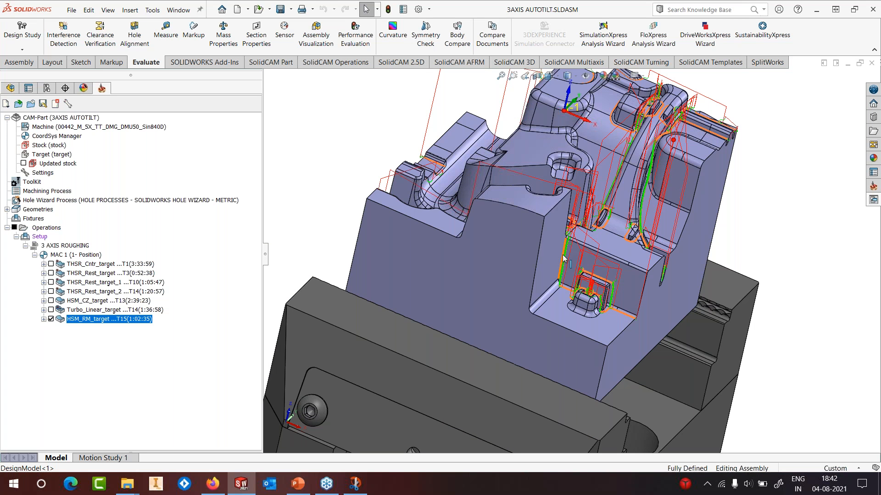
Add an HSM to Sim. 5-Axis Milling conversion operation after HSM_RM_target
{"action": "right_click", "coordinate": [132, 318]}
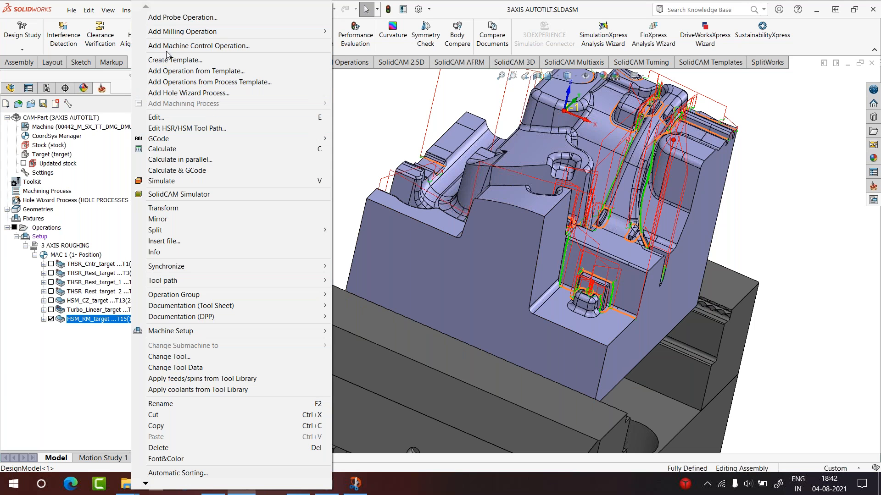
{"action": "mouse_move", "coordinate": [178, 33]}
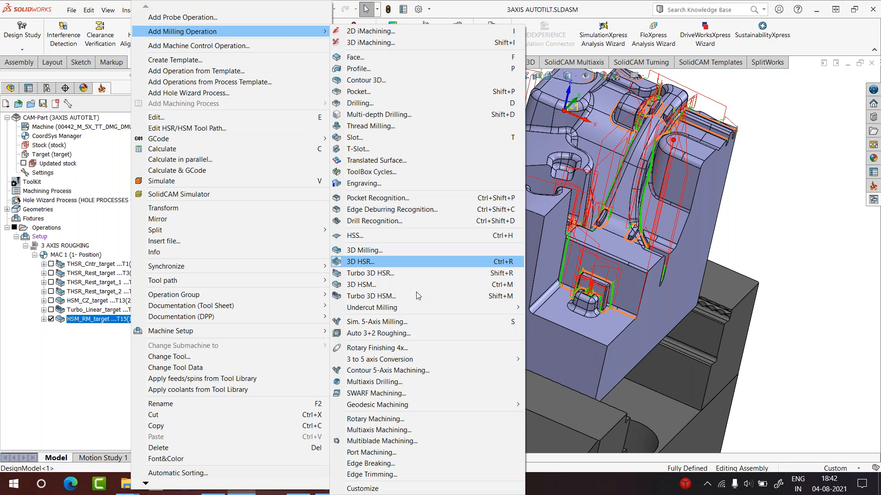
{"action": "mouse_move", "coordinate": [388, 366]}
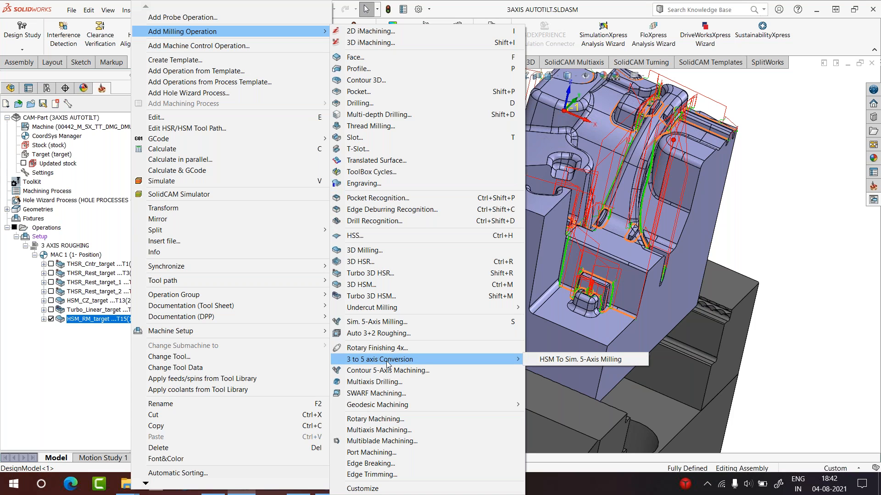
{"action": "left_click", "coordinate": [544, 362]}
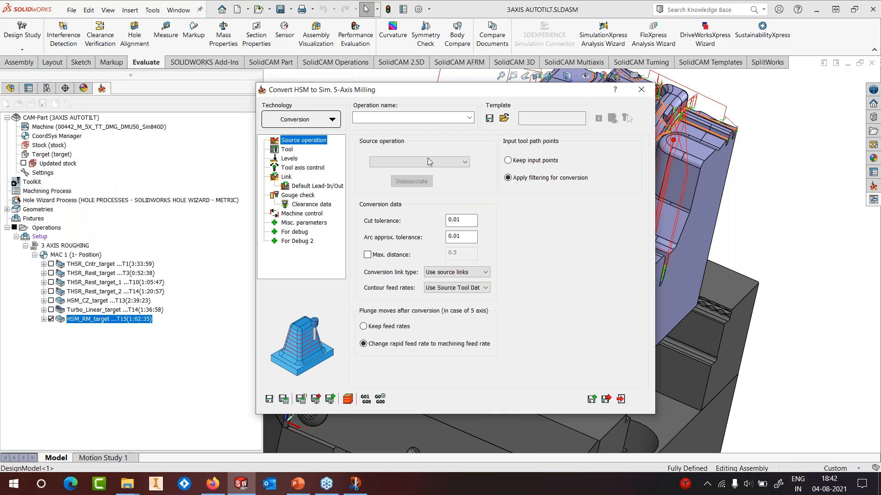
Set the conversion technology to Autotilt and choose HSM_RM_target as the source operation
{"action": "left_click", "coordinate": [325, 120]}
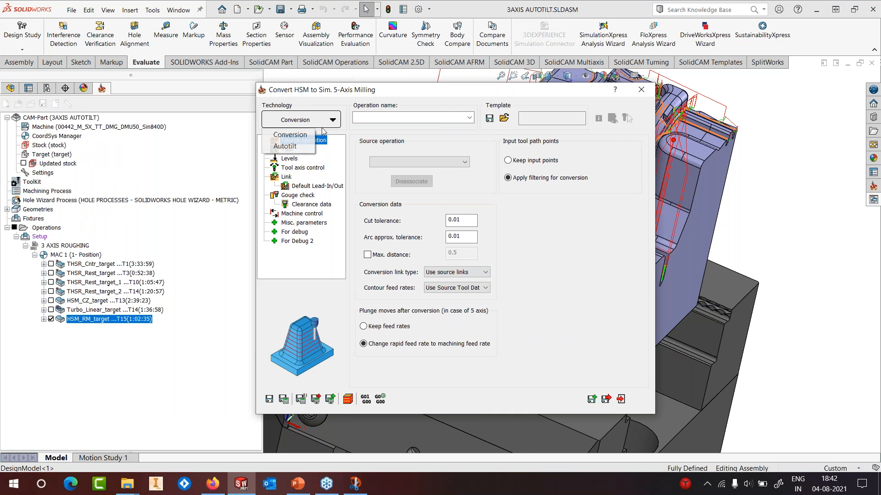
{"action": "left_click", "coordinate": [298, 148]}
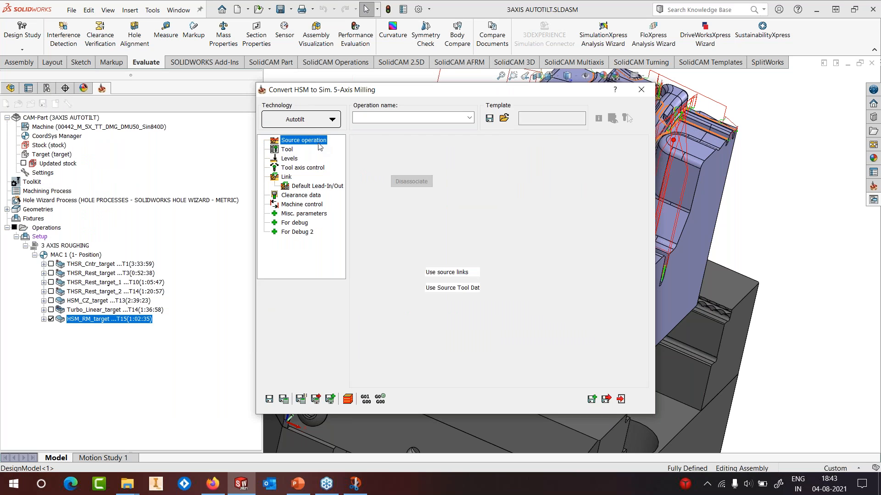
{"action": "left_click", "coordinate": [465, 164]}
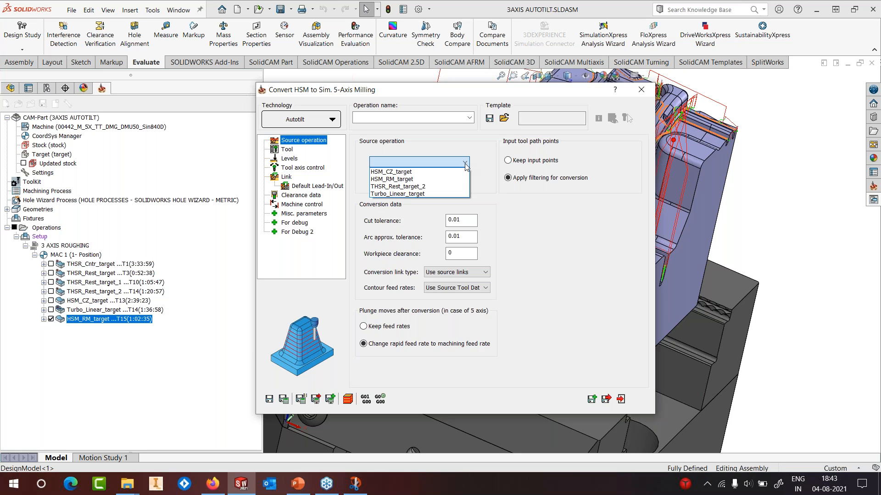
{"action": "left_click", "coordinate": [379, 179]}
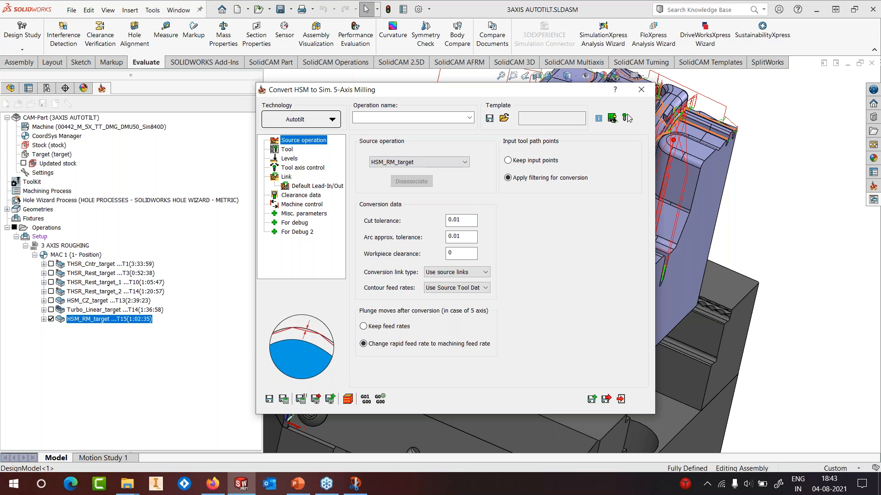
Assign tool 12, the 3 mm ball nose mill with the HSK A 63 SRK 4x50 holder, after previewing its assembly
{"action": "left_click", "coordinate": [287, 150]}
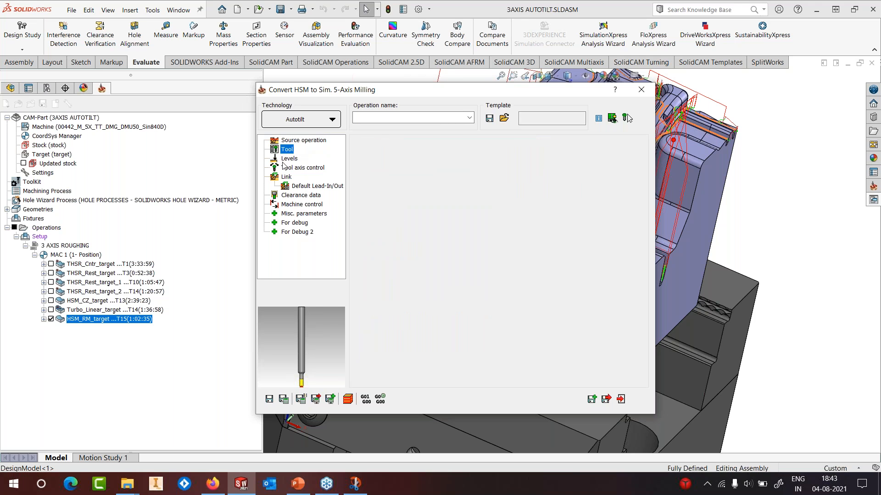
{"action": "left_click", "coordinate": [411, 329]}
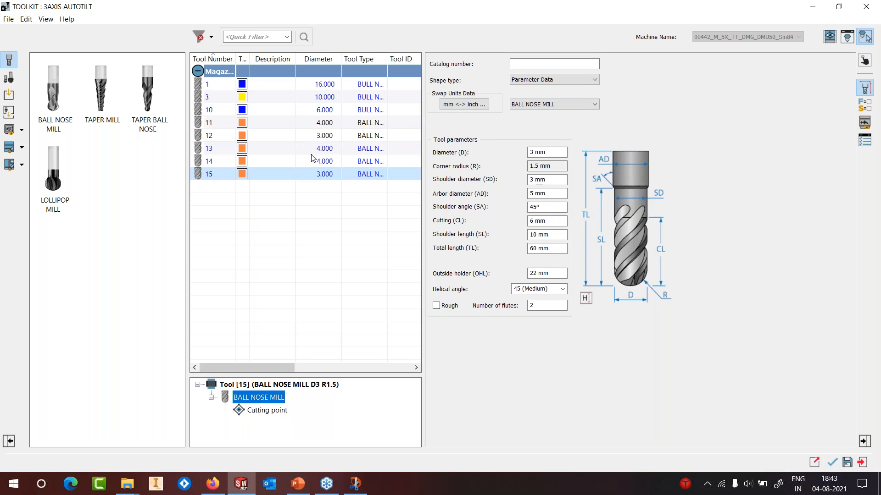
{"action": "left_click", "coordinate": [321, 137]}
{"action": "left_click", "coordinate": [846, 38]}
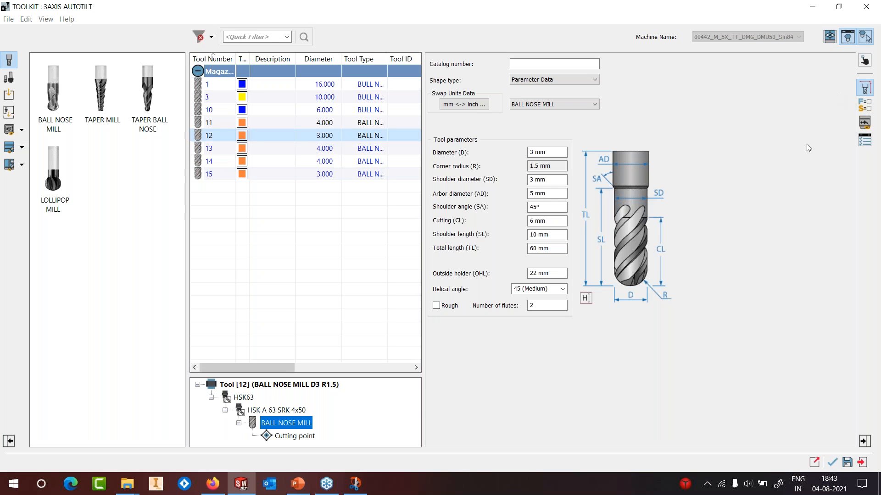
{"action": "left_click_drag", "start_coordinate": [349, 21], "coordinate": [646, 16]}
{"action": "scroll", "coordinate": [612, 290], "scroll_direction": "up", "scroll_amount": 3}
{"action": "scroll", "coordinate": [612, 290], "scroll_direction": "down", "scroll_amount": 2}
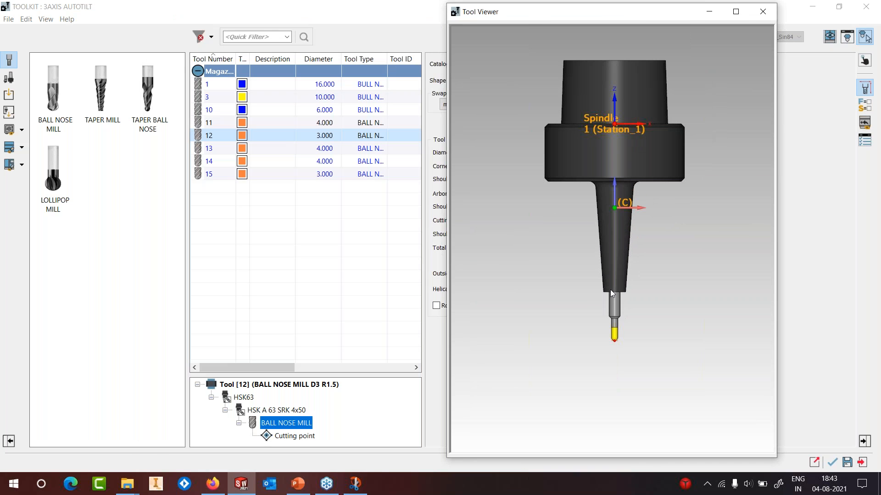
{"action": "left_click", "coordinate": [769, 15]}
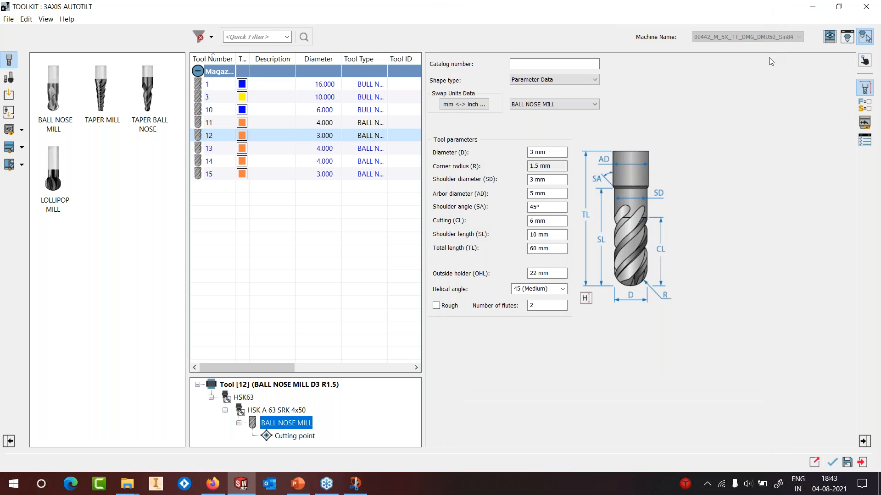
{"action": "left_click", "coordinate": [832, 464]}
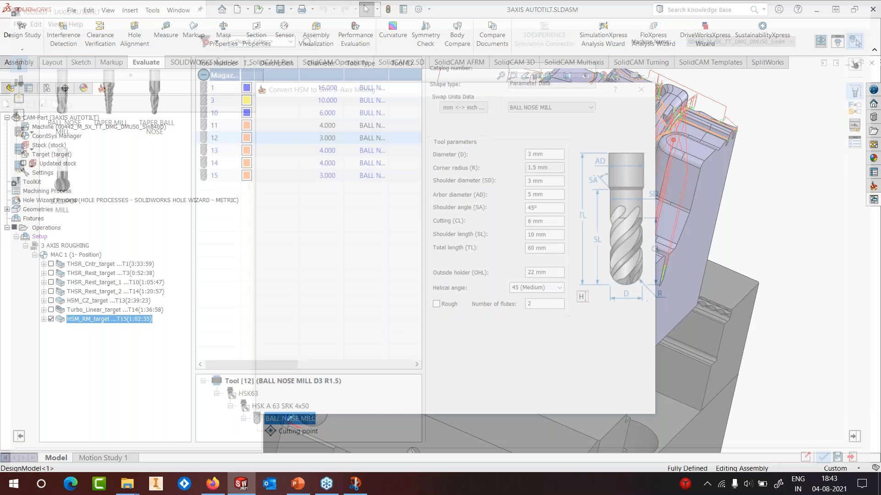
Review the tool axis control, link and clearance settings, then save the autotilt operation and close its dialog
{"action": "left_click", "coordinate": [292, 159]}
{"action": "left_click", "coordinate": [295, 168]}
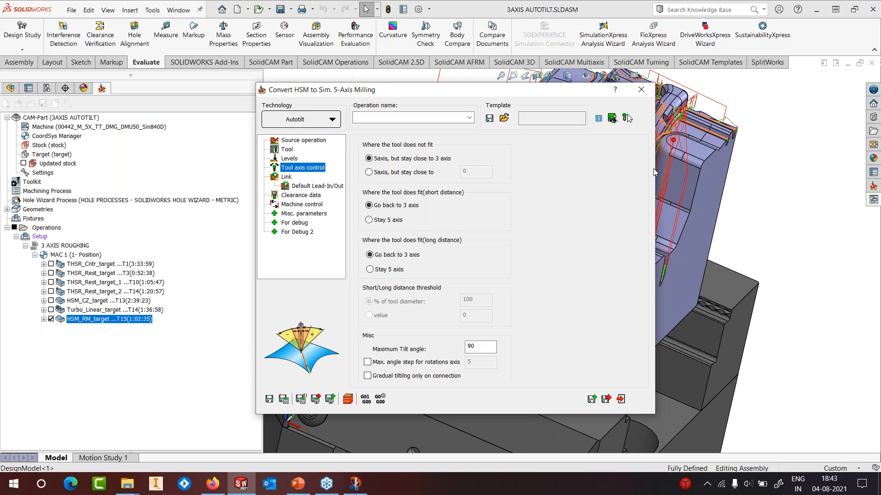
{"action": "left_click", "coordinate": [286, 178]}
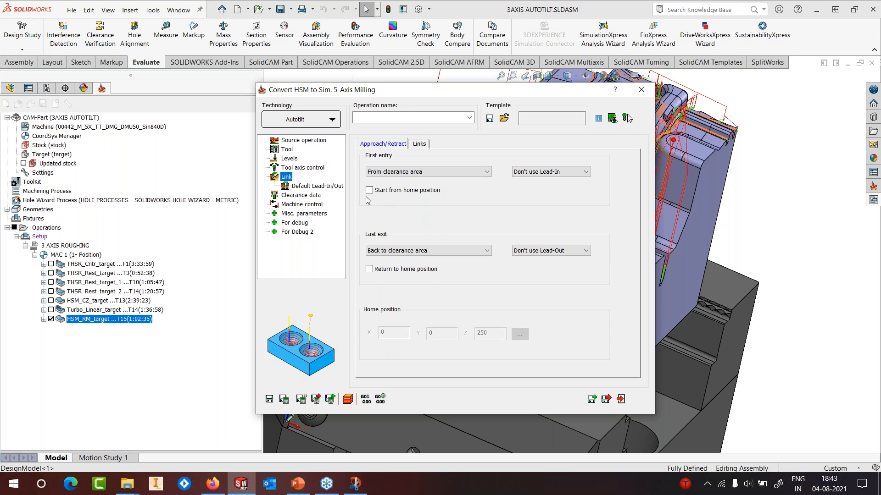
{"action": "left_click", "coordinate": [317, 196]}
{"action": "left_click", "coordinate": [268, 399]}
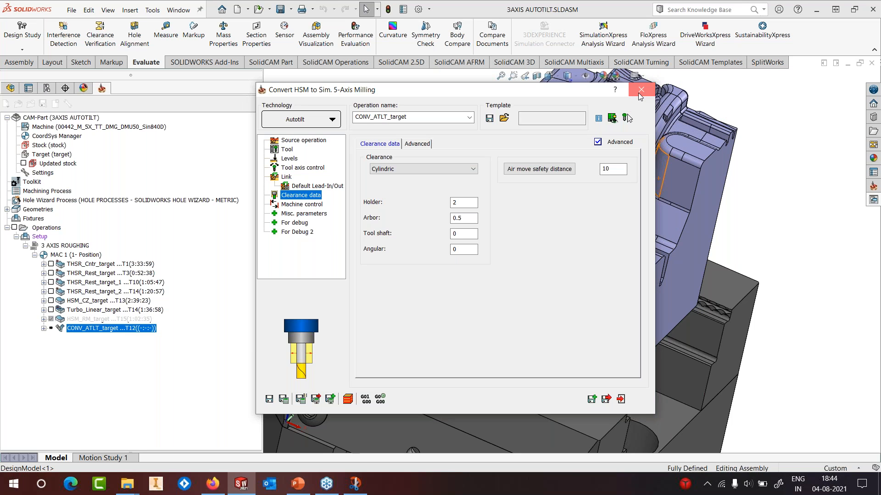
{"action": "left_click", "coordinate": [125, 385]}
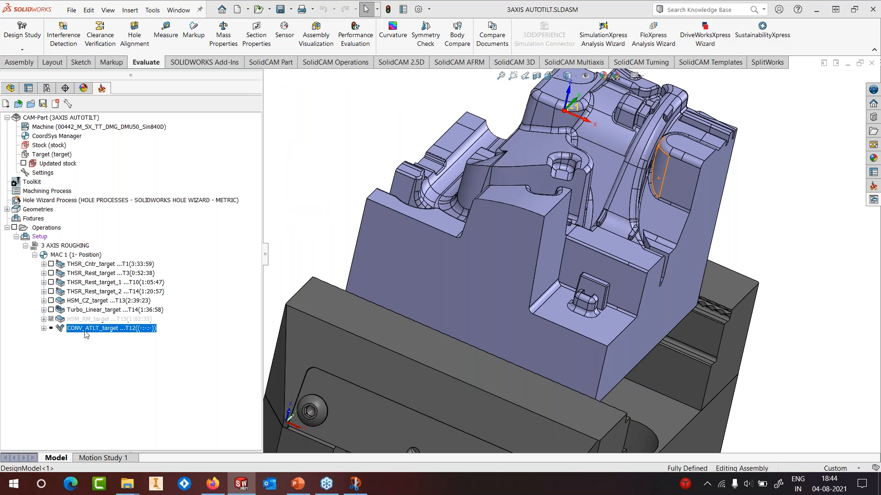
Calculate the CONV_ATLT_target operation and view its toolpath on the part
{"action": "right_click", "coordinate": [85, 335]}
{"action": "left_click", "coordinate": [112, 148]}
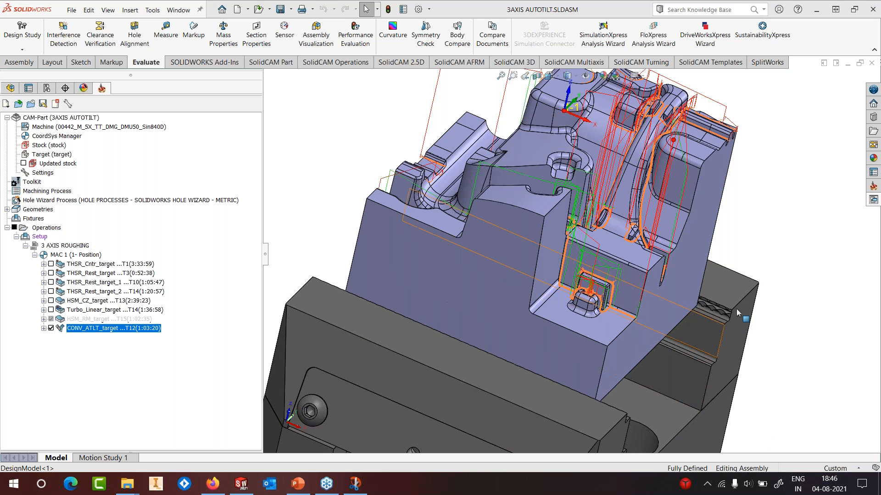
{"action": "middle_click_drag", "start_coordinate": [710, 285], "coordinate": [441, 244]}
Generate the G-code for the autotilt operation with the file name CONV_ATLT_target
{"action": "right_click", "coordinate": [106, 328]}
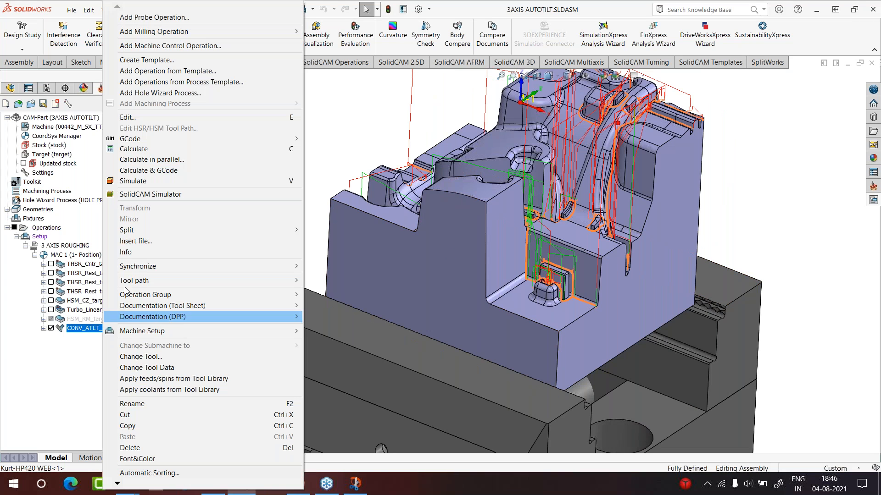
{"action": "mouse_move", "coordinate": [160, 139]}
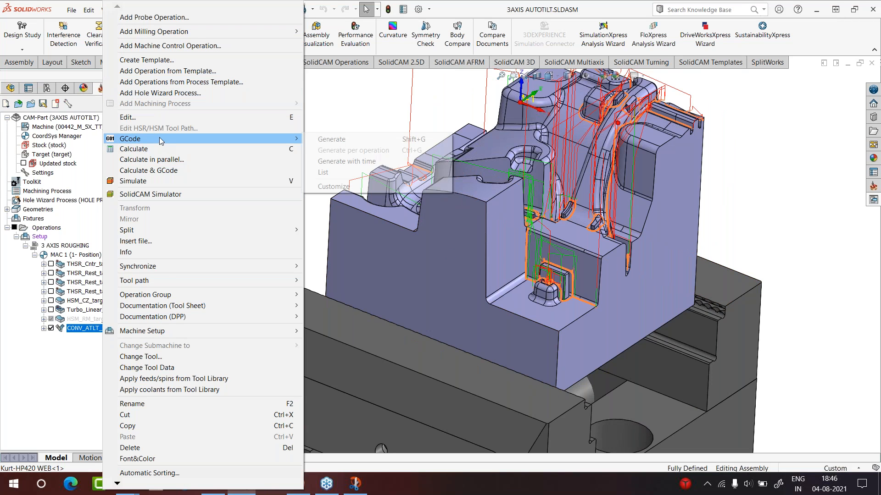
{"action": "left_click", "coordinate": [332, 140]}
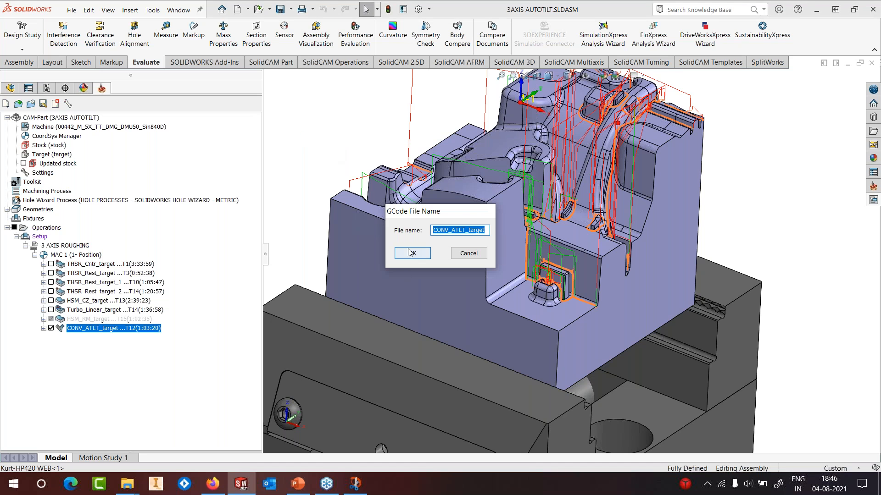
{"action": "left_click", "coordinate": [410, 253]}
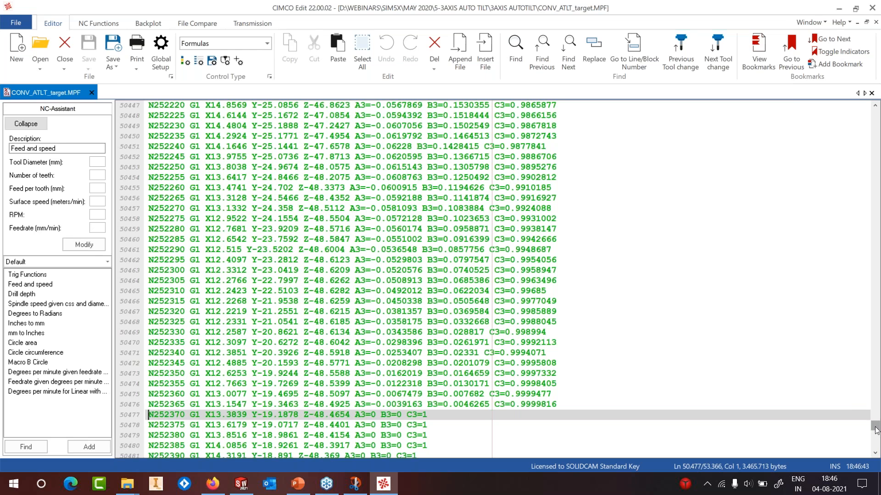
Configure the backplot in CIMCO Edit for the DMG Mori DMU 50 2nd-Gen machine with the Siemens S840Dsl v4.7 SP2 control
{"action": "left_click_drag", "start_coordinate": [877, 431], "coordinate": [875, 107]}
{"action": "left_click", "coordinate": [148, 24]}
{"action": "left_click", "coordinate": [97, 64]}
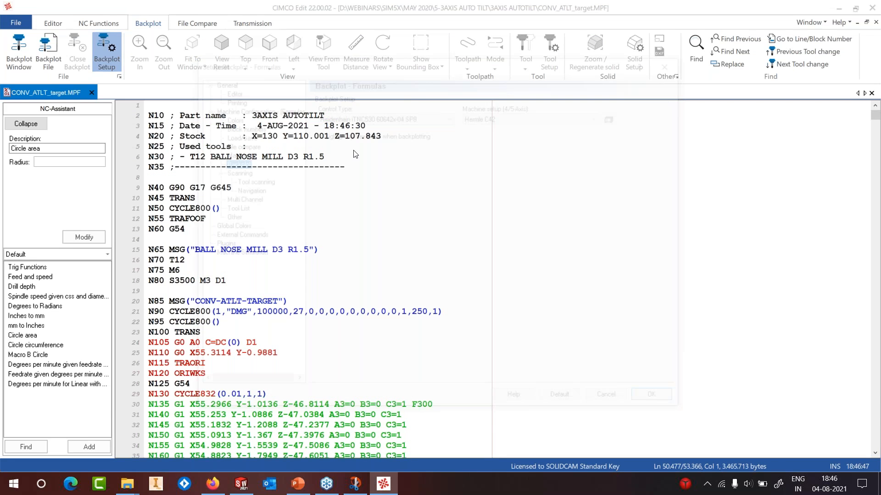
{"action": "left_click", "coordinate": [602, 116]}
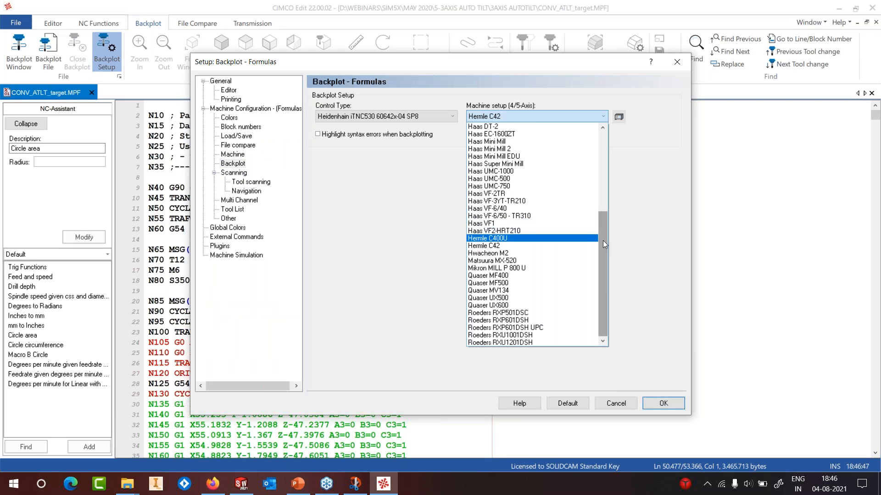
{"action": "left_click_drag", "start_coordinate": [605, 245], "coordinate": [597, 160]}
{"action": "left_click", "coordinate": [541, 156]}
{"action": "left_click", "coordinate": [384, 117]}
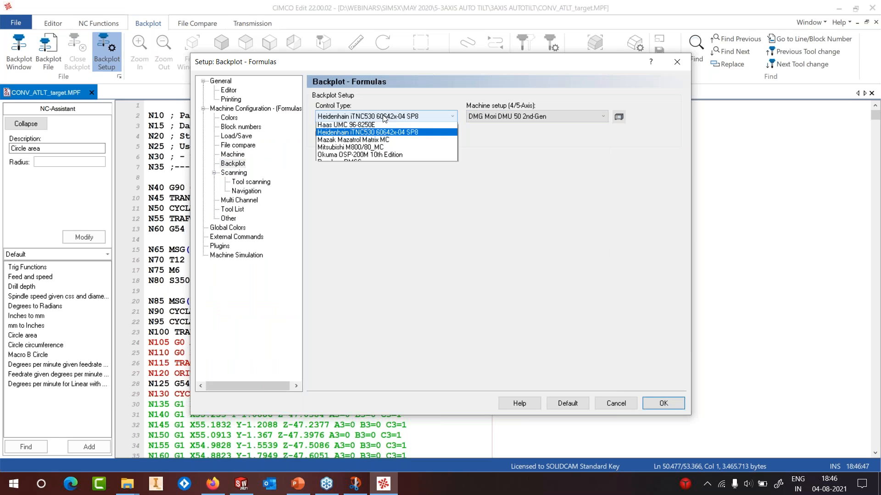
{"action": "left_click", "coordinate": [363, 188]}
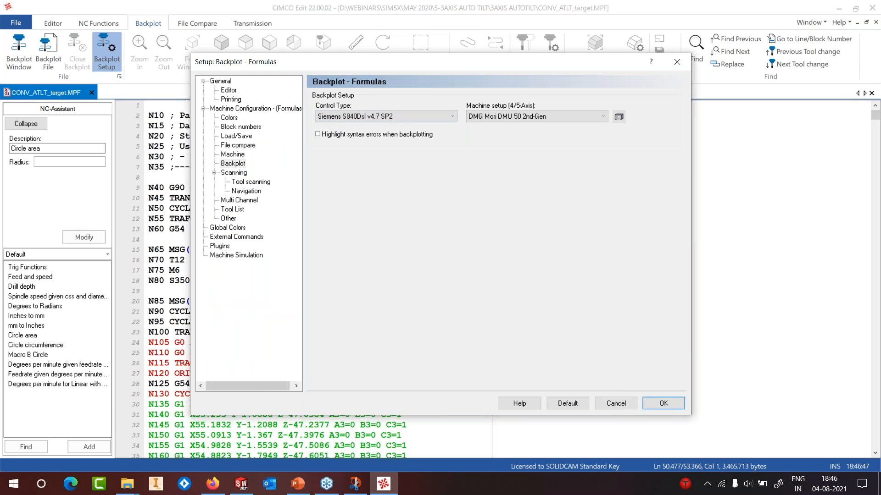
{"action": "left_click", "coordinate": [663, 404]}
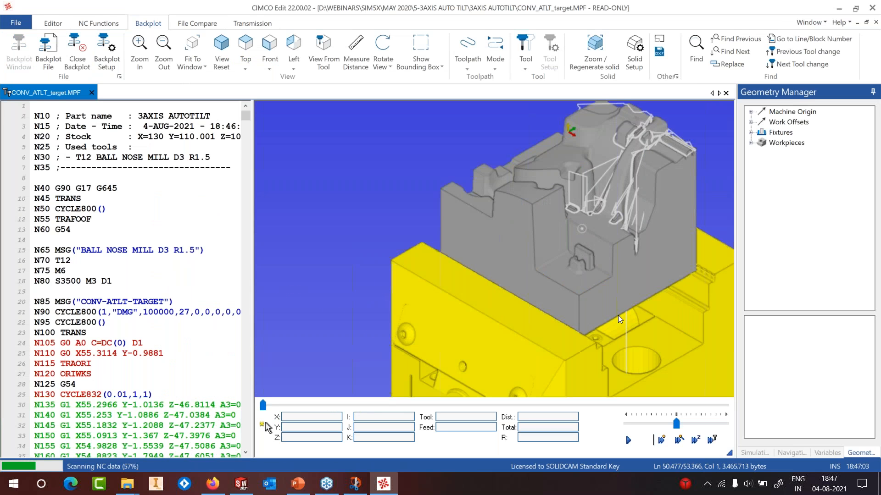
Run the backplot simulation of the autotilt program at a faster speed, examine the tool's tilting around the part, and stop it
{"action": "mouse_move", "coordinate": [590, 272]}
{"action": "left_mouse_down"}
{"action": "mouse_move", "coordinate": [616, 257]}
{"action": "mouse_move", "coordinate": [592, 280]}
{"action": "left_mouse_up"}
{"action": "scroll", "coordinate": [593, 280], "scroll_direction": "down", "scroll_amount": 3}
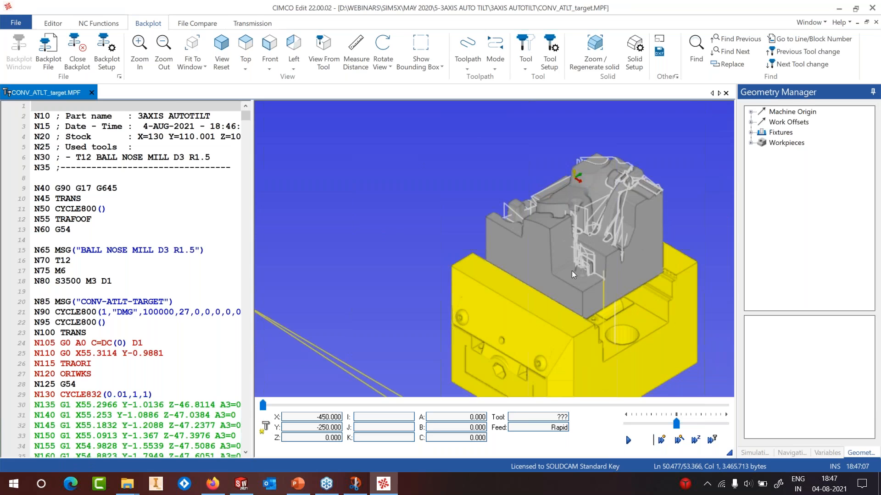
{"action": "scroll", "coordinate": [605, 216], "scroll_direction": "up", "scroll_amount": 3}
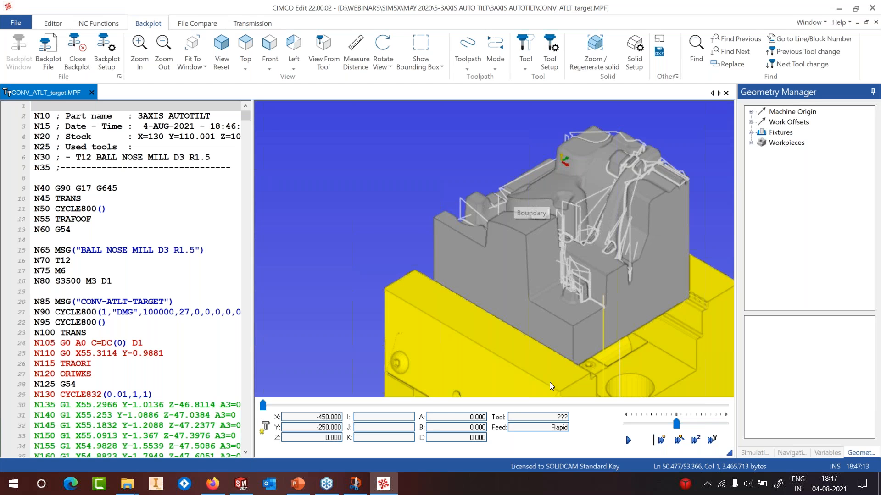
{"action": "left_click", "coordinate": [628, 440]}
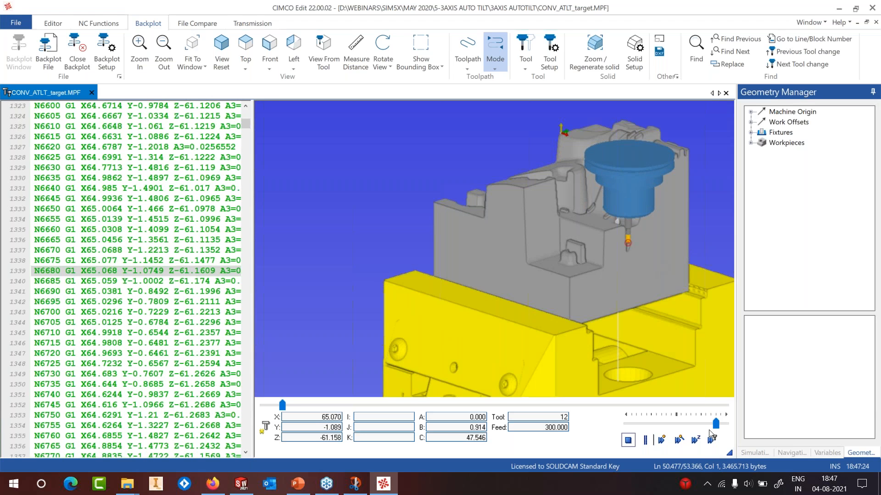
{"action": "left_click_drag", "start_coordinate": [716, 424], "coordinate": [721, 427]}
{"action": "scroll", "coordinate": [612, 232], "scroll_direction": "down", "scroll_amount": 3}
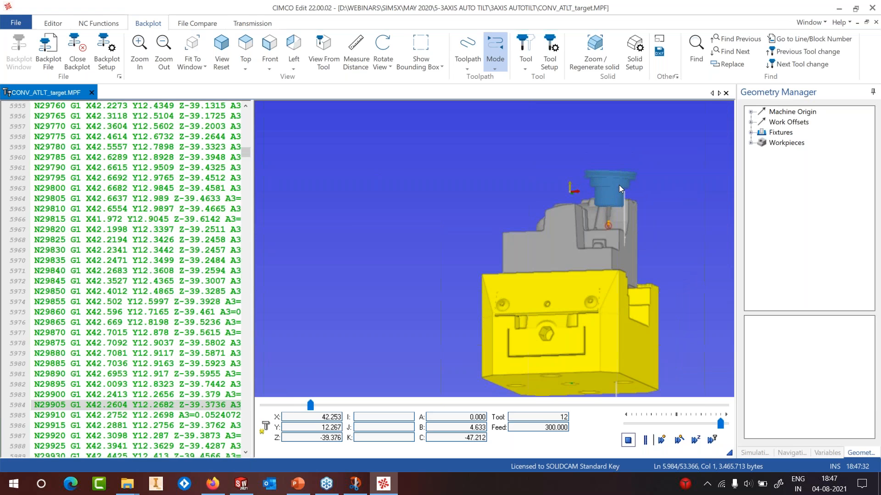
{"action": "left_click", "coordinate": [628, 441]}
Open tool assembly 12 for editing in the backplot's tool setup
{"action": "scroll", "coordinate": [662, 307], "scroll_direction": "up", "scroll_amount": 5}
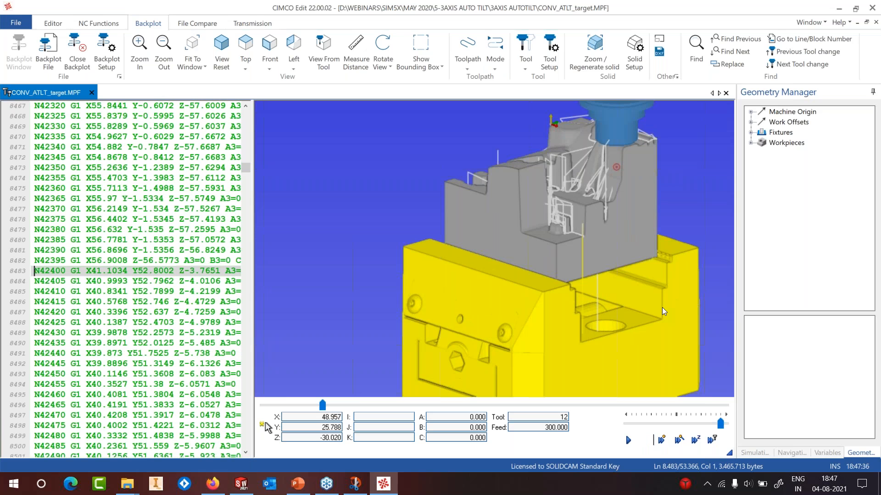
{"action": "scroll", "coordinate": [662, 308], "scroll_direction": "down", "scroll_amount": 5}
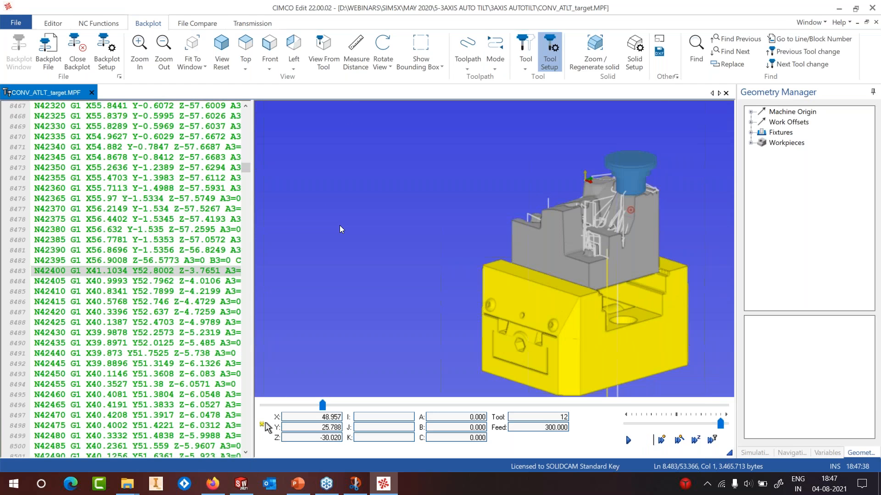
{"action": "left_click", "coordinate": [552, 63]}
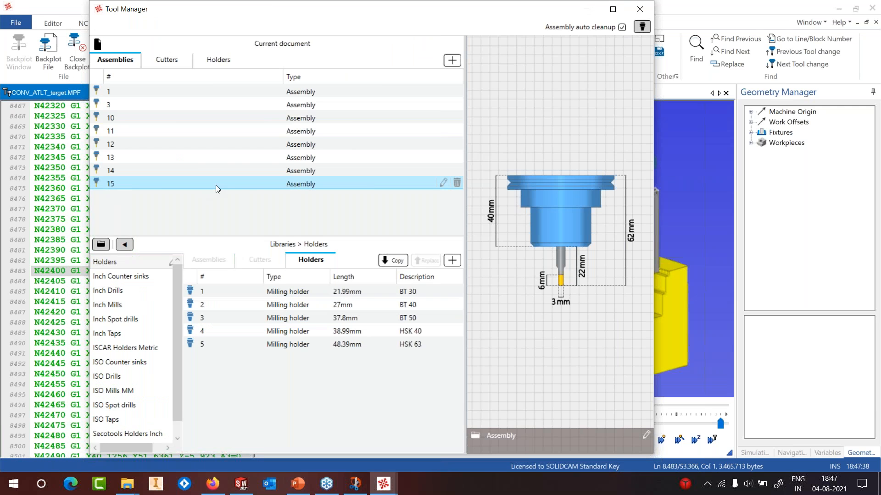
{"action": "left_click", "coordinate": [200, 159]}
{"action": "left_click", "coordinate": [190, 146]}
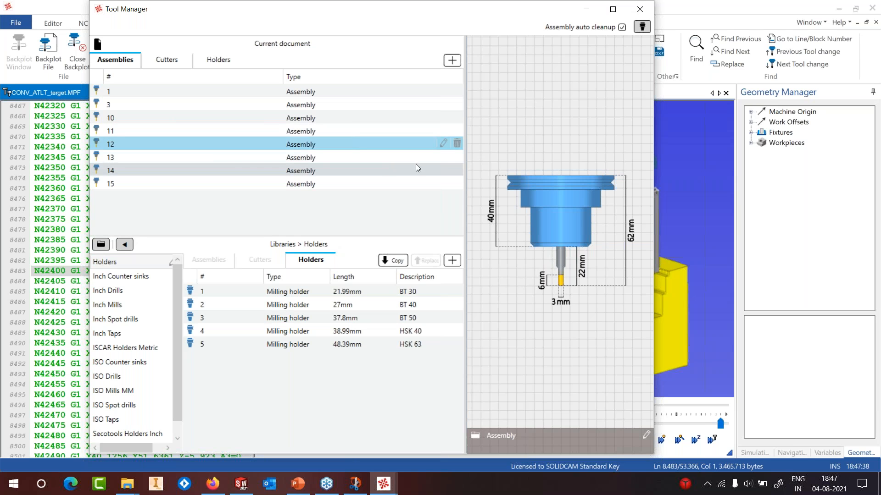
{"action": "left_click", "coordinate": [443, 143]}
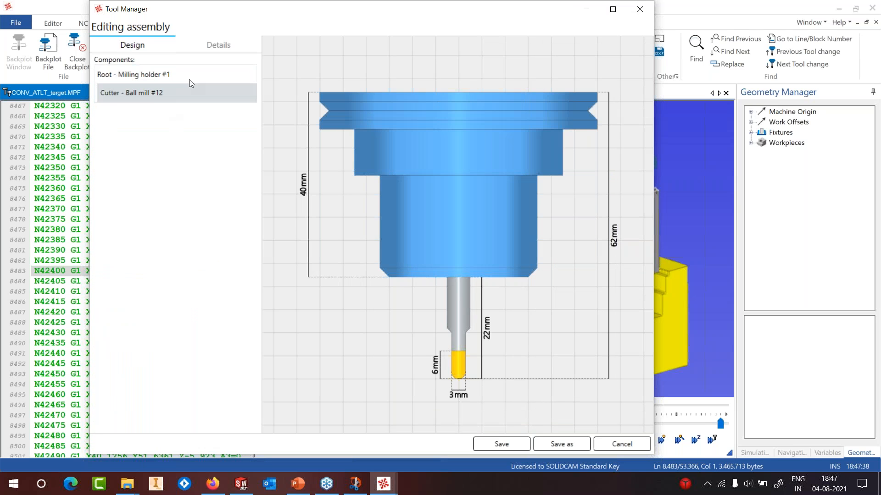
Replace the assembly's root milling holder with BT40 SRK 4X50 from the ISCAR Holders Metric library, save it, and close the Tool Manager
{"action": "left_click", "coordinate": [221, 74]}
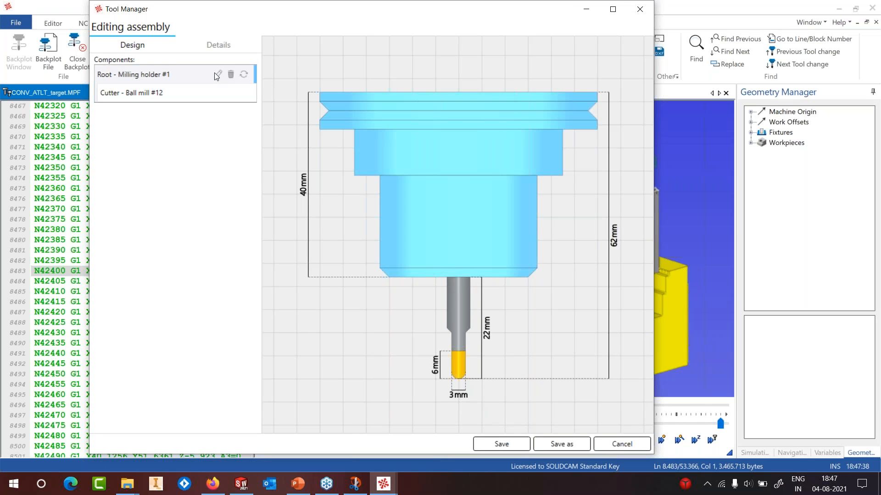
{"action": "left_click", "coordinate": [243, 75]}
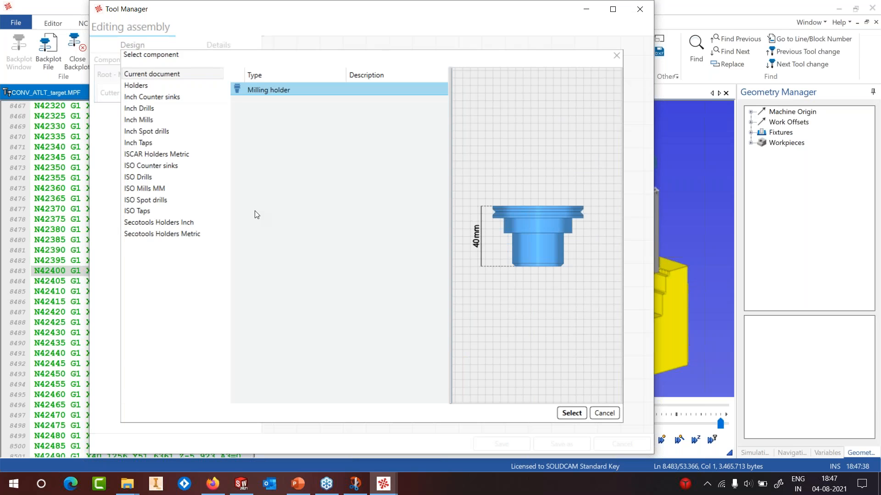
{"action": "left_click", "coordinate": [168, 154]}
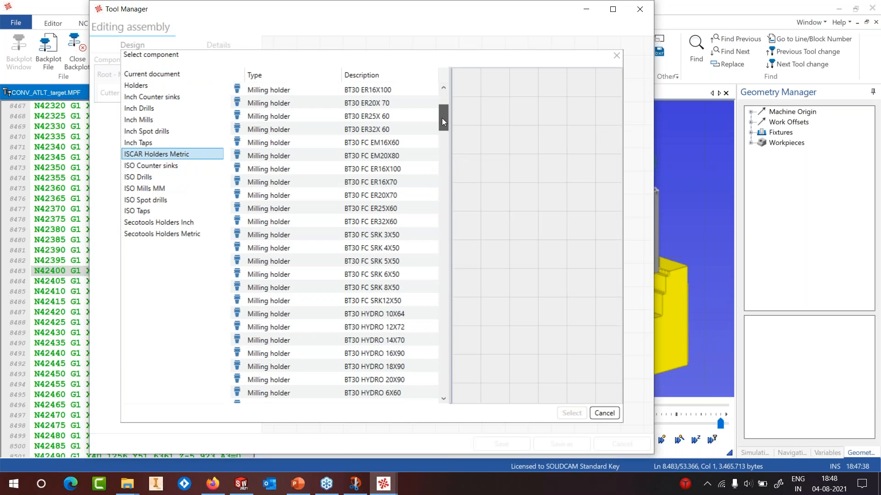
{"action": "left_click_drag", "start_coordinate": [442, 119], "coordinate": [456, 267]}
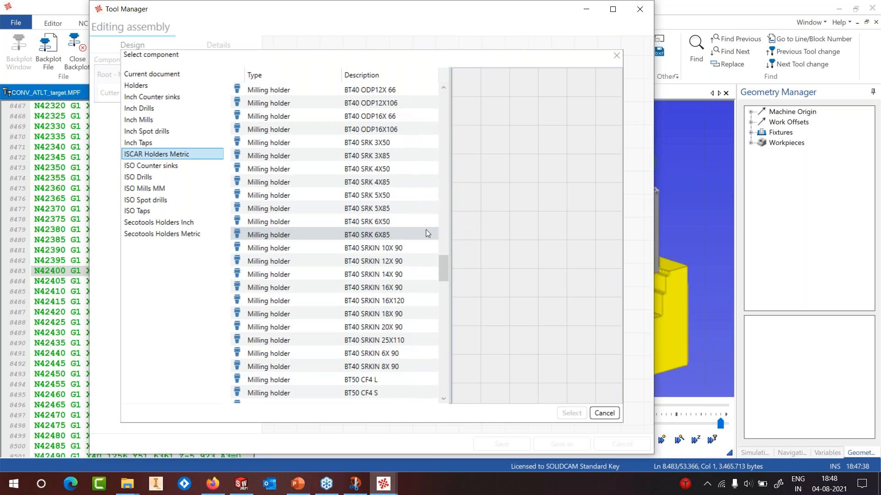
{"action": "left_click", "coordinate": [382, 169]}
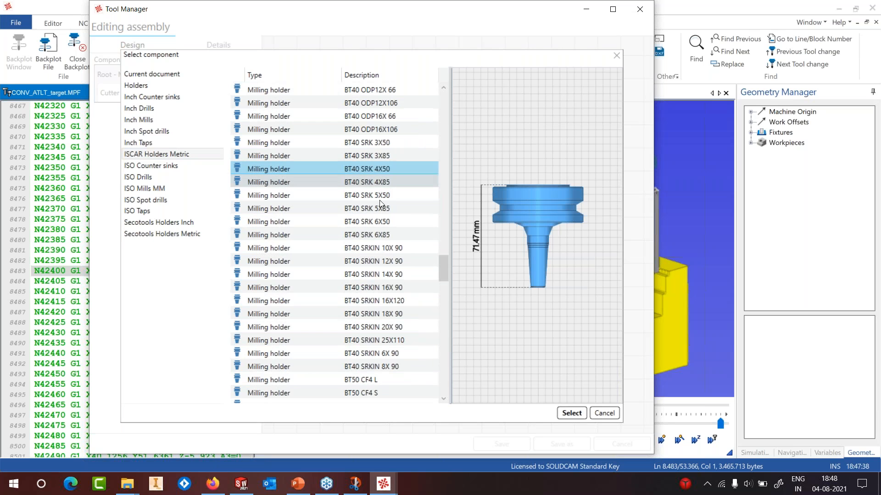
{"action": "left_click", "coordinate": [571, 413]}
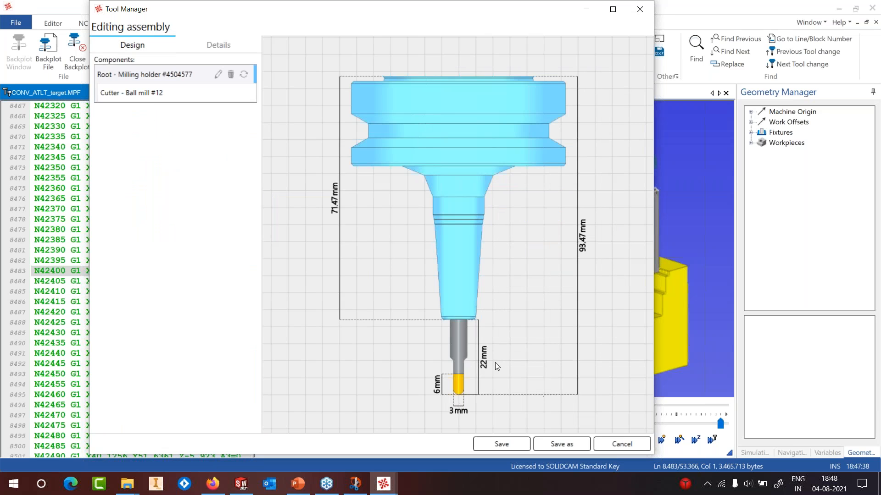
{"action": "left_click", "coordinate": [503, 444]}
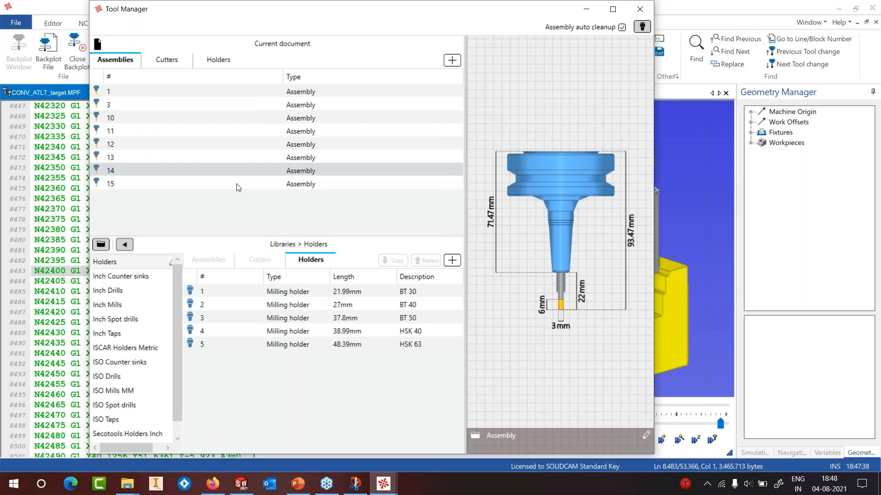
{"action": "left_click", "coordinate": [639, 9]}
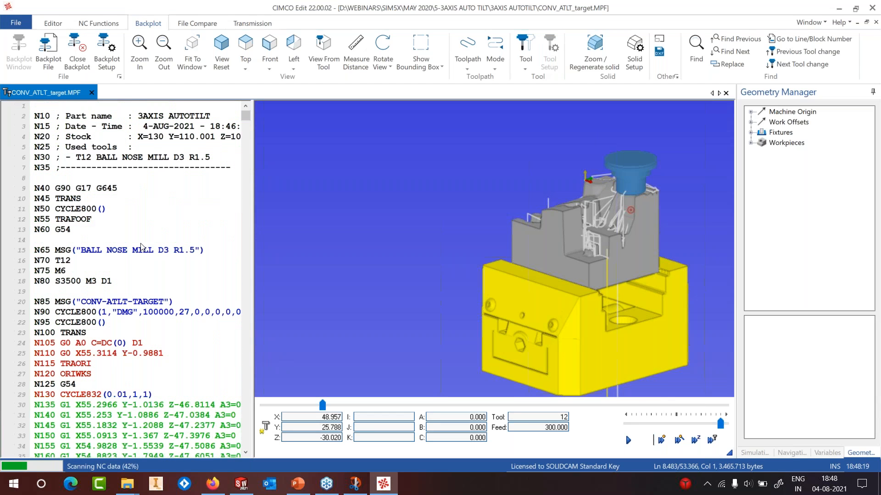
Run the backplot at maximum speed with the replaced holder, stop it, and examine the tool and holder against the part
{"action": "left_click", "coordinate": [137, 183]}
{"action": "mouse_move", "coordinate": [720, 424]}
{"action": "left_mouse_down"}
{"action": "mouse_move", "coordinate": [707, 426]}
{"action": "mouse_move", "coordinate": [731, 427]}
{"action": "left_mouse_up"}
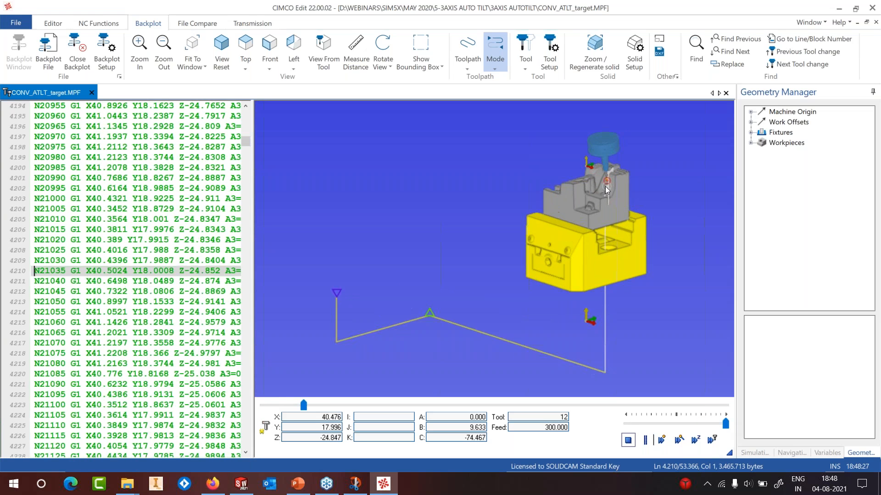
{"action": "scroll", "coordinate": [604, 186], "scroll_direction": "up", "scroll_amount": 5}
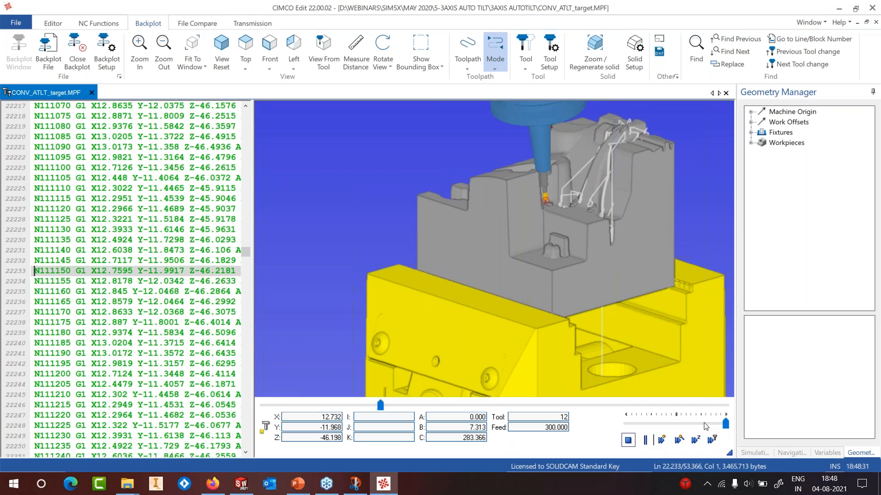
{"action": "left_click", "coordinate": [629, 440]}
{"action": "left_click_drag", "start_coordinate": [606, 200], "coordinate": [616, 214]}
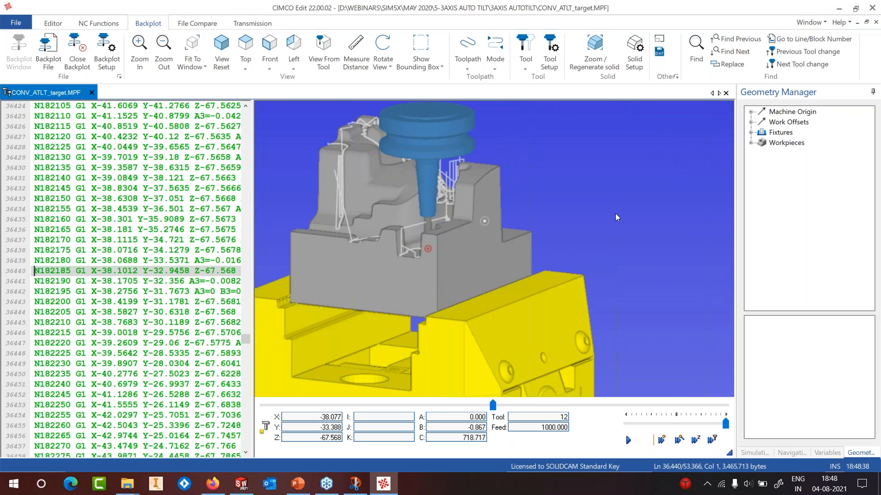
{"action": "scroll", "coordinate": [454, 234], "scroll_direction": "up", "scroll_amount": 3}
{"action": "scroll", "coordinate": [353, 195], "scroll_direction": "down", "scroll_amount": 2}
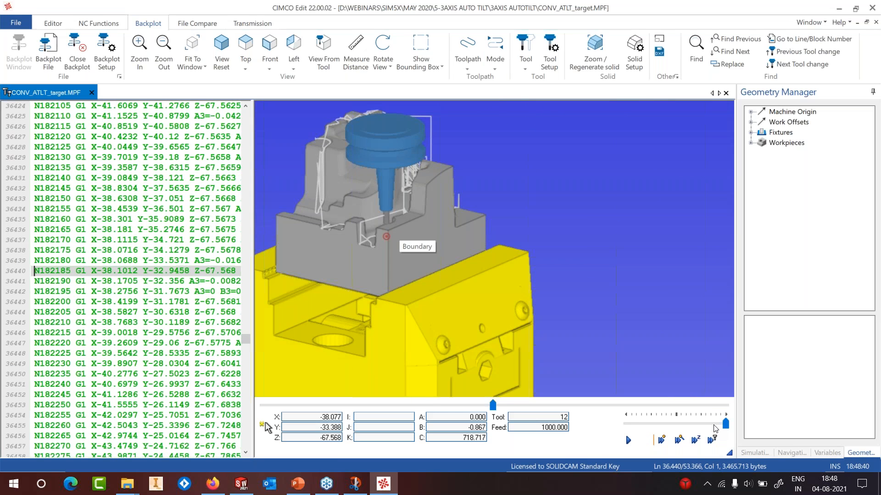
Rewind the backplot to an earlier point, replay it at a slightly lower speed, and examine the holder's clearance and tilting around the part
{"action": "left_click_drag", "start_coordinate": [492, 408], "coordinate": [481, 405]}
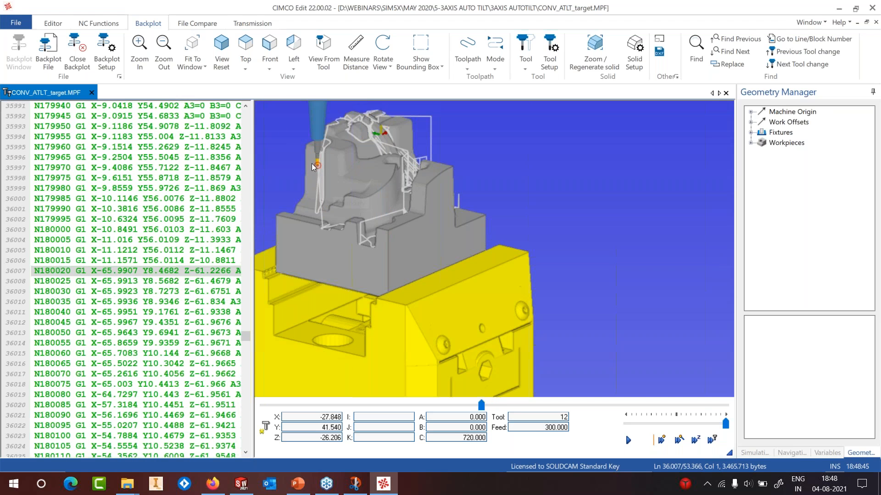
{"action": "scroll", "coordinate": [312, 164], "scroll_direction": "up", "scroll_amount": 2}
{"action": "mouse_move", "coordinate": [304, 164]}
{"action": "left_mouse_down"}
{"action": "mouse_move", "coordinate": [272, 161]}
{"action": "mouse_move", "coordinate": [306, 167]}
{"action": "left_mouse_up"}
{"action": "scroll", "coordinate": [275, 158], "scroll_direction": "up", "scroll_amount": 2}
{"action": "left_click", "coordinate": [629, 440]}
{"action": "mouse_move", "coordinate": [723, 424]}
{"action": "left_mouse_down"}
{"action": "mouse_move", "coordinate": [707, 424]}
{"action": "mouse_move", "coordinate": [717, 427]}
{"action": "left_mouse_up"}
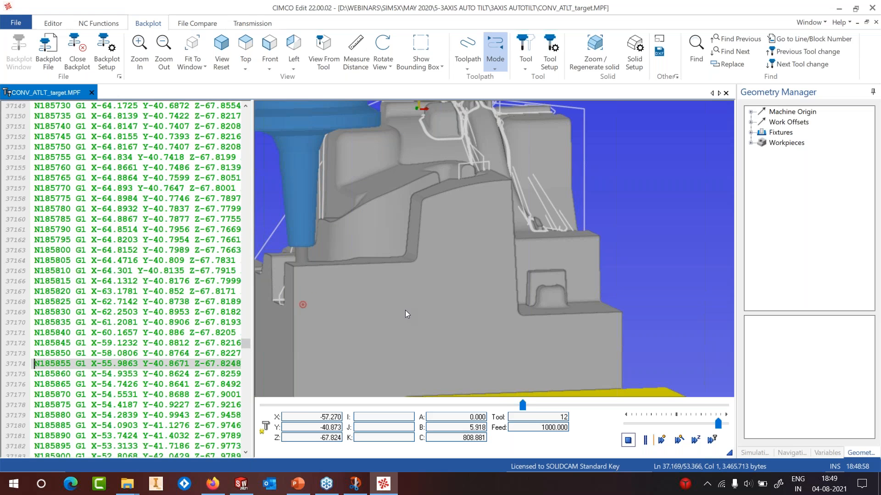
{"action": "scroll", "coordinate": [391, 286], "scroll_direction": "up", "scroll_amount": 1}
{"action": "scroll", "coordinate": [391, 287], "scroll_direction": "down", "scroll_amount": 3}
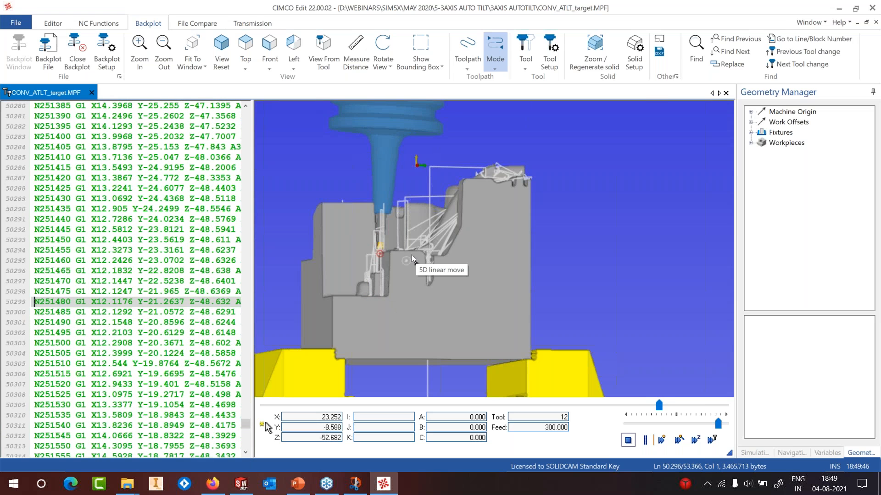
Close CIMCO Edit and, back in SOLIDWORKS, start opening another SolidCAM CAM-part
{"action": "left_click", "coordinate": [873, 9]}
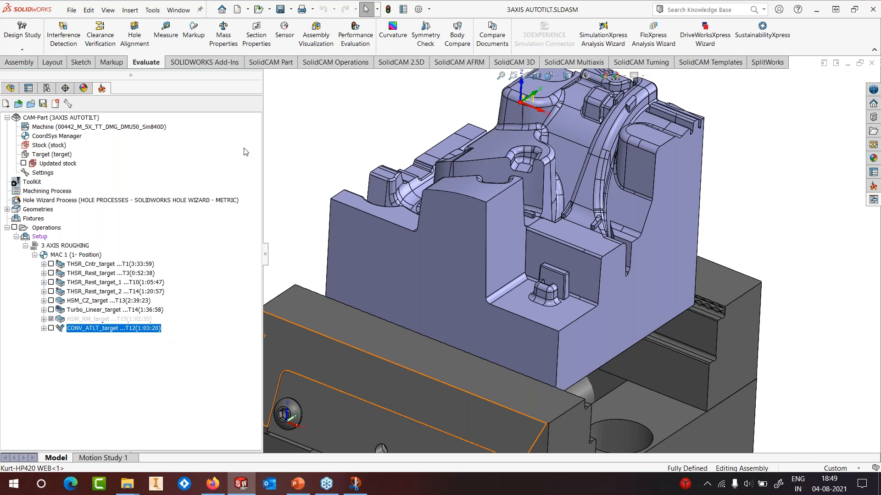
{"action": "left_click", "coordinate": [153, 10]}
{"action": "mouse_move", "coordinate": [171, 60]}
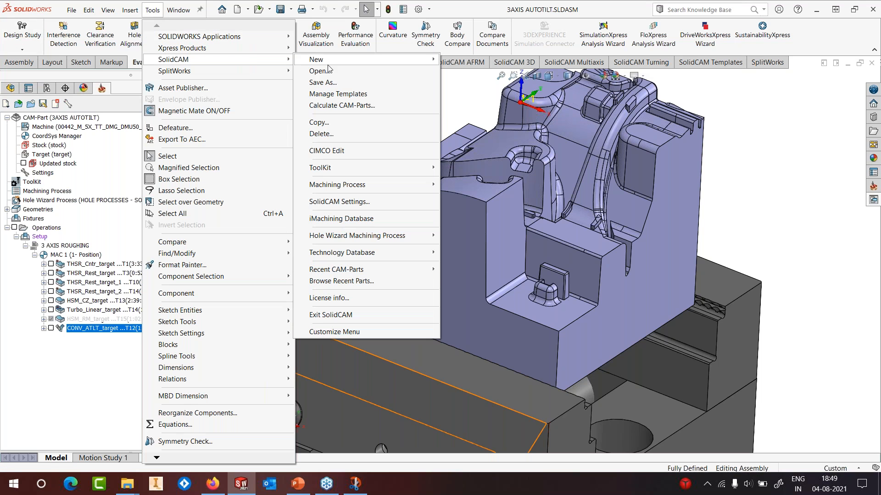
{"action": "left_click", "coordinate": [322, 82]}
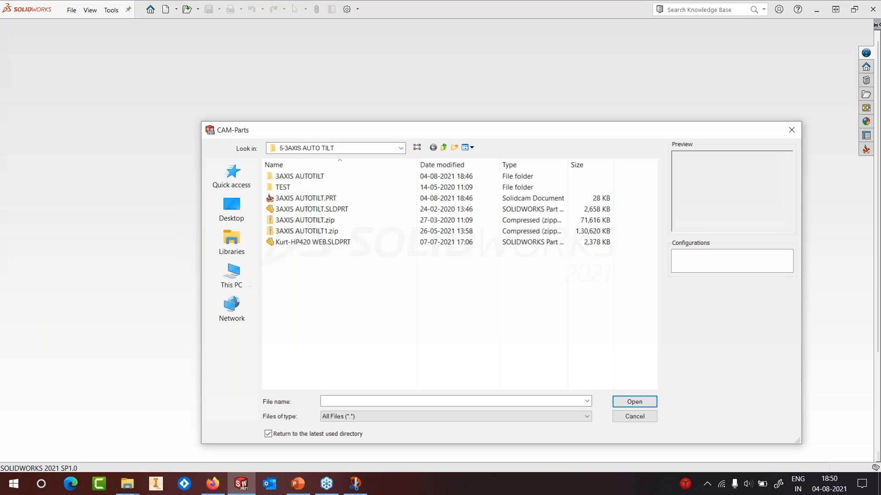
Browse to the MEXICO folder within 5X WEBINAR PARTS in the D: drive's ACTIVE PROJECTS folder
{"action": "left_click", "coordinate": [443, 146]}
{"action": "left_click", "coordinate": [444, 147]}
{"action": "left_click", "coordinate": [444, 147]}
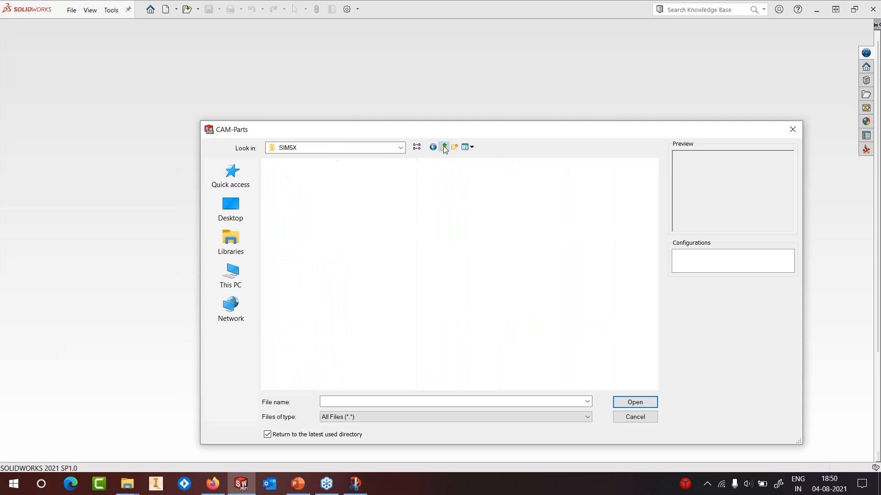
{"action": "left_click", "coordinate": [443, 146]}
{"action": "scroll", "coordinate": [409, 199], "scroll_direction": "up", "scroll_amount": 5}
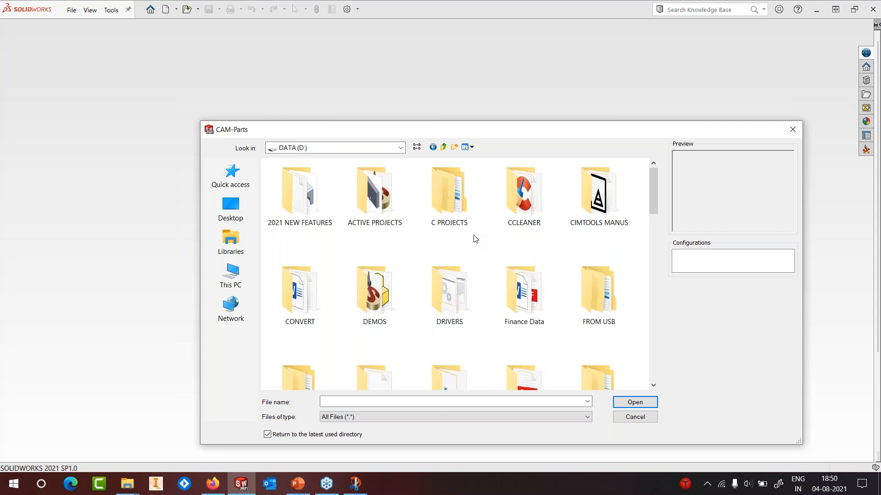
{"action": "double_click", "coordinate": [395, 203]}
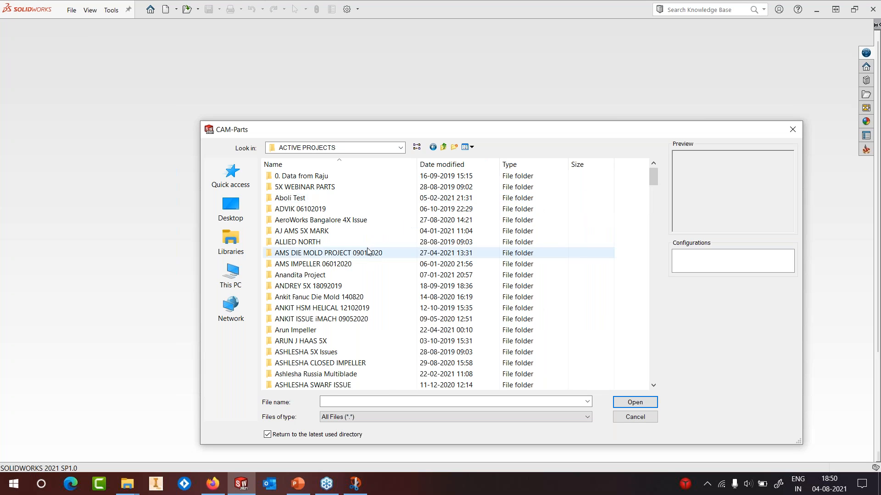
{"action": "double_click", "coordinate": [326, 187]}
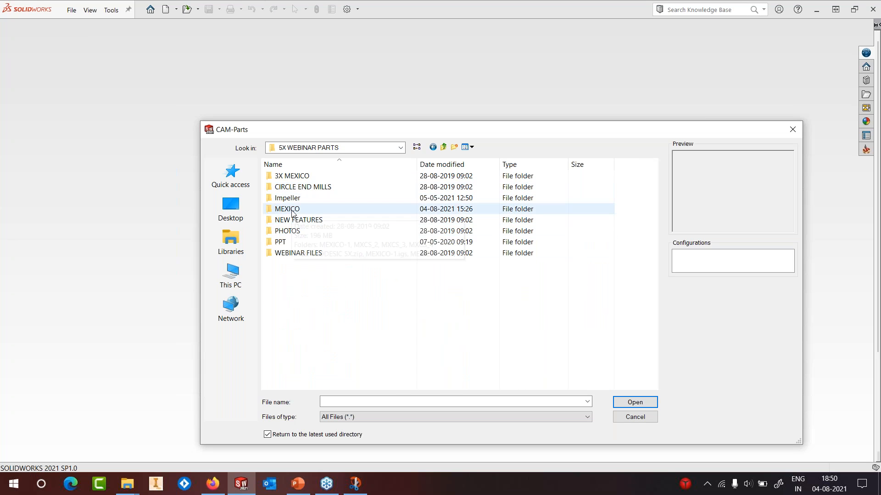
{"action": "double_click", "coordinate": [292, 212]}
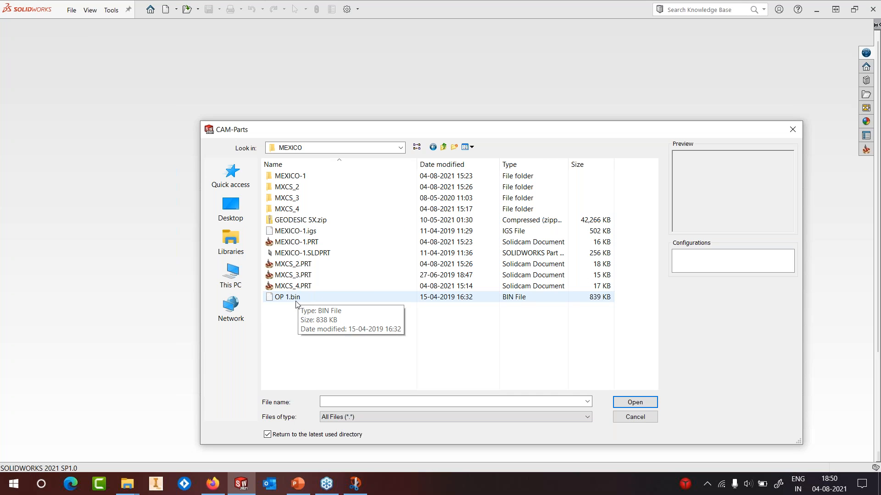
Open the CAM-part MXCS_2.PRT and decline to locate its original model manually
{"action": "left_click", "coordinate": [295, 264]}
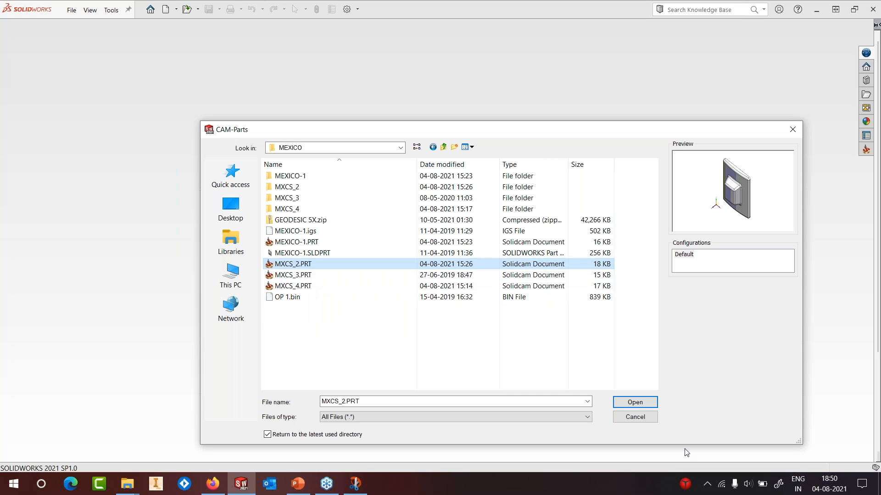
{"action": "left_click", "coordinate": [635, 403]}
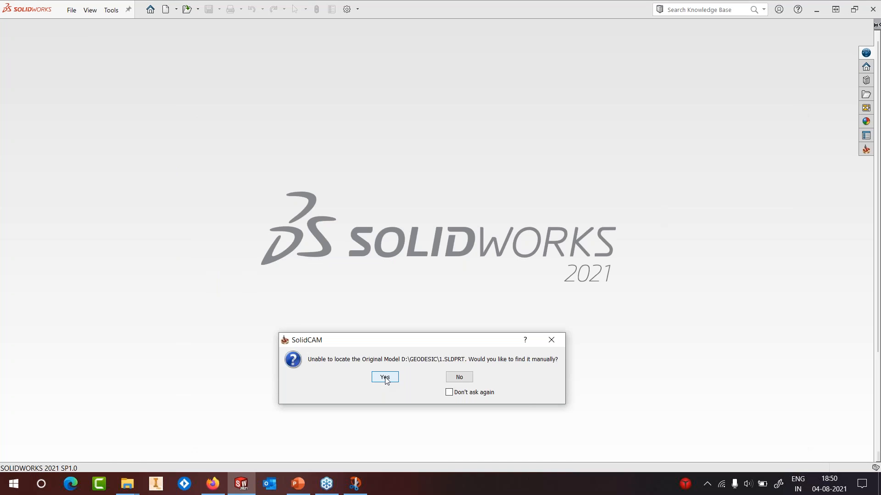
{"action": "left_click", "coordinate": [460, 377]}
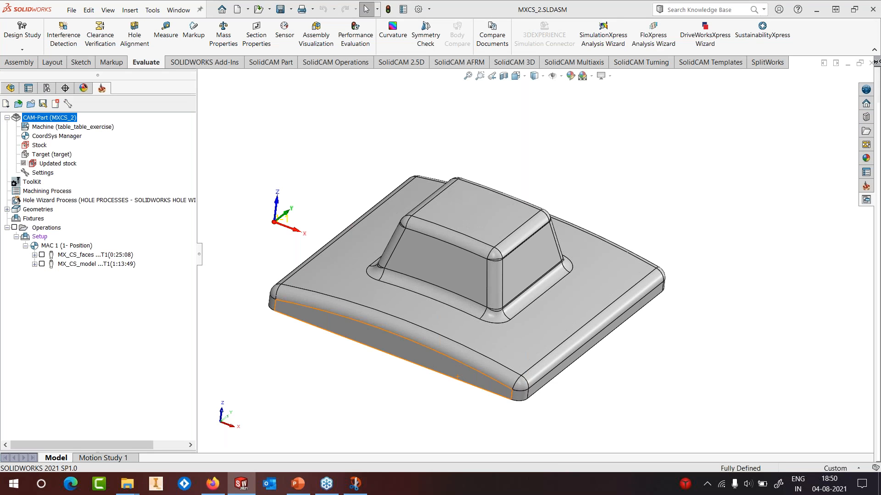
Display the contour and contour1 geometries of the MX_CS_faces operation on the model
{"action": "left_click", "coordinate": [535, 390]}
{"action": "left_click", "coordinate": [35, 254]}
{"action": "right_click", "coordinate": [69, 282]}
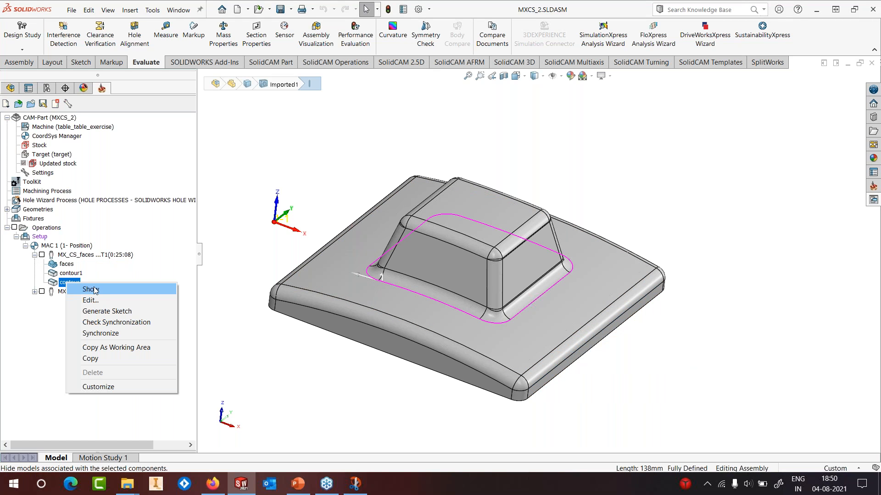
{"action": "left_click", "coordinate": [118, 261]}
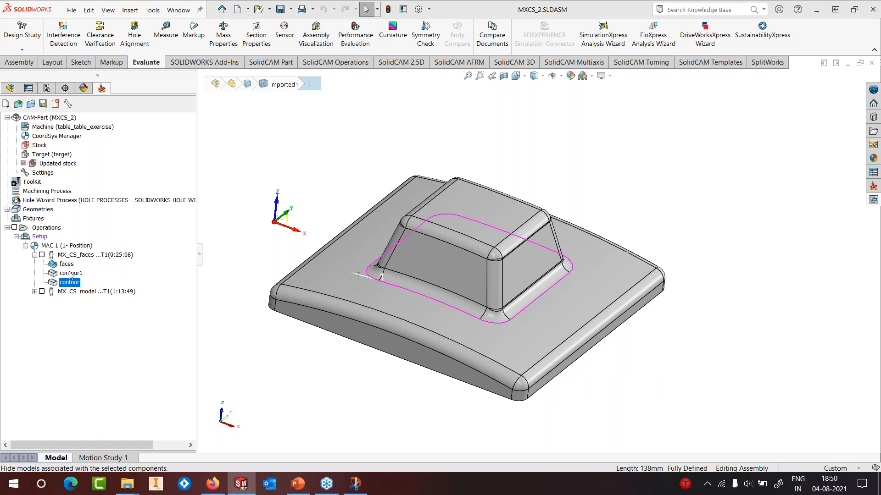
{"action": "left_click", "coordinate": [70, 274]}
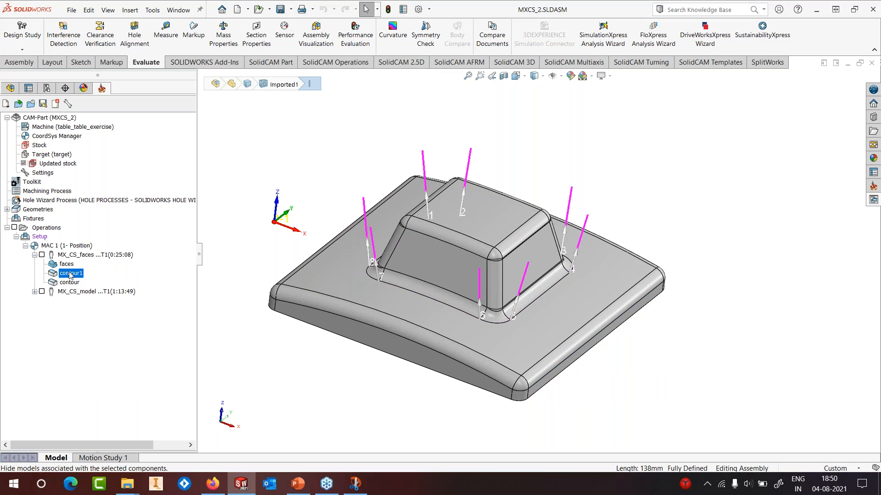
List the MX_CS_model operation's geometries and display its contour5 curve on the part
{"action": "left_click", "coordinate": [35, 293]}
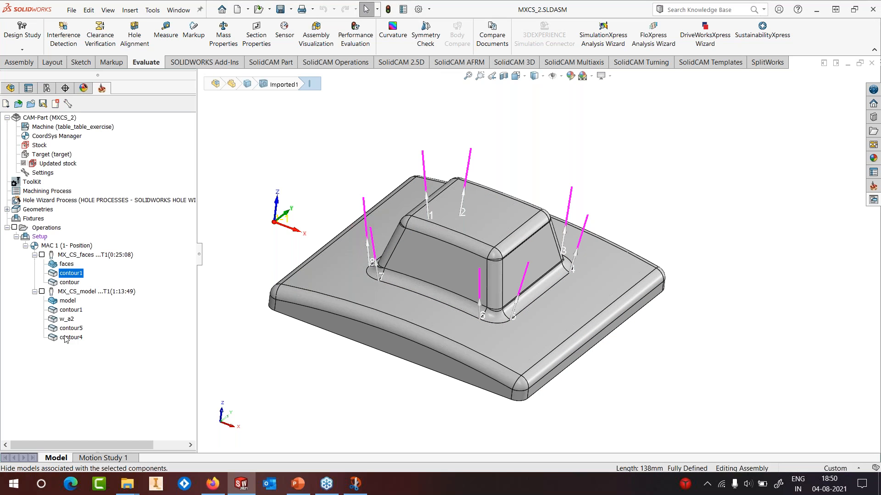
{"action": "right_click", "coordinate": [65, 338]}
{"action": "left_click", "coordinate": [63, 330]}
{"action": "left_click", "coordinate": [62, 328]}
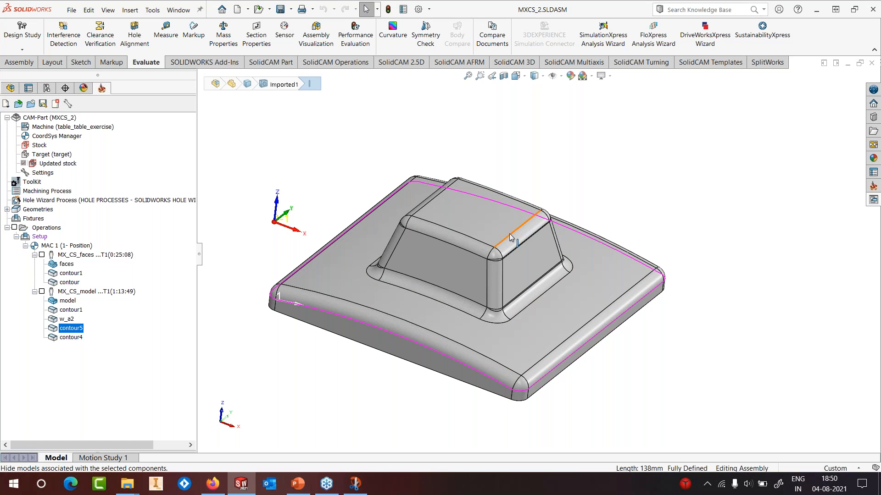
Open the MX_CS_model operation for editing and show its first and second drive curves, contour5 and contour4
{"action": "right_click", "coordinate": [98, 292]}
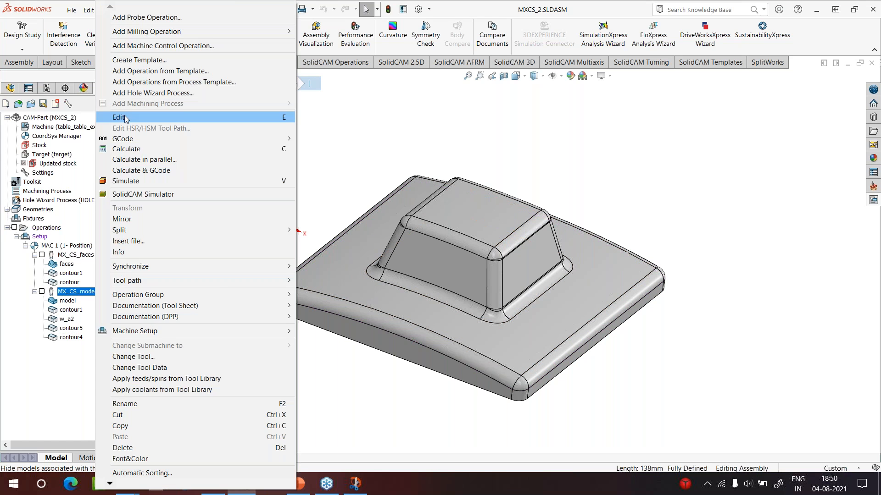
{"action": "left_click", "coordinate": [123, 116]}
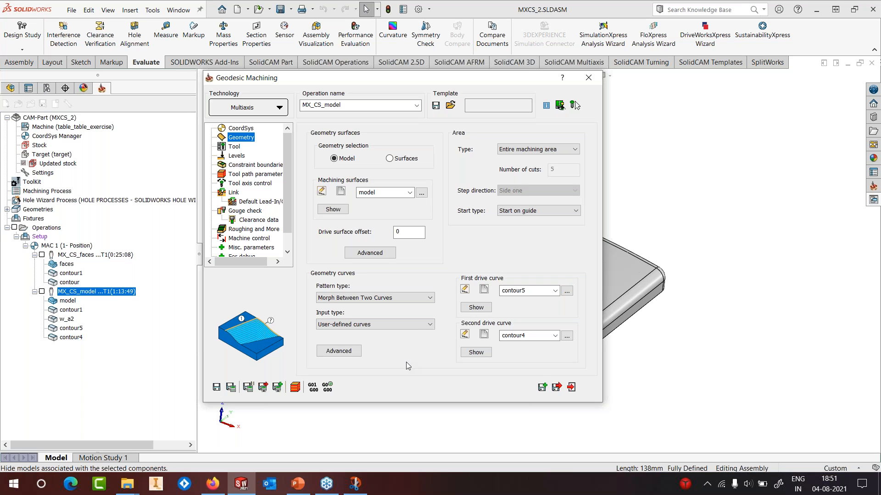
{"action": "left_click", "coordinate": [475, 307]}
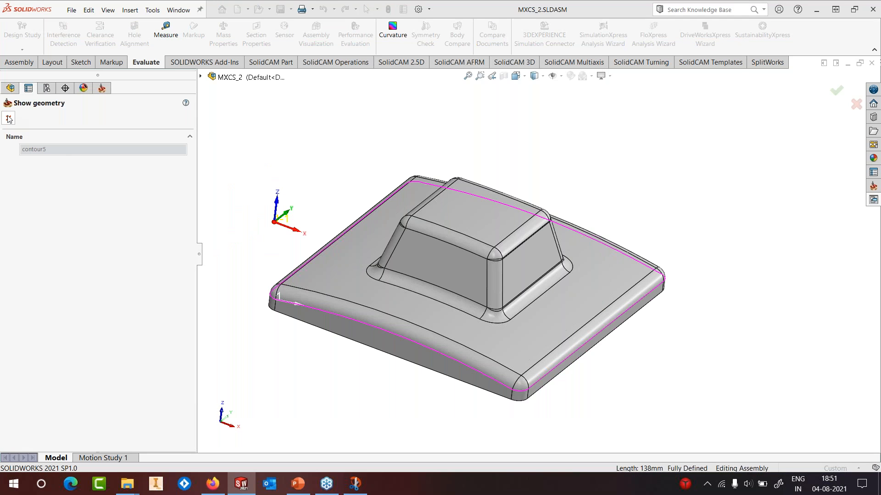
{"action": "left_click", "coordinate": [8, 119]}
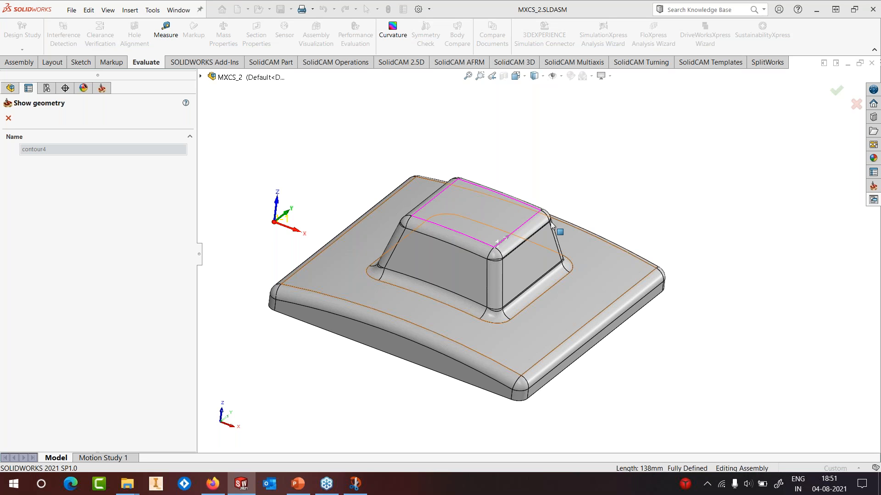
{"action": "left_click", "coordinate": [8, 118]}
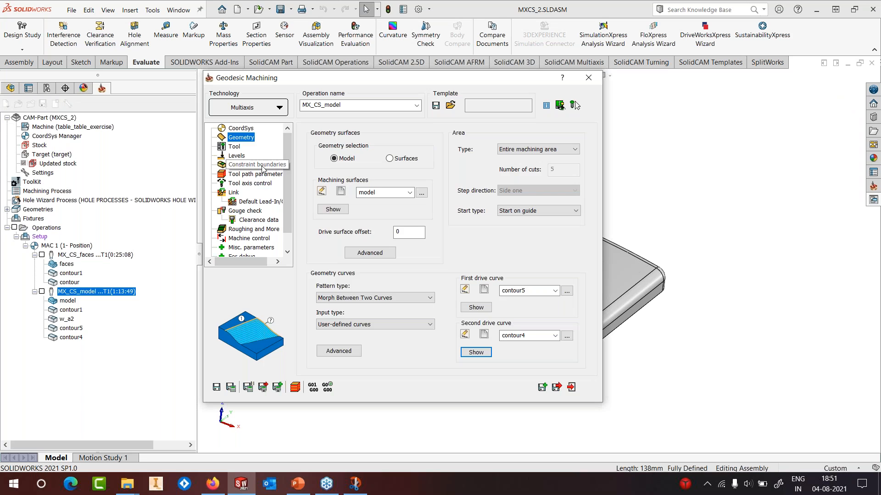
Review the operation's constraint boundaries and the step over and scallop settings in its tool path parameters
{"action": "left_click", "coordinate": [255, 164]}
{"action": "left_click", "coordinate": [260, 174]}
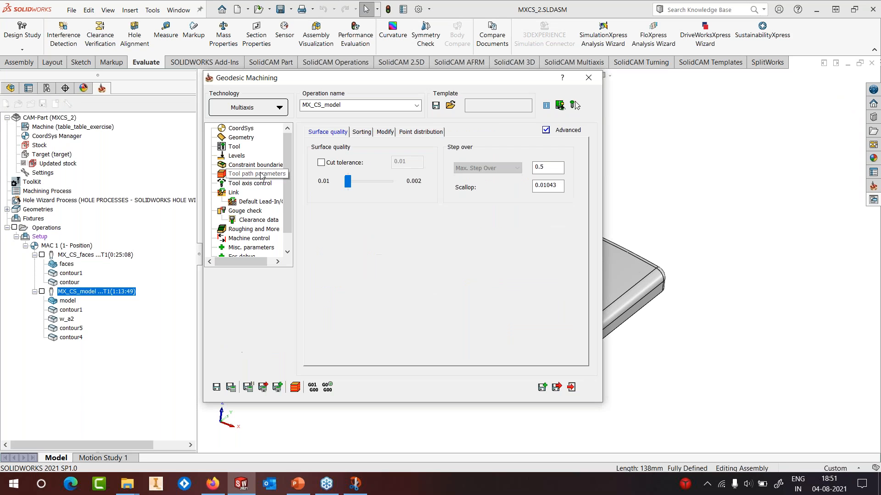
{"action": "double_click", "coordinate": [541, 168]}
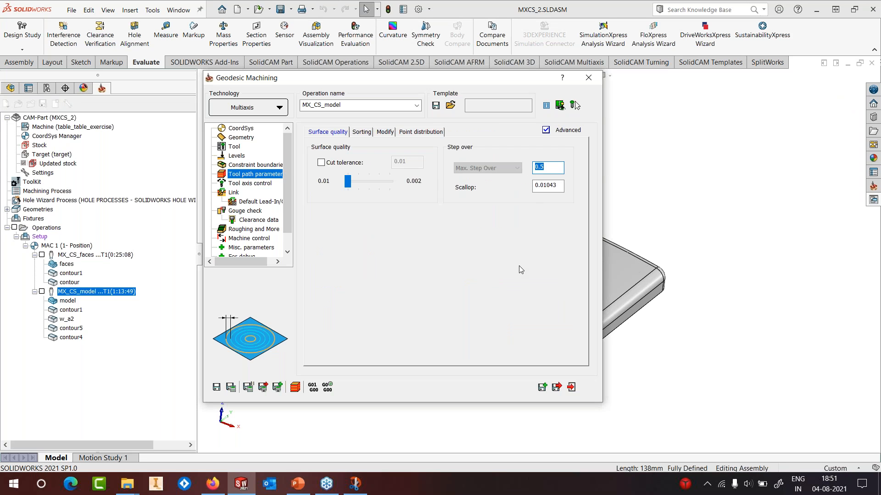
{"action": "double_click", "coordinate": [555, 188]}
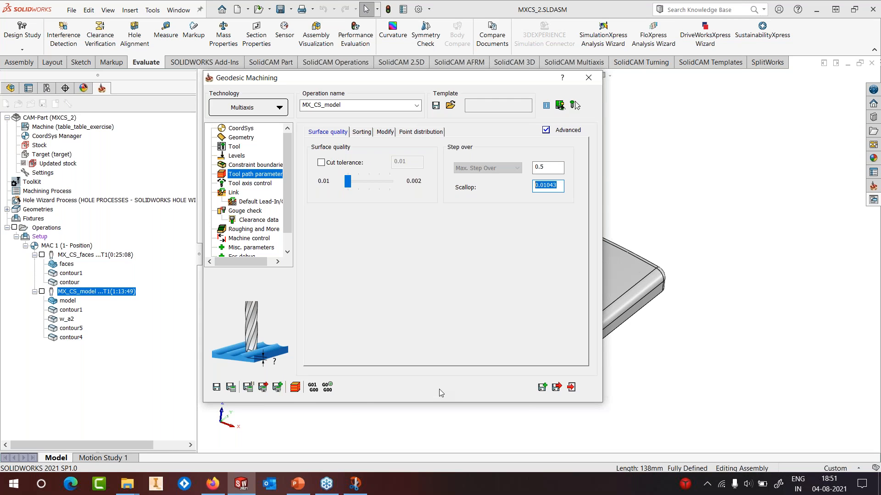
Simulate the MX_CS_model tool path in Host CAD mode at a higher simulation speed
{"action": "left_click", "coordinate": [295, 389]}
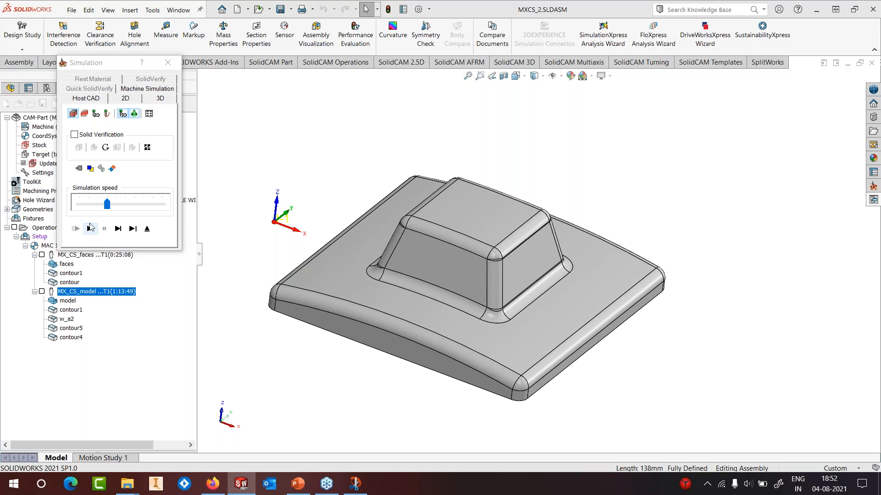
{"action": "left_click", "coordinate": [90, 229]}
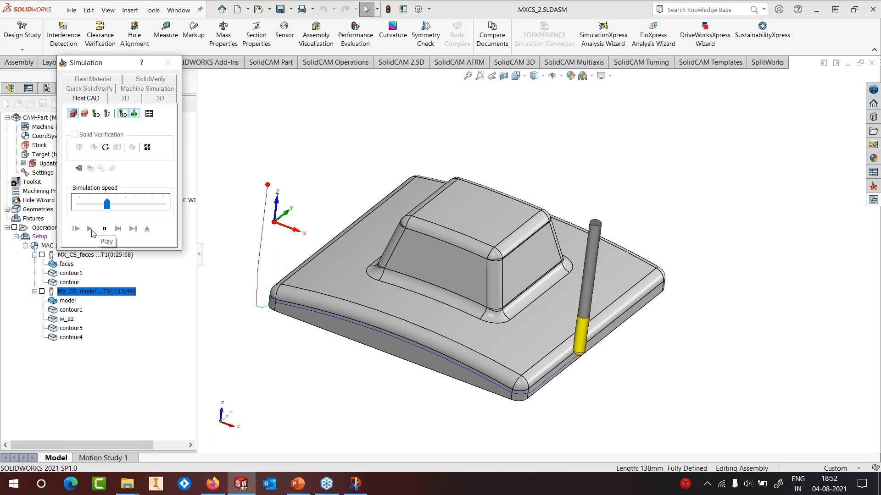
{"action": "left_click_drag", "start_coordinate": [107, 204], "coordinate": [136, 203]}
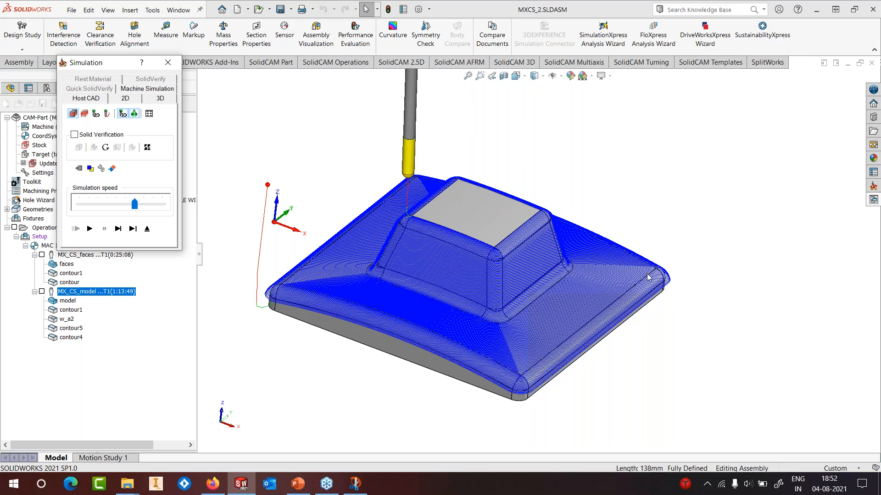
Examine the spacing of the tool path passes on the boss's steep walls, fillets and surrounding base surface
{"action": "scroll", "coordinate": [549, 278], "scroll_direction": "down", "scroll_amount": 2}
{"action": "scroll", "coordinate": [547, 277], "scroll_direction": "down", "scroll_amount": 3}
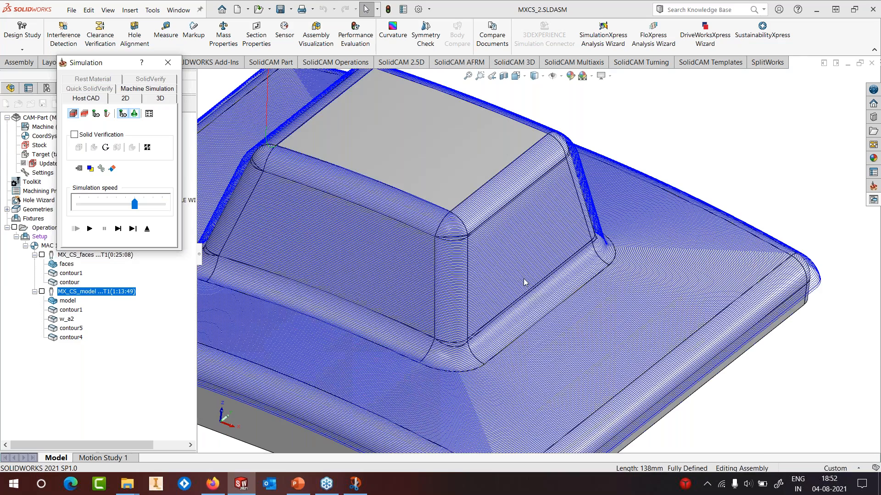
{"action": "left_click", "coordinate": [525, 282]}
{"action": "scroll", "coordinate": [525, 282], "scroll_direction": "down", "scroll_amount": 3}
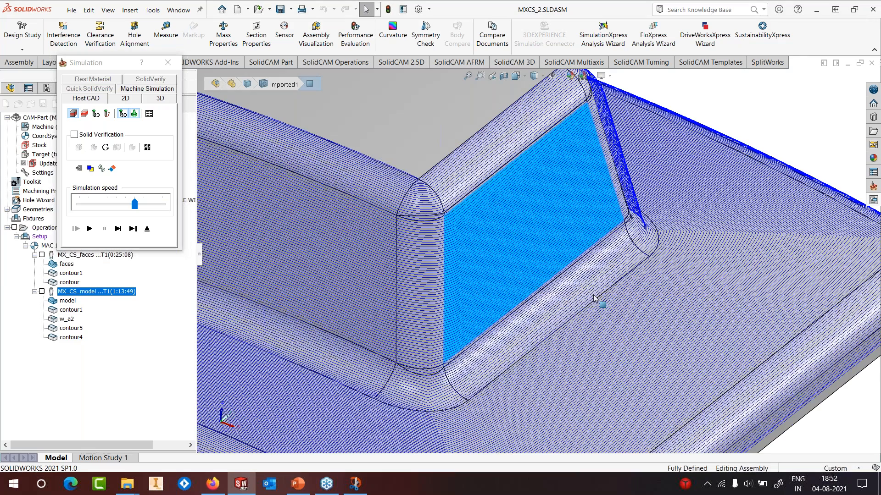
{"action": "middle_click_drag", "start_coordinate": [594, 298], "coordinate": [580, 279]}
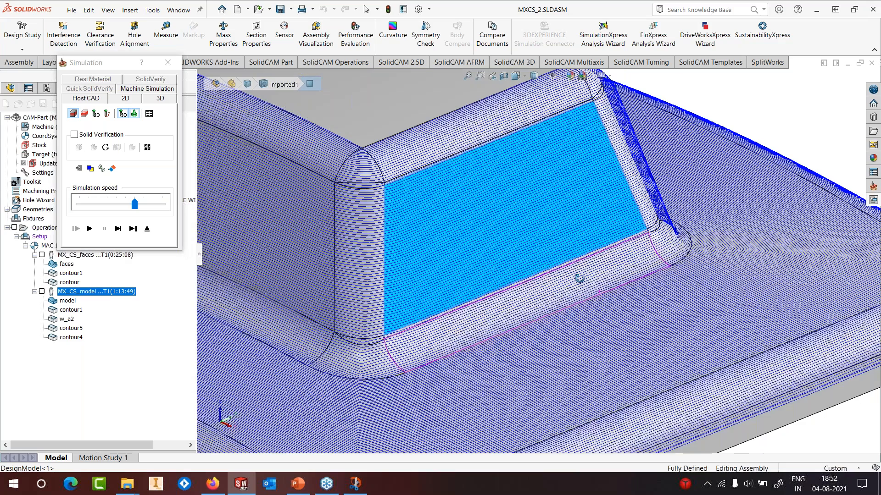
{"action": "left_click", "coordinate": [756, 112]}
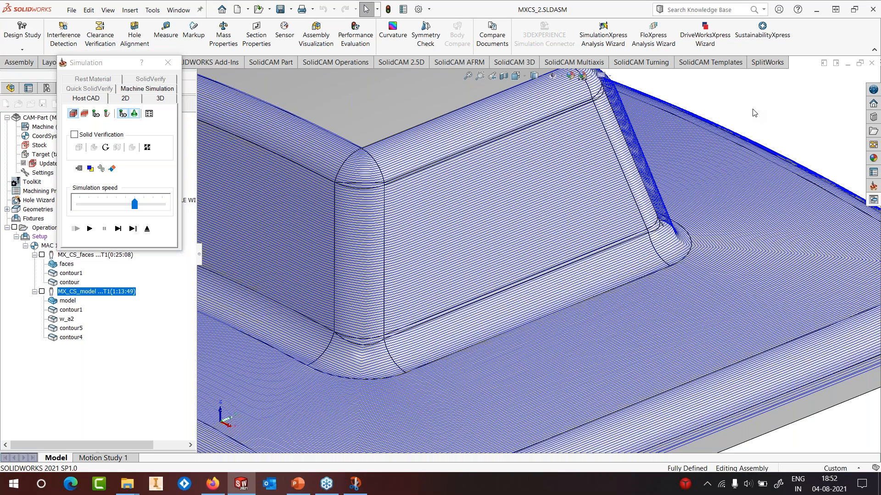
{"action": "scroll", "coordinate": [645, 201], "scroll_direction": "up", "scroll_amount": 5}
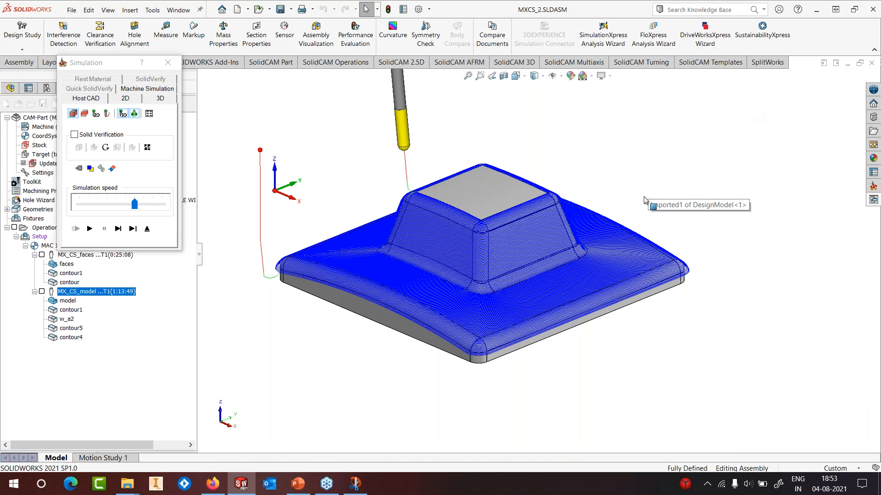
Exit the simulation, close the MX_CS_model operation, and collapse both operations' geometry lists
{"action": "left_click", "coordinate": [148, 228]}
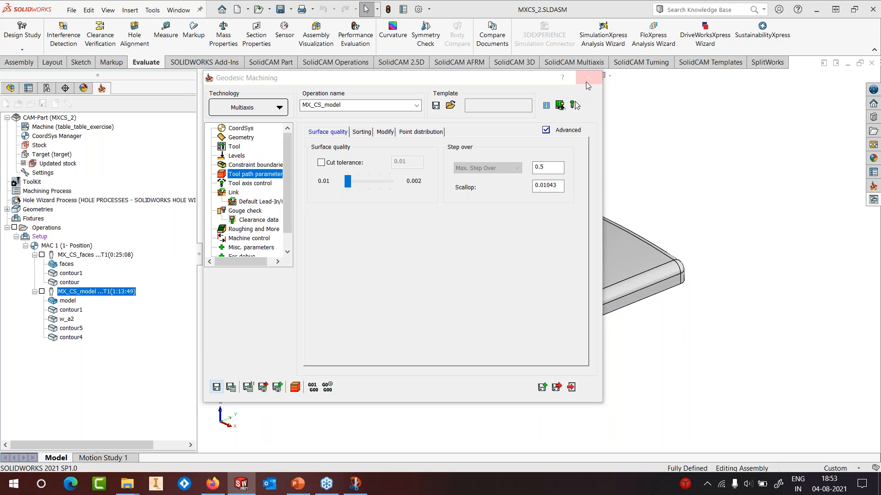
{"action": "left_click", "coordinate": [589, 77]}
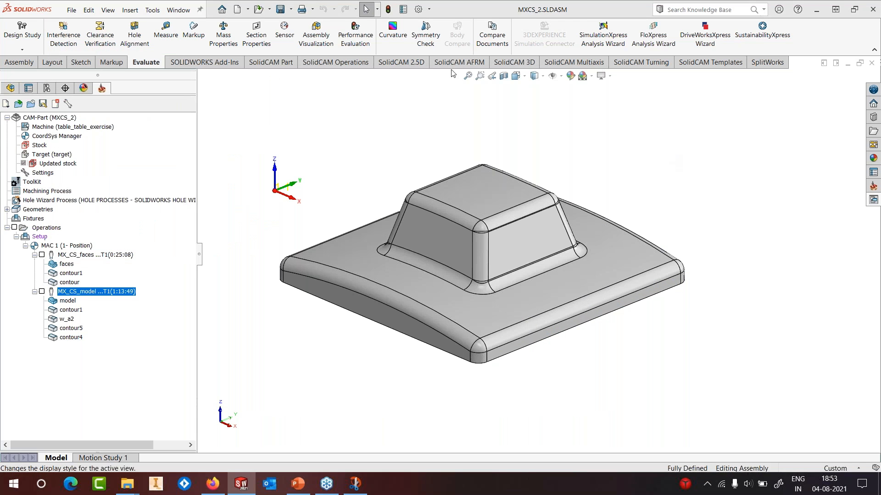
{"action": "left_click", "coordinate": [34, 292]}
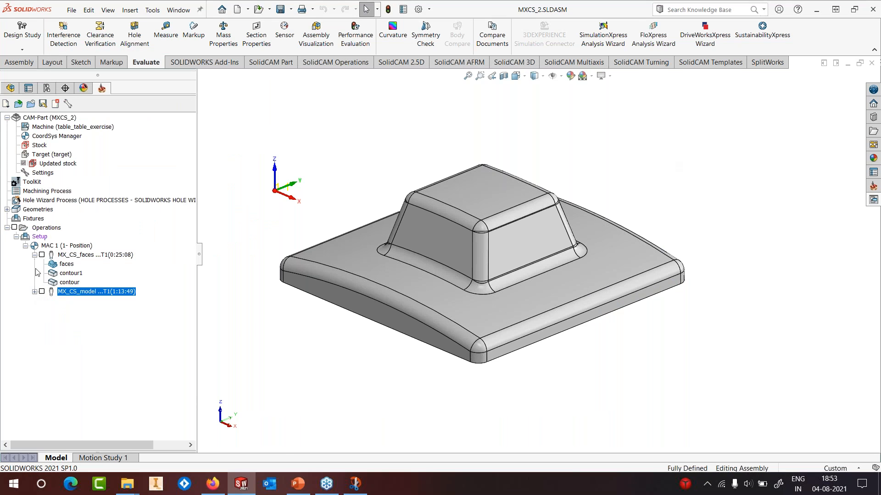
{"action": "left_click", "coordinate": [34, 255]}
Add a Sim. 5-Axis Milling operation and set its technology to Morph between two boundary curves
{"action": "right_click", "coordinate": [84, 264]}
{"action": "mouse_move", "coordinate": [149, 31]}
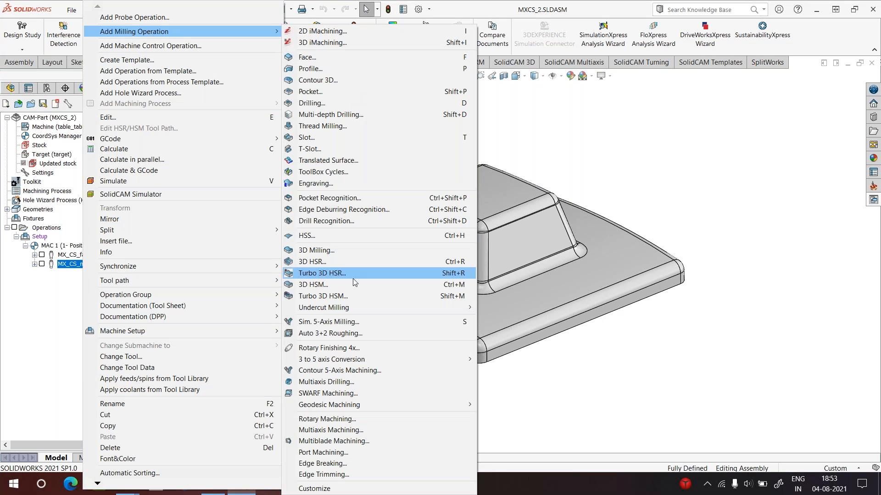
{"action": "left_click", "coordinate": [343, 322]}
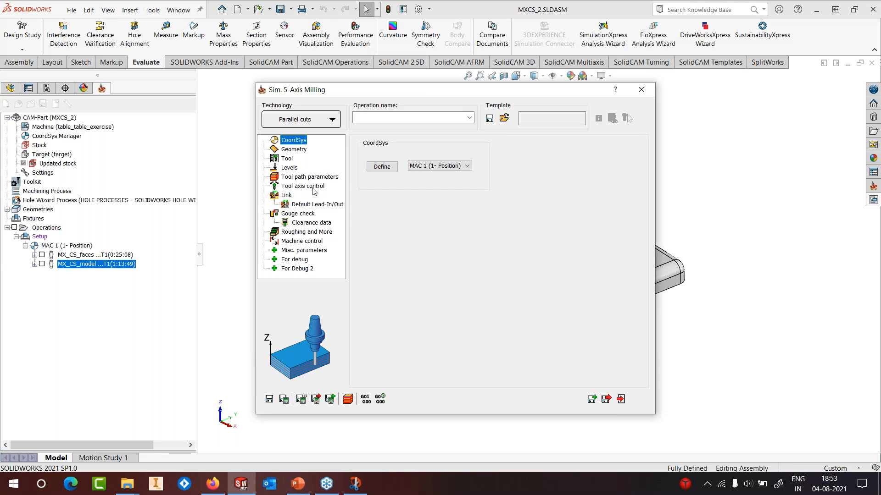
{"action": "left_click", "coordinate": [310, 177]}
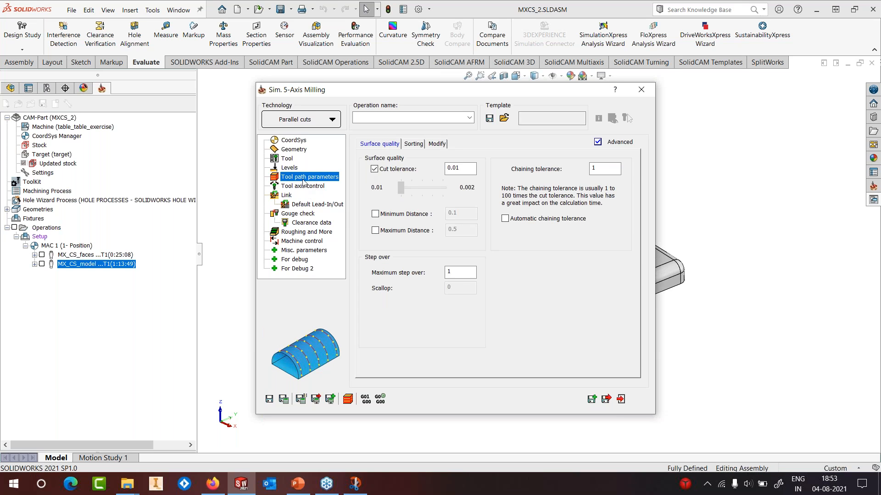
{"action": "left_click", "coordinate": [307, 119]}
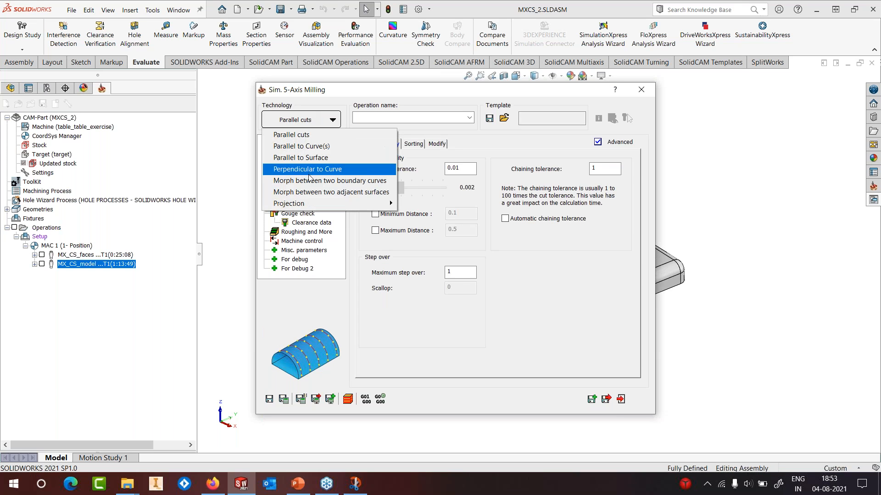
{"action": "left_click", "coordinate": [311, 182]}
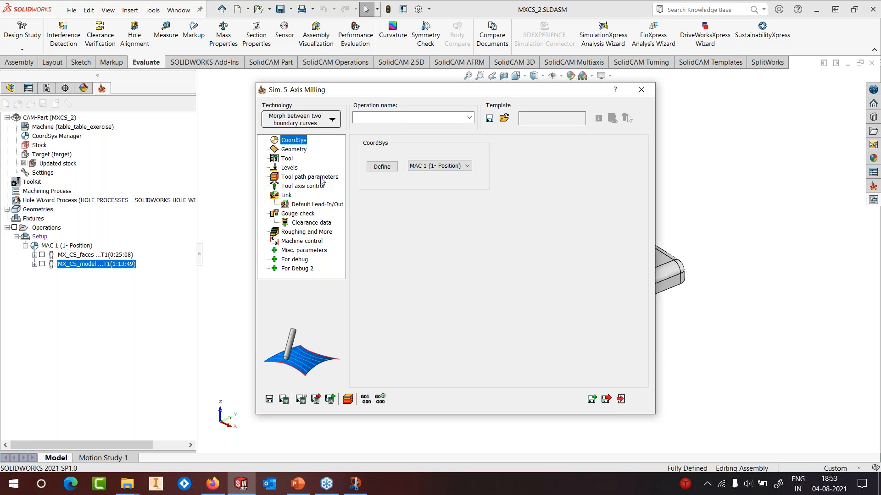
Set the new operation's step over calculation to Exact, then close the operation without saving it
{"action": "left_click", "coordinate": [321, 182]}
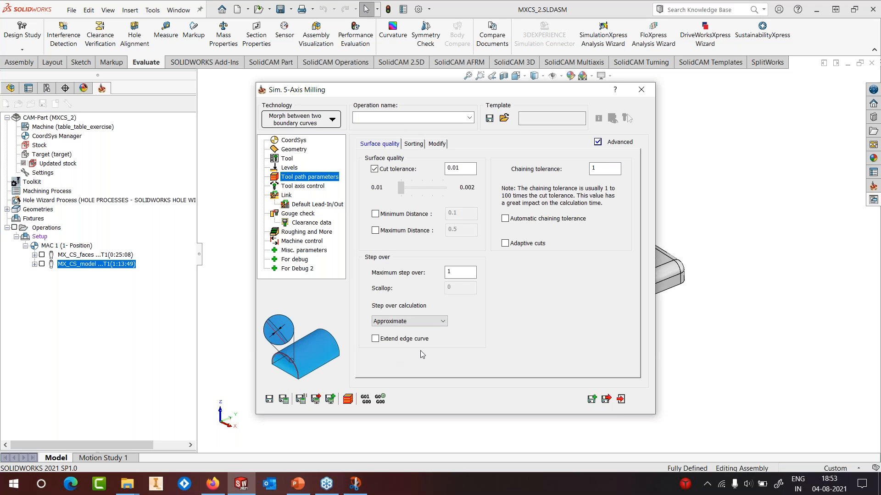
{"action": "left_click", "coordinate": [392, 325]}
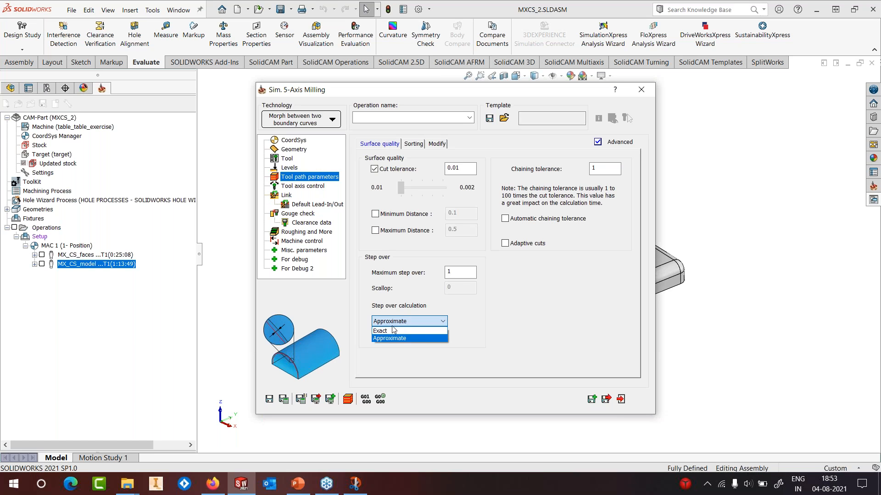
{"action": "left_click", "coordinate": [411, 341]}
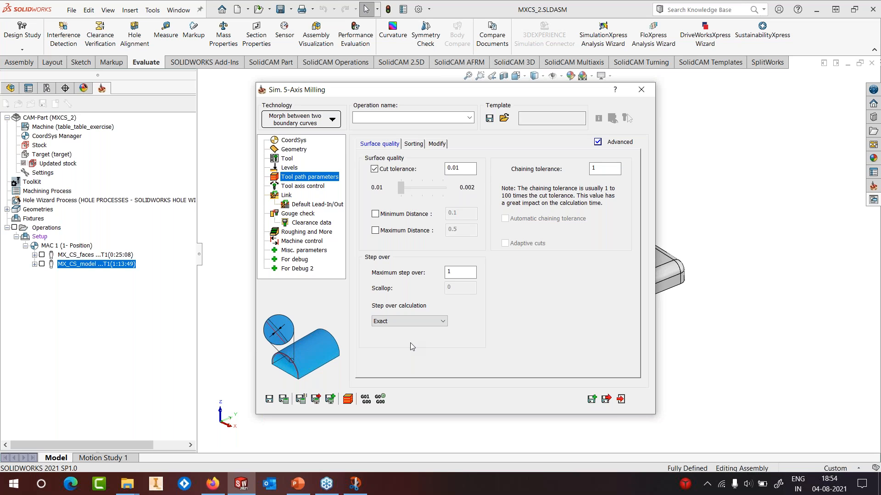
{"action": "left_click", "coordinate": [641, 90]}
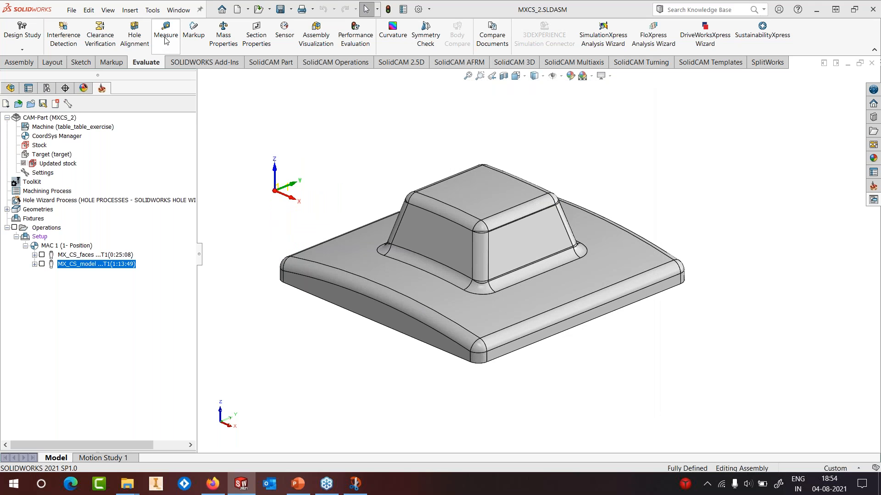
Start opening another CAM-part in place of MXCS_2 and browse the DATA (D:) drive for the WEBINARS folder
{"action": "left_click", "coordinate": [152, 10]}
{"action": "mouse_move", "coordinate": [174, 59]}
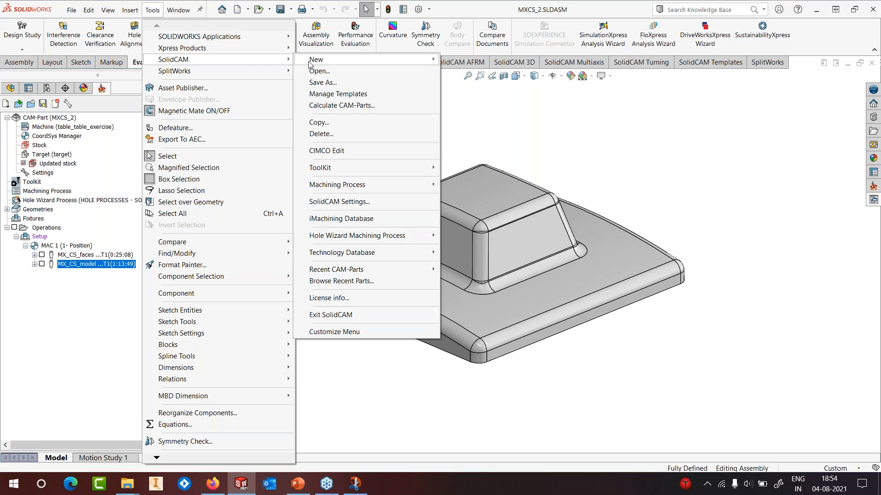
{"action": "left_click", "coordinate": [316, 73]}
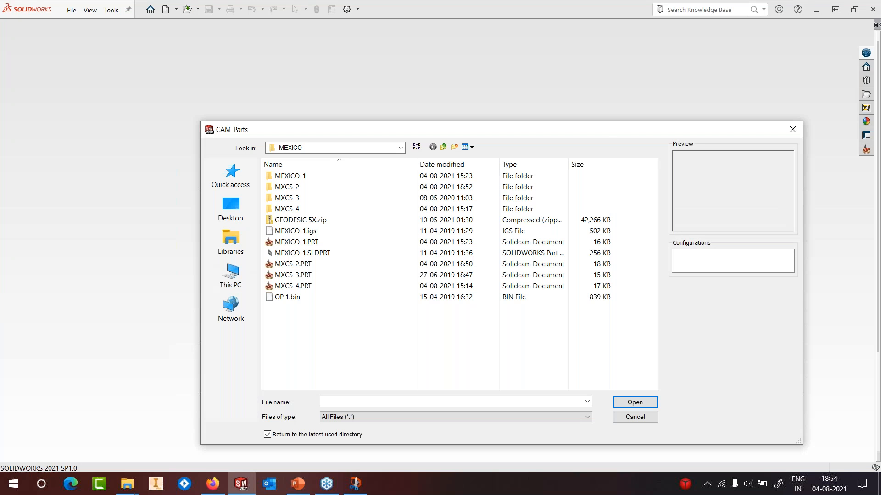
{"action": "left_click_drag", "start_coordinate": [613, 131], "coordinate": [603, 81]}
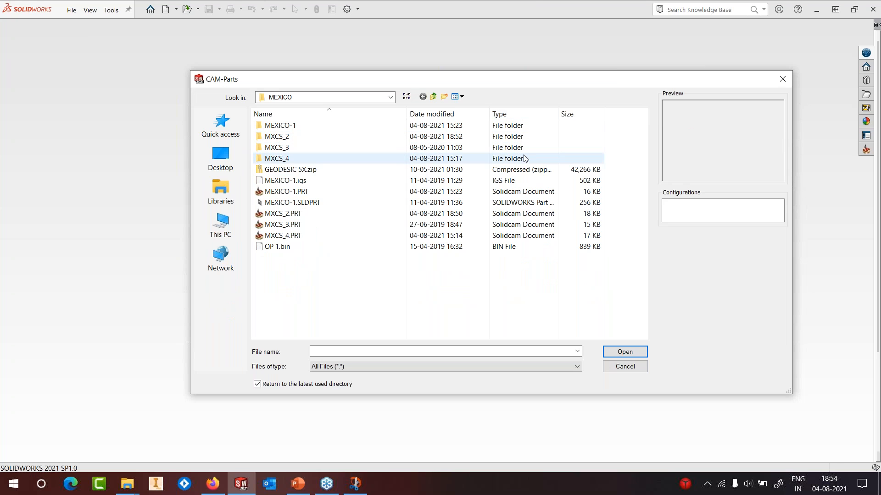
{"action": "left_click", "coordinate": [390, 98]}
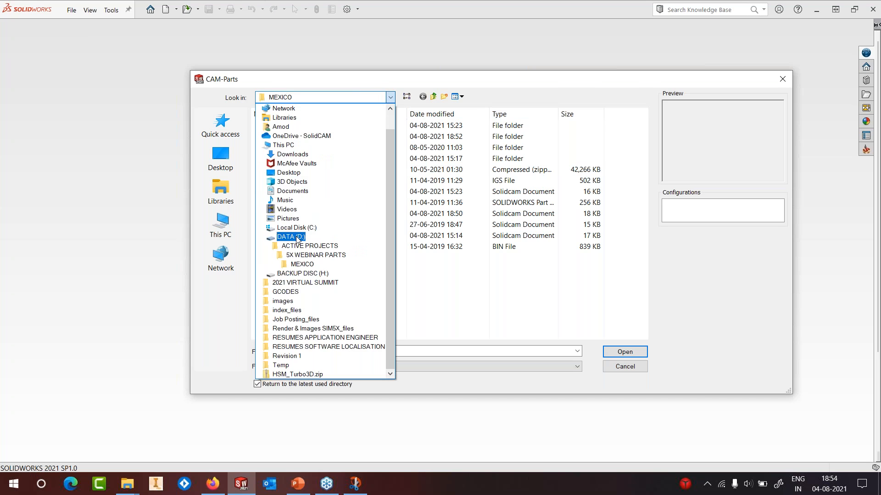
{"action": "left_click", "coordinate": [298, 238]}
{"action": "scroll", "coordinate": [456, 280], "scroll_direction": "down", "scroll_amount": 5}
{"action": "scroll", "coordinate": [456, 281], "scroll_direction": "down", "scroll_amount": 10}
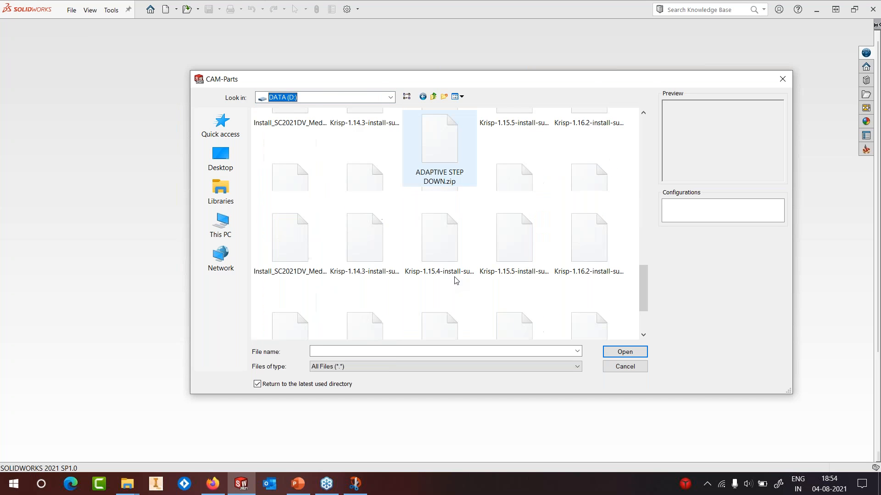
{"action": "scroll", "coordinate": [360, 236], "scroll_direction": "up", "scroll_amount": 5}
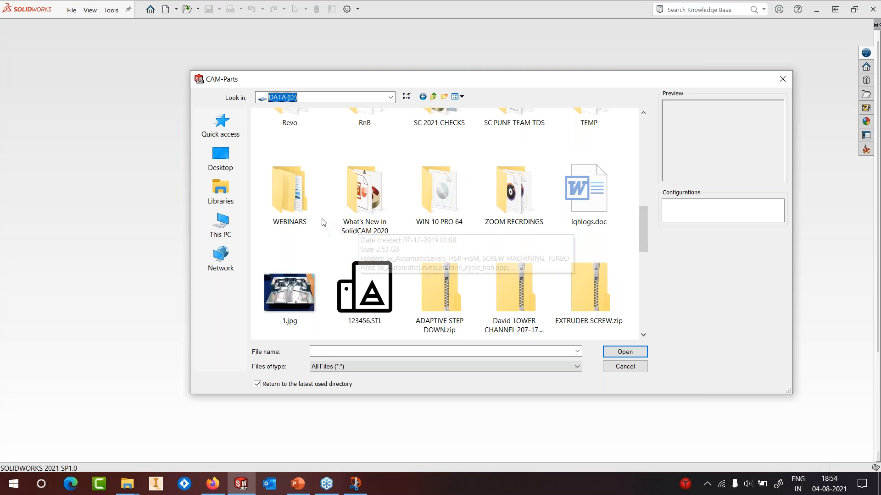
Open the ROTARY_PART CAM-part from WEBINARS, SIM5X, MAY 2020, 18-ROTARY FINISHING 4X, declining to locate the original model manually
{"action": "double_click", "coordinate": [295, 204]}
{"action": "double_click", "coordinate": [279, 218]}
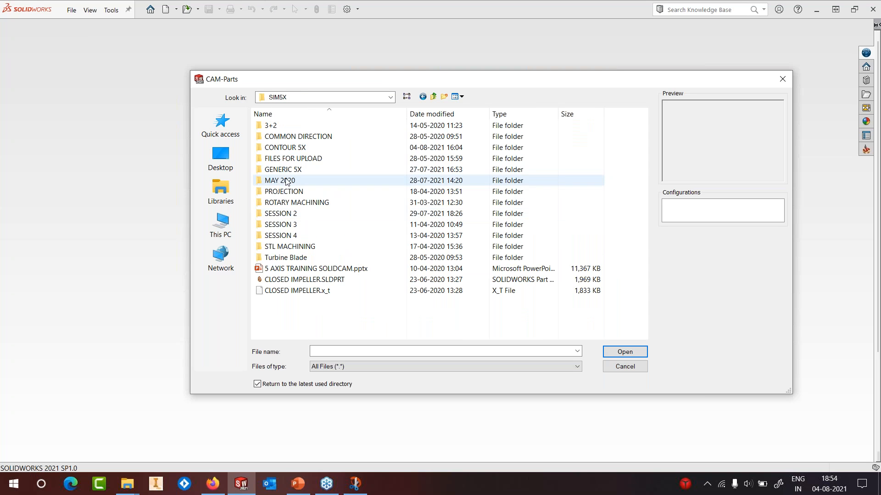
{"action": "double_click", "coordinate": [281, 180]}
{"action": "scroll", "coordinate": [299, 206], "scroll_direction": "down", "scroll_amount": 1}
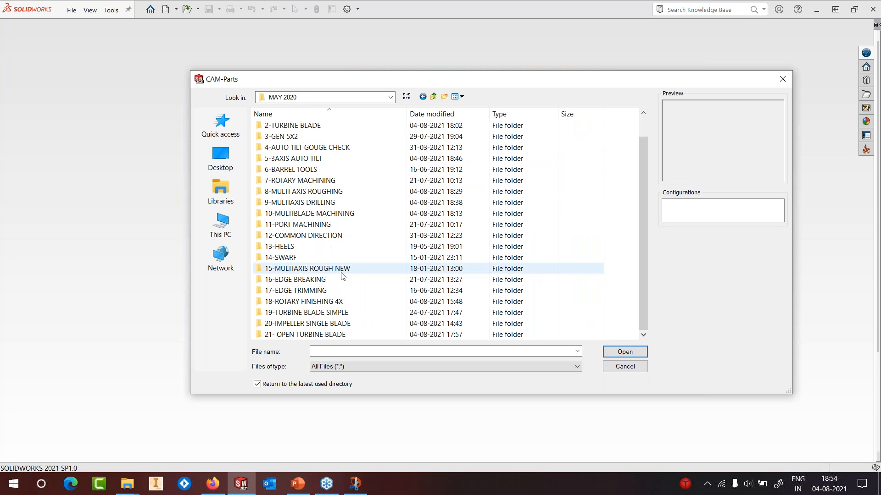
{"action": "double_click", "coordinate": [320, 303]}
{"action": "left_click", "coordinate": [293, 180]}
{"action": "left_click", "coordinate": [613, 352]}
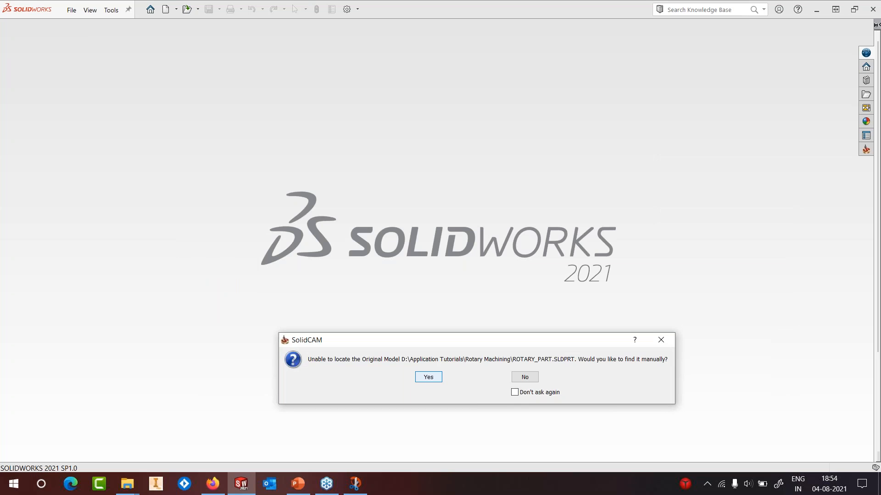
{"action": "left_click", "coordinate": [525, 377]}
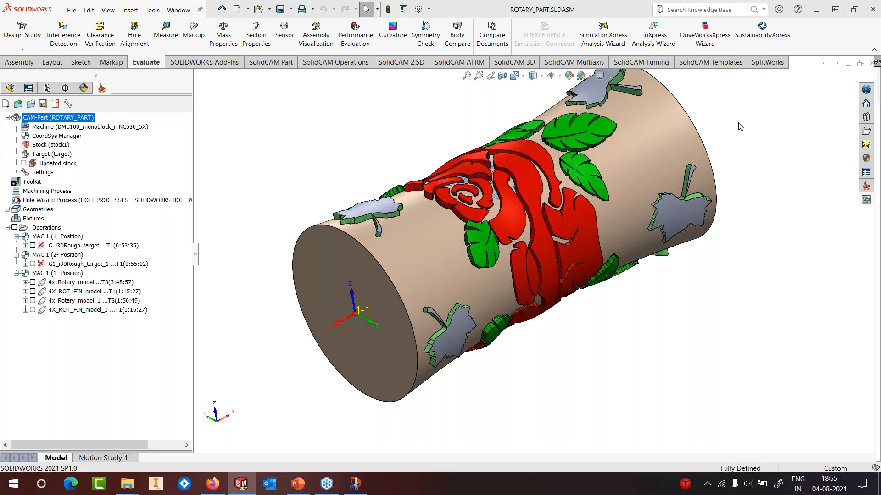
Inspect the rose-engraved cylinder, open the 4x_Rotary_model operation, and review its geometry strategies, keeping Along rotary axis
{"action": "middle_click_drag", "start_coordinate": [694, 130], "coordinate": [659, 149]}
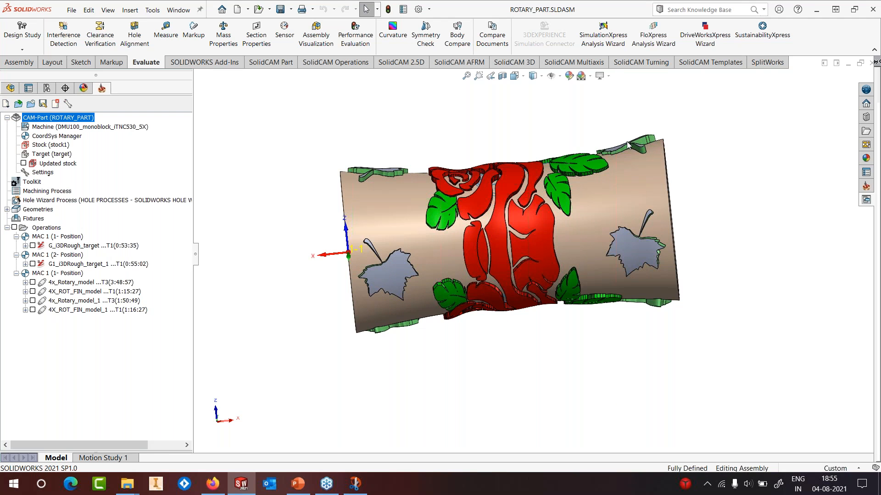
{"action": "middle_click_drag", "start_coordinate": [628, 144], "coordinate": [646, 217]}
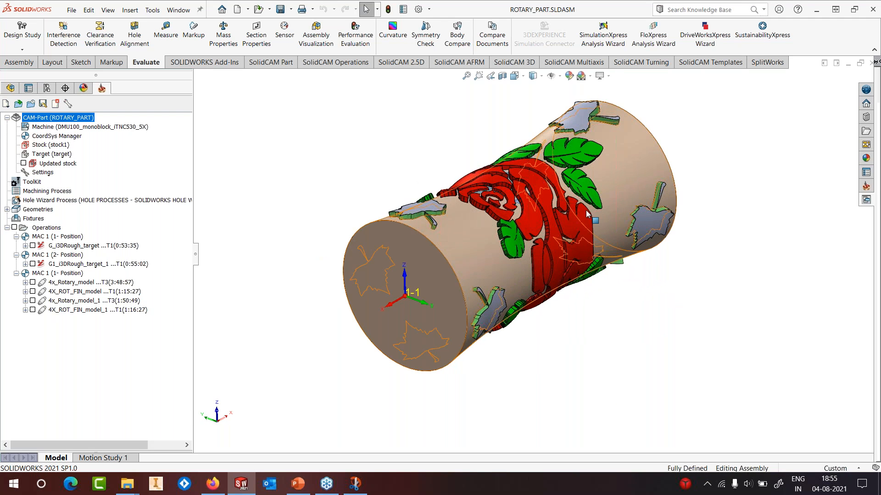
{"action": "right_click", "coordinate": [62, 283]}
{"action": "left_click", "coordinate": [107, 119]}
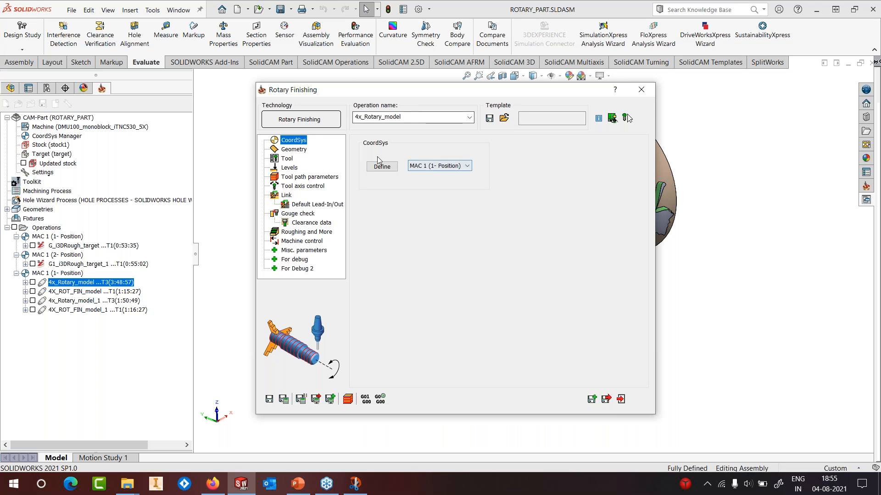
{"action": "left_click", "coordinate": [288, 149]}
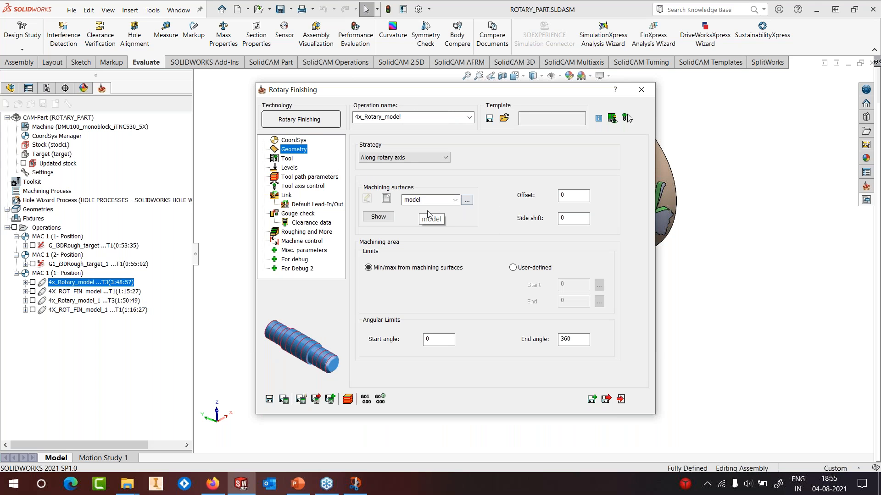
{"action": "left_click", "coordinate": [416, 153]}
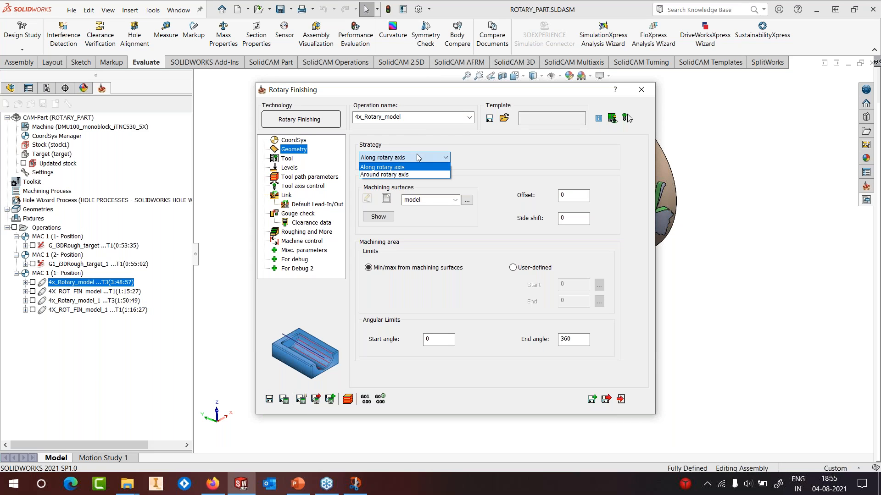
{"action": "left_click", "coordinate": [406, 158]}
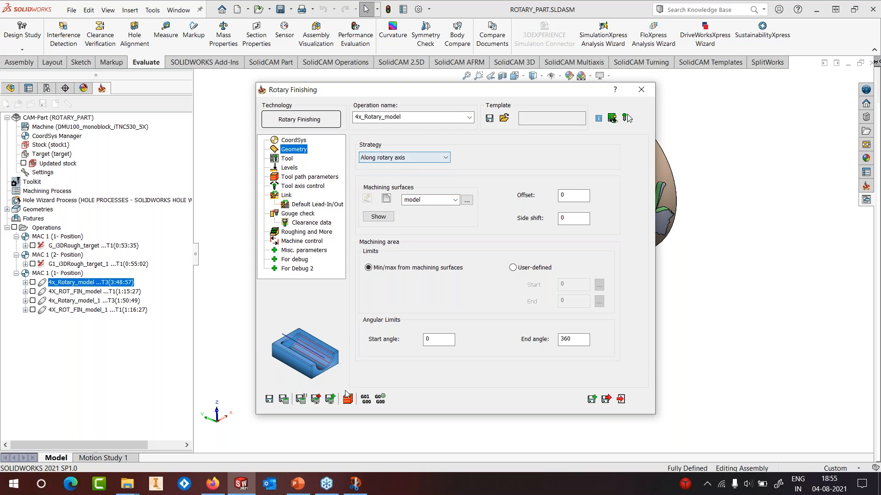
Review the tool data of 4x_Rotary_model and examine the taper ball nose tip in the preview
{"action": "left_click", "coordinate": [288, 159]}
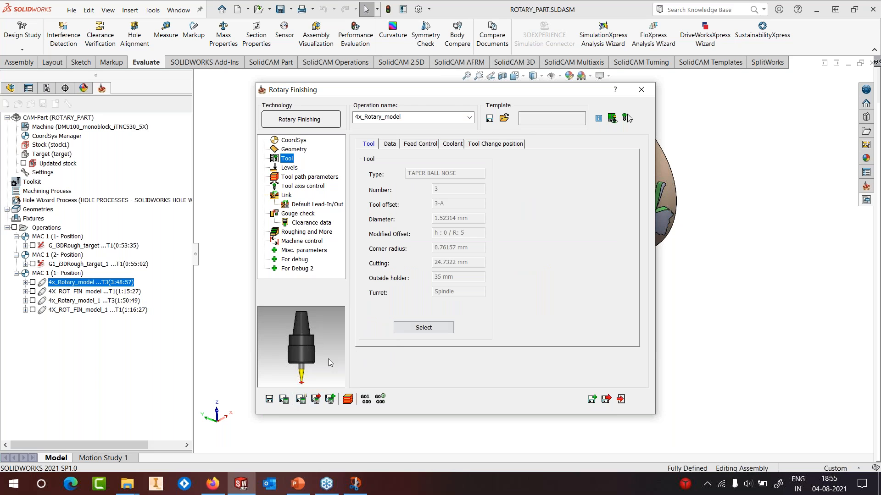
{"action": "scroll", "coordinate": [310, 366], "scroll_direction": "up", "scroll_amount": 4}
{"action": "scroll", "coordinate": [309, 365], "scroll_direction": "down", "scroll_amount": 2}
{"action": "scroll", "coordinate": [309, 364], "scroll_direction": "up", "scroll_amount": 4}
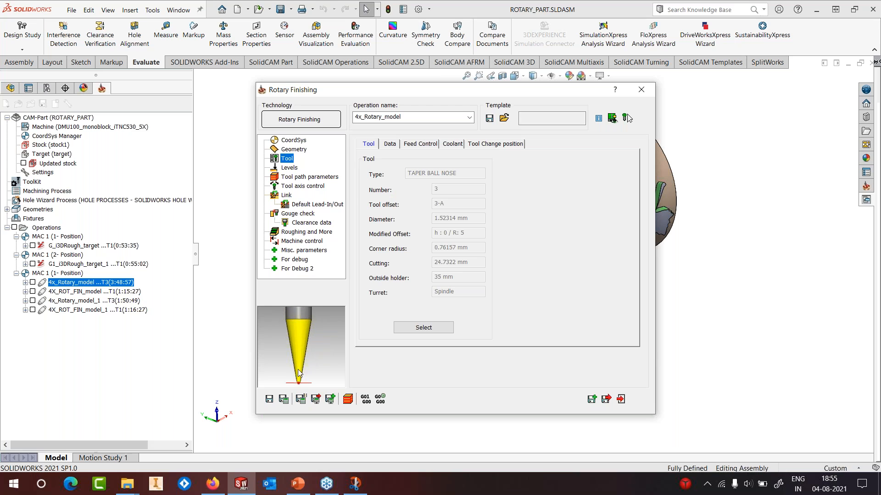
Try to simulate the operation from its settings, decline the calculation, and exit the operation without saving
{"action": "left_click", "coordinate": [347, 399]}
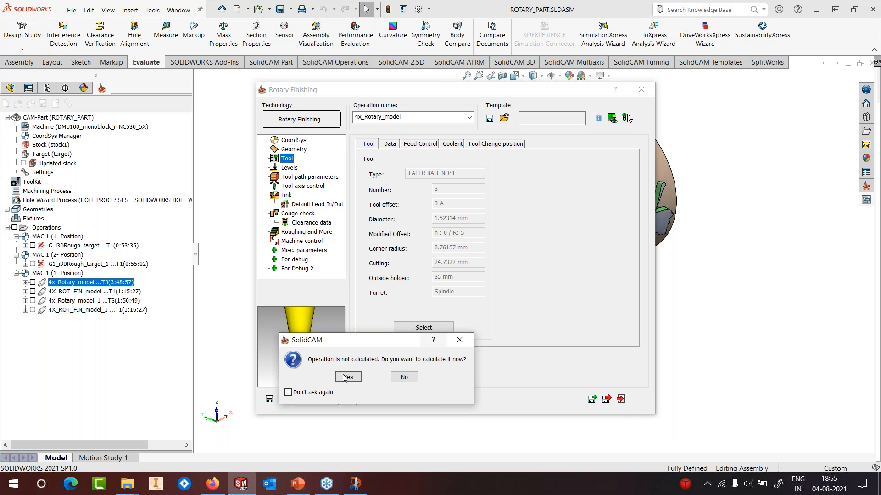
{"action": "left_click", "coordinate": [404, 378]}
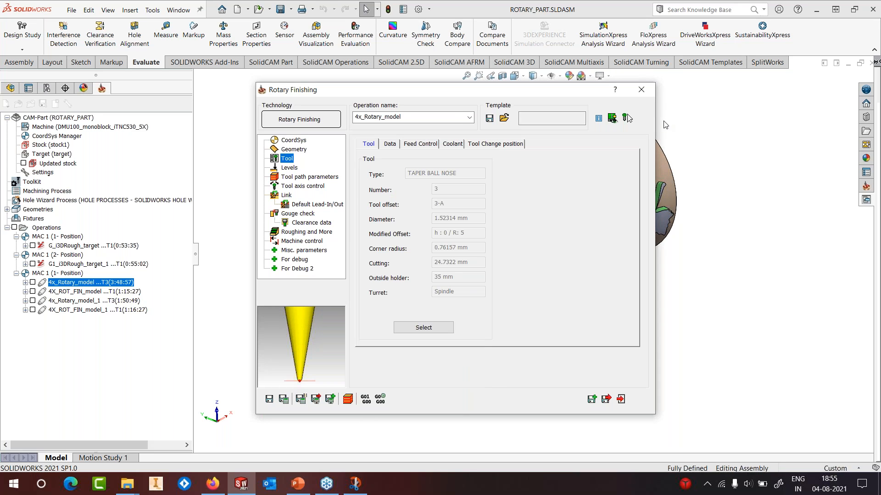
{"action": "left_click", "coordinate": [641, 90]}
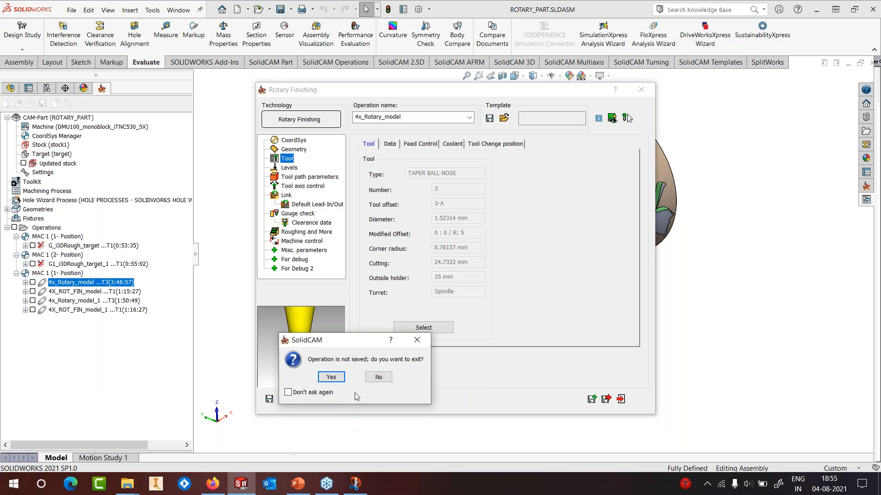
{"action": "left_click", "coordinate": [338, 378]}
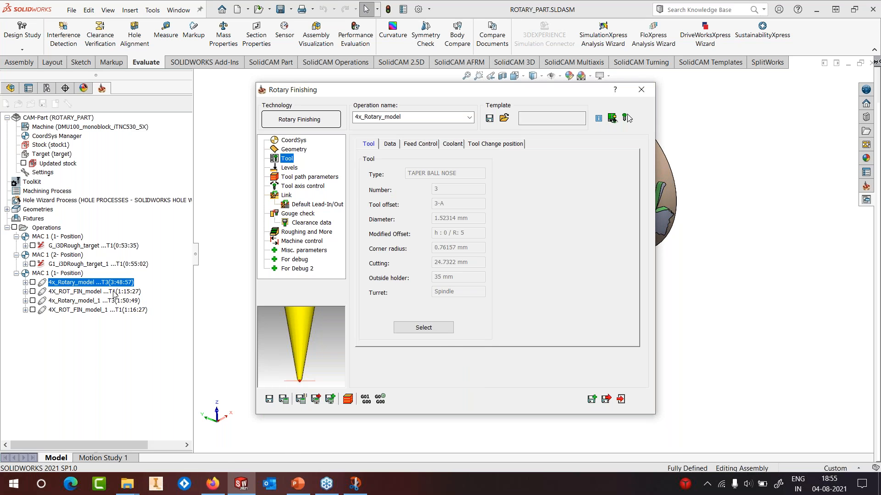
Simulate 4x_Rotary_model in Host CAD, advance the tool step by step, and examine its tip at the cylinder's end
{"action": "right_click", "coordinate": [40, 288]}
{"action": "left_click", "coordinate": [87, 181]}
{"action": "left_click", "coordinate": [118, 228]}
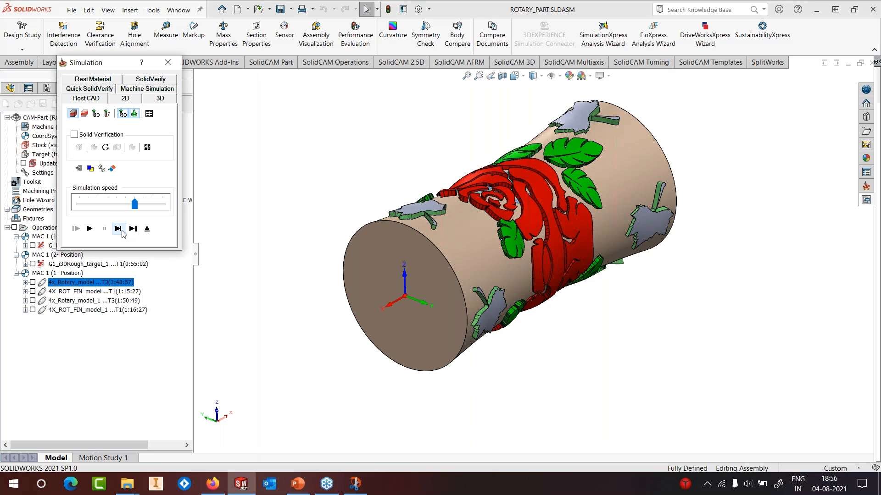
{"action": "left_click", "coordinate": [119, 228]}
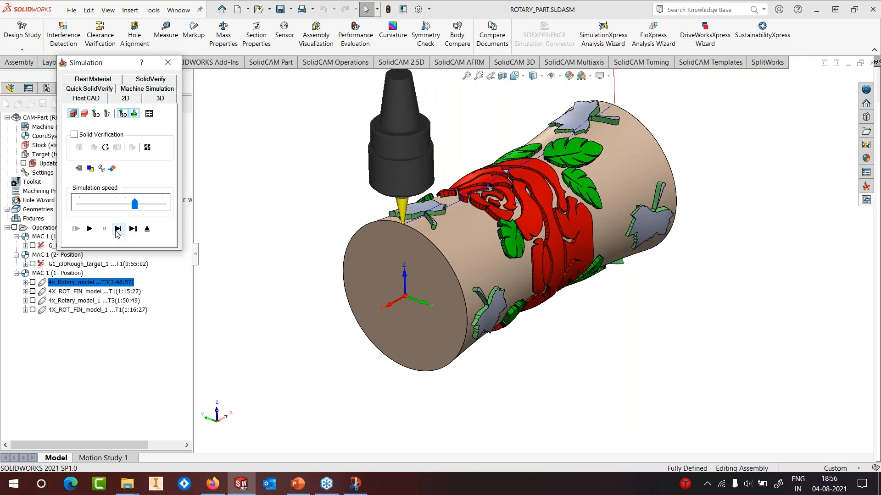
{"action": "scroll", "coordinate": [407, 240], "scroll_direction": "down", "scroll_amount": 8}
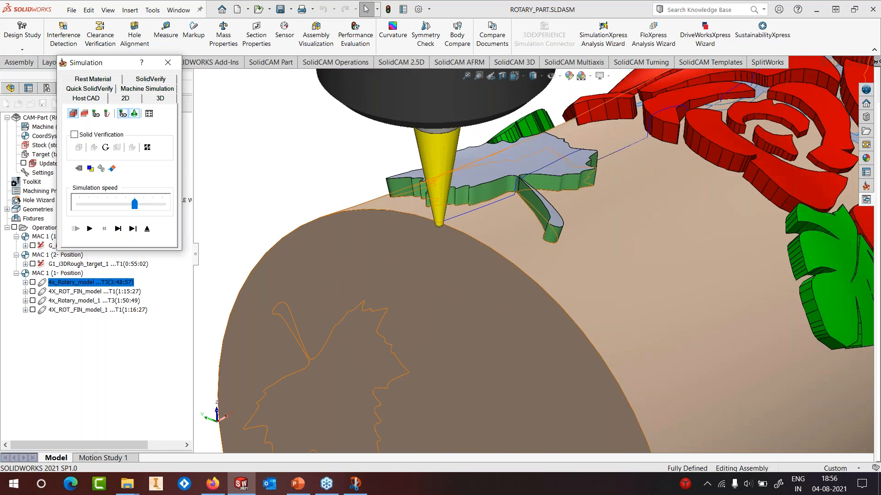
{"action": "key", "text": "f"}
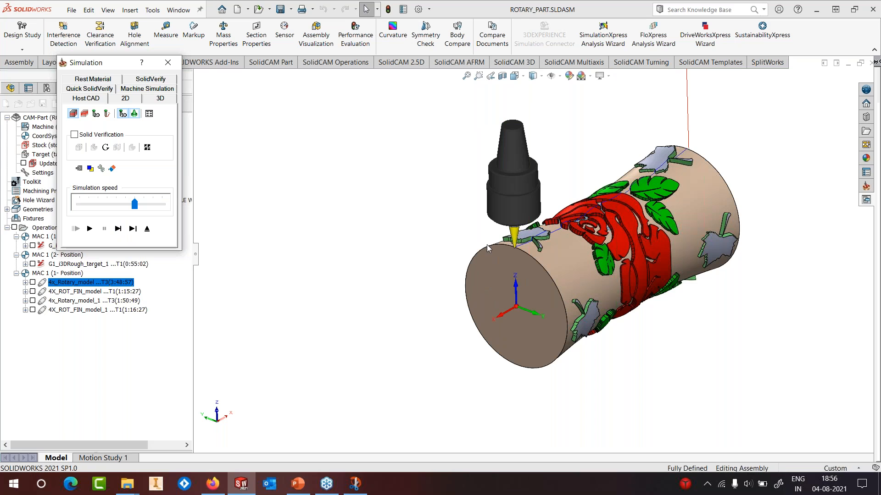
Play the 4x_Rotary_model simulation at a reduced speed, then exit the simulation
{"action": "left_click", "coordinate": [102, 204]}
{"action": "left_click", "coordinate": [91, 229]}
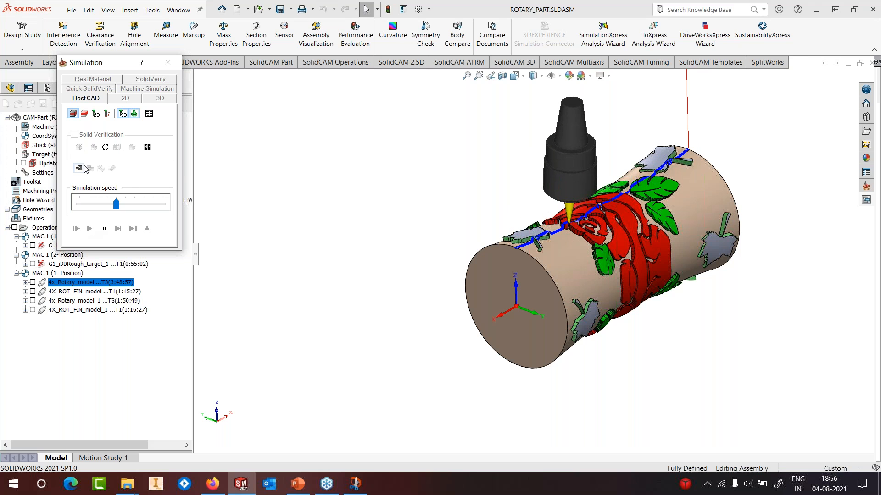
{"action": "left_click", "coordinate": [148, 229]}
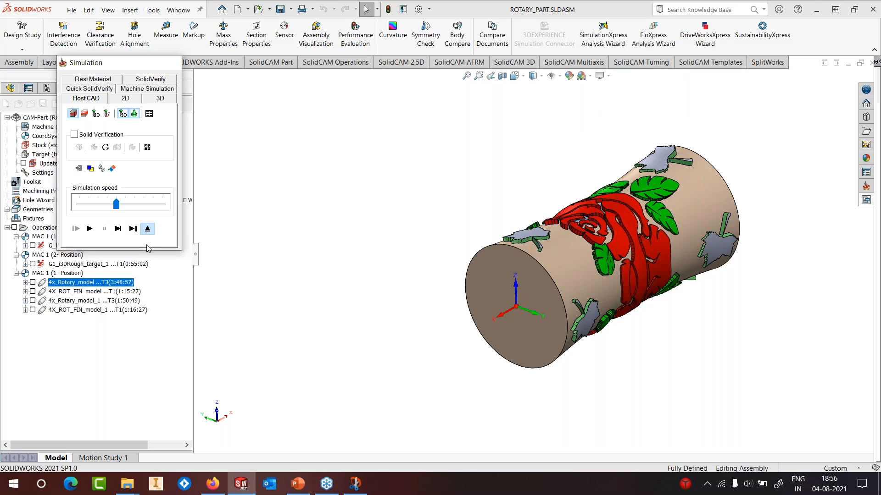
Open the 4X_ROT_FIN_model operation for editing and check the side shift in its geometry settings
{"action": "right_click", "coordinate": [58, 293]}
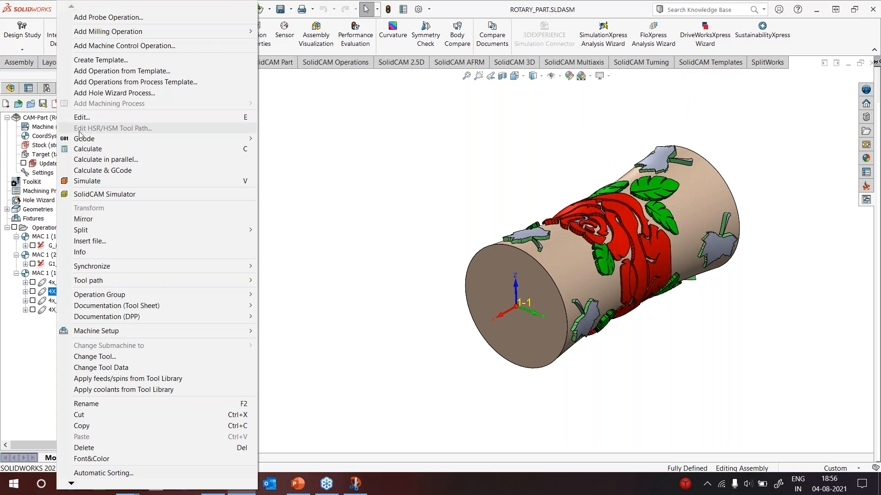
{"action": "left_click", "coordinate": [82, 117]}
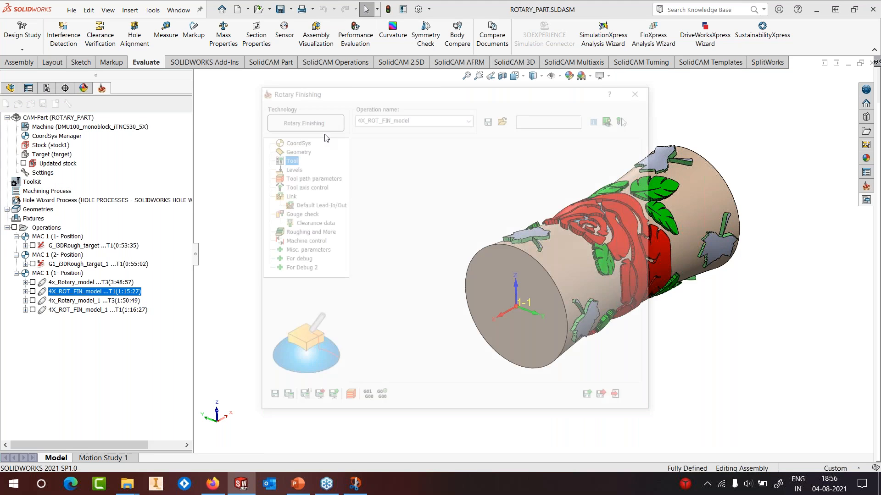
{"action": "left_click", "coordinate": [294, 150]}
{"action": "left_click_drag", "start_coordinate": [581, 216], "coordinate": [528, 218]}
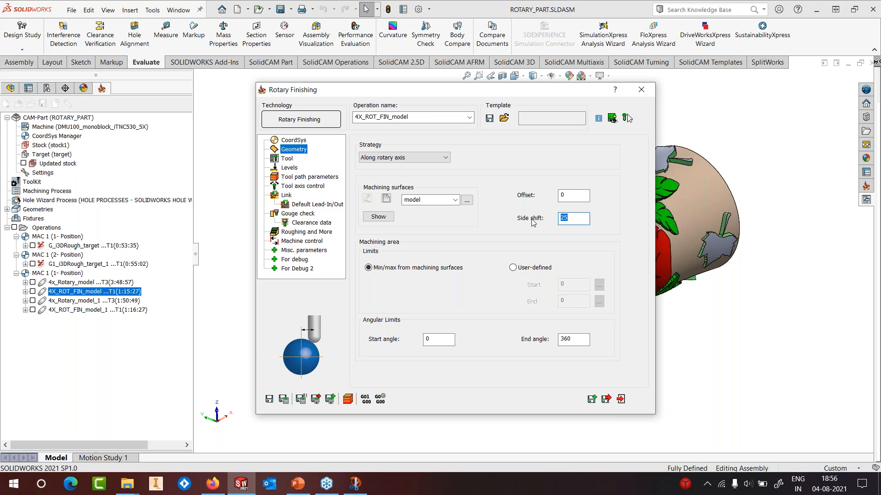
Simulate 4X_ROT_FIN_model in Host CAD, pause it in a view square to the cylinder's end face, and examine the side-shifted tool's contact
{"action": "left_click", "coordinate": [349, 400]}
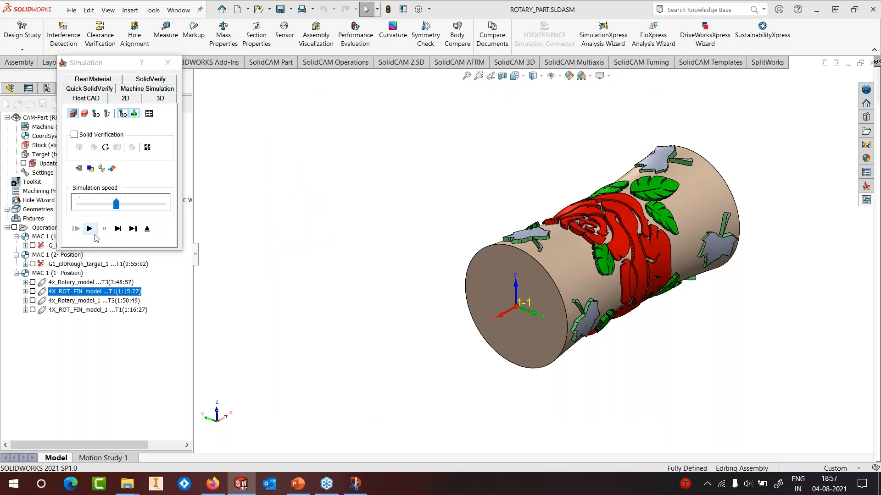
{"action": "left_click", "coordinate": [90, 230]}
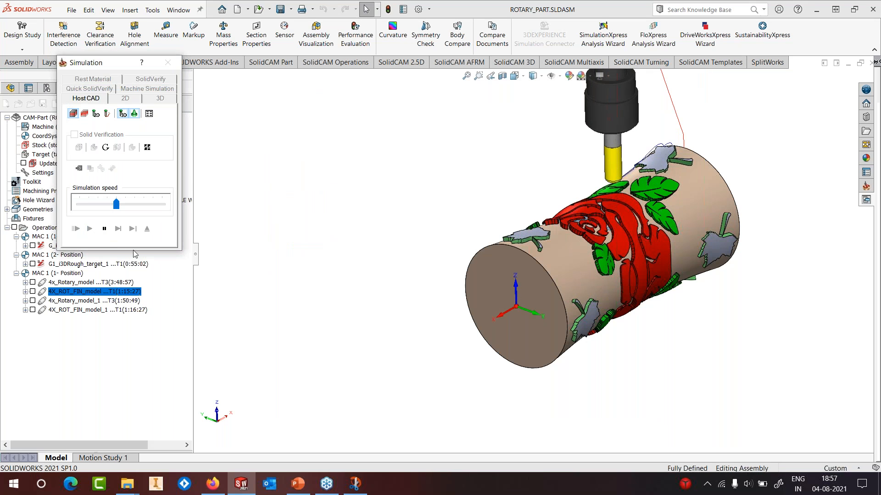
{"action": "middle_click_drag", "start_coordinate": [389, 244], "coordinate": [430, 219]}
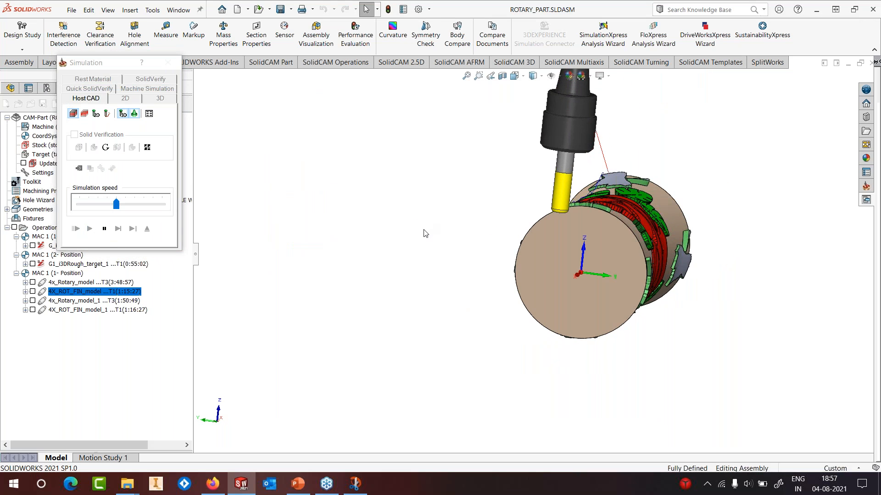
{"action": "key", "text": "space"}
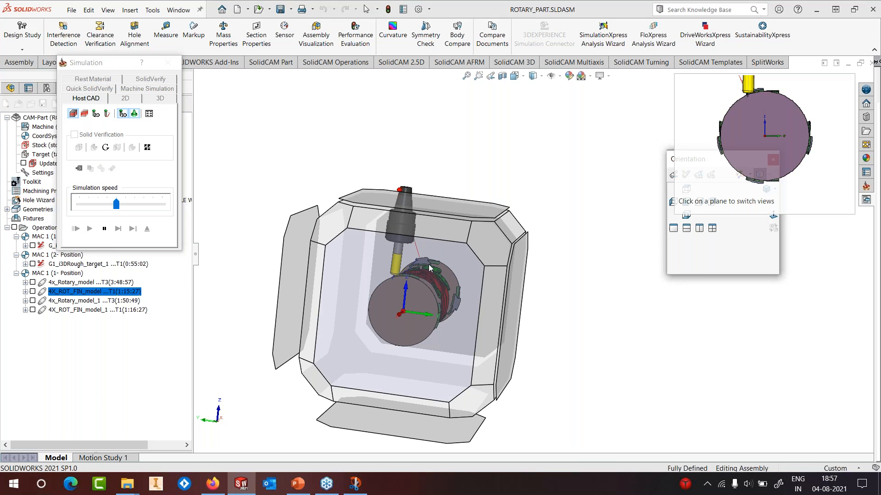
{"action": "left_click", "coordinate": [430, 267]}
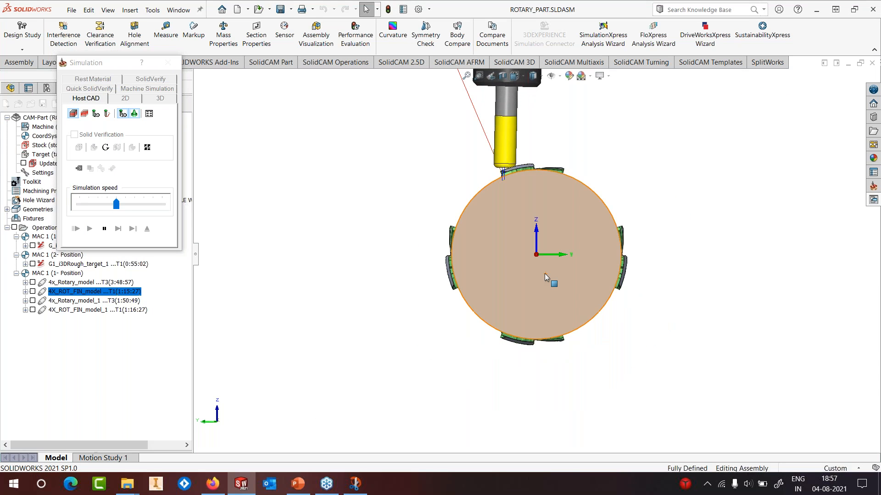
{"action": "left_click", "coordinate": [108, 230]}
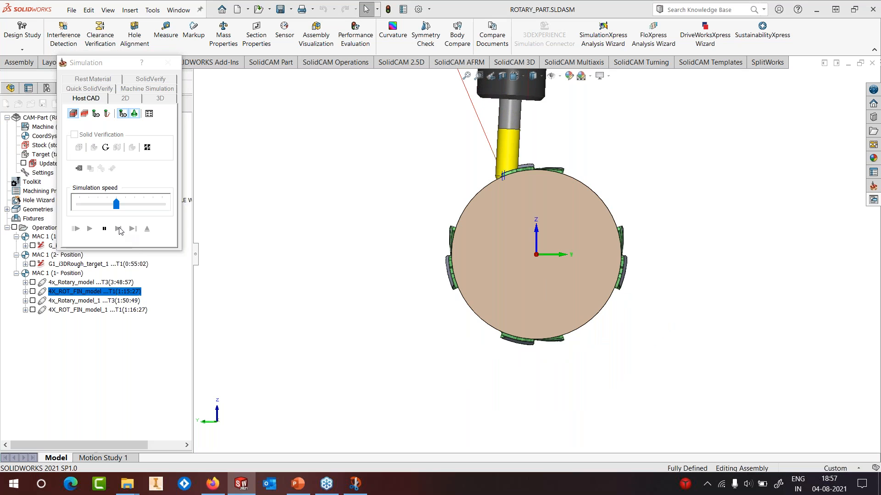
{"action": "scroll", "coordinate": [515, 226], "scroll_direction": "down", "scroll_amount": 8}
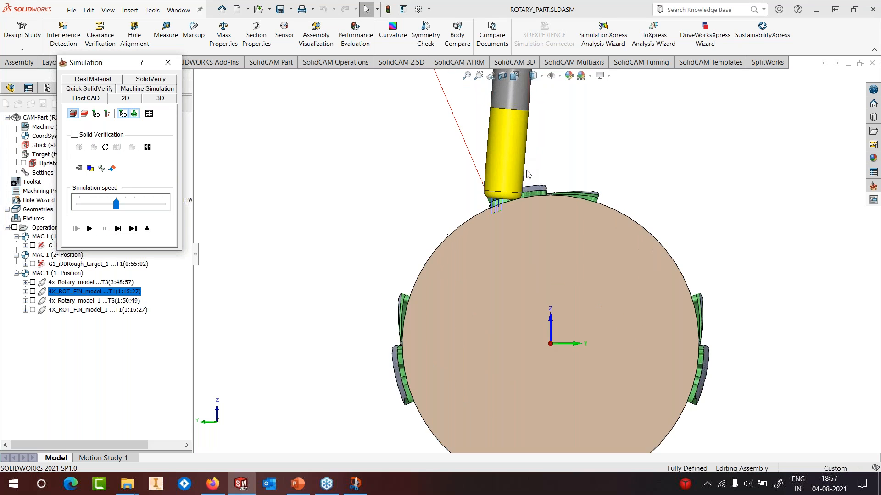
{"action": "scroll", "coordinate": [514, 227], "scroll_direction": "down", "scroll_amount": 2}
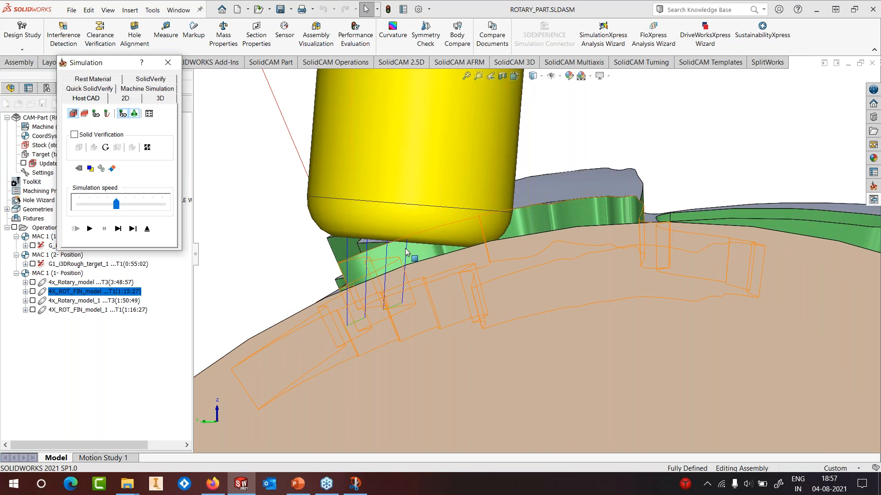
{"action": "scroll", "coordinate": [564, 252], "scroll_direction": "up", "scroll_amount": 8}
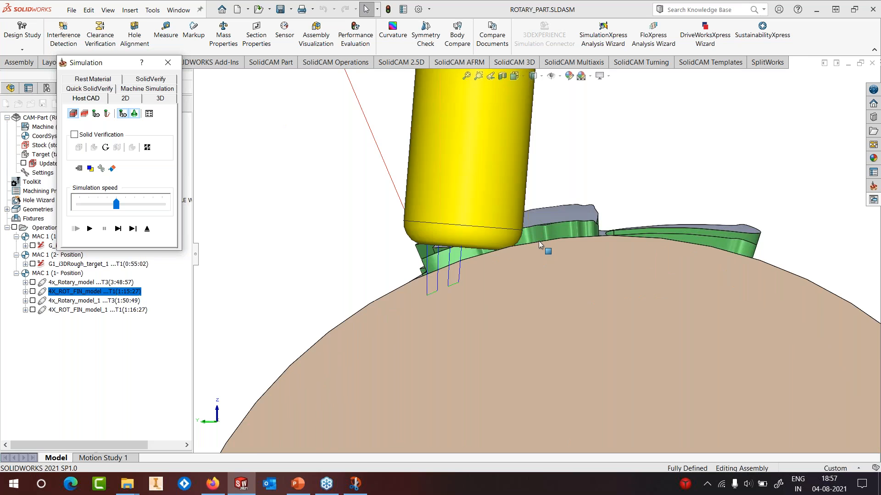
{"action": "middle_click_drag", "start_coordinate": [564, 252], "coordinate": [687, 355]}
{"action": "key", "text": "f"}
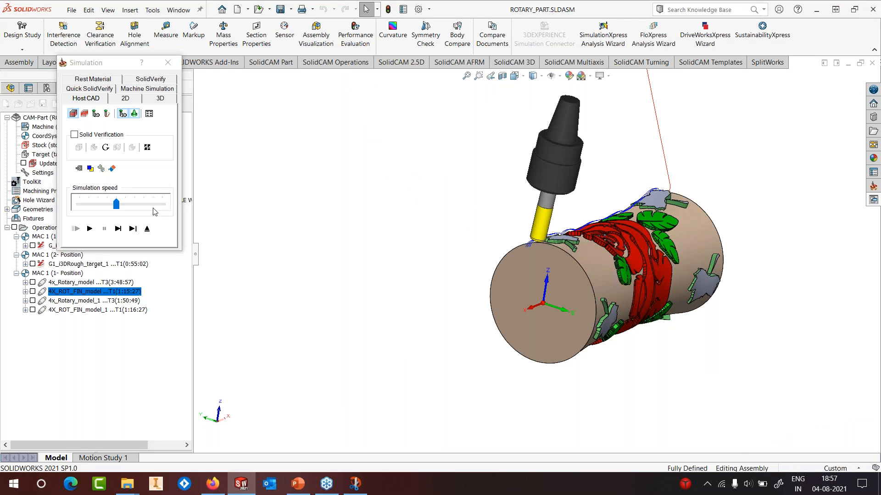
Simulate 4X_ROT_FIN_model_1, pause to examine the tool tip at the cylinder's far end, and exit the simulation and the operation settings
{"action": "left_click", "coordinate": [84, 310]}
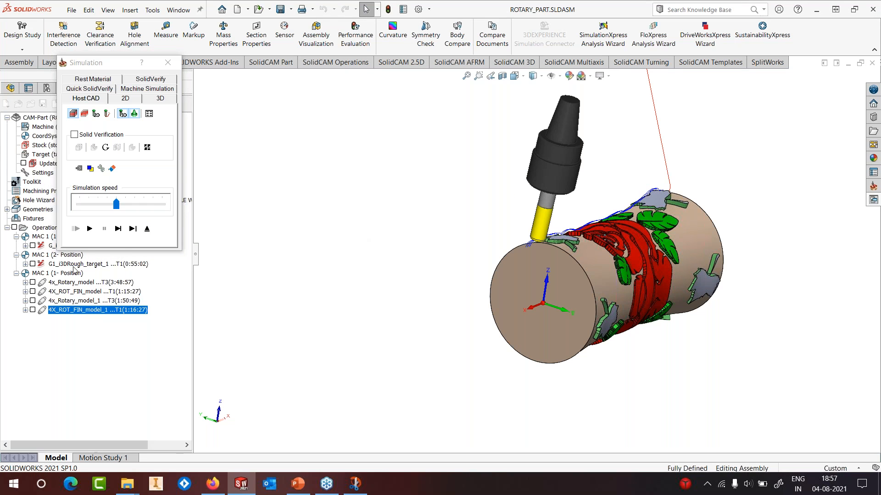
{"action": "left_click", "coordinate": [90, 228]}
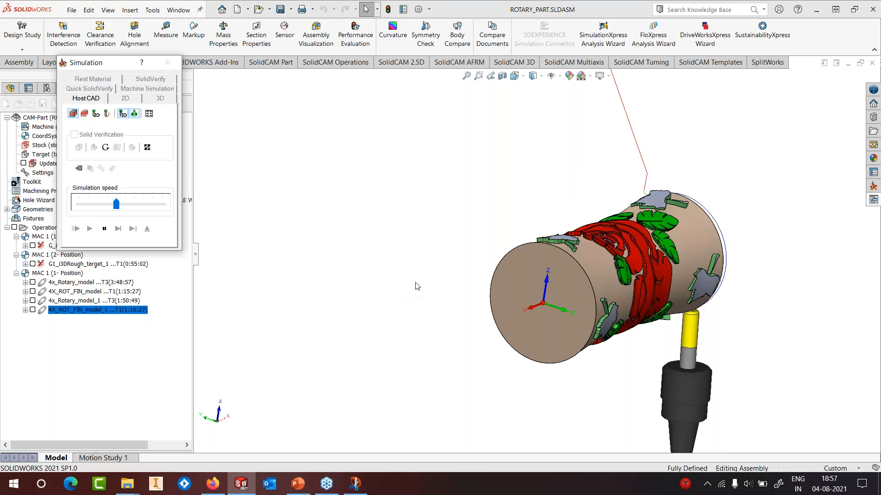
{"action": "left_click", "coordinate": [105, 229]}
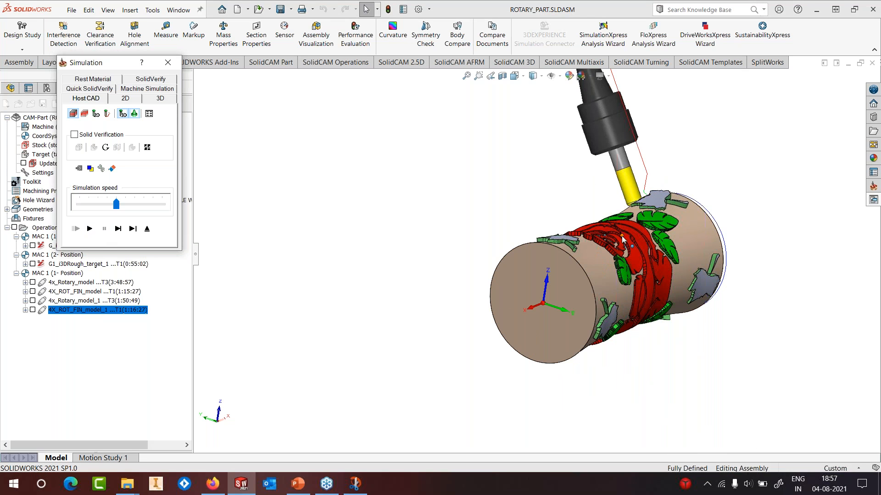
{"action": "mouse_move", "coordinate": [630, 221]}
{"action": "middle_mouse_down"}
{"action": "mouse_move", "coordinate": [532, 220]}
{"action": "mouse_move", "coordinate": [456, 240]}
{"action": "mouse_move", "coordinate": [631, 222]}
{"action": "middle_mouse_up"}
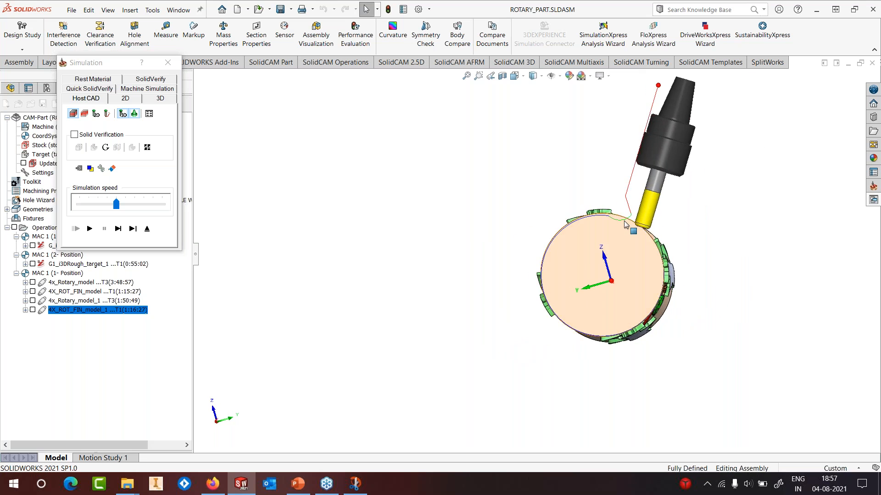
{"action": "scroll", "coordinate": [592, 230], "scroll_direction": "down", "scroll_amount": 5}
{"action": "scroll", "coordinate": [597, 237], "scroll_direction": "down", "scroll_amount": 5}
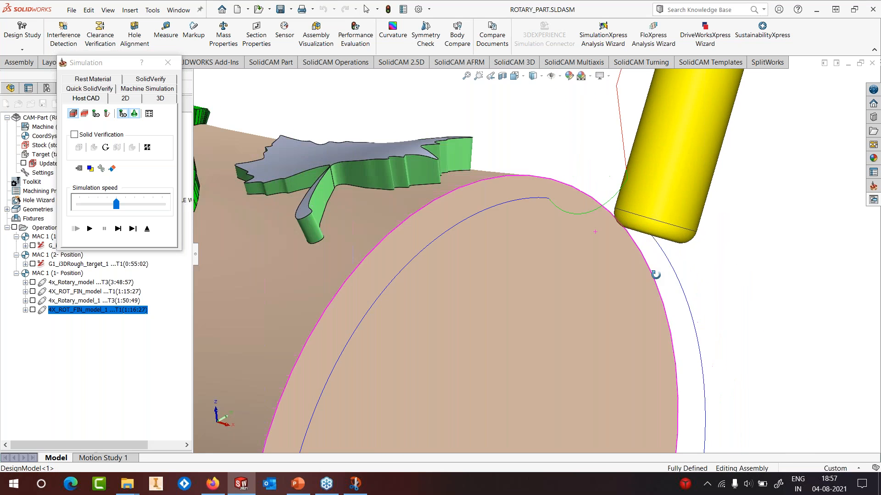
{"action": "scroll", "coordinate": [600, 223], "scroll_direction": "down", "scroll_amount": 2}
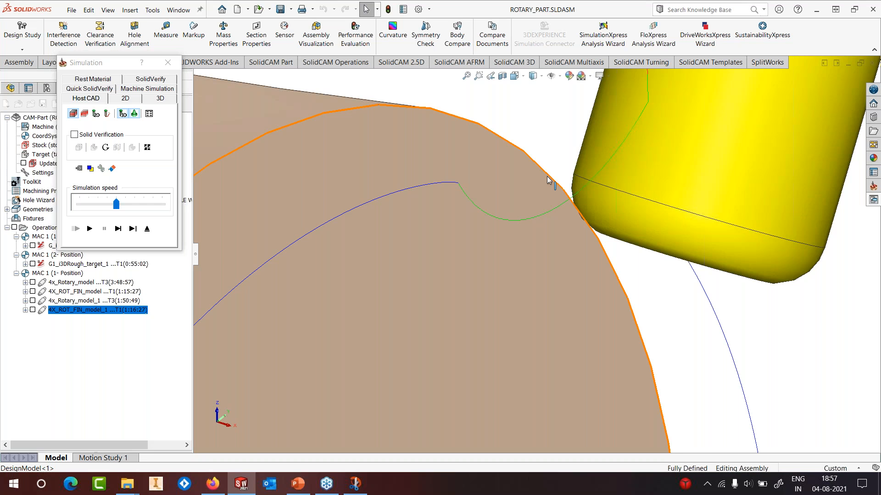
{"action": "scroll", "coordinate": [548, 193], "scroll_direction": "up", "scroll_amount": 5}
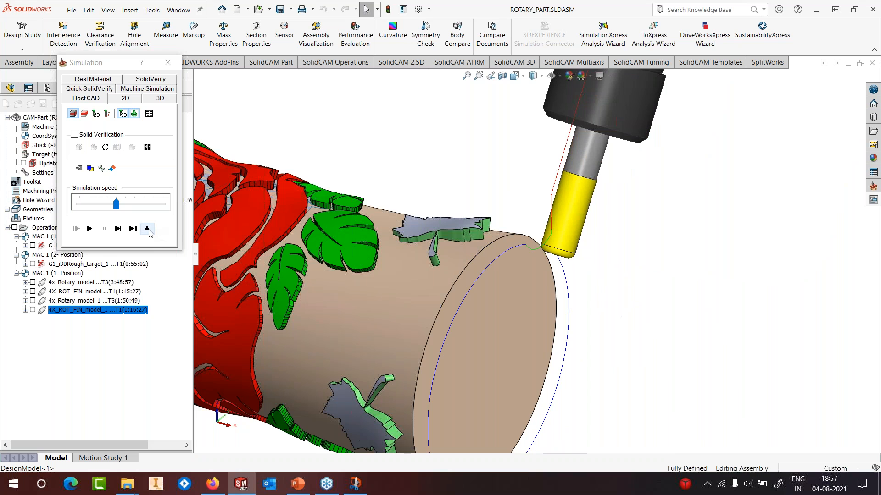
{"action": "left_click", "coordinate": [146, 229]}
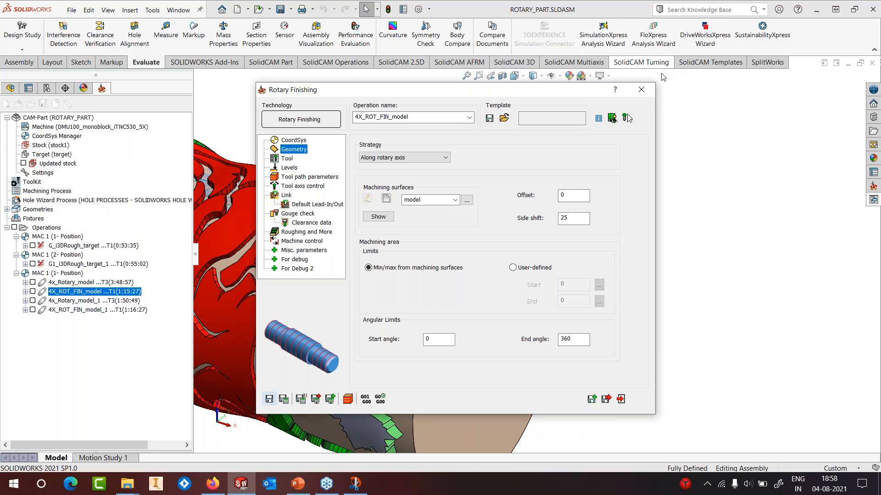
{"action": "left_click", "coordinate": [647, 90]}
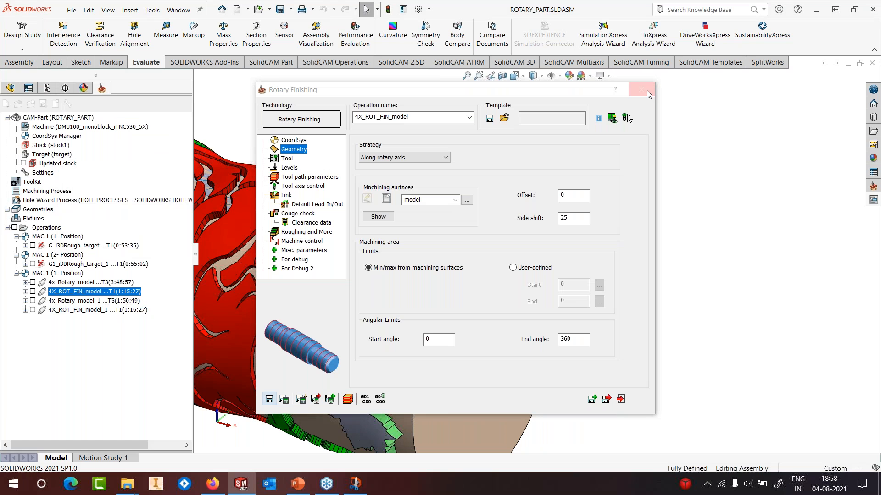
Open the CAM-Part CONTOUR 5 AXIS.PRT from the CONTOUR 5X folder
{"action": "left_click", "coordinate": [153, 10]}
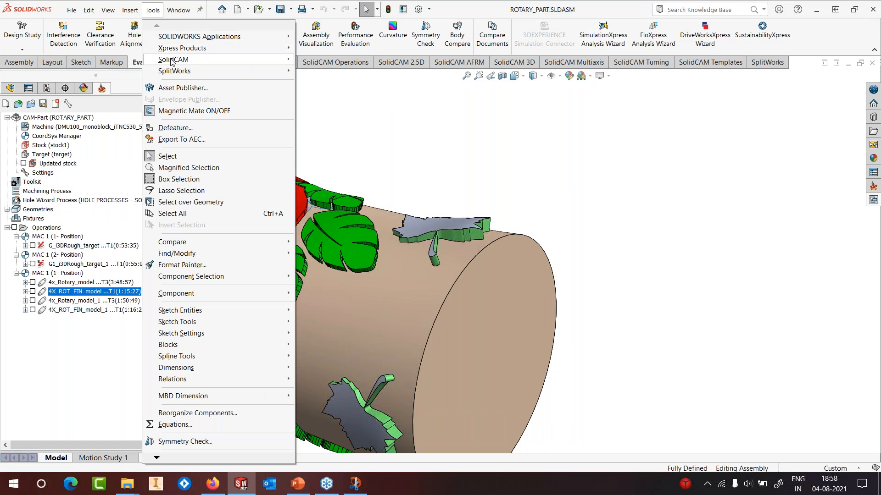
{"action": "mouse_move", "coordinate": [172, 61]}
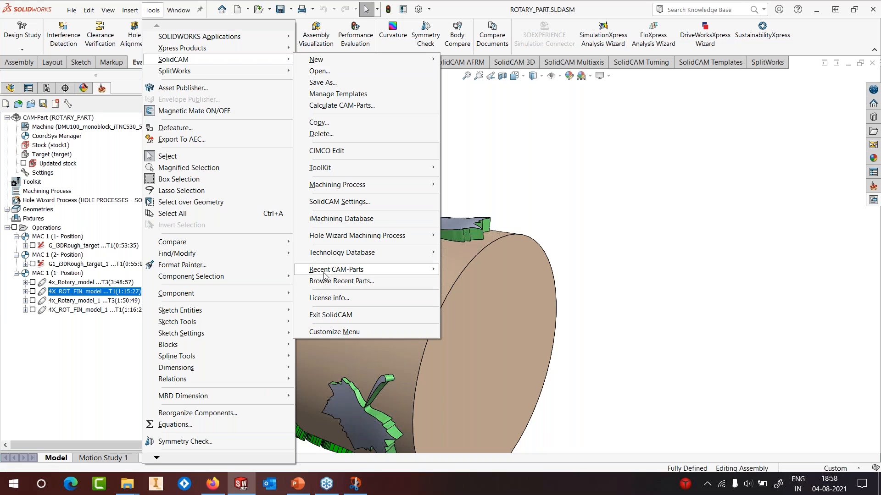
{"action": "left_click", "coordinate": [316, 72]}
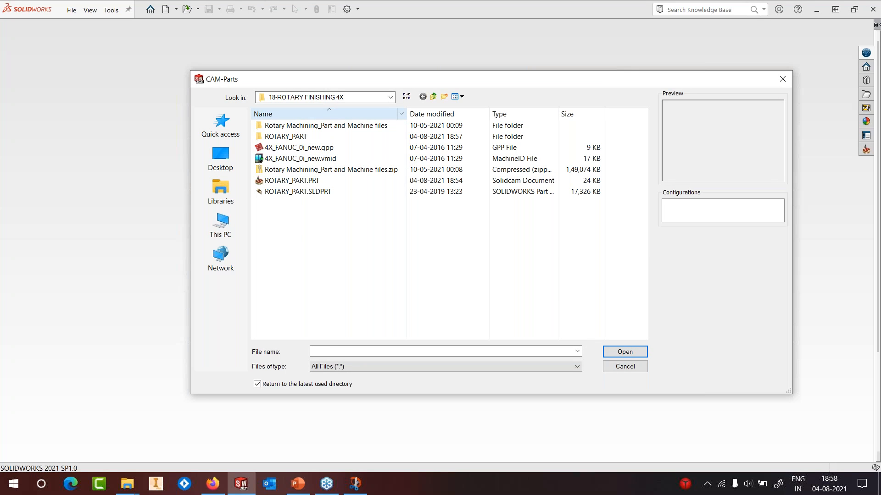
{"action": "left_click", "coordinate": [433, 97]}
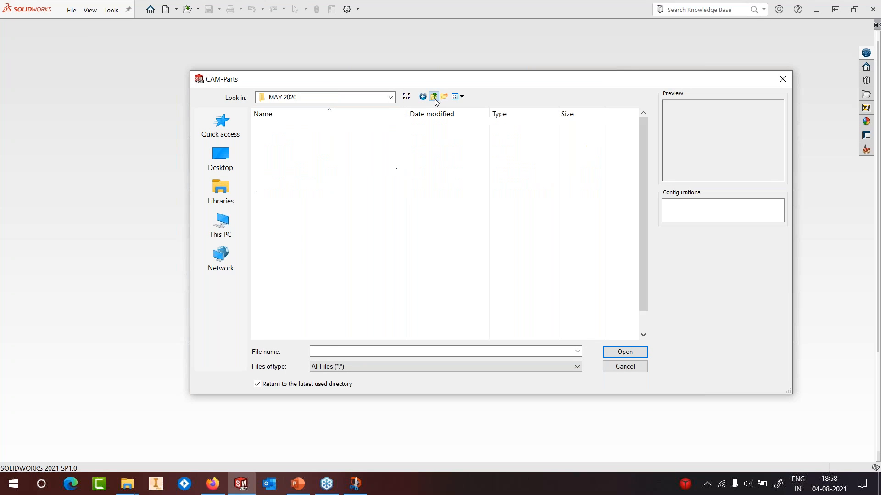
{"action": "double_click", "coordinate": [281, 144]}
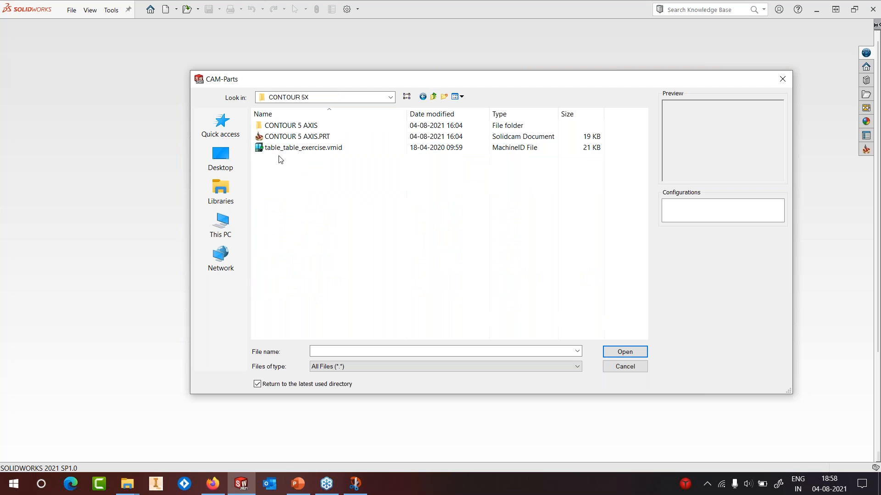
{"action": "left_click", "coordinate": [282, 139]}
{"action": "left_click", "coordinate": [622, 352]}
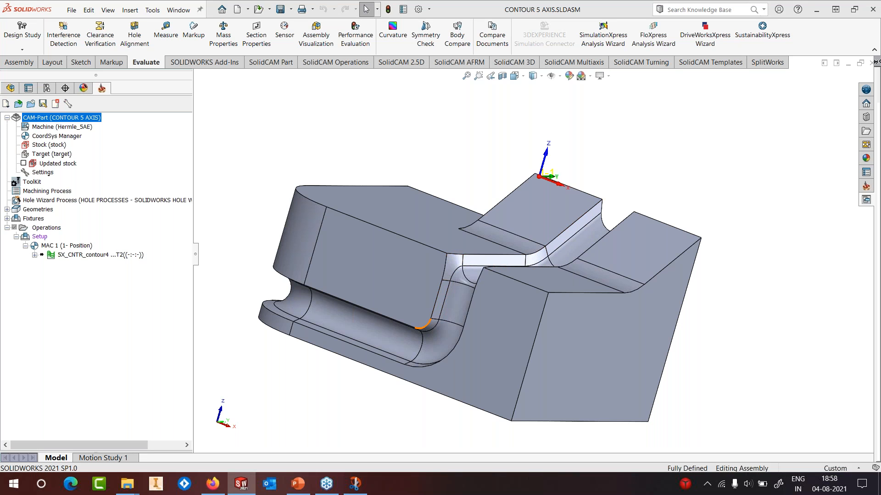
Inspect the part's curved groove and open the 5X_CNTR_contour4 operation for editing
{"action": "middle_click_drag", "start_coordinate": [528, 271], "coordinate": [466, 330]}
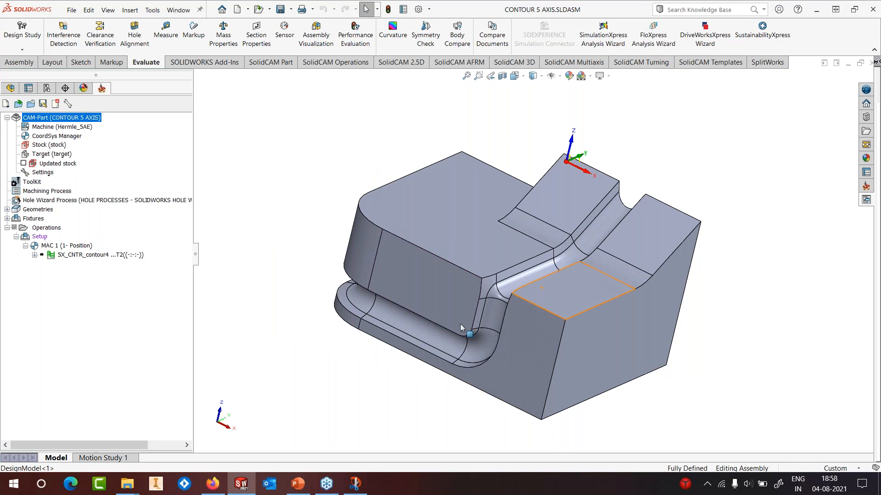
{"action": "left_click", "coordinate": [72, 256]}
{"action": "right_click", "coordinate": [73, 258]}
{"action": "left_click", "coordinate": [94, 117]}
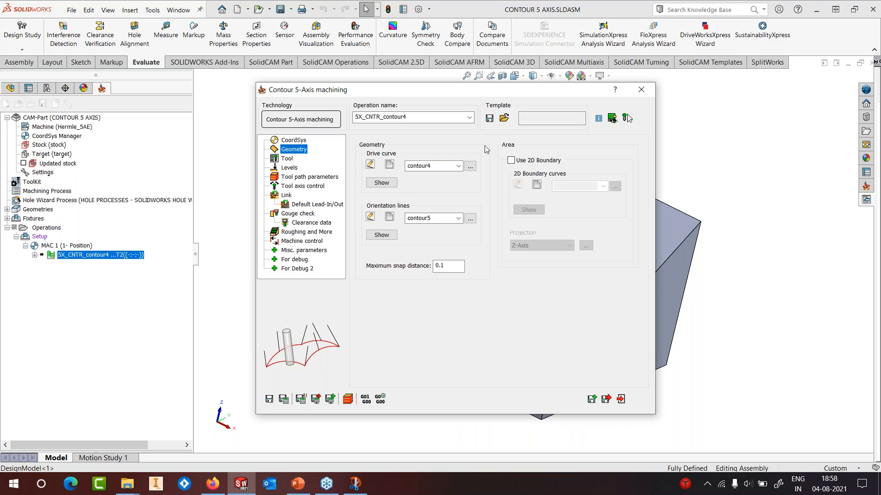
Show the drive curve contour4 and the orientation lines contour5 on the model, closing each geometry preview
{"action": "left_click", "coordinate": [384, 184]}
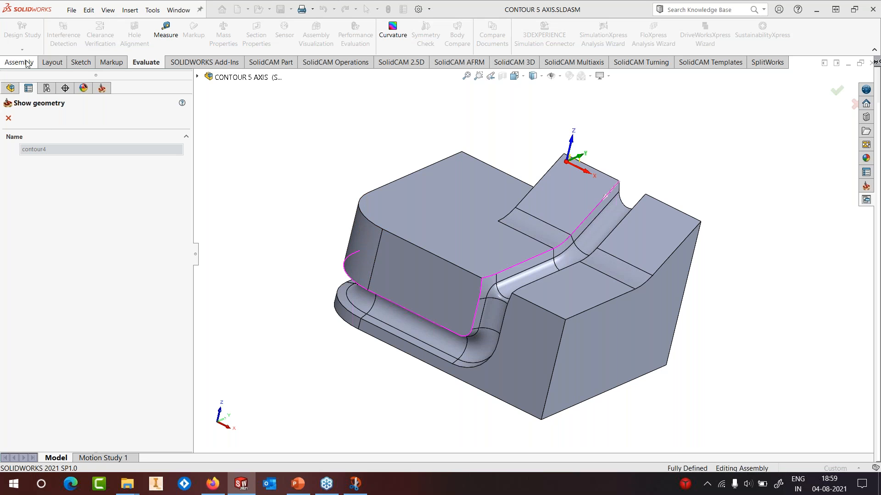
{"action": "left_click", "coordinate": [13, 123]}
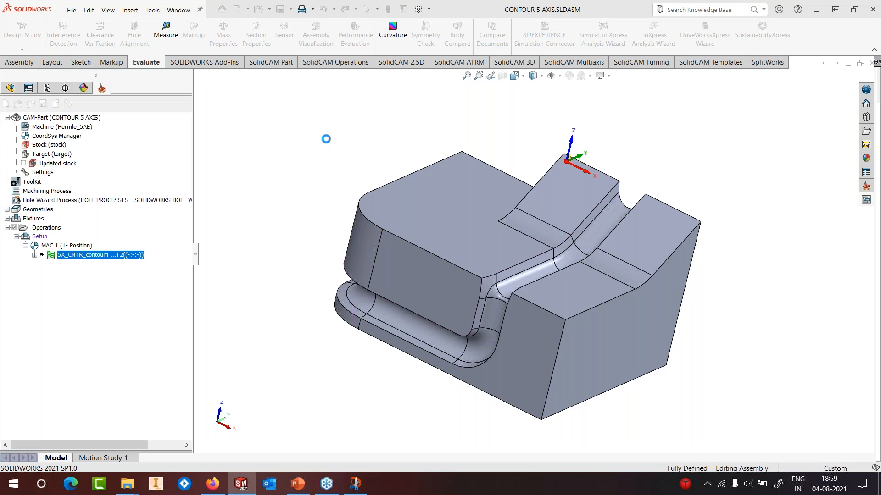
{"action": "left_click", "coordinate": [393, 238]}
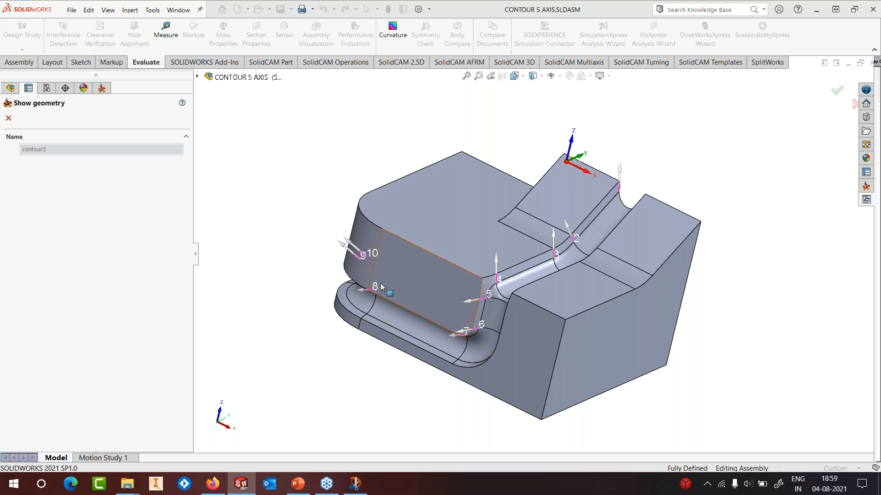
{"action": "left_click", "coordinate": [8, 119]}
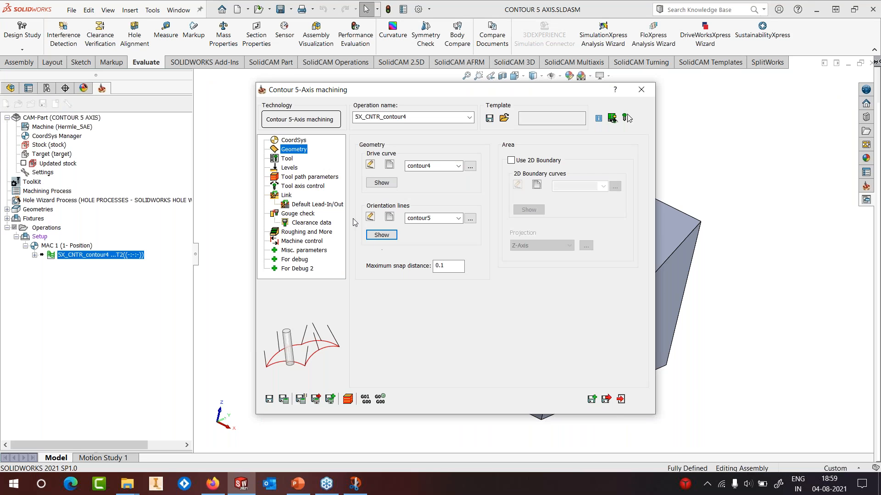
Examine the taper mill's tip in the 5X_CNTR_contour4 tool data, and save and calculate the operation
{"action": "left_click", "coordinate": [286, 159]}
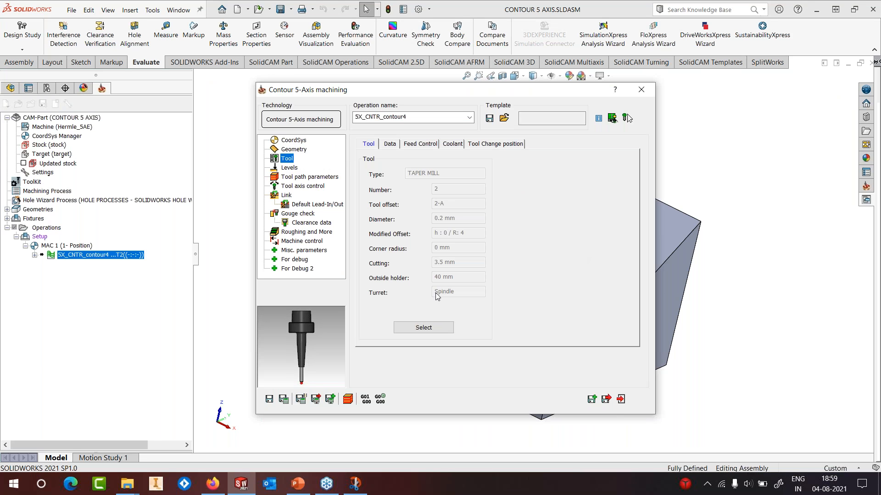
{"action": "scroll", "coordinate": [306, 349], "scroll_direction": "up", "scroll_amount": 8}
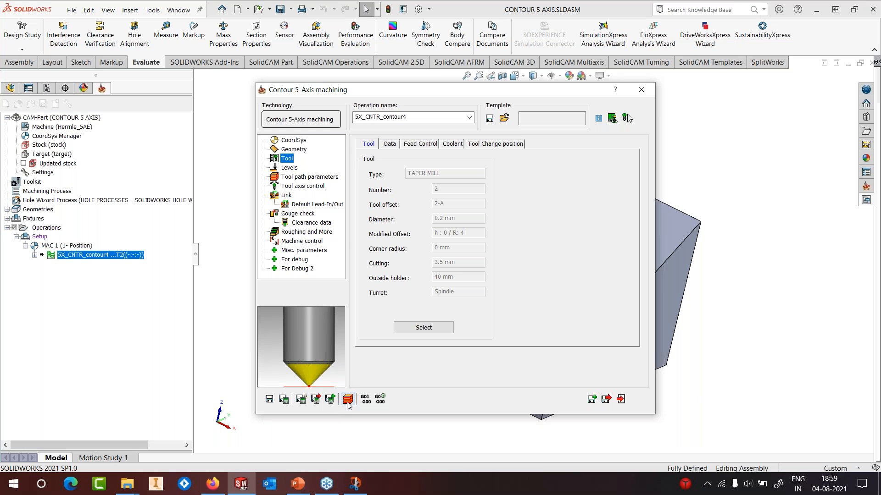
{"action": "left_click", "coordinate": [283, 399]}
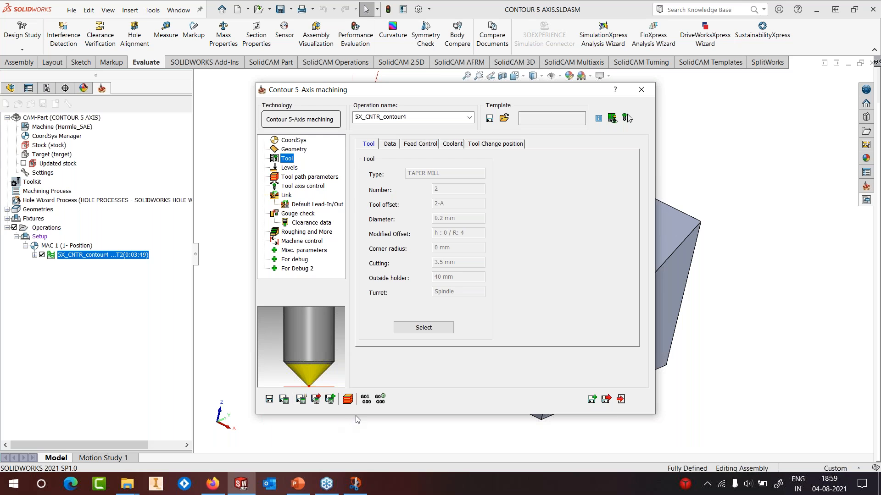
Simulate the contour operation in Host CAD mode at a slower speed, view the tool path from another angle, and exit the simulation and operation
{"action": "left_click", "coordinate": [347, 400]}
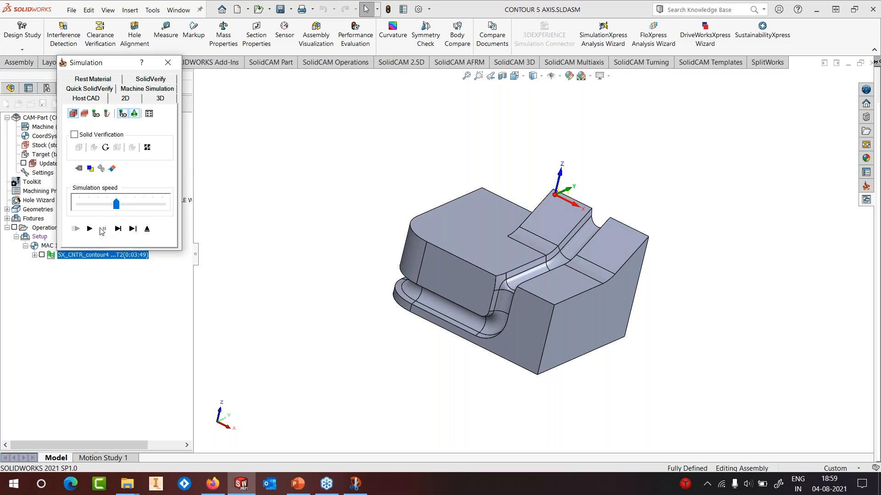
{"action": "left_click", "coordinate": [97, 204]}
{"action": "left_click", "coordinate": [89, 229]}
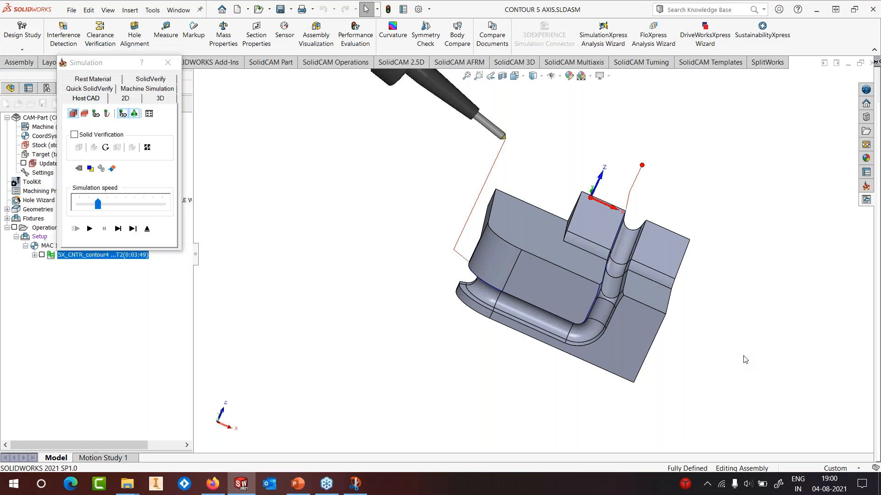
{"action": "middle_click_drag", "start_coordinate": [703, 271], "coordinate": [670, 270]}
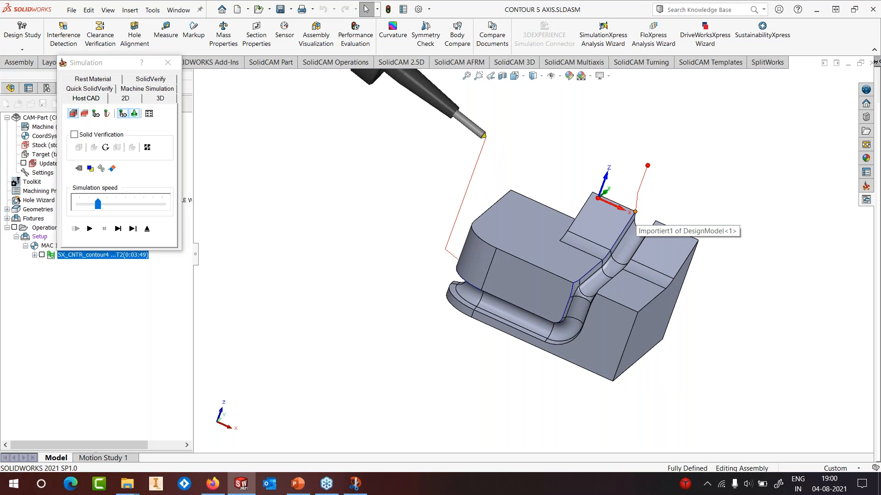
{"action": "left_click", "coordinate": [151, 233]}
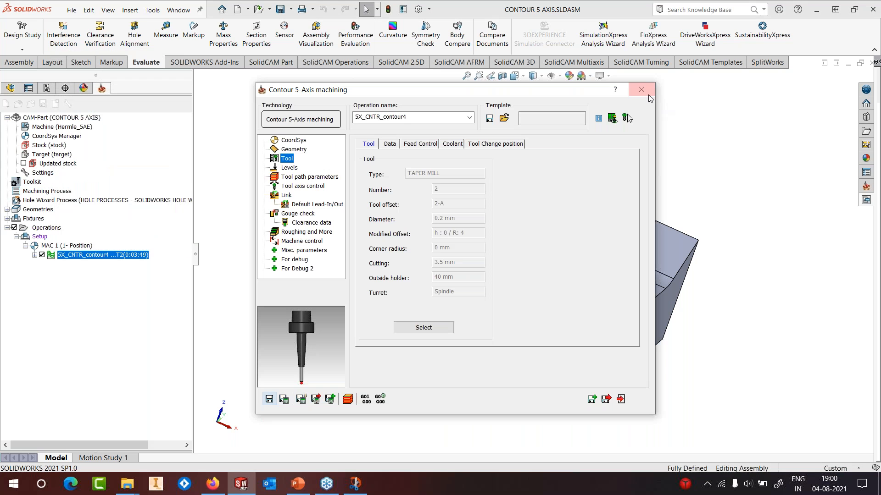
{"action": "left_click", "coordinate": [642, 90]}
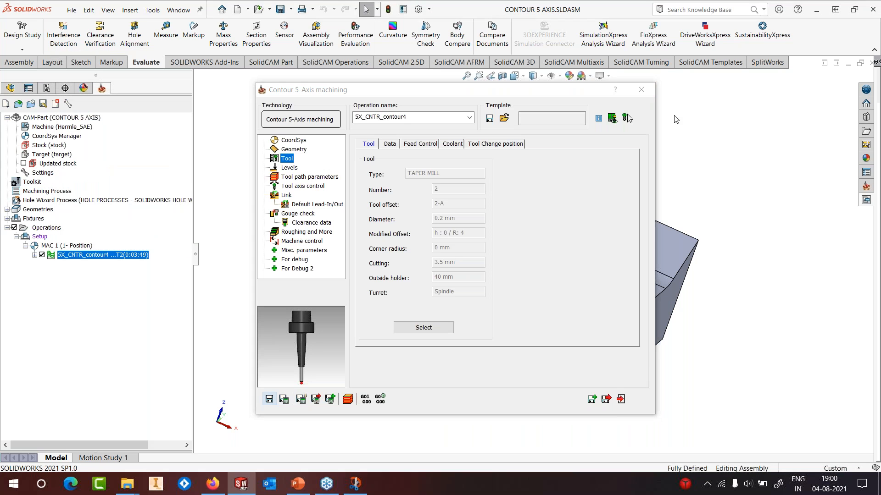
Open the CAM-Part SWARF_TUTORIAL.PRT from MAY 2020, 14-SWARF, SWARF_Part and Machine_Files
{"action": "left_click", "coordinate": [153, 10]}
{"action": "mouse_move", "coordinate": [183, 56]}
{"action": "left_click", "coordinate": [322, 71]}
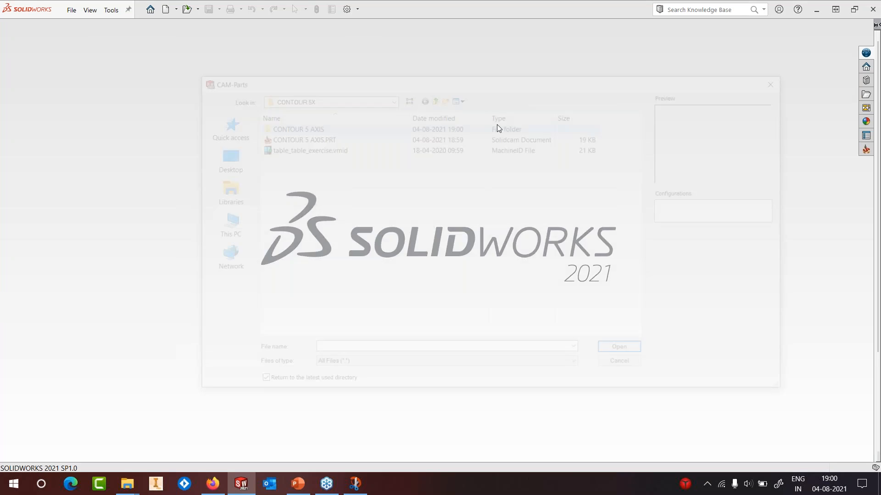
{"action": "left_click", "coordinate": [433, 97]}
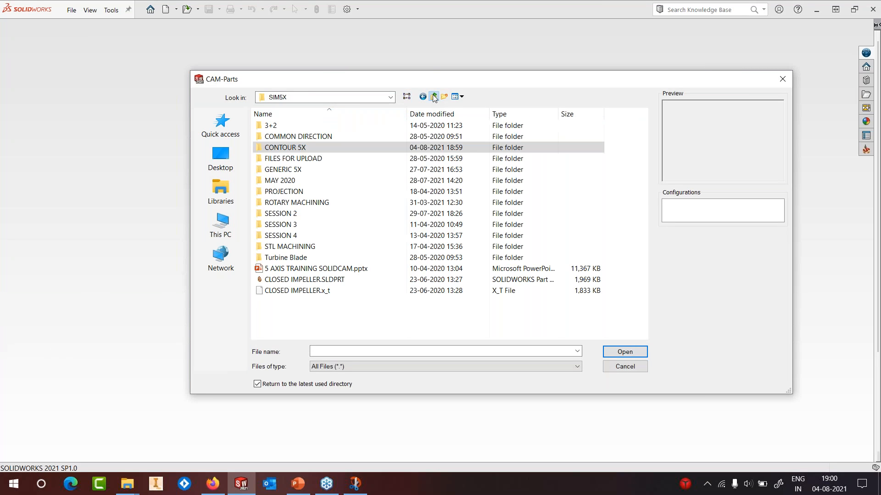
{"action": "left_click", "coordinate": [432, 96]}
{"action": "double_click", "coordinate": [288, 214]}
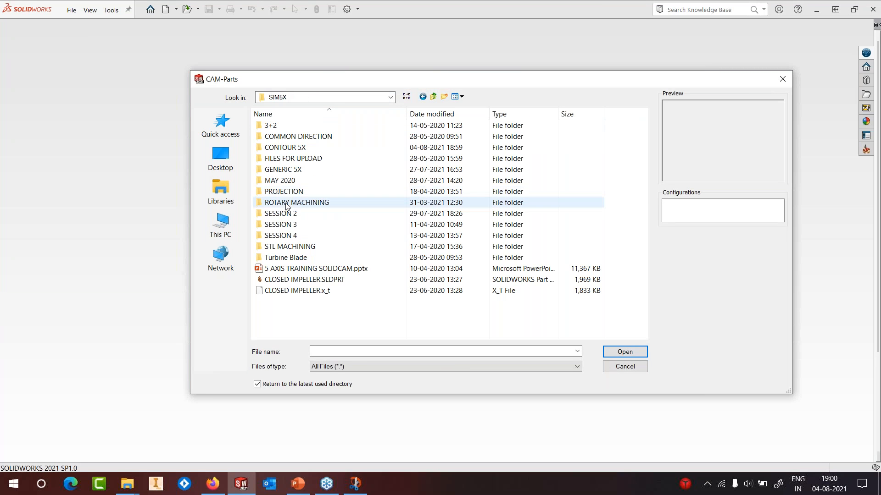
{"action": "double_click", "coordinate": [285, 181]}
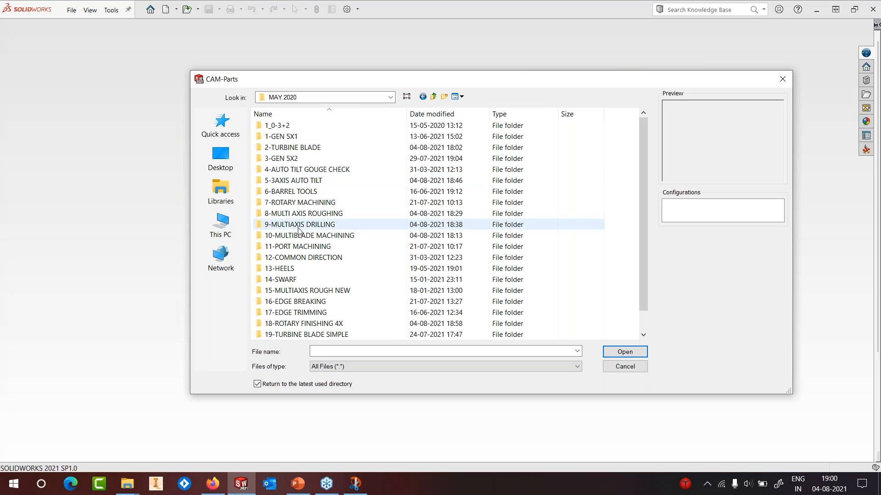
{"action": "double_click", "coordinate": [285, 279]}
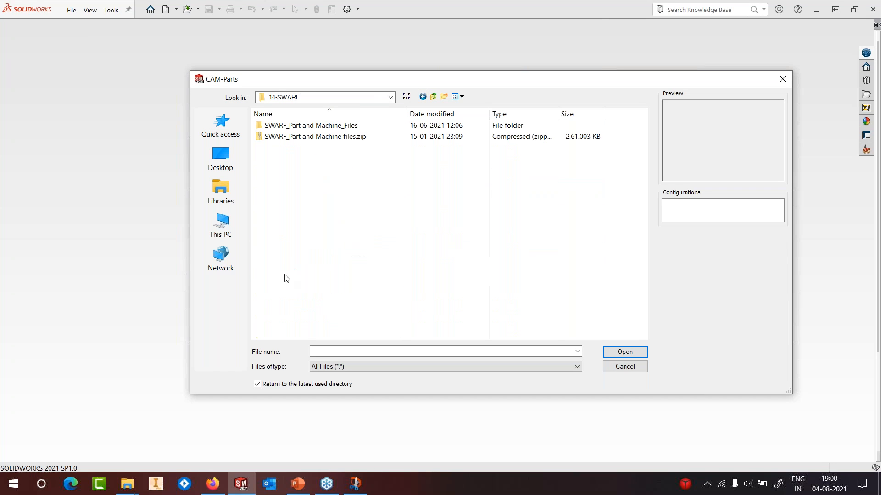
{"action": "left_click", "coordinate": [284, 129]}
{"action": "double_click", "coordinate": [285, 130]}
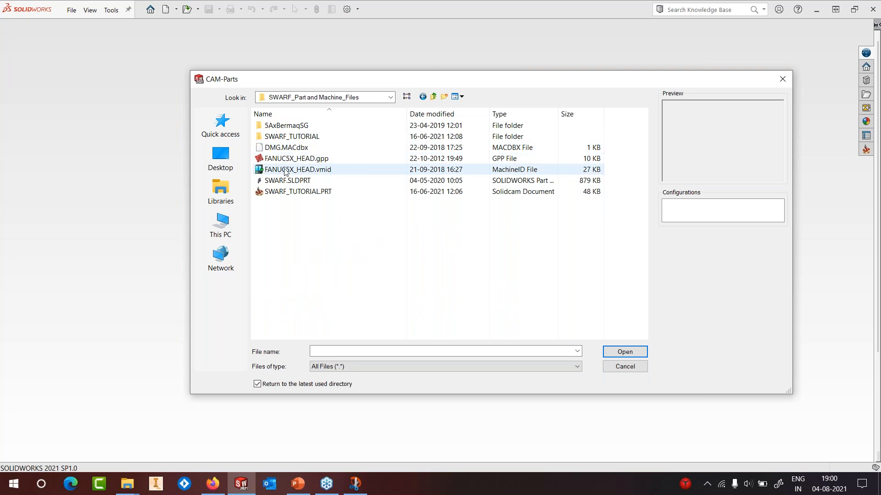
{"action": "left_click", "coordinate": [288, 191]}
{"action": "left_click", "coordinate": [625, 351]}
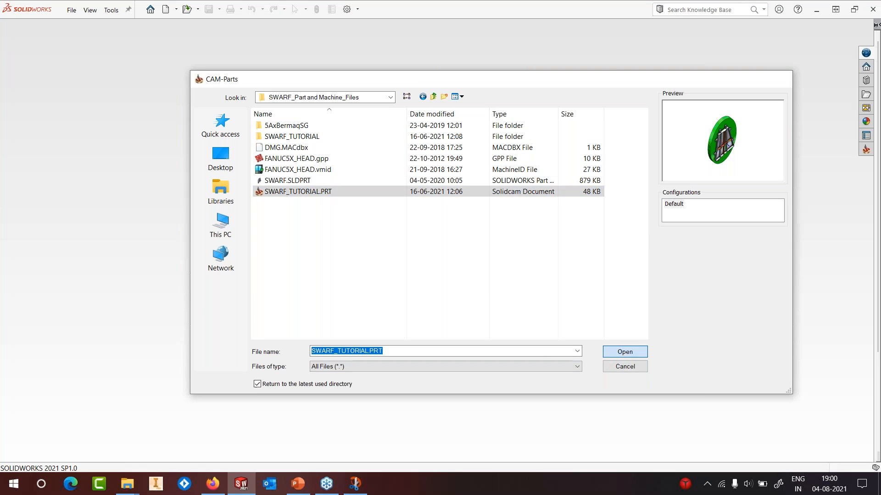
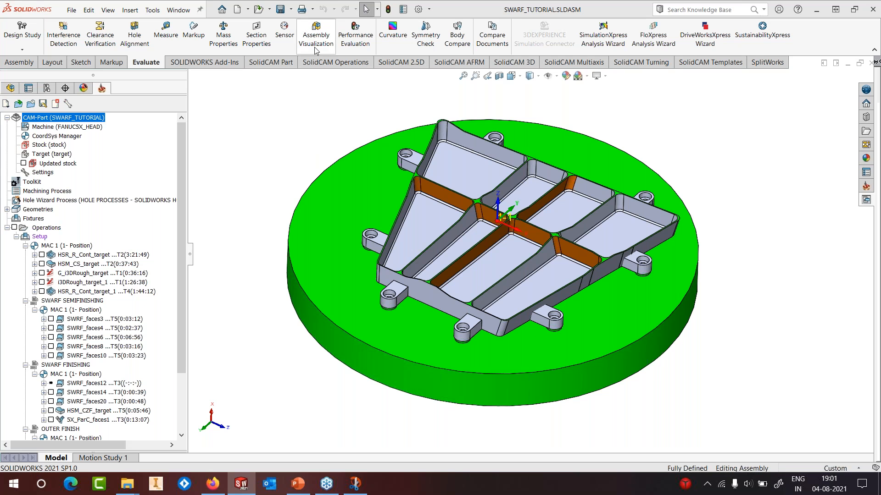
Inspect the part's tapered pocket walls and add a SWARF Machining operation after SWRF_faces30 in LUGS CUTOFF
{"action": "scroll", "coordinate": [579, 249], "scroll_direction": "down", "scroll_amount": 6}
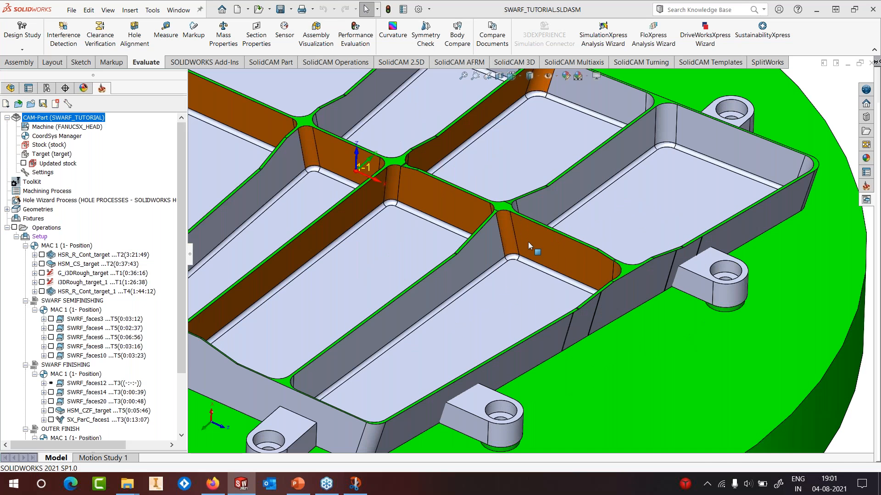
{"action": "middle_click_drag", "start_coordinate": [528, 243], "coordinate": [500, 253]}
{"action": "scroll", "coordinate": [499, 251], "scroll_direction": "up", "scroll_amount": 5}
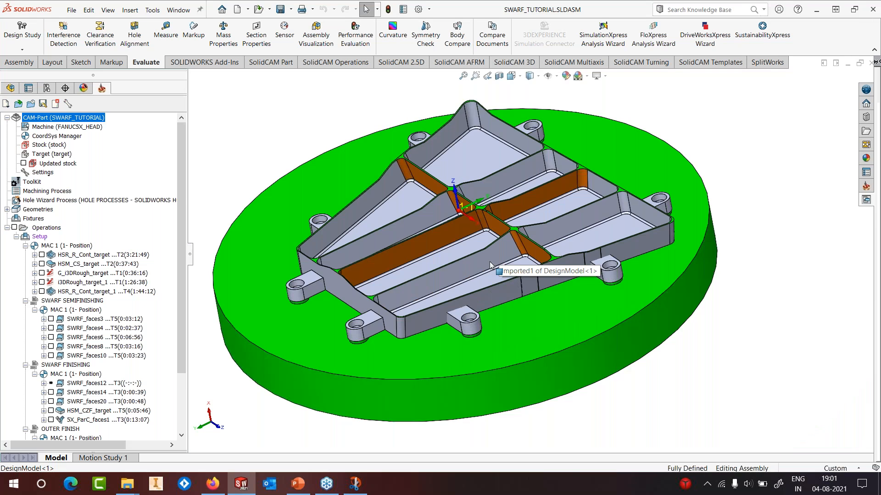
{"action": "scroll", "coordinate": [509, 248], "scroll_direction": "down", "scroll_amount": 3}
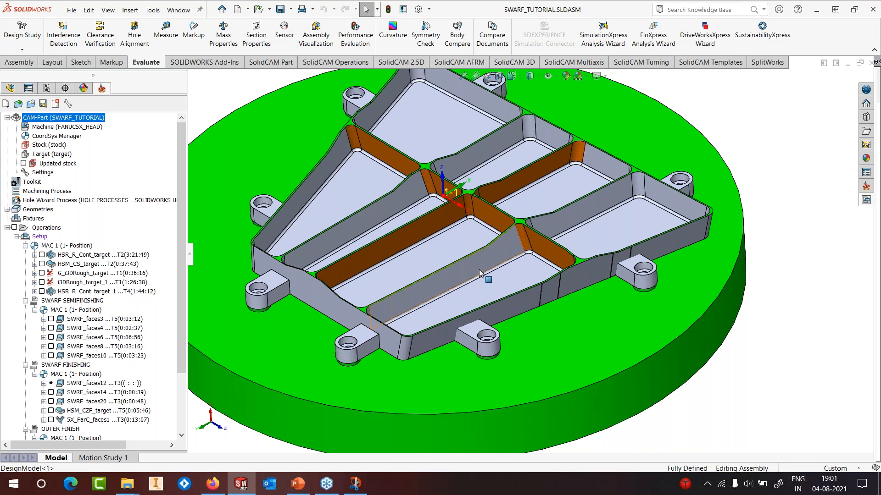
{"action": "scroll", "coordinate": [112, 438], "scroll_direction": "down", "scroll_amount": 3}
{"action": "right_click", "coordinate": [87, 430]}
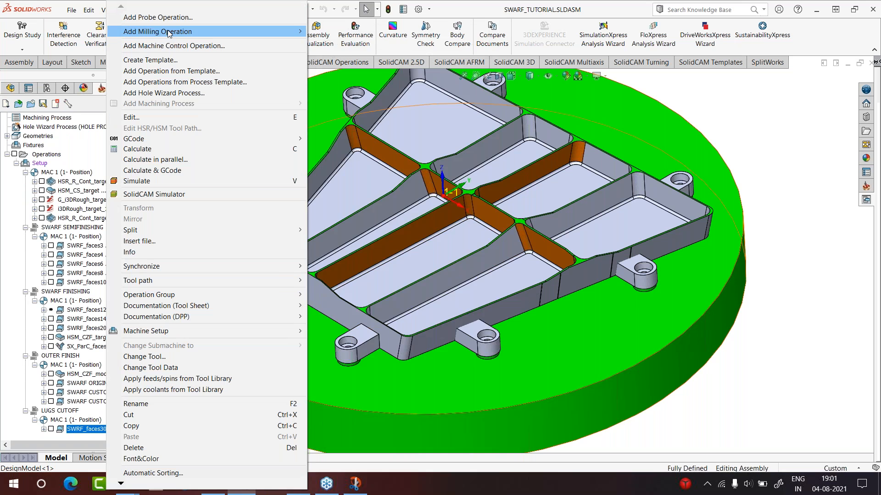
{"action": "mouse_move", "coordinate": [169, 33]}
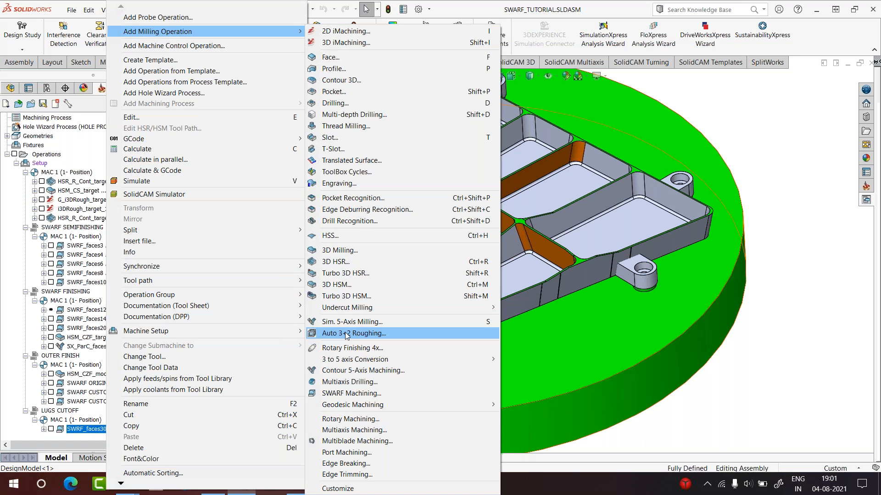
{"action": "left_click", "coordinate": [343, 394]}
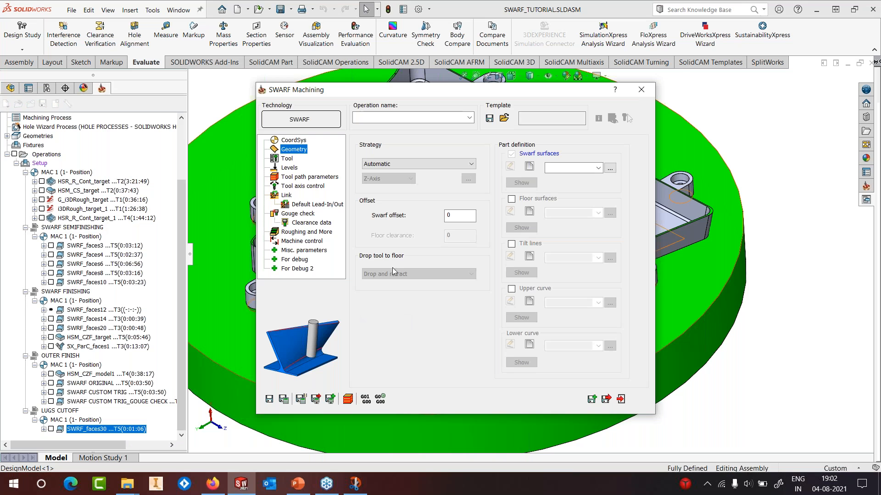
Start a new swarf surface selection and pick the end pocket's long inner wall, corner radius and adjoining orange wall
{"action": "left_click", "coordinate": [530, 168]}
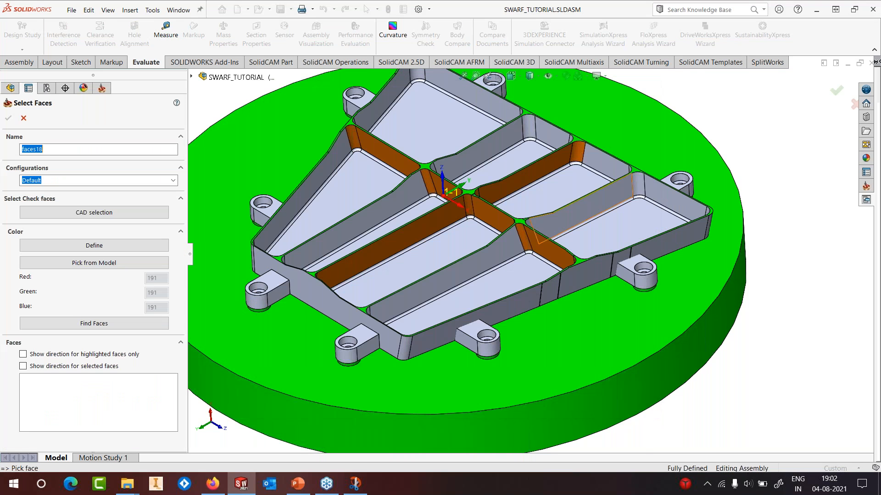
{"action": "scroll", "coordinate": [532, 268], "scroll_direction": "down", "scroll_amount": 3}
{"action": "scroll", "coordinate": [532, 268], "scroll_direction": "down", "scroll_amount": 4}
{"action": "left_click", "coordinate": [467, 205]}
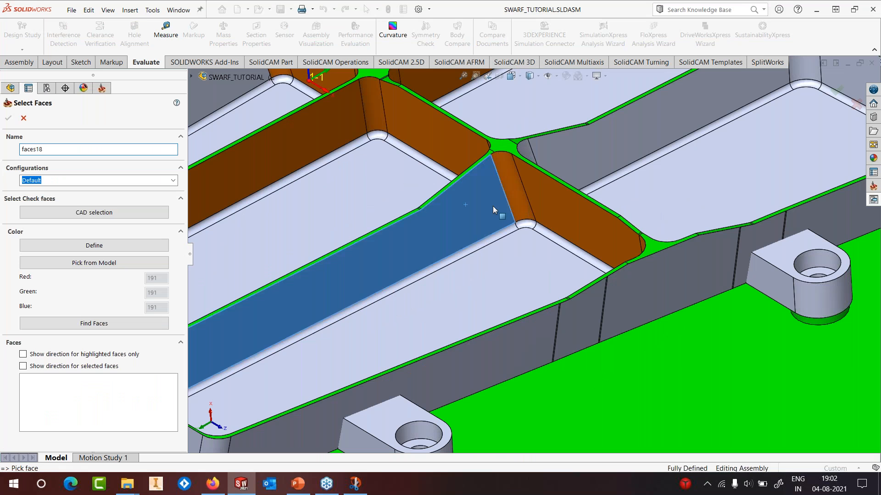
{"action": "left_click", "coordinate": [514, 200]}
{"action": "left_click", "coordinate": [583, 232]}
{"action": "scroll", "coordinate": [584, 232], "scroll_direction": "up", "scroll_amount": 4}
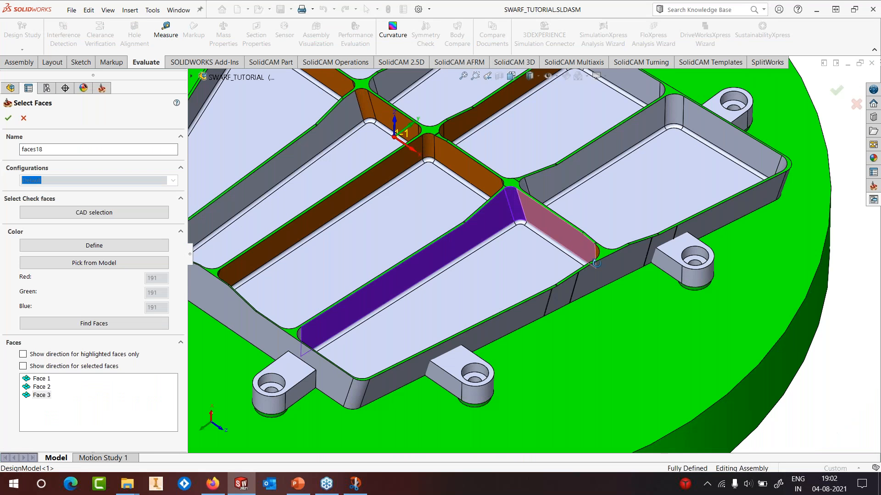
Add the pocket's next corner radius and the outer wall segments to the swarf surfaces, including the thin strips between them
{"action": "middle_click_drag", "start_coordinate": [585, 231], "coordinate": [607, 279]}
{"action": "left_click", "coordinate": [585, 256]}
{"action": "left_click", "coordinate": [569, 276]}
{"action": "scroll", "coordinate": [568, 283], "scroll_direction": "down", "scroll_amount": 8}
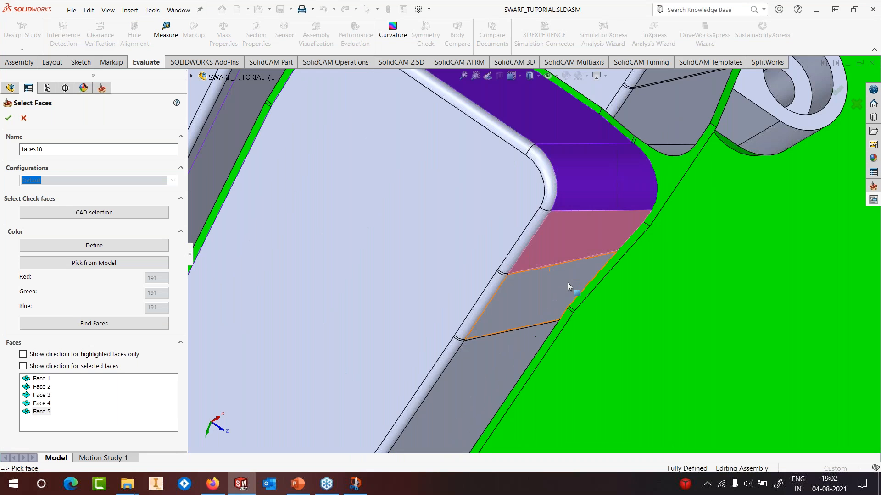
{"action": "left_click", "coordinate": [429, 226]}
{"action": "left_click", "coordinate": [431, 271]}
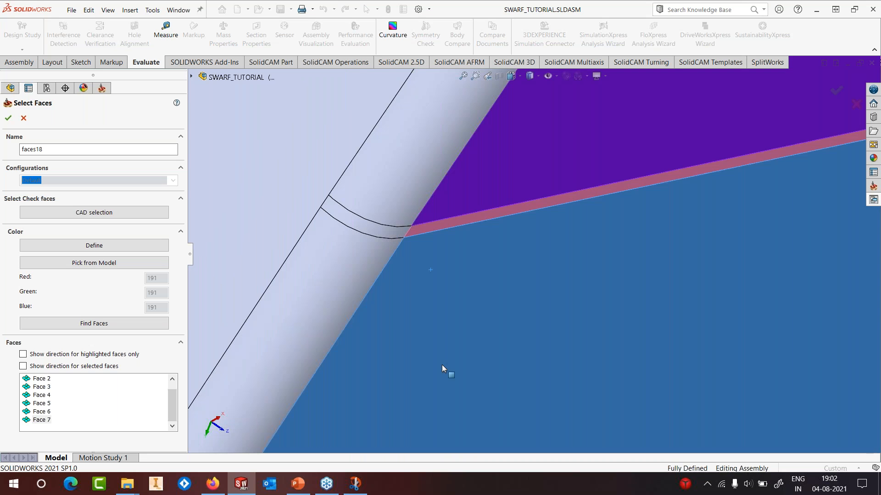
{"action": "scroll", "coordinate": [441, 365], "scroll_direction": "up", "scroll_amount": 5}
{"action": "scroll", "coordinate": [477, 344], "scroll_direction": "down", "scroll_amount": 6}
{"action": "left_click", "coordinate": [509, 199]}
{"action": "left_click", "coordinate": [529, 314]}
{"action": "scroll", "coordinate": [530, 346], "scroll_direction": "up", "scroll_amount": 6}
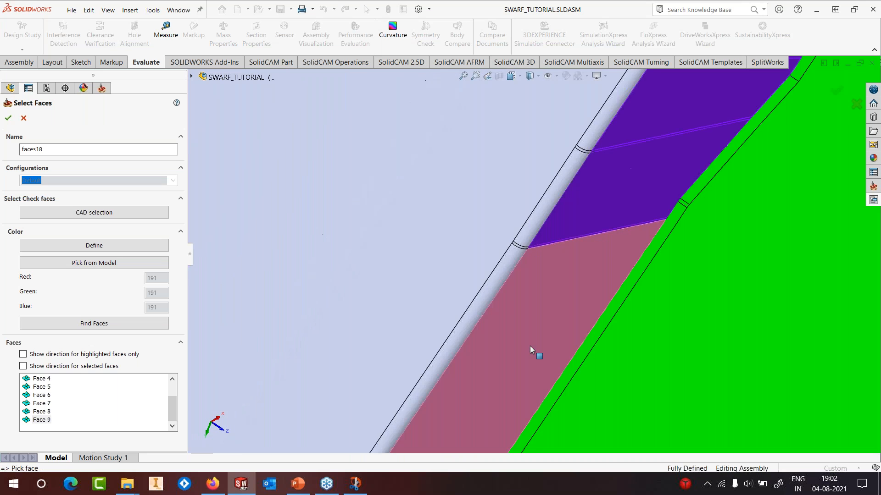
Add the pocket's remaining corner and end wall faces to the swarf surfaces and accept the selection
{"action": "scroll", "coordinate": [469, 340], "scroll_direction": "down", "scroll_amount": 6}
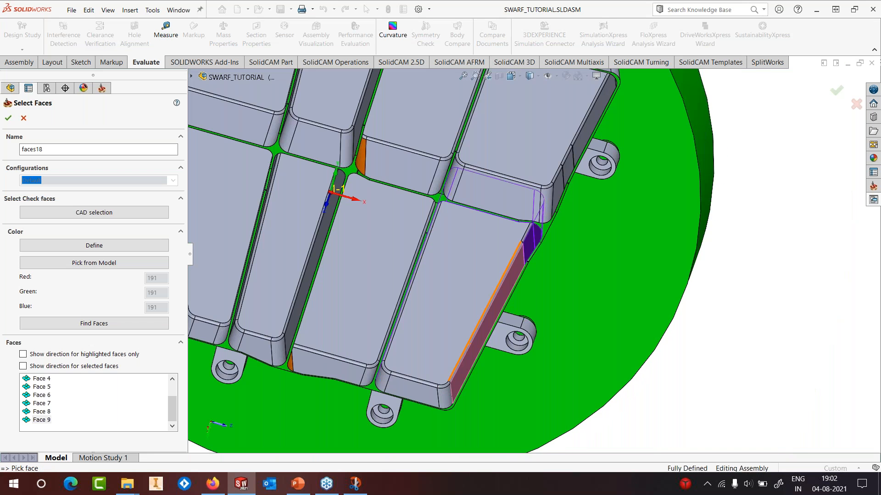
{"action": "left_click", "coordinate": [465, 344]}
{"action": "left_click", "coordinate": [346, 314]}
{"action": "middle_click_drag", "start_coordinate": [475, 290], "coordinate": [478, 60]}
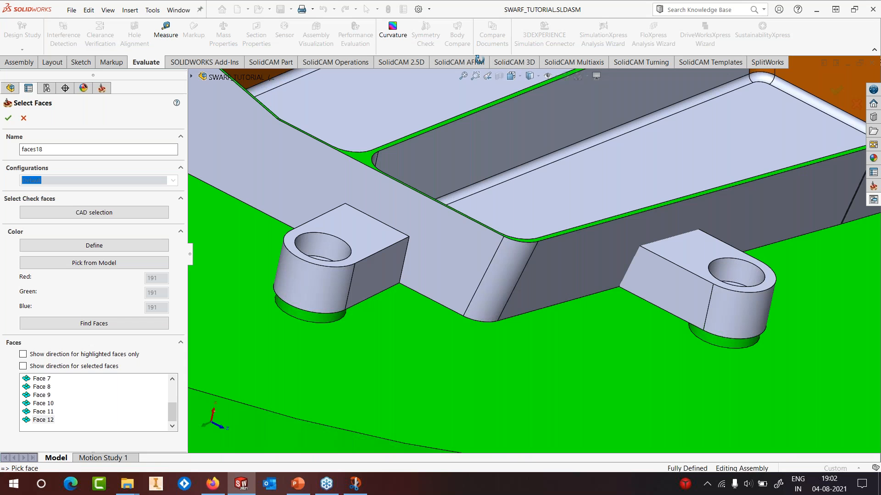
{"action": "scroll", "coordinate": [571, 220], "scroll_direction": "up", "scroll_amount": 3}
{"action": "scroll", "coordinate": [676, 151], "scroll_direction": "down", "scroll_amount": 1}
{"action": "left_click", "coordinate": [9, 119]}
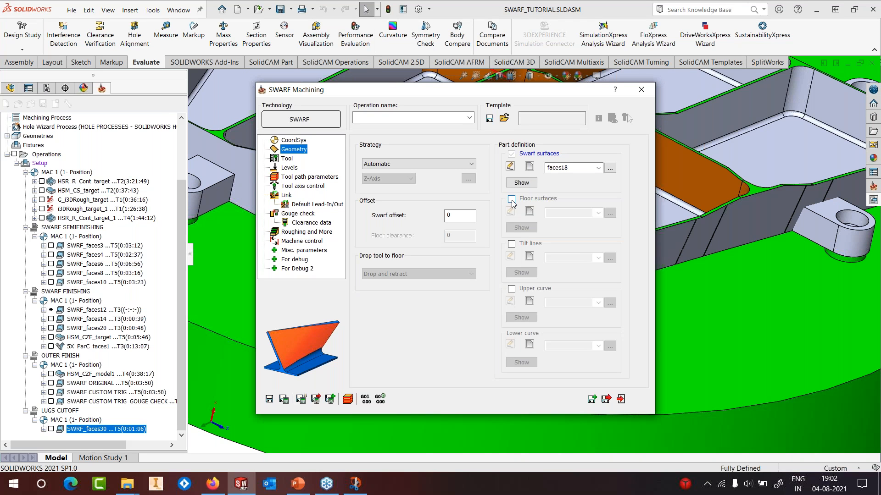
Enable floor surfaces and pick the end pocket's floor plus the fillets along the inner wall, its corner and the orange wall
{"action": "left_click", "coordinate": [511, 200]}
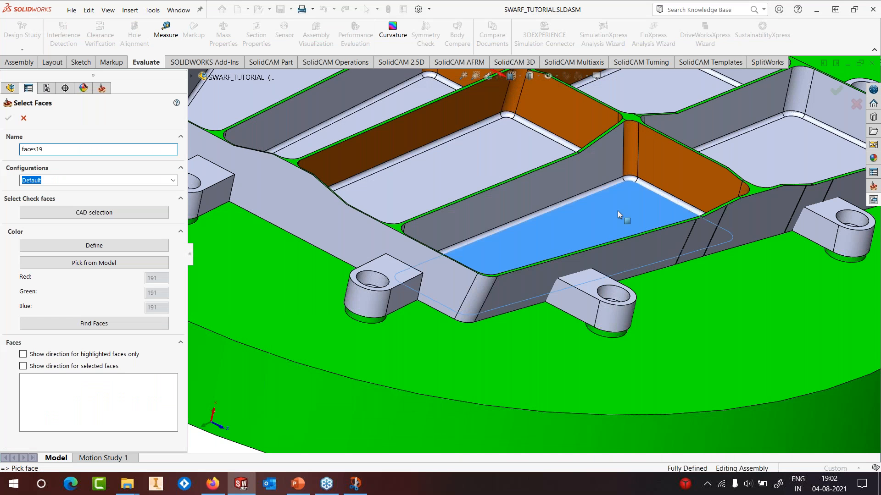
{"action": "left_click", "coordinate": [618, 210]}
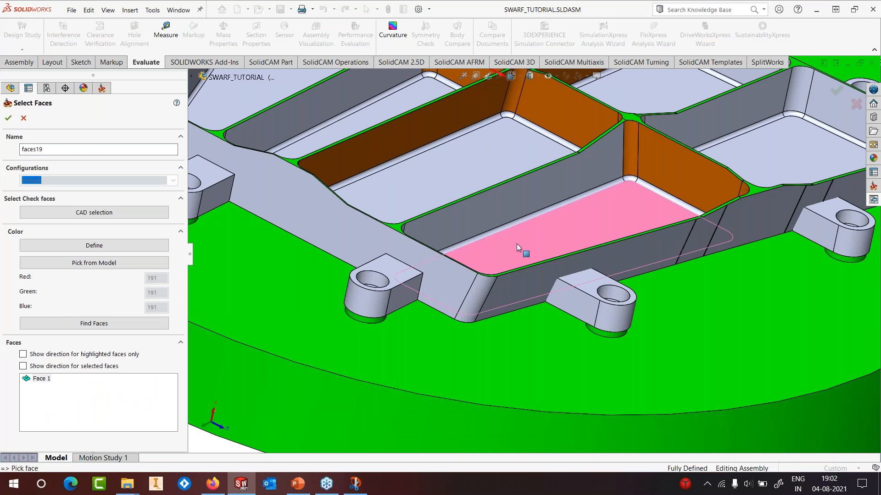
{"action": "scroll", "coordinate": [612, 167], "scroll_direction": "down", "scroll_amount": 5}
{"action": "left_click", "coordinate": [610, 208]}
{"action": "left_click", "coordinate": [683, 205]}
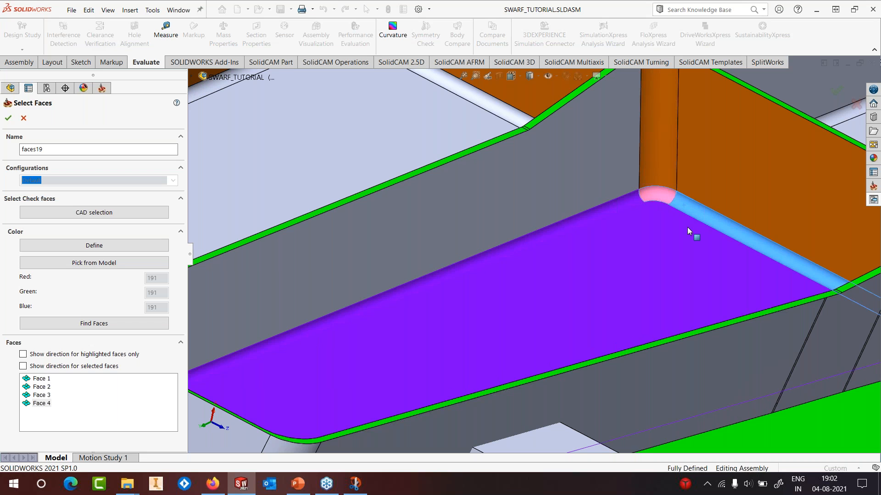
Add the pocket's next corner fillet and the fillets along the outer wall to the floor surfaces, including the thin strips between them
{"action": "scroll", "coordinate": [688, 232], "scroll_direction": "up", "scroll_amount": 4}
{"action": "scroll", "coordinate": [679, 234], "scroll_direction": "up", "scroll_amount": 2}
{"action": "scroll", "coordinate": [559, 244], "scroll_direction": "down", "scroll_amount": 6}
{"action": "left_click", "coordinate": [559, 244]}
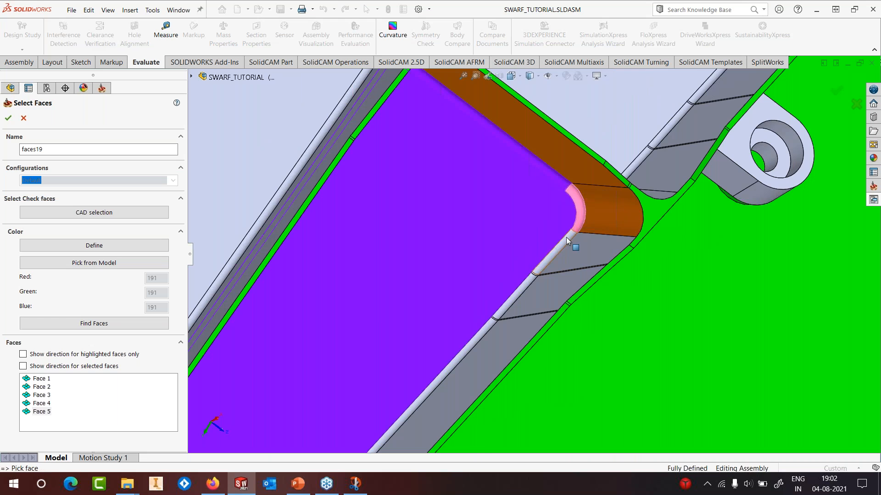
{"action": "scroll", "coordinate": [559, 244], "scroll_direction": "down", "scroll_amount": 6}
{"action": "left_click", "coordinate": [546, 215]}
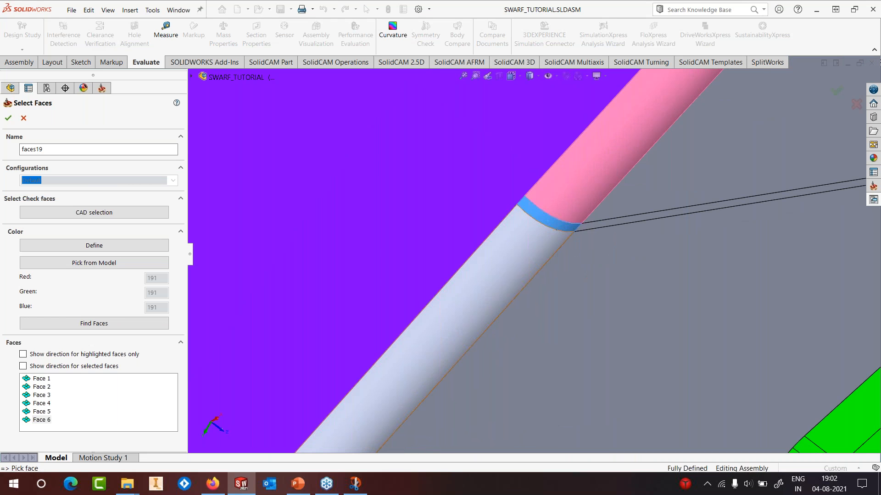
{"action": "left_click", "coordinate": [485, 316]}
{"action": "scroll", "coordinate": [485, 316], "scroll_direction": "up", "scroll_amount": 7}
{"action": "scroll", "coordinate": [479, 328], "scroll_direction": "down", "scroll_amount": 4}
{"action": "left_click", "coordinate": [483, 304]}
{"action": "left_click", "coordinate": [469, 326]}
{"action": "scroll", "coordinate": [471, 329], "scroll_direction": "up", "scroll_amount": 3}
{"action": "scroll", "coordinate": [470, 326], "scroll_direction": "up", "scroll_amount": 8}
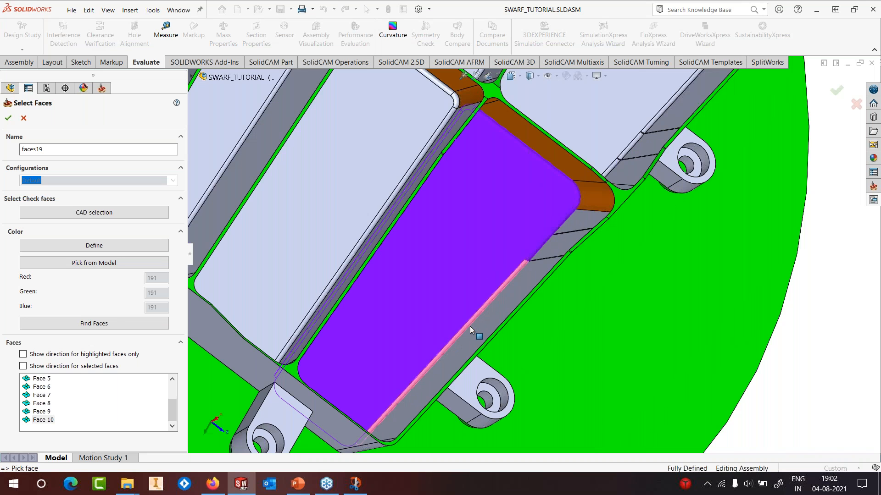
Add the remaining corner fillets and the end wall fillet to the floor surfaces and accept the selection
{"action": "scroll", "coordinate": [462, 326], "scroll_direction": "down", "scroll_amount": 5}
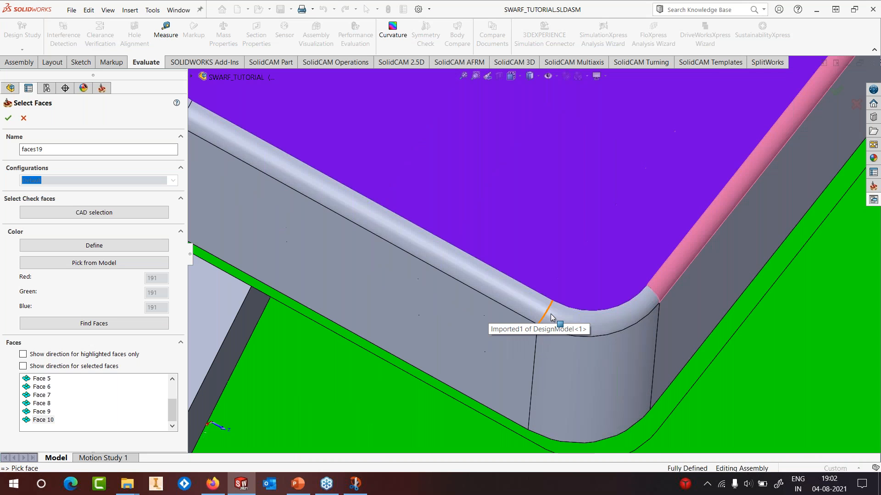
{"action": "left_click", "coordinate": [576, 320]}
{"action": "scroll", "coordinate": [519, 281], "scroll_direction": "up", "scroll_amount": 4}
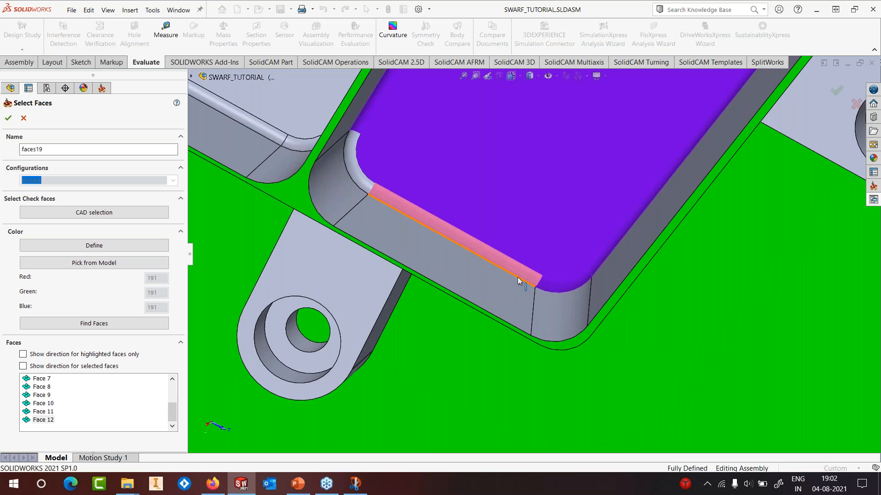
{"action": "scroll", "coordinate": [478, 275], "scroll_direction": "down", "scroll_amount": 2}
{"action": "scroll", "coordinate": [404, 144], "scroll_direction": "up", "scroll_amount": 5}
{"action": "scroll", "coordinate": [452, 186], "scroll_direction": "down", "scroll_amount": 4}
{"action": "left_click", "coordinate": [412, 258]}
{"action": "middle_click_drag", "start_coordinate": [559, 255], "coordinate": [562, 118]}
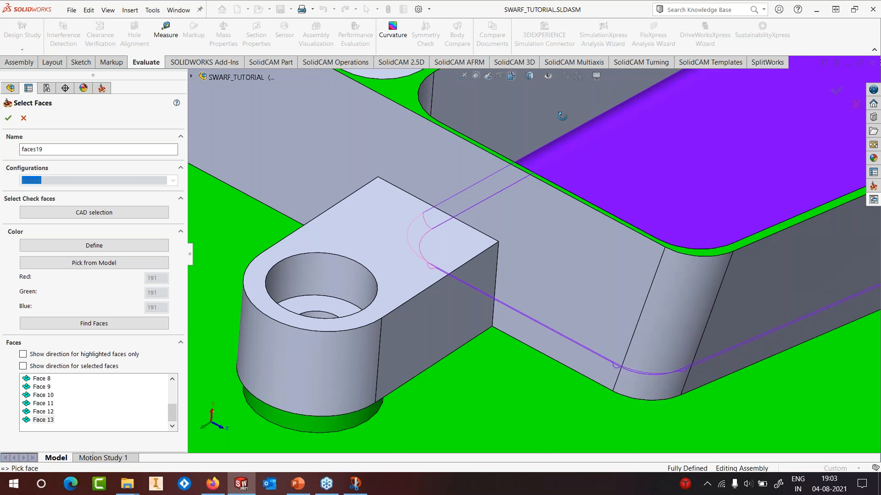
{"action": "scroll", "coordinate": [672, 173], "scroll_direction": "up", "scroll_amount": 8}
{"action": "scroll", "coordinate": [683, 175], "scroll_direction": "down", "scroll_amount": 2}
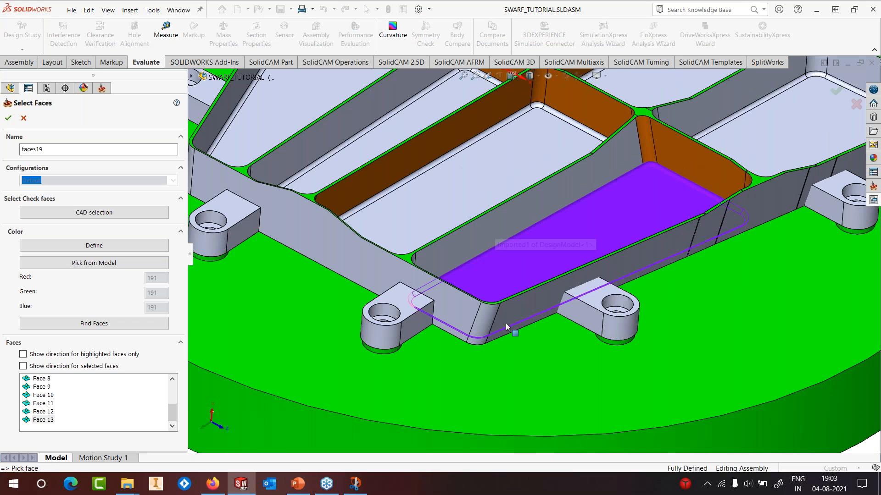
{"action": "left_click", "coordinate": [8, 118]}
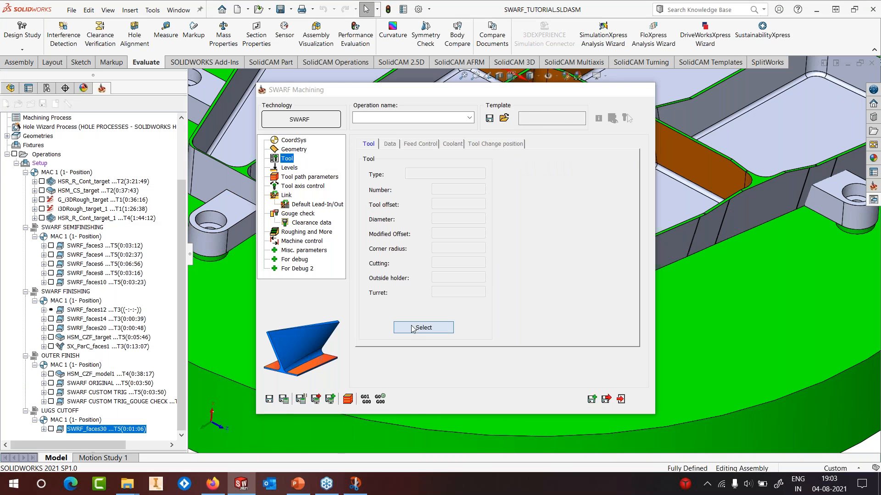
Choose tool 3, the 12 mm taper ball nose, for the operation and preview it with its holder
{"action": "left_click", "coordinate": [413, 328]}
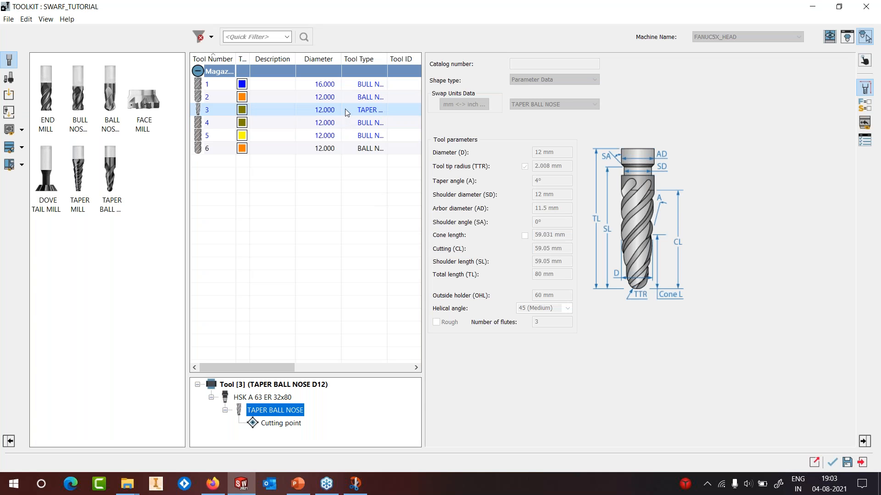
{"action": "left_click", "coordinate": [847, 37]}
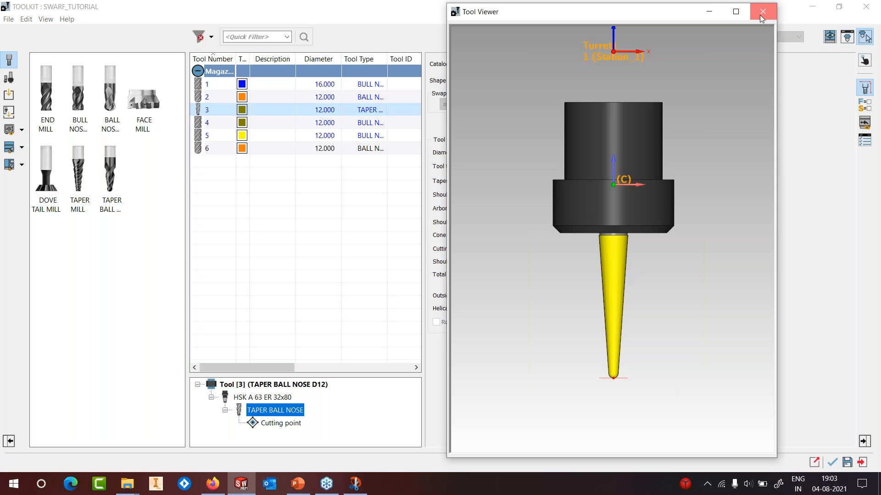
{"action": "left_click", "coordinate": [762, 13]}
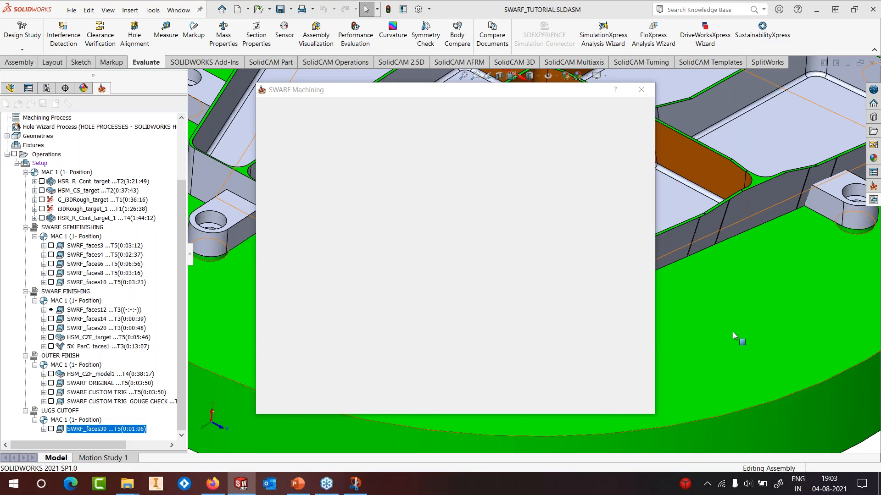
Set the machining side to Surface normal in the tool path parameters after checking the levels
{"action": "left_click", "coordinate": [289, 168]}
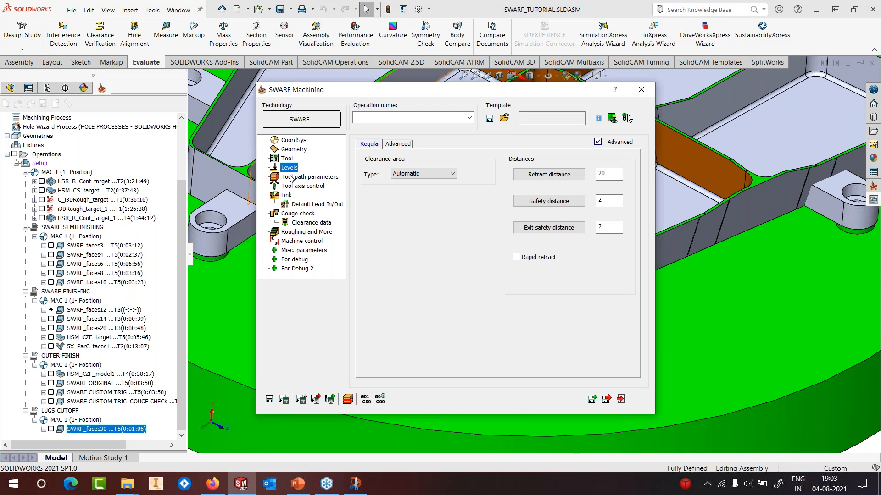
{"action": "left_click", "coordinate": [291, 178]}
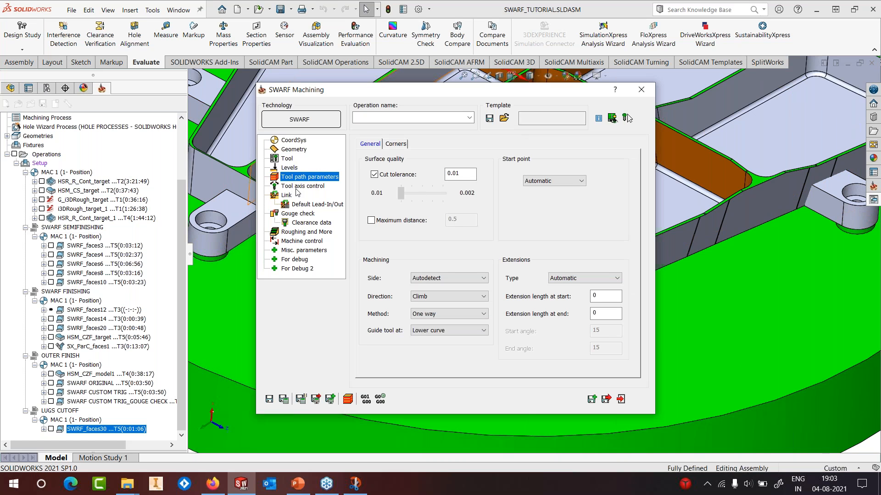
{"action": "left_click", "coordinate": [461, 281]}
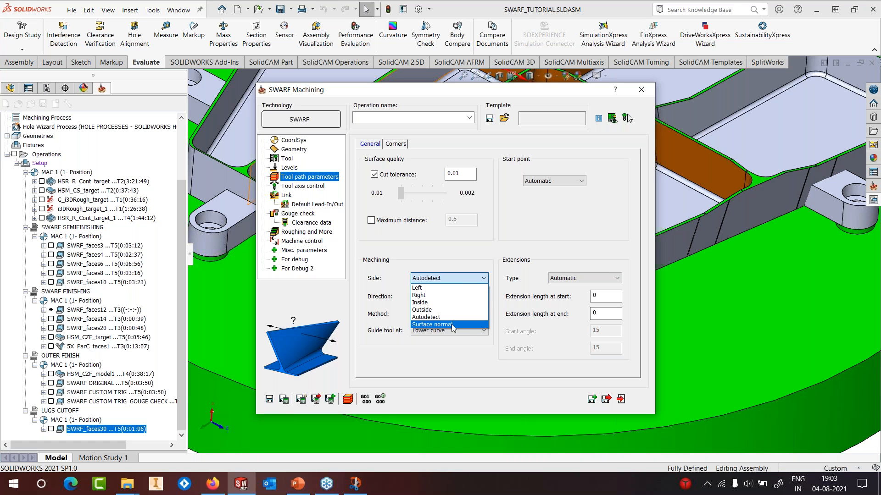
{"action": "left_click", "coordinate": [451, 324]}
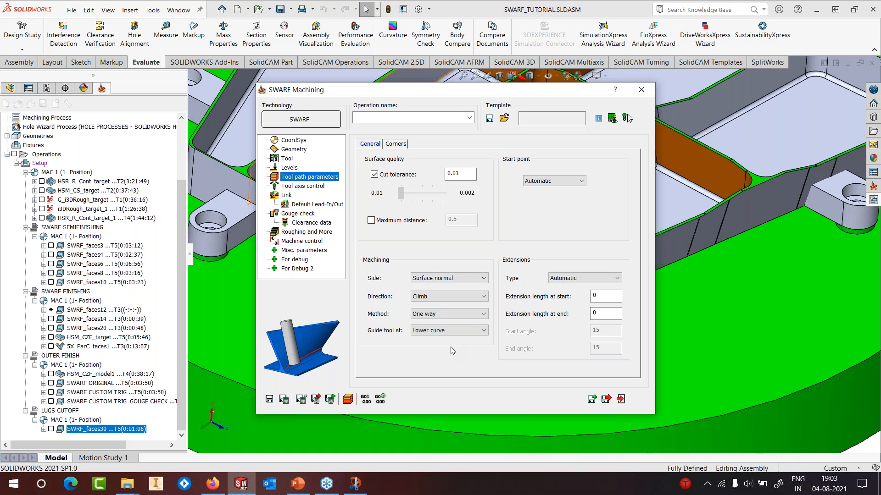
{"action": "left_click_drag", "start_coordinate": [422, 96], "coordinate": [204, 123]}
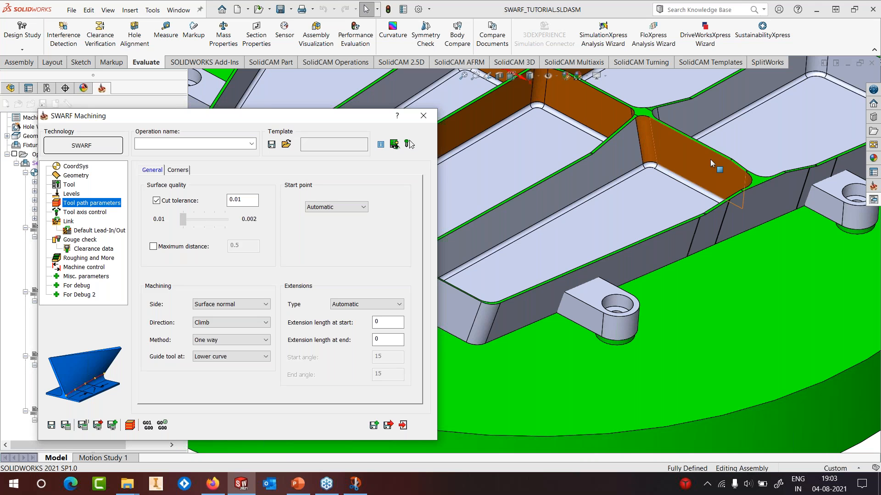
{"action": "left_click_drag", "start_coordinate": [394, 115], "coordinate": [603, 55]}
Set the first entry to Use Lead-In and the last exit to Use Lead-Out, and save and calculate the operation
{"action": "left_click", "coordinate": [280, 159]}
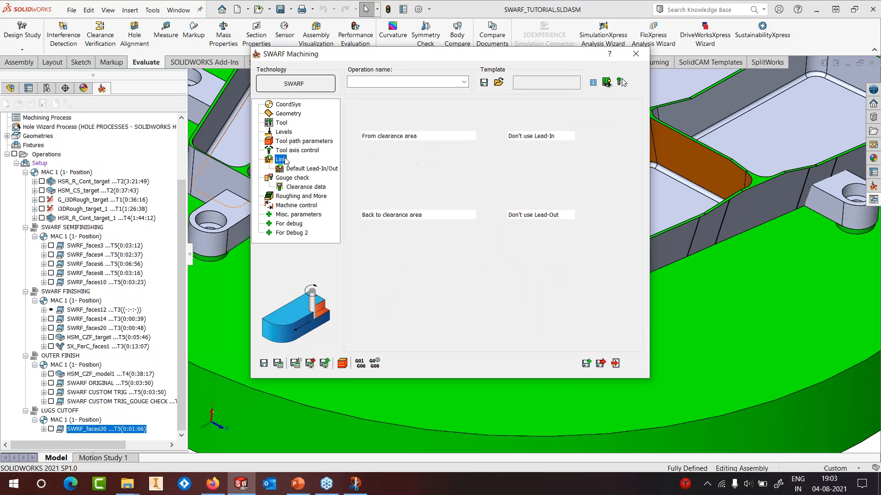
{"action": "left_click", "coordinate": [553, 135]}
{"action": "left_click", "coordinate": [544, 145]}
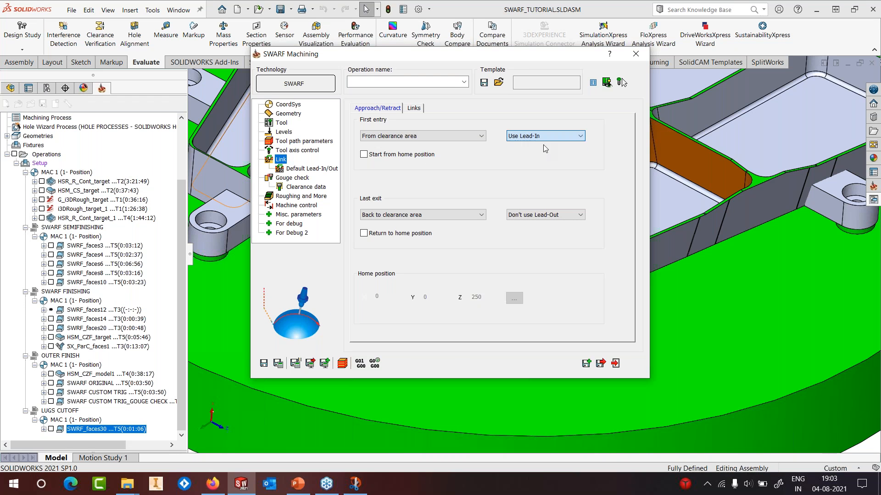
{"action": "left_click", "coordinate": [537, 215]}
{"action": "left_click", "coordinate": [537, 232]}
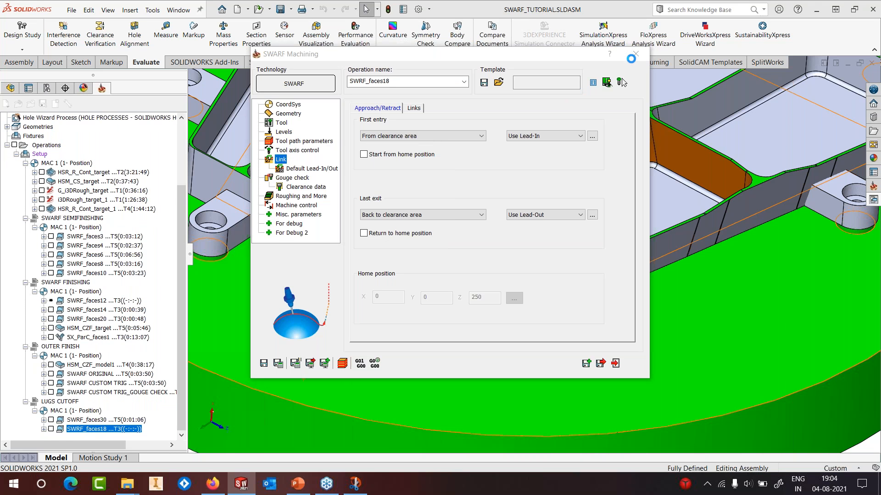
{"action": "left_click", "coordinate": [636, 56]}
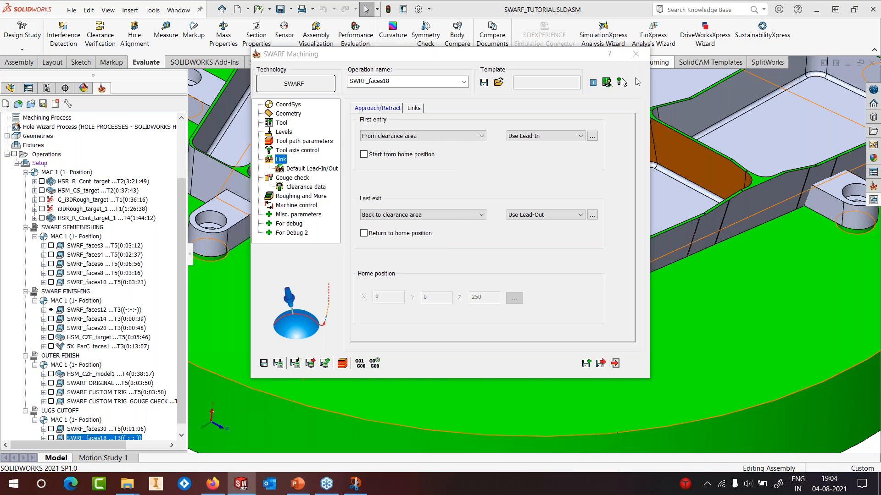
Simulate SWRF_faces18 in the host CAD view and examine the tapered tool's tilt at the pocket's end corner
{"action": "left_click", "coordinate": [49, 429]}
{"action": "right_click", "coordinate": [88, 430]}
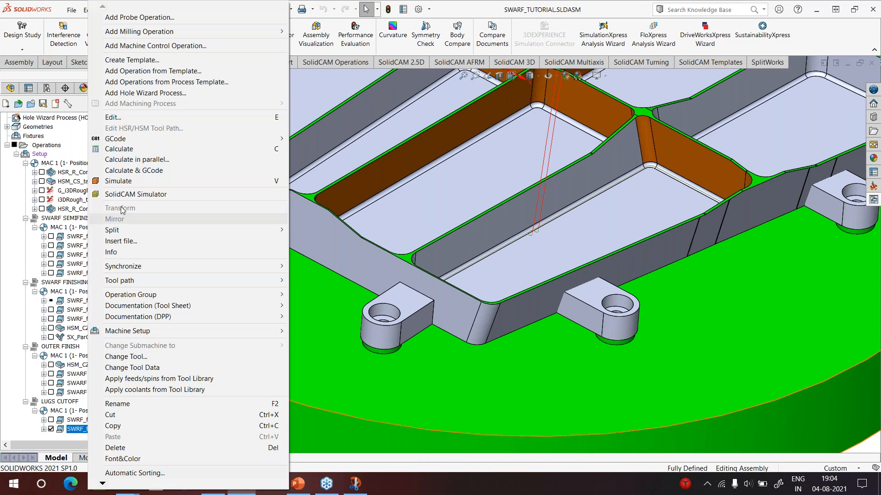
{"action": "left_click", "coordinate": [118, 182]}
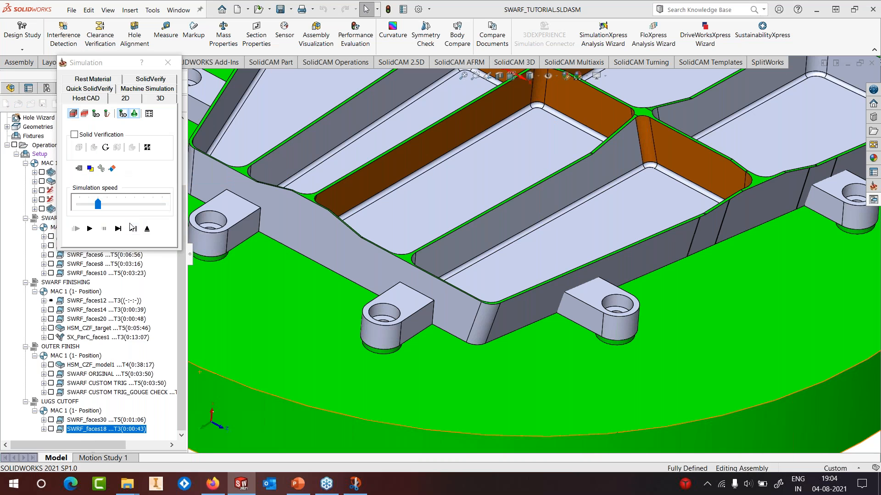
{"action": "left_click", "coordinate": [120, 229]}
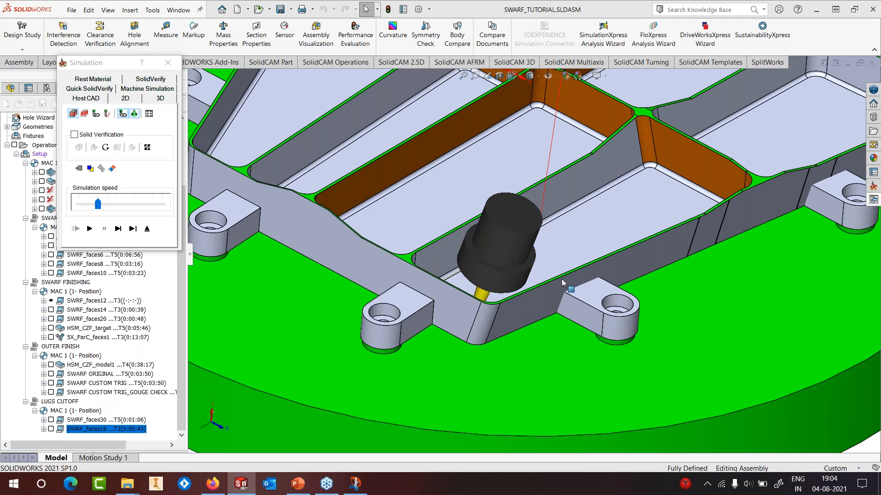
{"action": "middle_click_drag", "start_coordinate": [562, 283], "coordinate": [528, 233]}
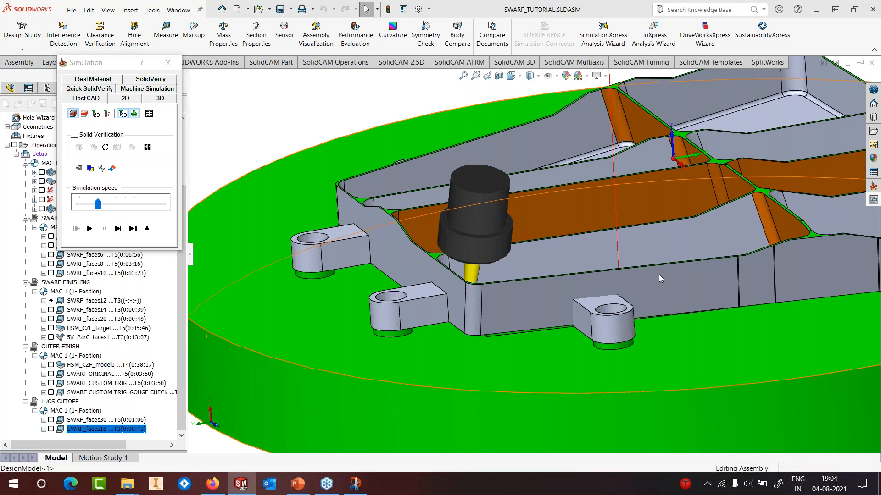
{"action": "middle_click_drag", "start_coordinate": [656, 273], "coordinate": [633, 234]}
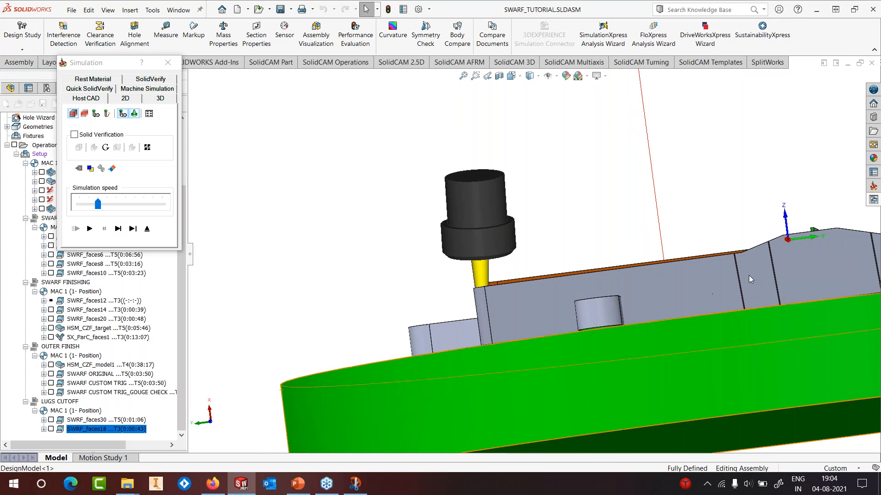
{"action": "middle_click_drag", "start_coordinate": [767, 270], "coordinate": [775, 304]}
Advance the simulation along the pocket's outer wall through the tool's retract and exit the simulation
{"action": "left_click", "coordinate": [120, 232]}
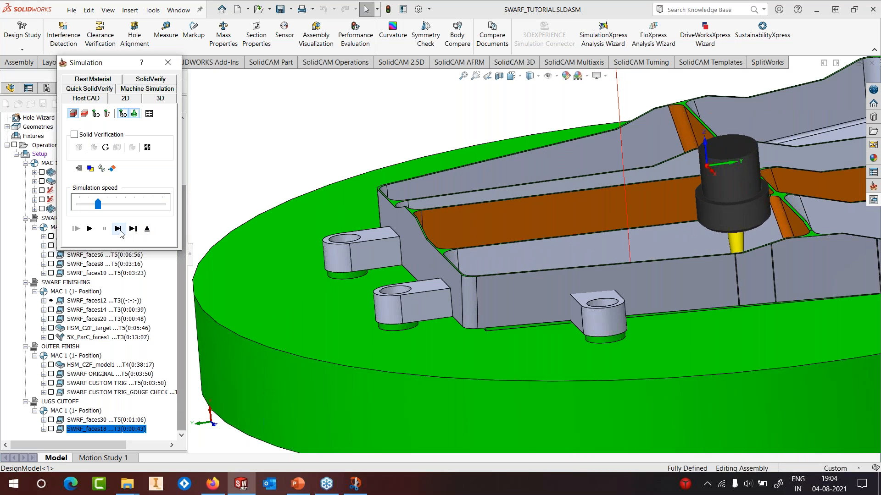
{"action": "middle_click_drag", "start_coordinate": [841, 262], "coordinate": [872, 260]}
{"action": "scroll", "coordinate": [871, 260], "scroll_direction": "down", "scroll_amount": 5}
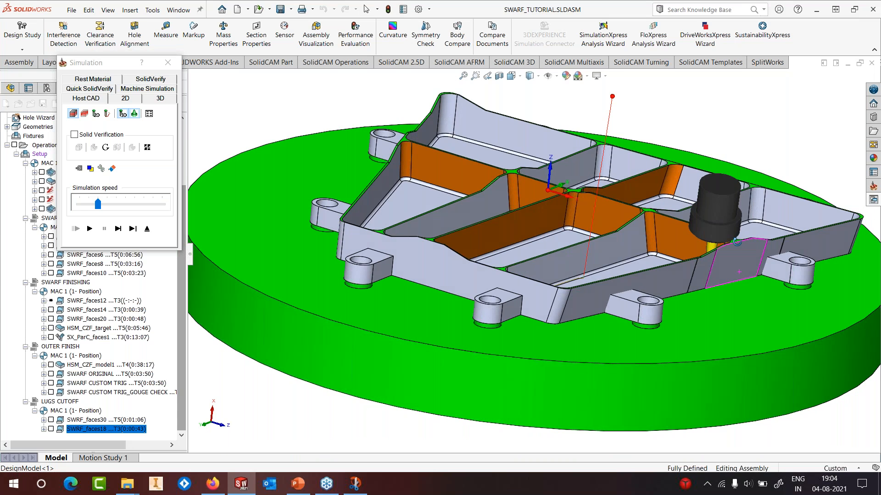
{"action": "middle_click_drag", "start_coordinate": [737, 242], "coordinate": [805, 276]}
{"action": "left_click", "coordinate": [119, 229]}
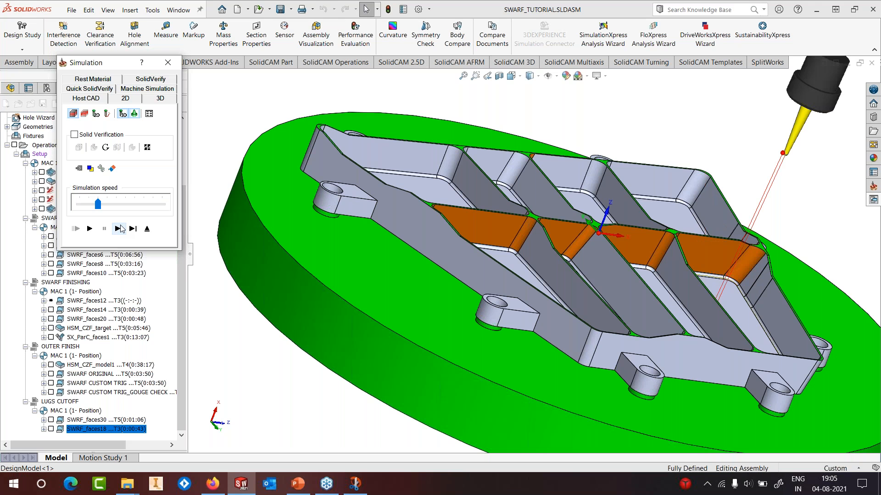
{"action": "middle_click_drag", "start_coordinate": [762, 266], "coordinate": [588, 206]}
{"action": "scroll", "coordinate": [587, 206], "scroll_direction": "up", "scroll_amount": 2}
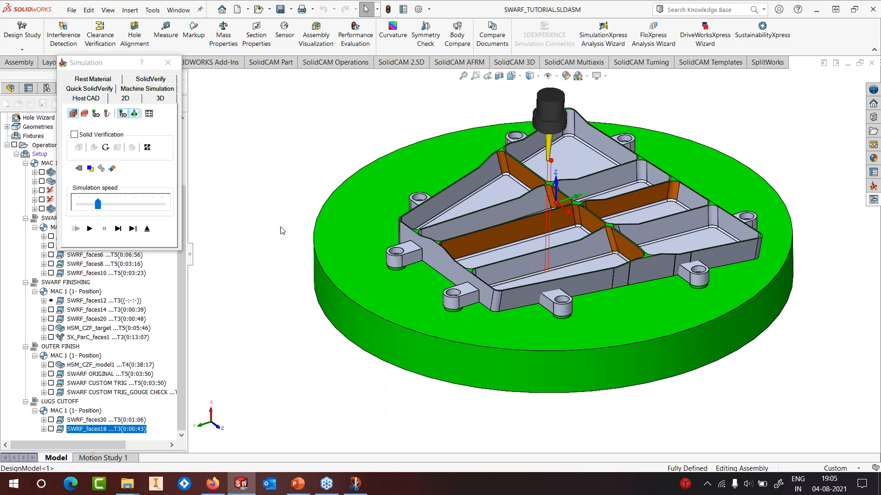
{"action": "left_click", "coordinate": [147, 229]}
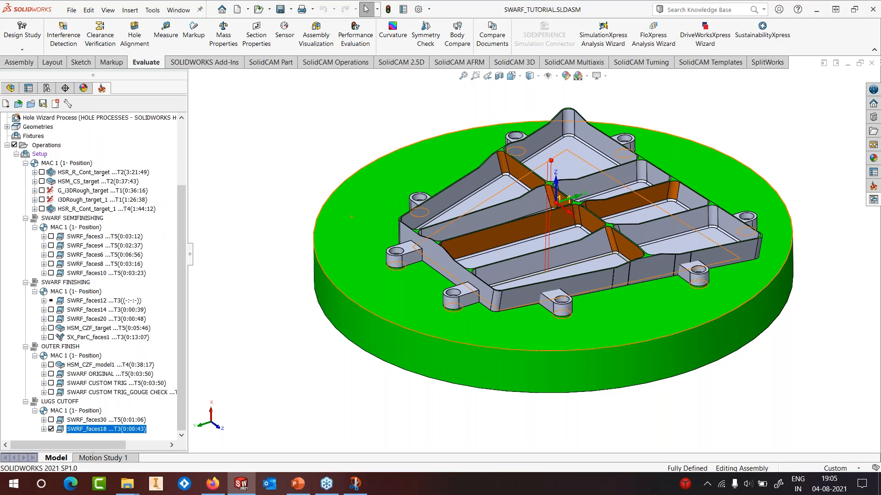
Edit SWRF_faces18 and set its roughing depth steps by number of slices to 5 with the Morph pattern
{"action": "right_click", "coordinate": [140, 430]}
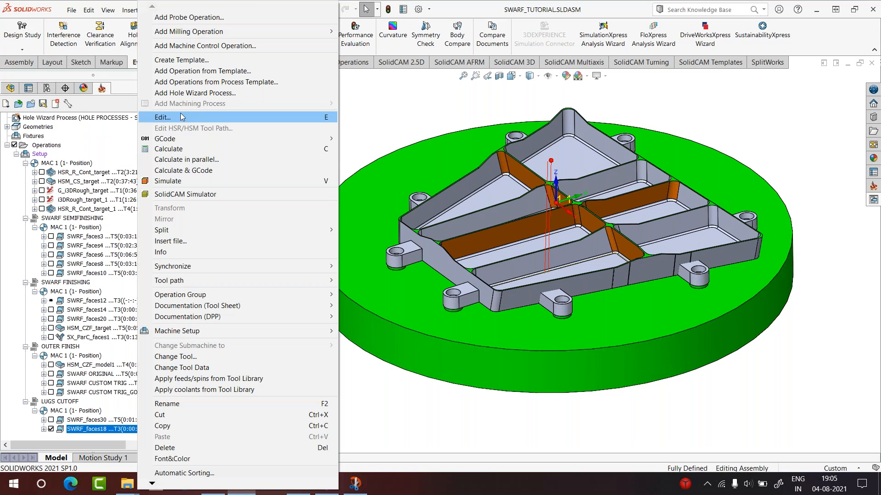
{"action": "left_click", "coordinate": [196, 117]}
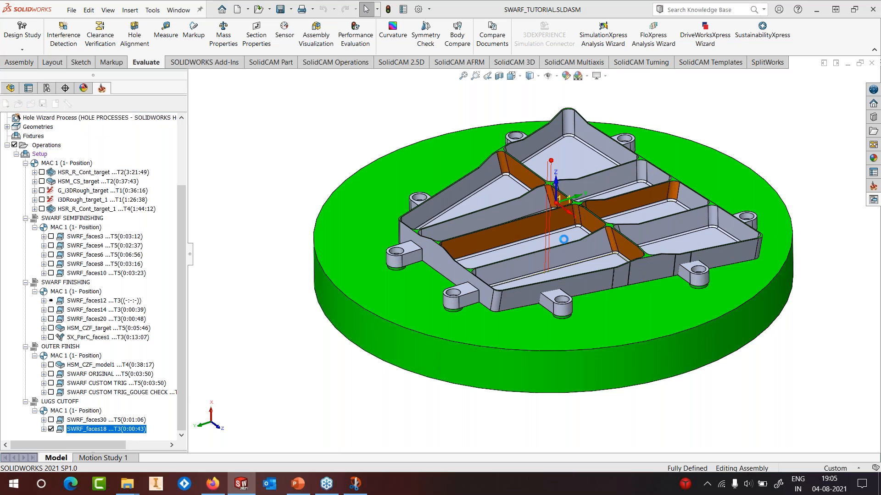
{"action": "left_click", "coordinate": [297, 197]}
{"action": "left_click", "coordinate": [431, 138]}
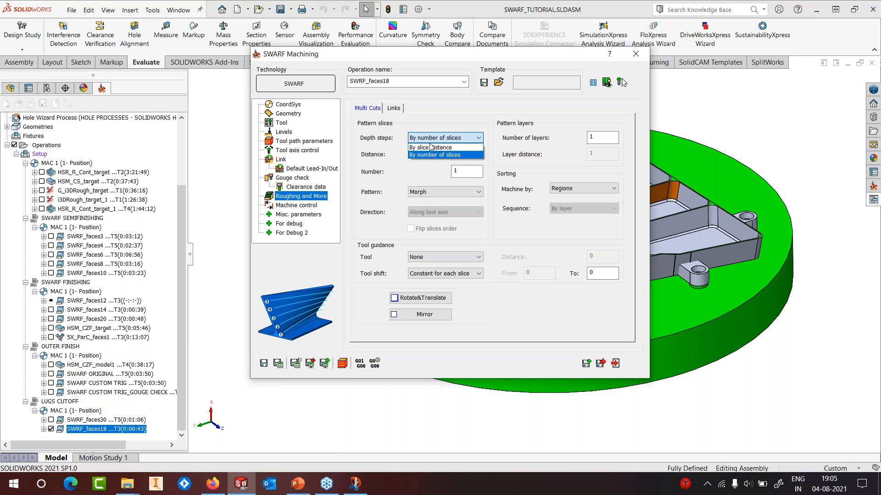
{"action": "left_click", "coordinate": [434, 155]}
{"action": "key", "text": "Tab"}
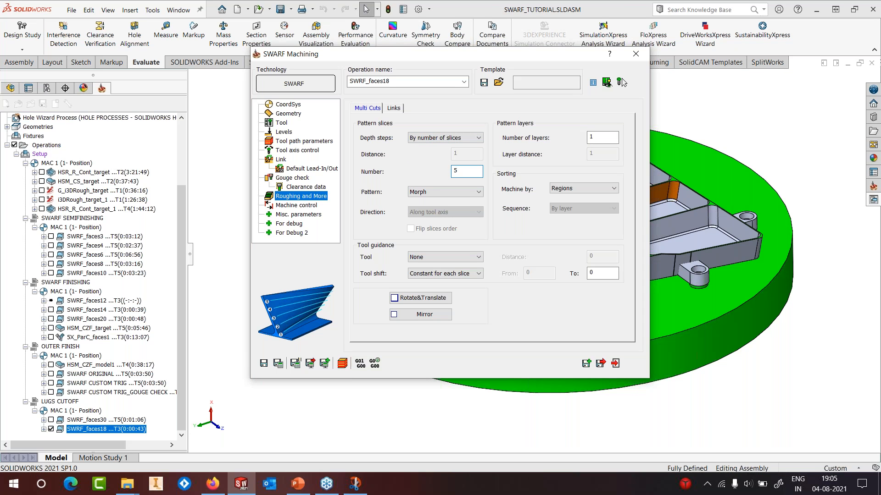
{"action": "left_click", "coordinate": [439, 193]}
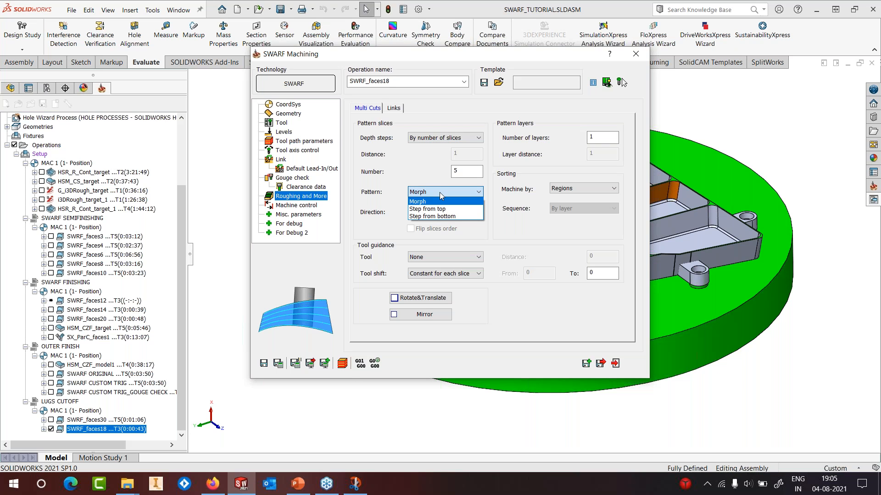
{"action": "left_click", "coordinate": [461, 197]}
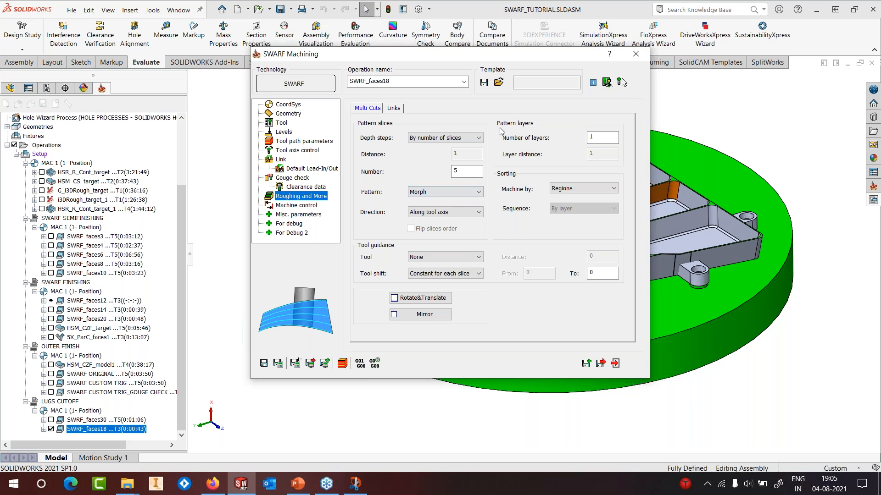
{"action": "left_click_drag", "start_coordinate": [506, 58], "coordinate": [490, 64]}
{"action": "left_click_drag", "start_coordinate": [398, 86], "coordinate": [199, 125]}
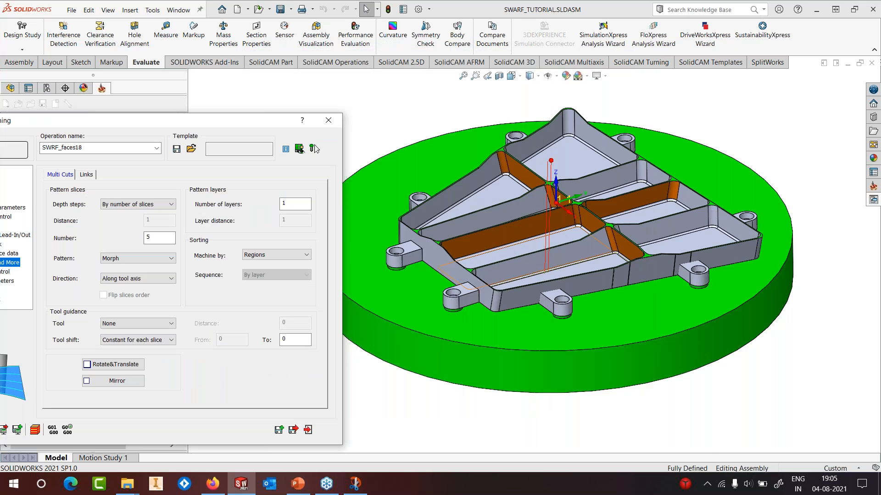
{"action": "scroll", "coordinate": [538, 220], "scroll_direction": "down", "scroll_amount": 5}
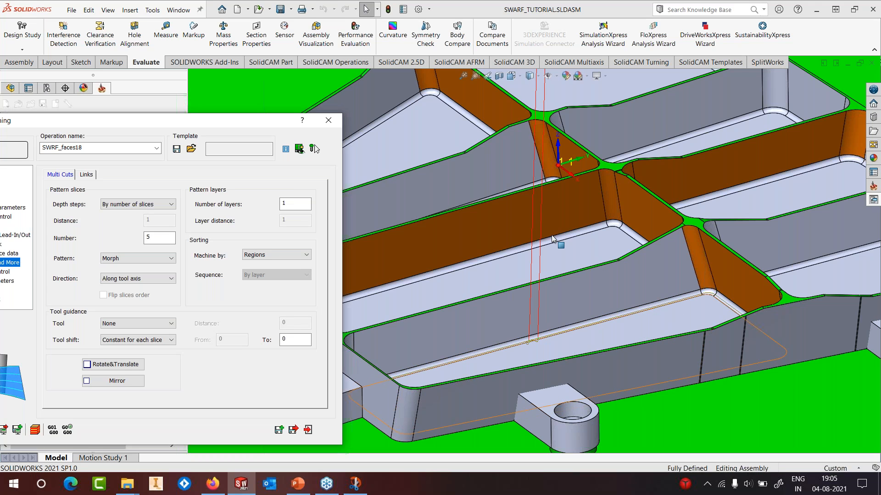
Set the clearance area to a Z-axis plane at height 15 and both safety distances to 10, and save and calculate the operation
{"action": "left_click_drag", "start_coordinate": [241, 120], "coordinate": [323, 64]}
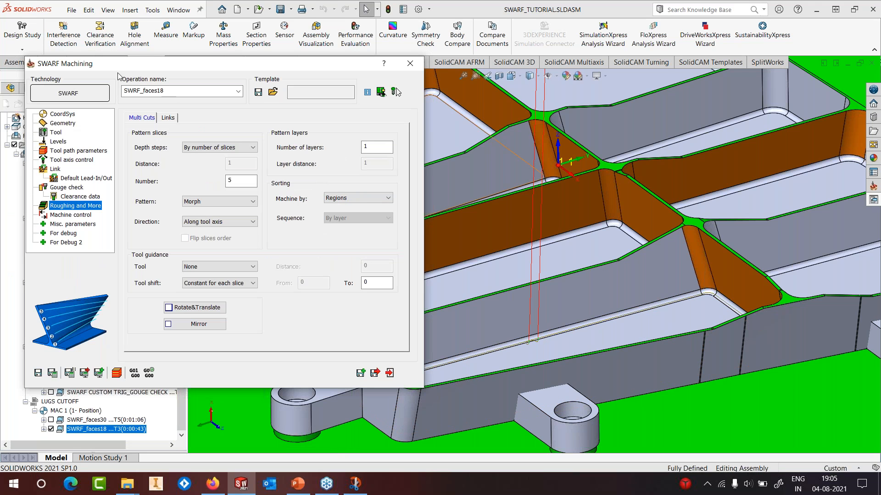
{"action": "left_click", "coordinate": [58, 142]}
{"action": "left_click", "coordinate": [193, 148]}
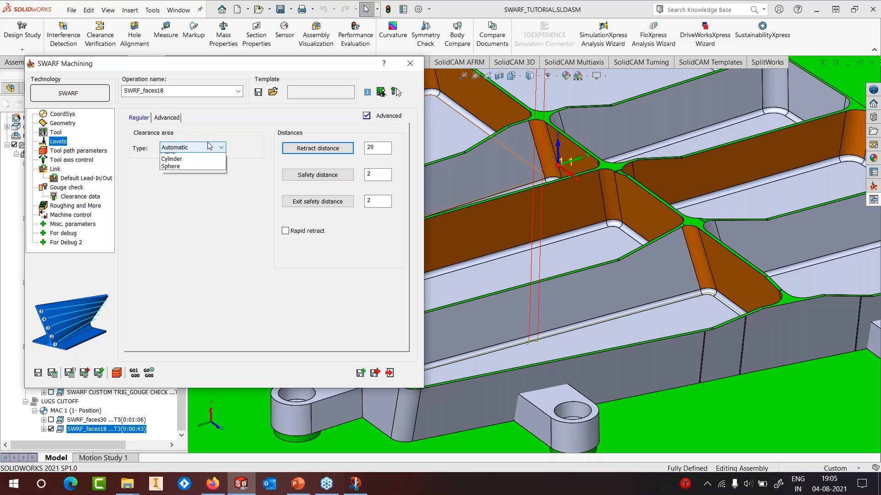
{"action": "left_click", "coordinate": [174, 169]}
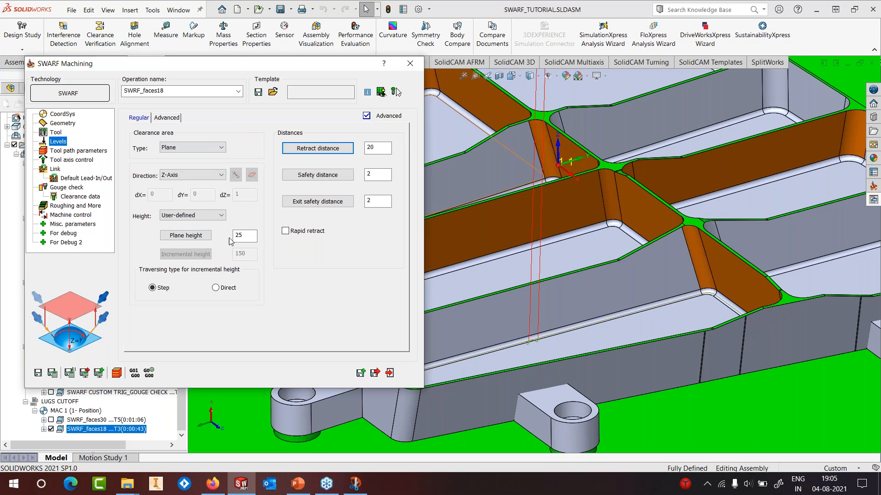
{"action": "left_click_drag", "start_coordinate": [249, 236], "coordinate": [218, 237]}
{"action": "type", "text": "10"}
{"action": "key", "text": "shift+Tab"}
{"action": "type", "text": "10"}
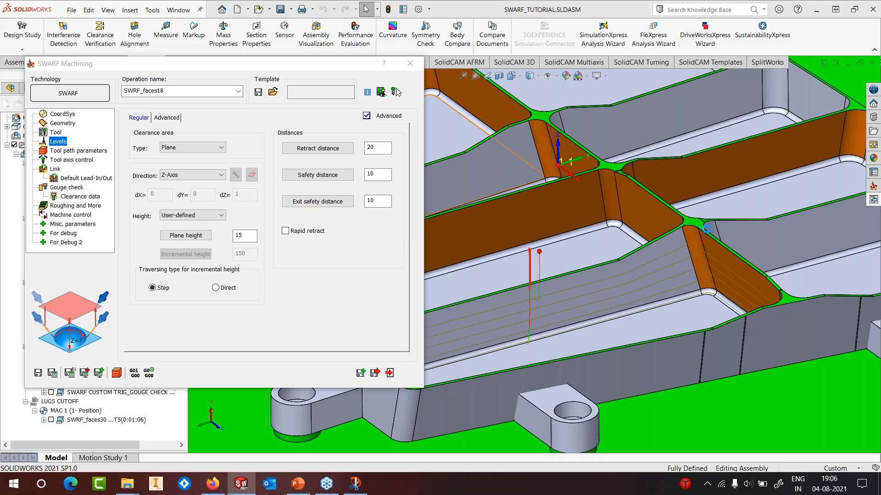
{"action": "middle_click_drag", "start_coordinate": [660, 276], "coordinate": [674, 269]}
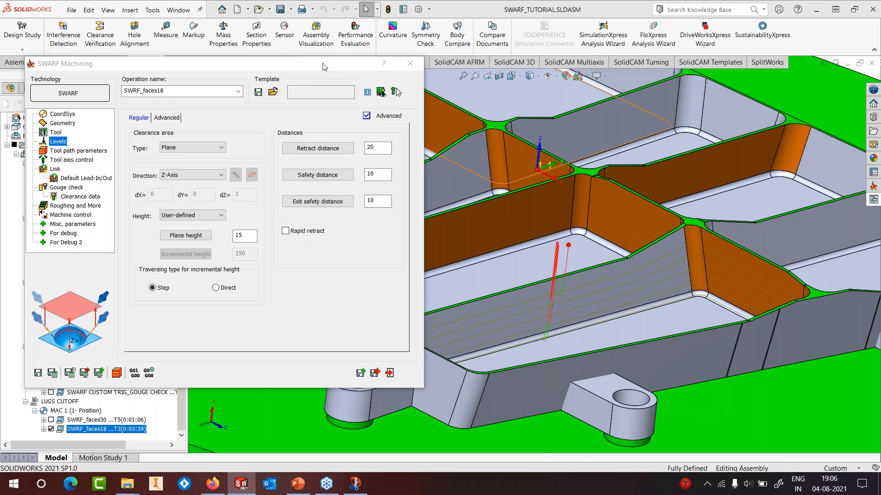
{"action": "double_click", "coordinate": [324, 67]}
{"action": "left_click_drag", "start_coordinate": [182, 194], "coordinate": [186, 109]}
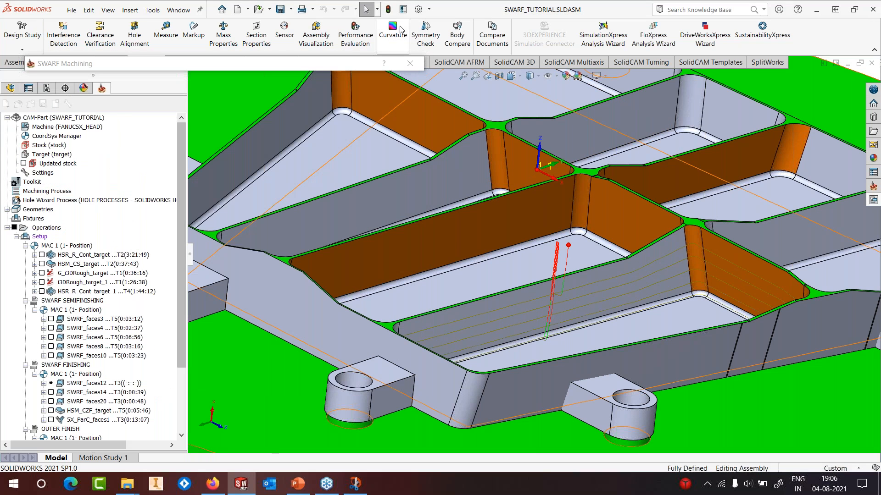
{"action": "left_click", "coordinate": [409, 65]}
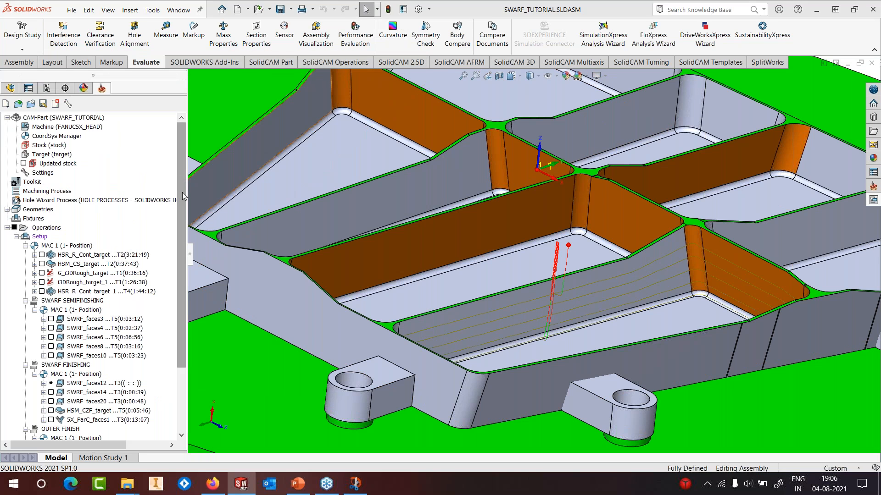
Change the display color of tool 3, the taper ball nose, to blue in the ToolKit and save it
{"action": "mouse_move", "coordinate": [182, 196]}
{"action": "left_mouse_down"}
{"action": "mouse_move", "coordinate": [182, 280]}
{"action": "mouse_move", "coordinate": [182, 196]}
{"action": "left_mouse_up"}
{"action": "left_click", "coordinate": [33, 182]}
{"action": "double_click", "coordinate": [33, 182]}
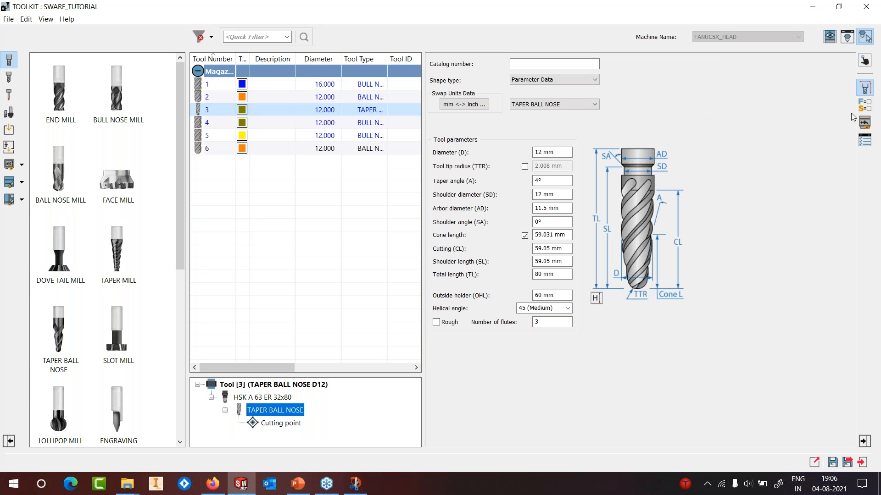
{"action": "left_click", "coordinate": [865, 61]}
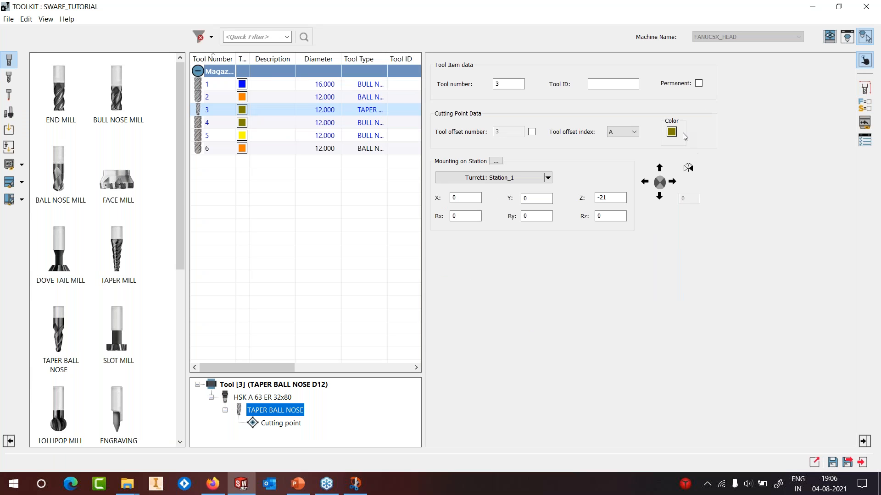
{"action": "left_click", "coordinate": [671, 132]}
{"action": "left_click", "coordinate": [450, 214]}
{"action": "left_click", "coordinate": [398, 317]}
{"action": "left_click", "coordinate": [847, 463]}
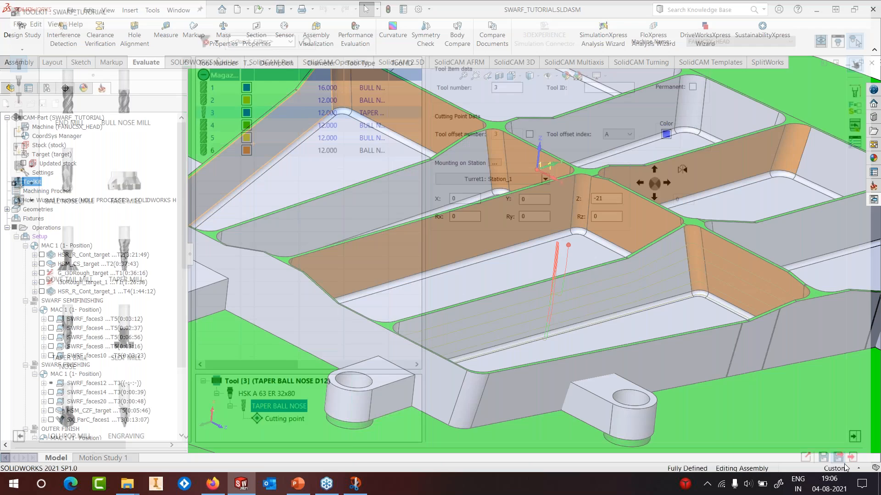
Display the SWRF_faces18 tool path and examine its slices along the pocket wall, end corner and retracts
{"action": "scroll", "coordinate": [51, 432], "scroll_direction": "down", "scroll_amount": 1}
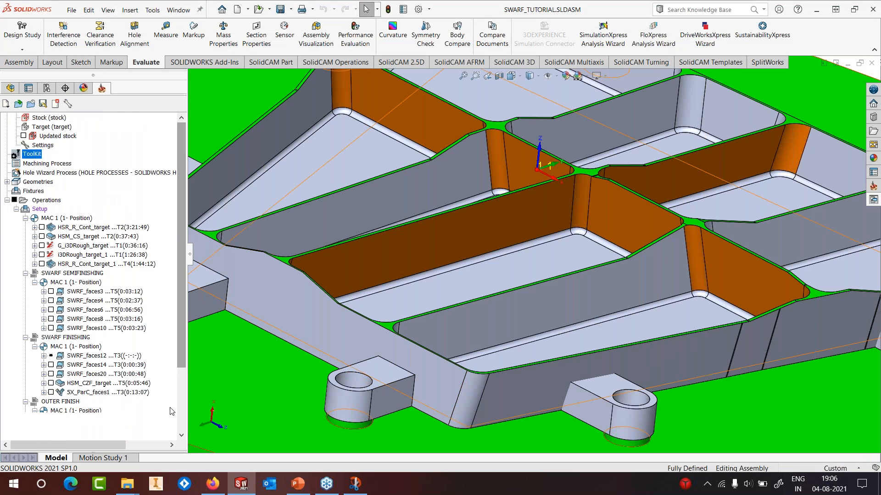
{"action": "scroll", "coordinate": [170, 411], "scroll_direction": "down", "scroll_amount": 2}
{"action": "left_click", "coordinate": [51, 237]}
{"action": "scroll", "coordinate": [709, 273], "scroll_direction": "down", "scroll_amount": 3}
{"action": "middle_click_drag", "start_coordinate": [637, 290], "coordinate": [674, 233]}
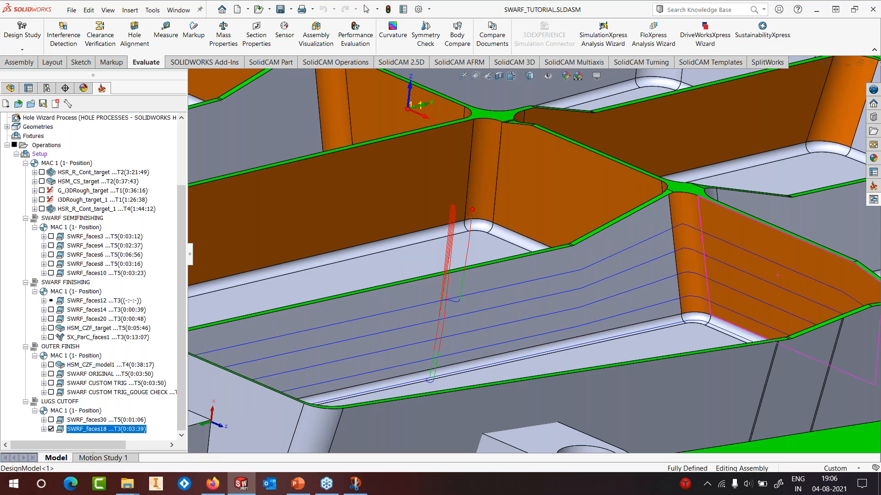
{"action": "middle_click_drag", "start_coordinate": [777, 275], "coordinate": [680, 327]}
{"action": "scroll", "coordinate": [747, 300], "scroll_direction": "up", "scroll_amount": 4}
{"action": "scroll", "coordinate": [575, 261], "scroll_direction": "down", "scroll_amount": 3}
{"action": "scroll", "coordinate": [686, 274], "scroll_direction": "up", "scroll_amount": 2}
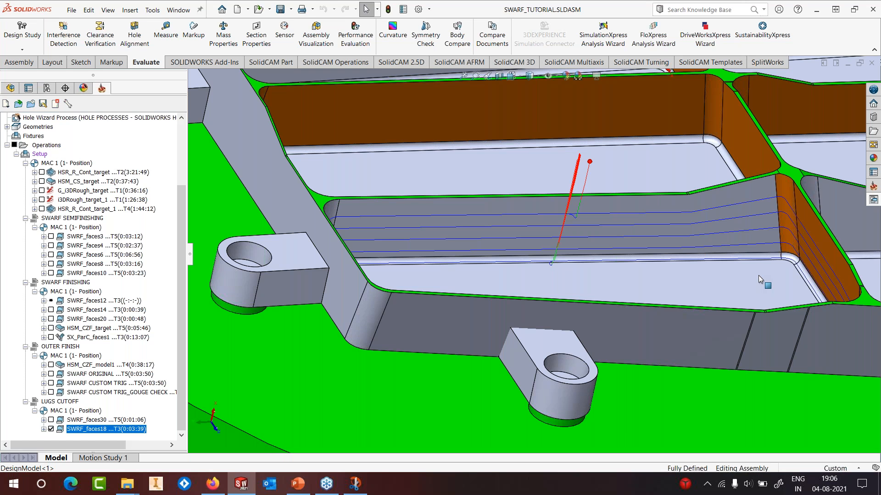
{"action": "middle_click_drag", "start_coordinate": [741, 265], "coordinate": [646, 265]}
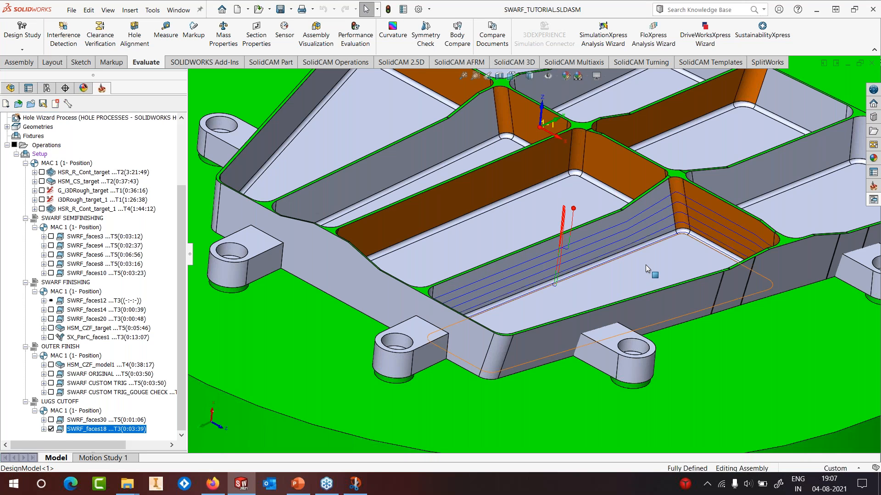
{"action": "key", "text": "f"}
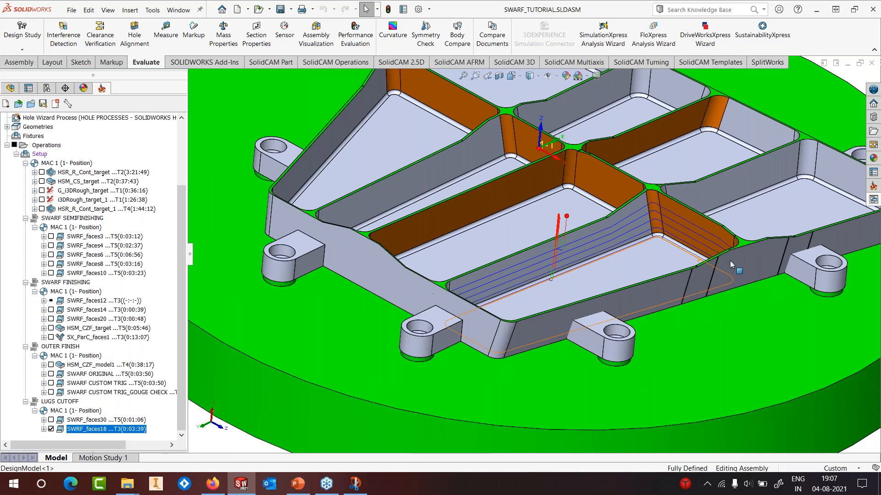
{"action": "scroll", "coordinate": [608, 136], "scroll_direction": "down", "scroll_amount": 2}
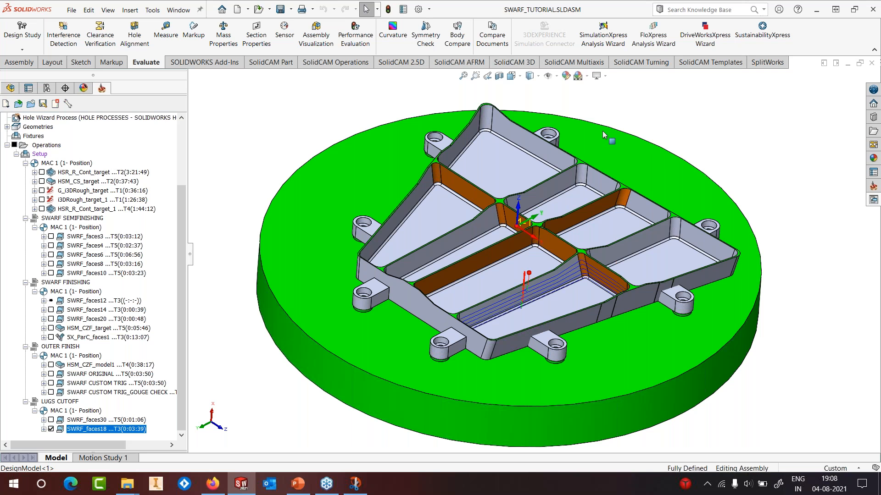
Reopen SWRF_faces18 to look over its level settings and close it without changes
{"action": "right_click", "coordinate": [73, 434]}
{"action": "left_click", "coordinate": [99, 117]}
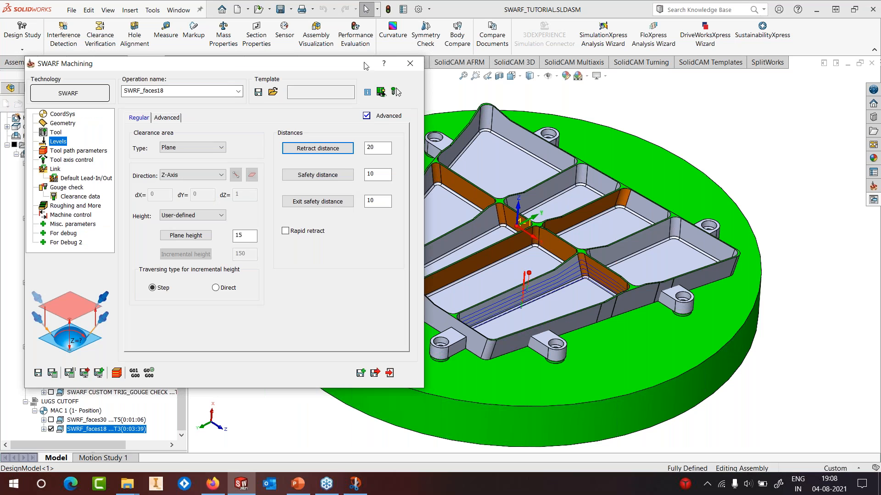
{"action": "key", "text": "Escape"}
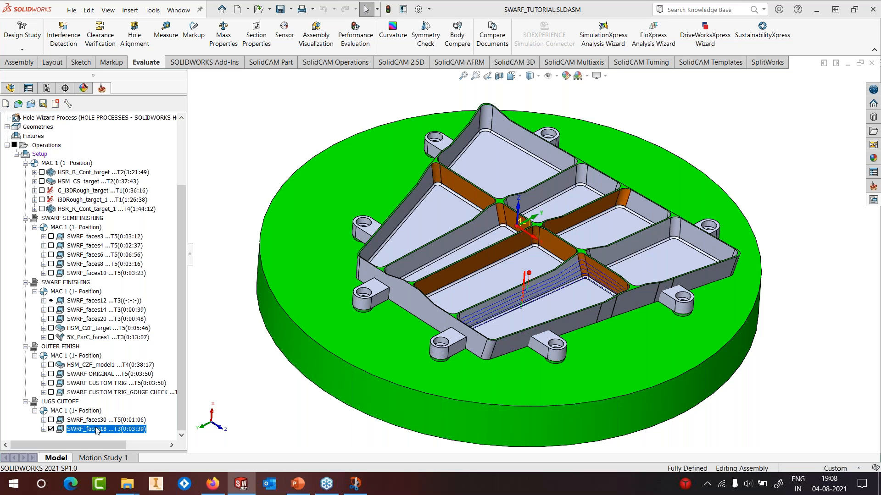
Look through the available milling operation types down to Edge Trimming, without adding one
{"action": "right_click", "coordinate": [97, 435]}
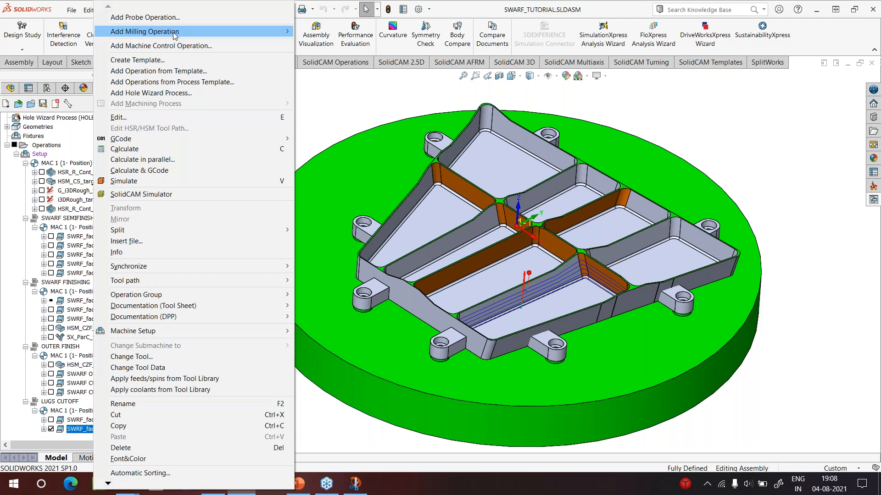
{"action": "mouse_move", "coordinate": [172, 32]}
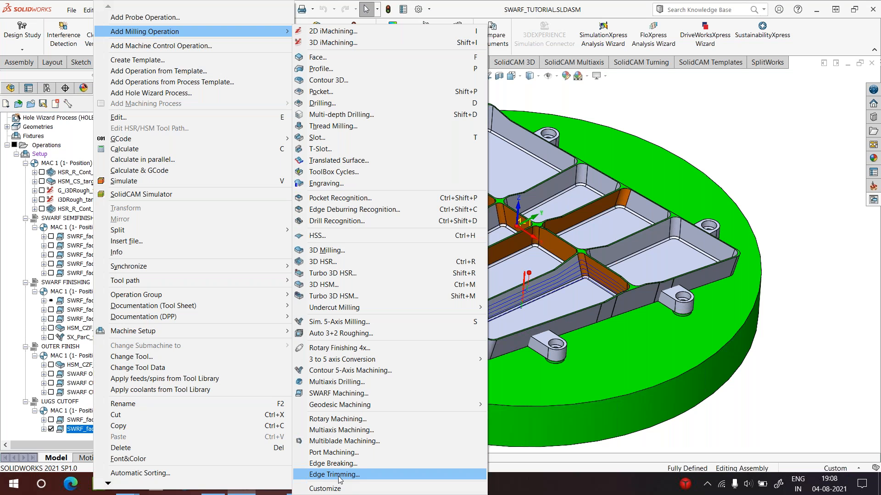
{"action": "left_click", "coordinate": [808, 280]}
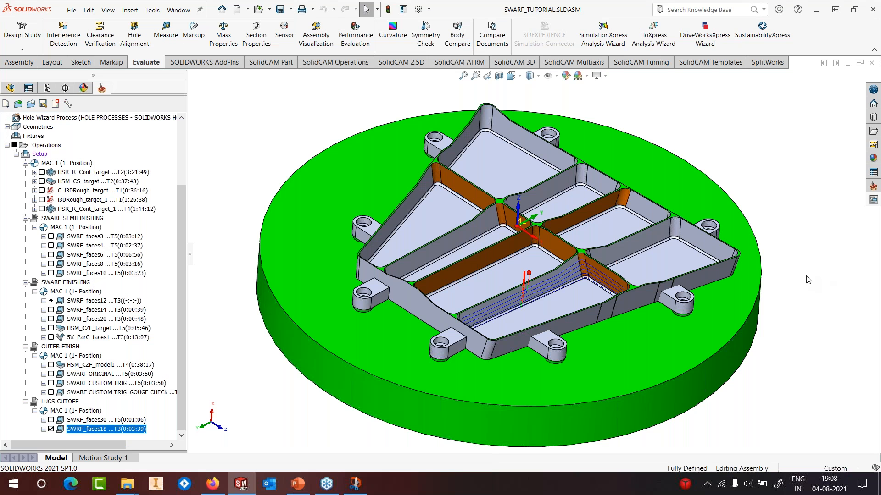